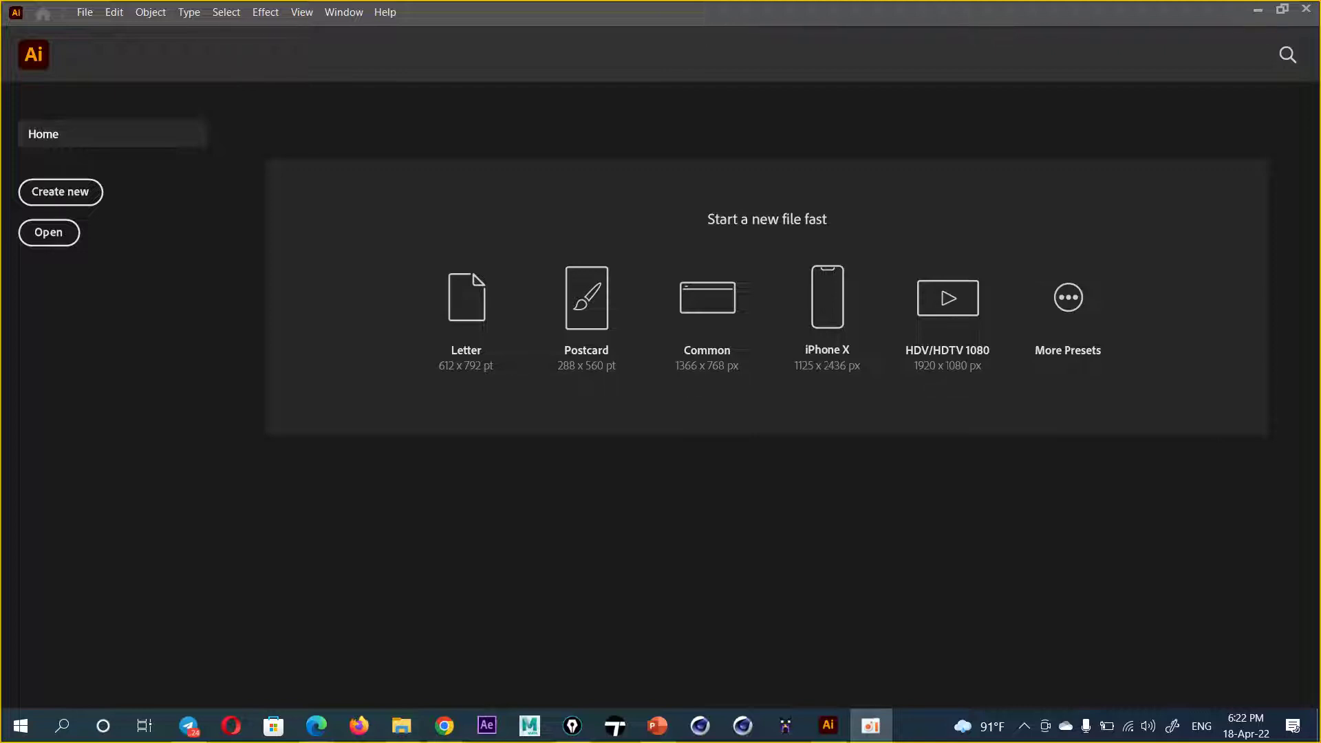
Step: Bring the PowerPoint lesson slides on Illustrator CC uses to the front
{"action": "left_click", "coordinate": [658, 725]}
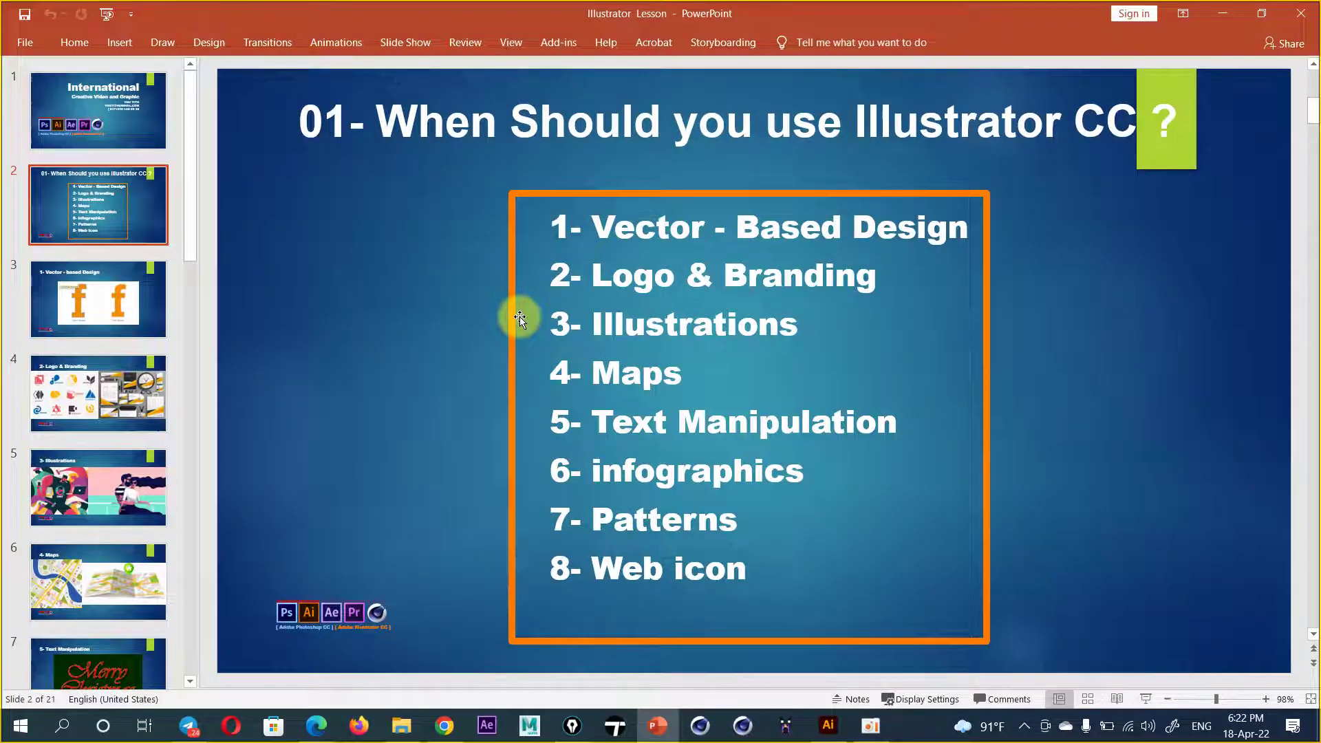
Step: Scroll the slide pane, refocus PowerPoint, and revisit the Web icon and Patterns example slides
{"action": "scroll", "coordinate": [103, 351], "scroll_direction": "down", "scroll_amount": 3}
{"action": "scroll", "coordinate": [104, 354], "scroll_direction": "down", "scroll_amount": 4}
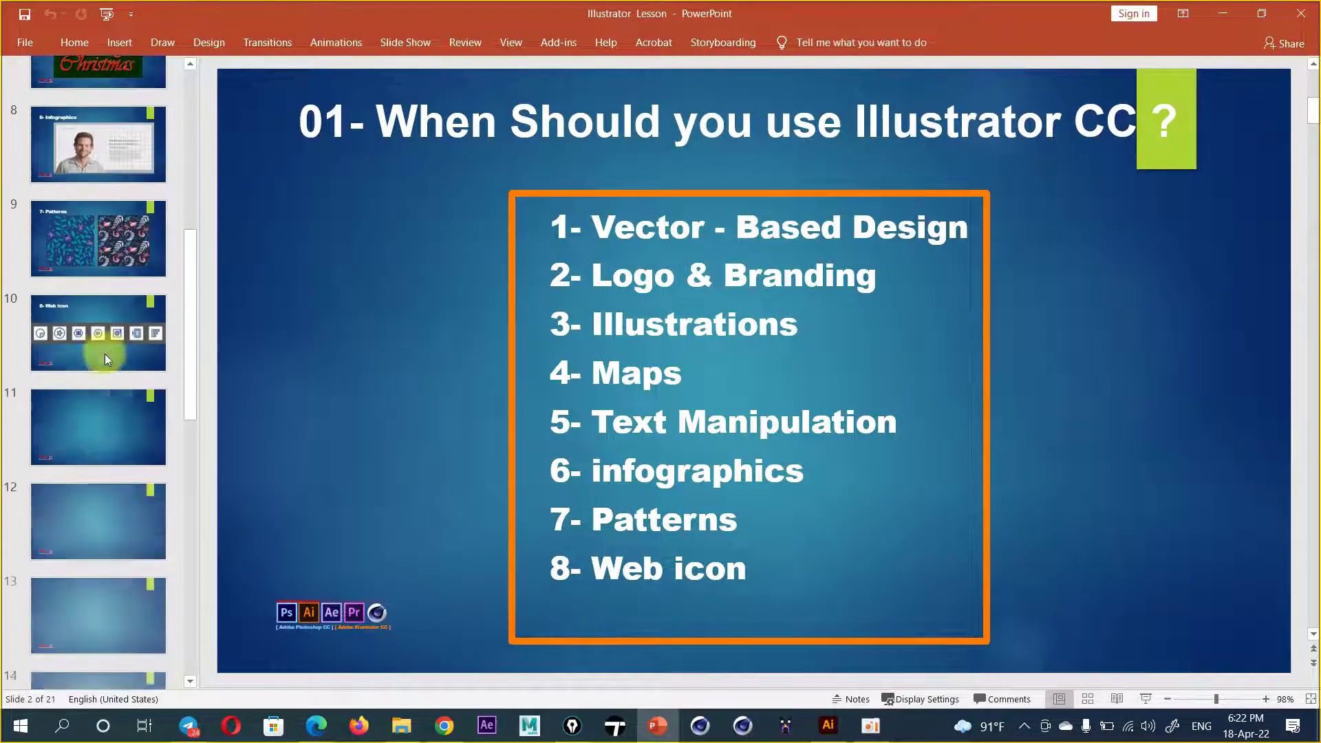
{"action": "scroll", "coordinate": [106, 353], "scroll_direction": "up", "scroll_amount": 3}
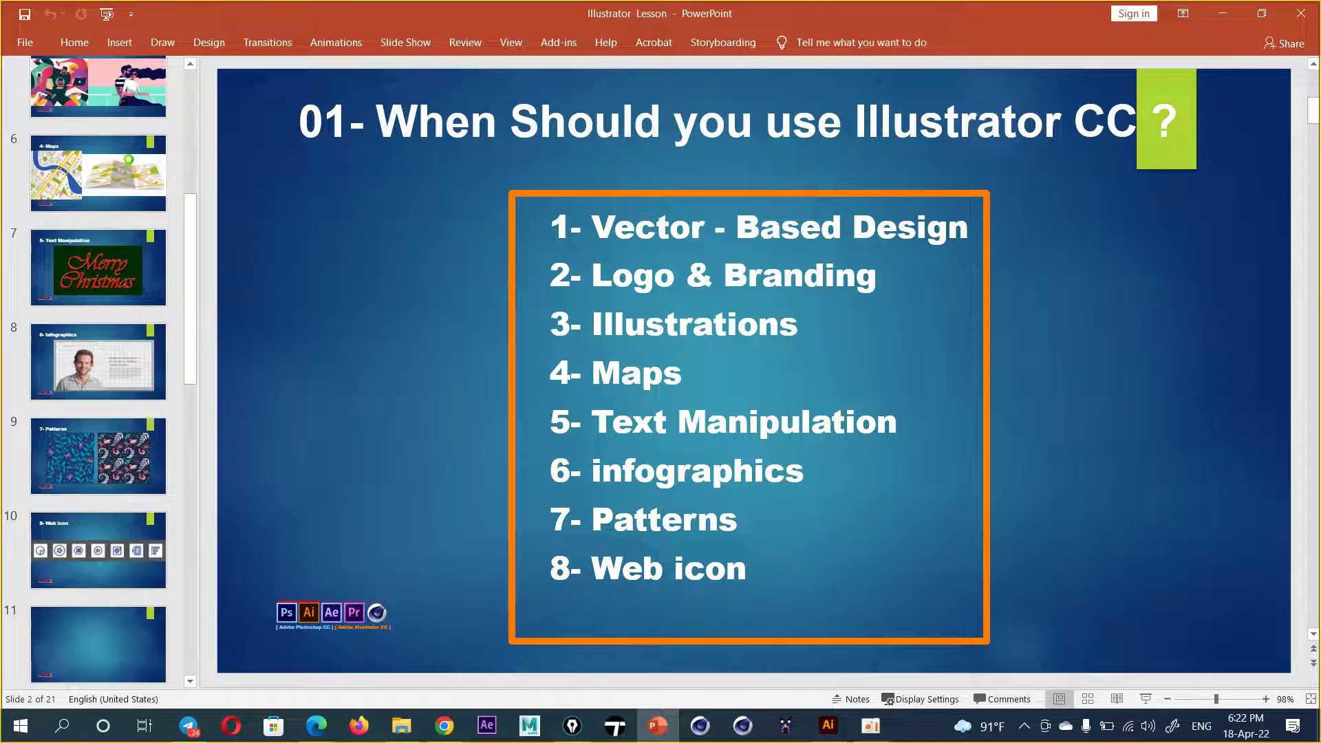
{"action": "key", "text": "alt+Tab"}
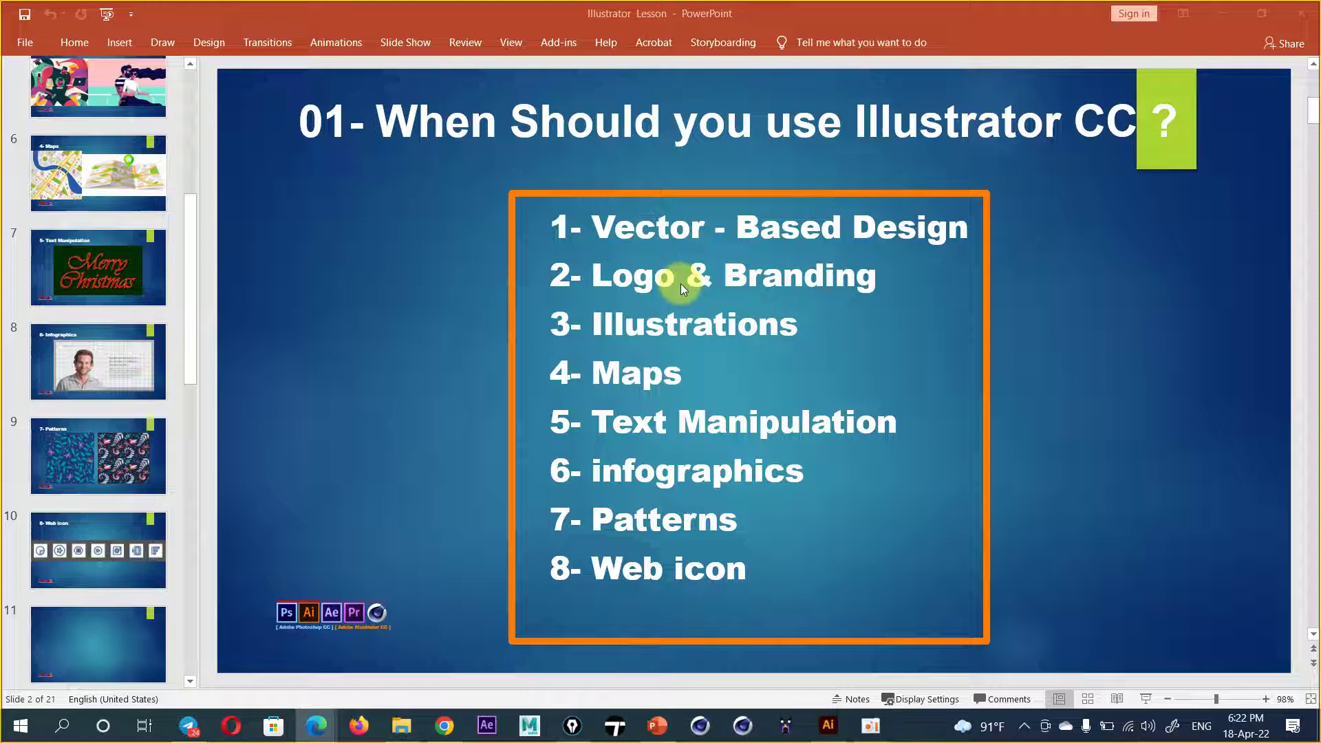
{"action": "left_click", "coordinate": [193, 317]}
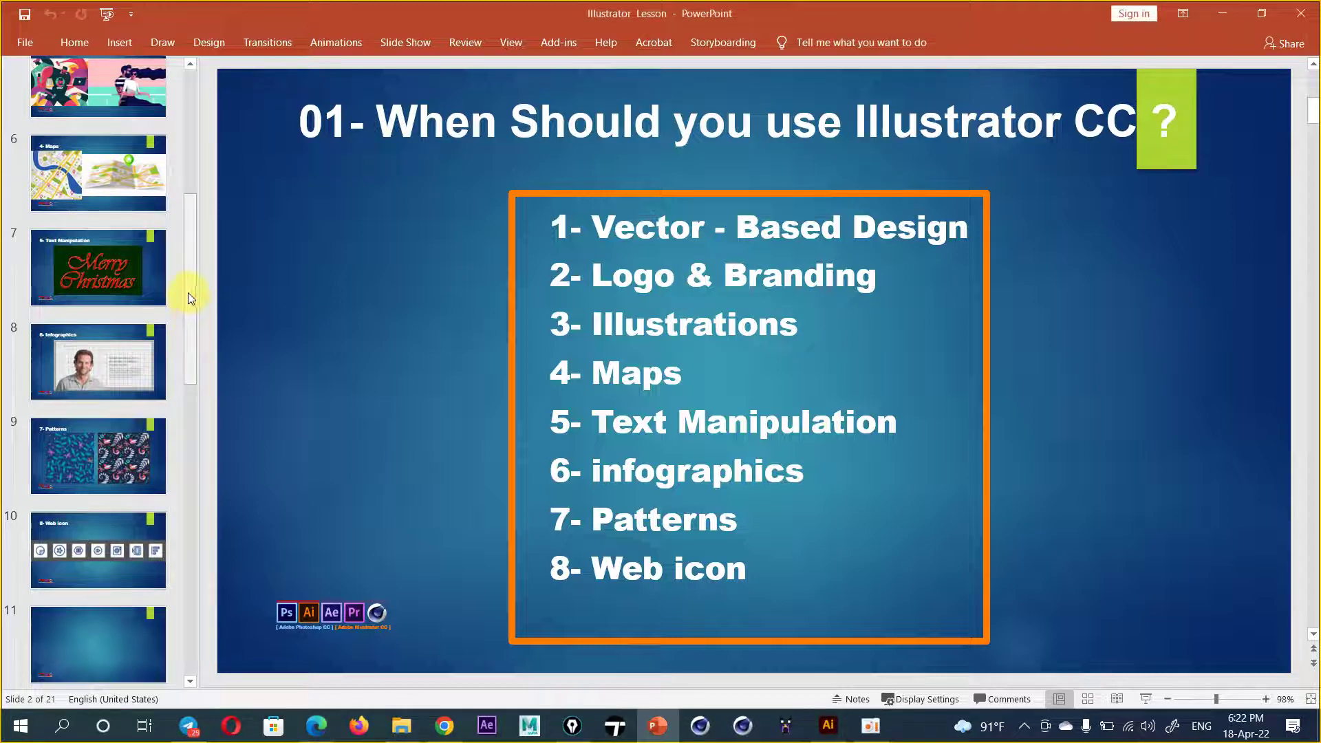
{"action": "left_click", "coordinate": [96, 550]}
{"action": "left_click", "coordinate": [95, 462]}
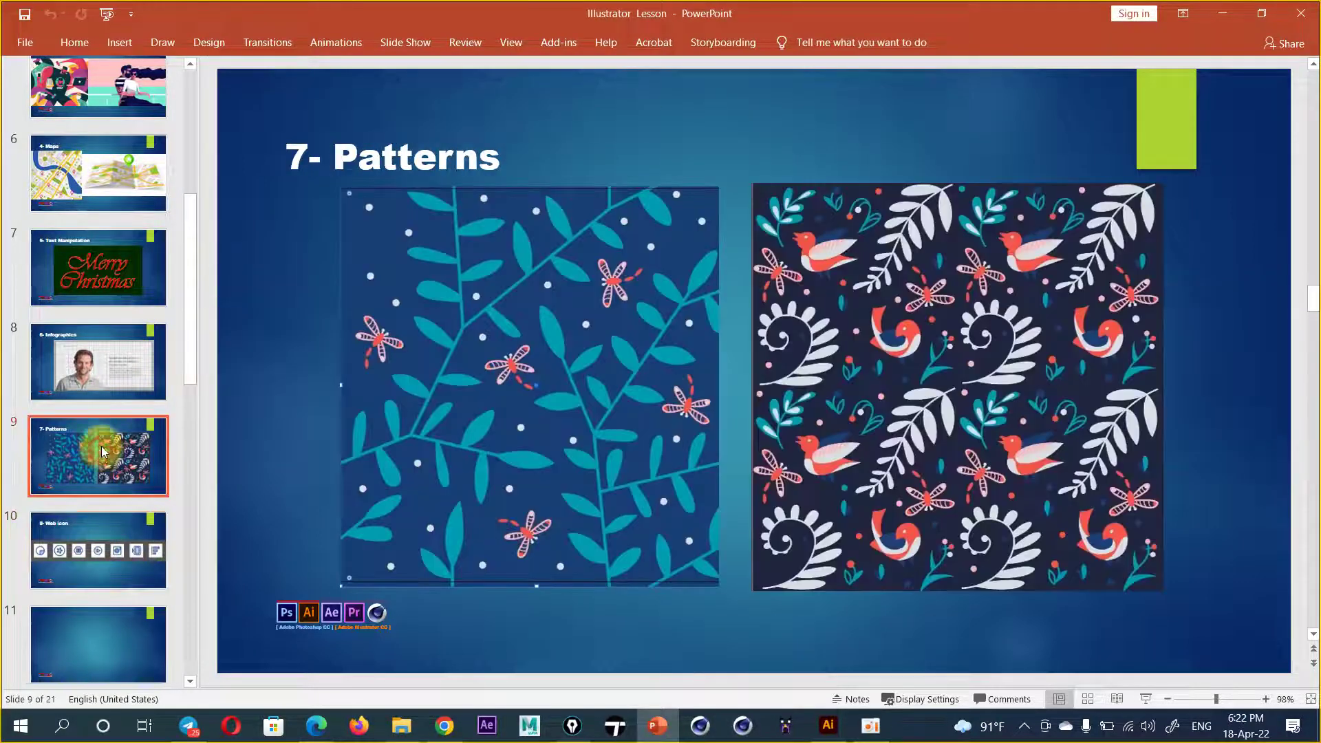
{"action": "left_click", "coordinate": [106, 378]}
Step: Step back through the Infographics, Maps and Illustrations slides to slide 2, then minimize PowerPoint
{"action": "left_click", "coordinate": [126, 284]}
{"action": "scroll", "coordinate": [130, 337], "scroll_direction": "up", "scroll_amount": 1}
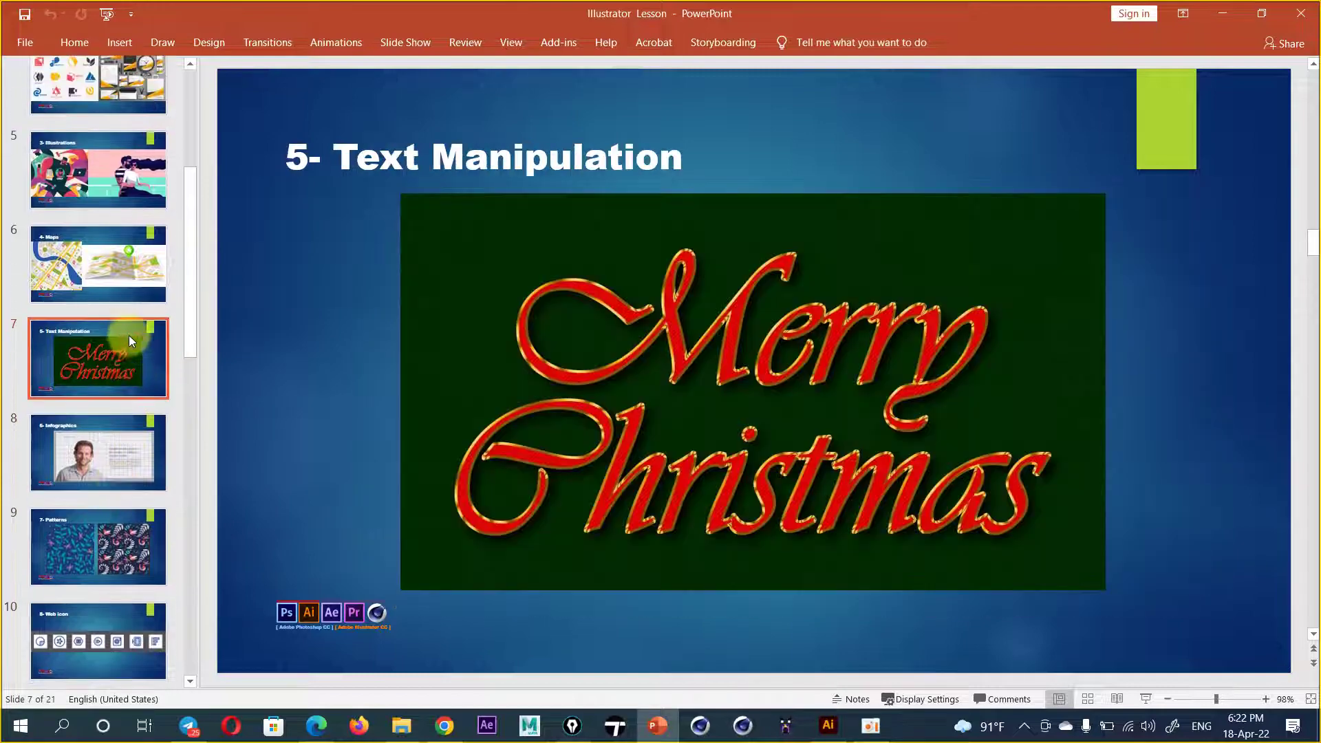
{"action": "left_click", "coordinate": [125, 286]}
{"action": "left_click", "coordinate": [114, 196]}
{"action": "scroll", "coordinate": [118, 274], "scroll_direction": "up", "scroll_amount": 3}
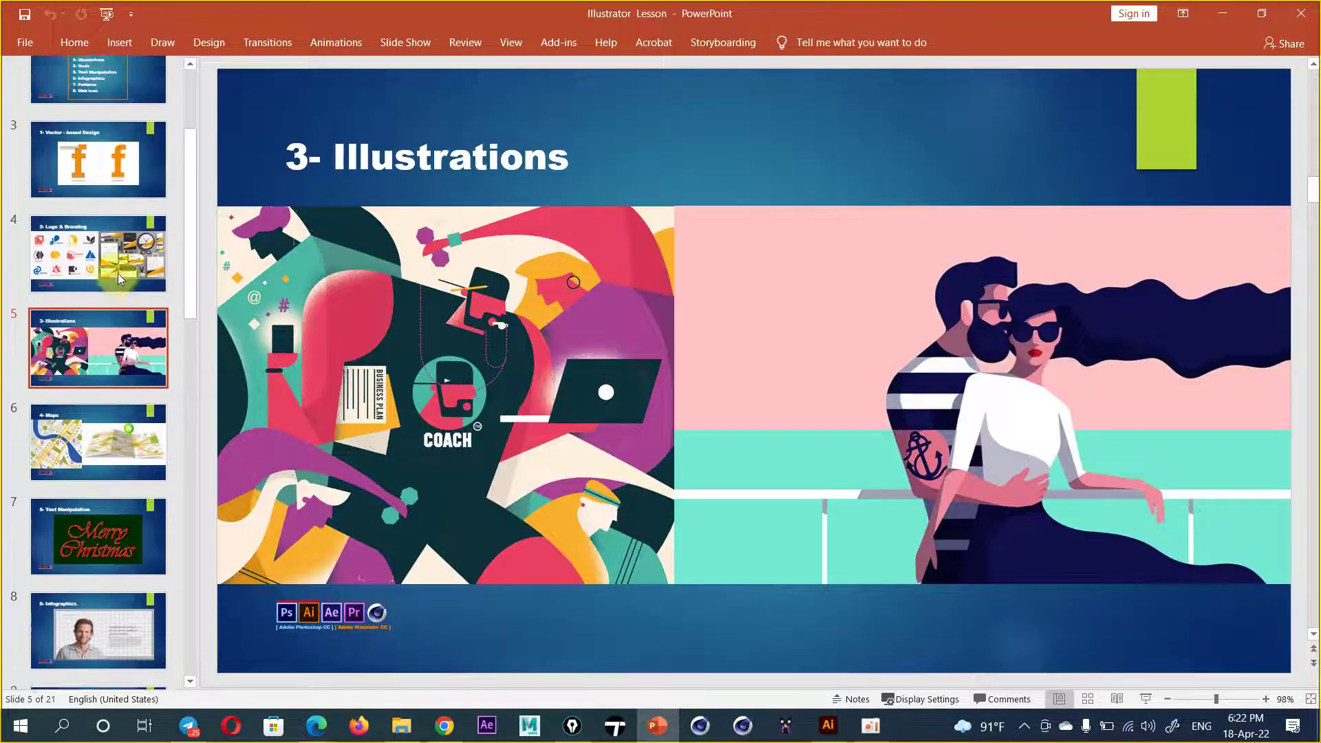
{"action": "left_click", "coordinate": [95, 296]}
{"action": "left_click", "coordinate": [89, 206]}
{"action": "left_click", "coordinate": [94, 135]}
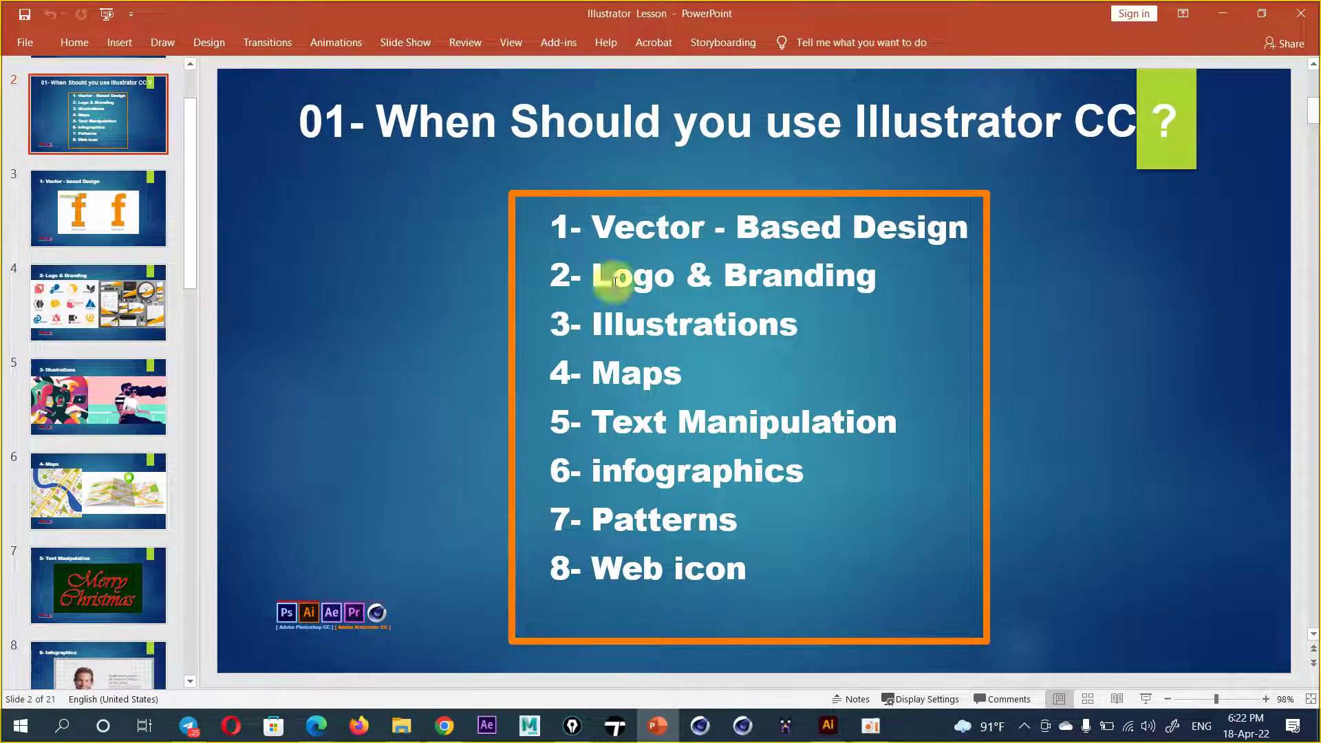
{"action": "left_click", "coordinate": [1219, 19]}
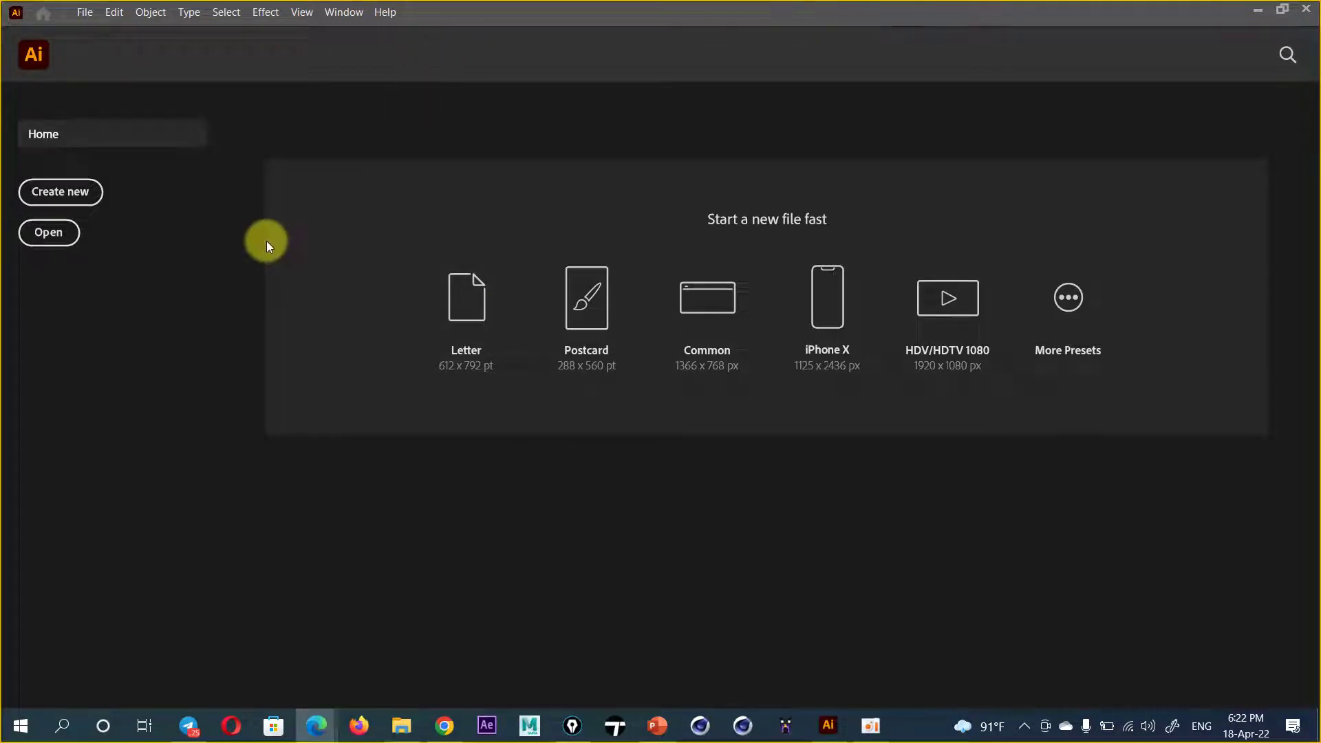
Step: Browse the Mobile, Web, Print and Art & Illustration new-document presets
{"action": "left_click", "coordinate": [70, 202]}
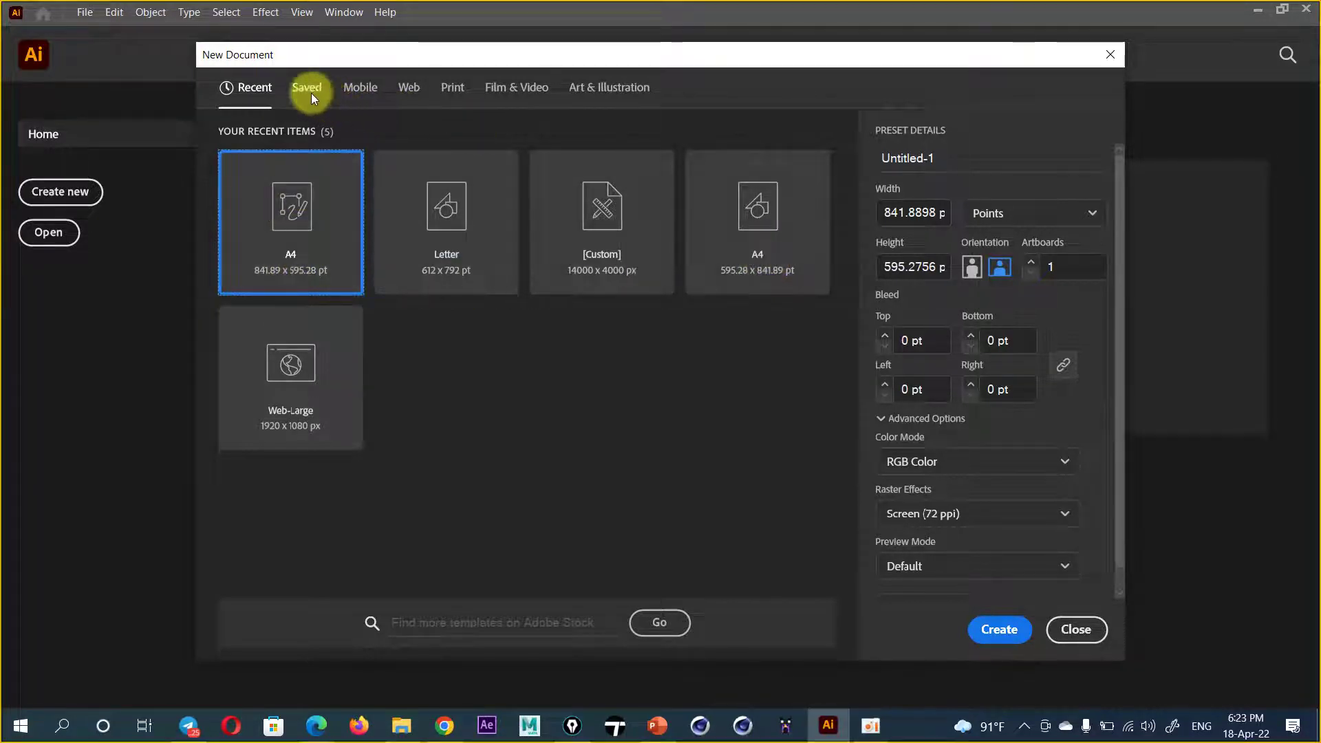
{"action": "left_click", "coordinate": [363, 88]}
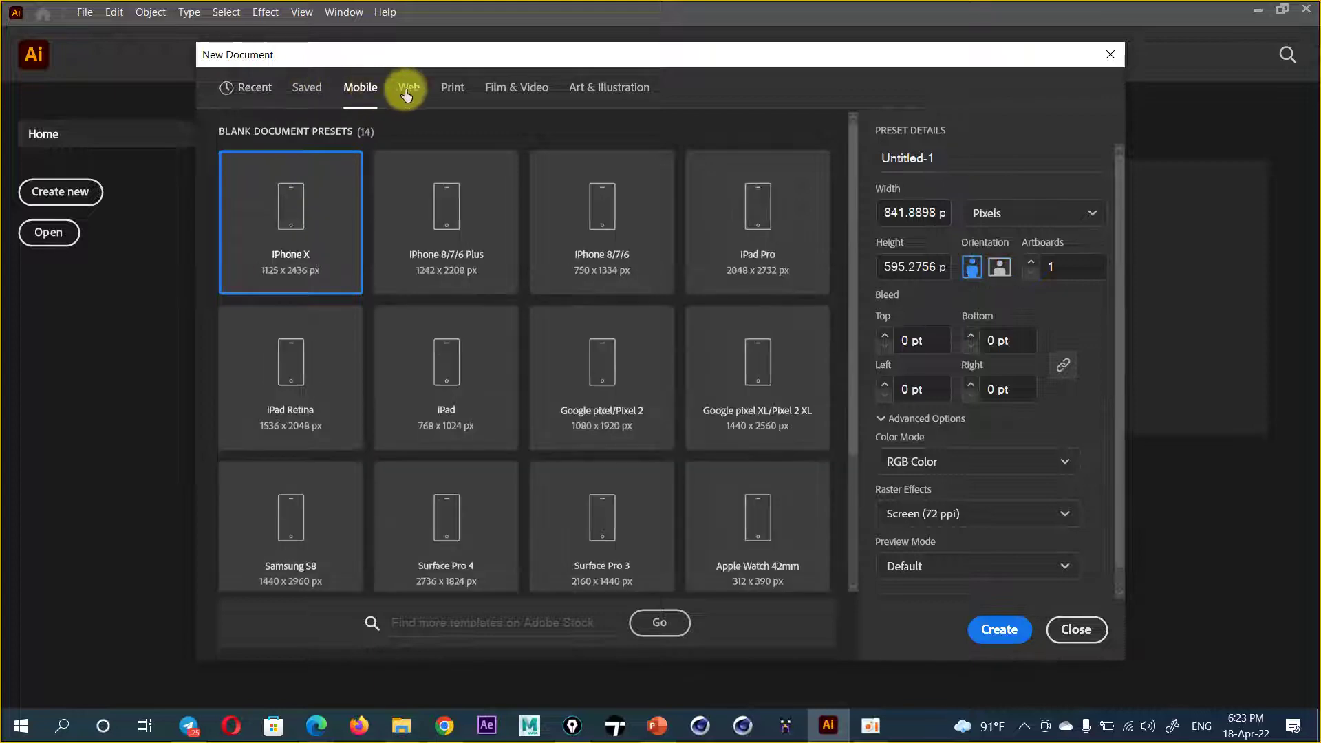
{"action": "left_click", "coordinate": [408, 89]}
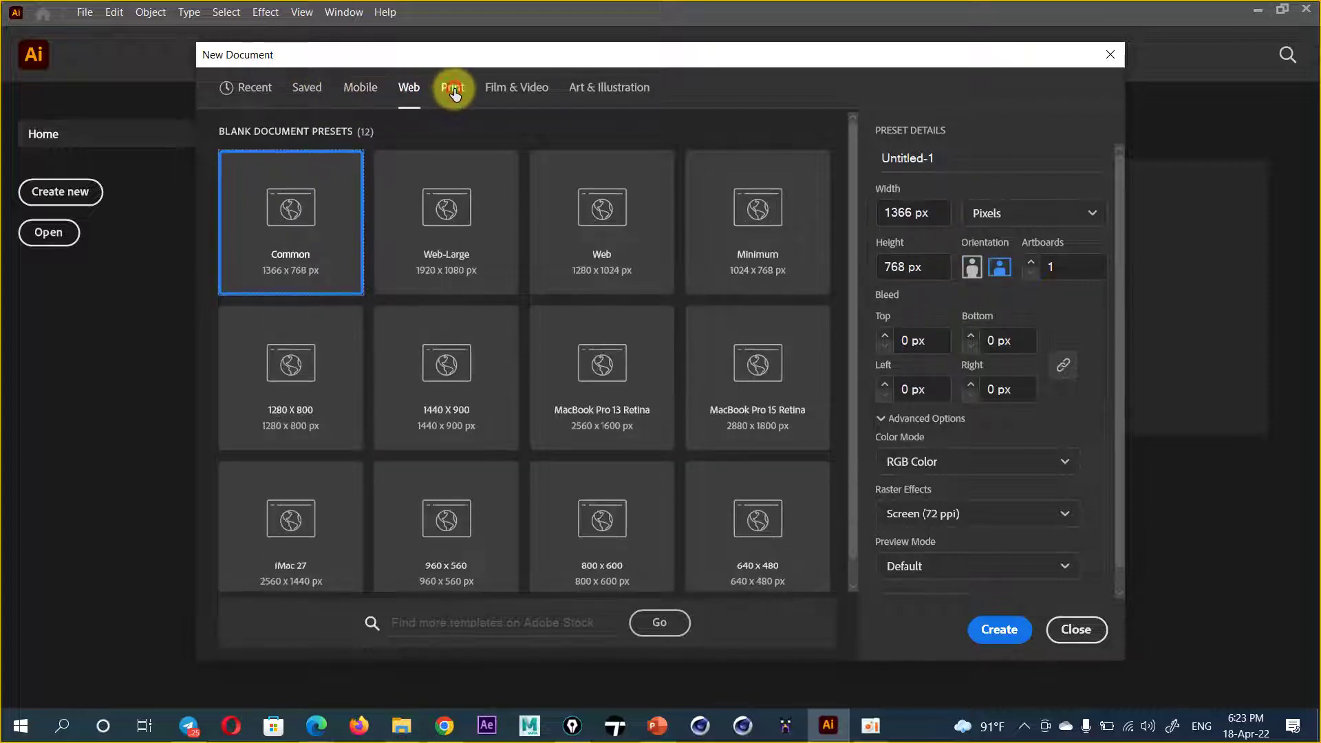
{"action": "left_click", "coordinate": [454, 89]}
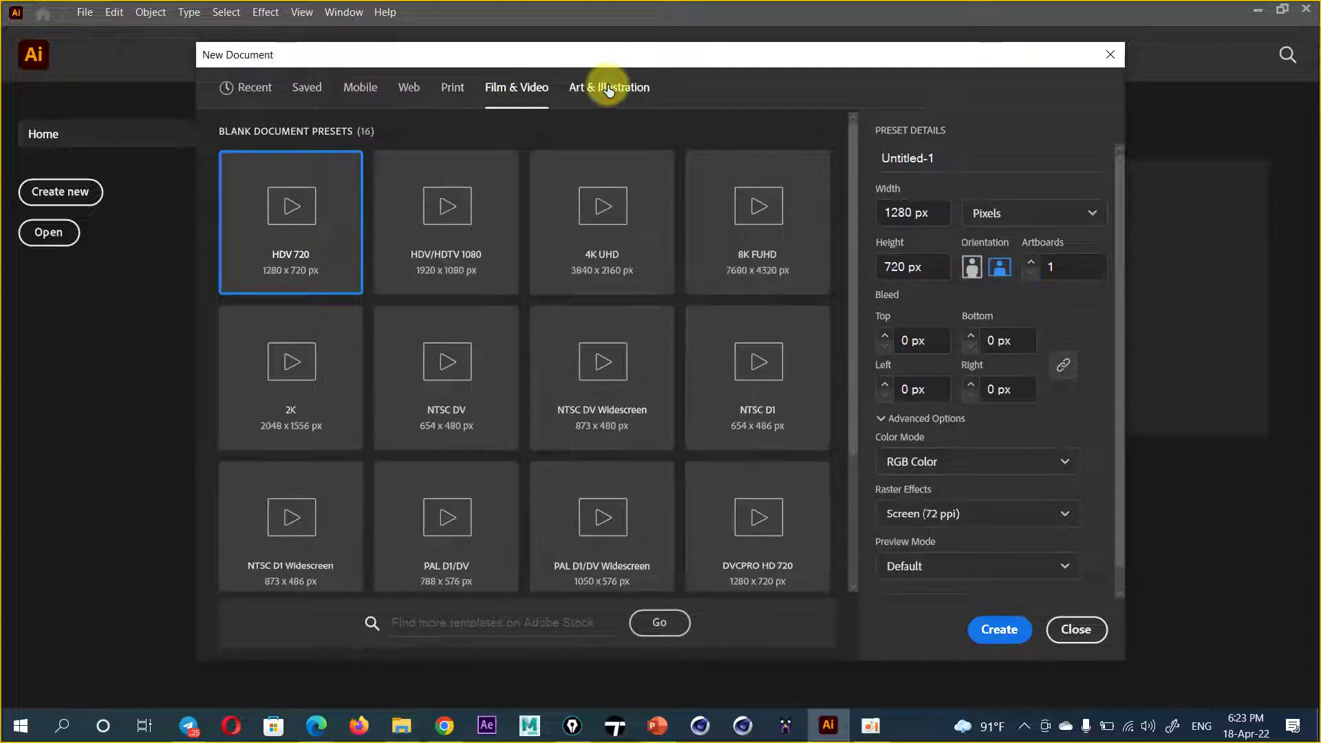
{"action": "left_click", "coordinate": [614, 88]}
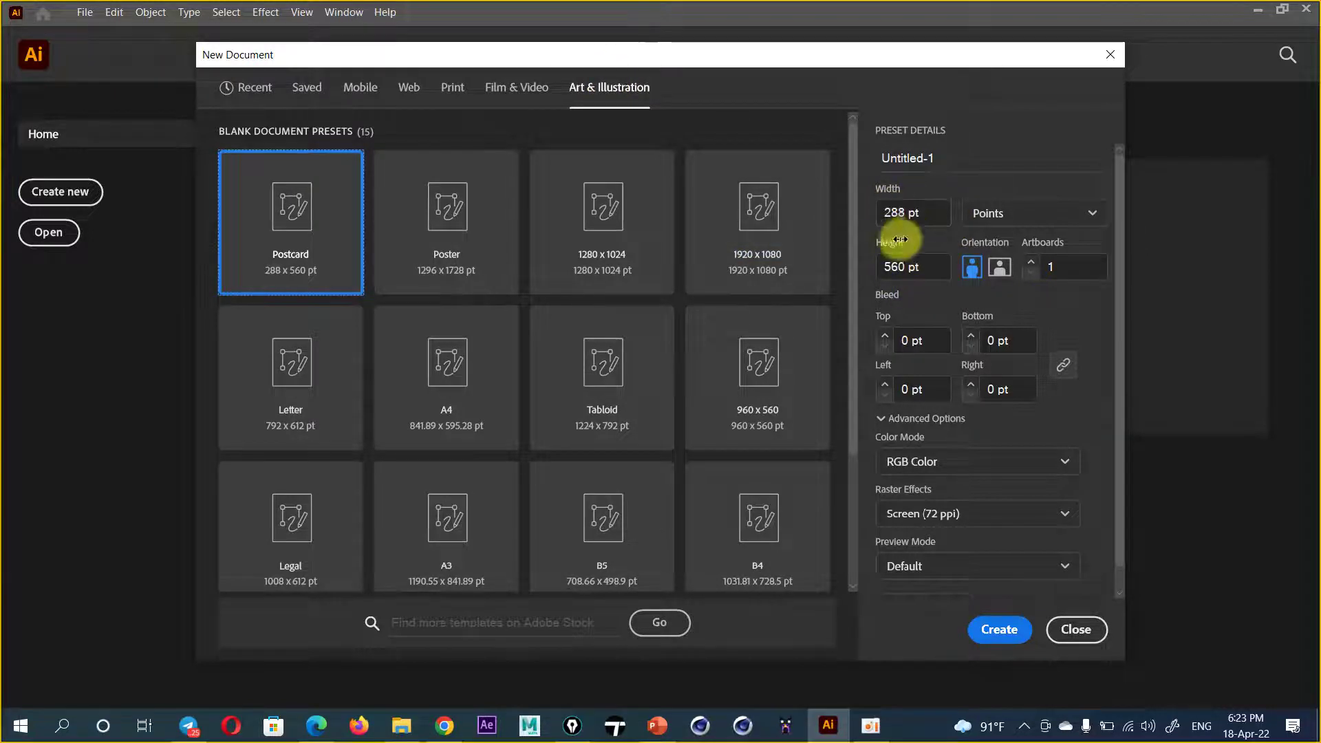
Step: Create a 1920 x 1080 px document from the Film & Video HDV/HDTV 1080 preset
{"action": "left_click", "coordinate": [497, 88]}
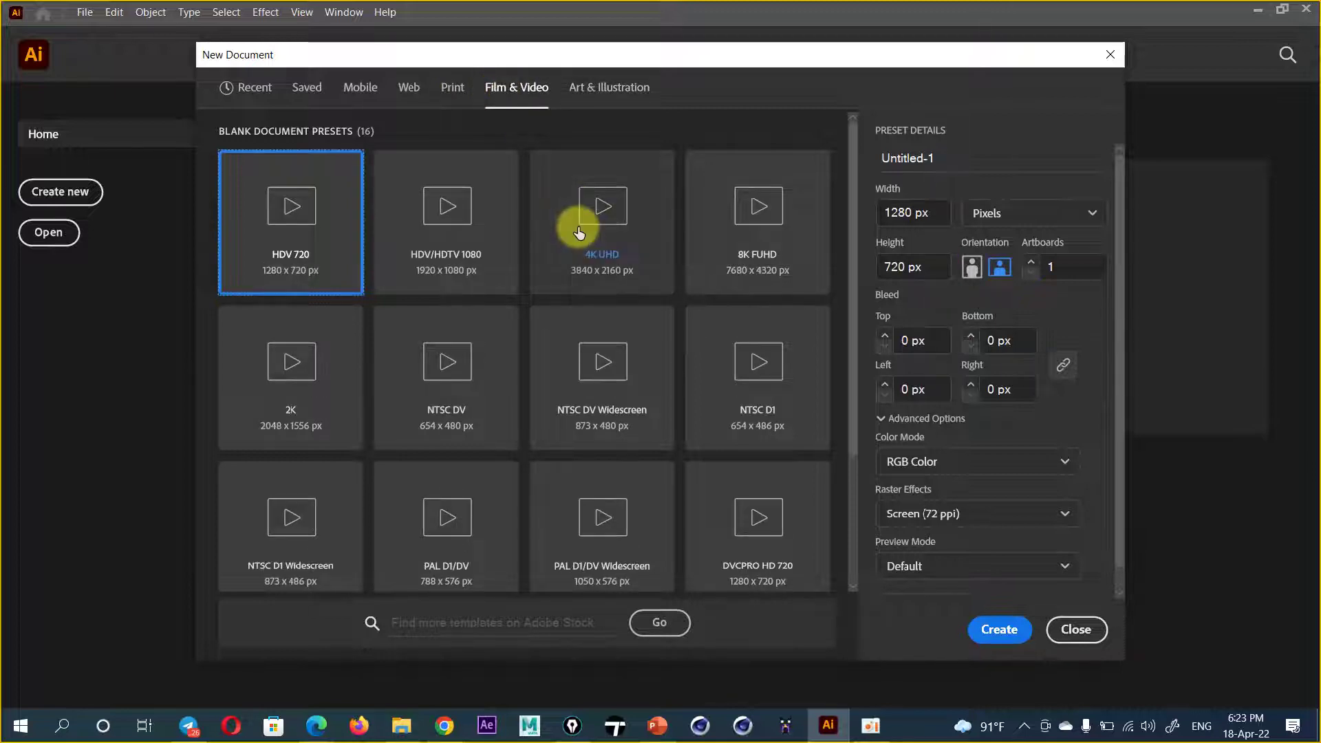
{"action": "scroll", "coordinate": [581, 423], "scroll_direction": "down", "scroll_amount": 2}
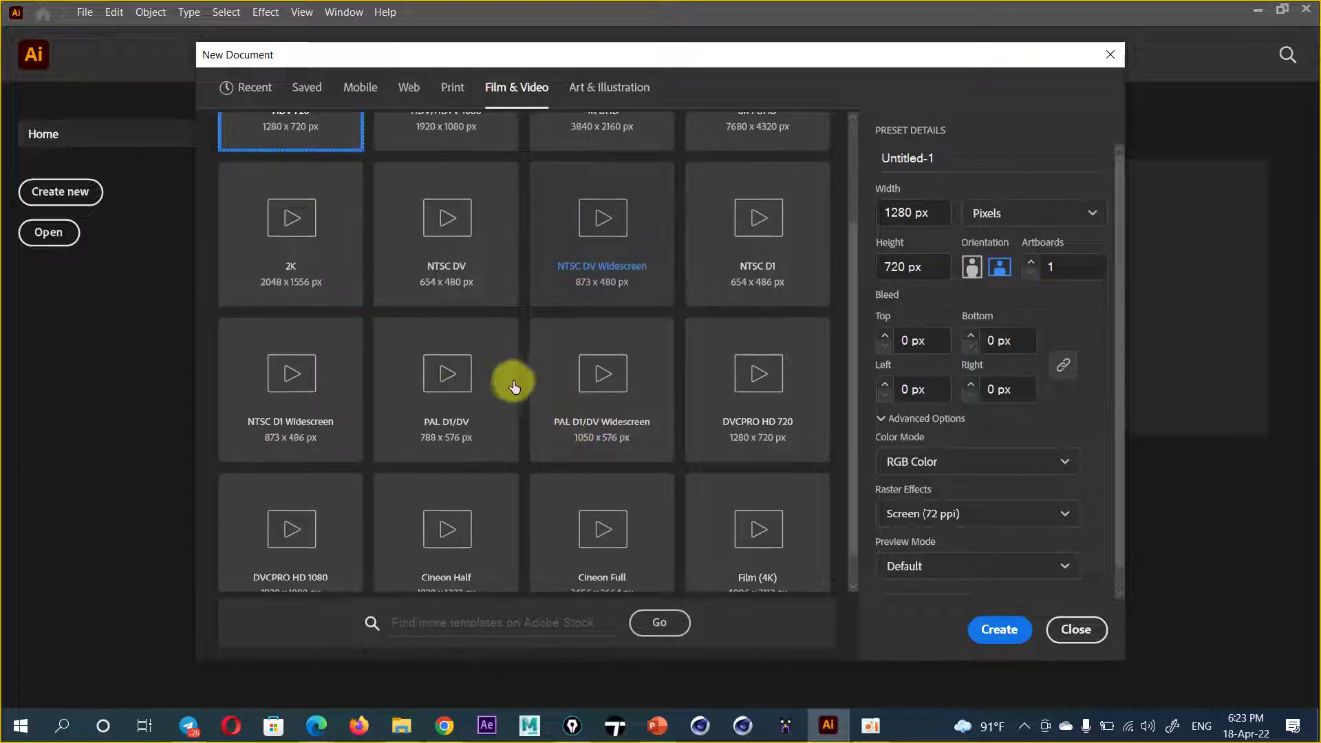
{"action": "scroll", "coordinate": [509, 382], "scroll_direction": "up", "scroll_amount": 2}
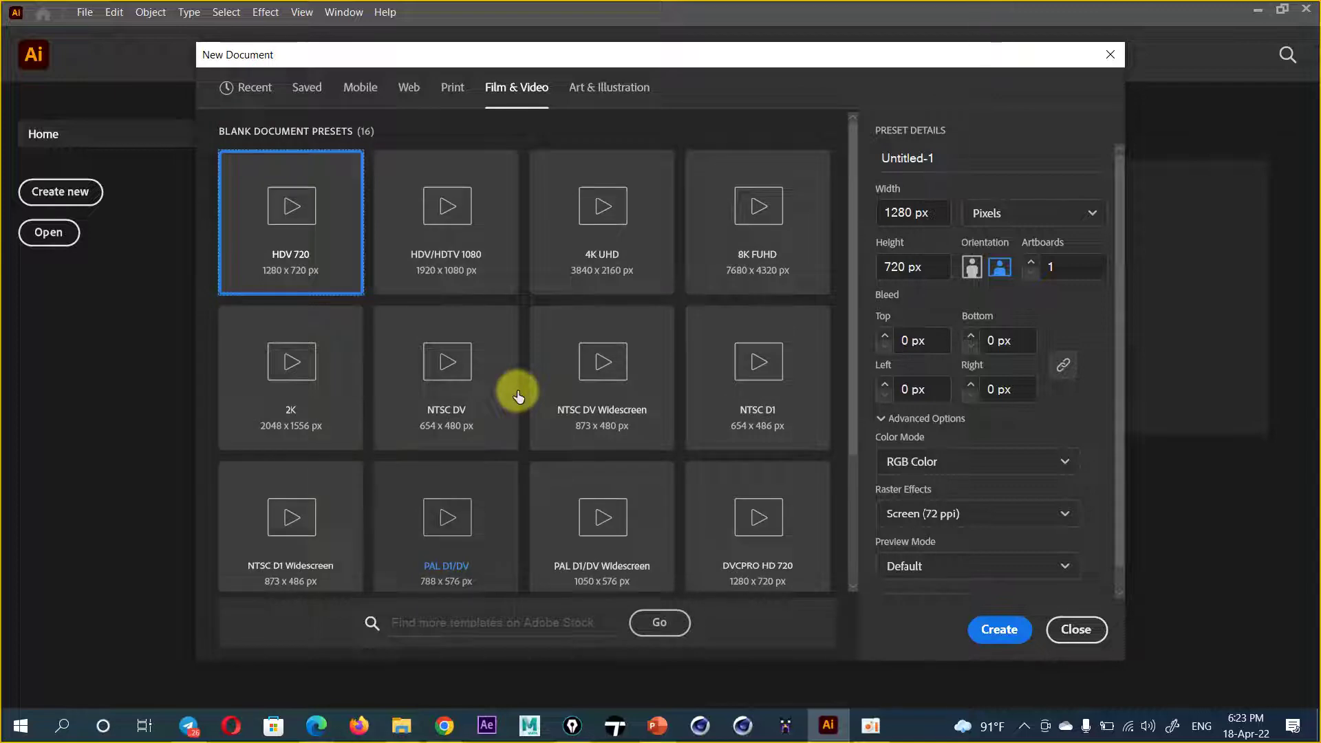
{"action": "left_click", "coordinate": [442, 239]}
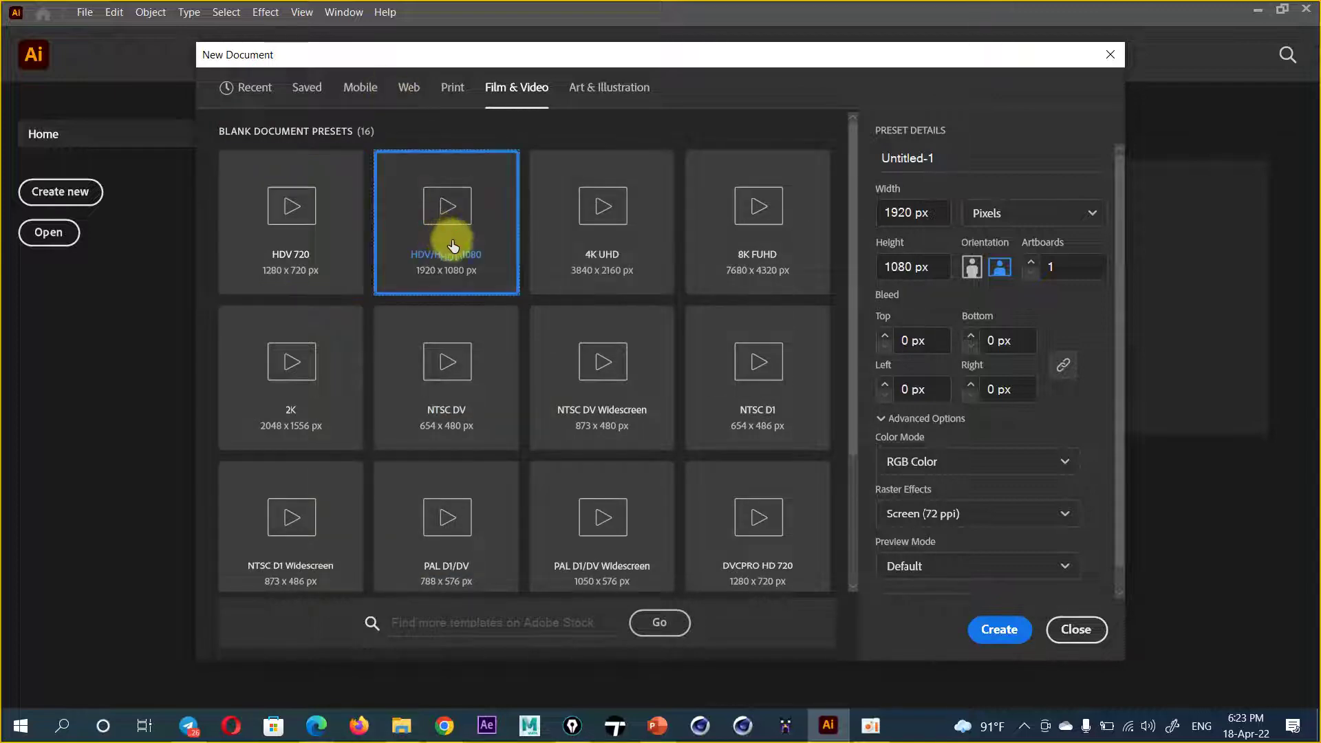
{"action": "left_click", "coordinate": [915, 212]}
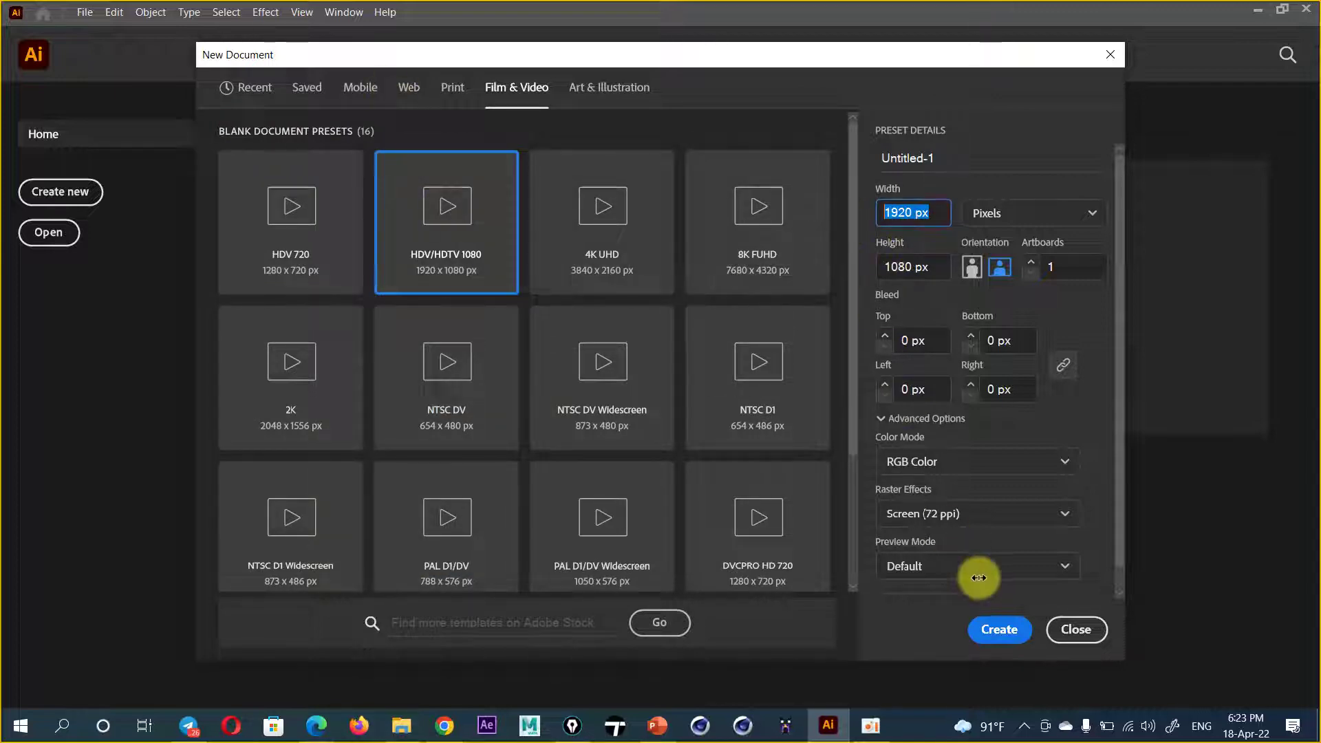
{"action": "left_click", "coordinate": [997, 629]}
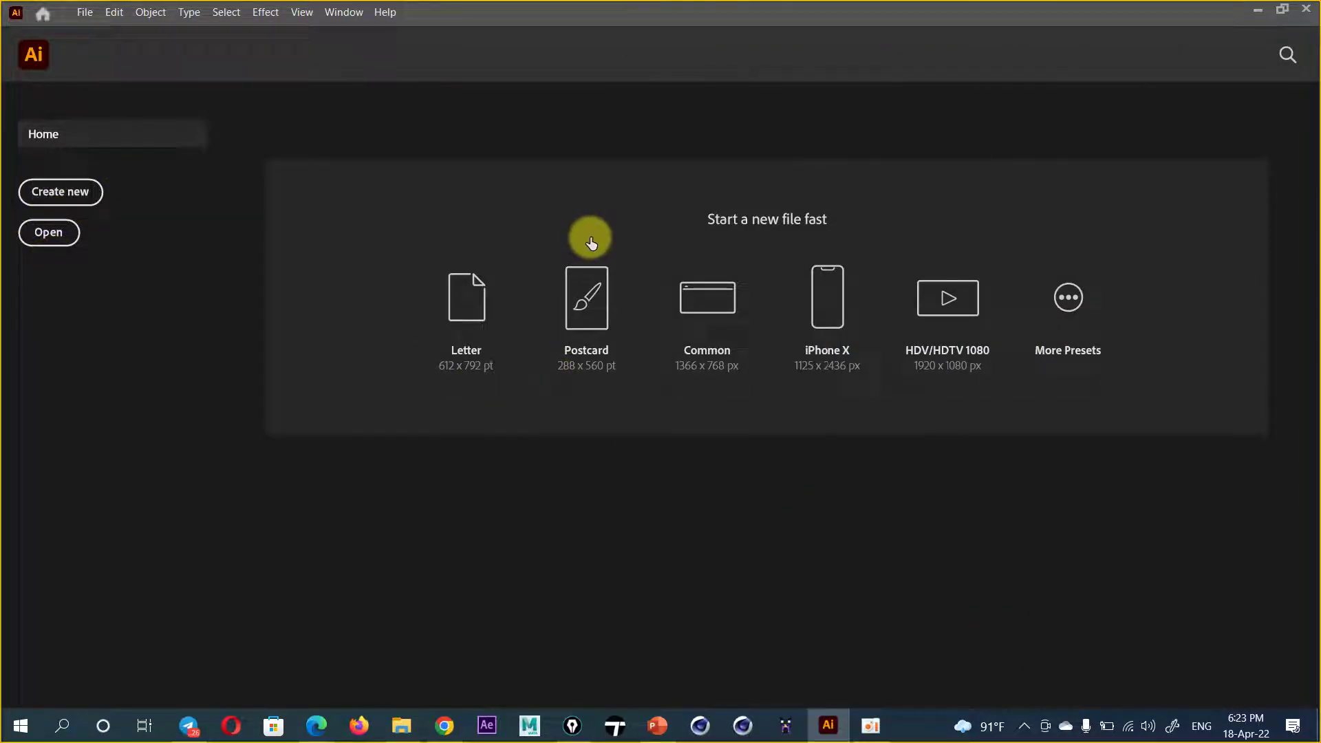
Step: Undock the Layers panel, show Transparency, and dock Layers beneath the Transparency group
{"action": "left_click", "coordinate": [49, 195]}
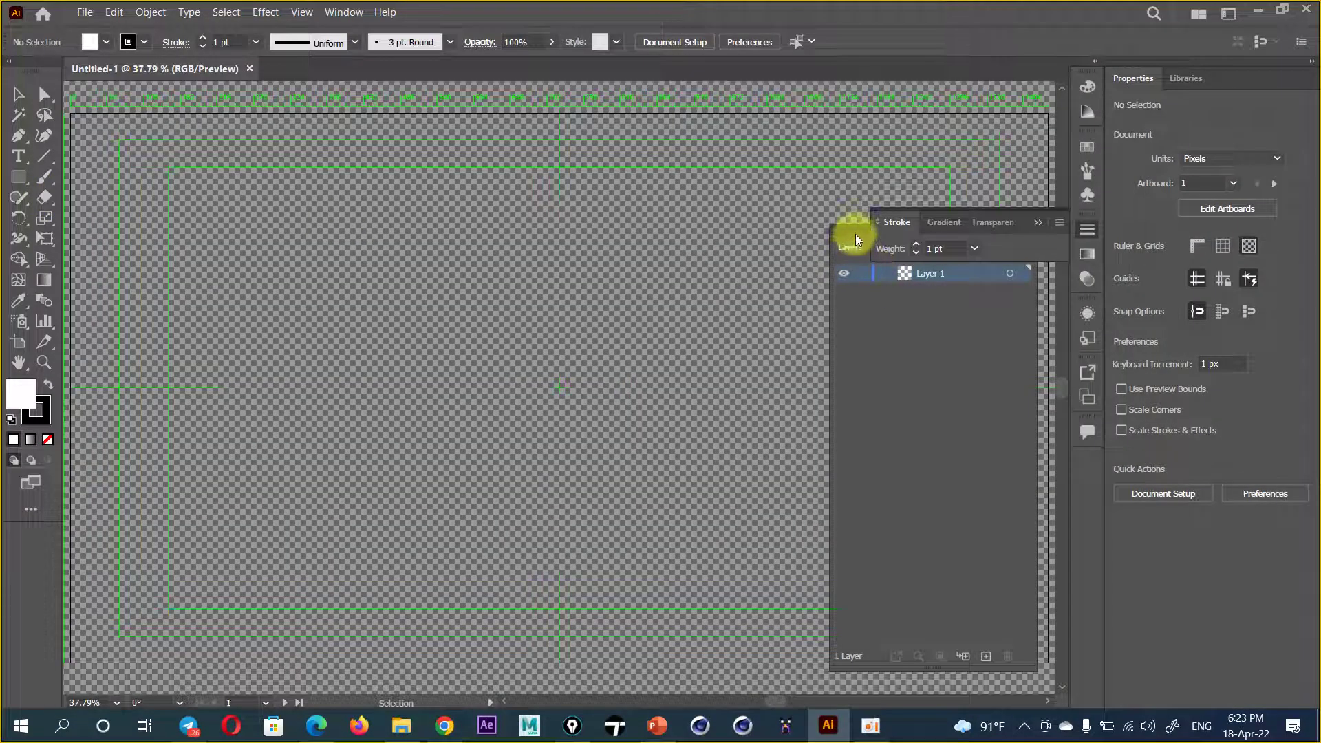
{"action": "left_click_drag", "start_coordinate": [857, 229], "coordinate": [859, 281]}
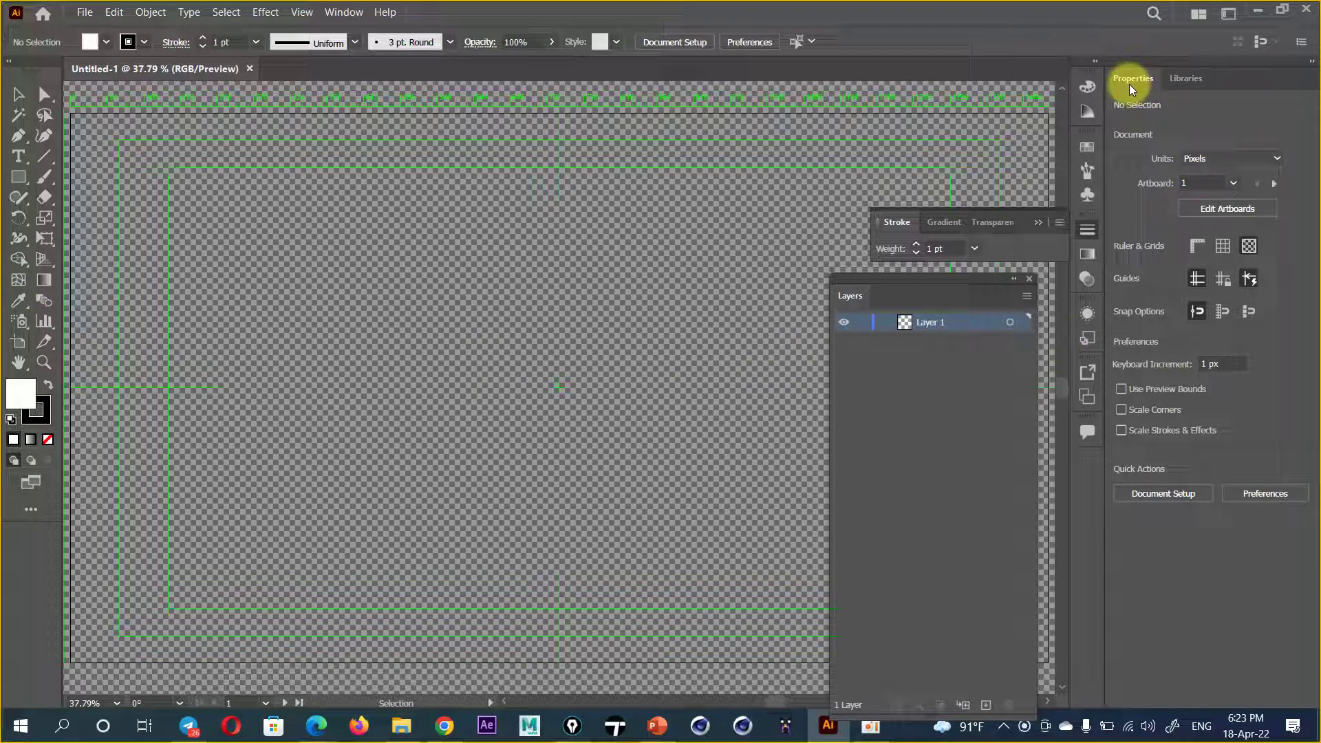
{"action": "left_click", "coordinate": [943, 223]}
{"action": "left_click", "coordinate": [989, 227]}
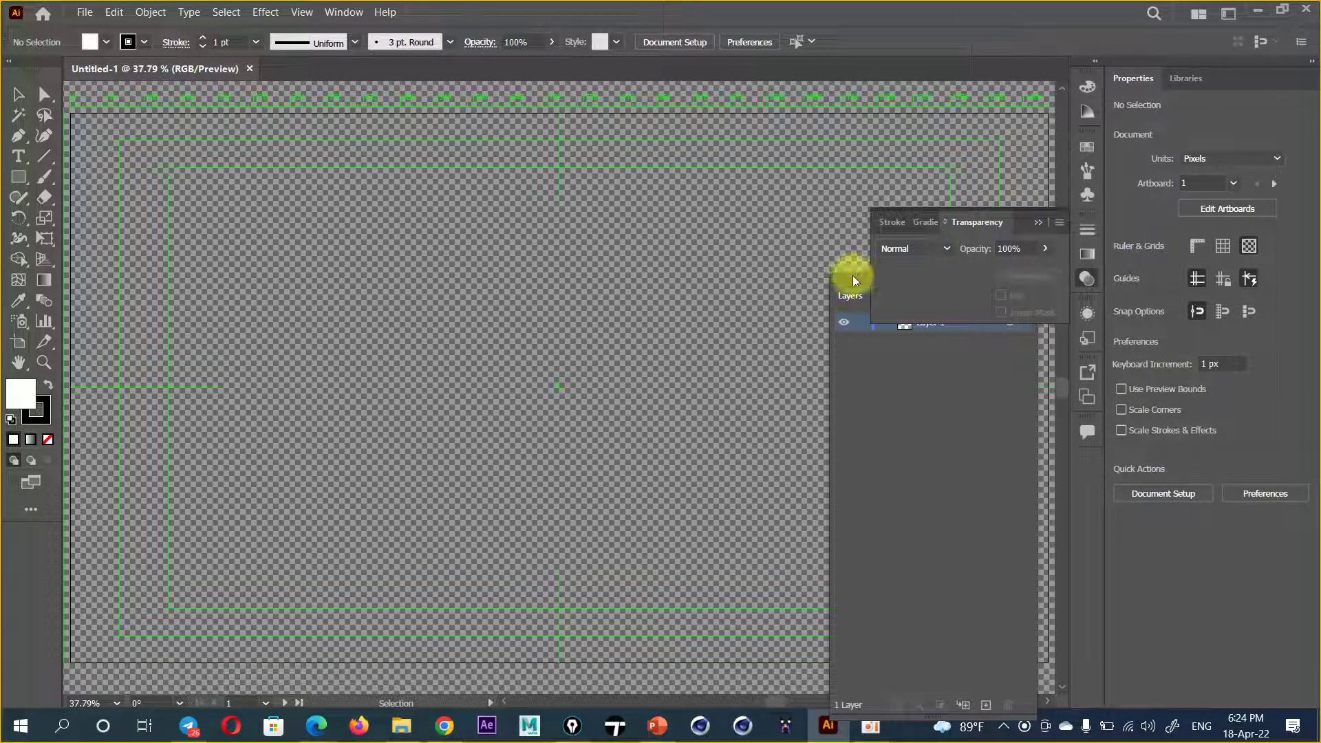
{"action": "left_click_drag", "start_coordinate": [853, 279], "coordinate": [674, 174]}
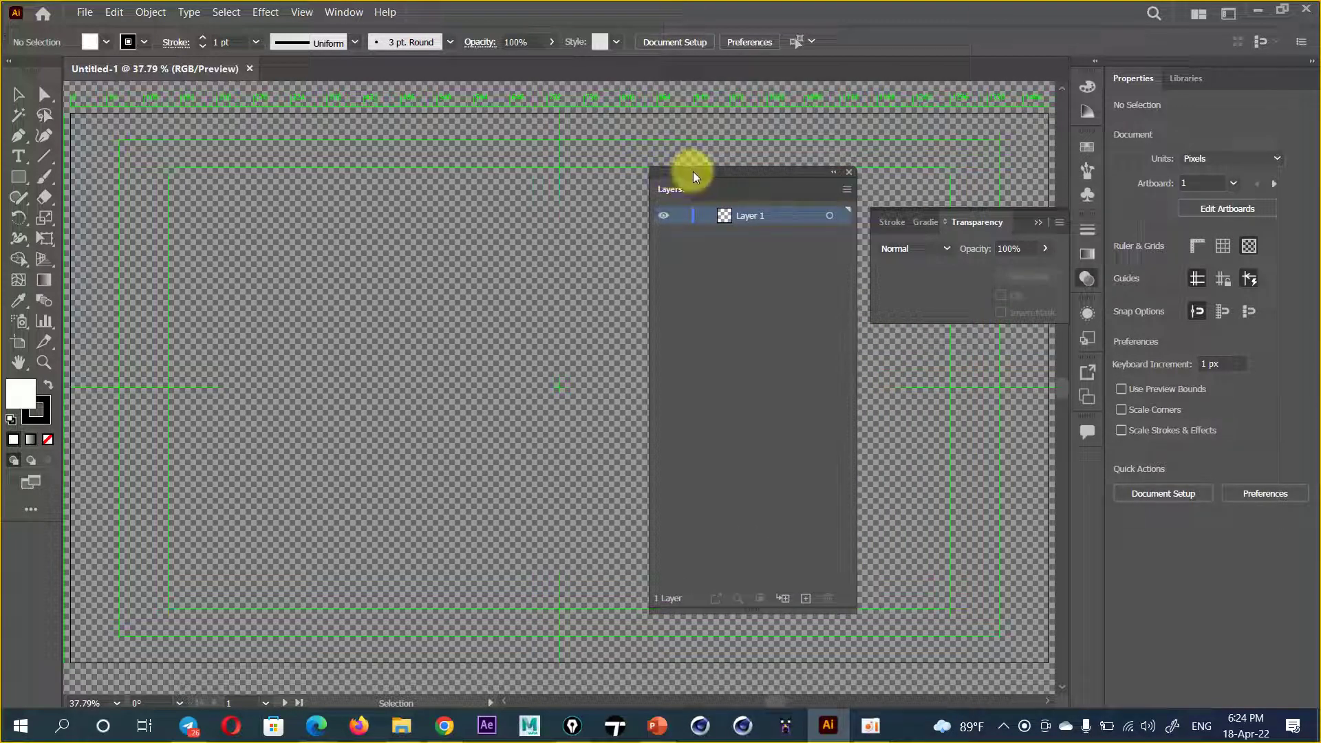
{"action": "left_click_drag", "start_coordinate": [1018, 219], "coordinate": [1005, 98]}
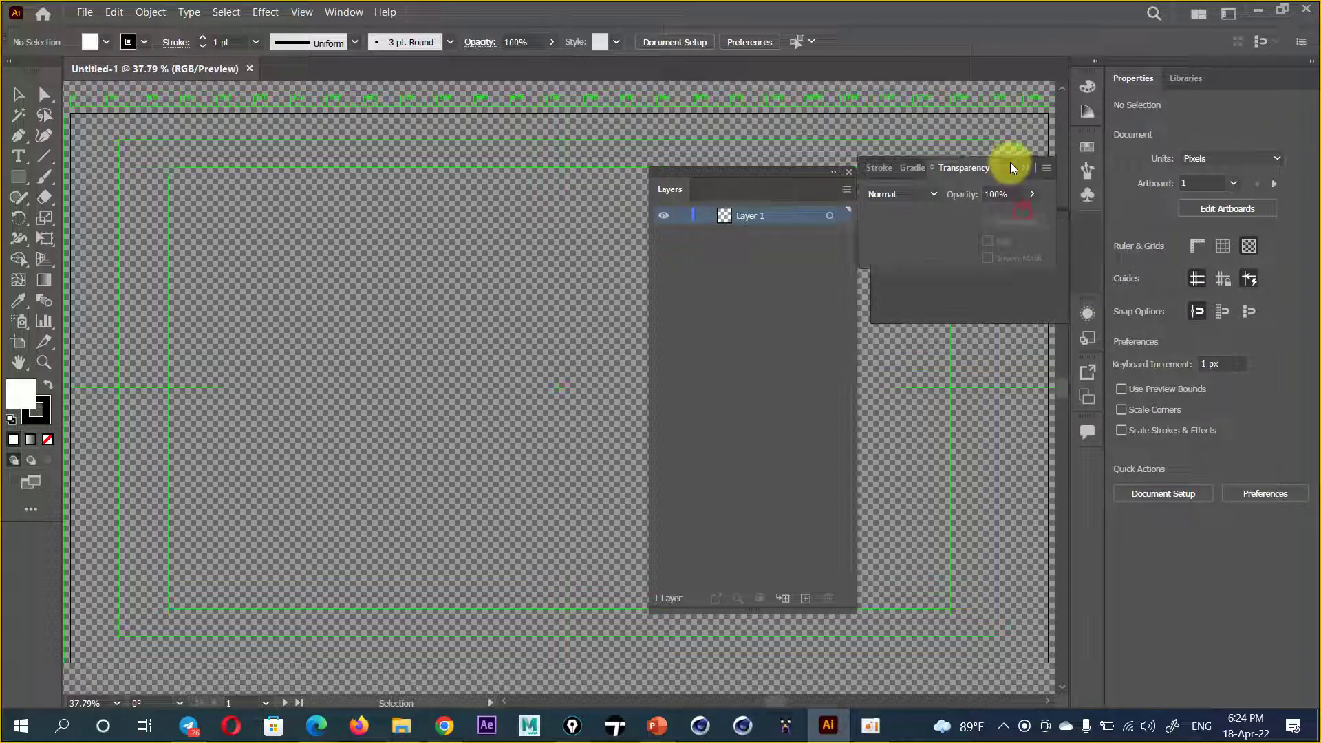
{"action": "left_click_drag", "start_coordinate": [724, 176], "coordinate": [917, 230]}
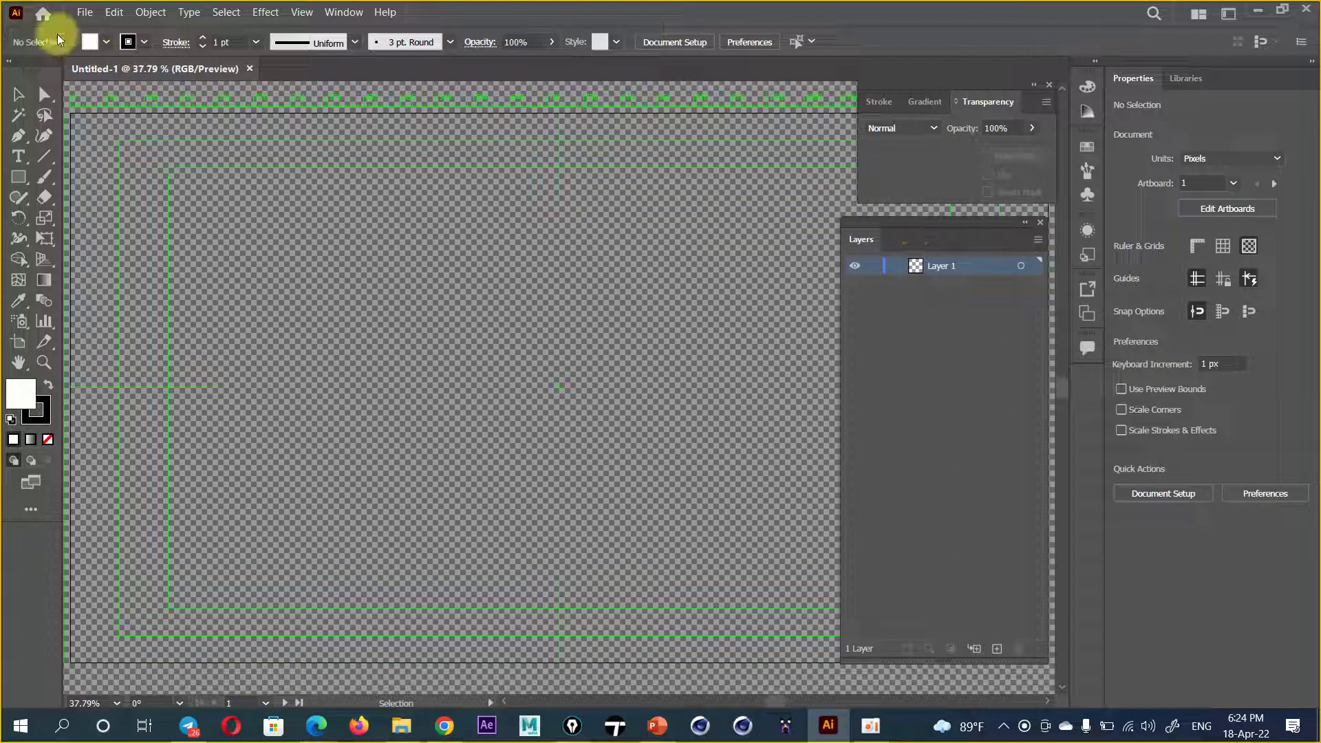
{"action": "left_click", "coordinate": [83, 12]}
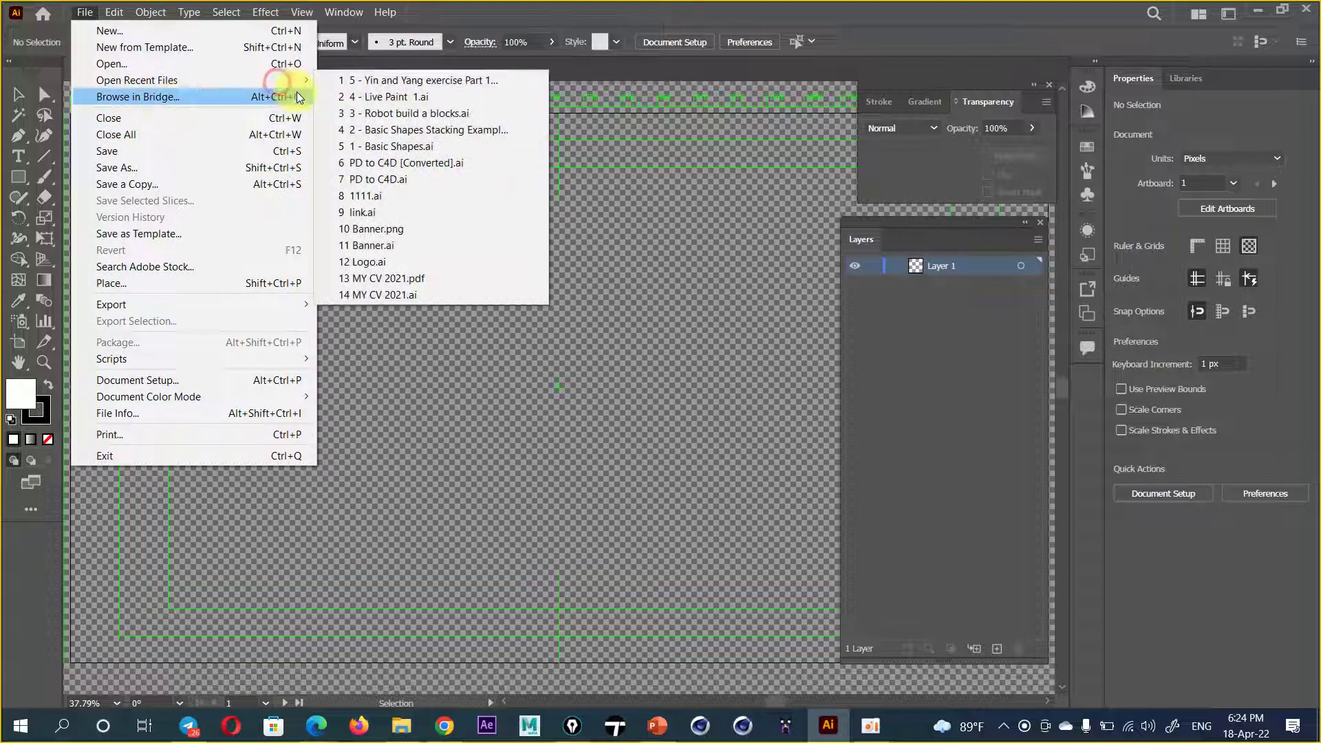
{"action": "mouse_move", "coordinate": [136, 80]}
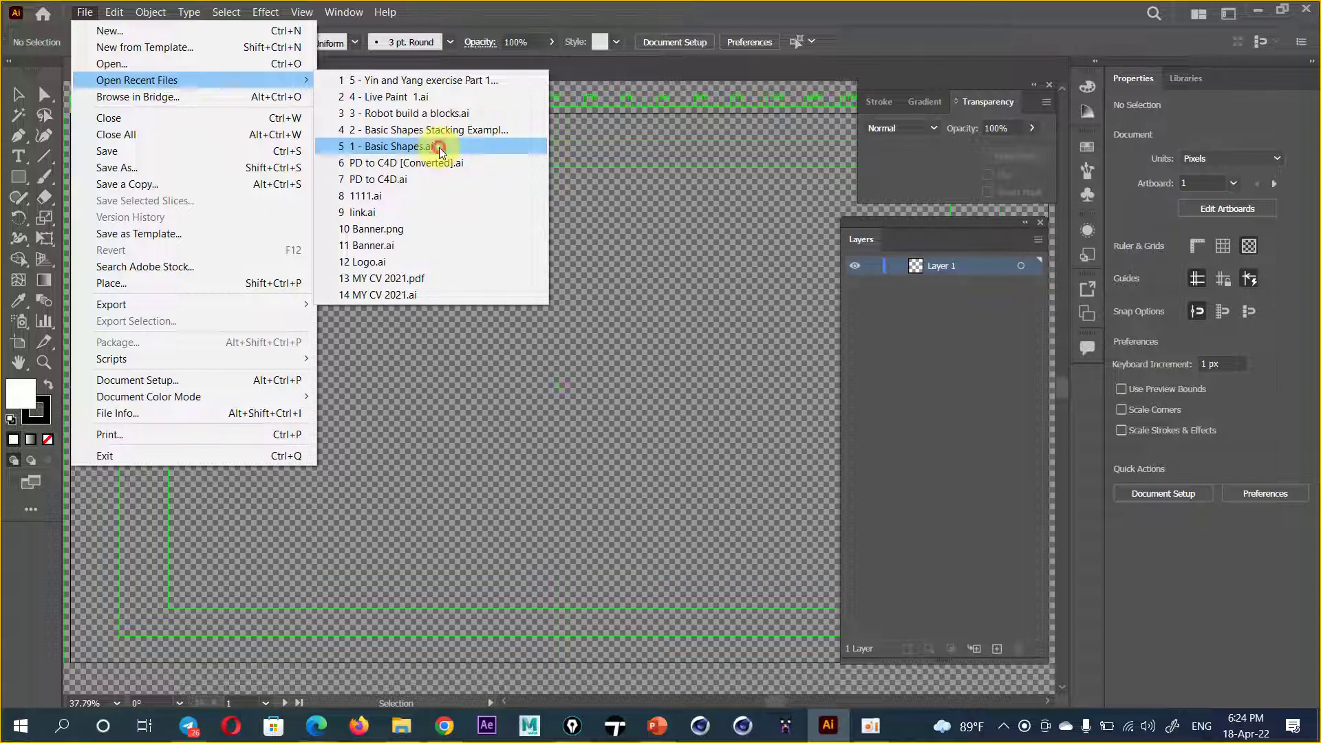
{"action": "left_click", "coordinate": [443, 148]}
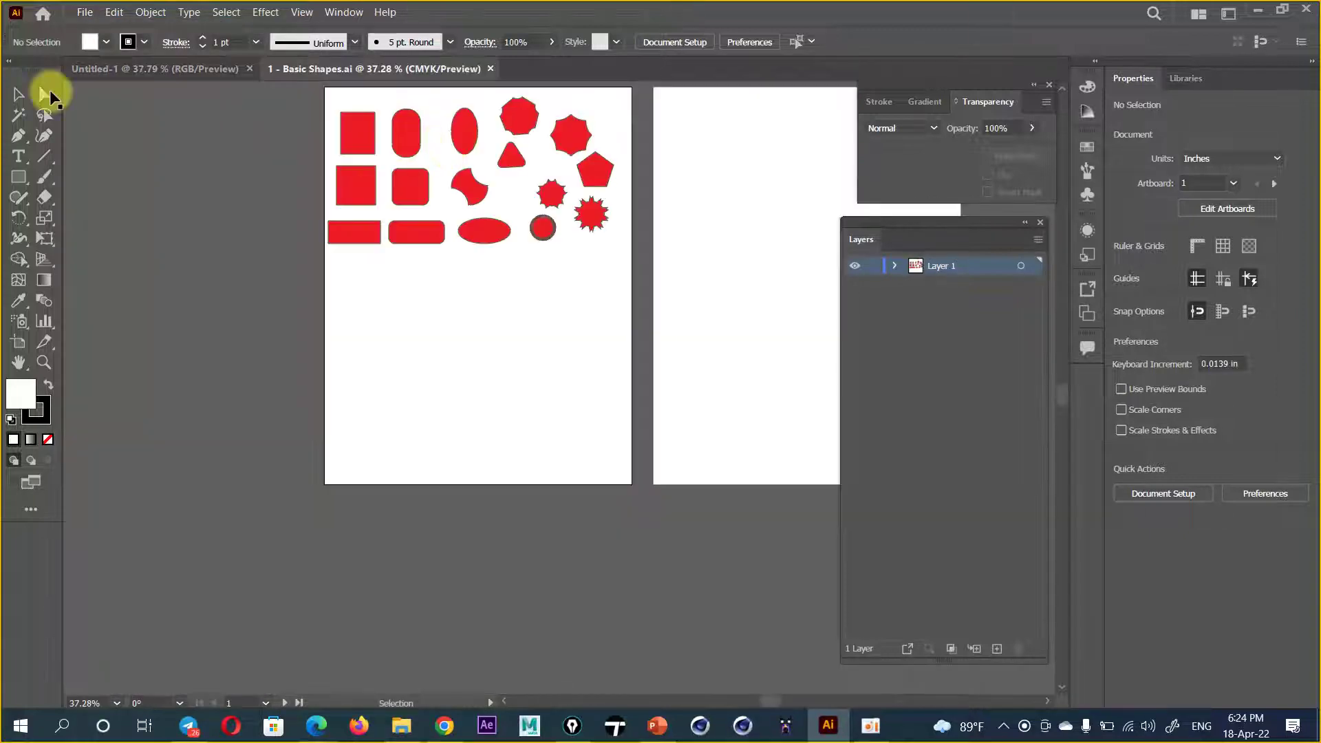
{"action": "left_click", "coordinate": [19, 177]}
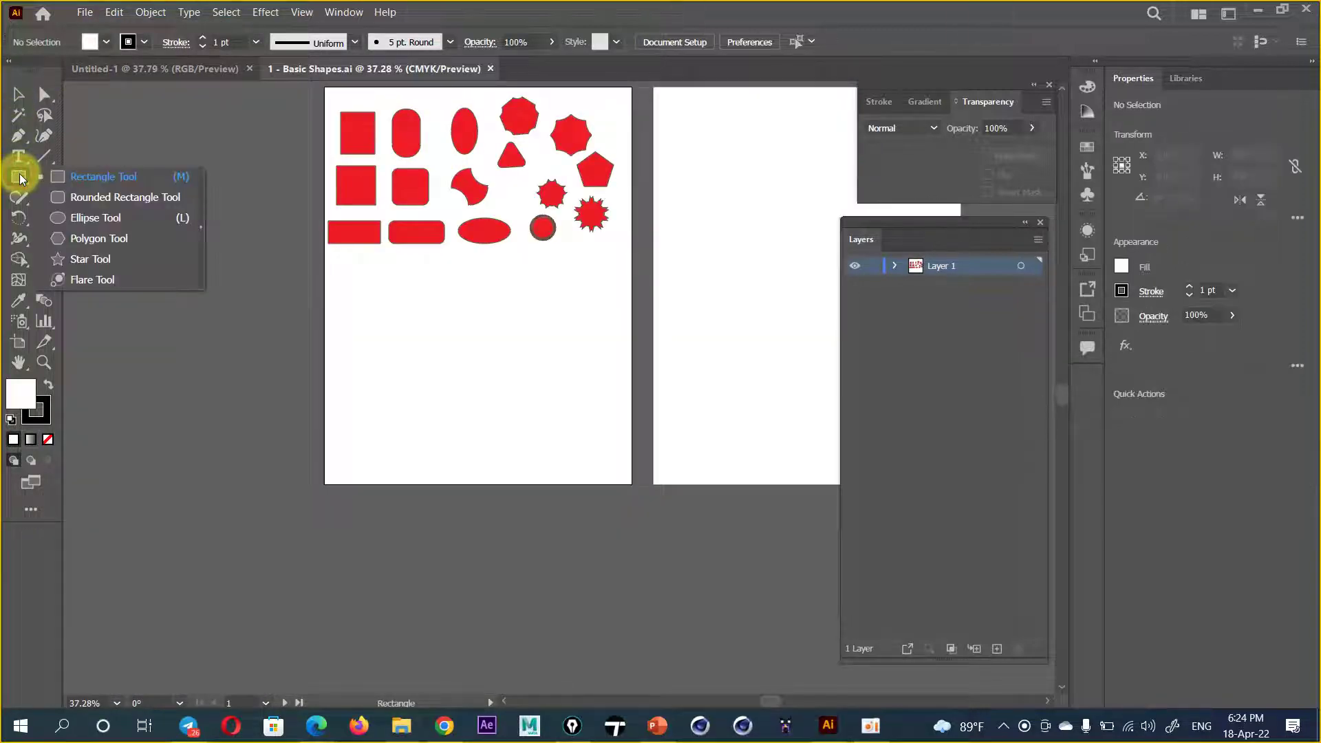
{"action": "mouse_move", "coordinate": [19, 179]}
{"action": "left_mouse_down"}
{"action": "mouse_move", "coordinate": [142, 186]}
{"action": "mouse_move", "coordinate": [110, 280]}
{"action": "left_mouse_up"}
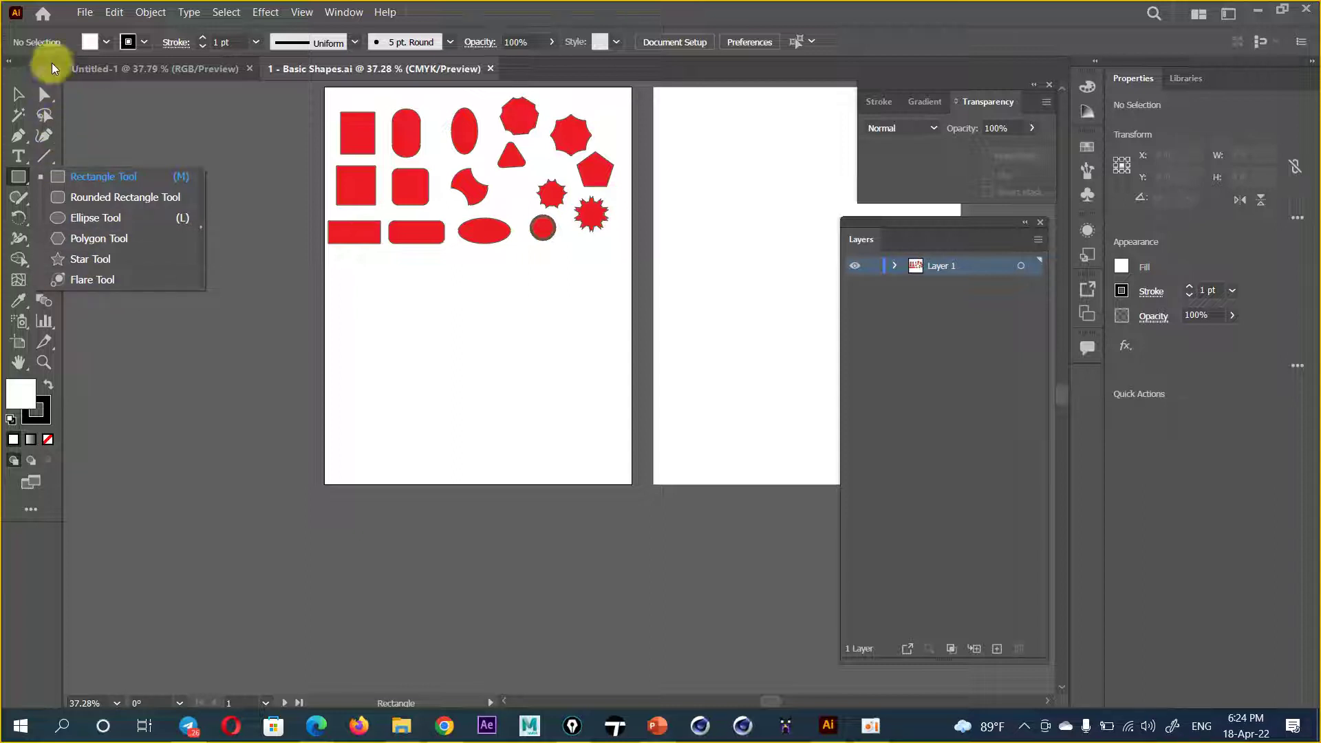
{"action": "mouse_move", "coordinate": [110, 279]}
{"action": "left_mouse_down"}
{"action": "mouse_move", "coordinate": [381, 63]}
{"action": "mouse_move", "coordinate": [42, 162]}
{"action": "mouse_move", "coordinate": [23, 150]}
{"action": "left_mouse_up"}
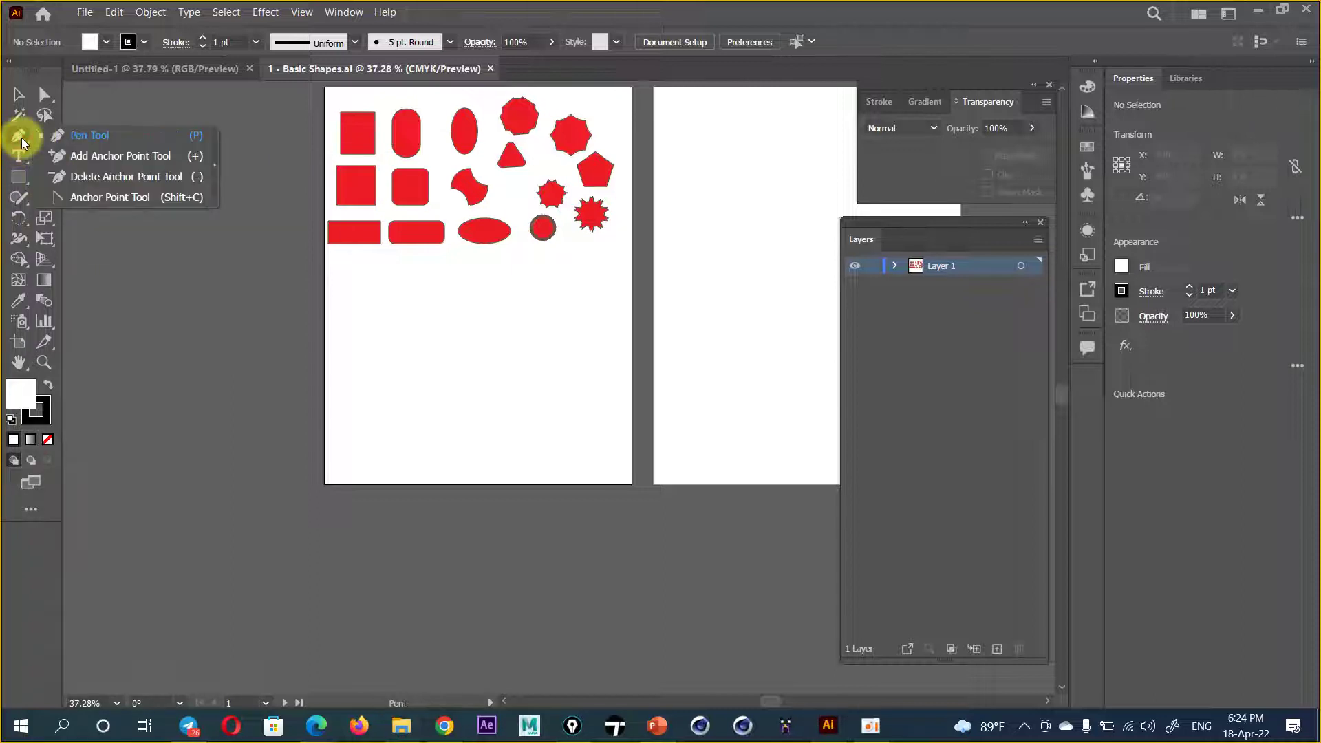
{"action": "left_click_drag", "start_coordinate": [23, 150], "coordinate": [127, 143]}
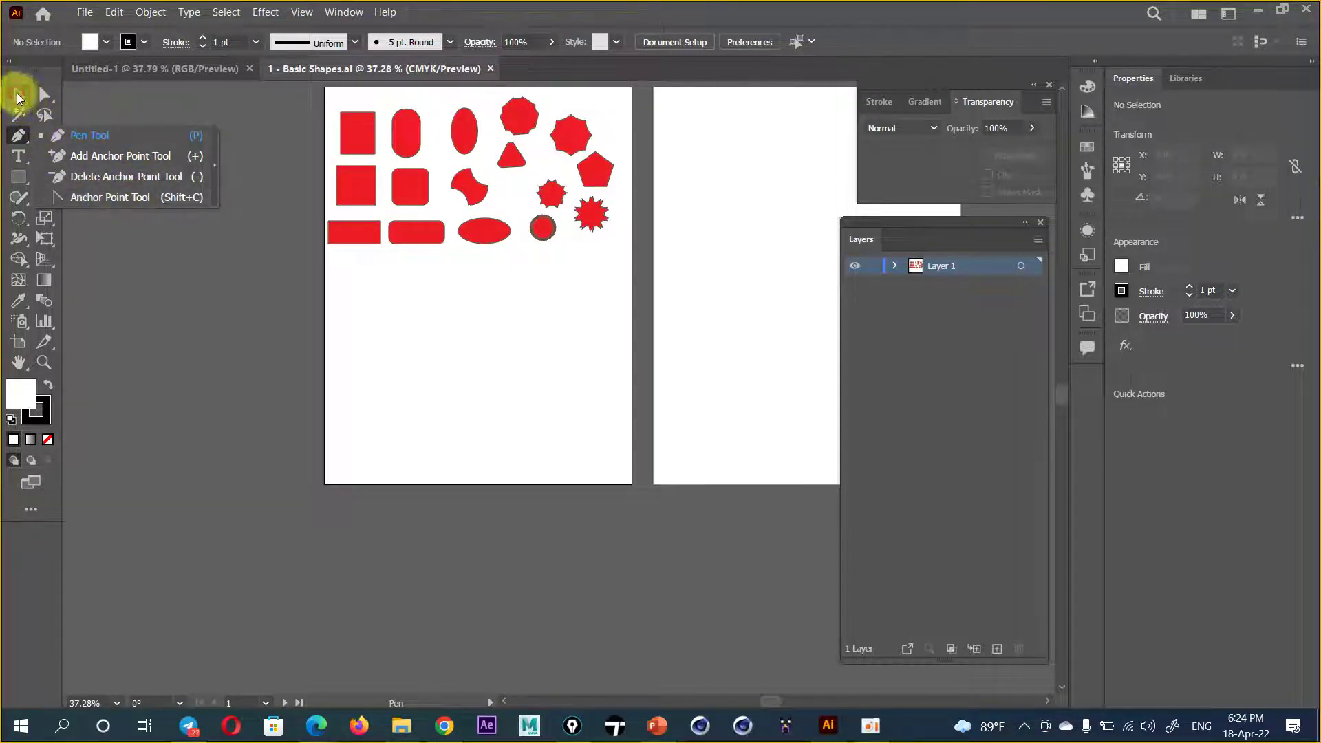
{"action": "left_click", "coordinate": [16, 93]}
{"action": "left_click", "coordinate": [44, 95]}
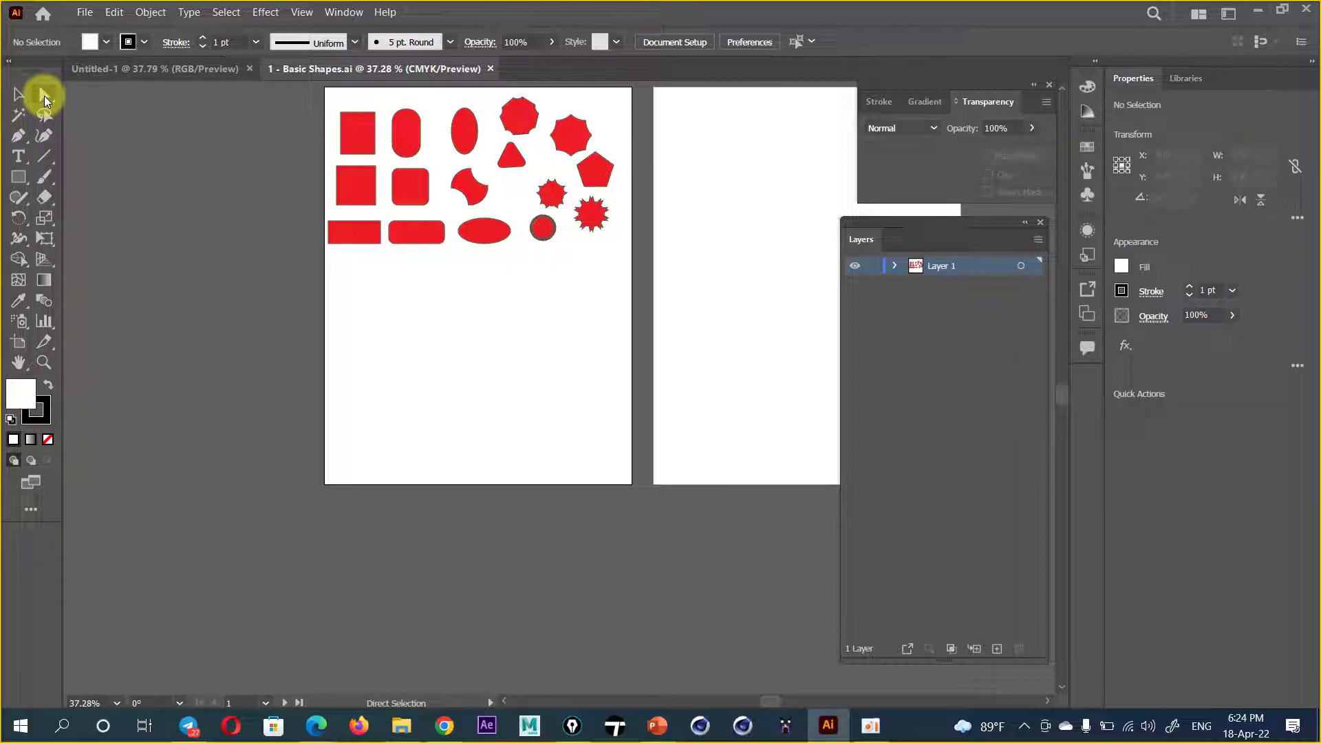
{"action": "left_click", "coordinate": [154, 69]}
Step: On Untitled-1, keep the name Layer 1, nudge the Layers panel, and select the Pen tool
{"action": "left_click", "coordinate": [337, 68]}
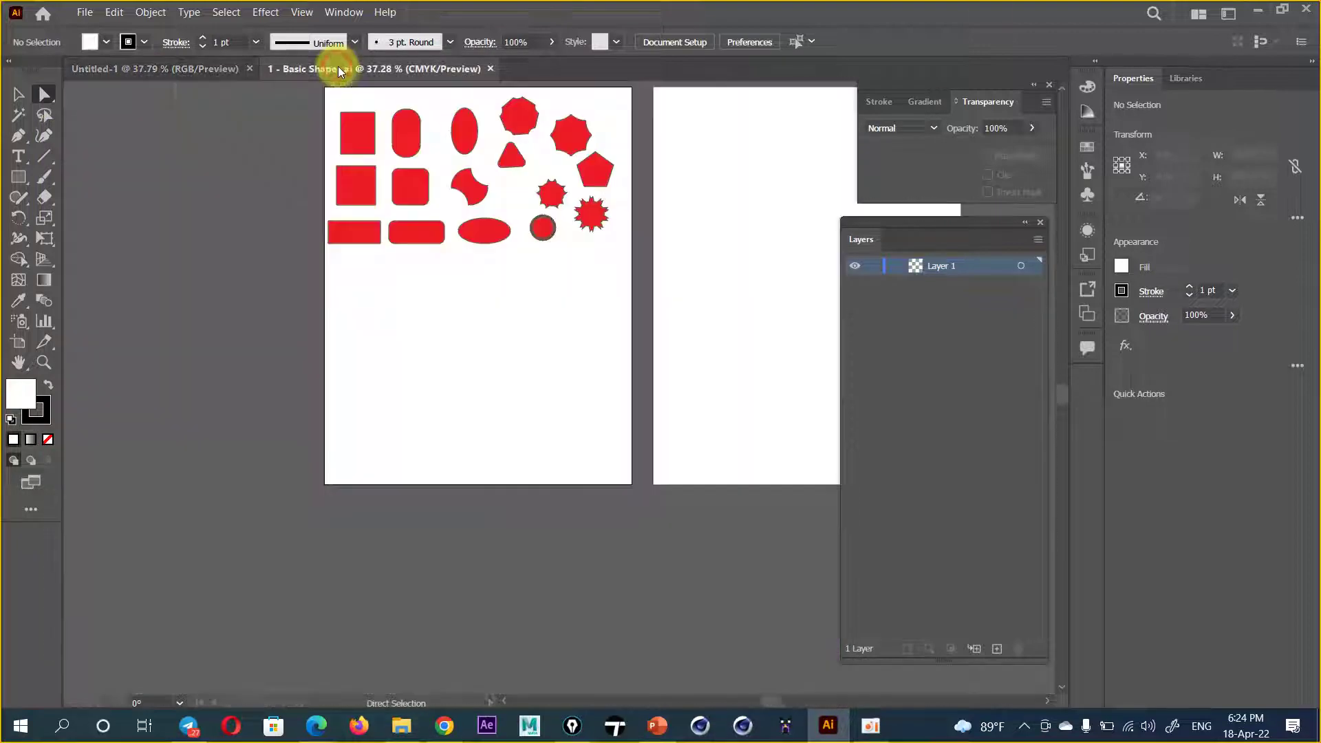
{"action": "left_click", "coordinate": [189, 73]}
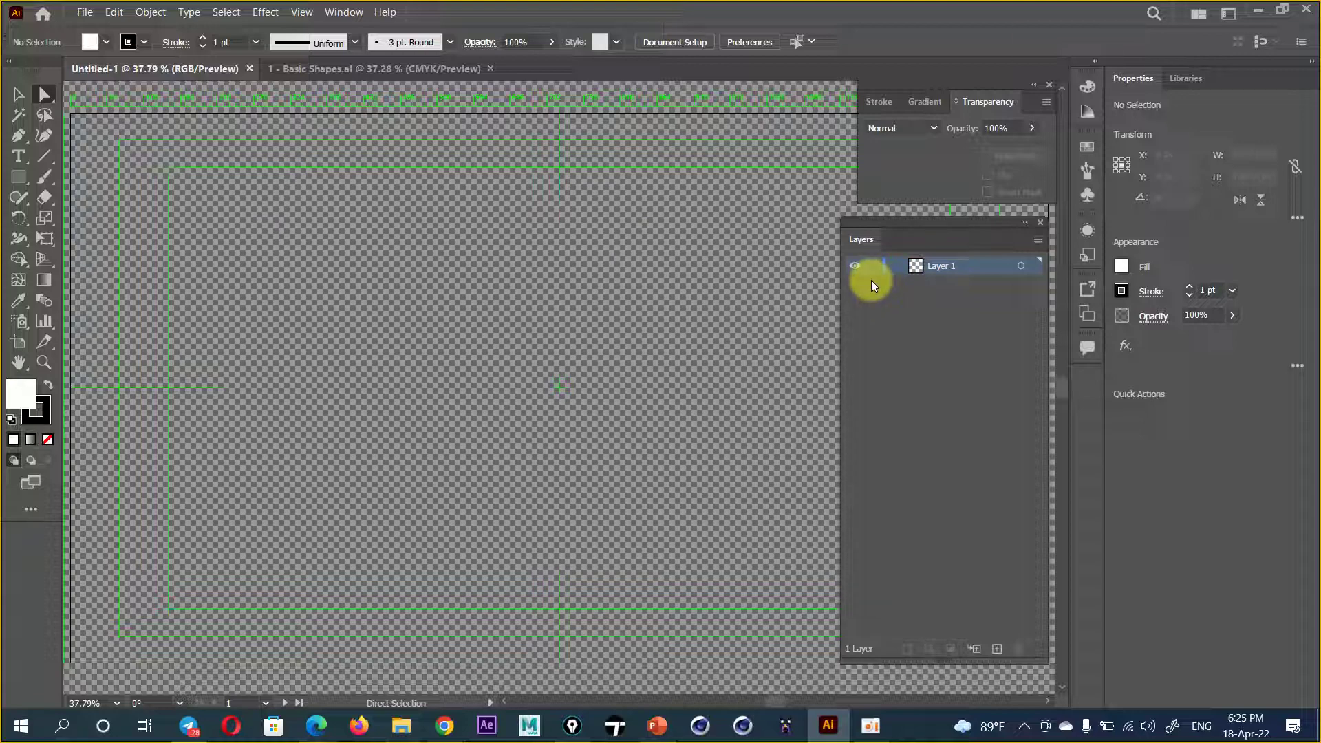
{"action": "double_click", "coordinate": [937, 266]}
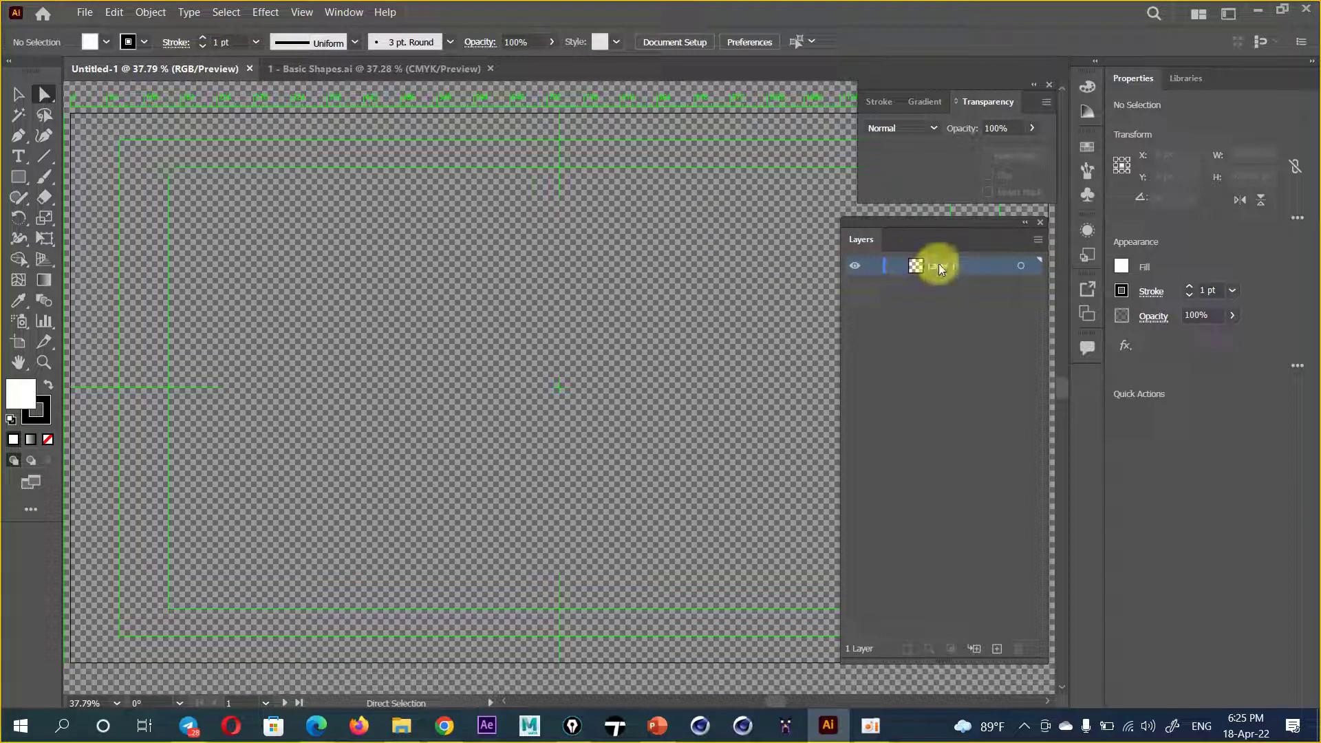
{"action": "left_click", "coordinate": [256, 237]}
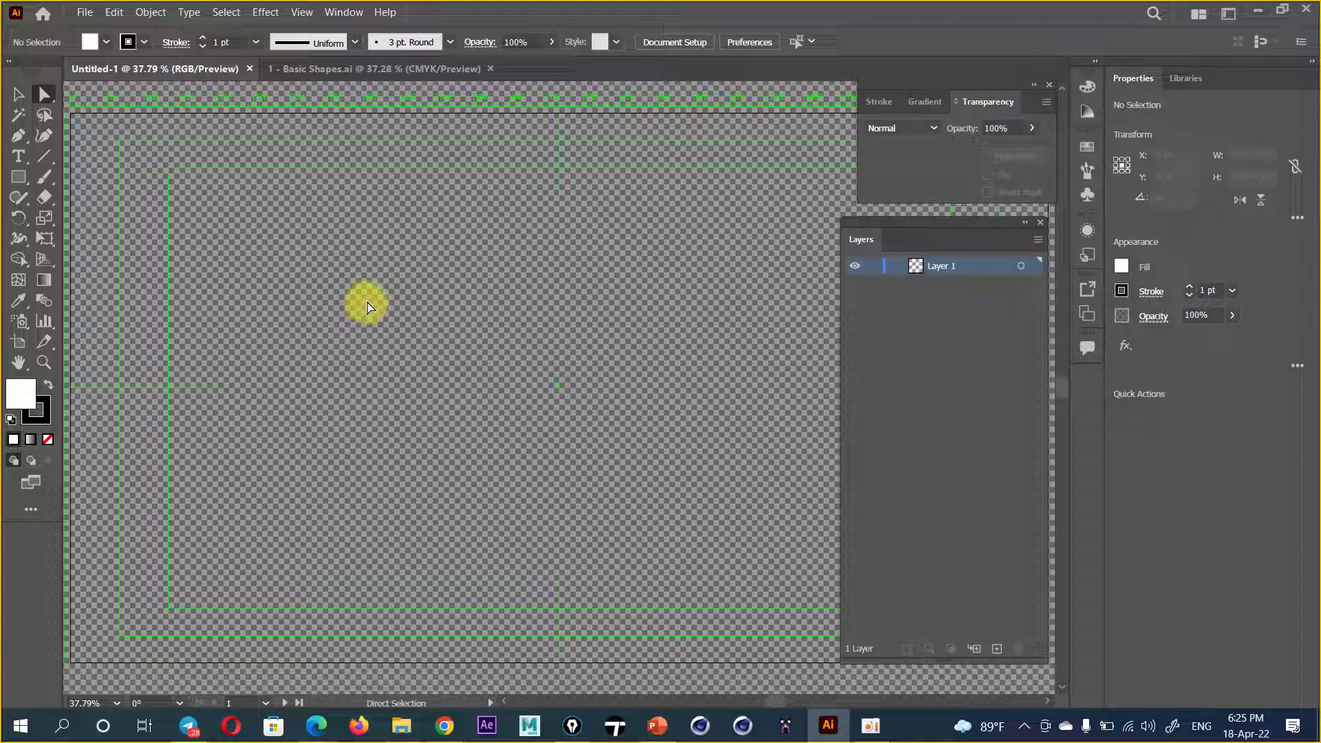
{"action": "left_click", "coordinate": [19, 96]}
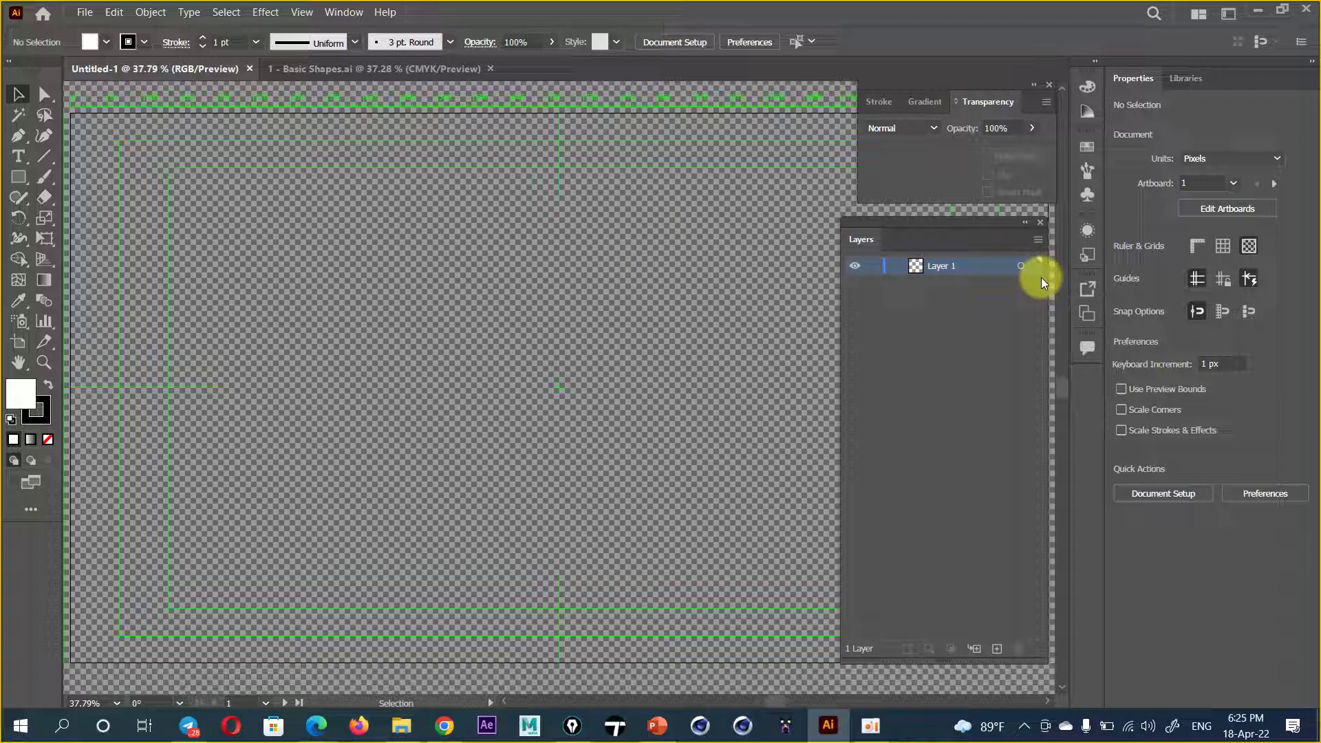
{"action": "left_click_drag", "start_coordinate": [915, 238], "coordinate": [918, 225]}
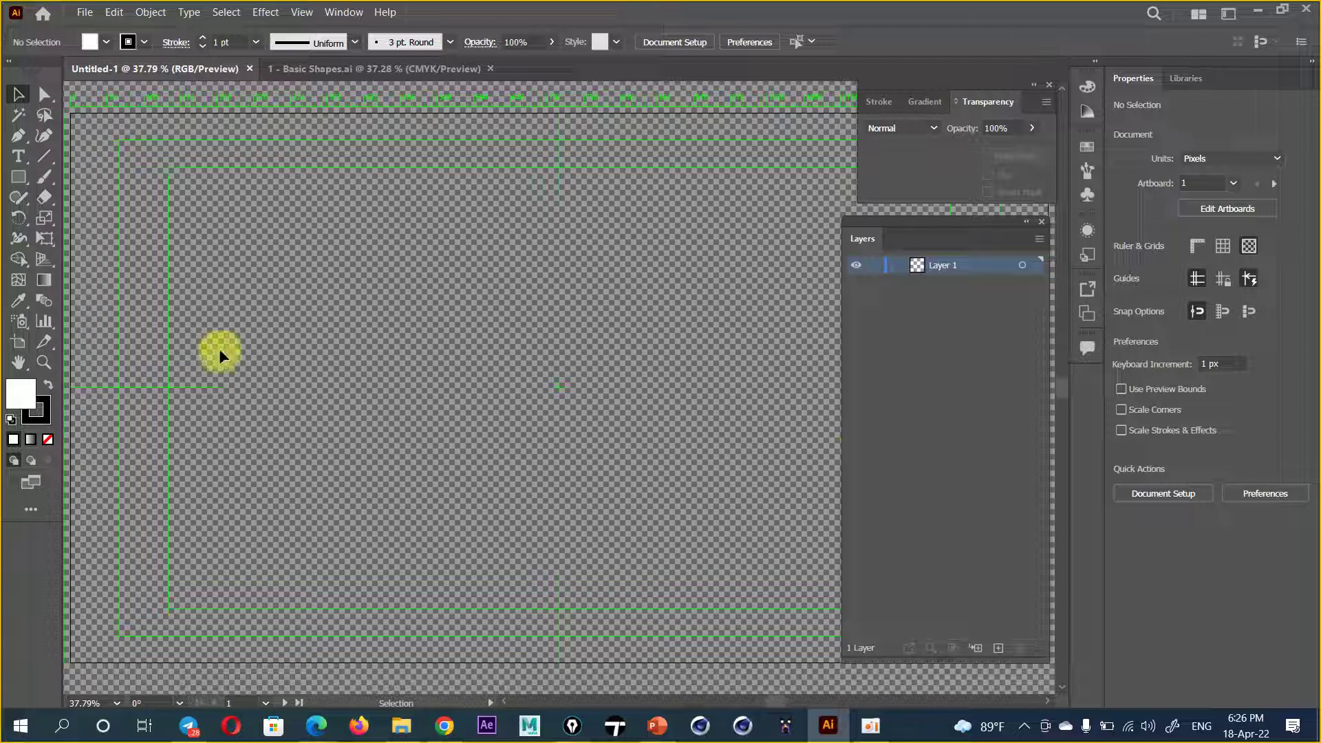
{"action": "left_click", "coordinate": [19, 143]}
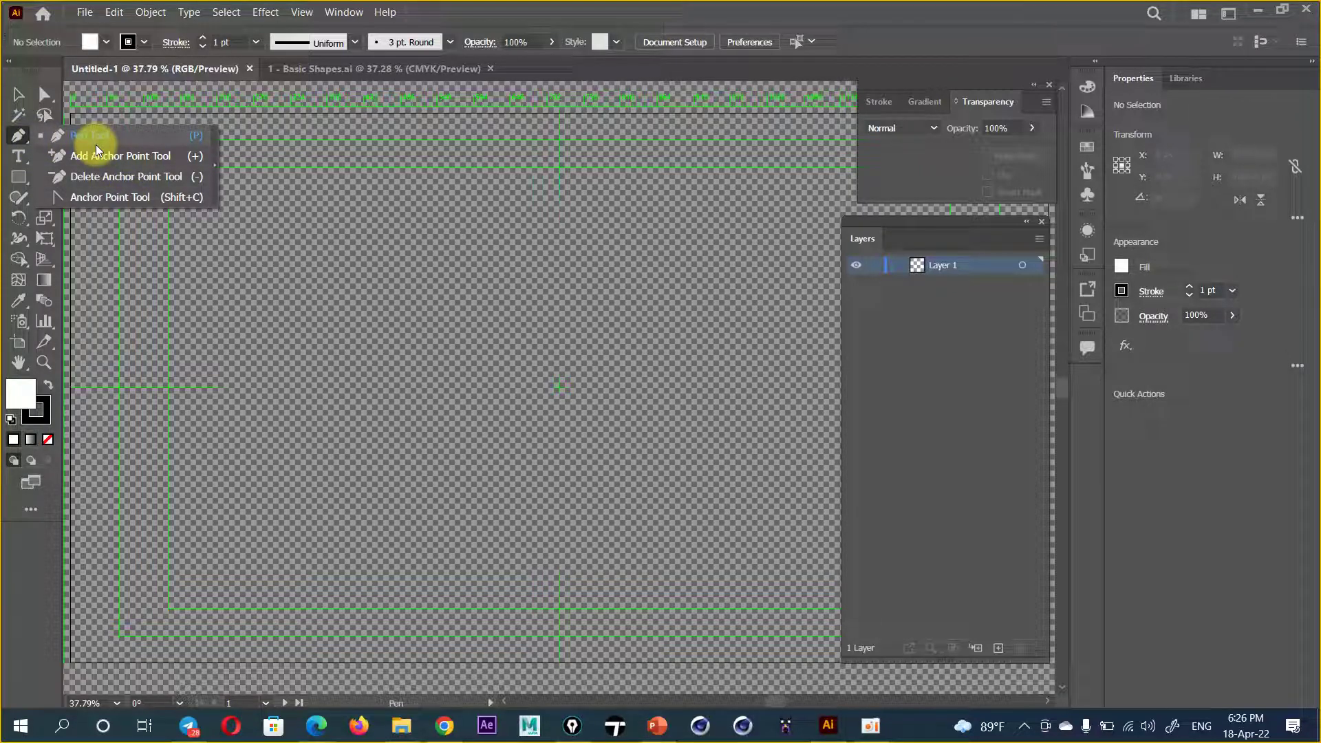
Step: View Dok chan angkor.jpg from the Lesson-03 folder, then minimize Photos and Explorer
{"action": "left_click", "coordinate": [401, 726]}
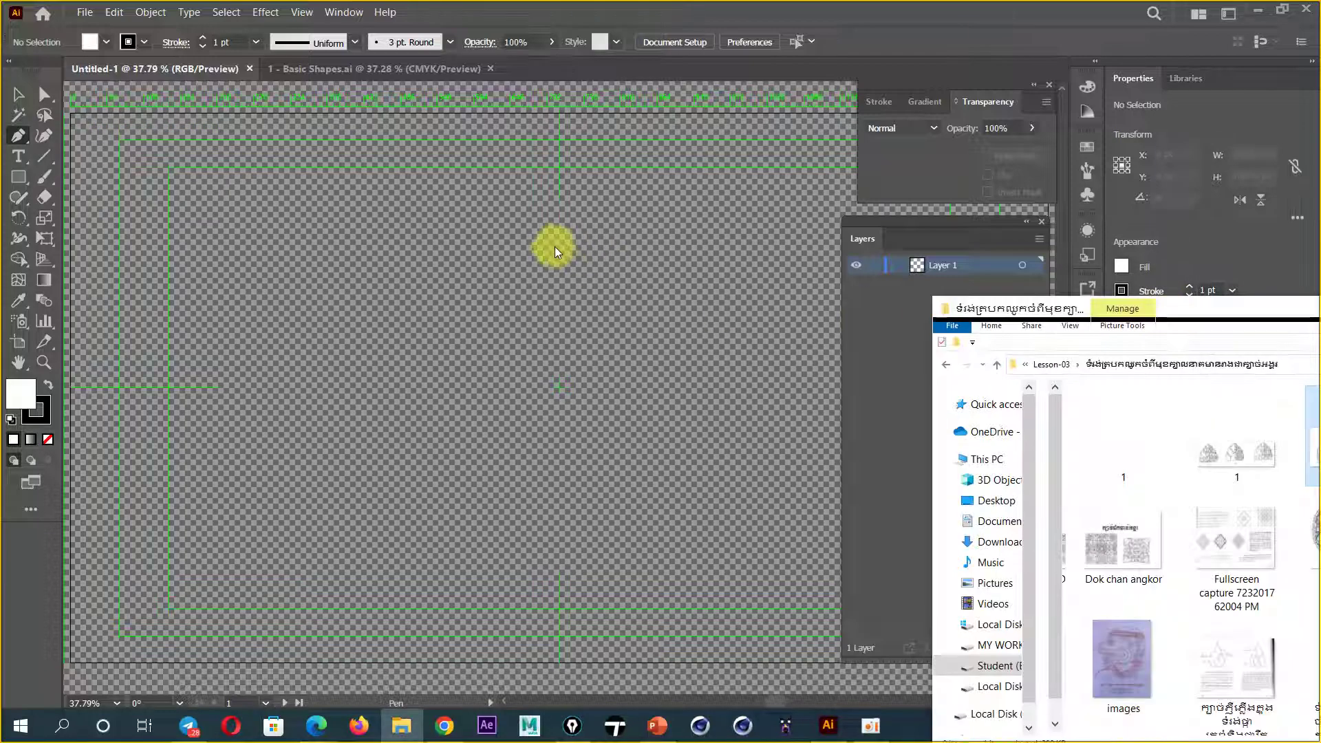
{"action": "left_click_drag", "start_coordinate": [383, 177], "coordinate": [530, 108]}
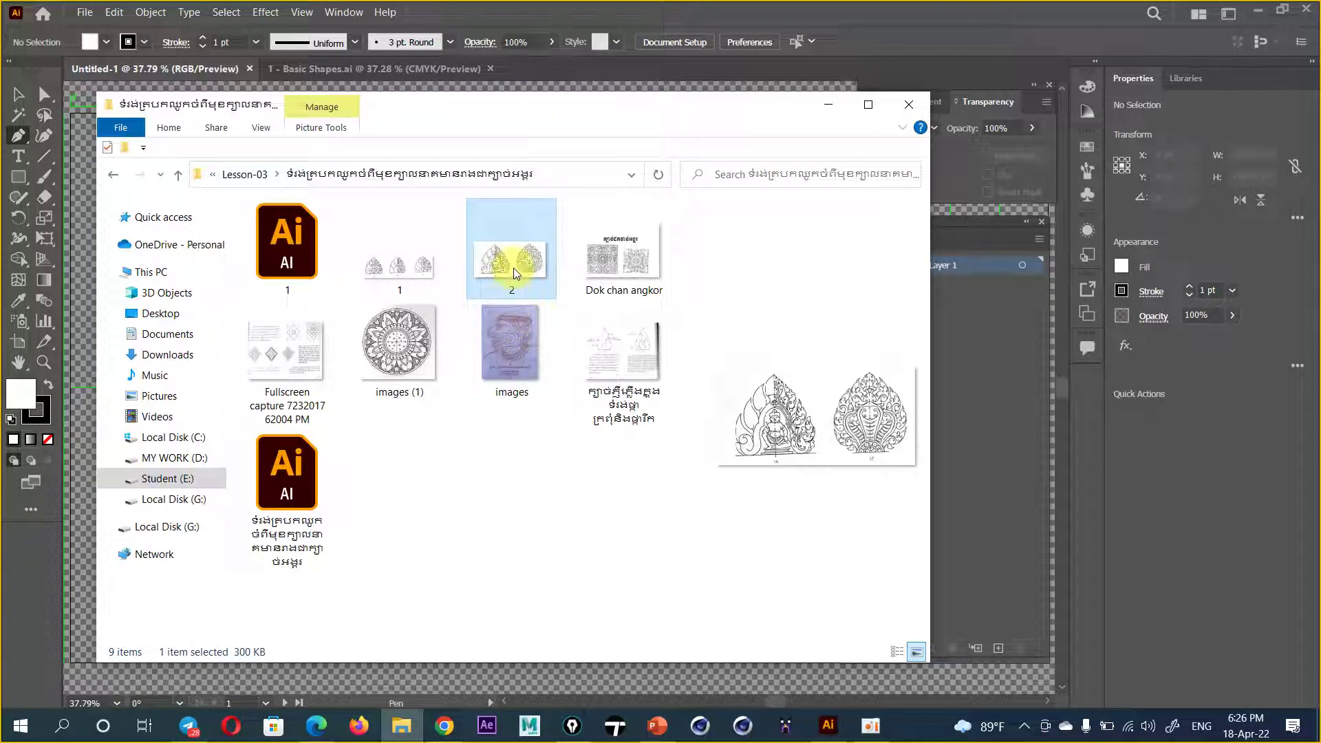
{"action": "left_click", "coordinate": [599, 259]}
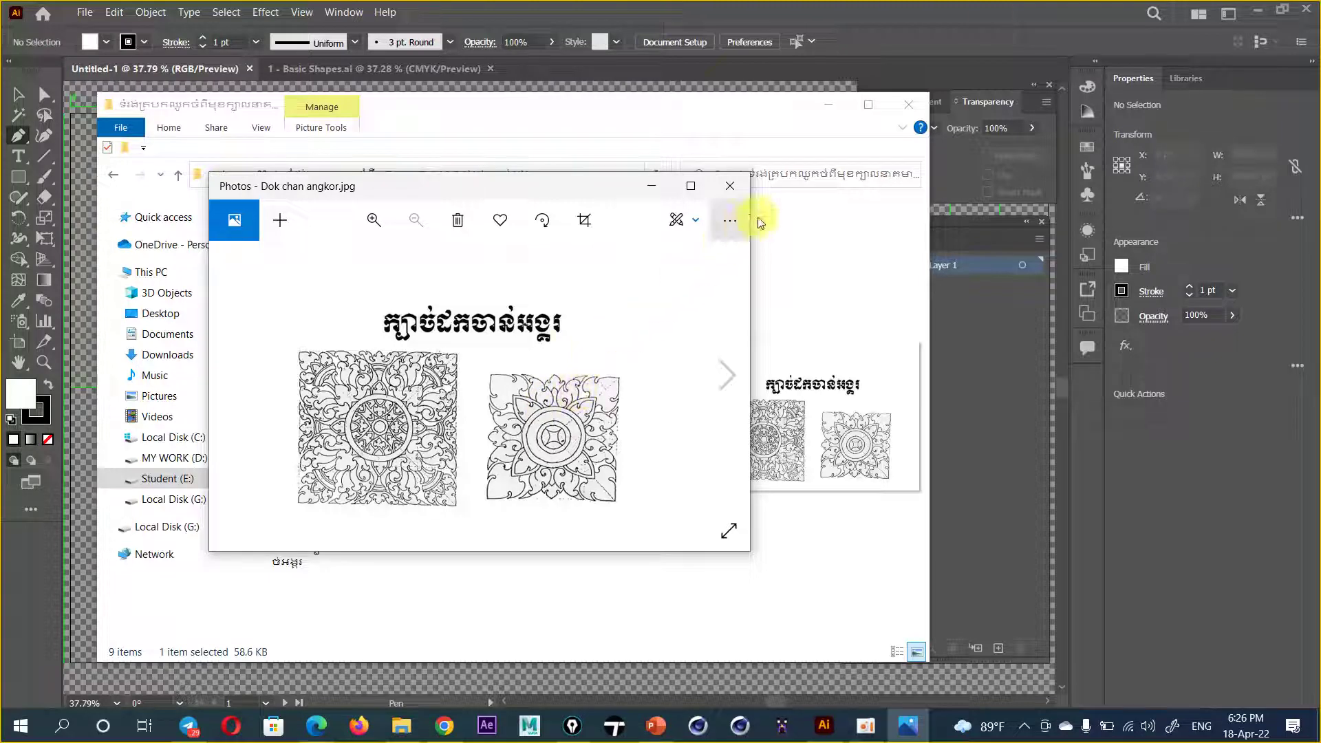
{"action": "left_click", "coordinate": [651, 187]}
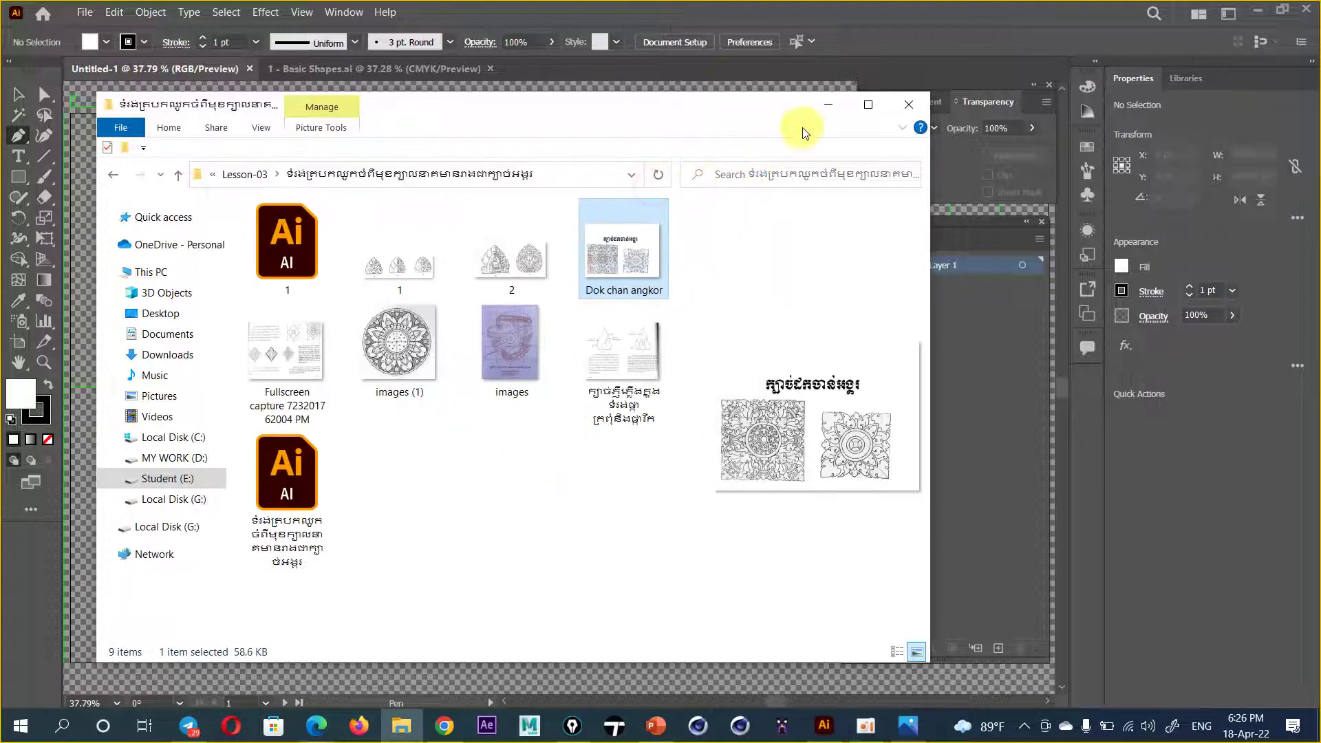
{"action": "left_click", "coordinate": [827, 107]}
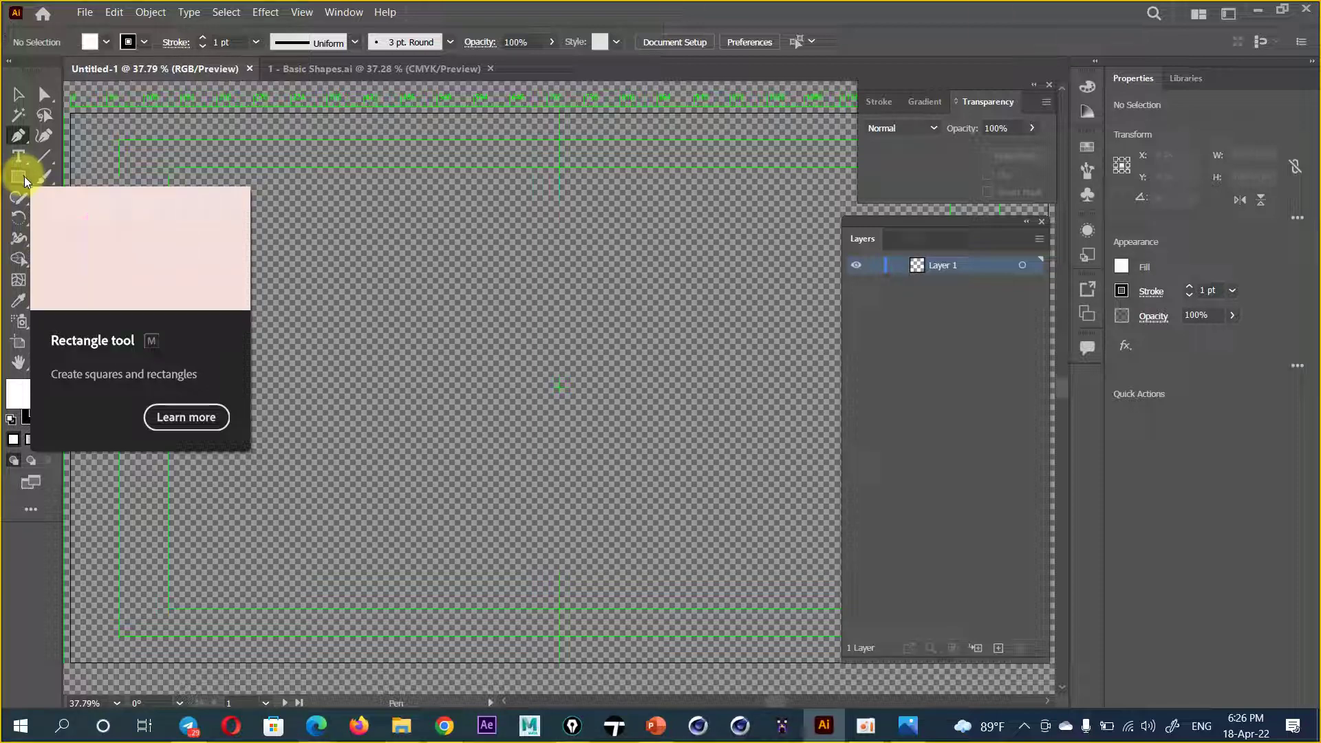
{"action": "left_click", "coordinate": [24, 176]}
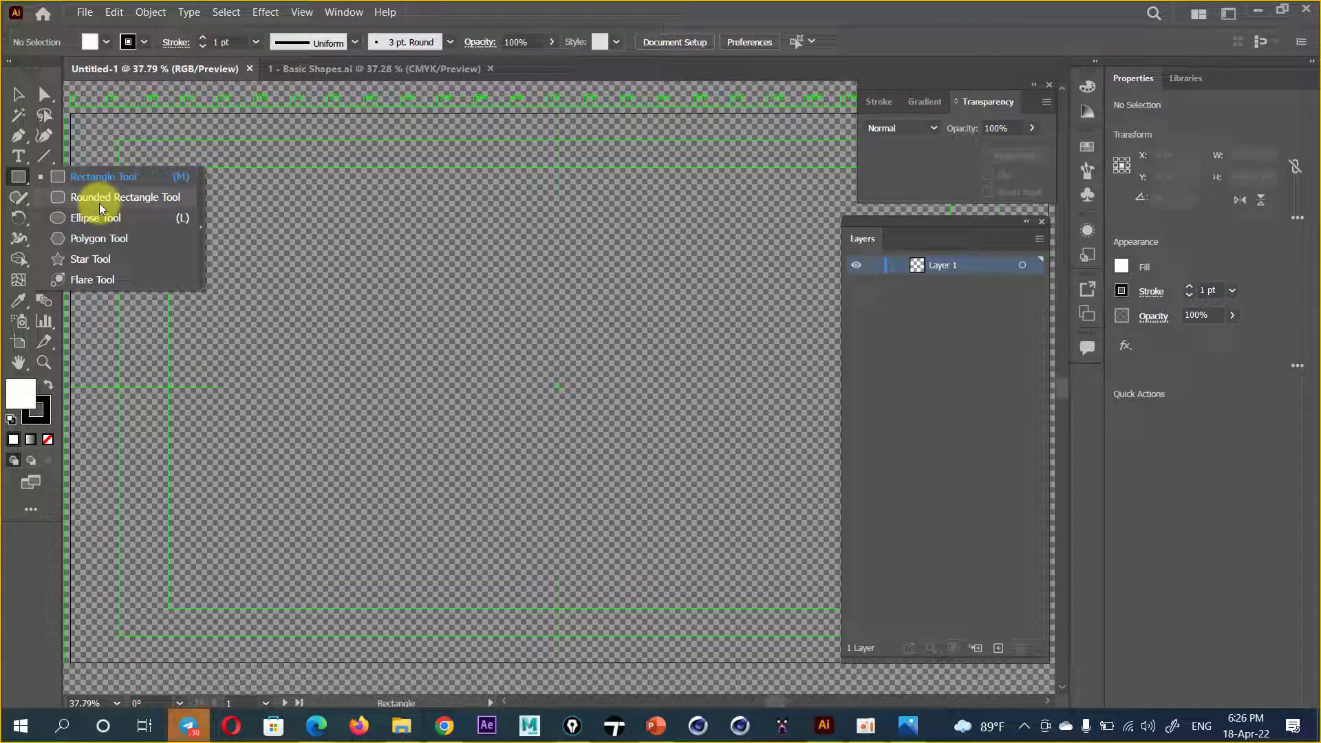
{"action": "left_click", "coordinate": [12, 139]}
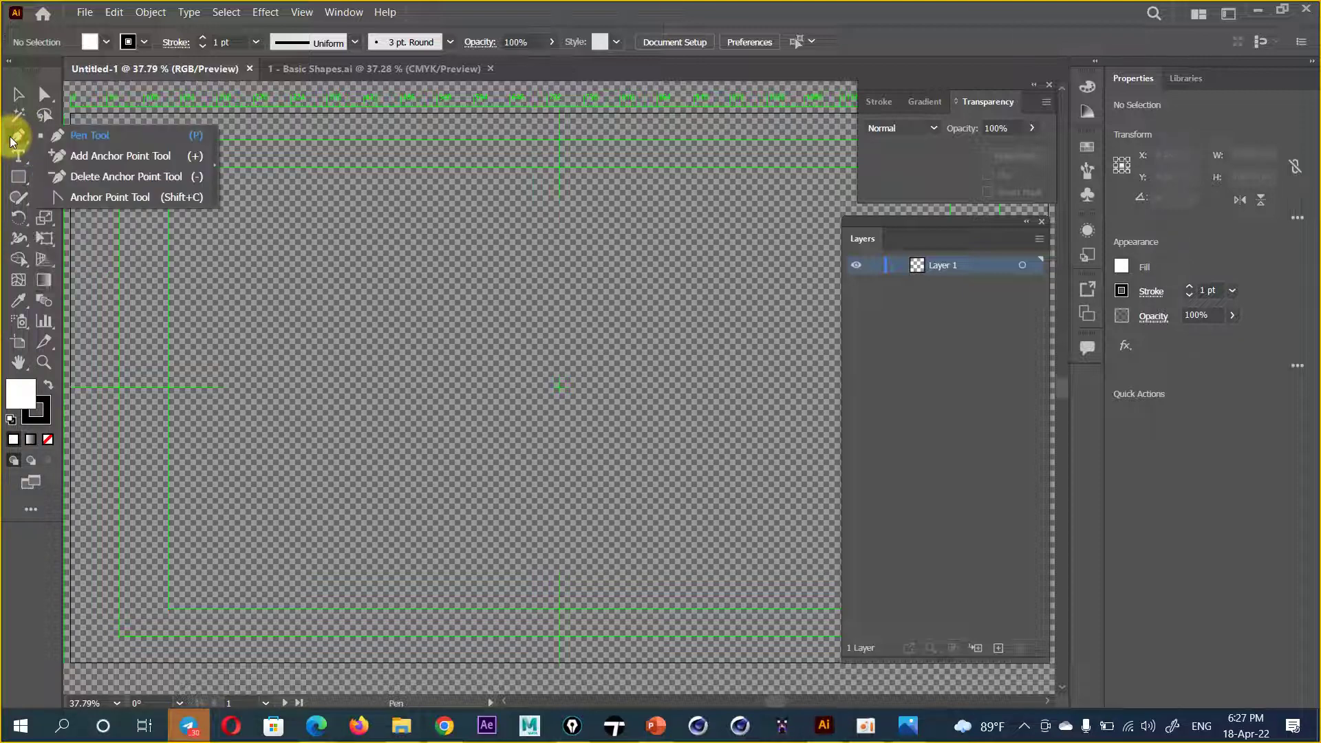
Step: At 100% zoom, draw a bell-shaped curved practice path with three anchors
{"action": "left_click", "coordinate": [128, 142]}
{"action": "key", "text": "ctrl+1"}
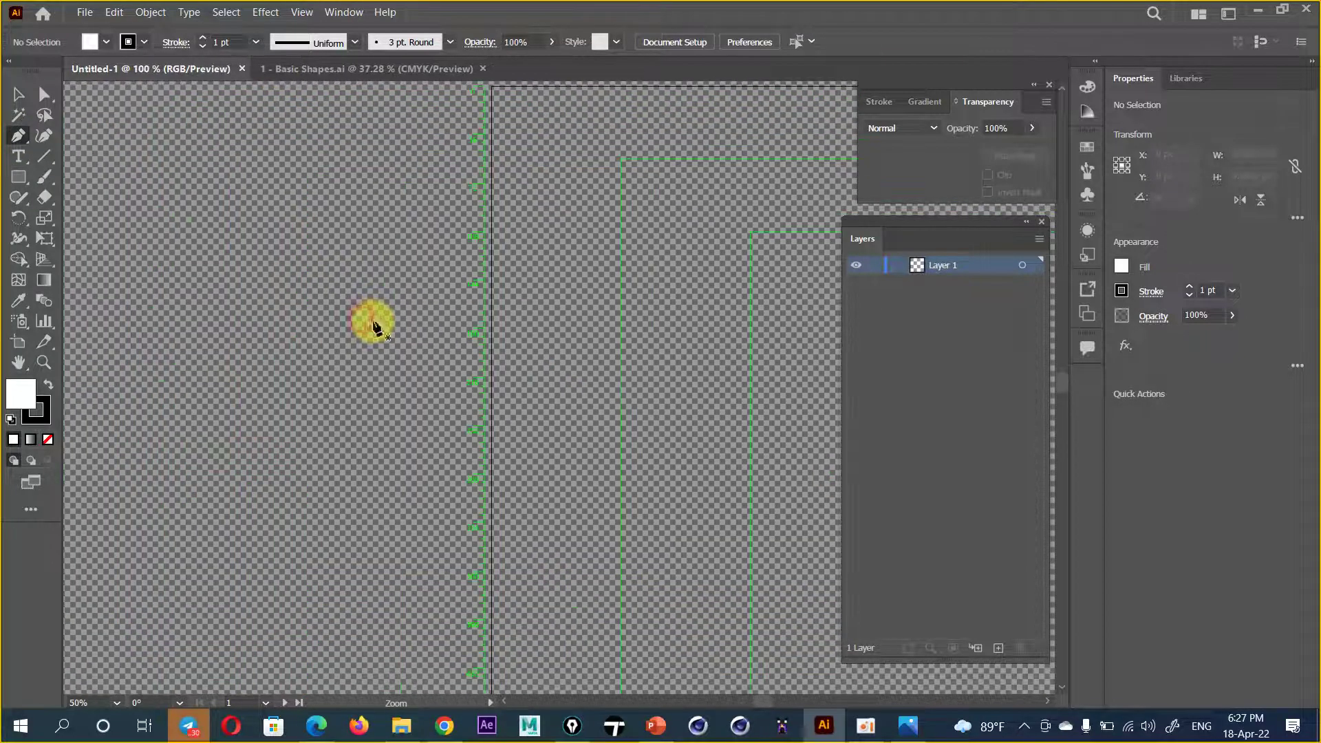
{"action": "left_click_drag", "start_coordinate": [388, 335], "coordinate": [192, 348]}
{"action": "left_click", "coordinate": [369, 381]}
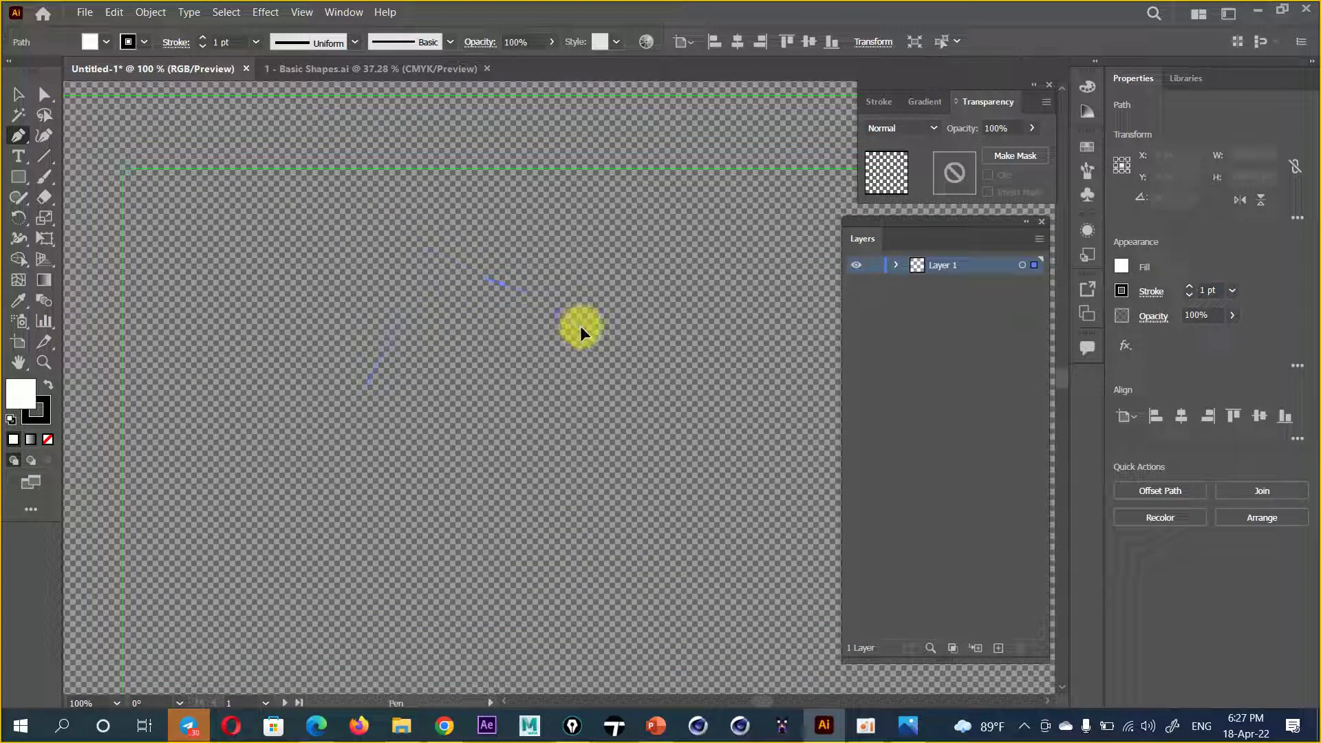
{"action": "left_click_drag", "start_coordinate": [502, 282], "coordinate": [580, 324]}
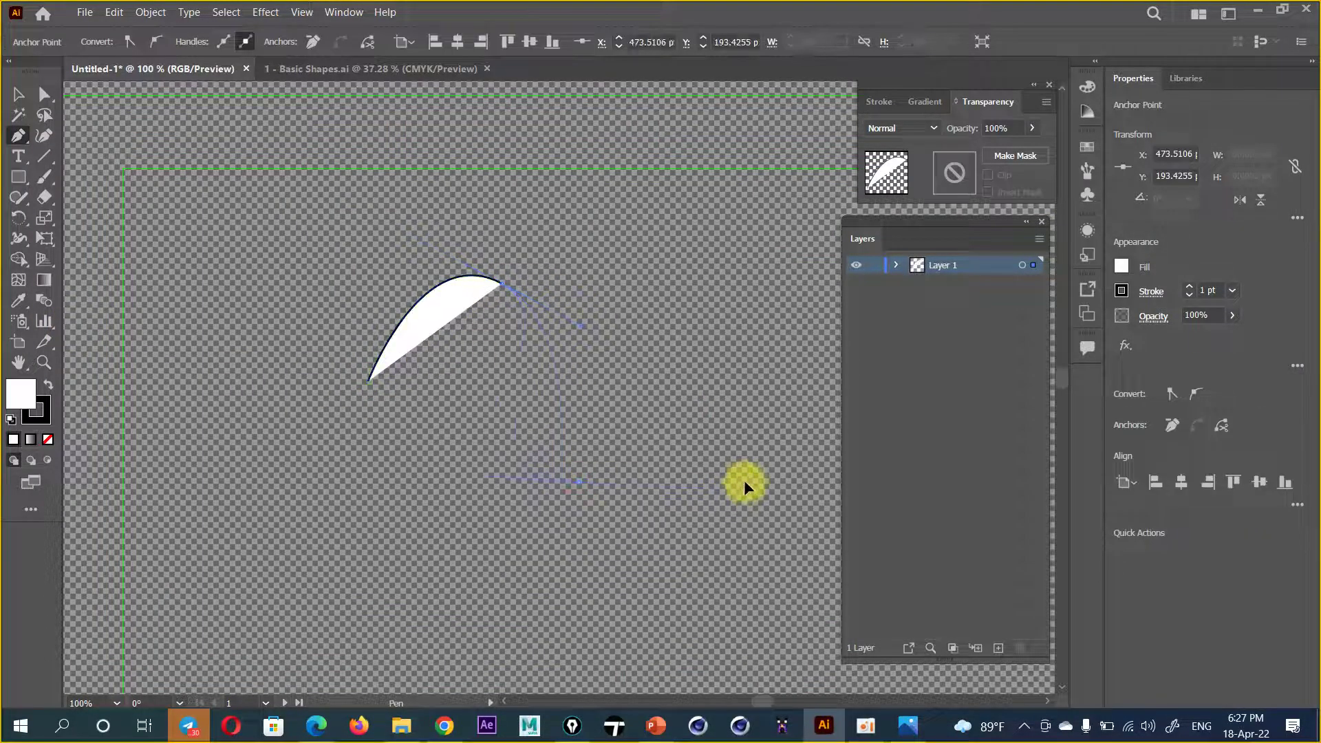
{"action": "left_click_drag", "start_coordinate": [744, 487], "coordinate": [422, 345]}
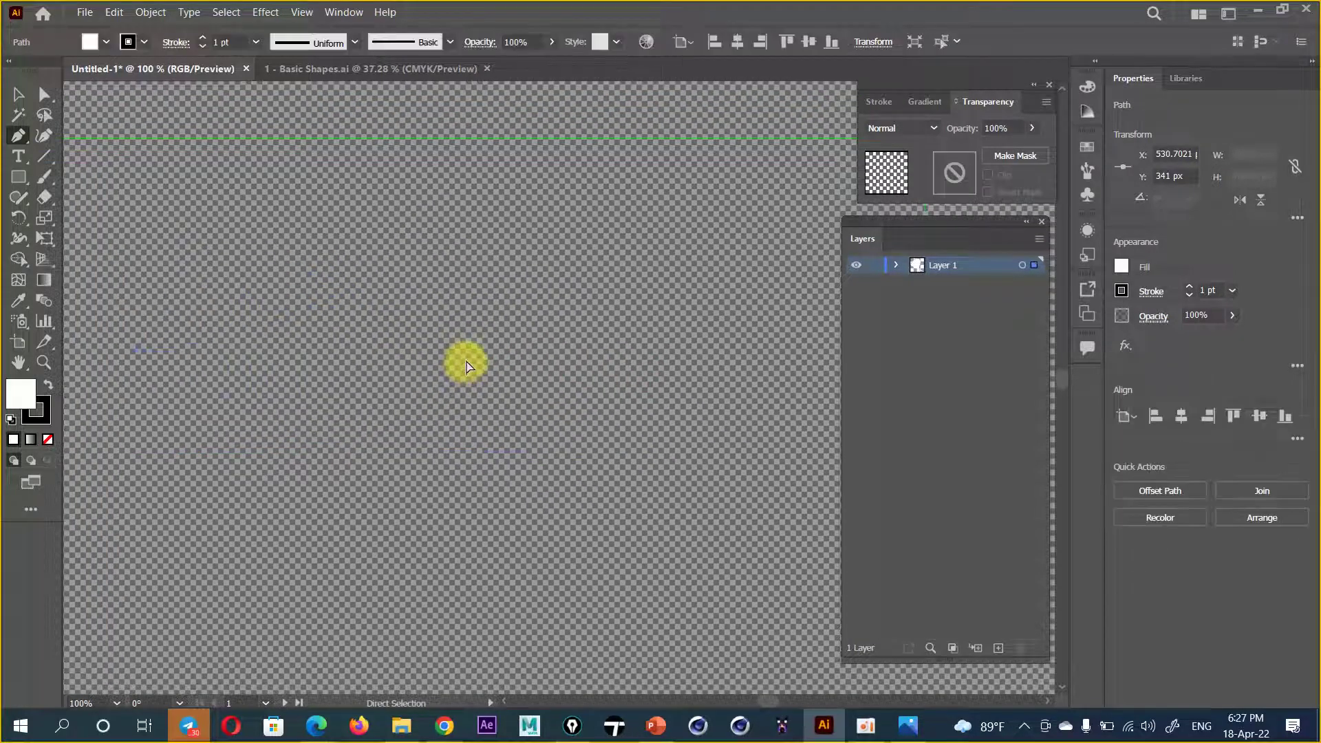
Step: Start a new angular path with a series of corner anchors
{"action": "left_click", "coordinate": [241, 387]}
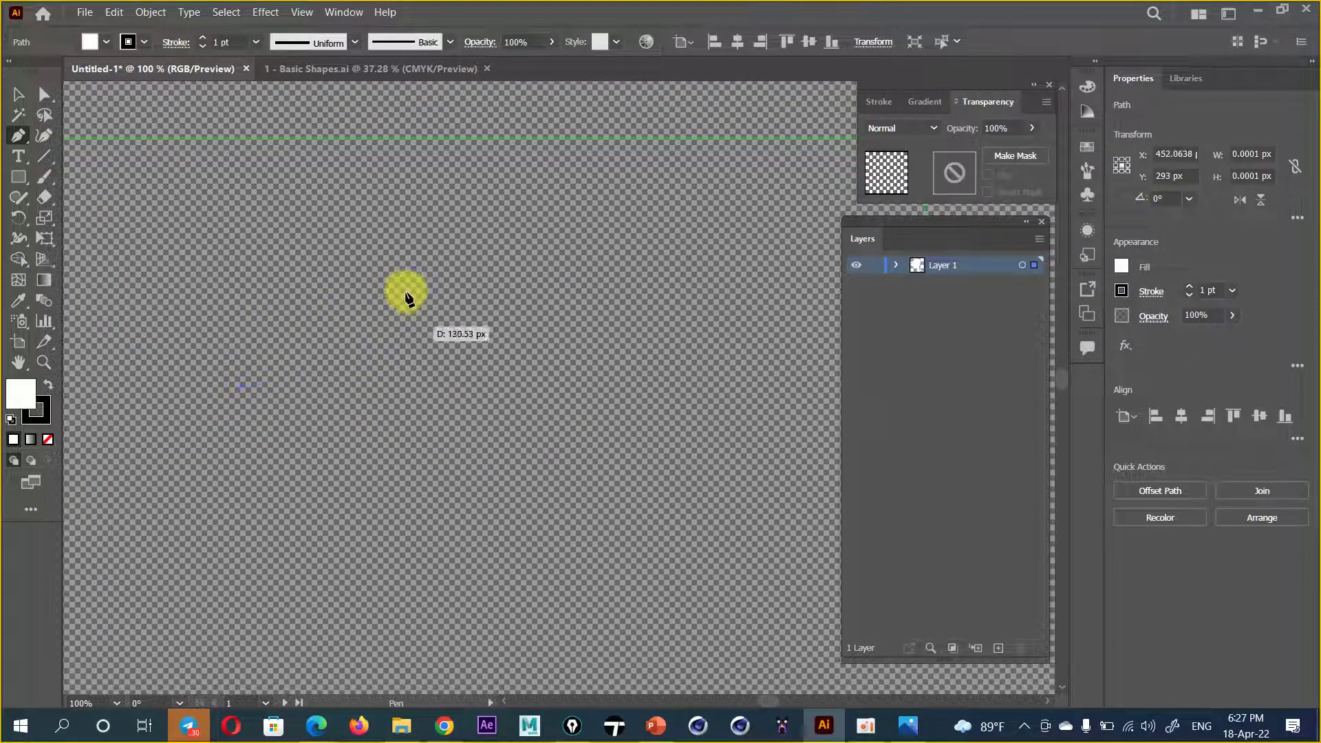
{"action": "left_click", "coordinate": [420, 240]}
{"action": "left_click", "coordinate": [508, 345]}
{"action": "left_click", "coordinate": [464, 487]}
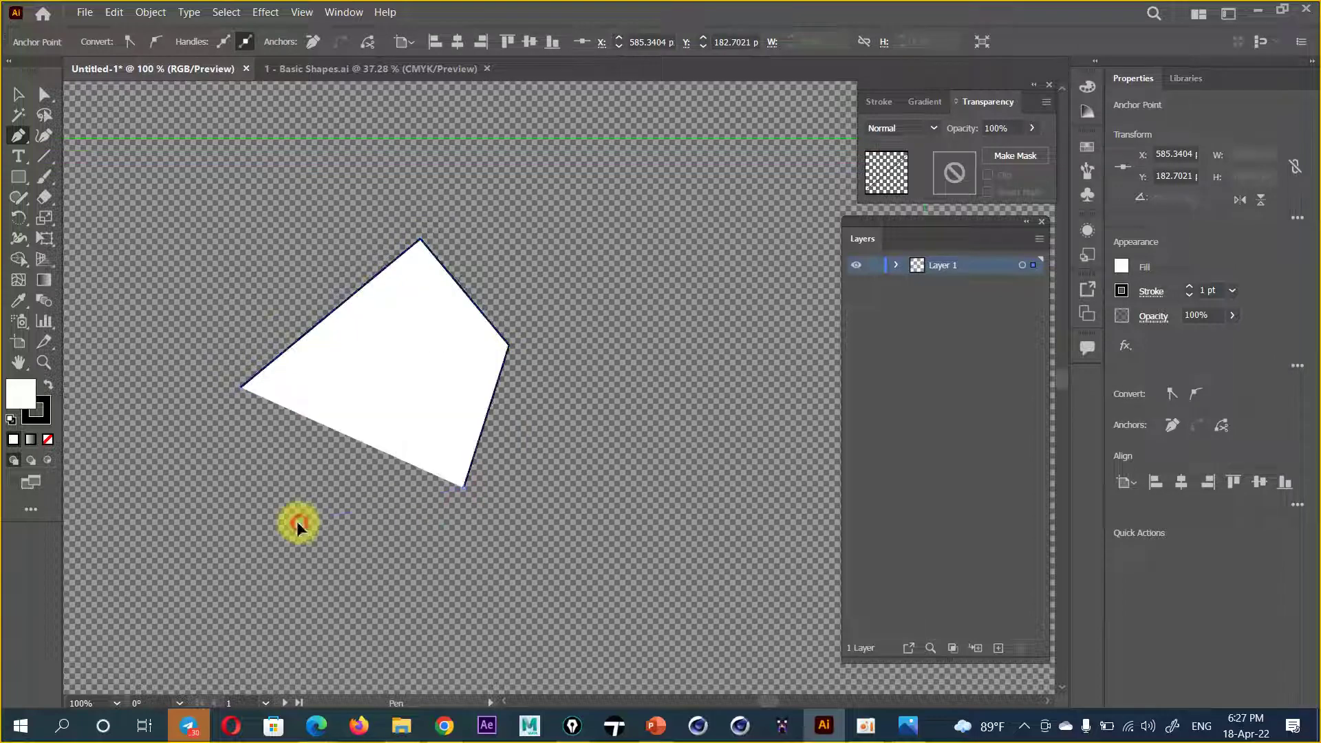
{"action": "left_click", "coordinate": [299, 522]}
{"action": "left_click", "coordinate": [252, 296]}
{"action": "left_click", "coordinate": [522, 225]}
{"action": "left_click", "coordinate": [664, 292]}
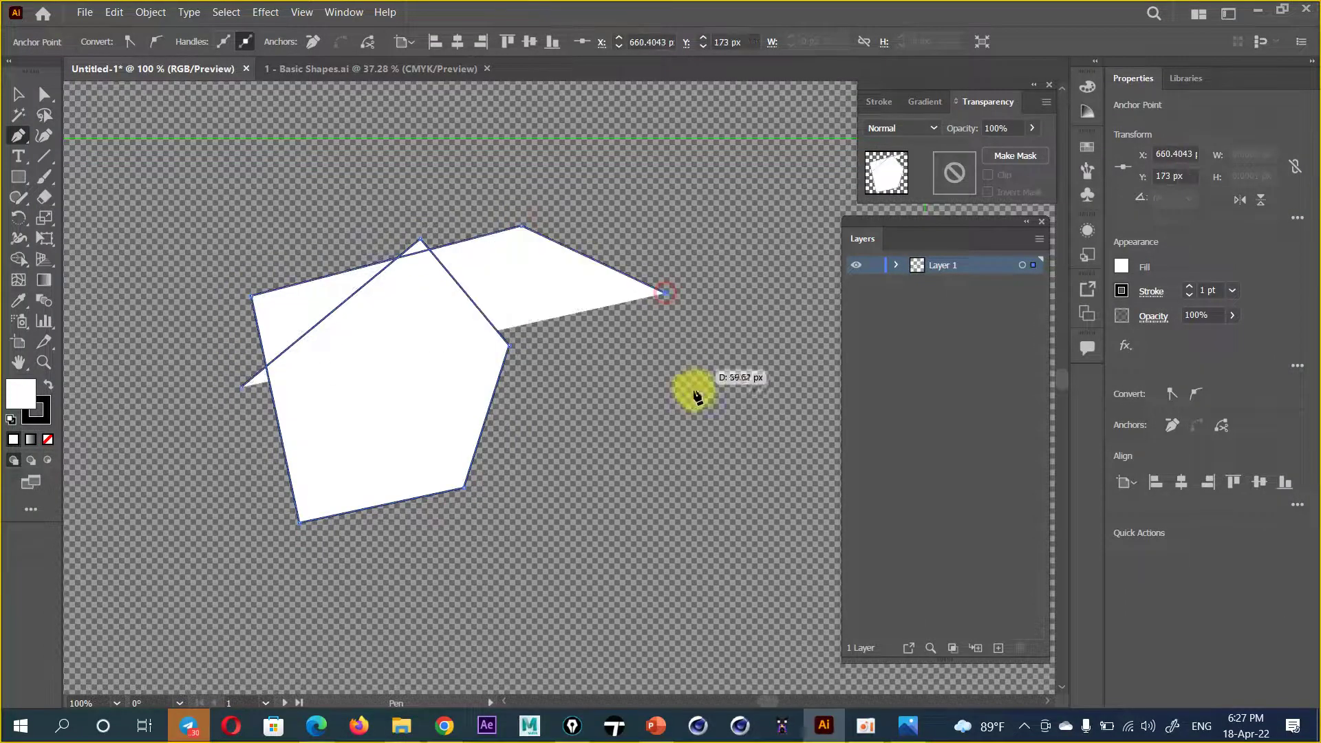
{"action": "left_click", "coordinate": [695, 399]}
Step: At 200%, add a lower-edge anchor, close the shape at its start, and deselect
{"action": "key", "text": "ctrl+equal"}
{"action": "left_click_drag", "start_coordinate": [548, 424], "coordinate": [805, 534]}
{"action": "left_click", "coordinate": [347, 381]}
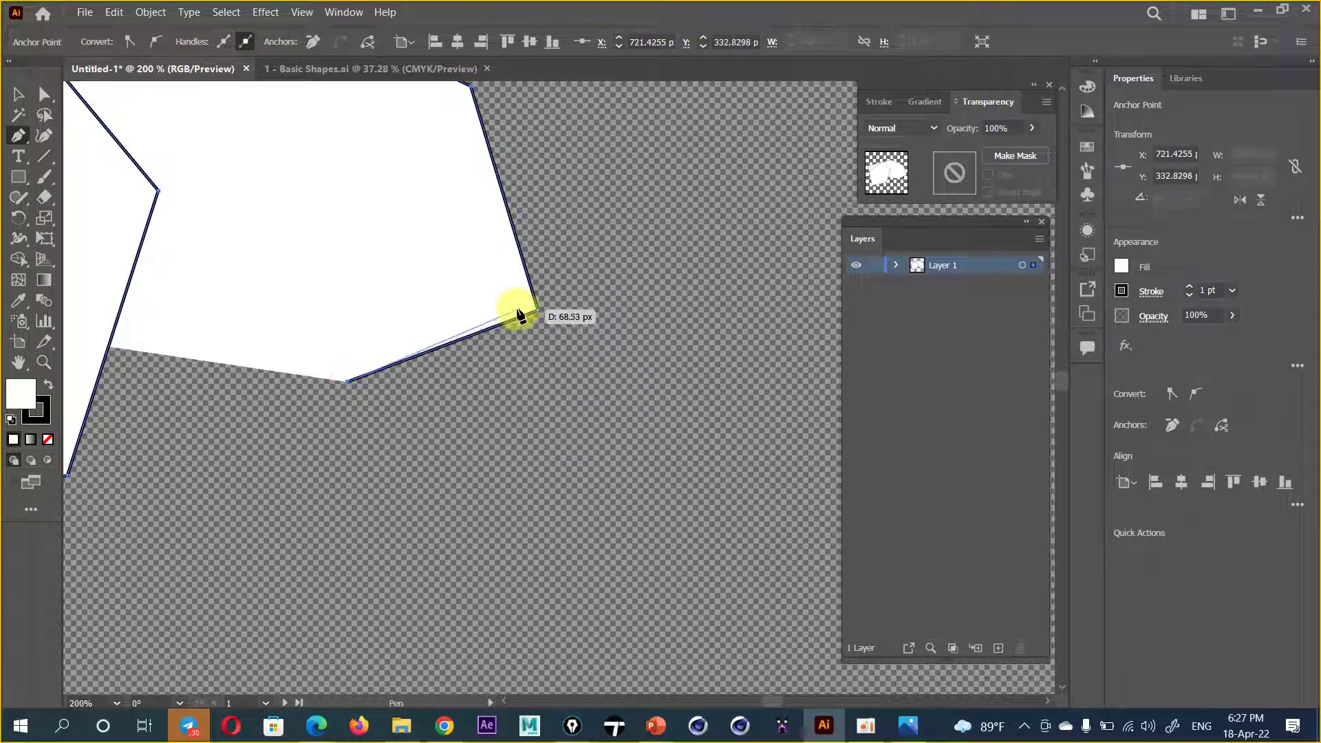
{"action": "left_click", "coordinate": [535, 300]}
{"action": "left_click_drag", "start_coordinate": [533, 517], "coordinate": [406, 416]}
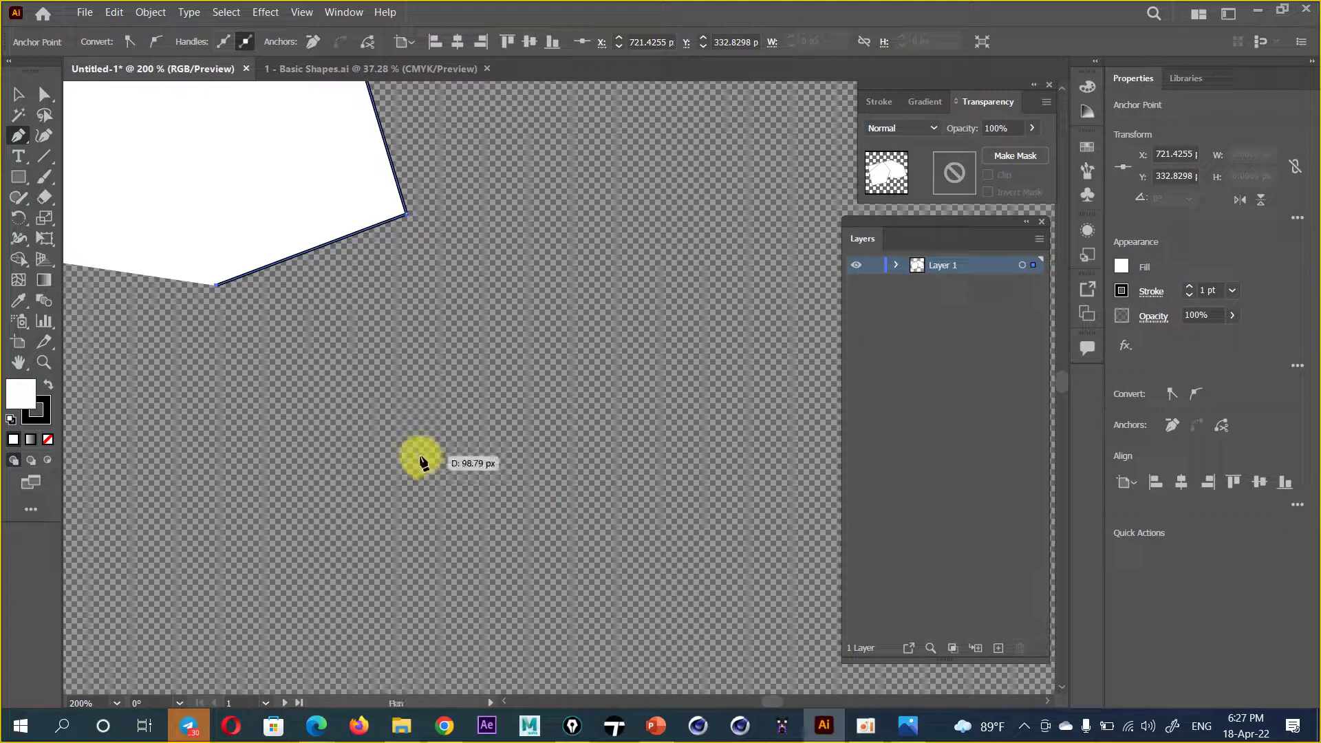
{"action": "left_click", "coordinate": [534, 484], "text": "ctrl"}
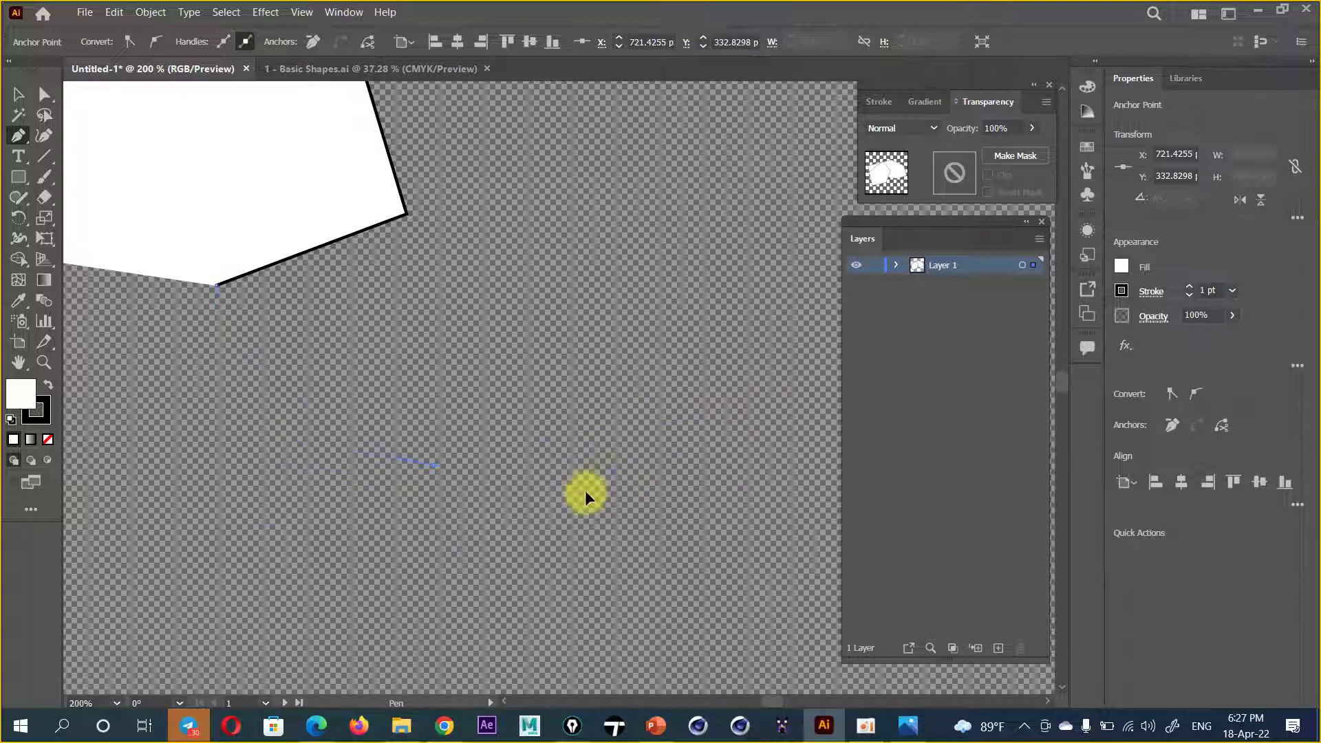
Step: Draw a looping curved pen path with smooth anchors, ending it with Escape
{"action": "left_click_drag", "start_coordinate": [433, 466], "coordinate": [569, 486]}
{"action": "left_click_drag", "start_coordinate": [643, 297], "coordinate": [610, 183]}
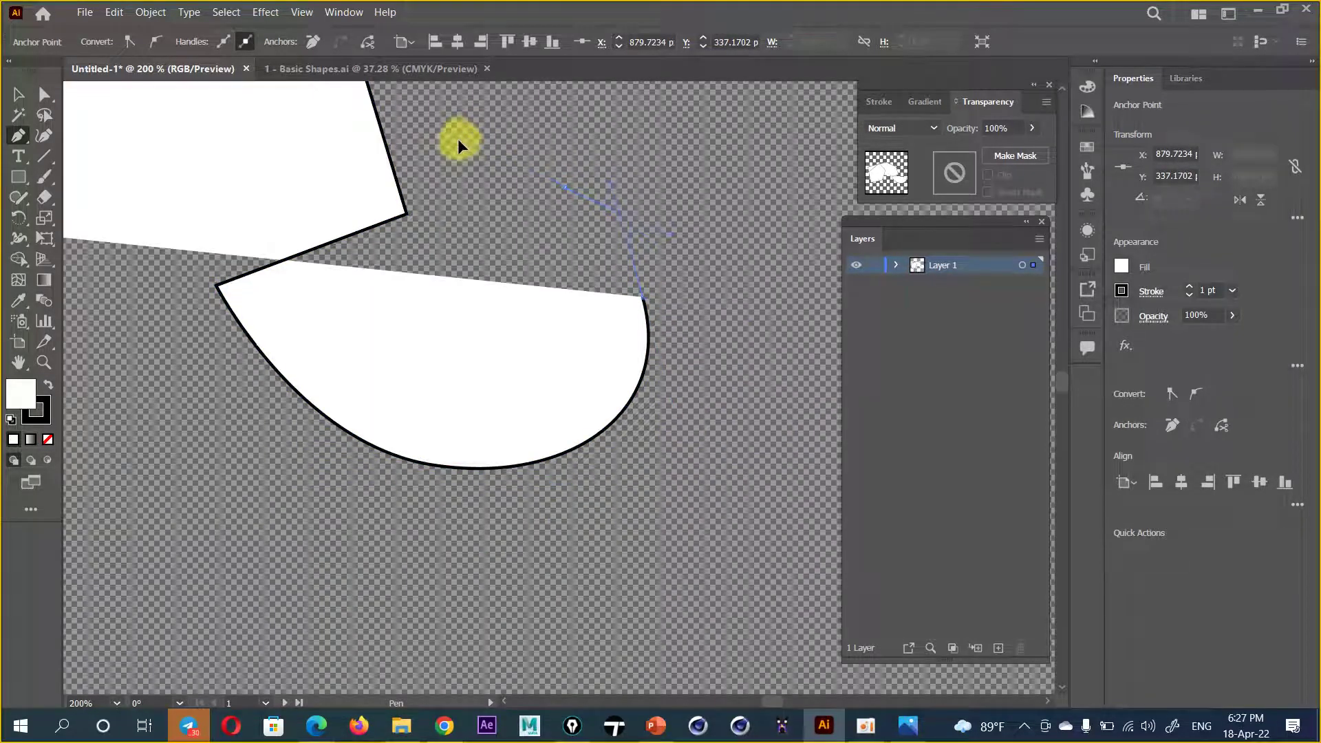
{"action": "left_click_drag", "start_coordinate": [316, 192], "coordinate": [602, 425]}
{"action": "mouse_move", "coordinate": [442, 221]}
{"action": "left_mouse_down"}
{"action": "mouse_move", "coordinate": [405, 292]}
{"action": "mouse_move", "coordinate": [421, 240]}
{"action": "left_mouse_up"}
{"action": "left_click_drag", "start_coordinate": [687, 428], "coordinate": [413, 369]}
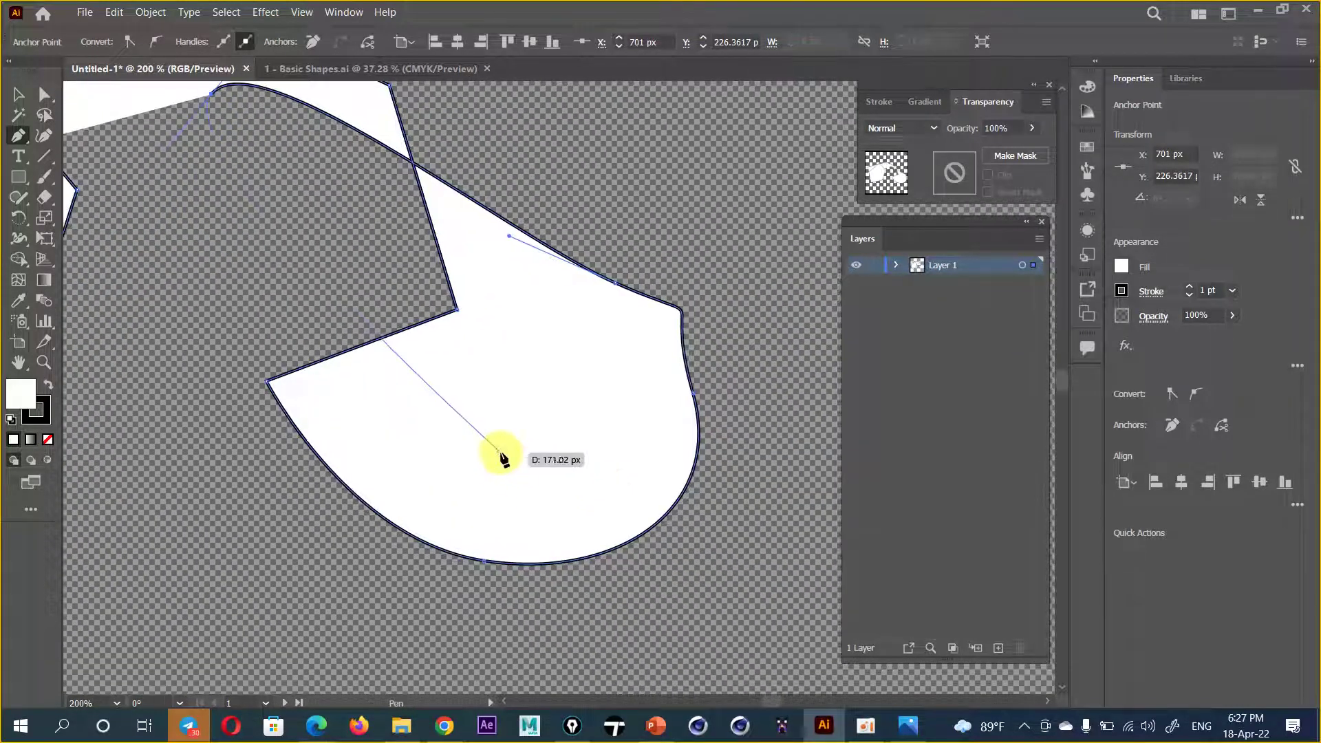
{"action": "left_click_drag", "start_coordinate": [495, 385], "coordinate": [591, 355]}
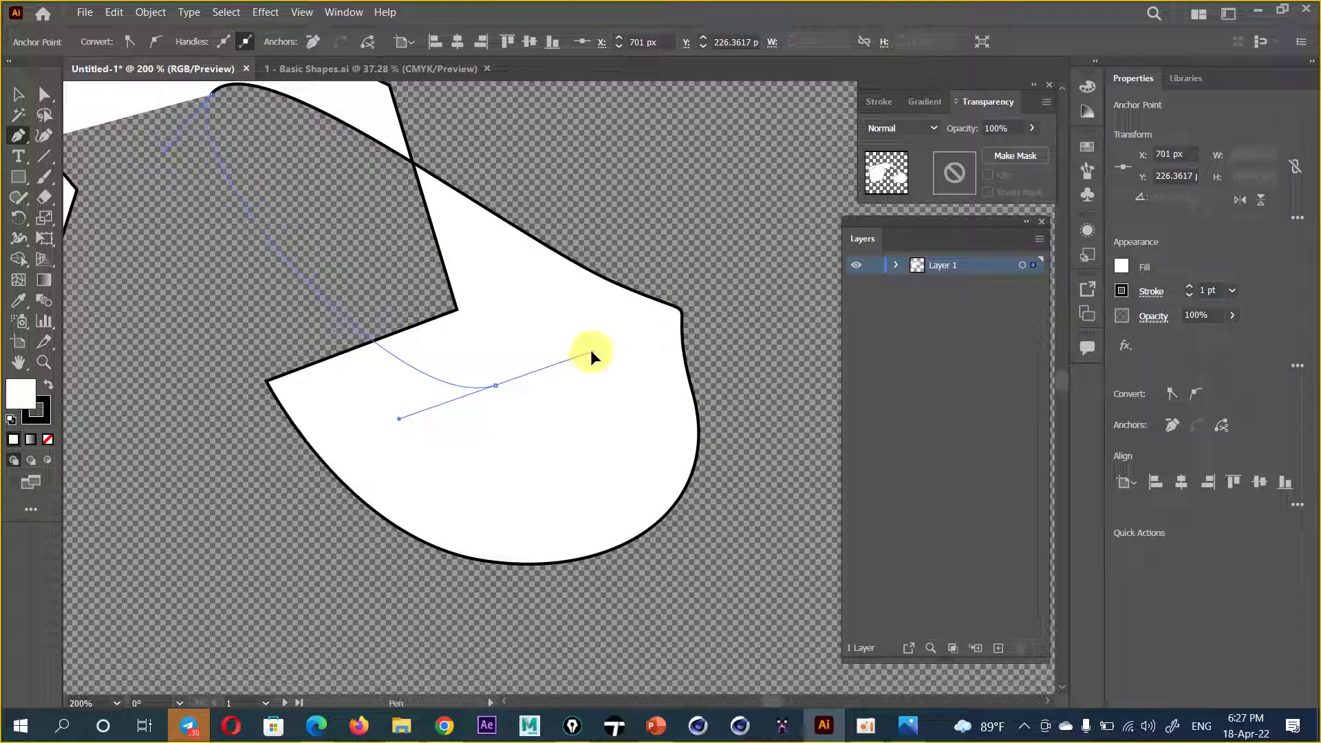
{"action": "left_click_drag", "start_coordinate": [590, 350], "coordinate": [435, 353], "text": "alt"}
{"action": "left_click_drag", "start_coordinate": [457, 310], "coordinate": [541, 284]}
{"action": "mouse_move", "coordinate": [610, 382]}
{"action": "left_mouse_down"}
{"action": "mouse_move", "coordinate": [609, 413]}
{"action": "mouse_move", "coordinate": [585, 439]}
{"action": "left_mouse_up"}
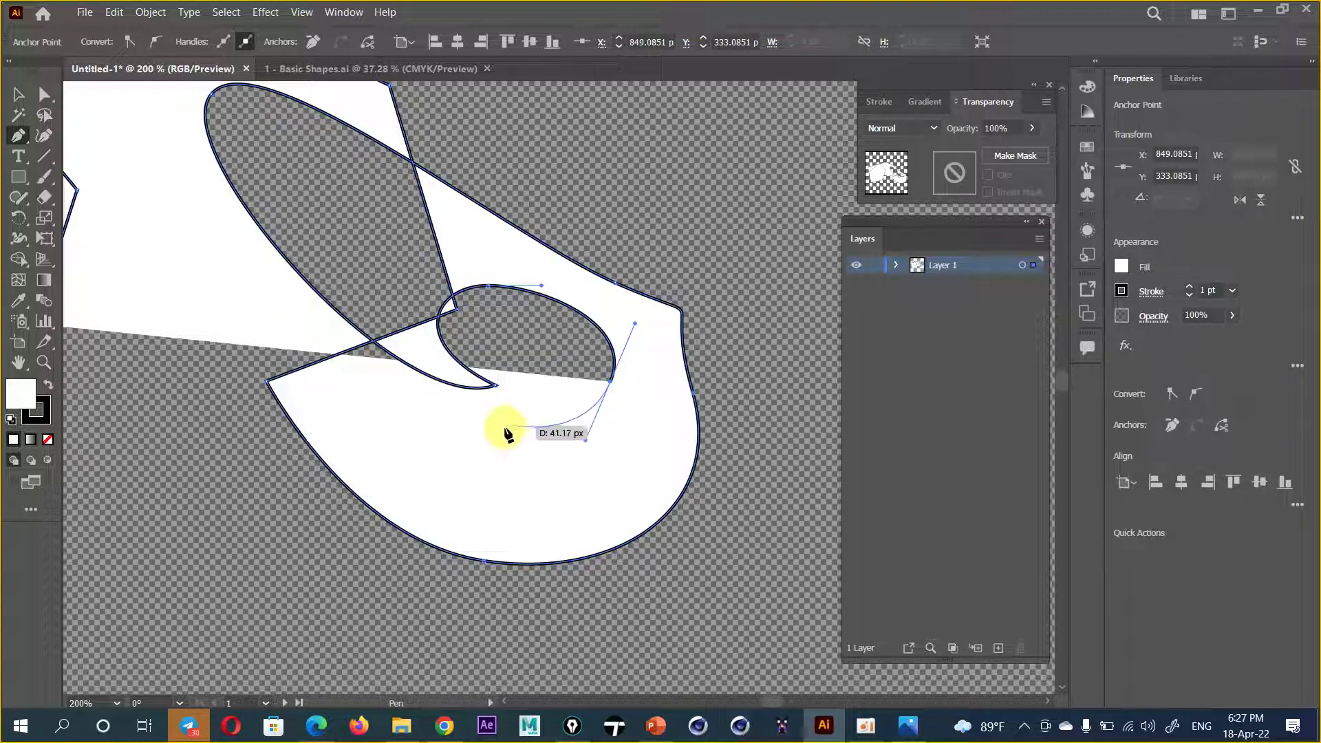
{"action": "mouse_move", "coordinate": [496, 452]}
{"action": "left_mouse_down"}
{"action": "mouse_move", "coordinate": [501, 487]}
{"action": "mouse_move", "coordinate": [440, 494]}
{"action": "mouse_move", "coordinate": [528, 513]}
{"action": "mouse_move", "coordinate": [396, 472]}
{"action": "mouse_move", "coordinate": [419, 522]}
{"action": "mouse_move", "coordinate": [490, 512]}
{"action": "mouse_move", "coordinate": [483, 585]}
{"action": "left_mouse_up"}
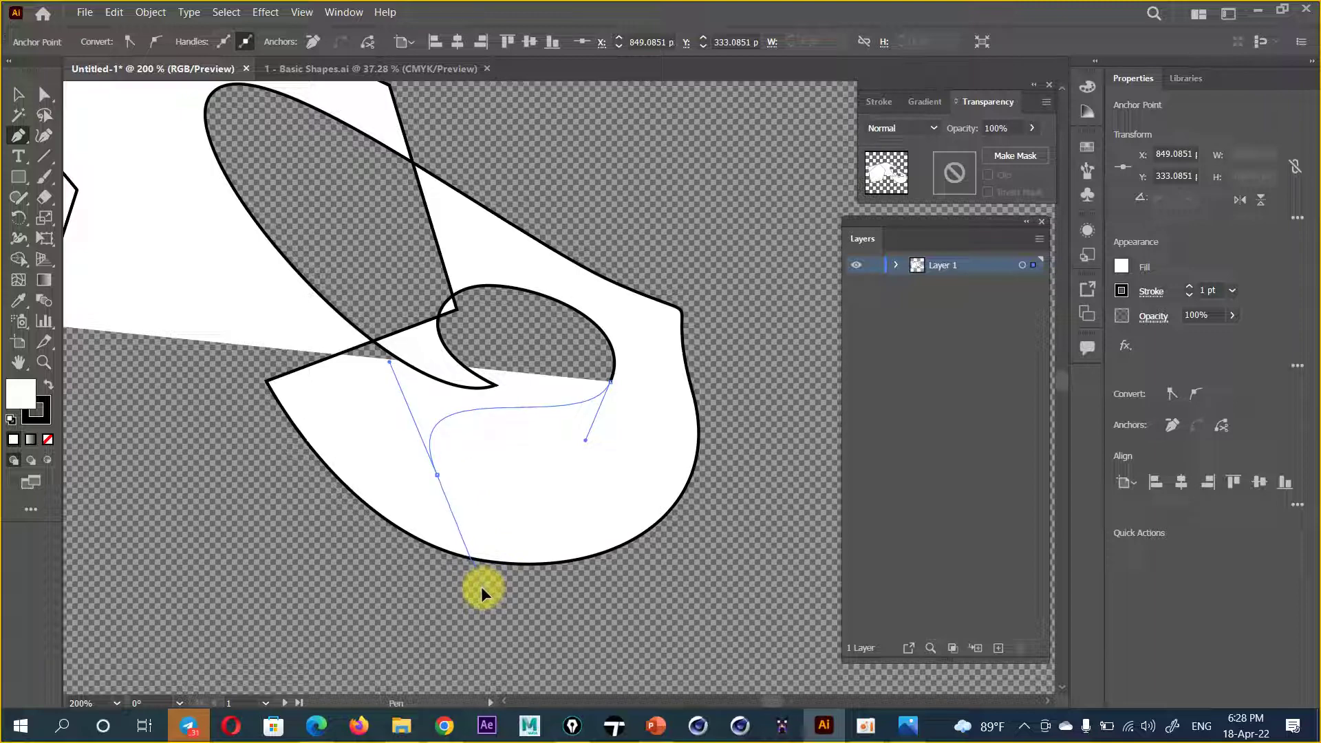
{"action": "left_click_drag", "start_coordinate": [481, 586], "coordinate": [499, 573]}
{"action": "key", "text": "Escape"}
Step: Draw an outline curving to the right edge, down the right side and across the bottom
{"action": "mouse_move", "coordinate": [567, 456]}
{"action": "left_mouse_down"}
{"action": "mouse_move", "coordinate": [599, 509]}
{"action": "mouse_move", "coordinate": [612, 510]}
{"action": "left_mouse_up"}
{"action": "mouse_move", "coordinate": [649, 392]}
{"action": "left_mouse_down"}
{"action": "mouse_move", "coordinate": [672, 354]}
{"action": "mouse_move", "coordinate": [690, 167]}
{"action": "left_mouse_up"}
{"action": "left_click", "coordinate": [694, 149]}
{"action": "left_click", "coordinate": [789, 262]}
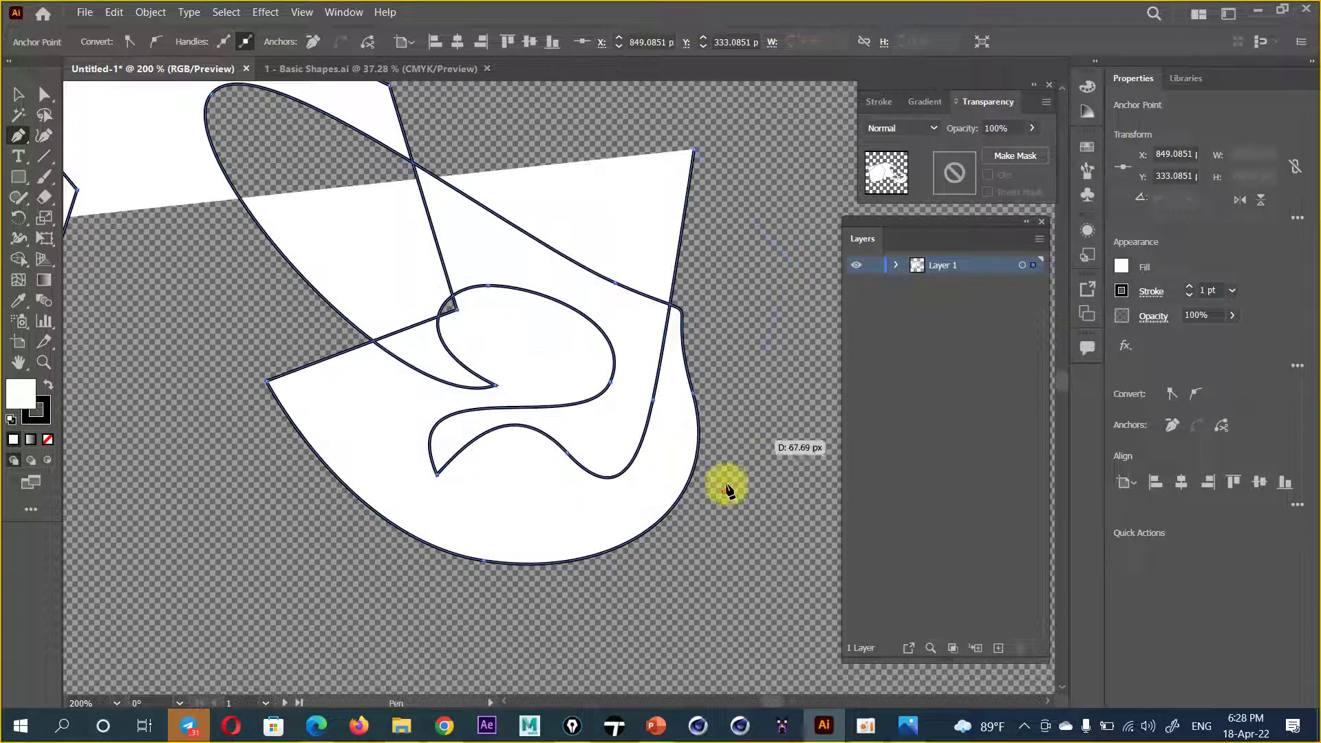
{"action": "left_click", "coordinate": [724, 492]}
{"action": "left_click", "coordinate": [658, 564]}
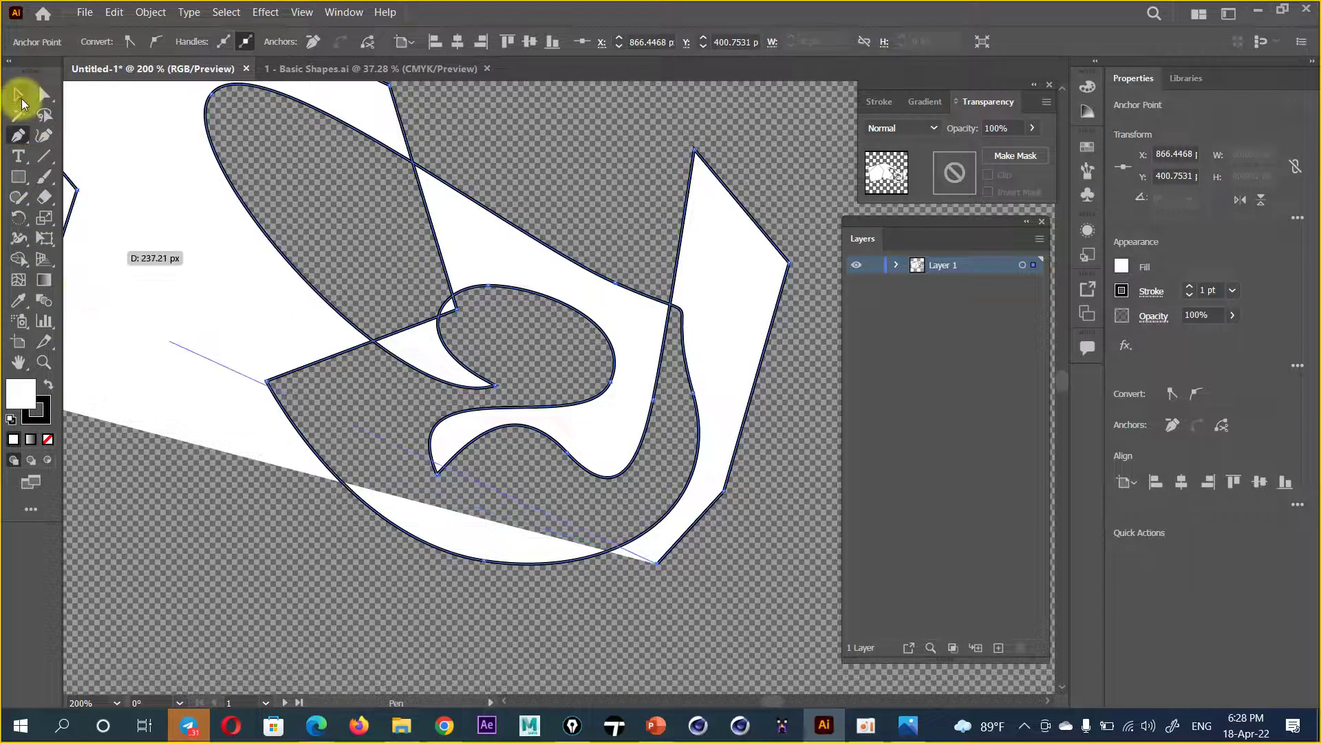
Step: Pan to the shape's top peak and zoom in to 400%
{"action": "left_click", "coordinate": [18, 95]}
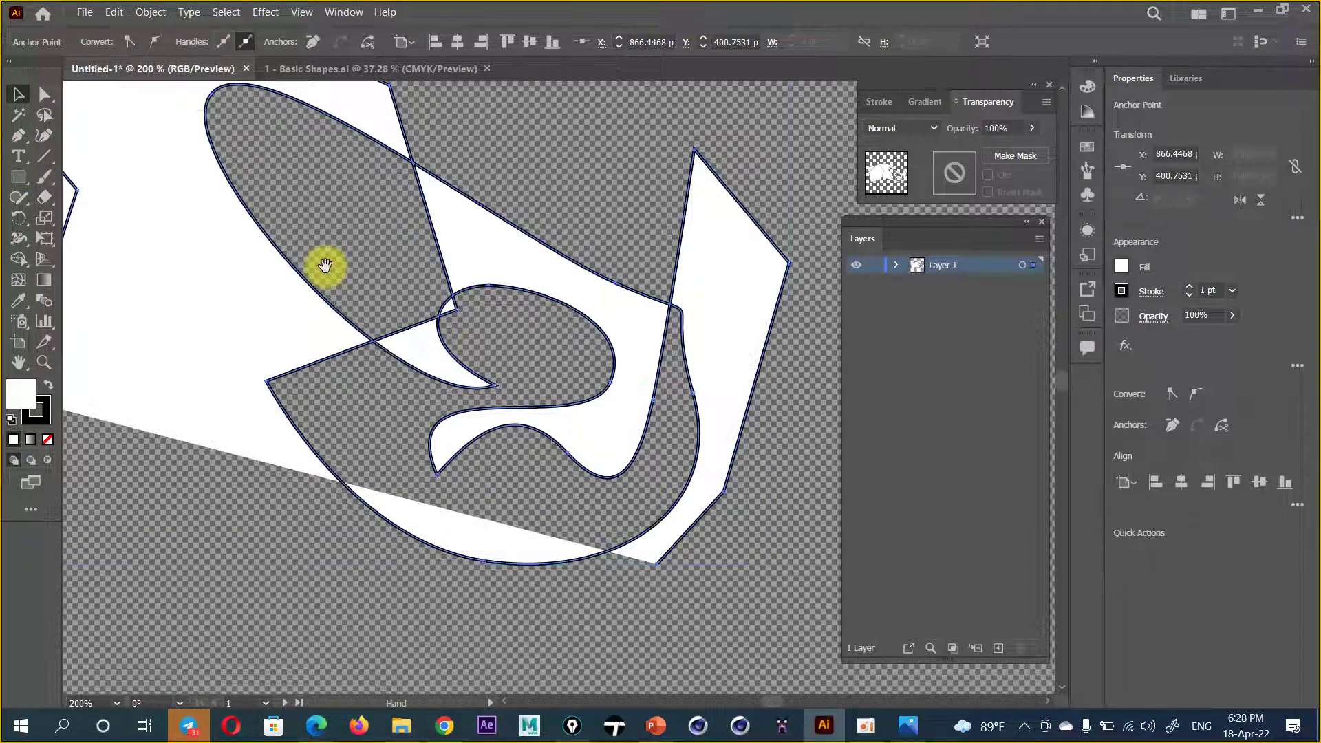
{"action": "left_click_drag", "start_coordinate": [319, 266], "coordinate": [447, 434]}
{"action": "left_click_drag", "start_coordinate": [341, 246], "coordinate": [546, 263]}
{"action": "left_click_drag", "start_coordinate": [378, 262], "coordinate": [399, 344]}
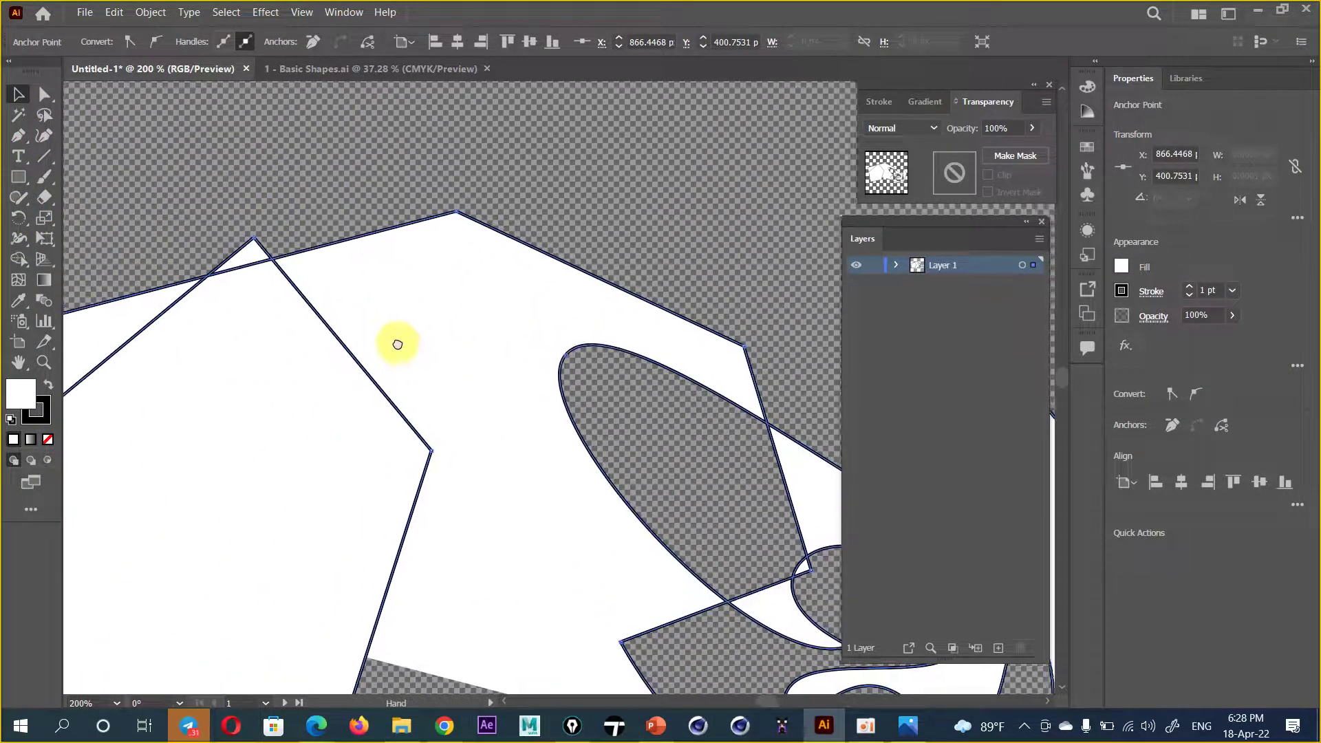
{"action": "left_click", "coordinate": [431, 214]}
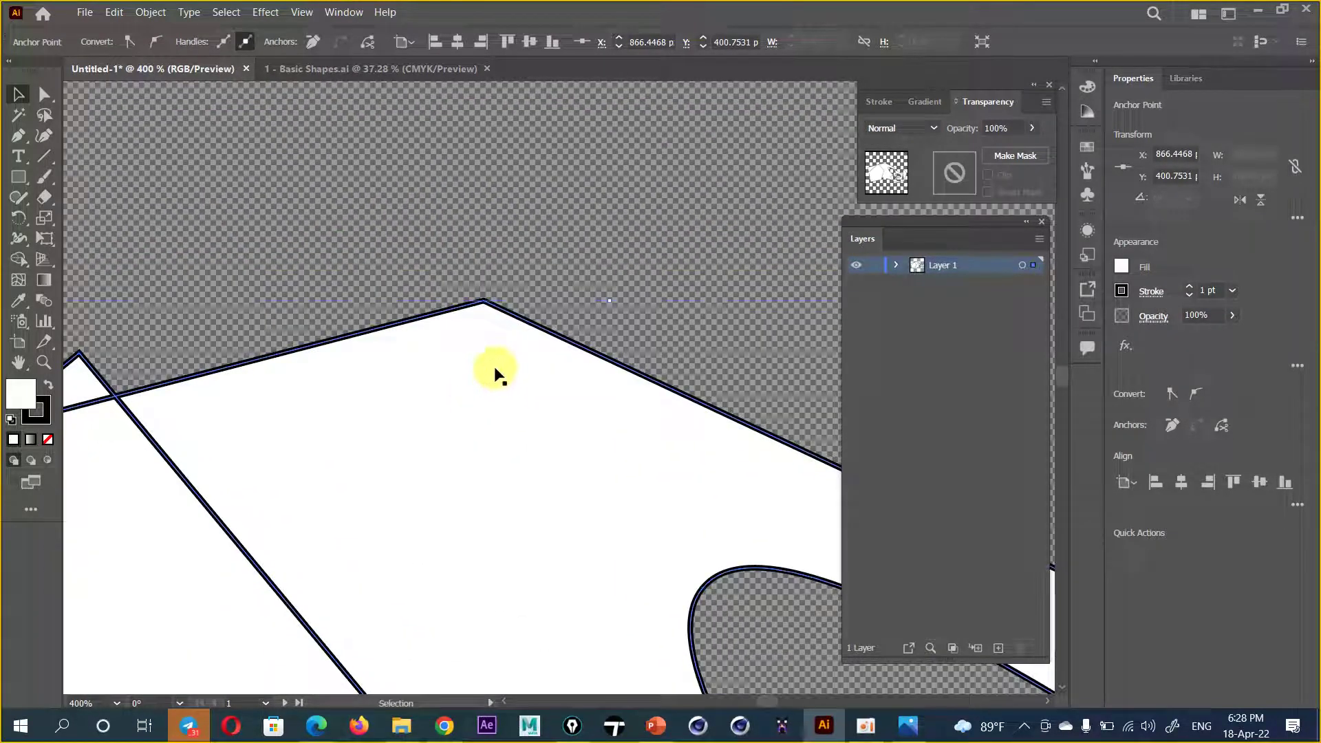
Step: Convert the top peak anchor to smooth with Direct Selection, toggling to corner and back
{"action": "left_click", "coordinate": [43, 100]}
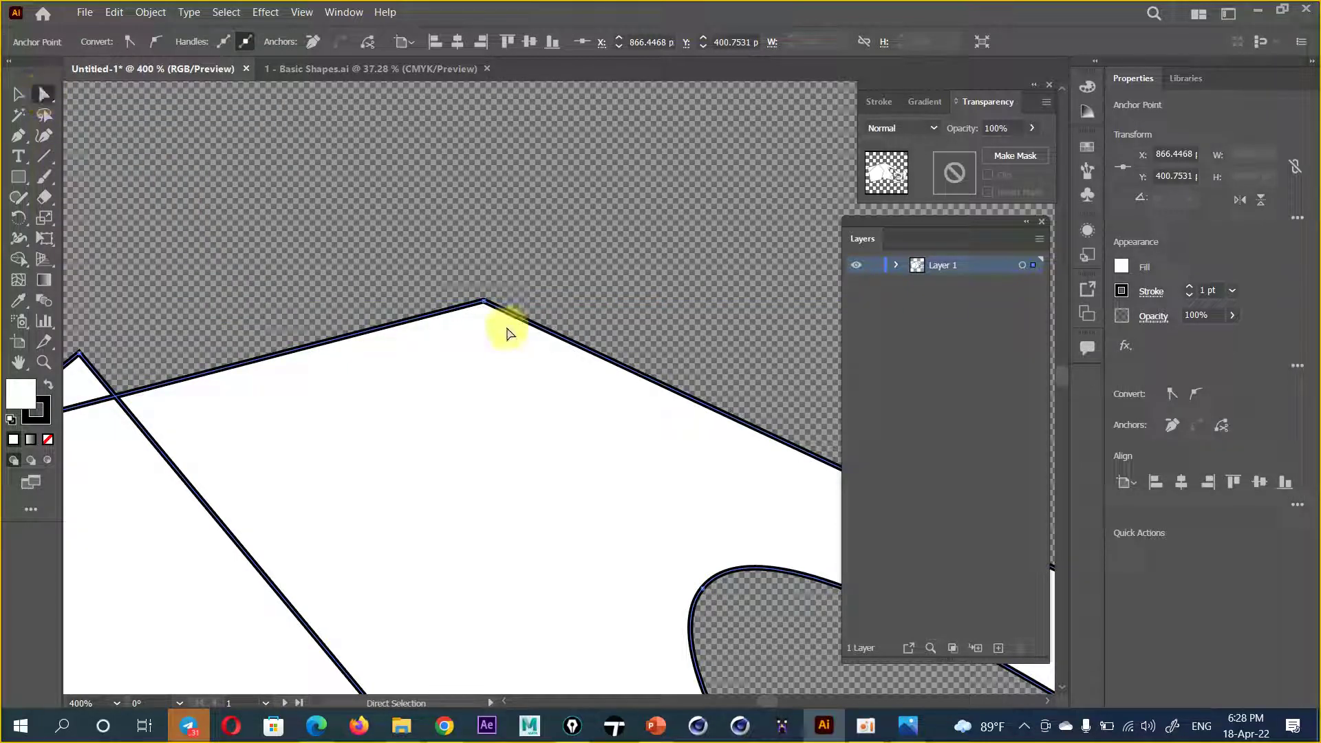
{"action": "left_click", "coordinate": [484, 303]}
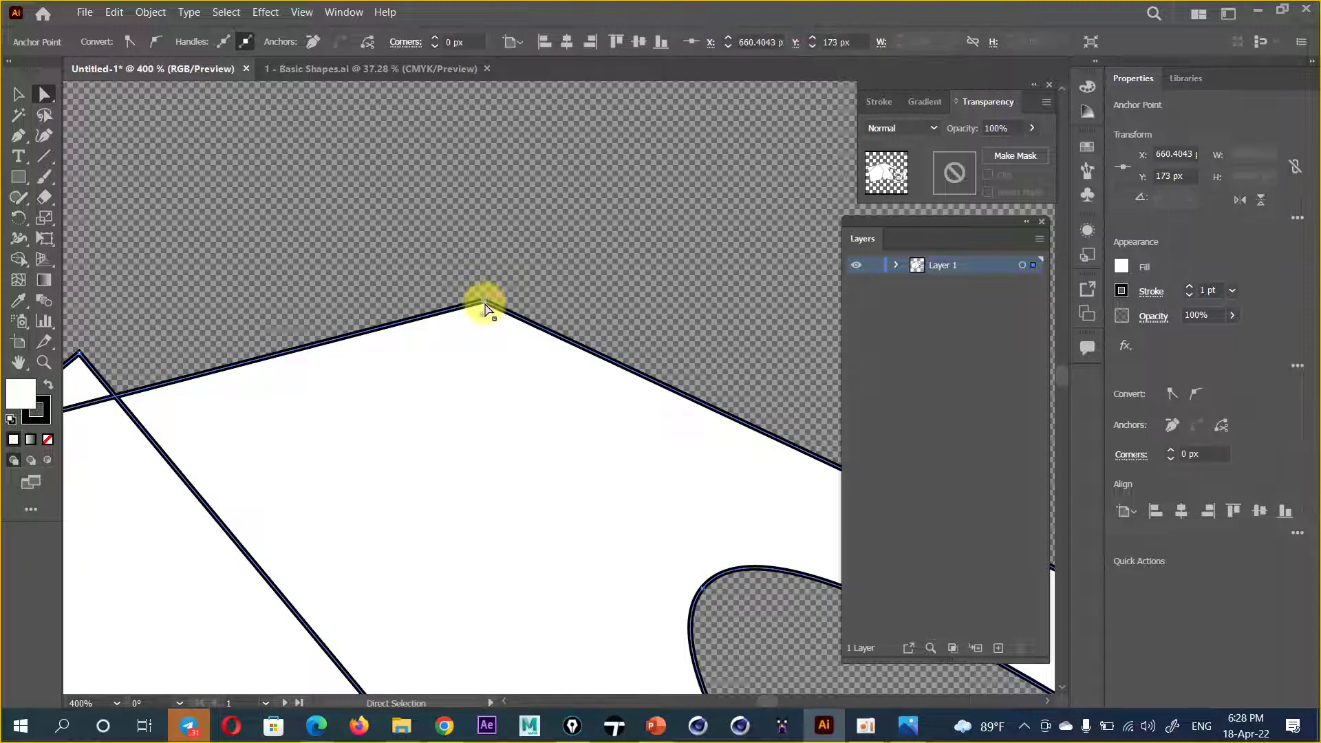
{"action": "left_click", "coordinate": [159, 46]}
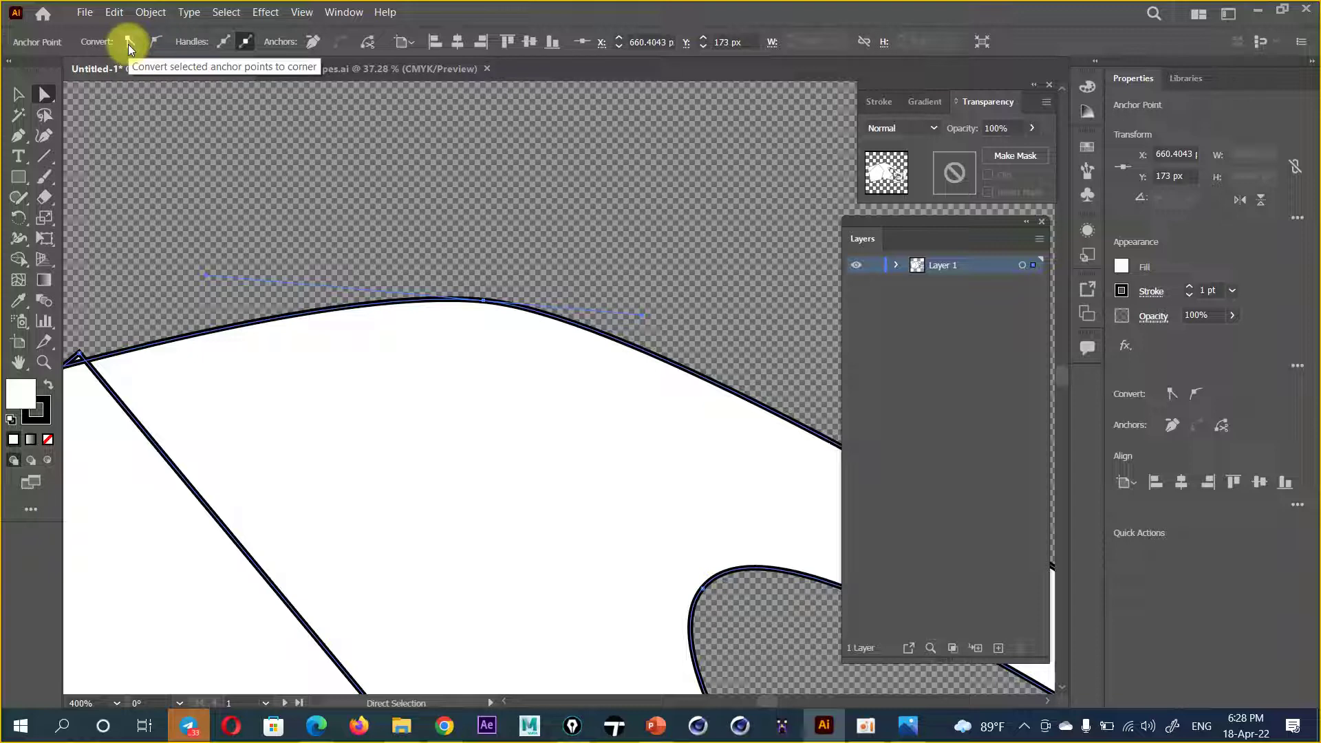
{"action": "left_click", "coordinate": [129, 43]}
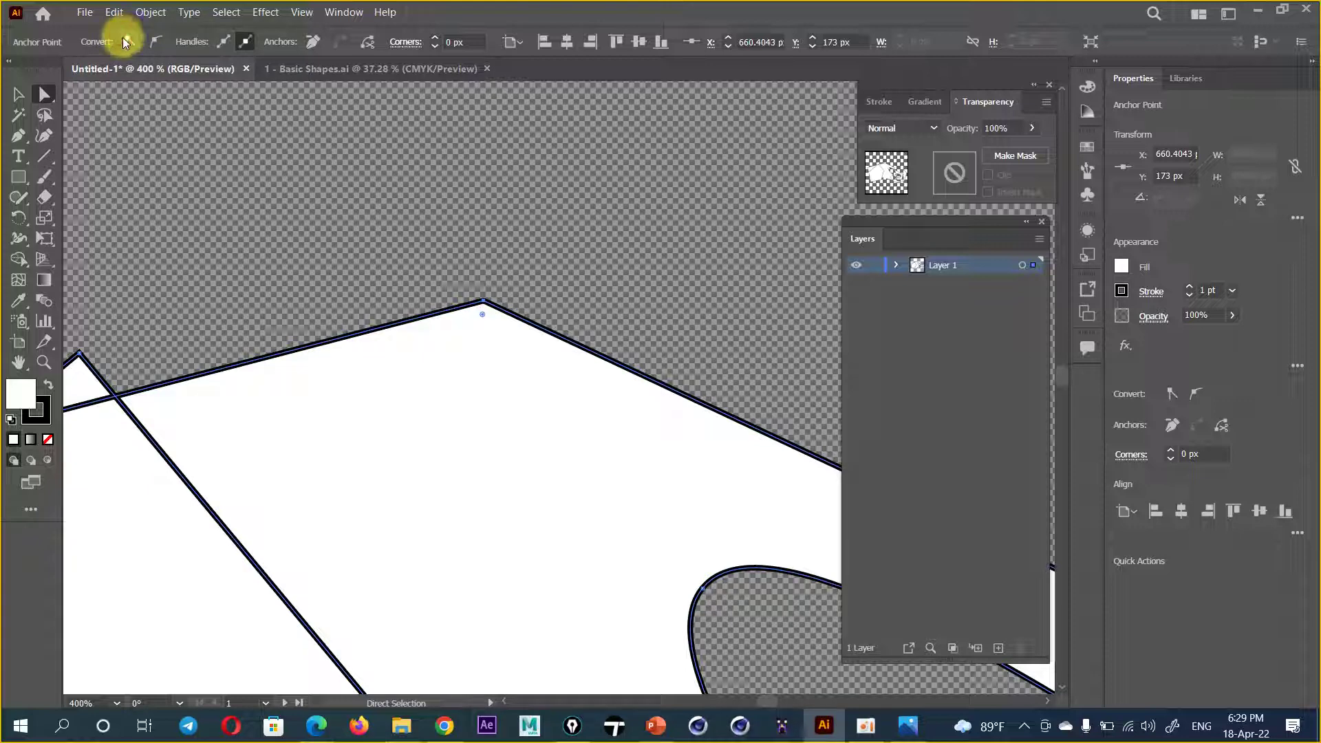
{"action": "left_click", "coordinate": [158, 42]}
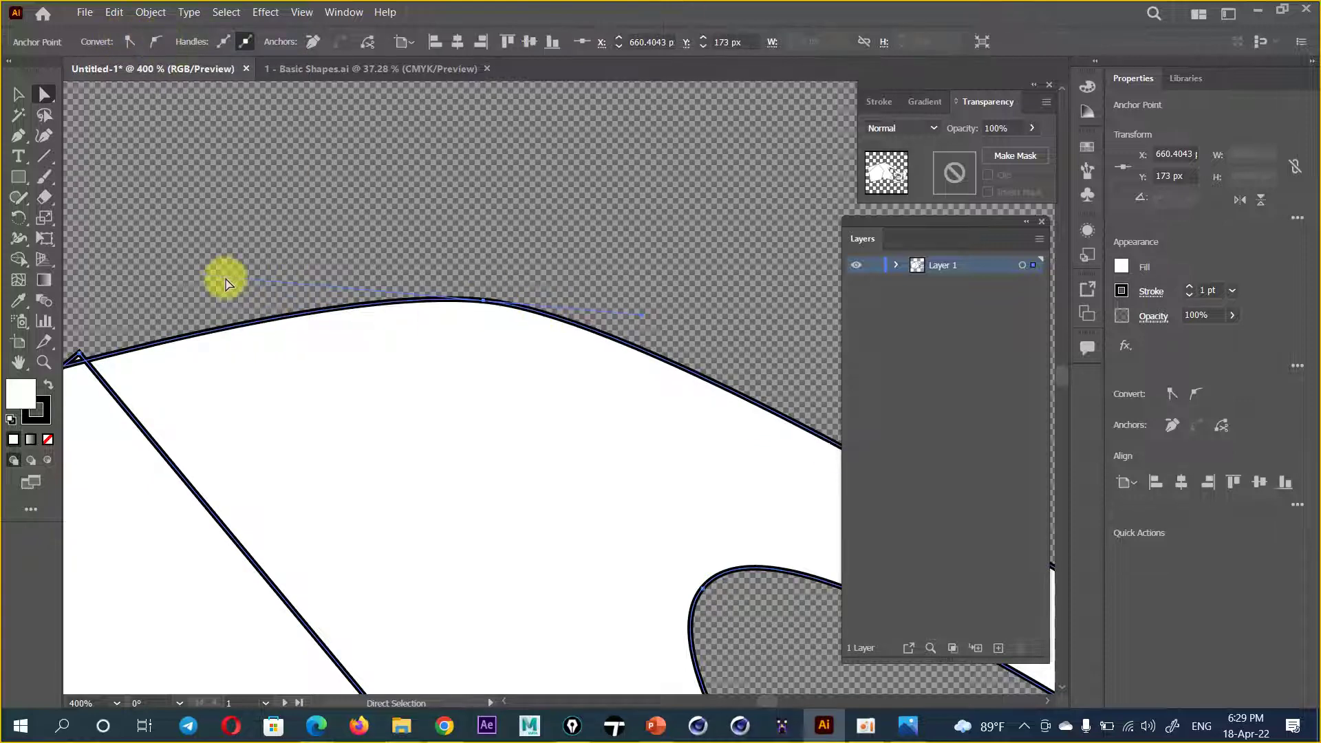
Step: Drag the top anchor's handles to scoop the left side concave and bend the upper-right segment upward
{"action": "left_click", "coordinate": [201, 280]}
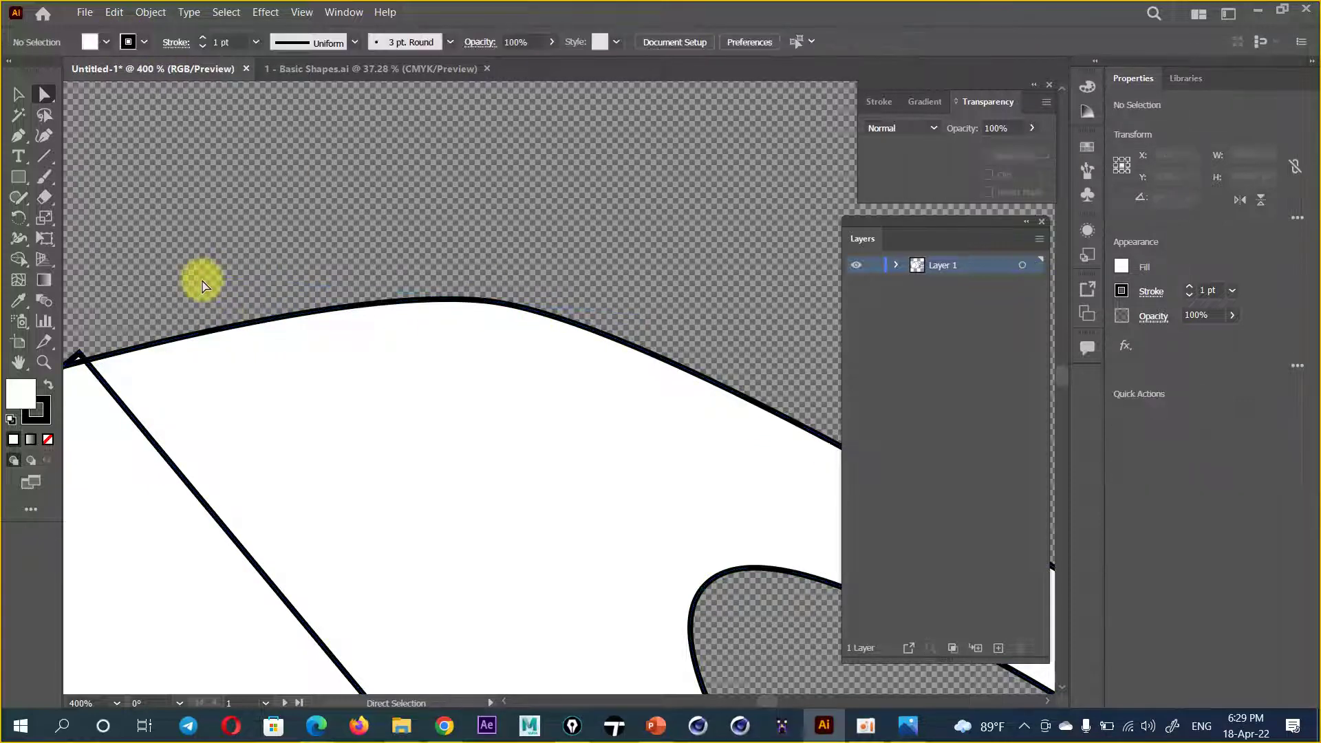
{"action": "left_click", "coordinate": [485, 302]}
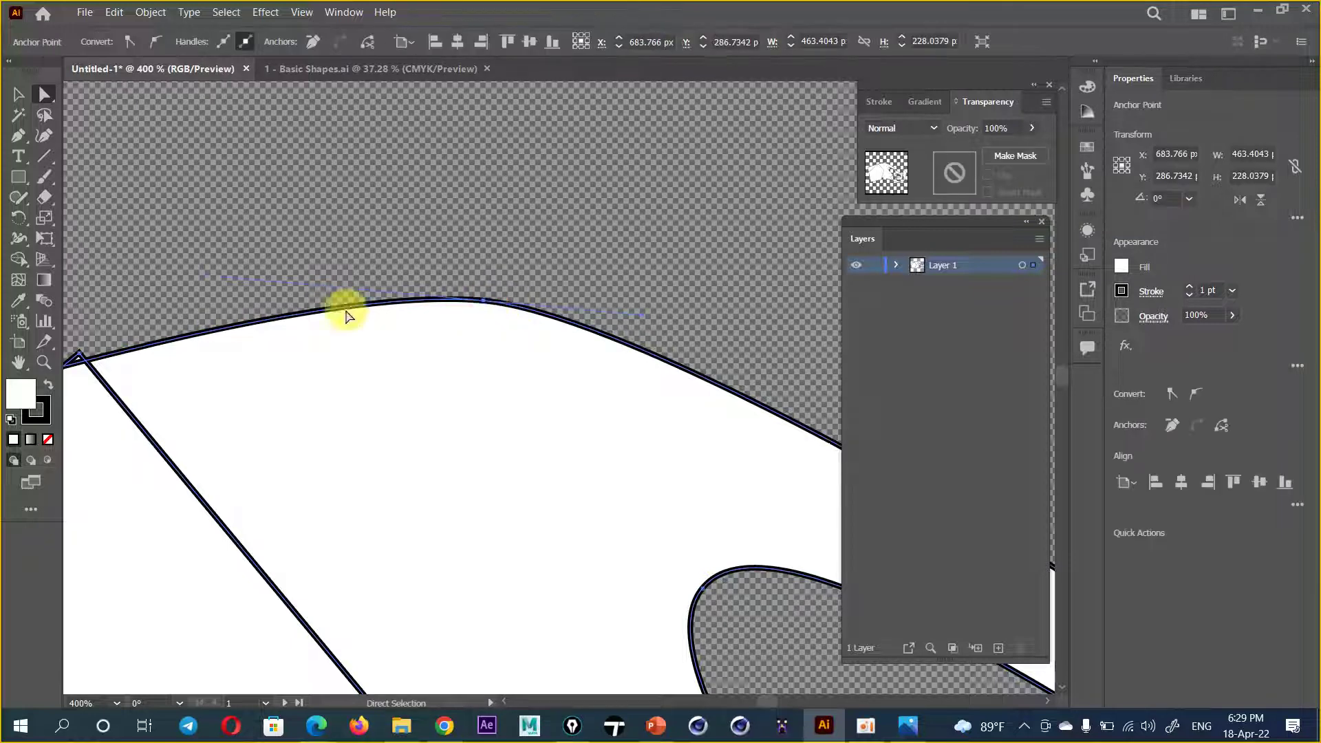
{"action": "left_click_drag", "start_coordinate": [205, 280], "coordinate": [276, 406]}
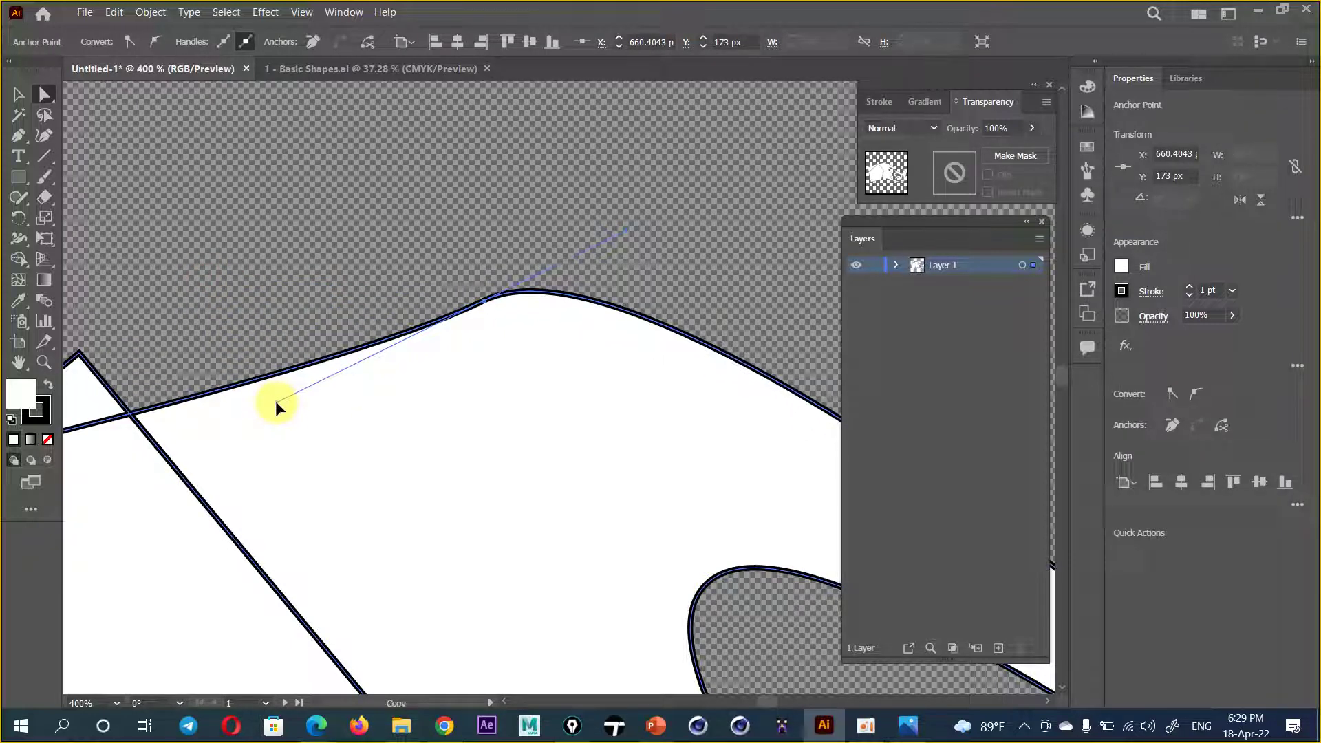
{"action": "left_click_drag", "start_coordinate": [276, 406], "coordinate": [266, 301]}
{"action": "left_click", "coordinate": [473, 323]}
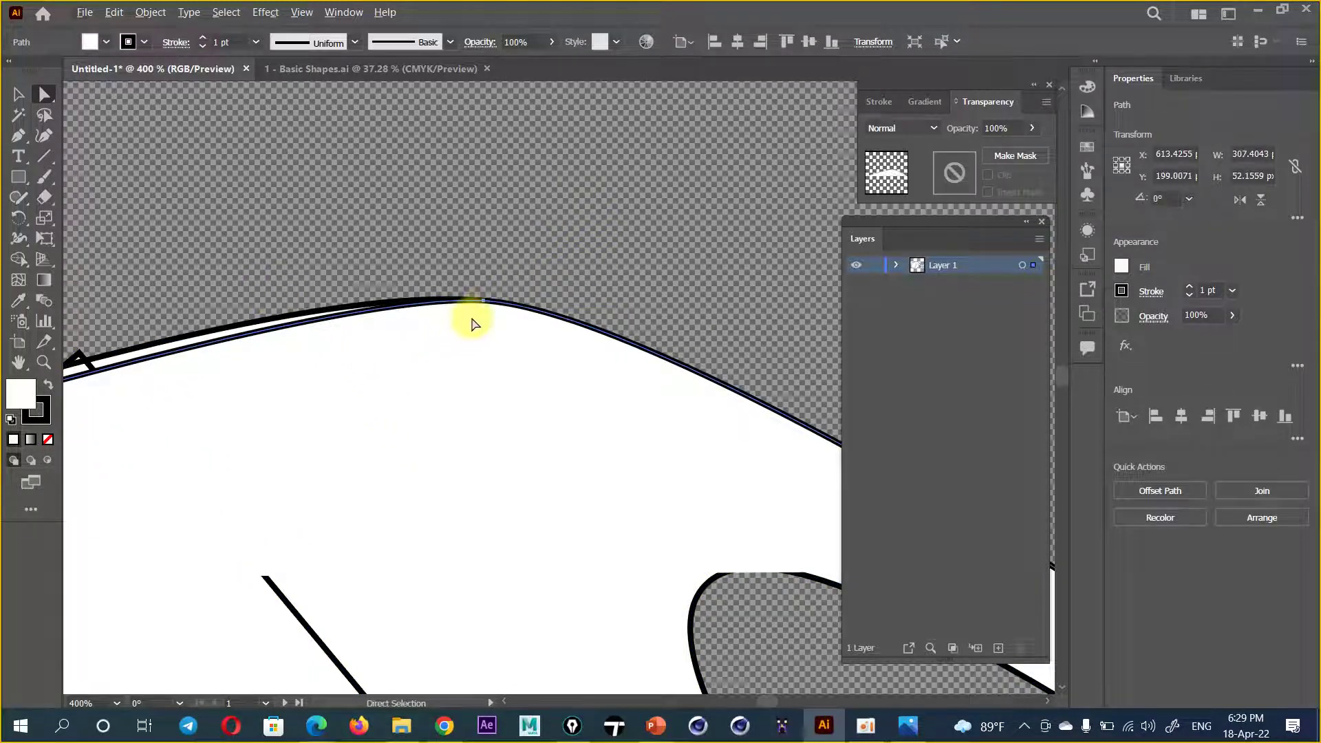
{"action": "left_click", "coordinate": [483, 301]}
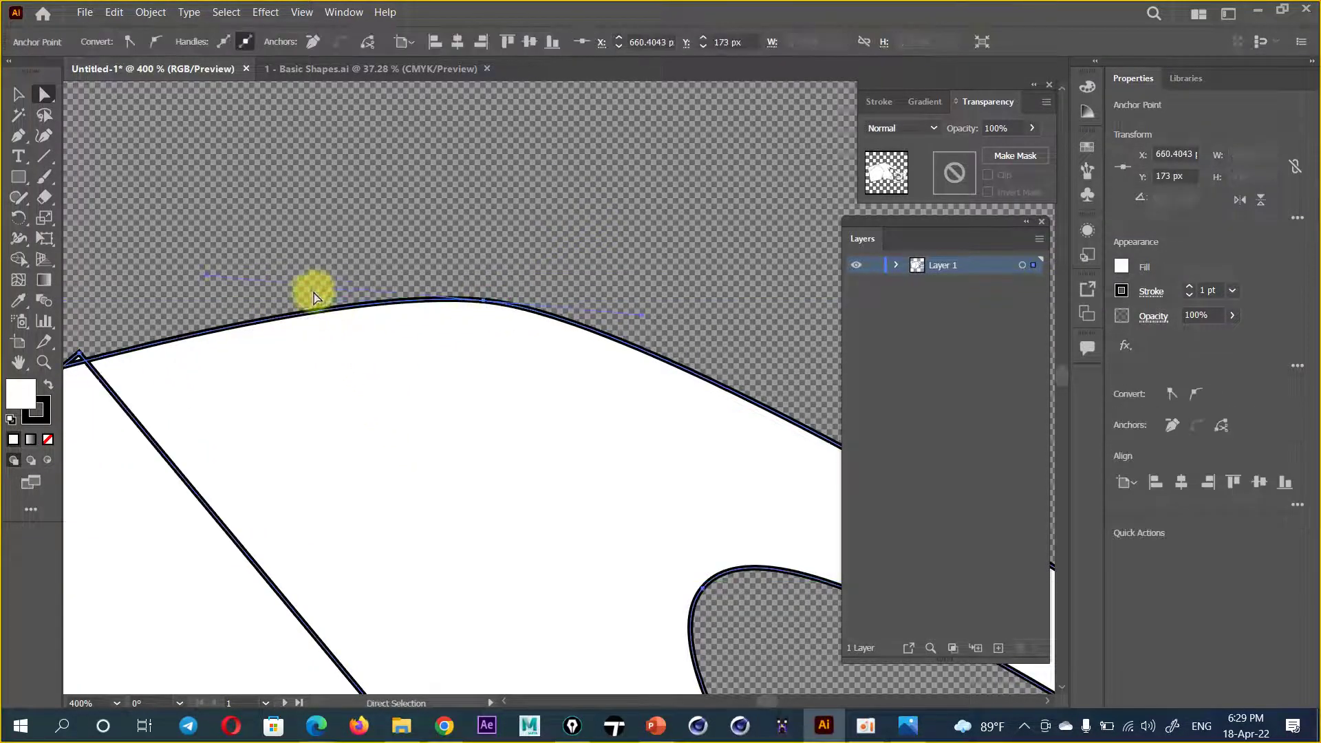
{"action": "left_click_drag", "start_coordinate": [206, 282], "coordinate": [261, 213]}
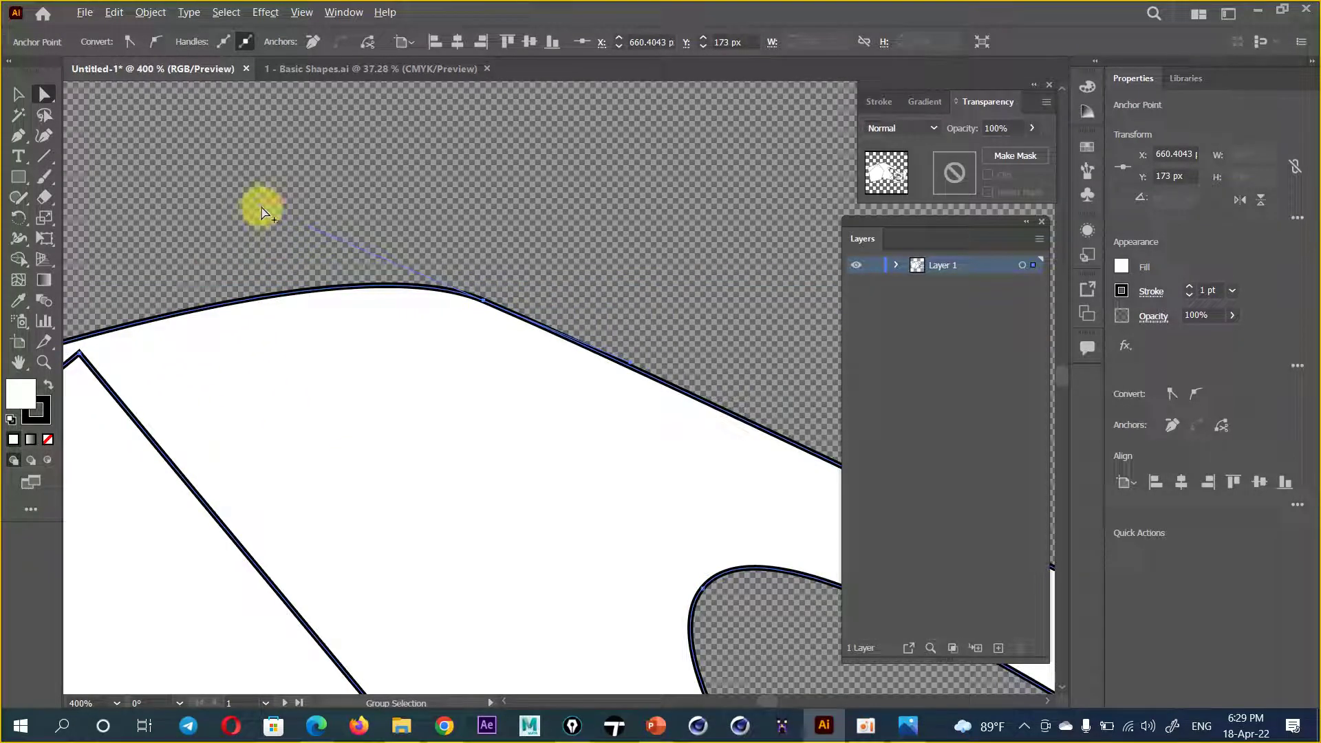
{"action": "mouse_move", "coordinate": [264, 209]}
{"action": "left_mouse_down"}
{"action": "mouse_move", "coordinate": [353, 423]}
{"action": "mouse_move", "coordinate": [570, 505]}
{"action": "mouse_move", "coordinate": [540, 517]}
{"action": "left_mouse_up"}
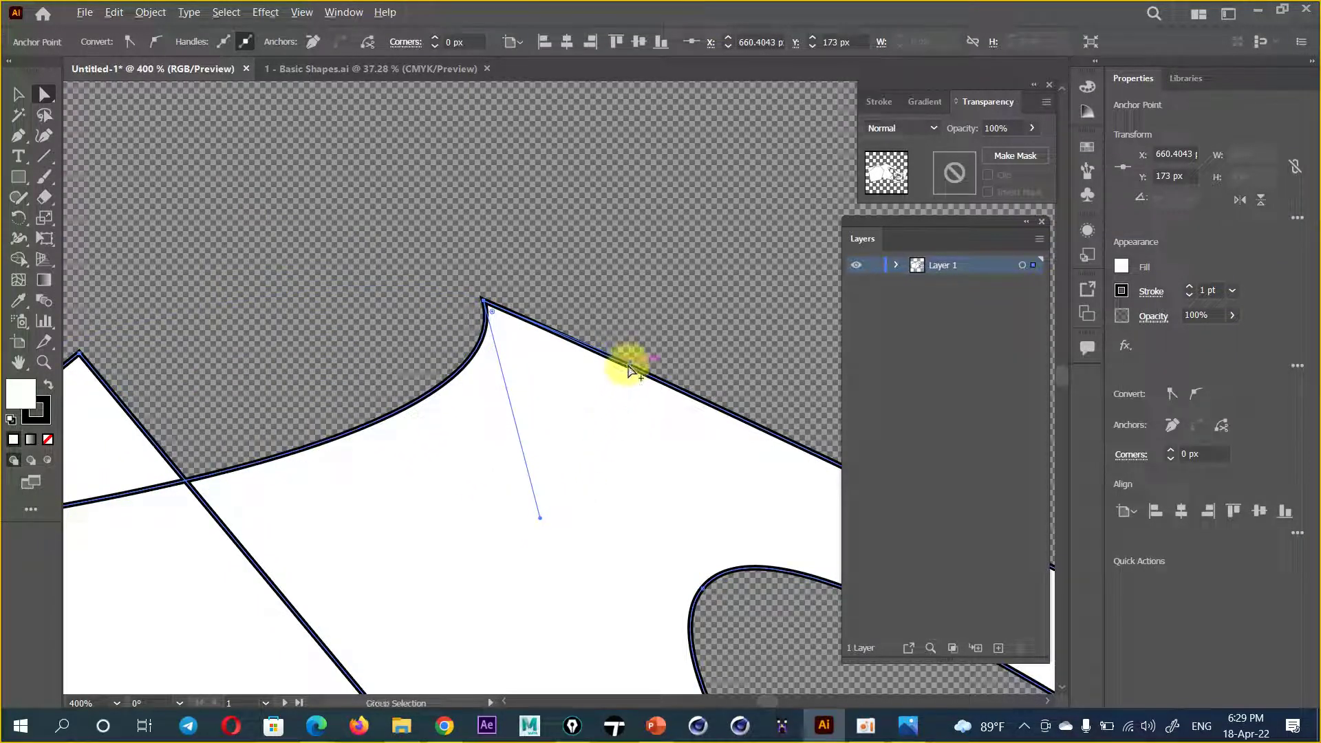
{"action": "left_click_drag", "start_coordinate": [629, 369], "coordinate": [604, 274]}
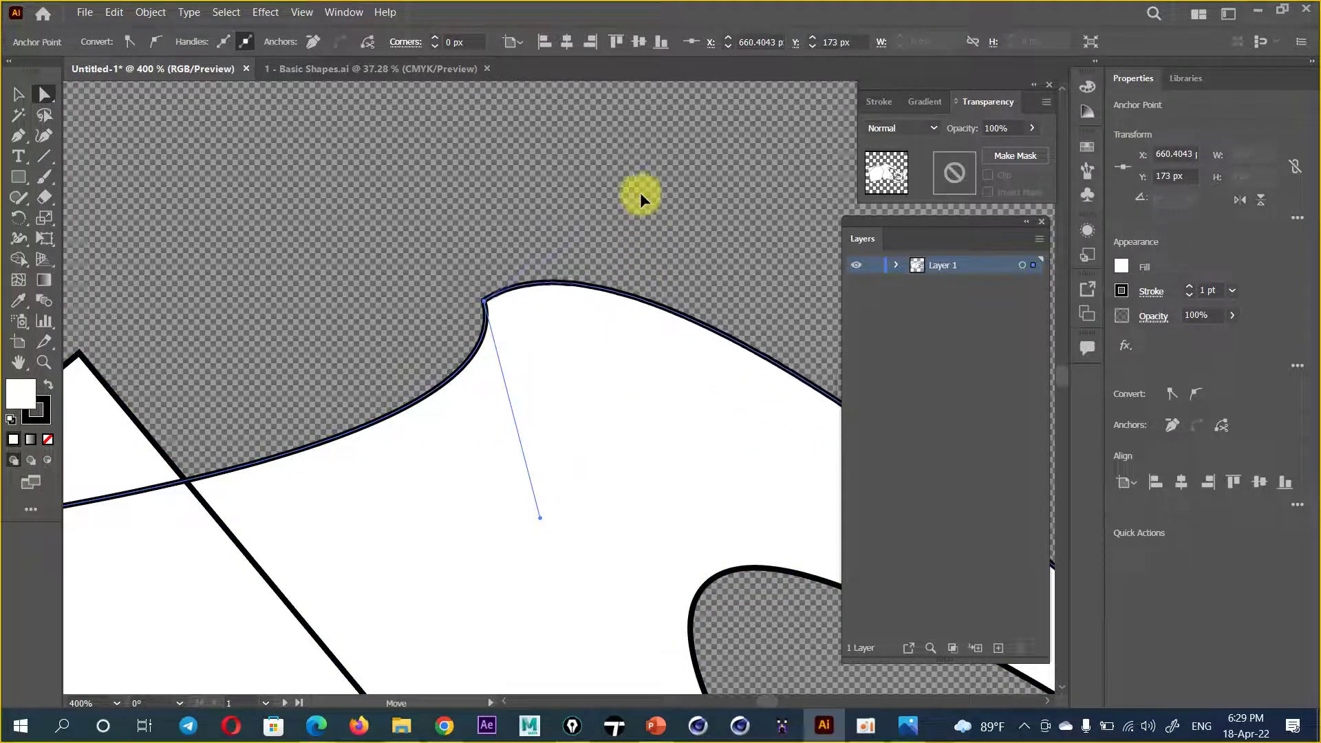
Step: Add anchor points to the curved path, then remove the added one on the left curve
{"action": "left_click", "coordinate": [18, 94]}
{"action": "left_click", "coordinate": [17, 141]}
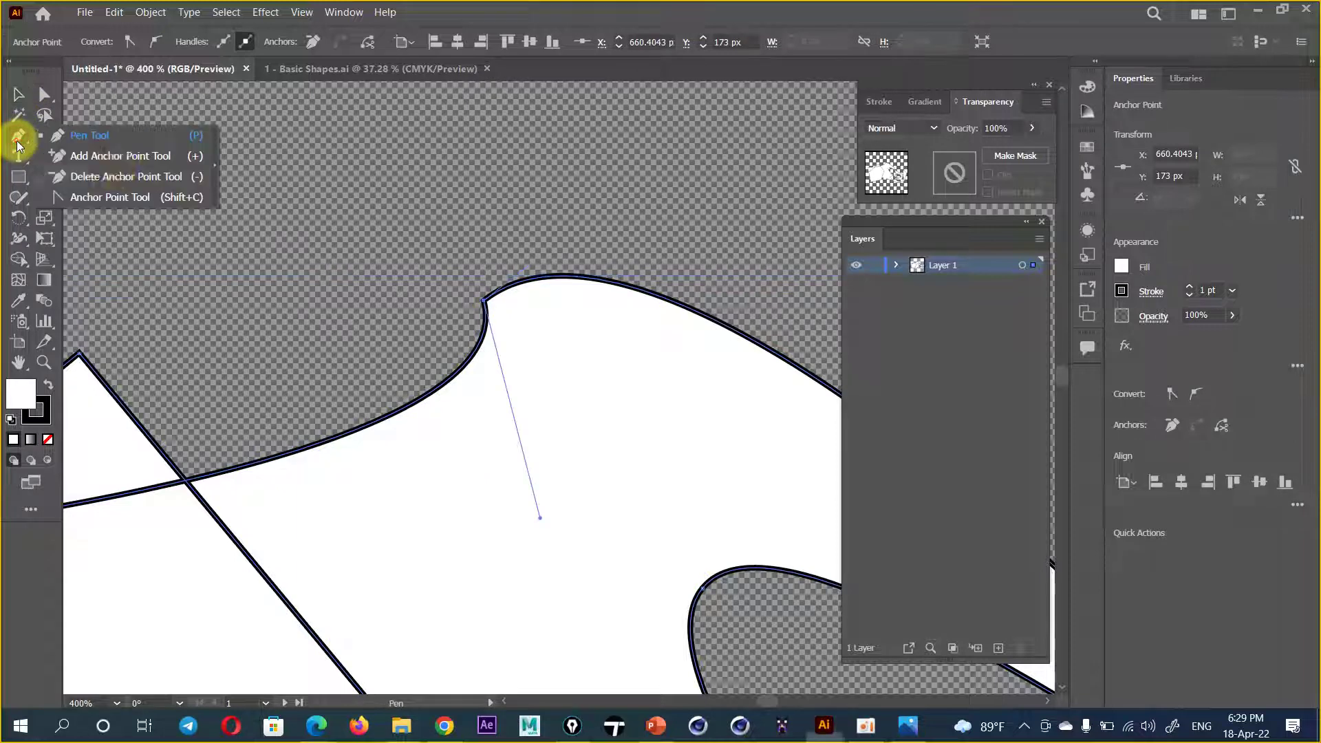
{"action": "left_click", "coordinate": [128, 159]}
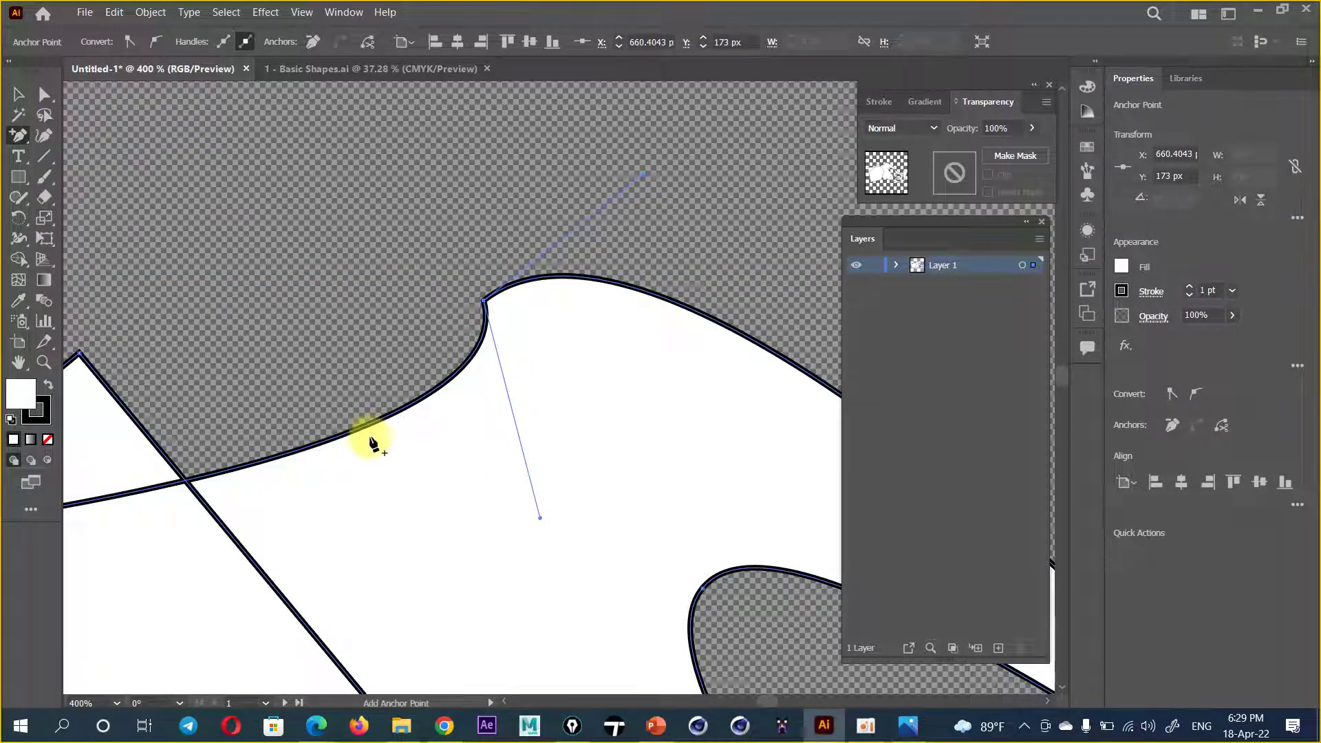
{"action": "left_click", "coordinate": [363, 427]}
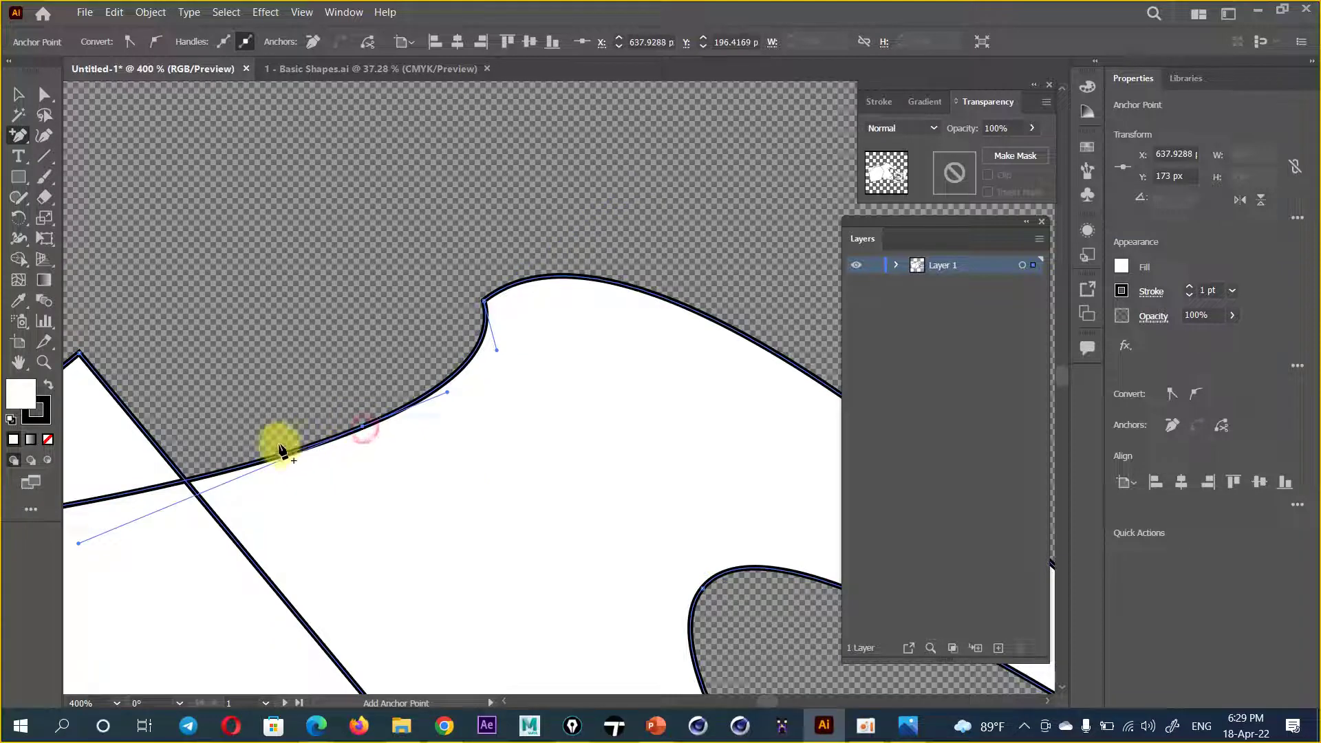
{"action": "left_click", "coordinate": [719, 320]}
{"action": "left_click", "coordinate": [787, 386]}
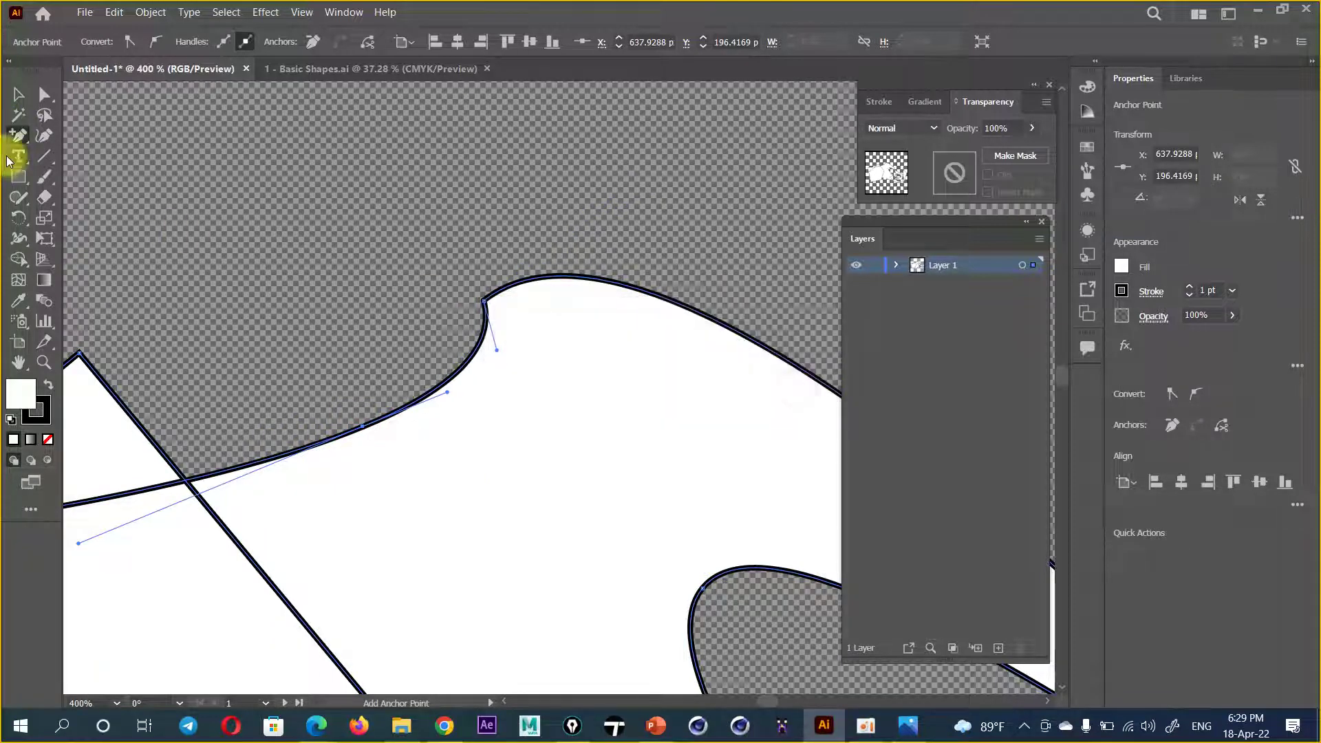
{"action": "left_click", "coordinate": [44, 95]}
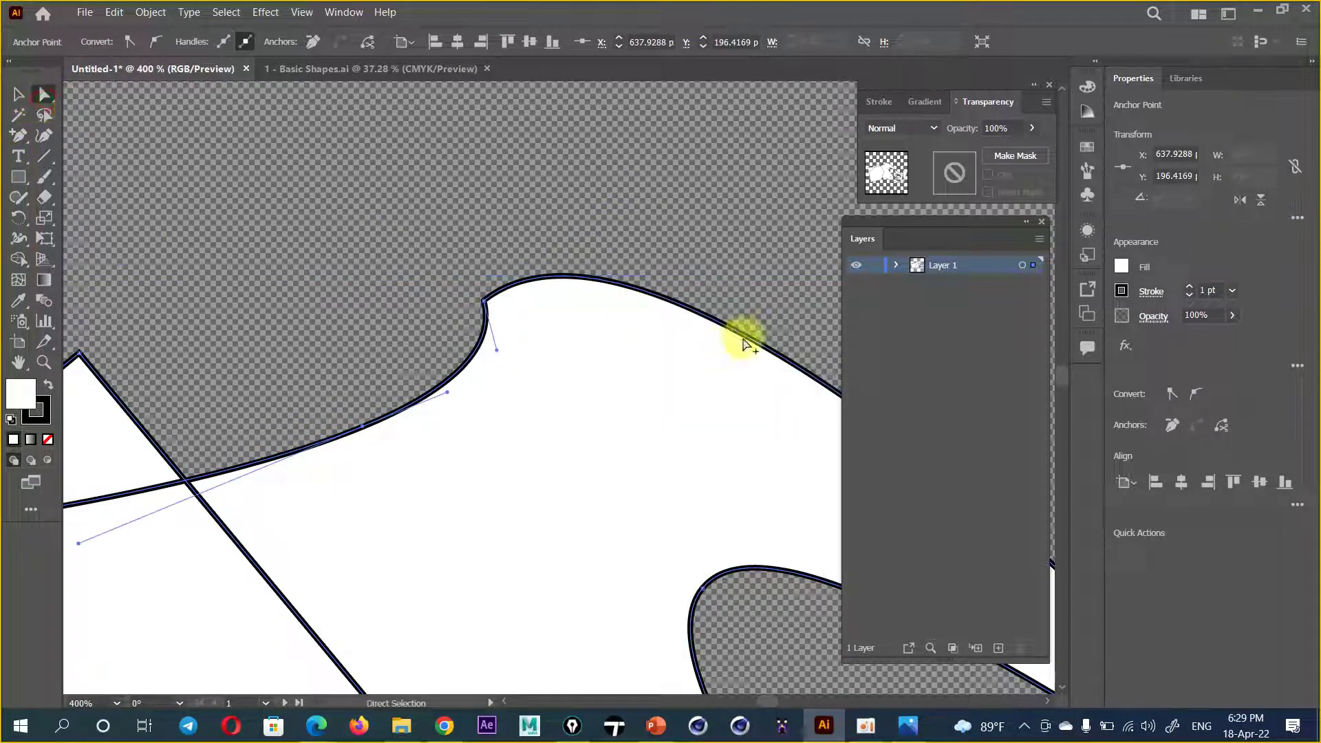
{"action": "left_click", "coordinate": [745, 342]}
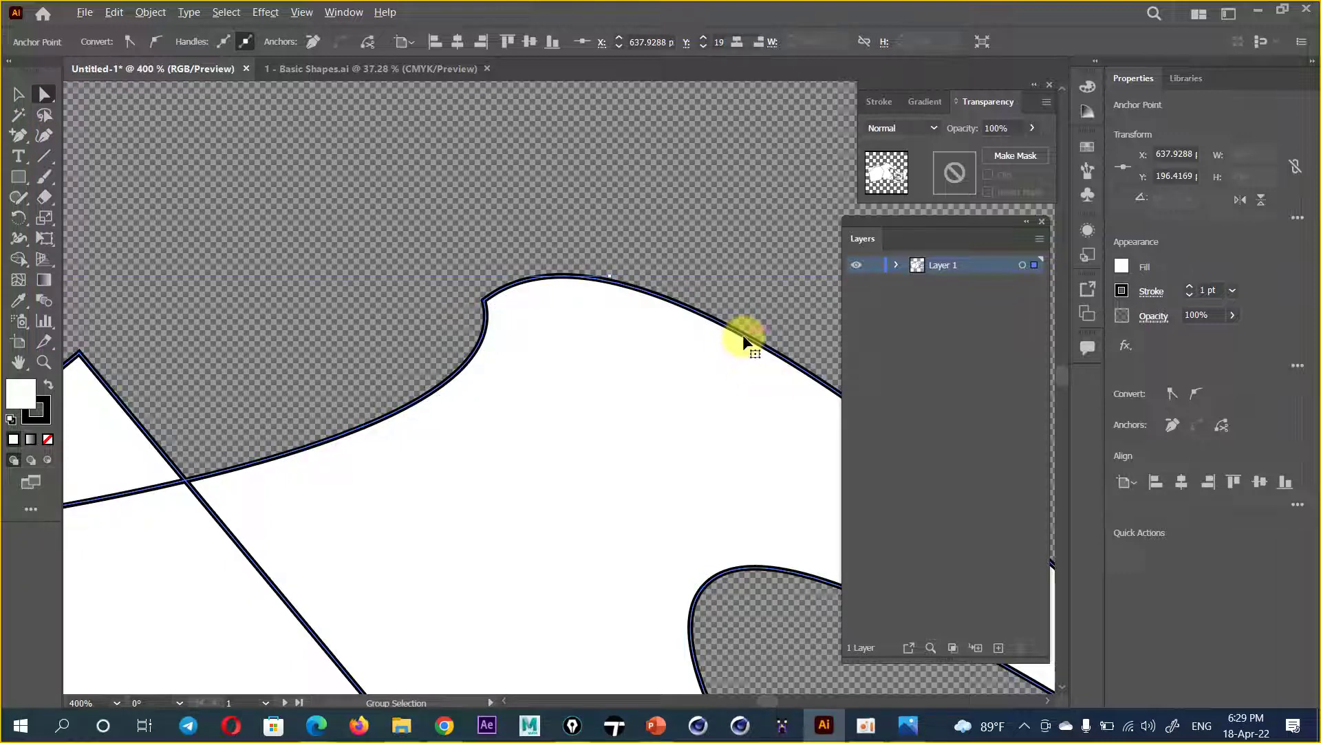
{"action": "left_click", "coordinate": [744, 341], "text": "alt"}
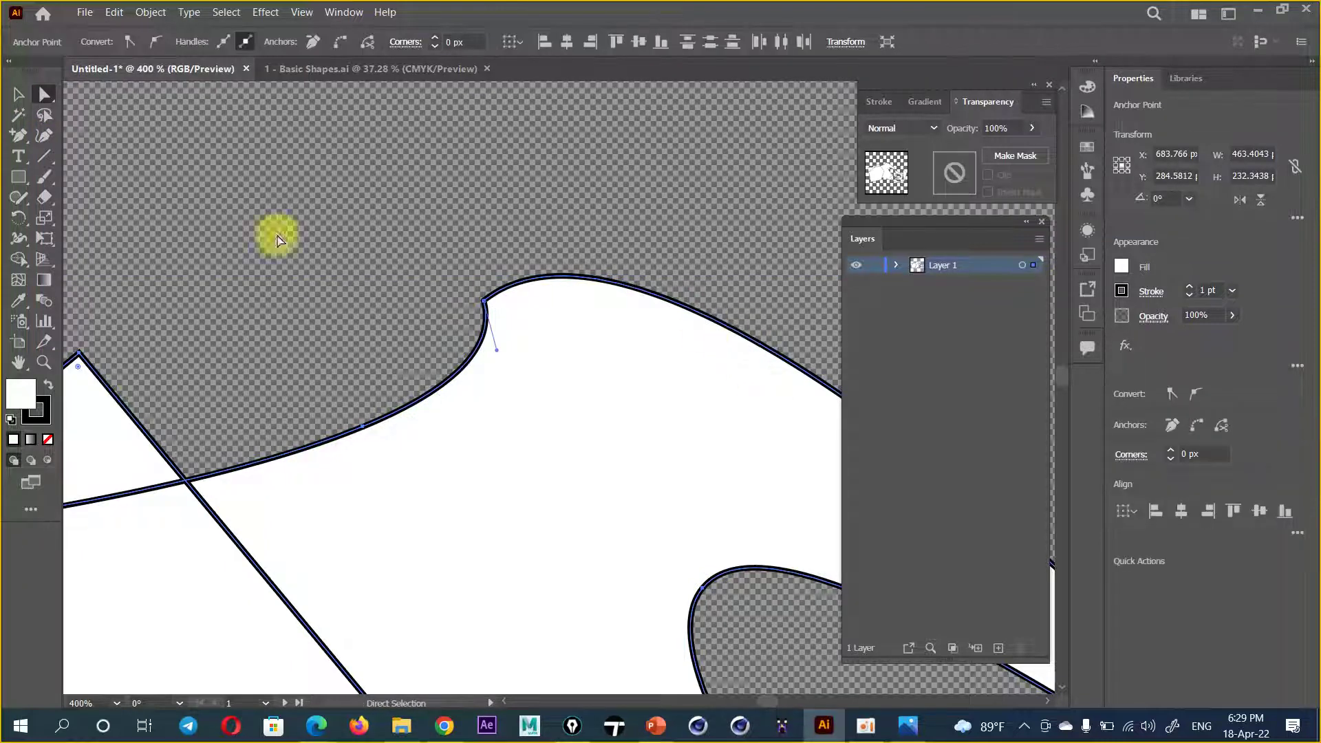
{"action": "left_click_drag", "start_coordinate": [23, 133], "coordinate": [98, 177]}
{"action": "left_click", "coordinate": [484, 300]}
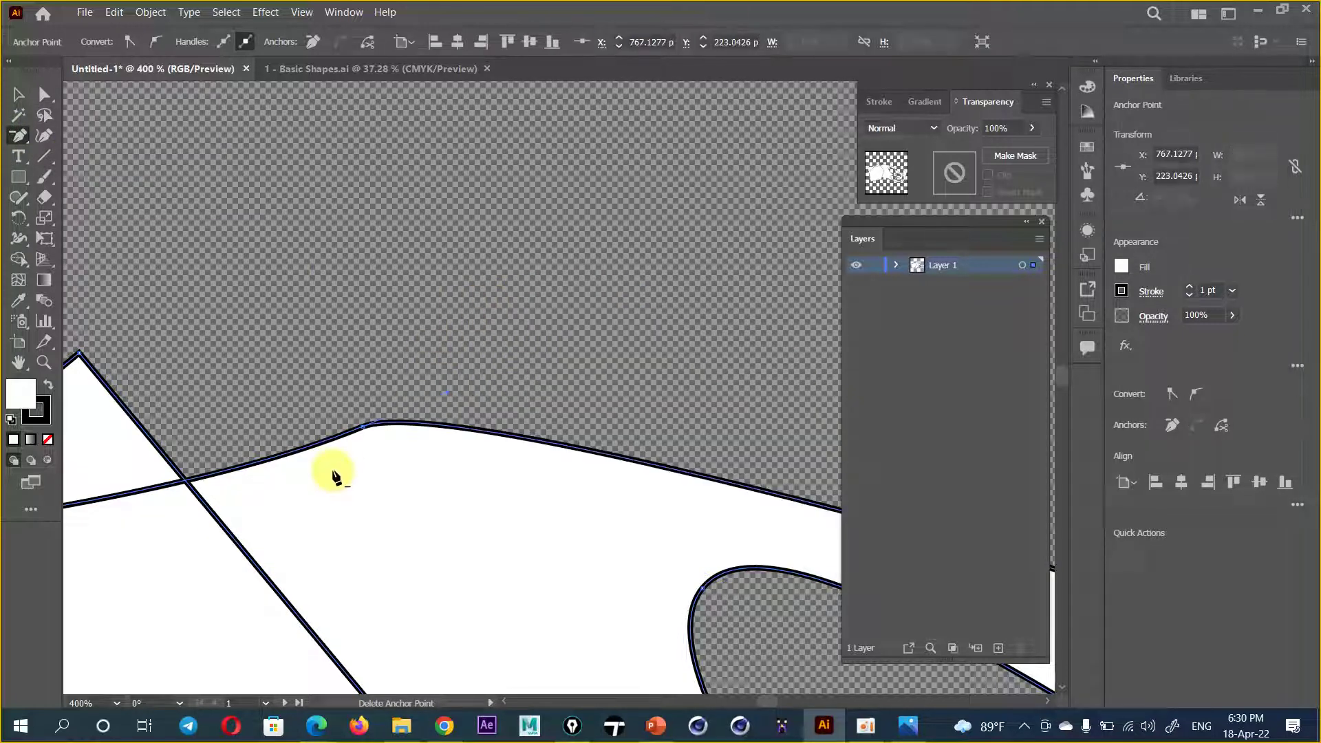
{"action": "left_click", "coordinate": [363, 426]}
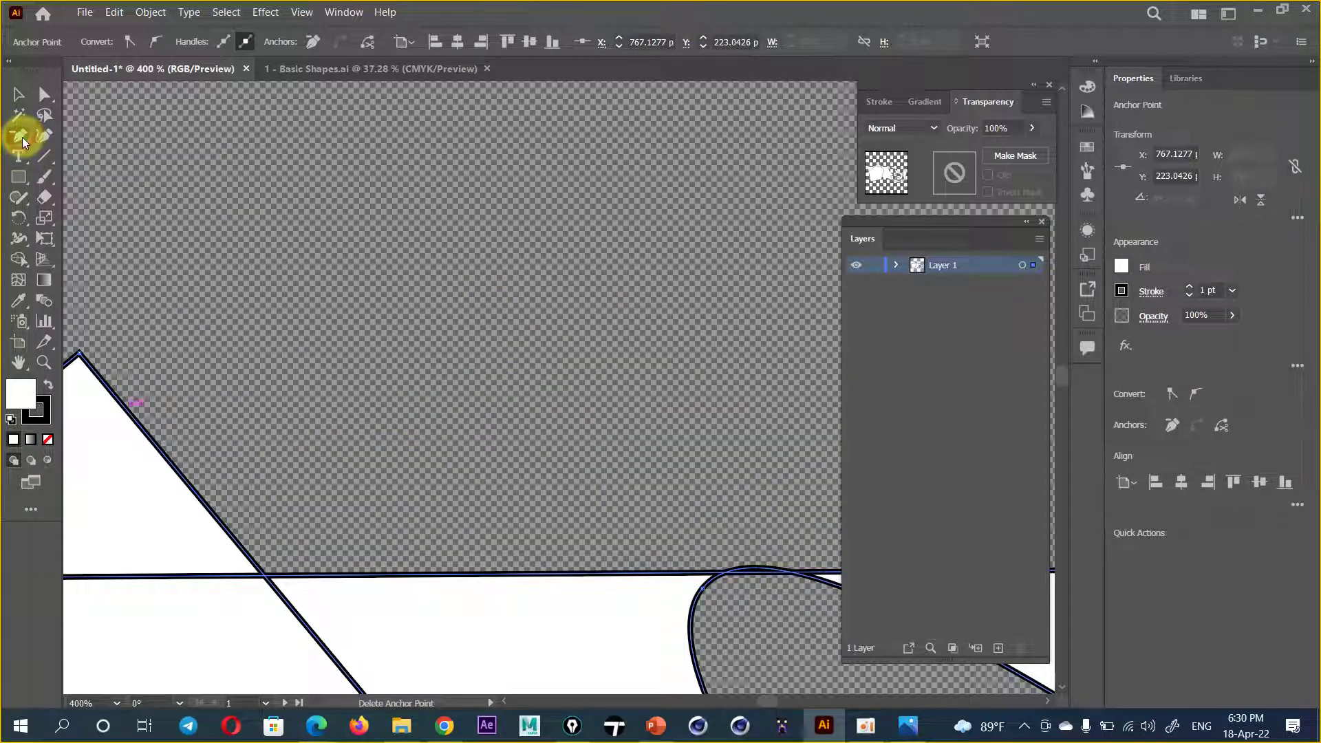
Step: Add an anchor on the straight top edge, bend it into a broad arc, and select the artwork
{"action": "left_click_drag", "start_coordinate": [23, 135], "coordinate": [93, 153]}
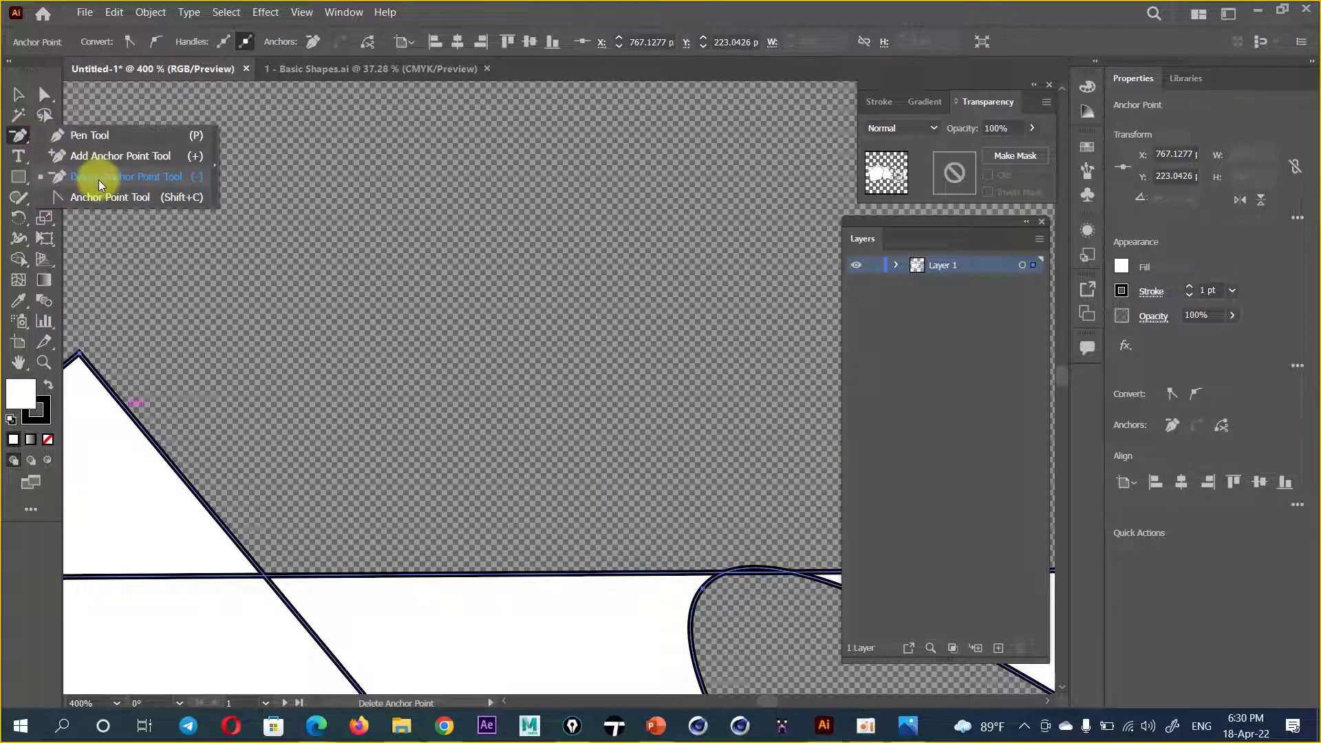
{"action": "left_click", "coordinate": [392, 575]}
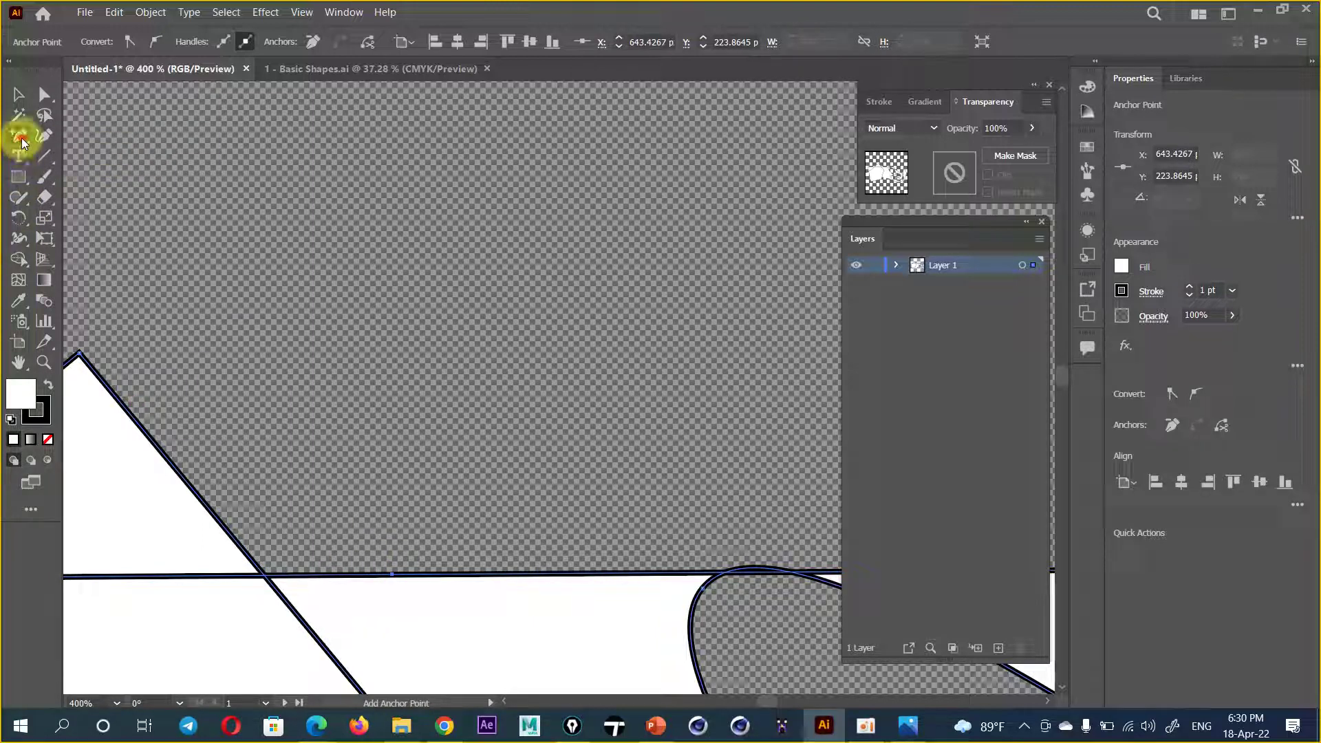
{"action": "left_click_drag", "start_coordinate": [20, 136], "coordinate": [124, 204]}
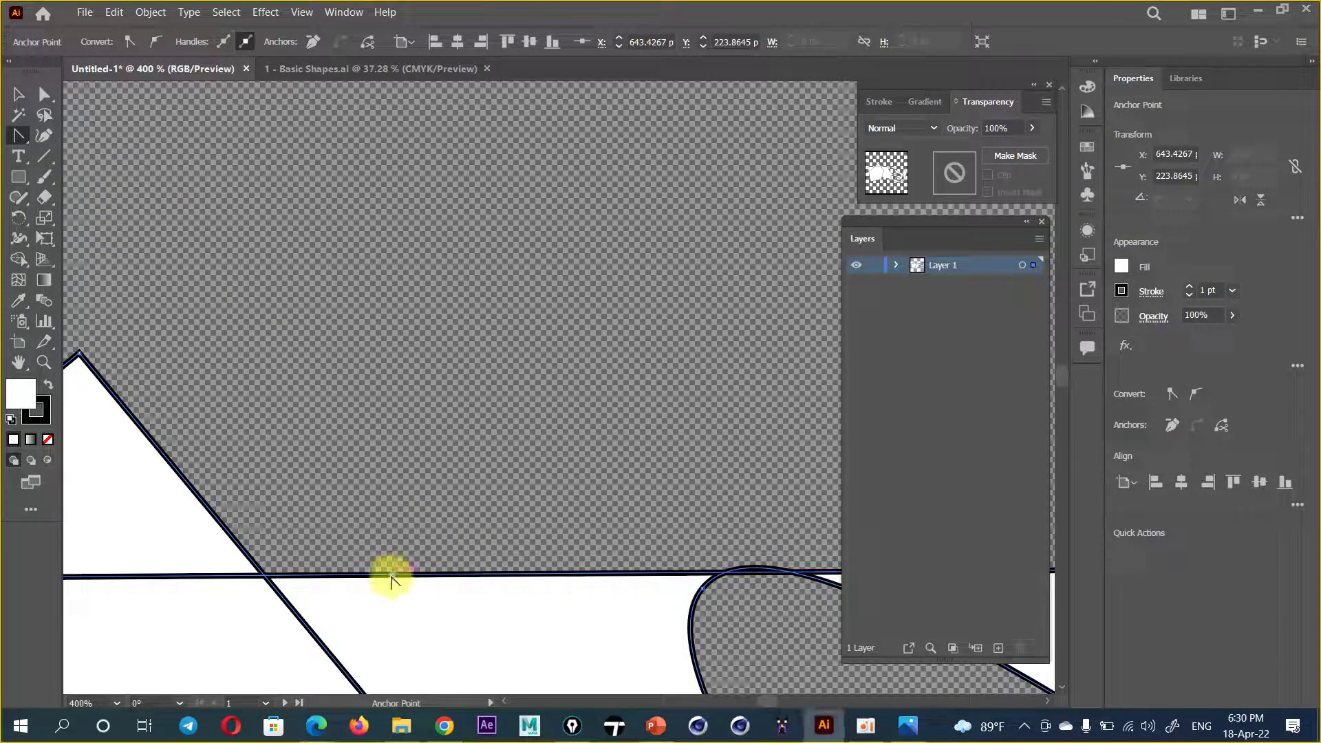
{"action": "mouse_move", "coordinate": [392, 574]}
{"action": "left_mouse_down"}
{"action": "mouse_move", "coordinate": [388, 433]}
{"action": "mouse_move", "coordinate": [638, 521]}
{"action": "mouse_move", "coordinate": [685, 268]}
{"action": "left_mouse_up"}
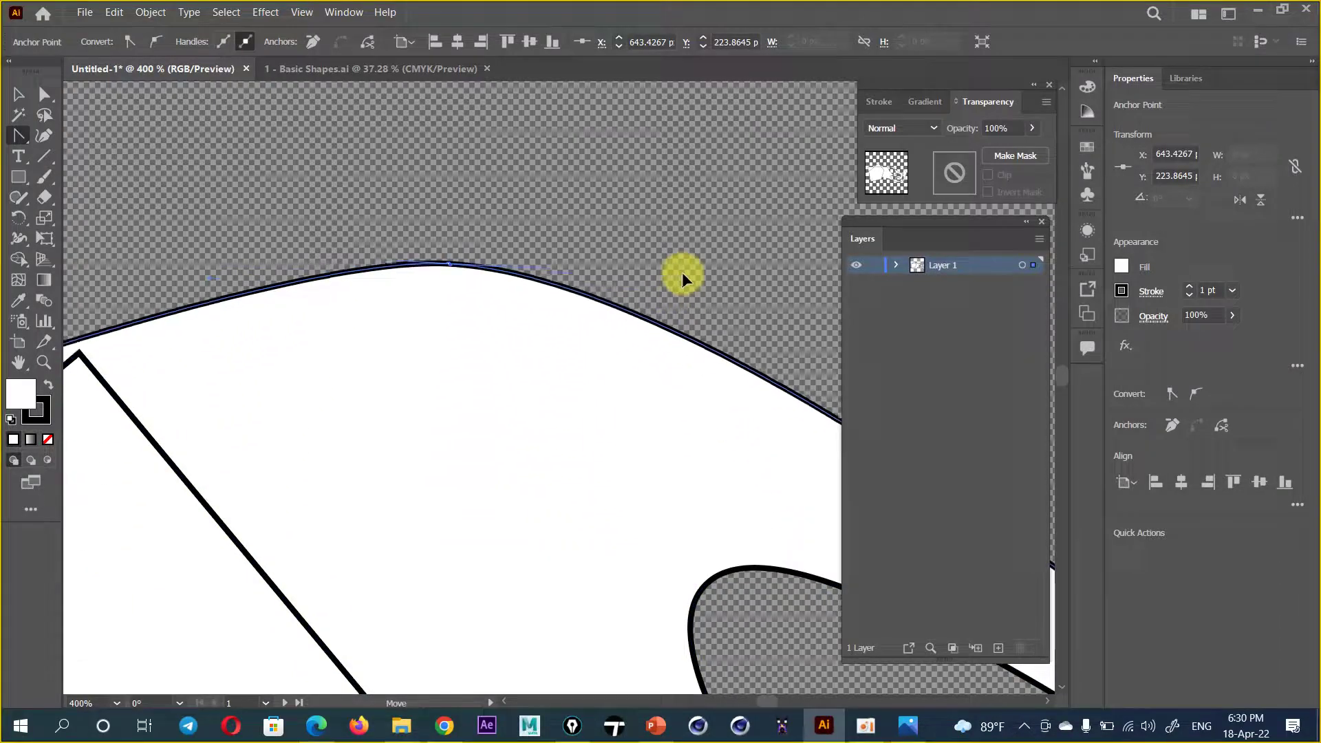
{"action": "left_click", "coordinate": [18, 94]}
{"action": "left_click", "coordinate": [503, 429]}
Step: Delete the selected artwork and zoom out over the empty canvas
{"action": "key", "text": "Delete"}
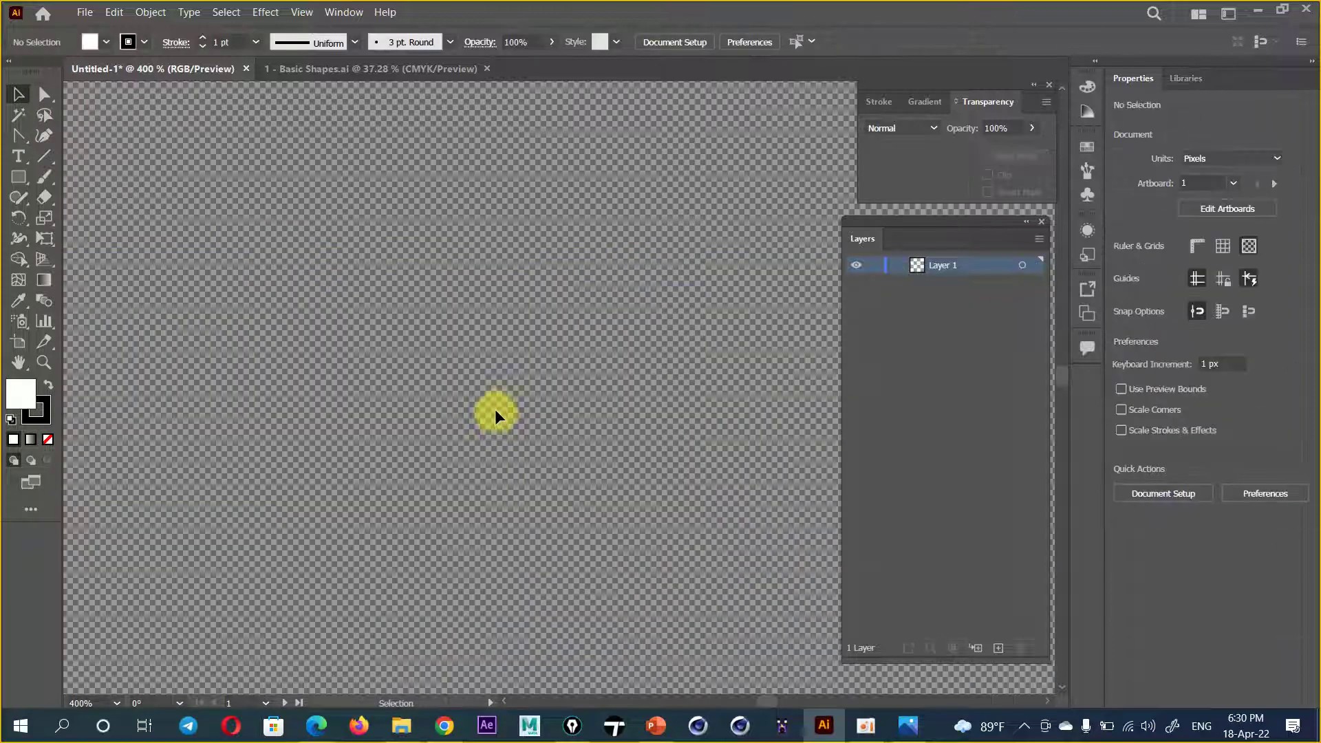
{"action": "scroll", "coordinate": [523, 396], "scroll_direction": "down", "scroll_amount": 5}
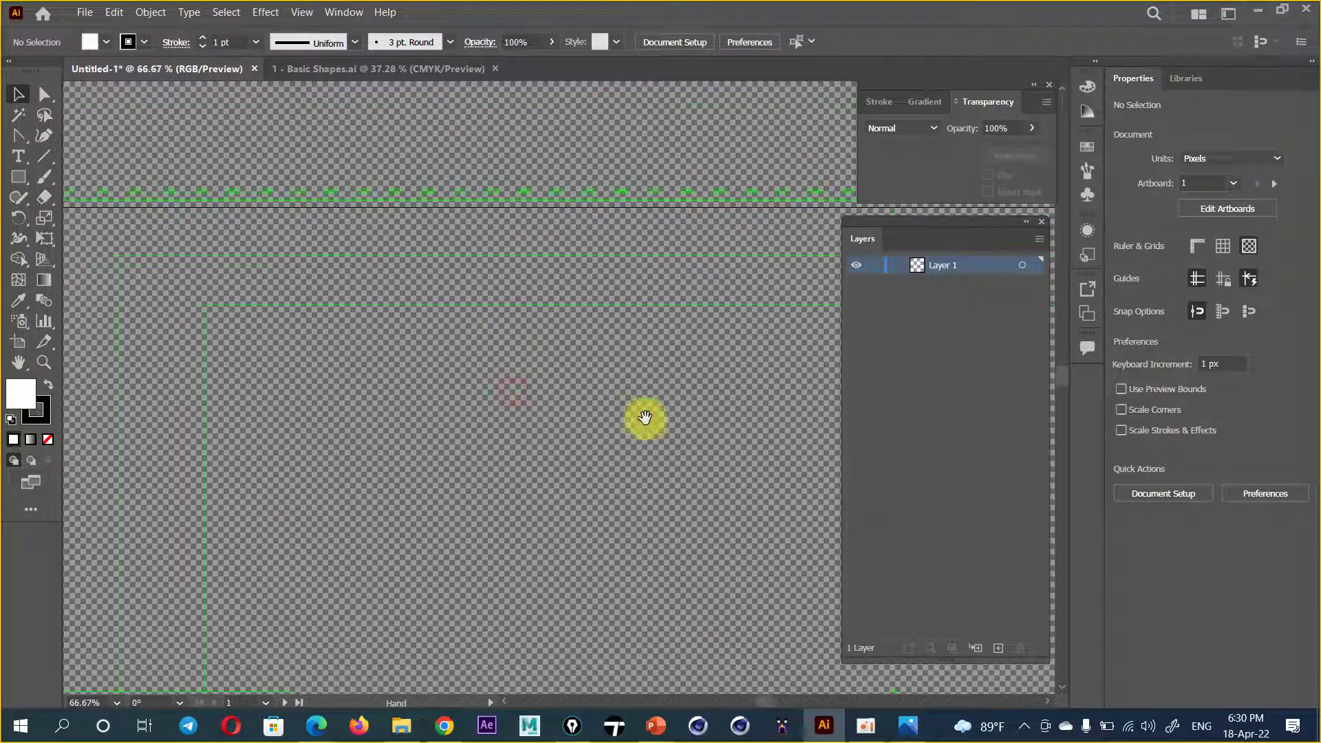
{"action": "scroll", "coordinate": [353, 225], "scroll_direction": "down", "scroll_amount": 2}
{"action": "scroll", "coordinate": [472, 354], "scroll_direction": "down", "scroll_amount": 1}
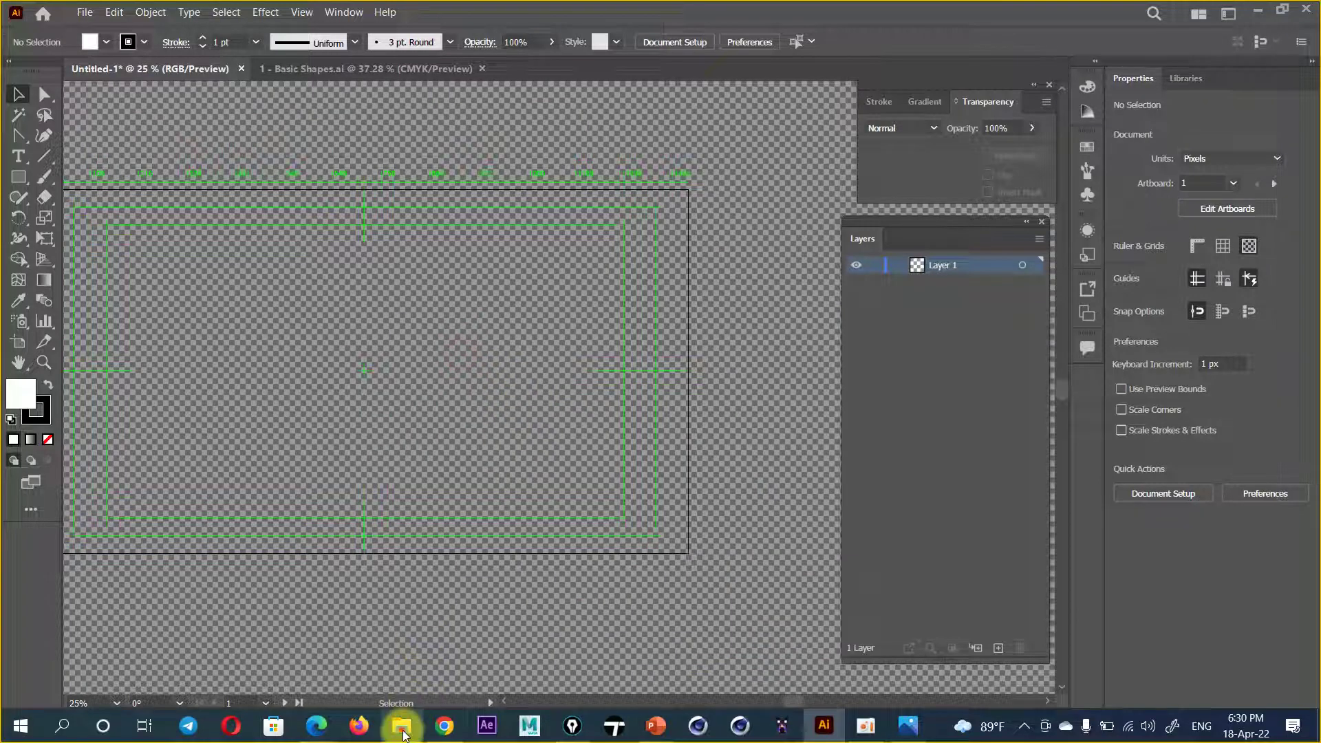
Step: Check the Lesson-03 reference folder, copy its path, and show Illustrator's File menu
{"action": "left_click", "coordinate": [404, 731]}
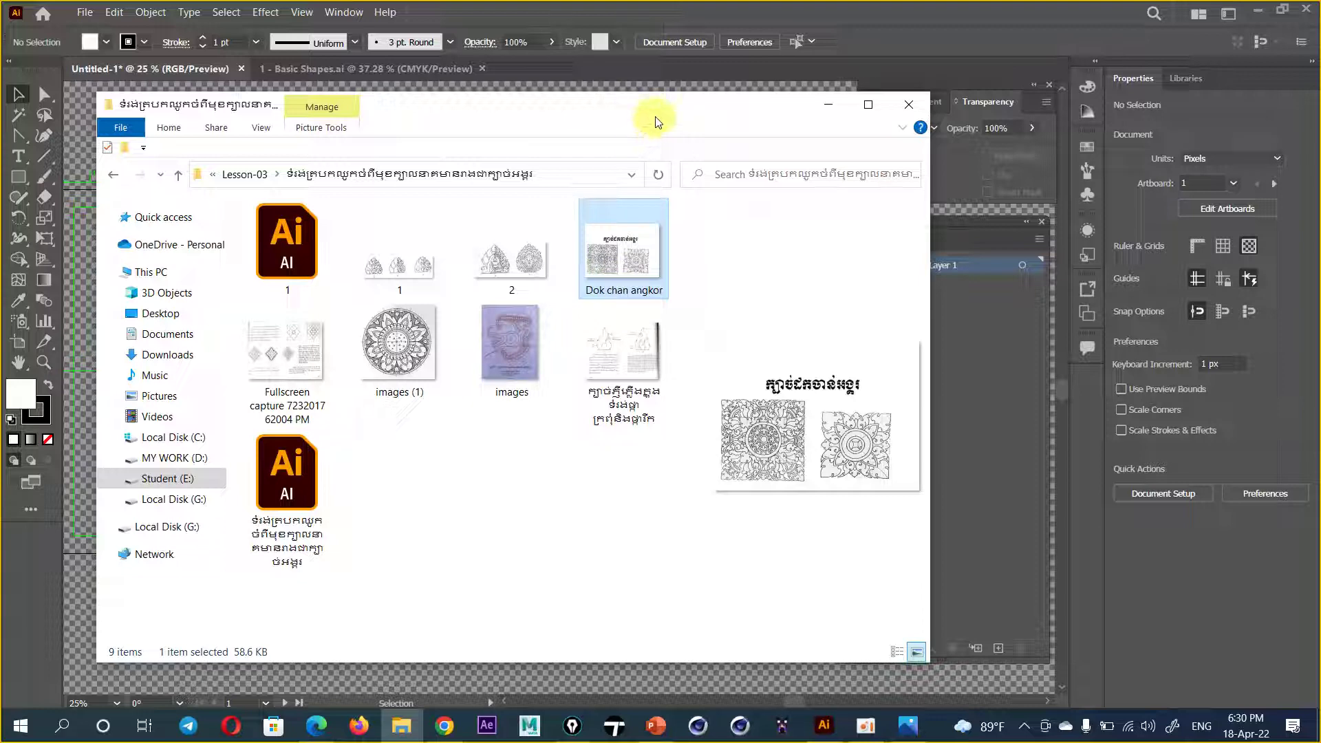
{"action": "left_click", "coordinate": [581, 180]}
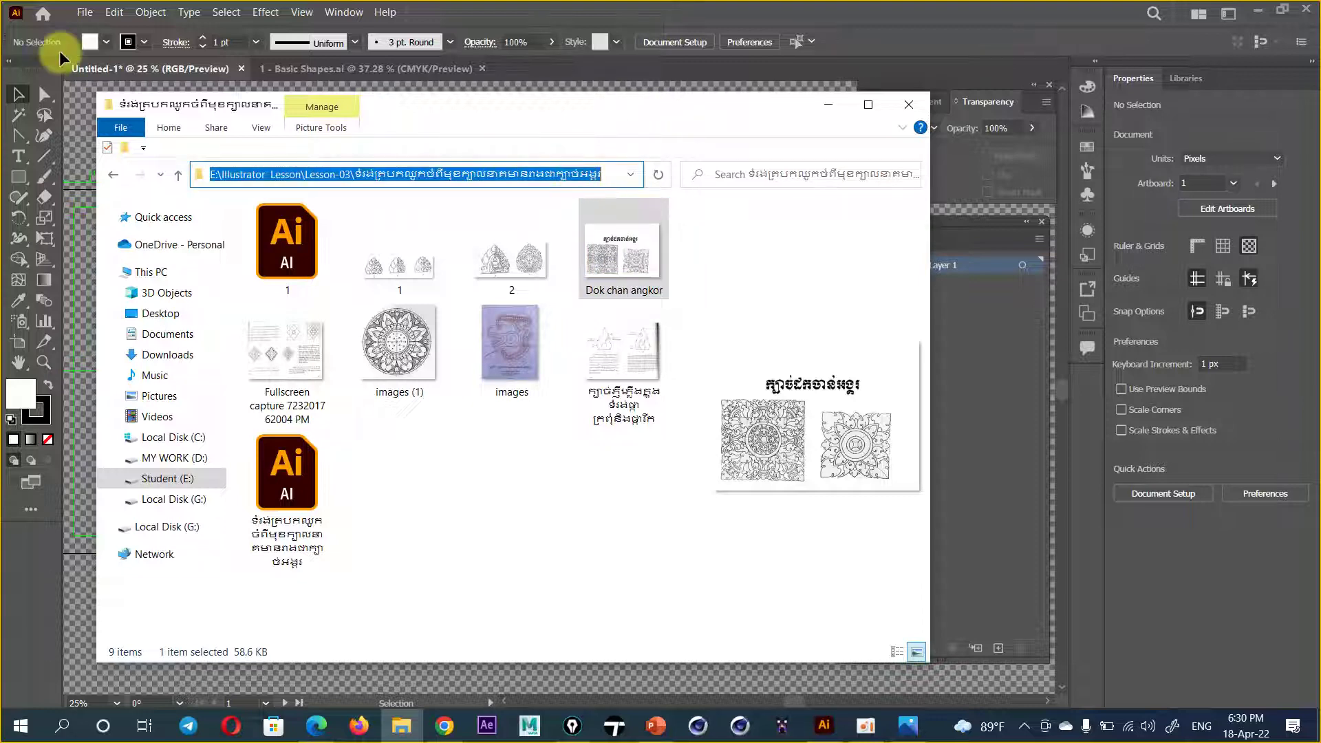
{"action": "left_click", "coordinate": [84, 12]}
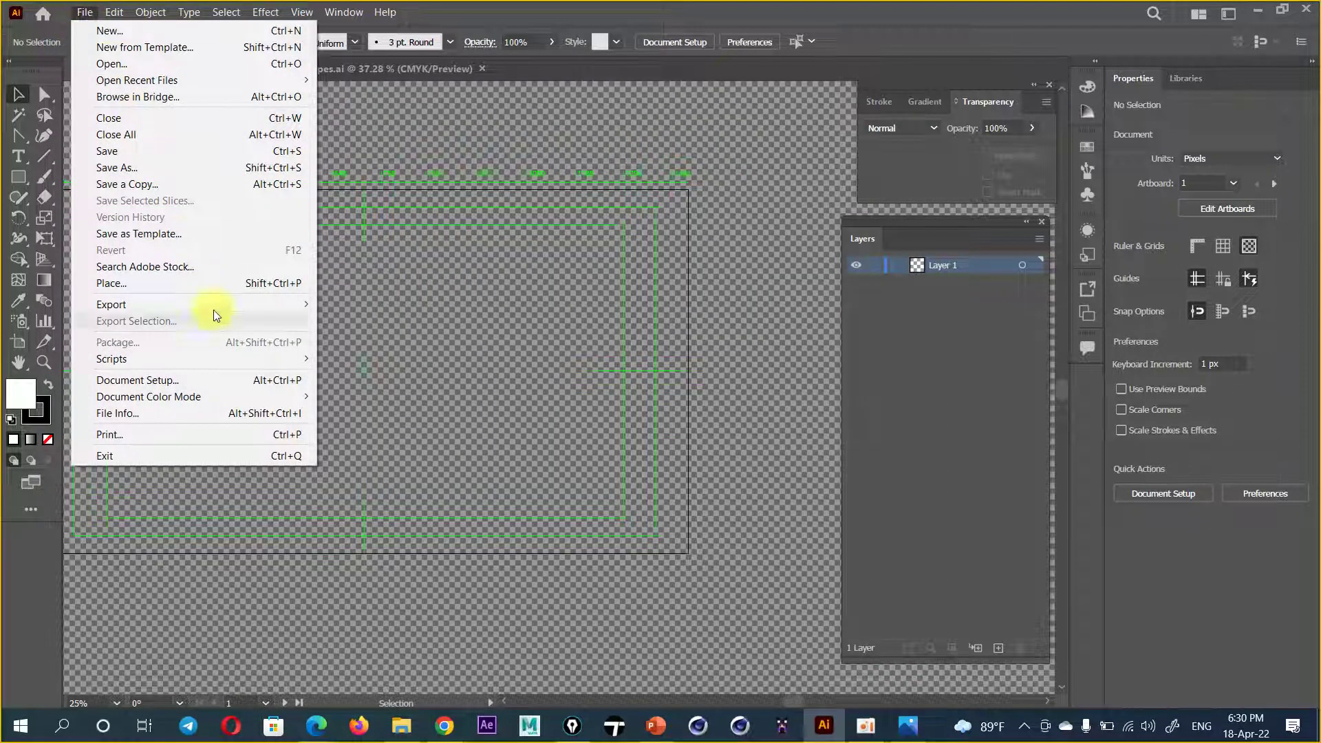
{"action": "left_click", "coordinate": [266, 283]}
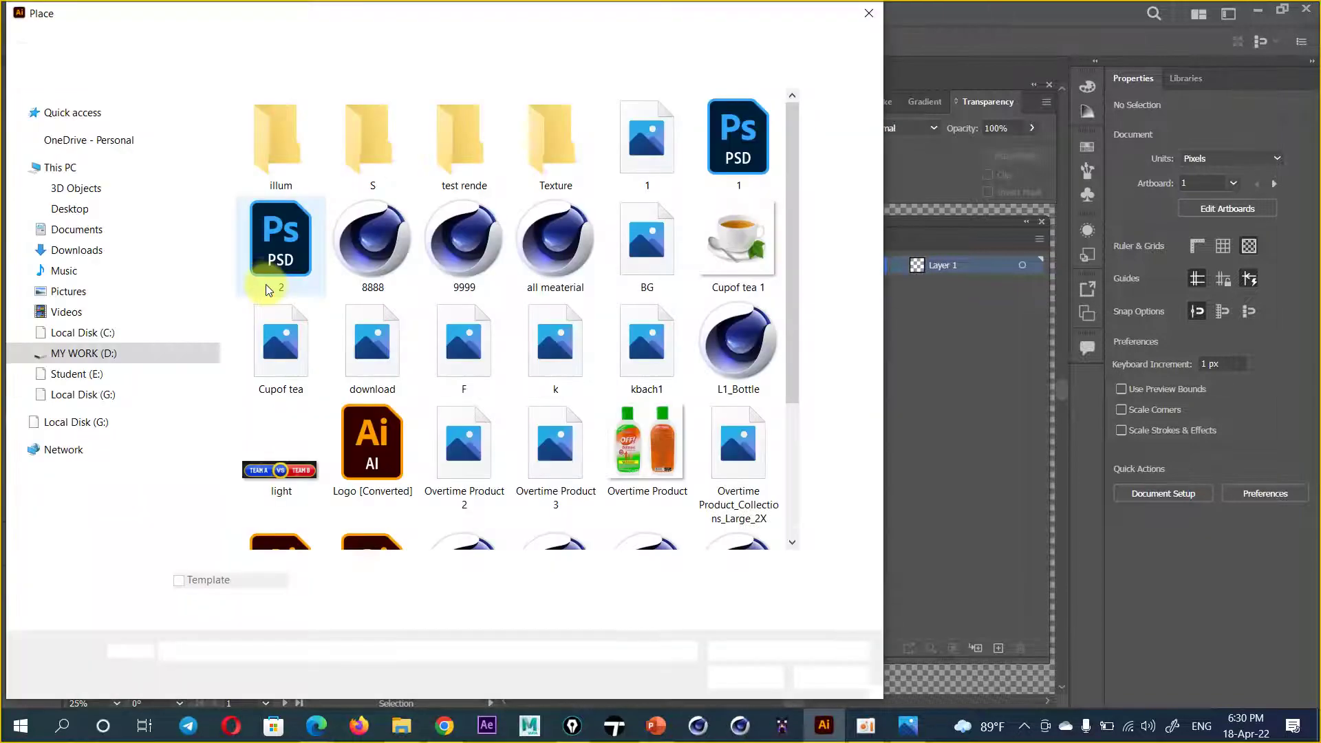
{"action": "left_click", "coordinate": [531, 41]}
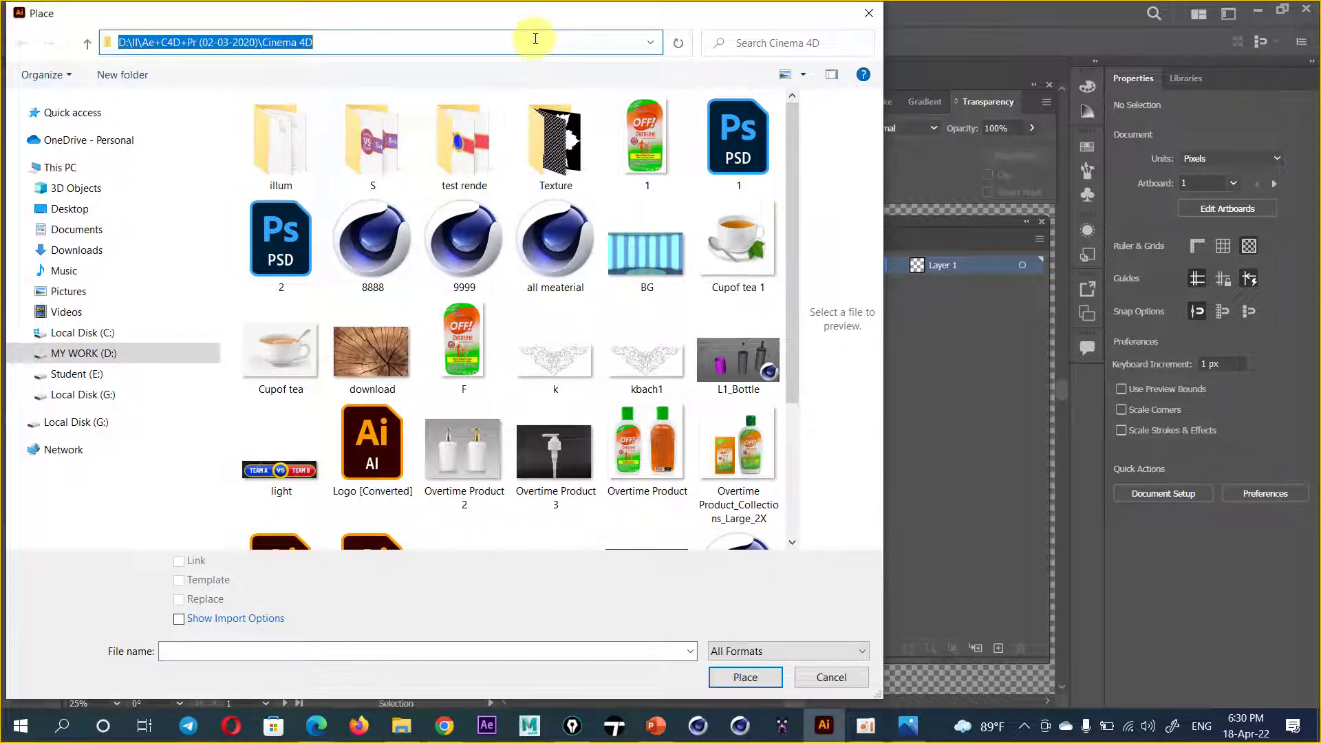
{"action": "key", "text": "ctrl+v"}
{"action": "key", "text": "Return"}
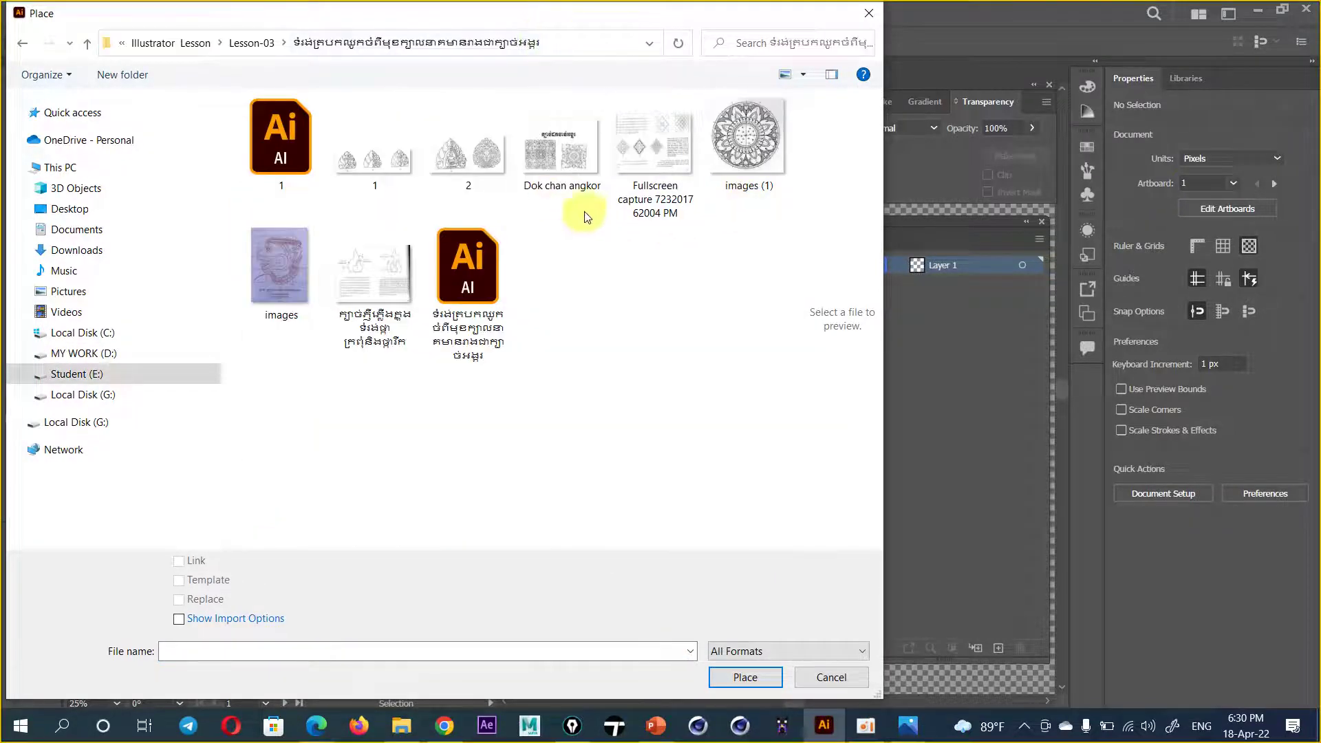
{"action": "left_click", "coordinate": [466, 167]}
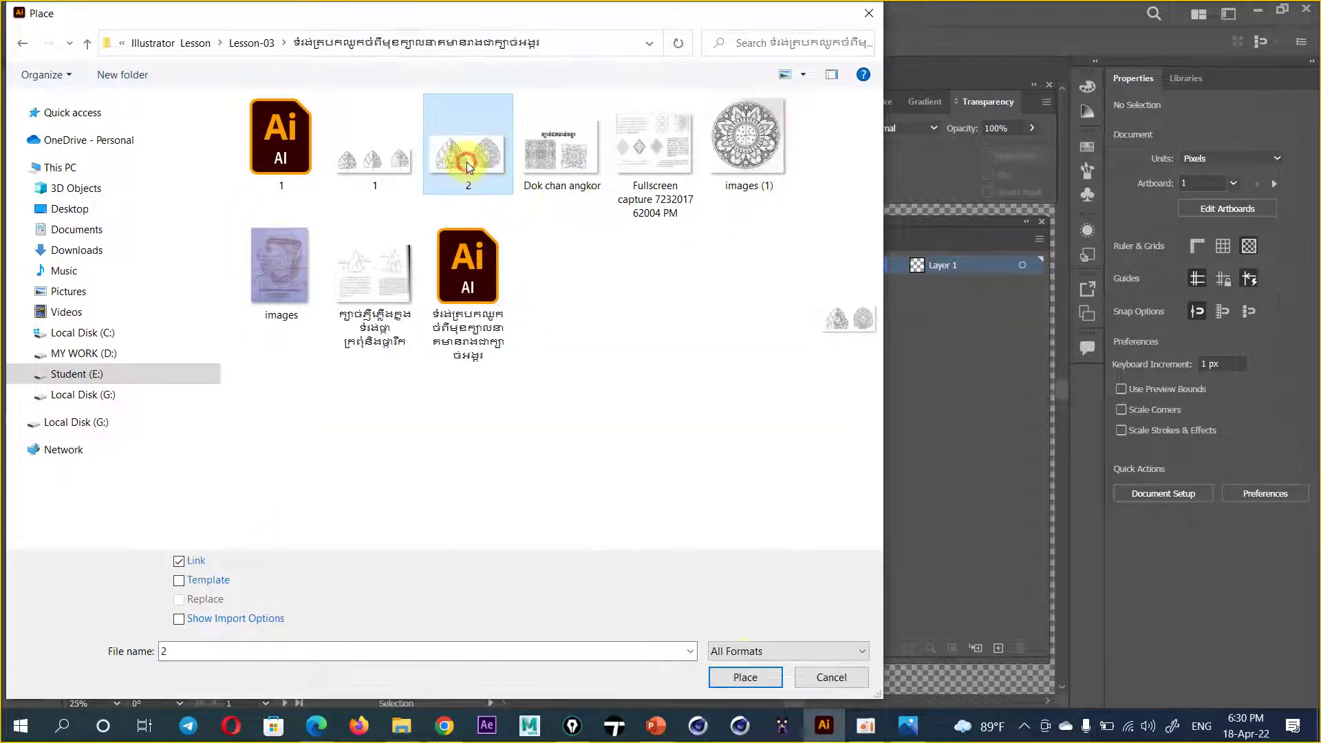
{"action": "left_click", "coordinate": [745, 678]}
{"action": "left_click", "coordinate": [259, 282]}
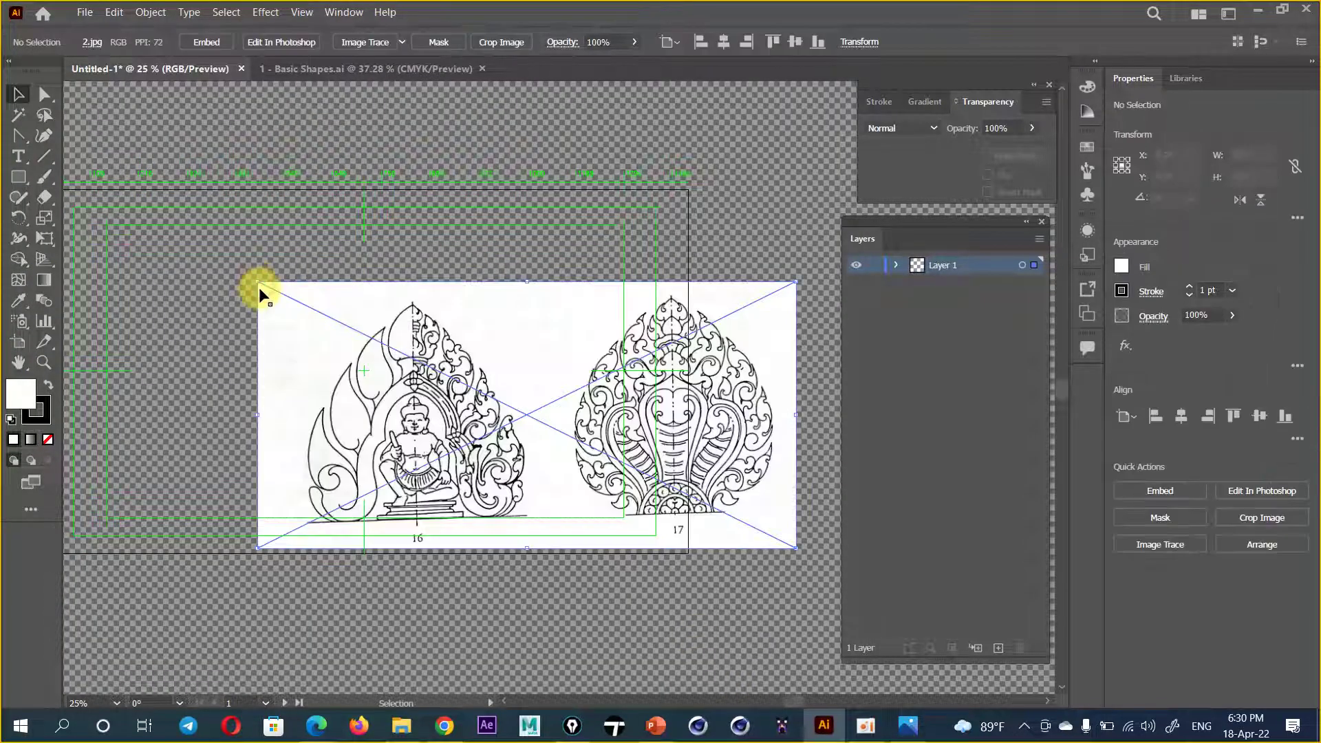
{"action": "left_click", "coordinate": [457, 227]}
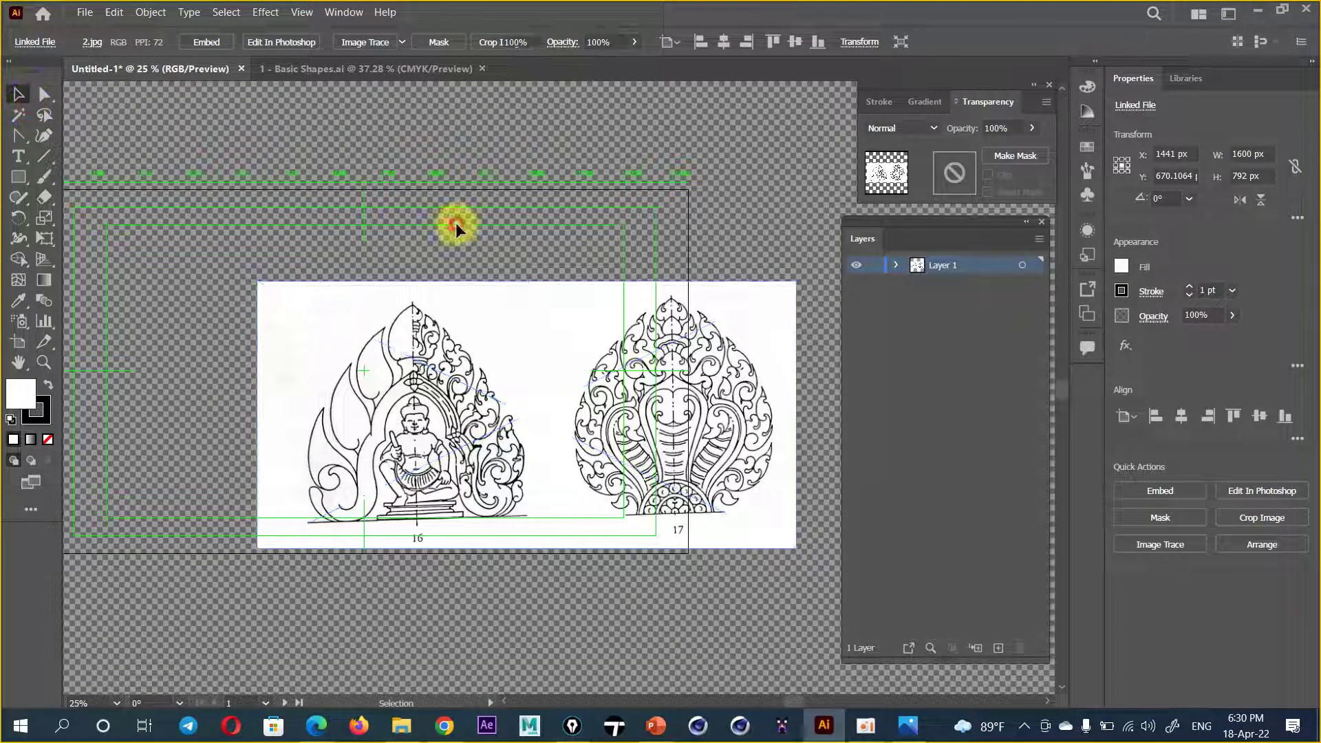
{"action": "left_click_drag", "start_coordinate": [486, 364], "coordinate": [375, 324]}
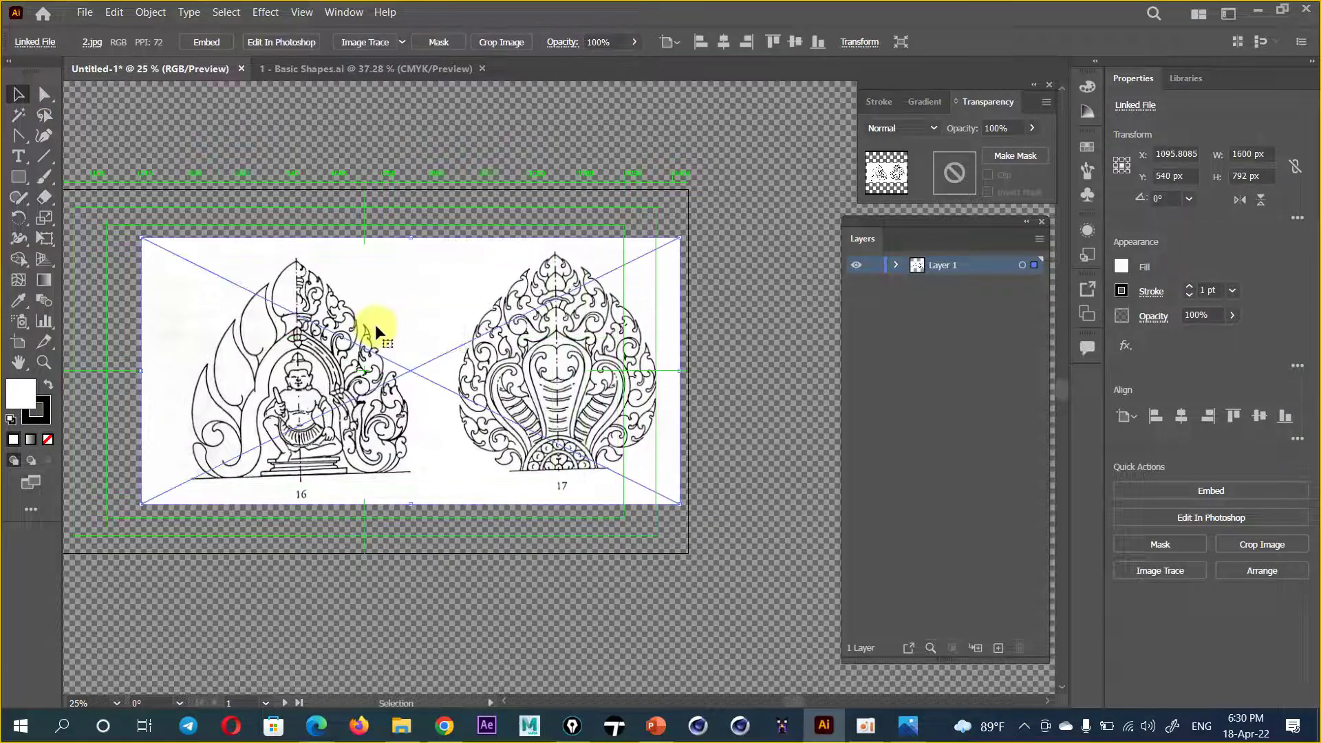
{"action": "key", "text": "Delete"}
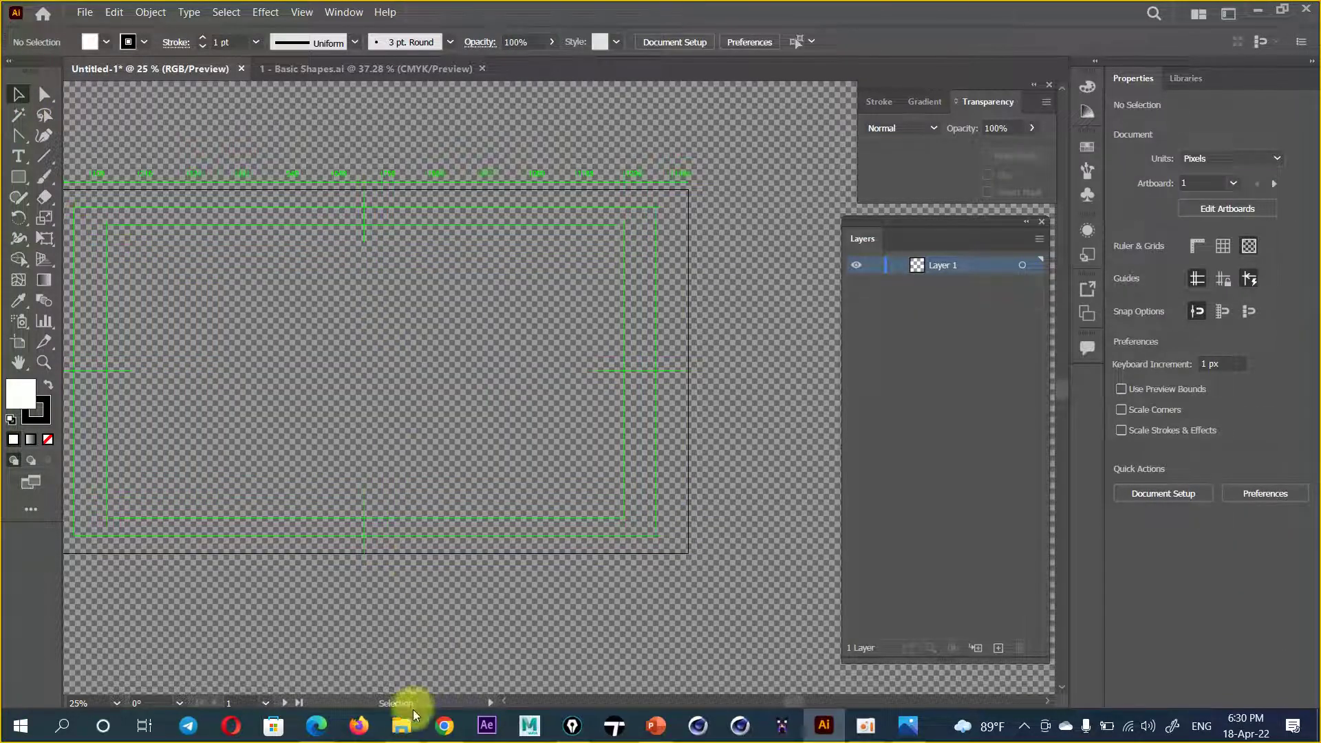
Step: Place Dok chan angkor.jpg on the artboard, scale it to about 1027 x 748 px, and lock Layer 1
{"action": "left_click", "coordinate": [402, 725]}
{"action": "left_click_drag", "start_coordinate": [638, 124], "coordinate": [1061, 261]}
{"action": "mouse_move", "coordinate": [1056, 415]}
{"action": "left_mouse_down"}
{"action": "mouse_move", "coordinate": [395, 395]}
{"action": "mouse_move", "coordinate": [349, 373]}
{"action": "mouse_move", "coordinate": [352, 331]}
{"action": "left_mouse_up"}
{"action": "left_click", "coordinate": [386, 271]}
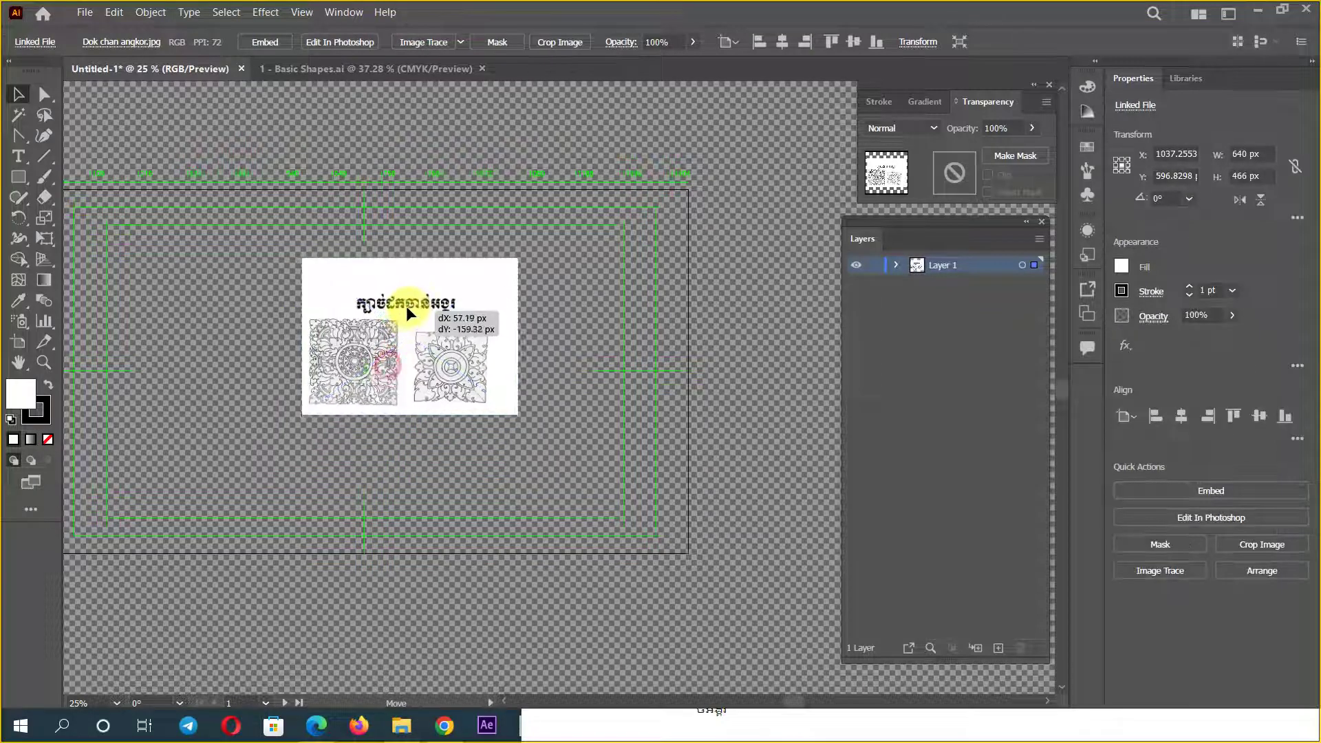
{"action": "mouse_move", "coordinate": [460, 426]}
{"action": "left_mouse_down"}
{"action": "mouse_move", "coordinate": [593, 512]}
{"action": "mouse_move", "coordinate": [522, 452]}
{"action": "mouse_move", "coordinate": [560, 481]}
{"action": "mouse_move", "coordinate": [519, 468]}
{"action": "left_mouse_up"}
{"action": "left_click_drag", "start_coordinate": [372, 289], "coordinate": [382, 309]}
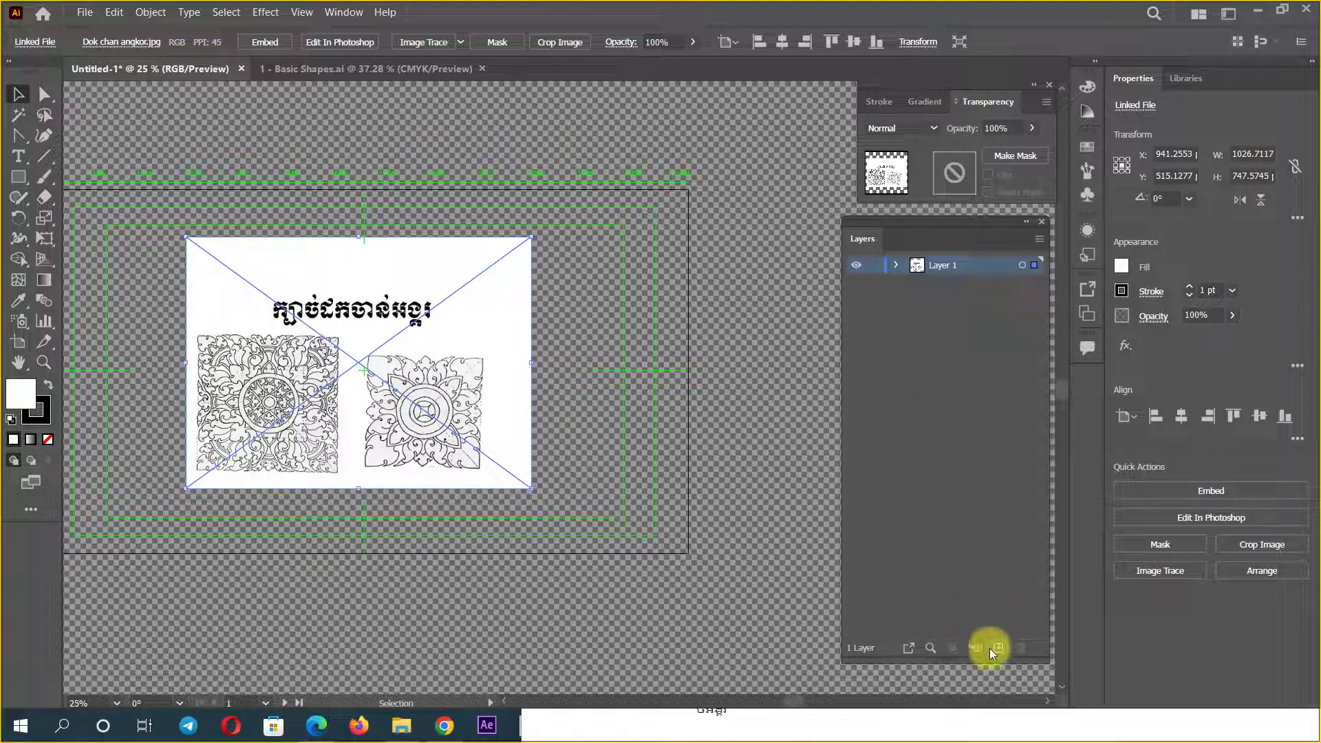
{"action": "left_click", "coordinate": [871, 267]}
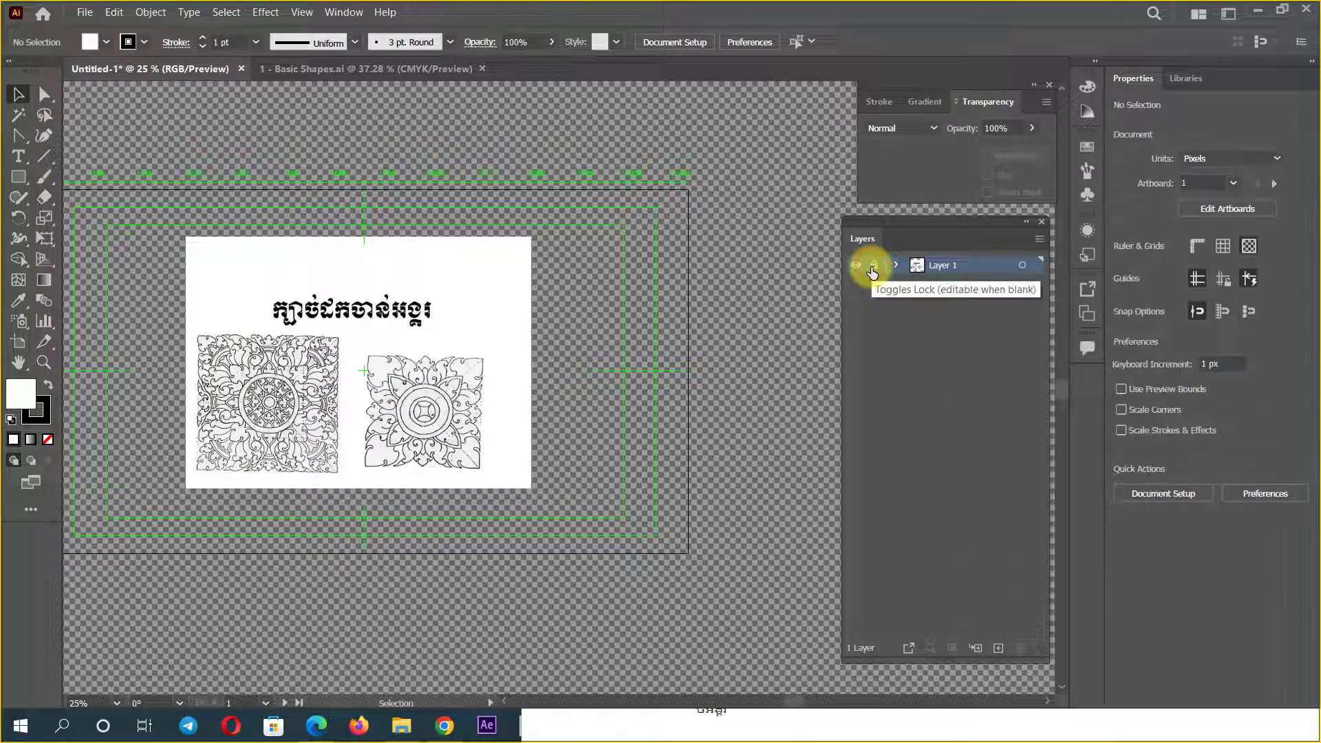
Step: Add Layer 2 above Layer 1 and zoom in to inspect the ornaments
{"action": "left_click", "coordinate": [997, 649]}
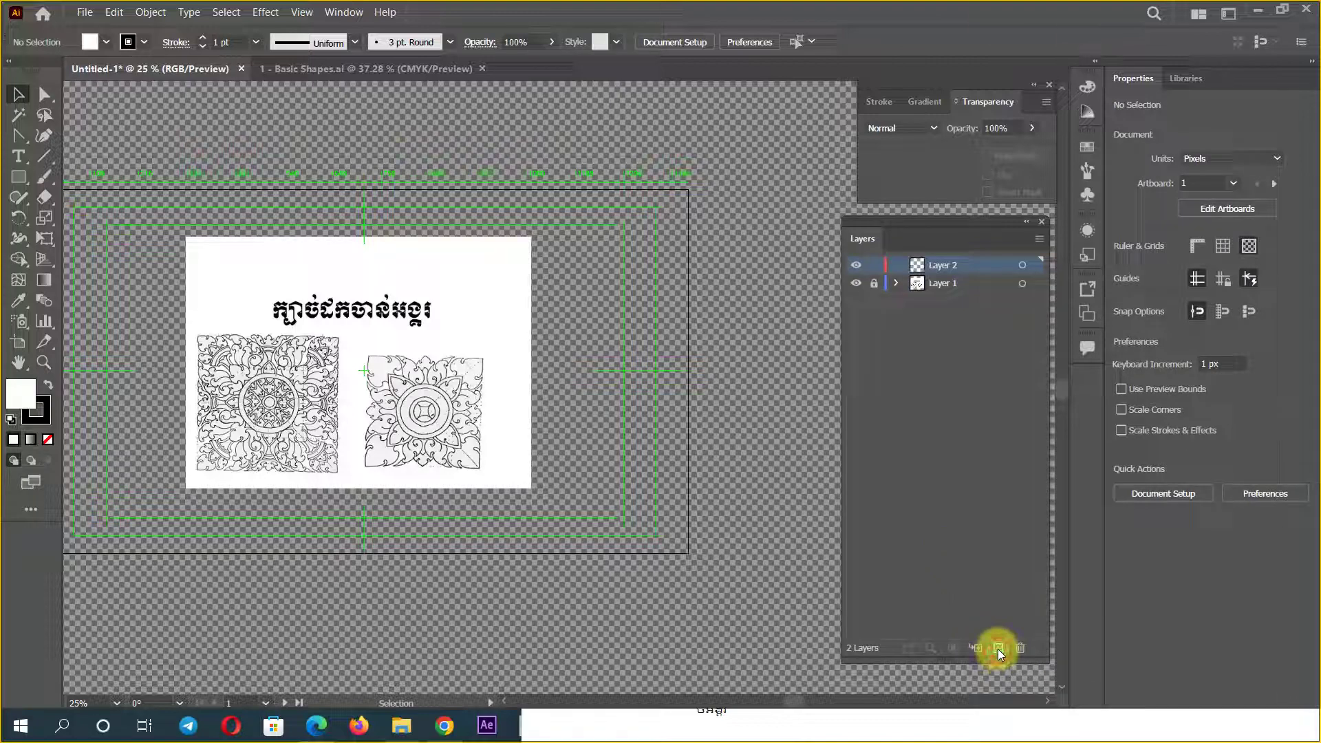
{"action": "left_click", "coordinate": [855, 279]}
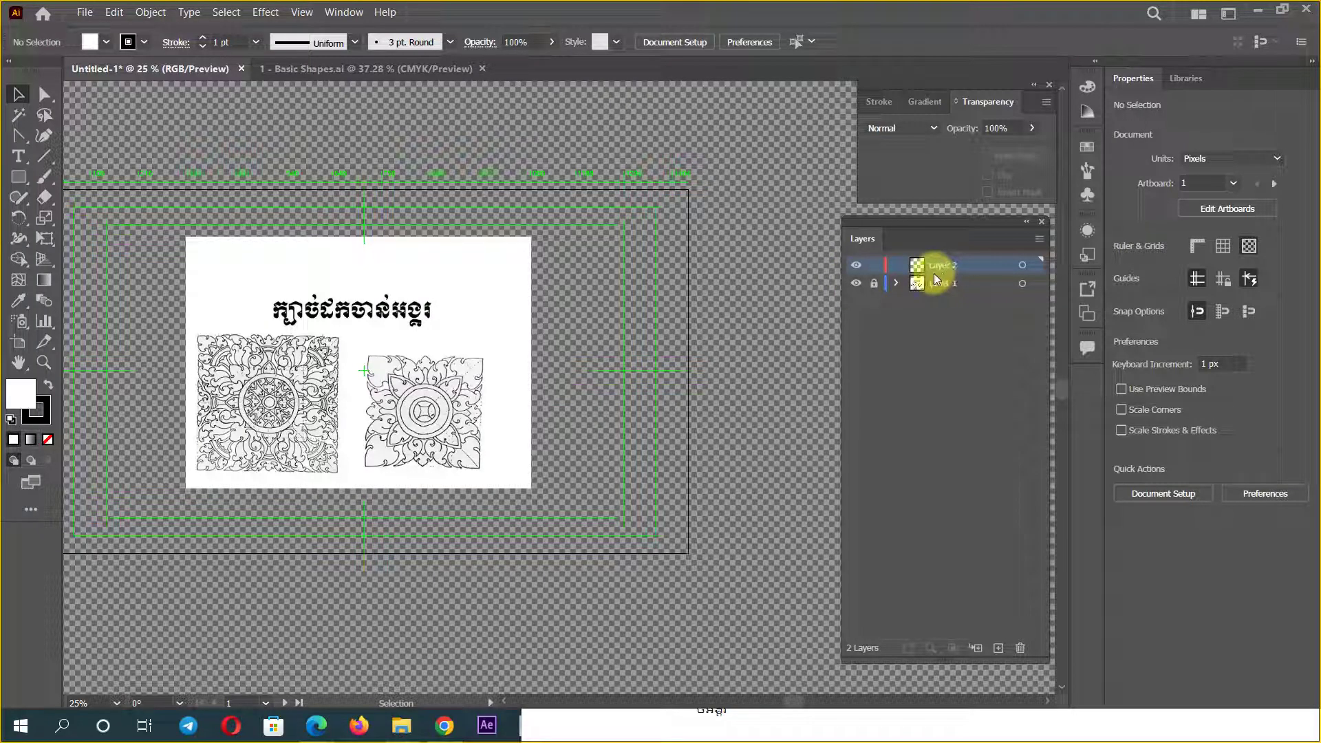
{"action": "scroll", "coordinate": [422, 412], "scroll_direction": "up", "scroll_amount": 5}
{"action": "mouse_move", "coordinate": [422, 412]}
{"action": "left_mouse_down"}
{"action": "mouse_move", "coordinate": [711, 325]}
{"action": "mouse_move", "coordinate": [472, 412]}
{"action": "left_mouse_up"}
{"action": "left_click_drag", "start_coordinate": [716, 413], "coordinate": [333, 436]}
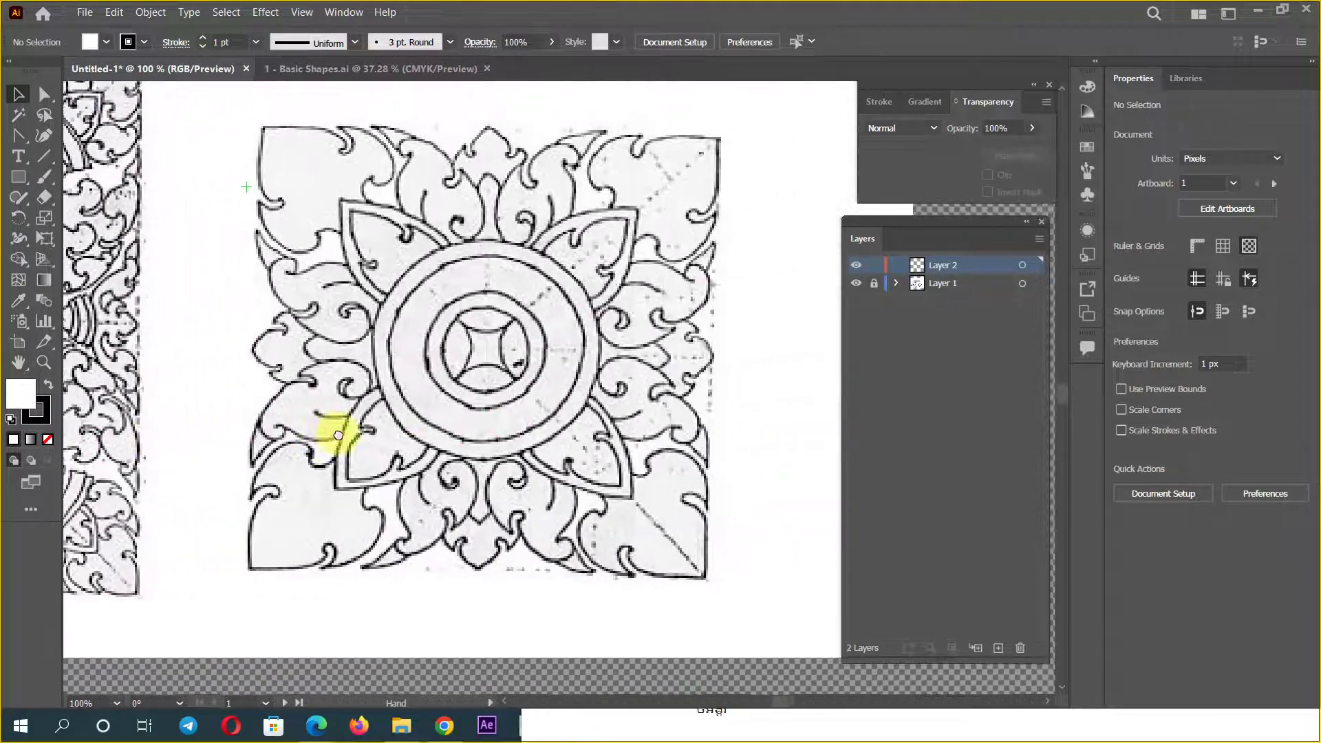
{"action": "left_click", "coordinate": [427, 435], "text": "alt"}
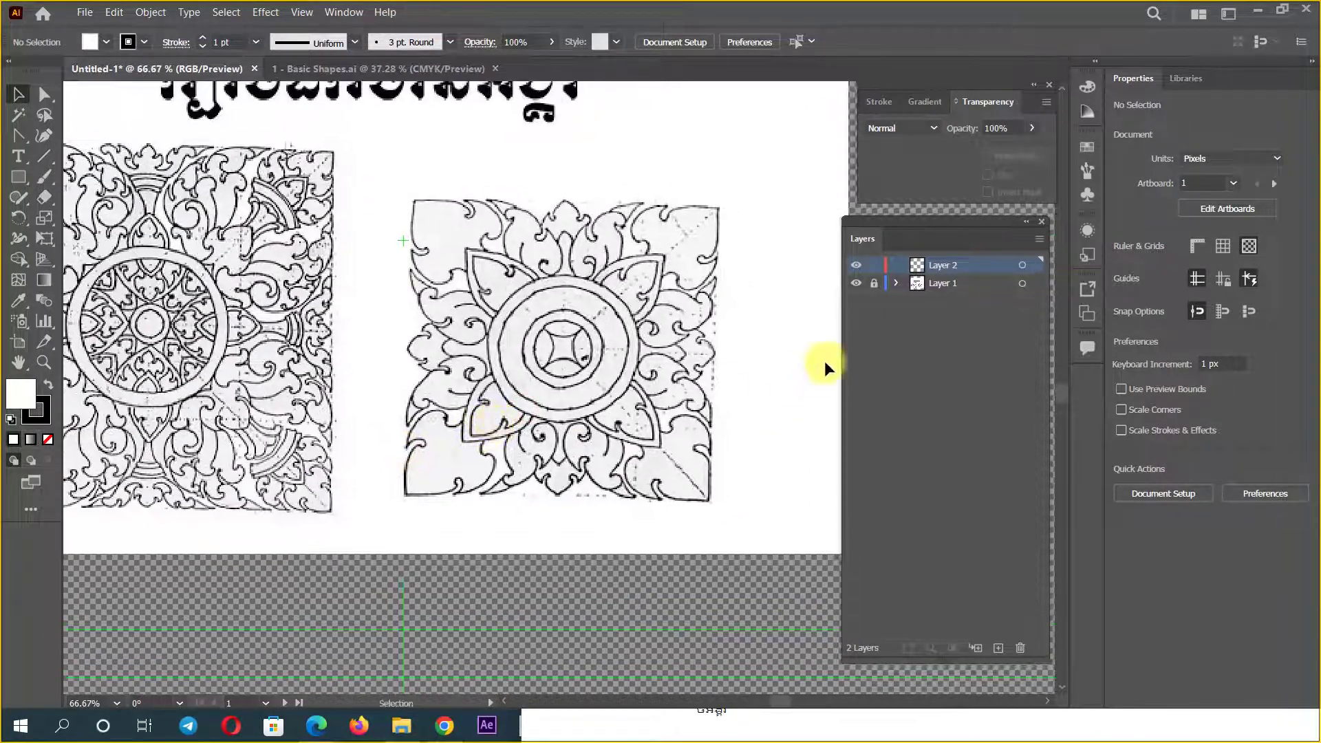
Step: Toggle Layer 1's visibility, zoom out to 50%, and show the rulers
{"action": "left_click", "coordinate": [856, 283]}
{"action": "key", "text": "ctrl+minus"}
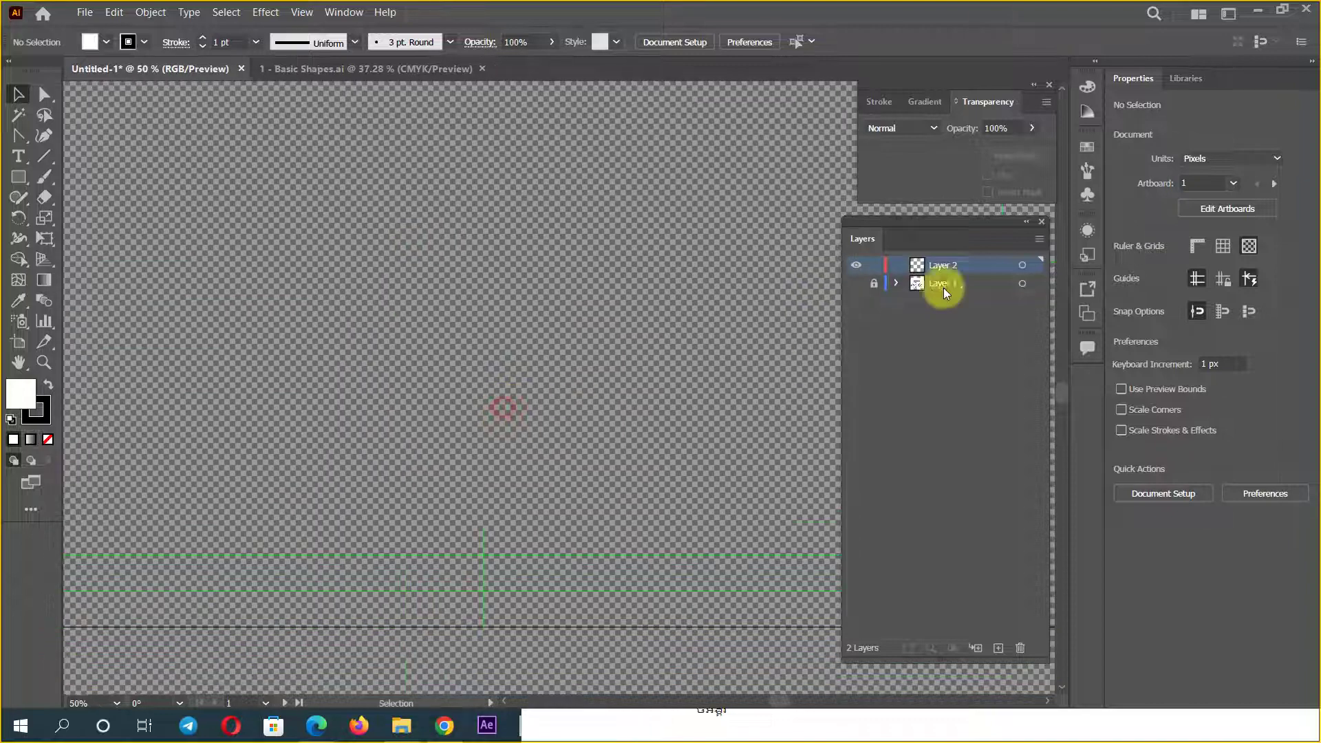
{"action": "left_click", "coordinate": [856, 283]}
{"action": "left_click_drag", "start_coordinate": [520, 307], "coordinate": [504, 381]}
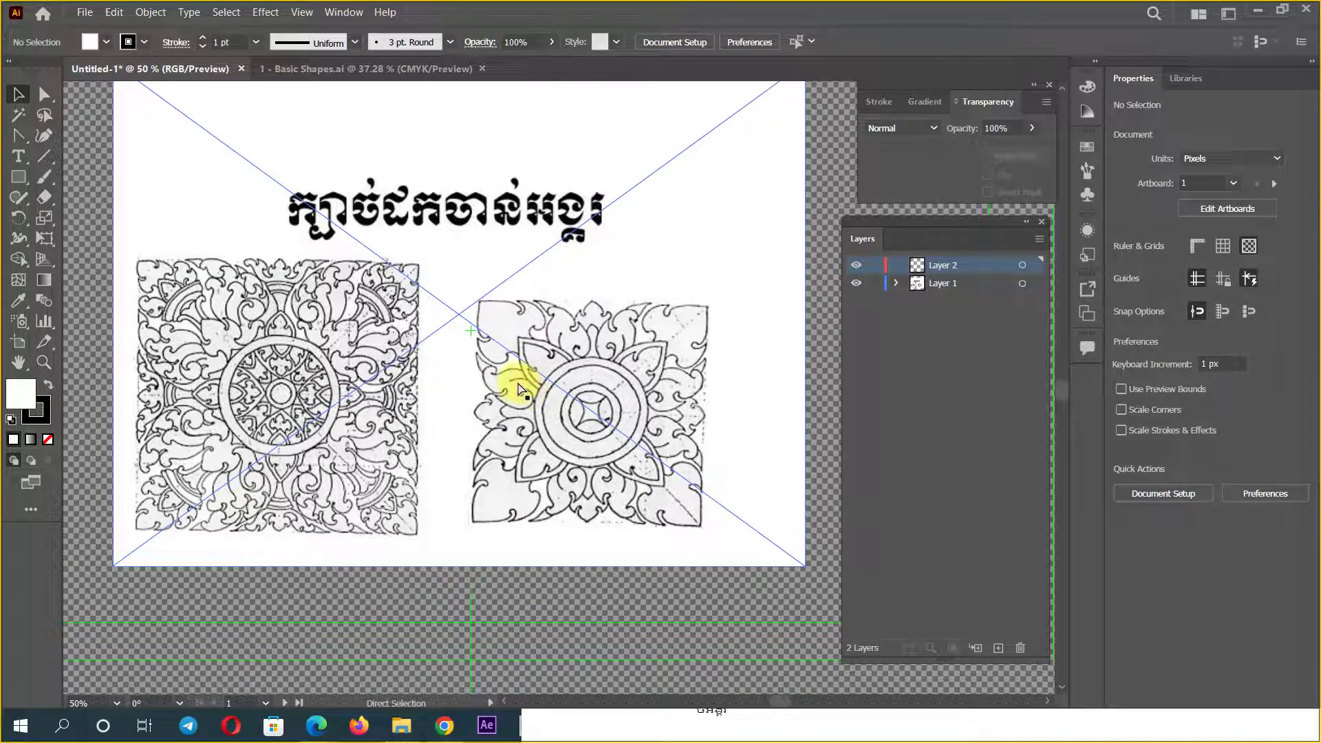
{"action": "key", "text": "ctrl+r"}
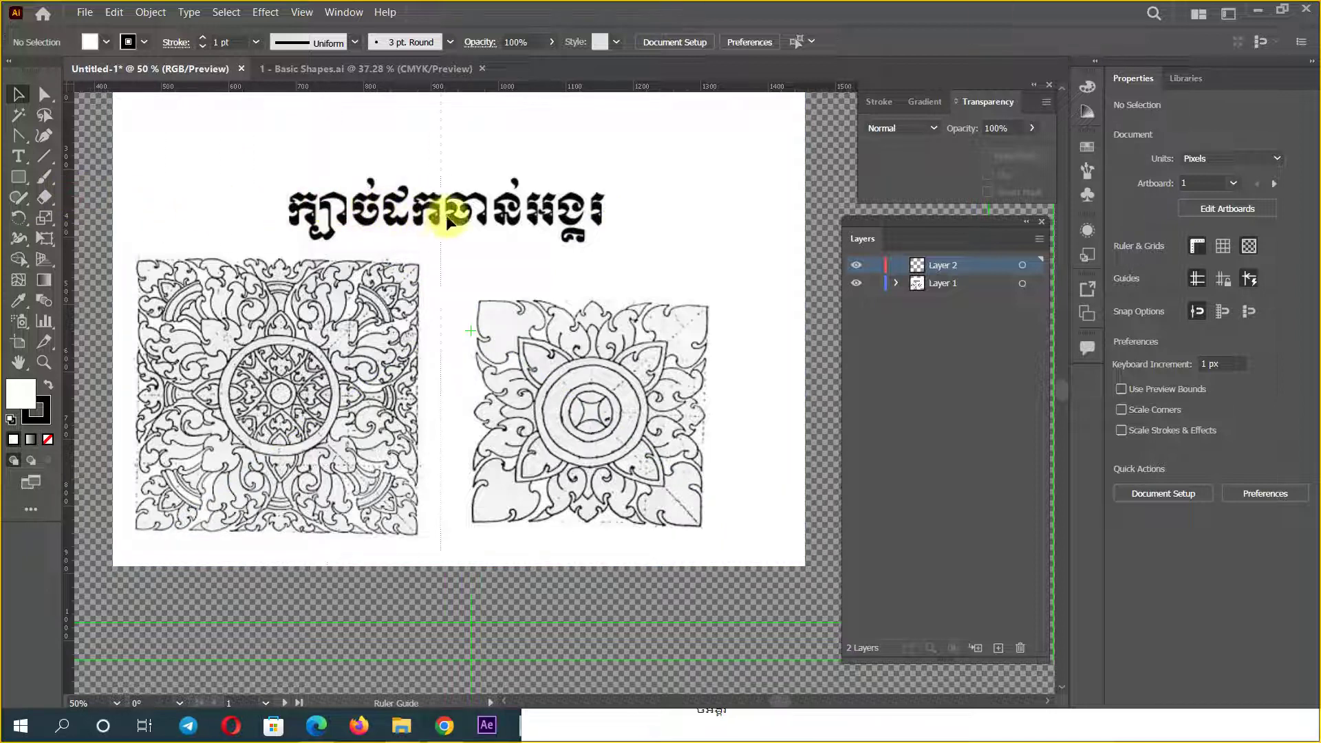
Step: Move the vertical guide onto the right ornament's centre and check the guide and image selections
{"action": "left_click_drag", "start_coordinate": [446, 215], "coordinate": [589, 246]}
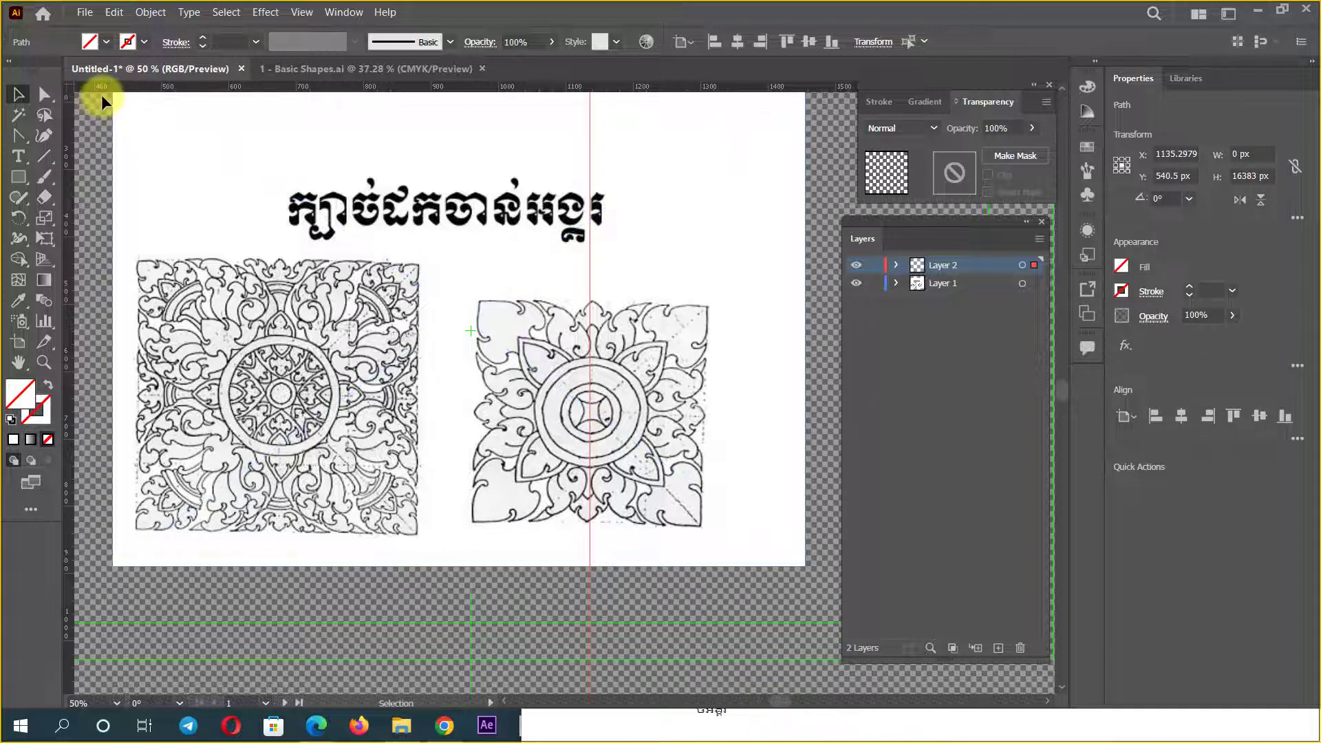
{"action": "left_click", "coordinate": [589, 409]}
{"action": "key", "text": "ctrl+a"}
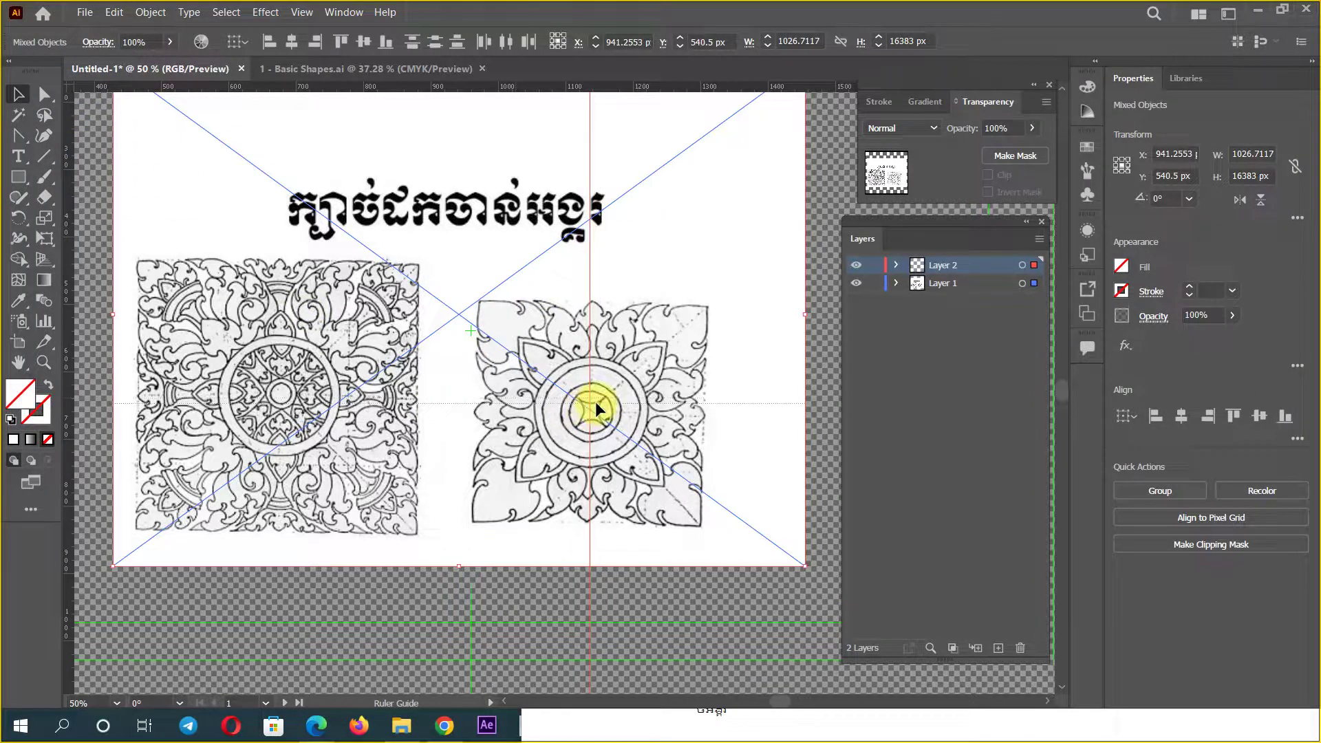
{"action": "left_click", "coordinate": [594, 404]}
{"action": "left_click", "coordinate": [639, 448]}
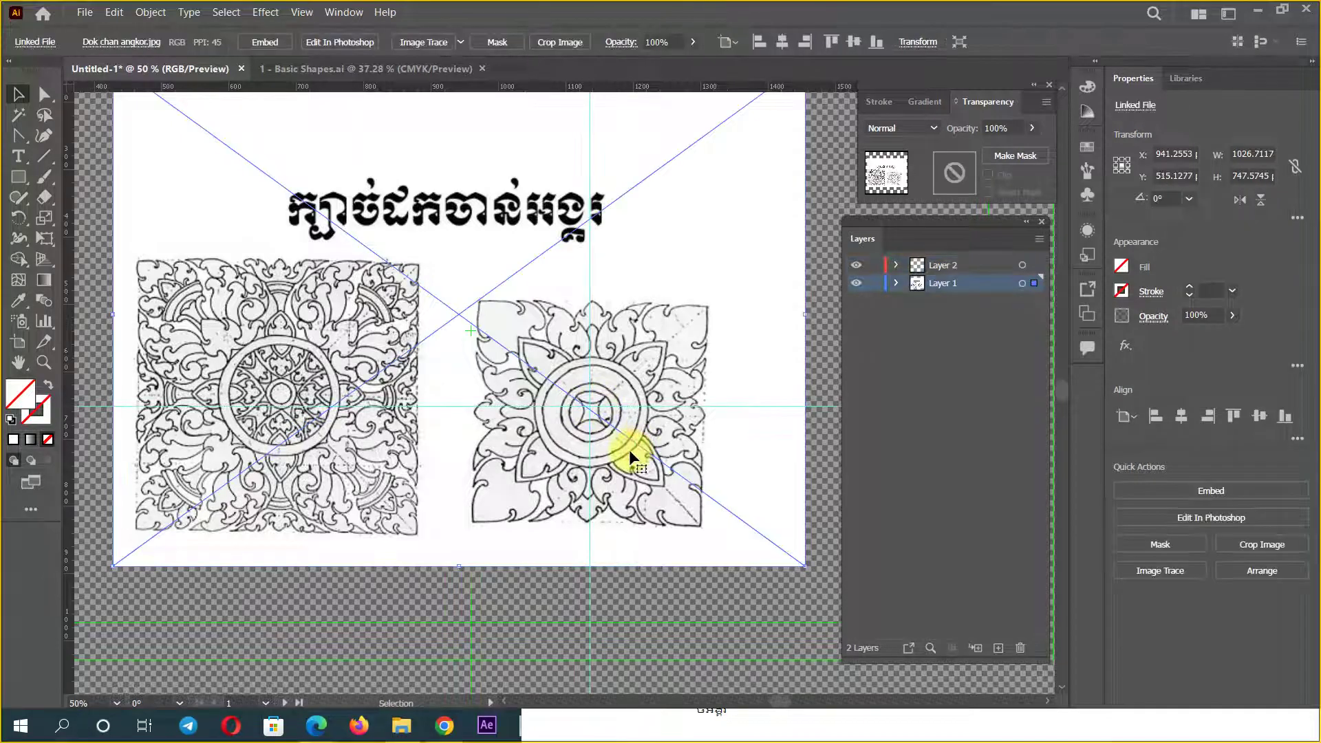
Step: Zoom in on the right ornament, deselect, and zoom back out to the artboard
{"action": "left_click", "coordinate": [645, 444]}
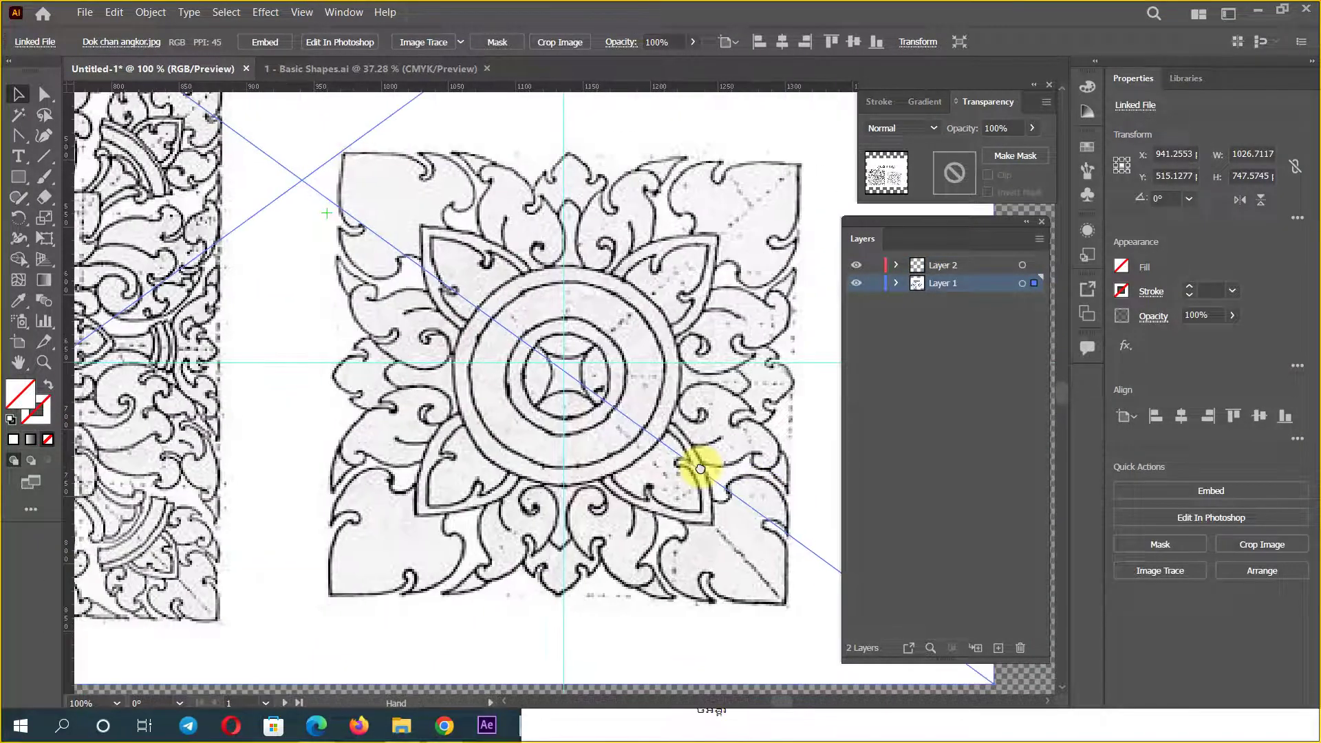
{"action": "left_click_drag", "start_coordinate": [454, 333], "coordinate": [608, 447]}
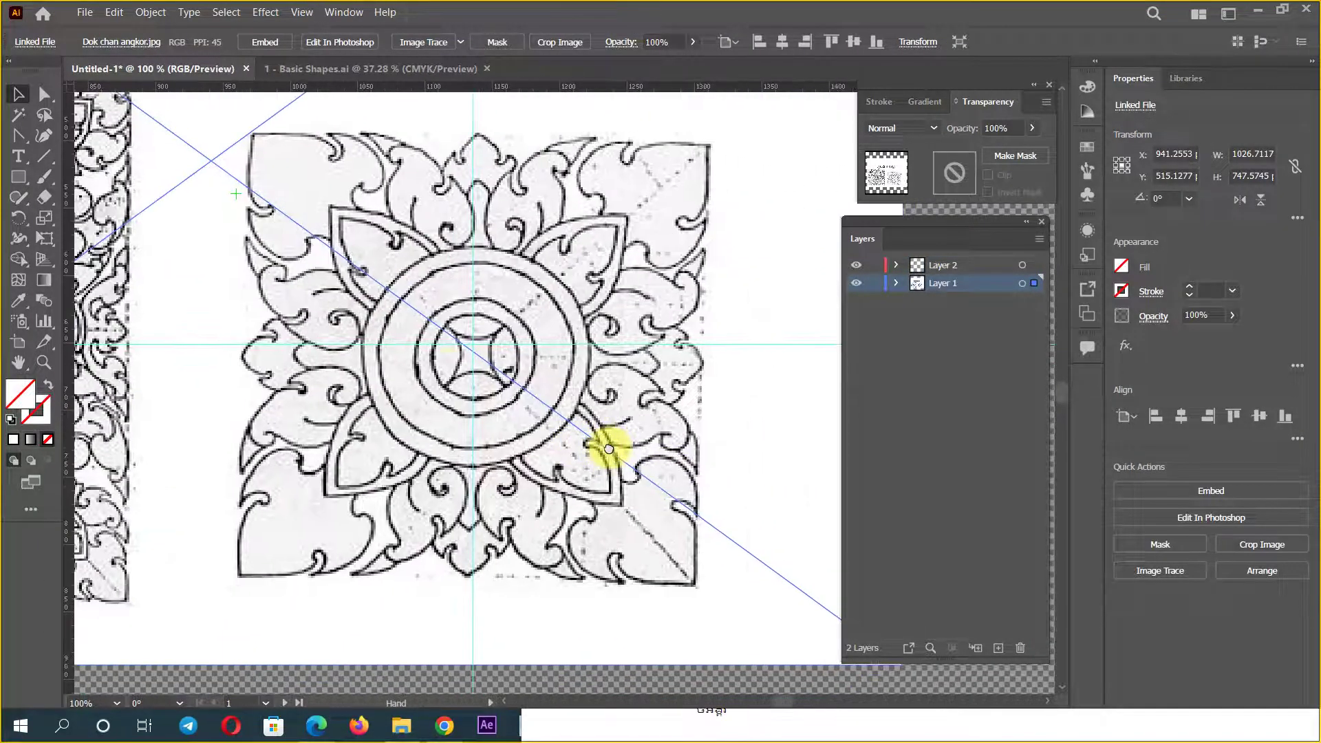
{"action": "key", "text": "ctrl+shift+a"}
{"action": "key", "text": "ctrl+minus"}
{"action": "key", "text": "ctrl+minus"}
{"action": "left_click", "coordinate": [515, 352], "text": "alt"}
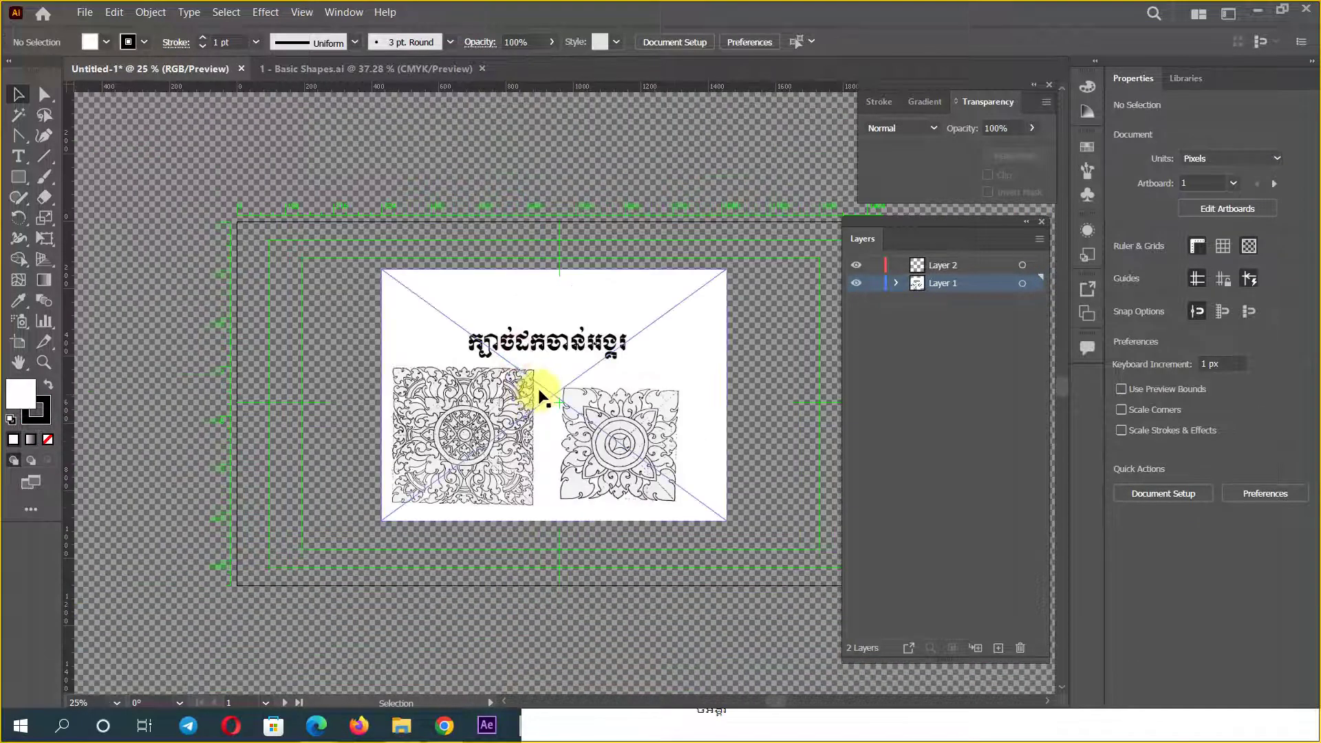
{"action": "left_click_drag", "start_coordinate": [540, 385], "coordinate": [383, 363]}
Step: Pull out a new vertical guide and place a horizontal guide through the ornament
{"action": "mouse_move", "coordinate": [70, 200]}
{"action": "left_mouse_down"}
{"action": "mouse_move", "coordinate": [362, 201]}
{"action": "mouse_move", "coordinate": [493, 439]}
{"action": "left_mouse_up"}
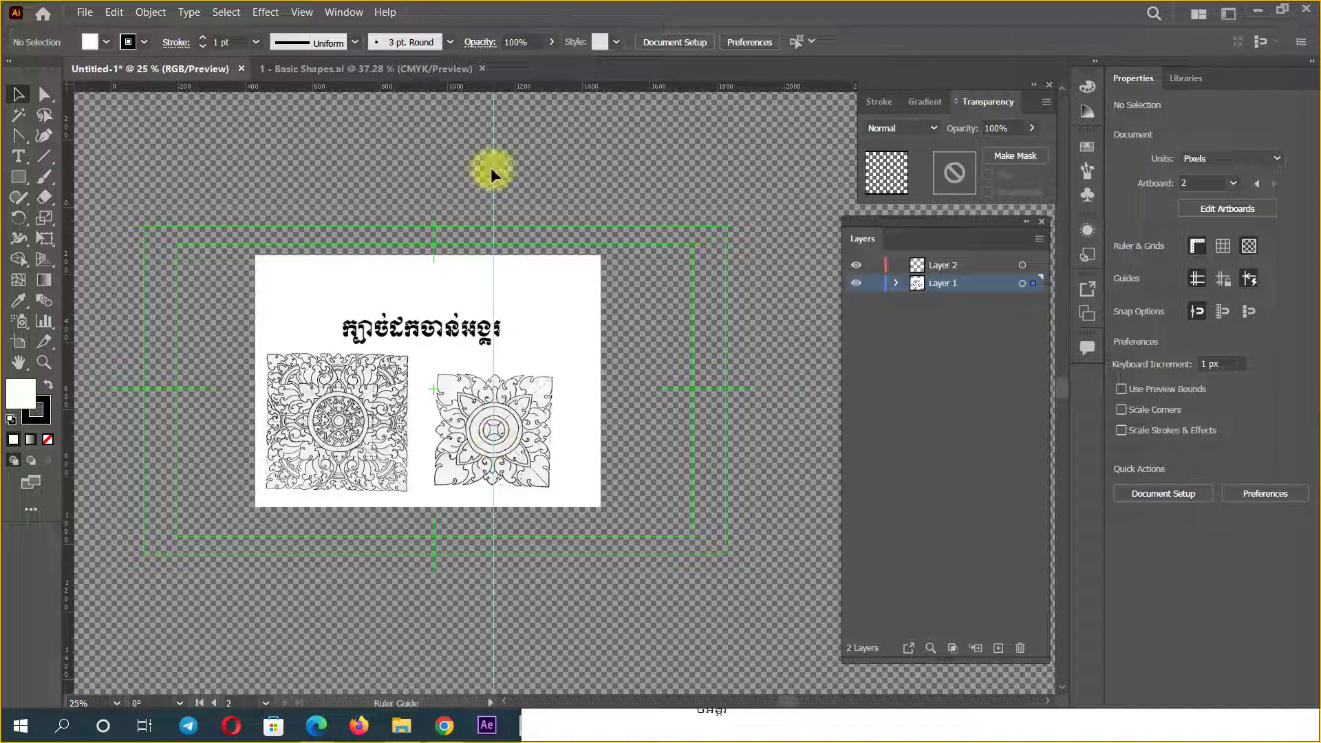
{"action": "left_click_drag", "start_coordinate": [520, 86], "coordinate": [509, 394]}
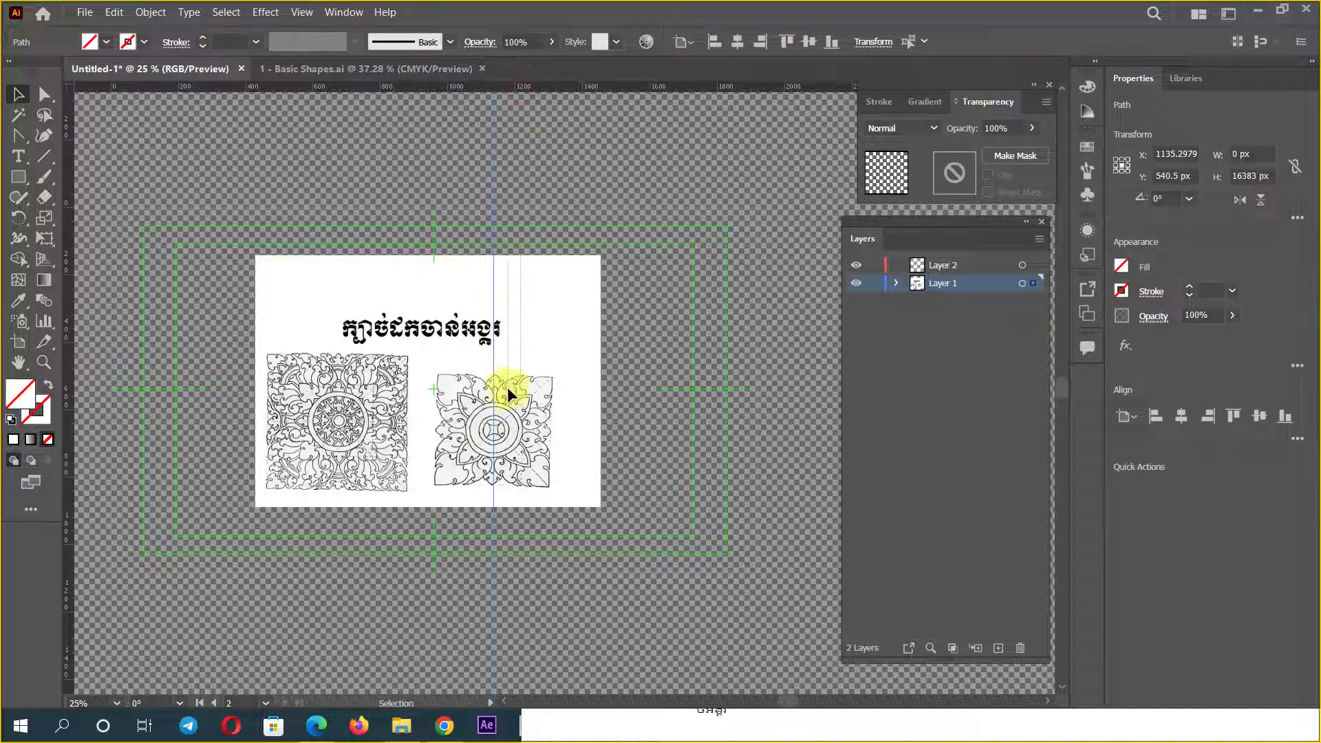
{"action": "left_click_drag", "start_coordinate": [538, 126], "coordinate": [543, 88]}
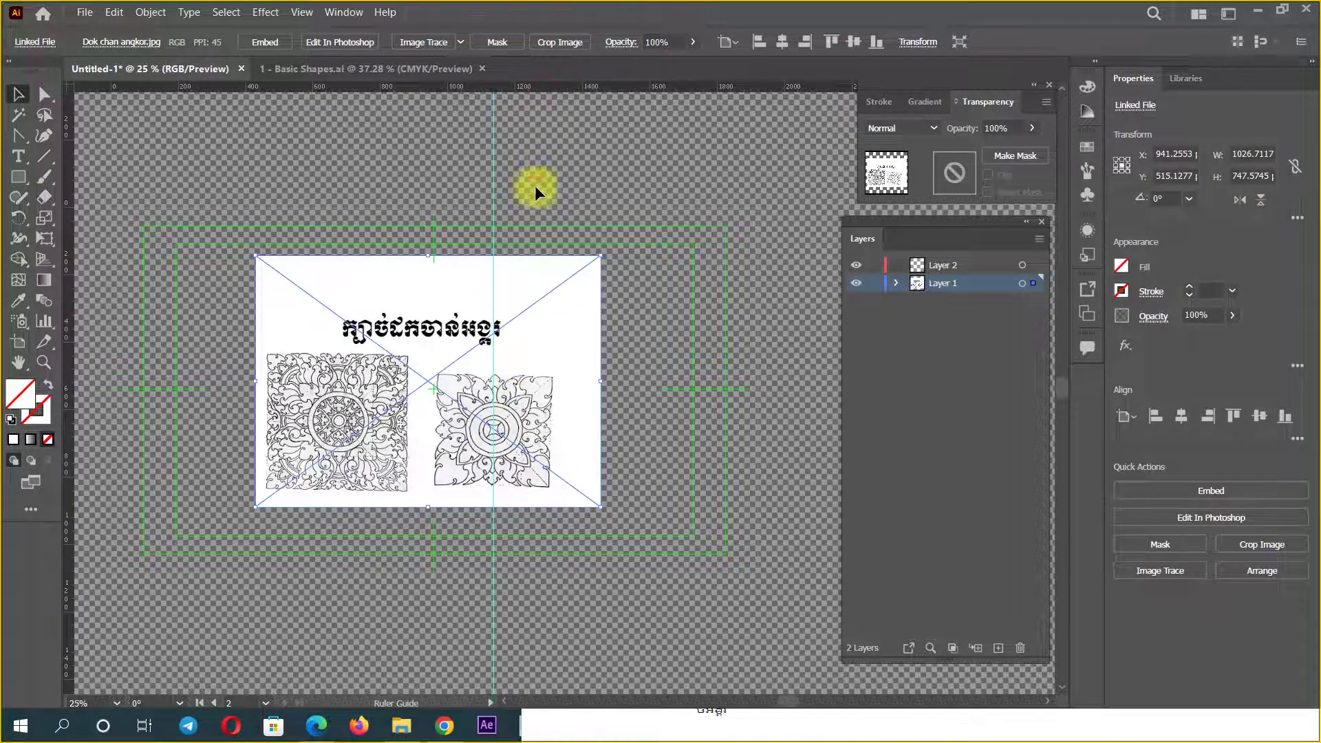
{"action": "left_click_drag", "start_coordinate": [522, 405], "coordinate": [523, 404]}
{"action": "left_click", "coordinate": [699, 336]}
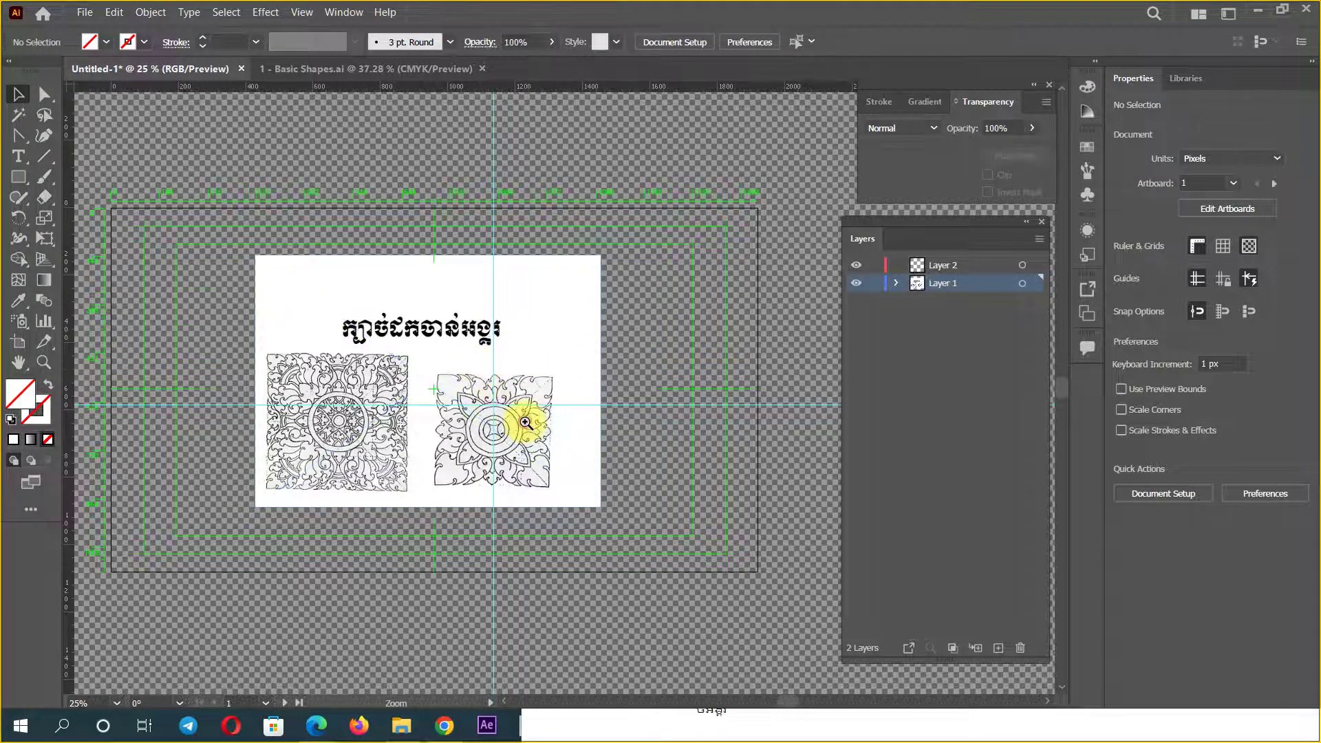
Step: Centre the view on the right ornament and select the placed reference image
{"action": "scroll", "coordinate": [525, 421], "scroll_direction": "up", "scroll_amount": 2}
{"action": "scroll", "coordinate": [539, 401], "scroll_direction": "up", "scroll_amount": 1}
{"action": "left_click_drag", "start_coordinate": [567, 423], "coordinate": [538, 432]}
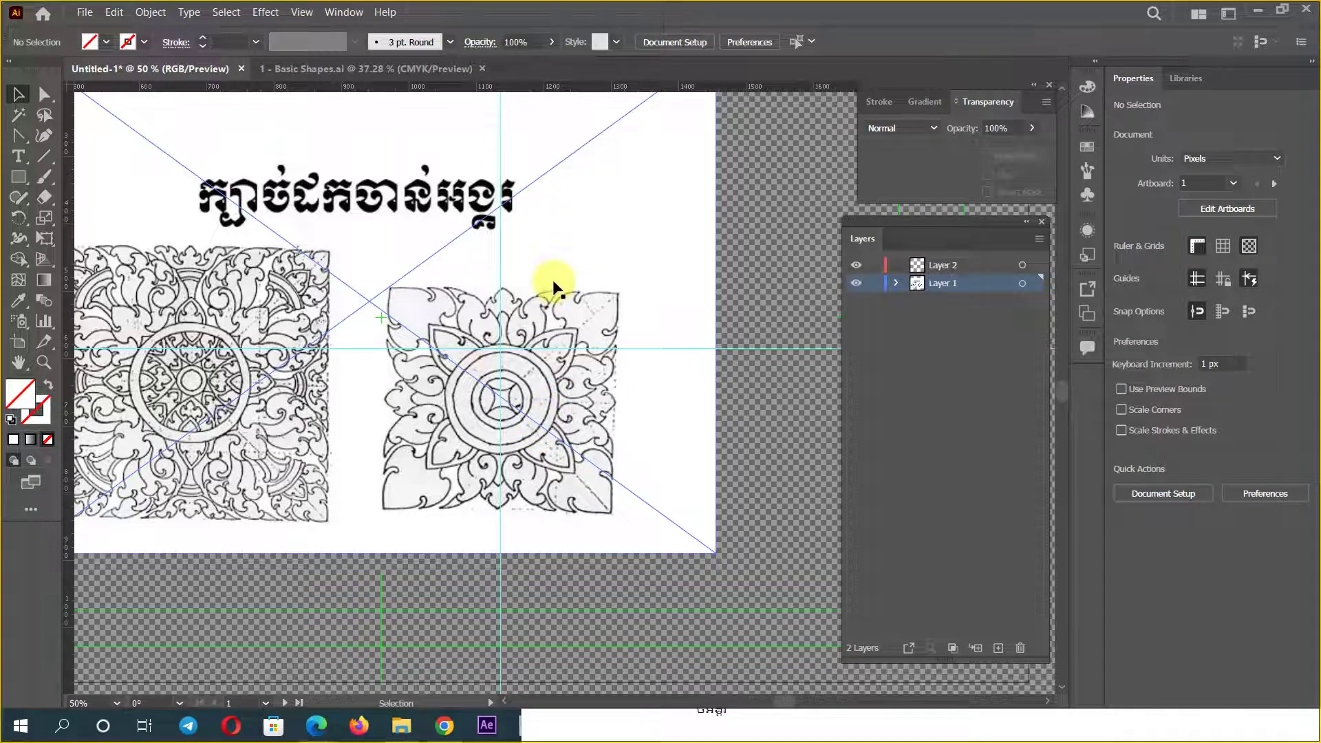
{"action": "left_click", "coordinate": [578, 304]}
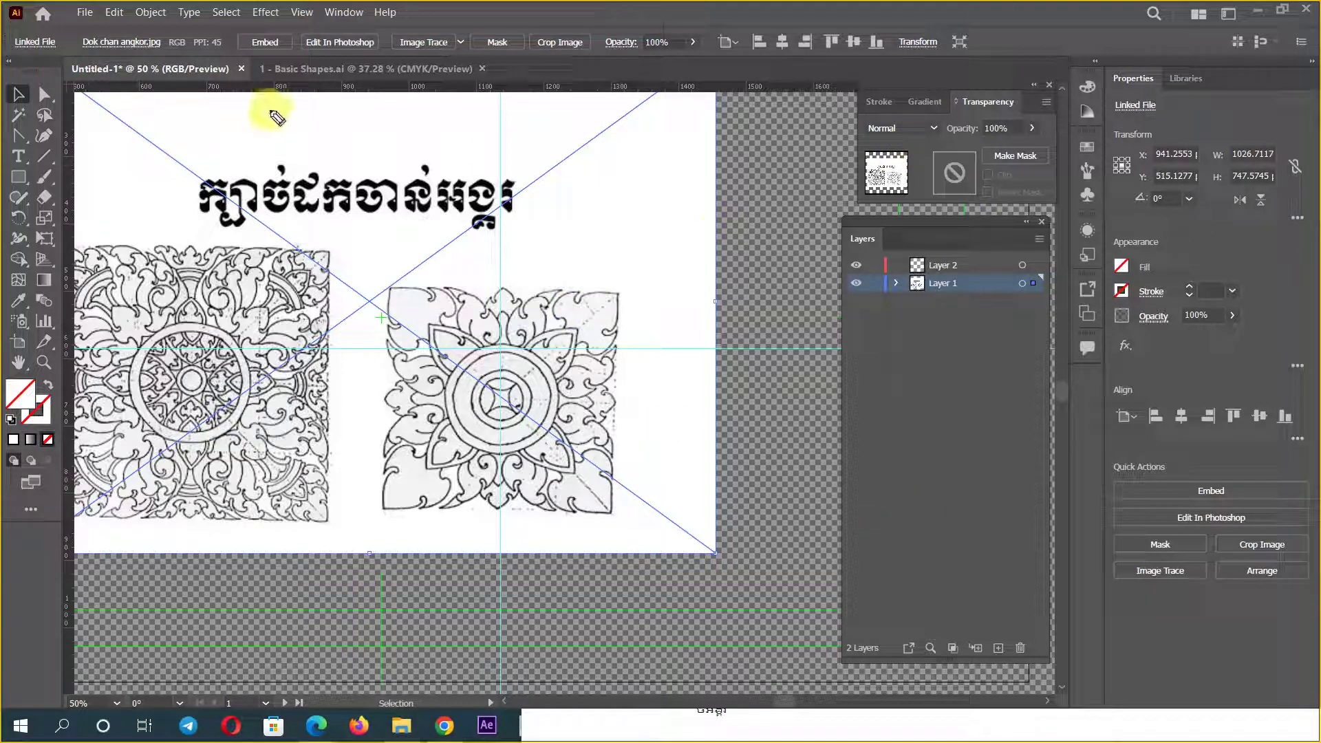
{"action": "mouse_move", "coordinate": [96, 95]}
{"action": "left_mouse_down"}
{"action": "mouse_move", "coordinate": [527, 89]}
{"action": "mouse_move", "coordinate": [75, 85]}
{"action": "left_mouse_up"}
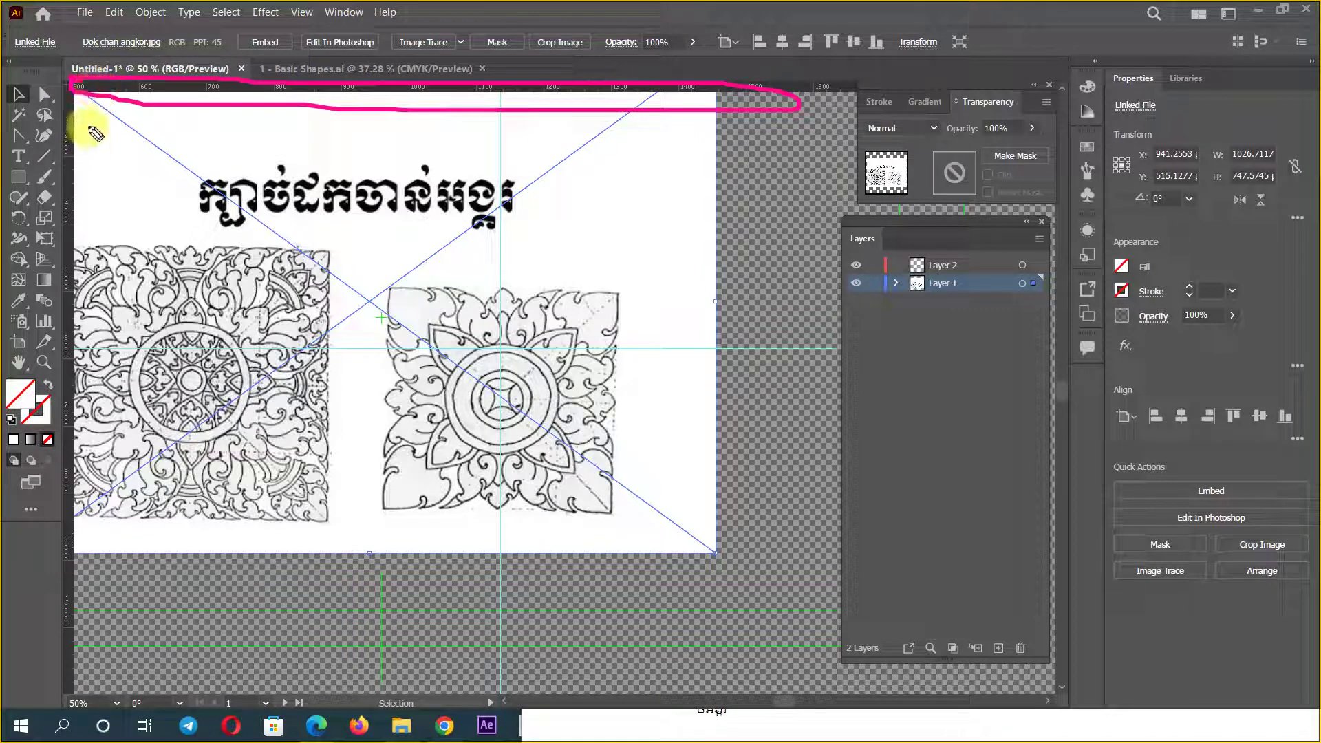
{"action": "left_click_drag", "start_coordinate": [69, 270], "coordinate": [148, 277]}
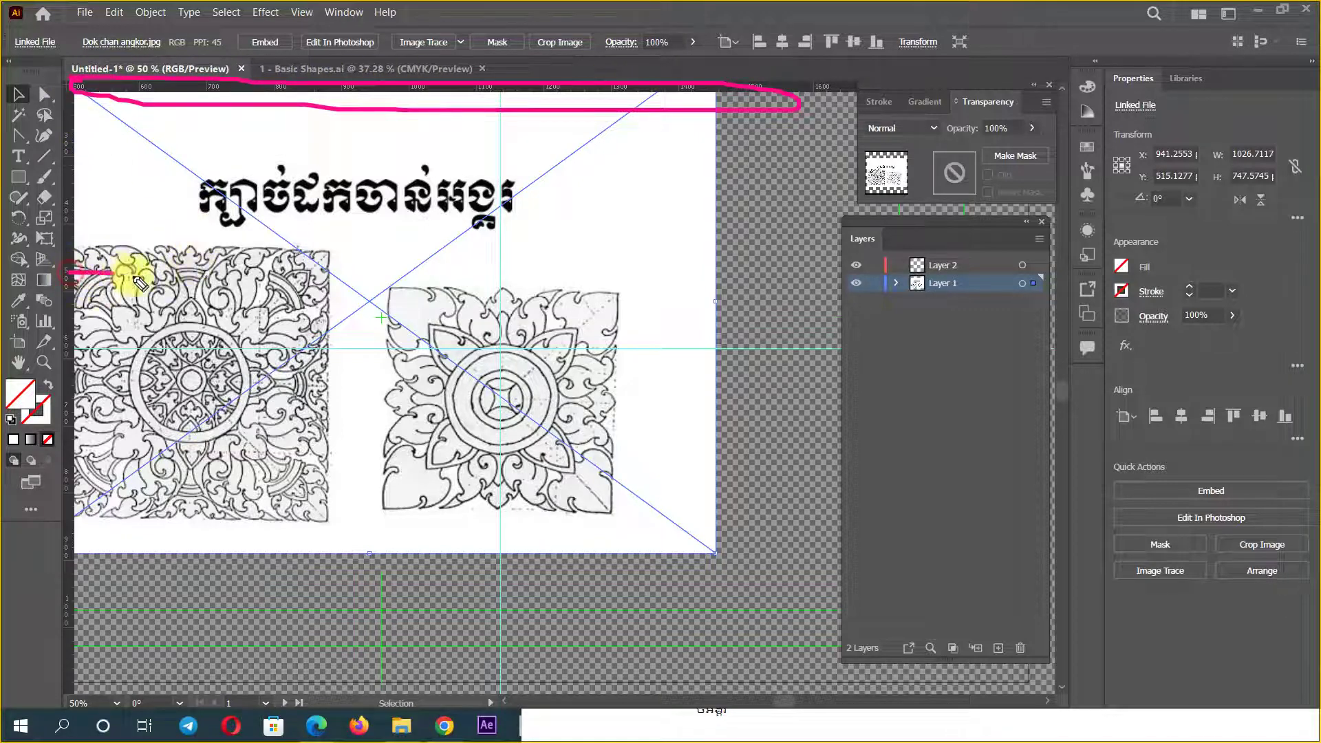
{"action": "left_click_drag", "start_coordinate": [75, 260], "coordinate": [70, 291]}
{"action": "left_click_drag", "start_coordinate": [492, 256], "coordinate": [493, 286]}
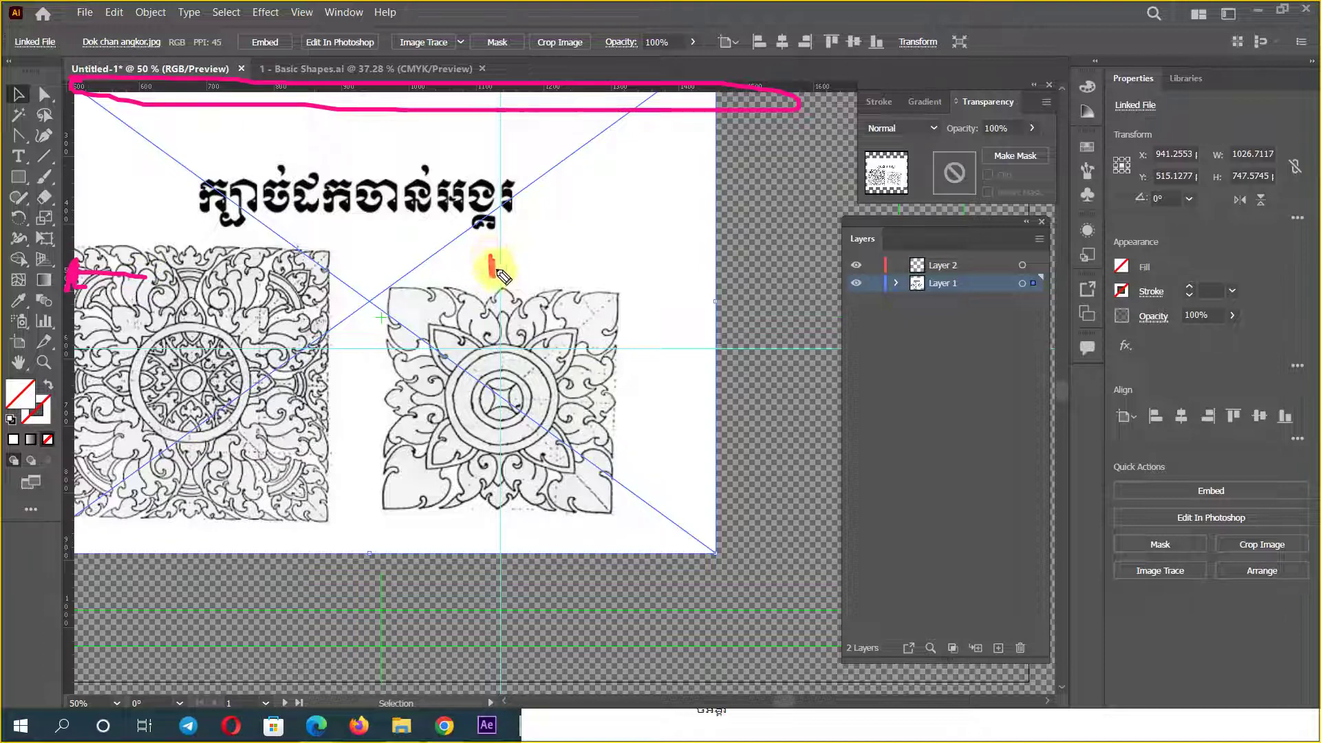
{"action": "left_click_drag", "start_coordinate": [495, 75], "coordinate": [498, 133]}
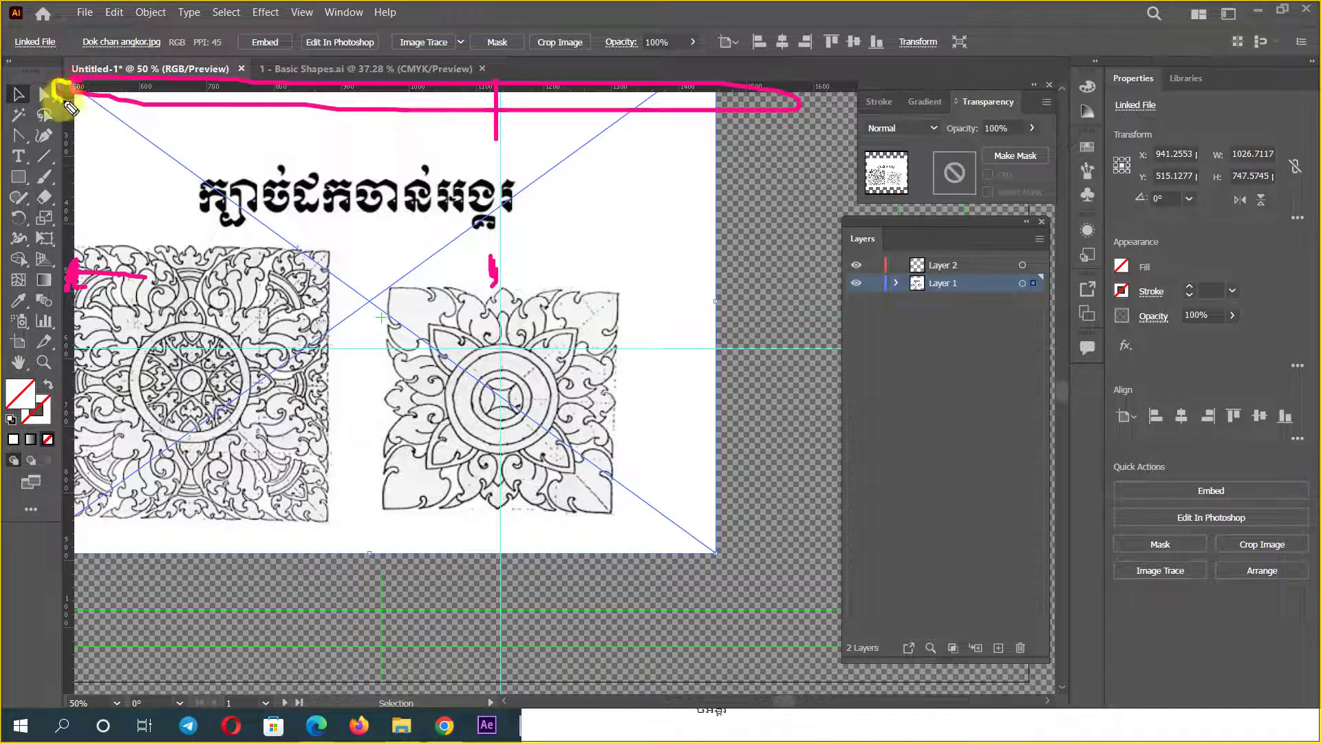
{"action": "left_click_drag", "start_coordinate": [48, 66], "coordinate": [63, 84]}
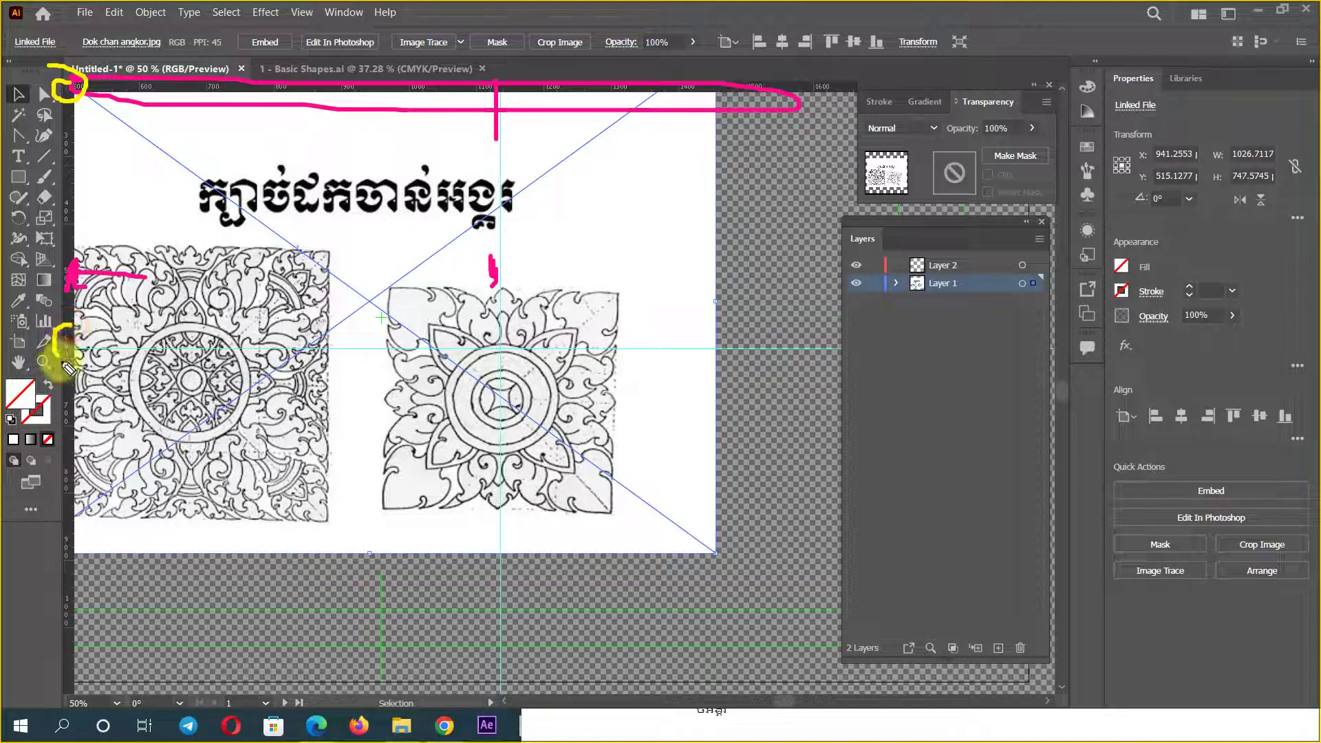
{"action": "mouse_move", "coordinate": [82, 322]}
{"action": "left_mouse_down"}
{"action": "mouse_move", "coordinate": [310, 346]}
{"action": "mouse_move", "coordinate": [649, 346]}
{"action": "left_mouse_up"}
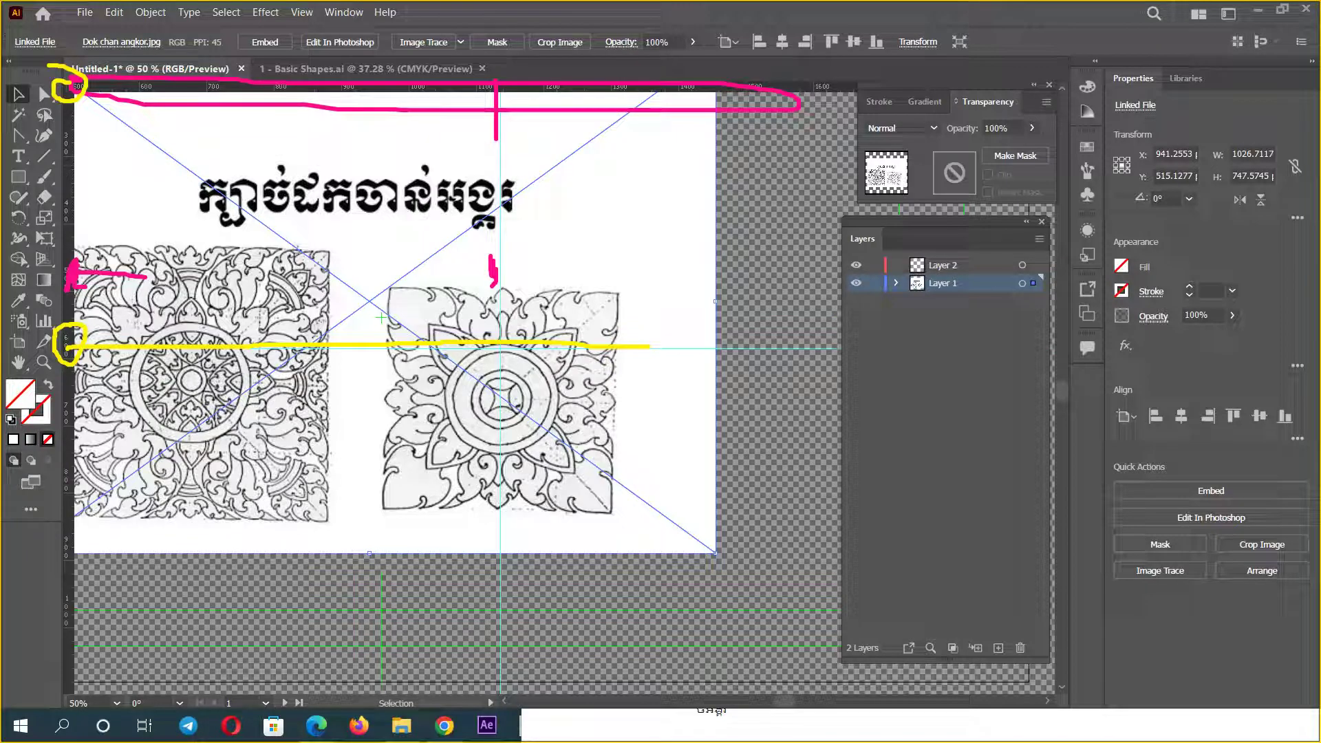
{"action": "key", "text": "Escape"}
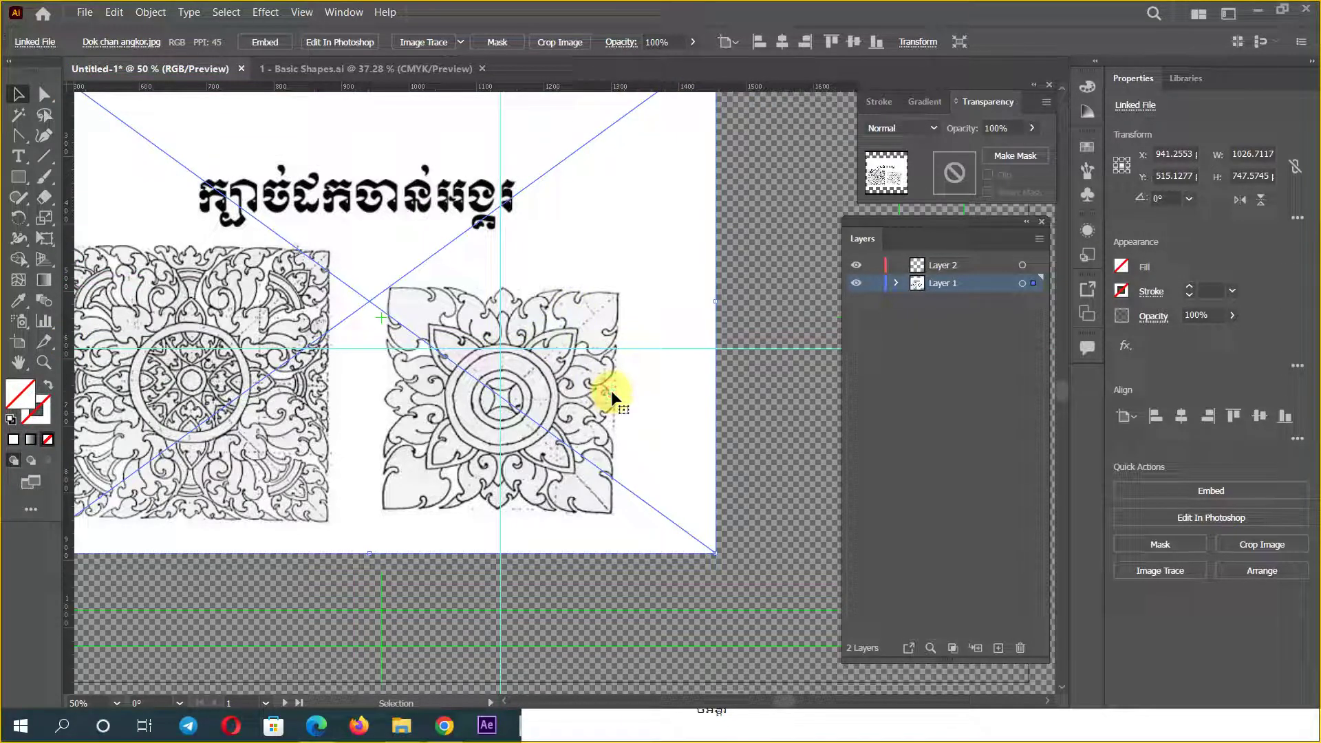
Step: Zoom in and drag the image up so the ornament centre meets the guide crossing
{"action": "key", "text": "ctrl+t"}
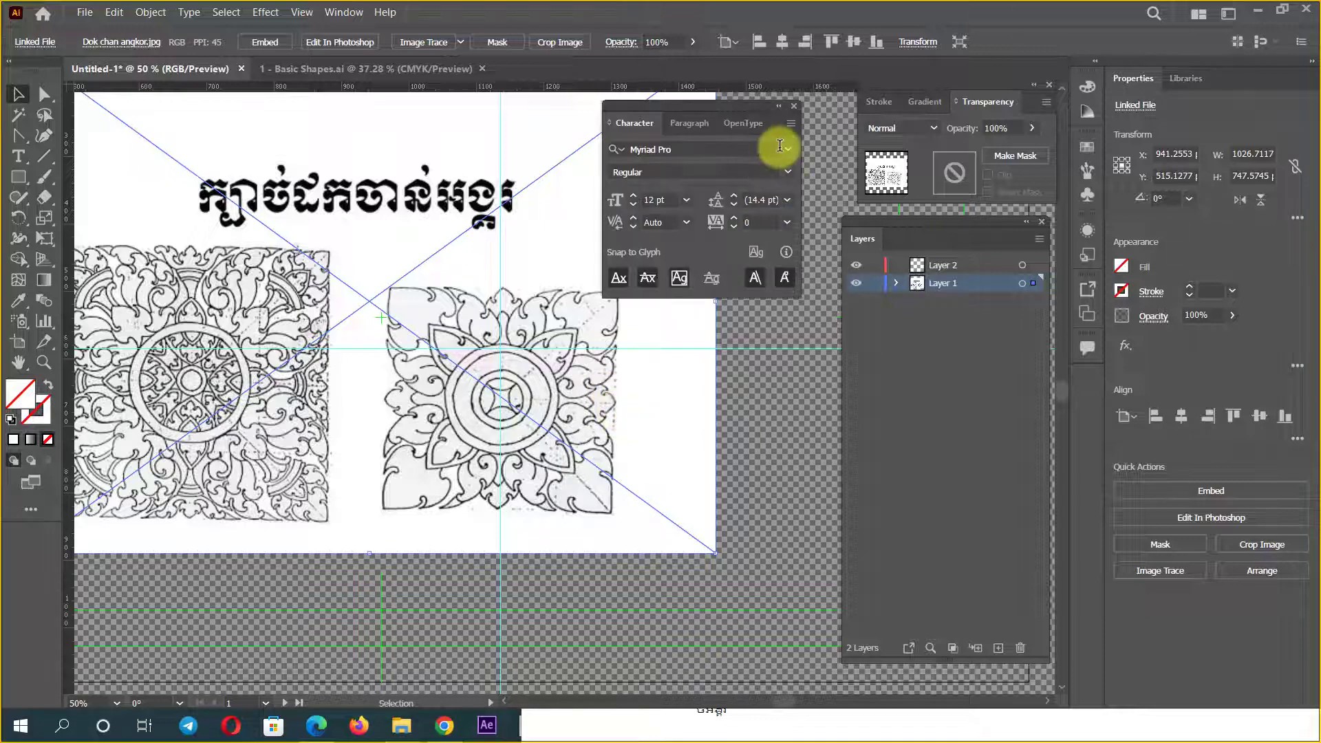
{"action": "left_click", "coordinate": [793, 107]}
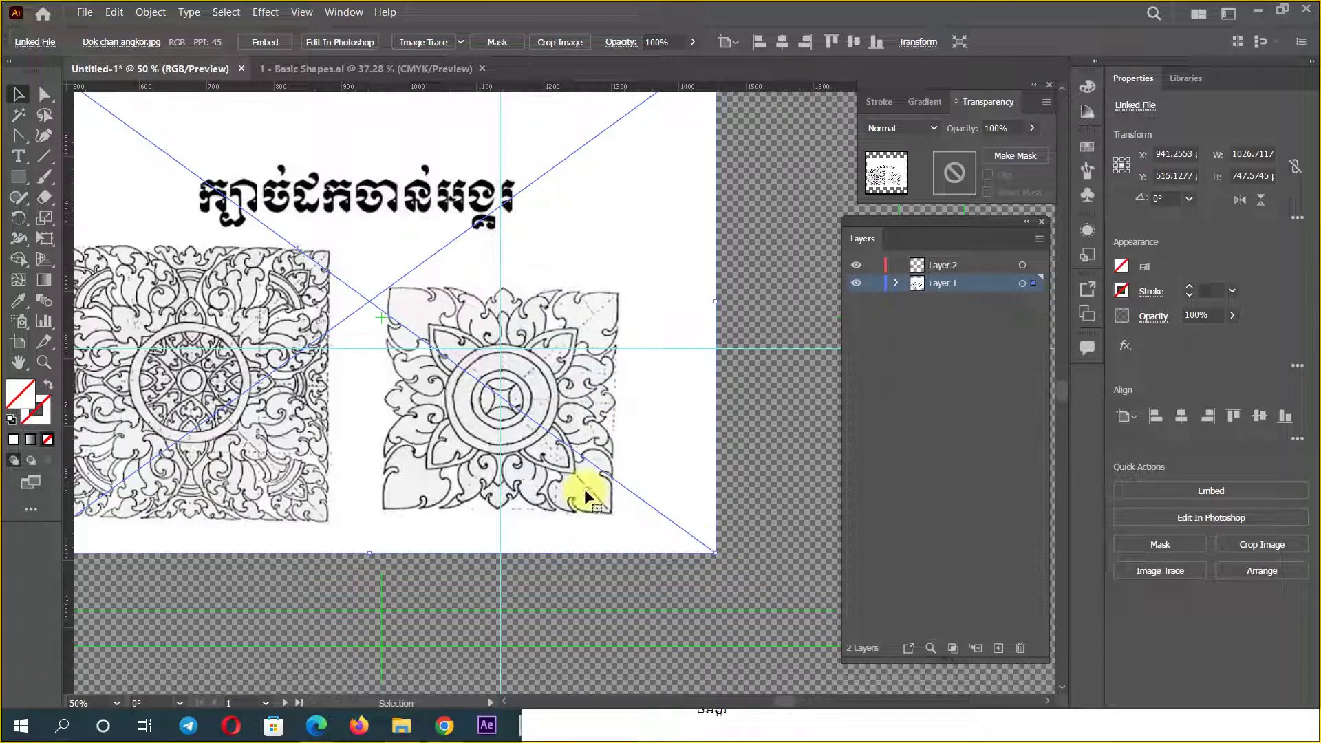
{"action": "left_click", "coordinate": [523, 443], "text": "ctrl"}
{"action": "left_click", "coordinate": [507, 480], "text": "ctrl"}
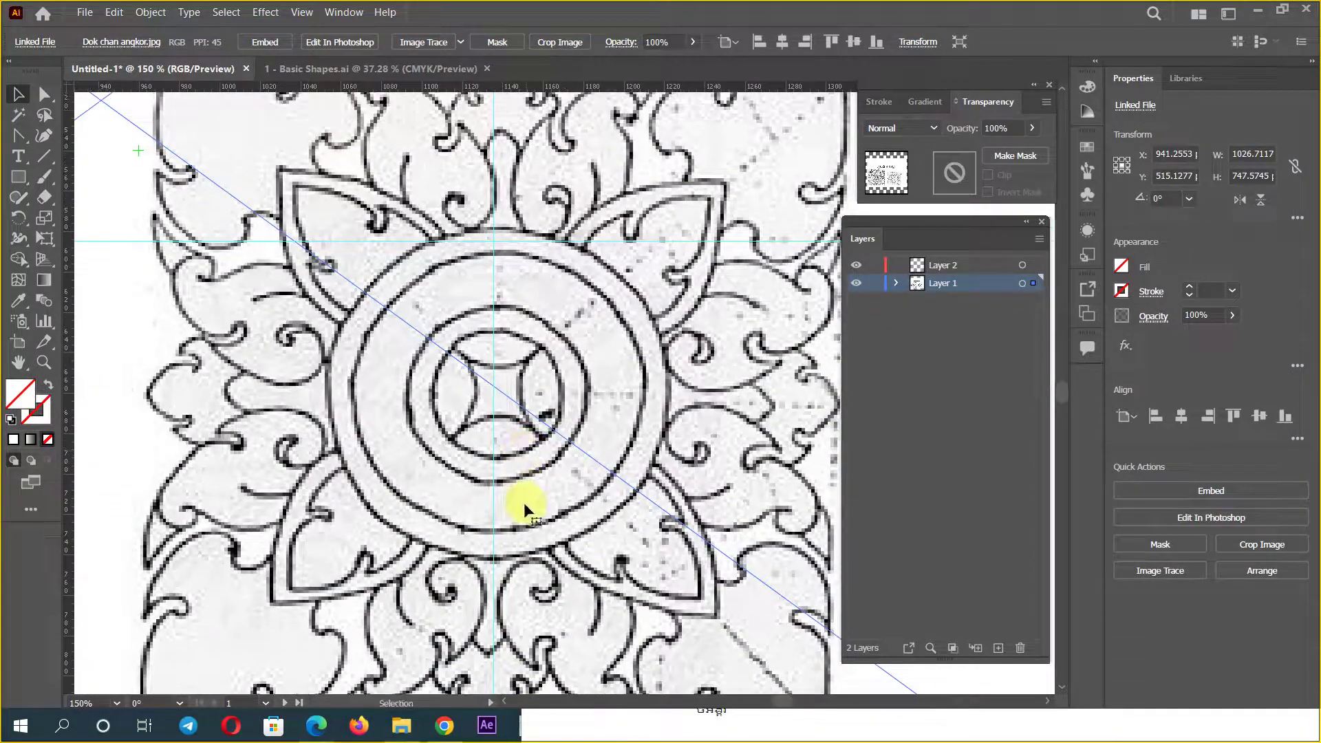
{"action": "left_click_drag", "start_coordinate": [524, 503], "coordinate": [525, 472]}
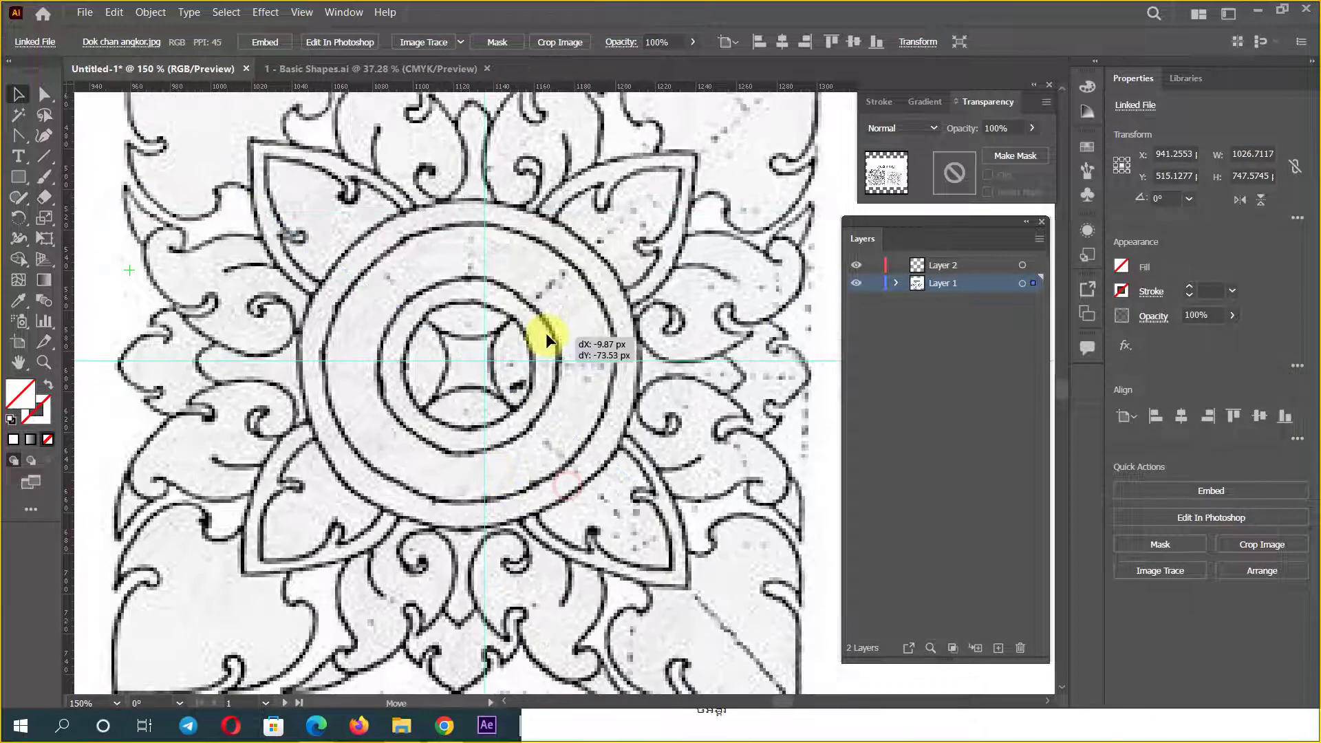
{"action": "left_click_drag", "start_coordinate": [561, 414], "coordinate": [561, 335]}
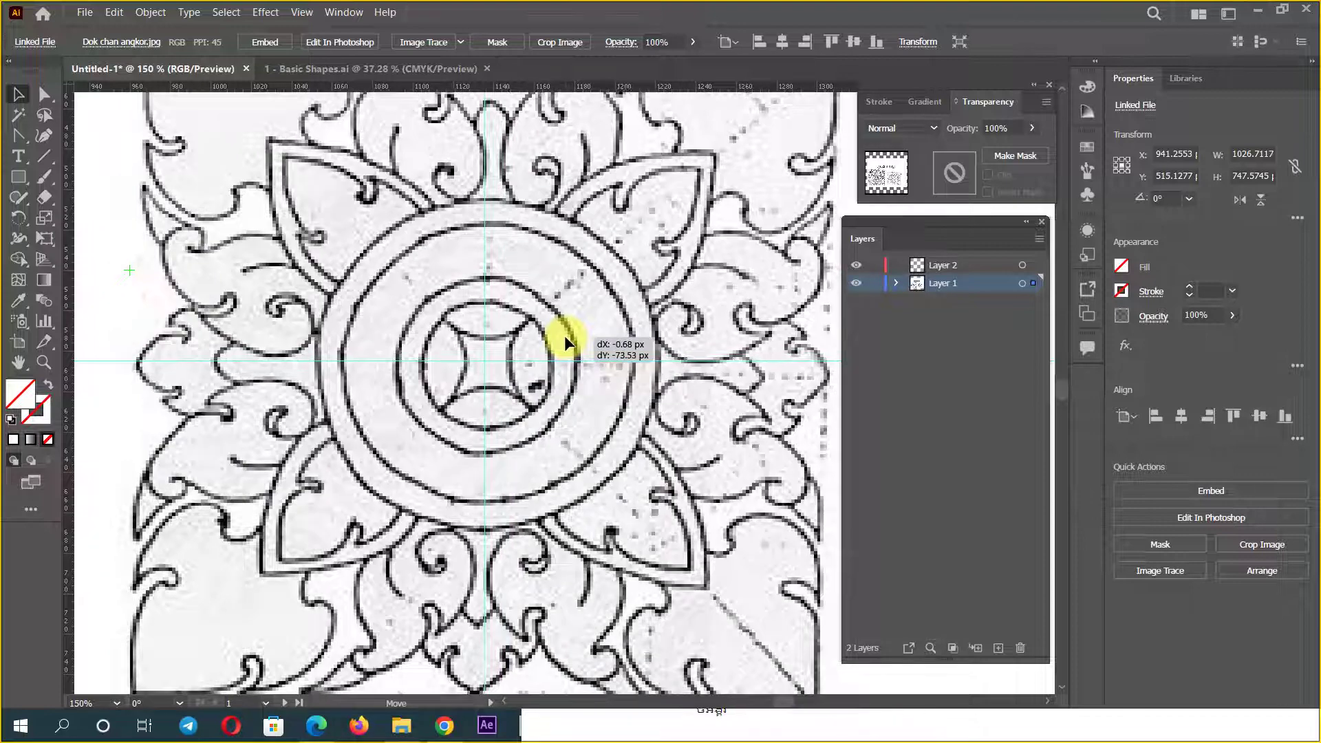
{"action": "left_click_drag", "start_coordinate": [561, 336], "coordinate": [561, 337]}
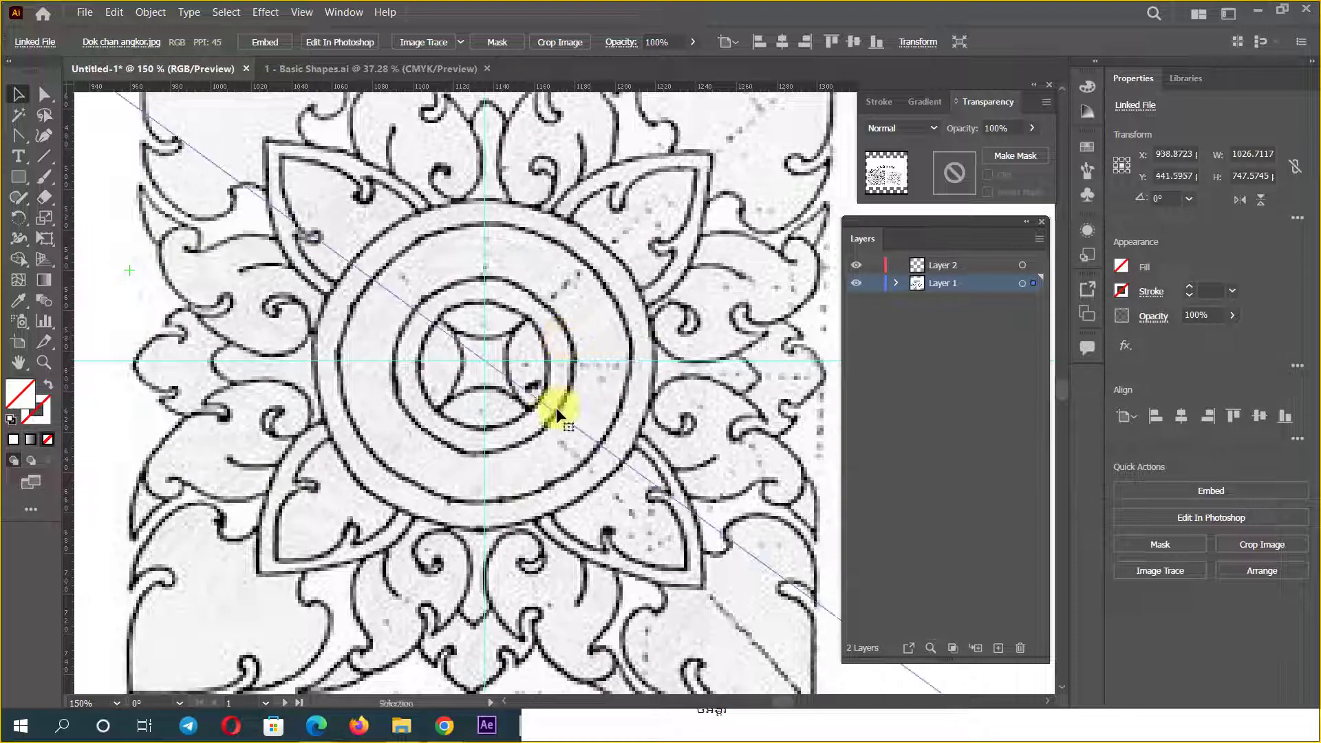
Step: Zoom back out, stretch the reference image slightly wider, and zoom out further
{"action": "left_click", "coordinate": [507, 377], "text": "alt"}
{"action": "left_click", "coordinate": [507, 376], "text": "alt"}
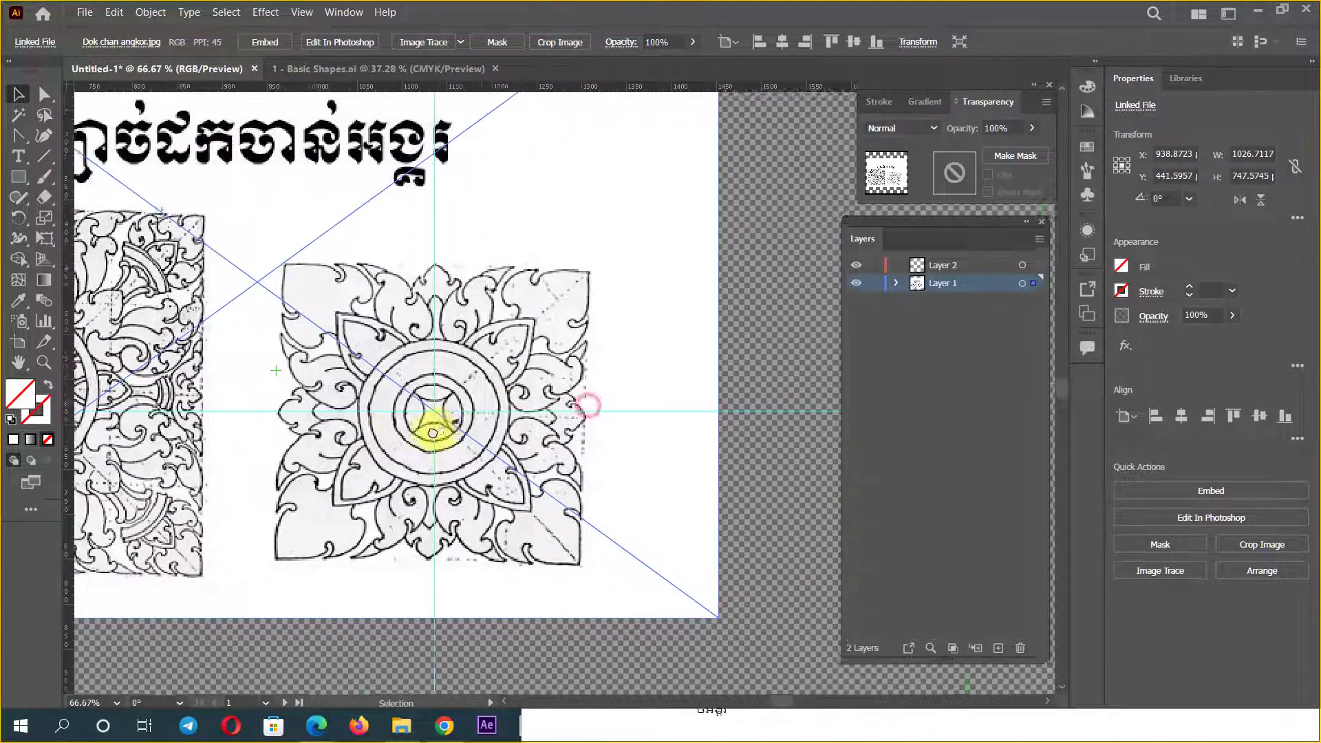
{"action": "key", "text": "ctrl+t"}
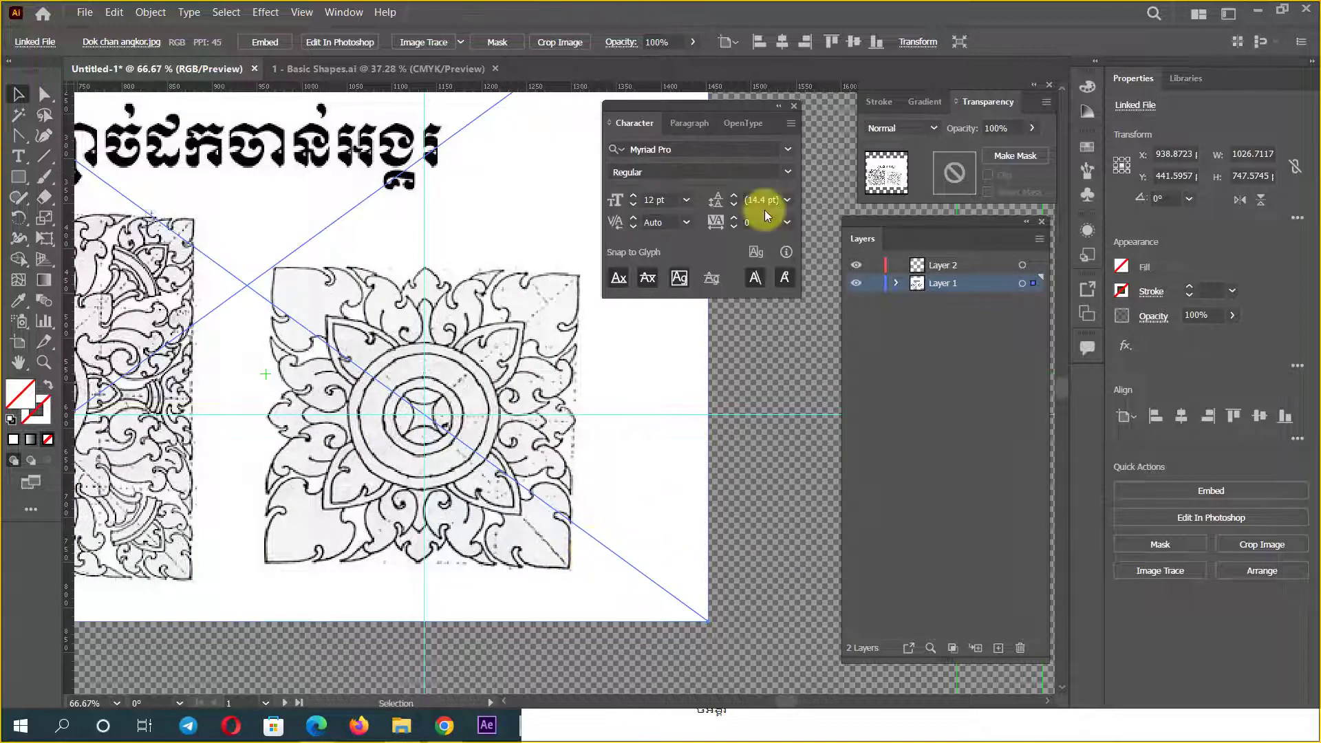
{"action": "left_click", "coordinate": [798, 104]}
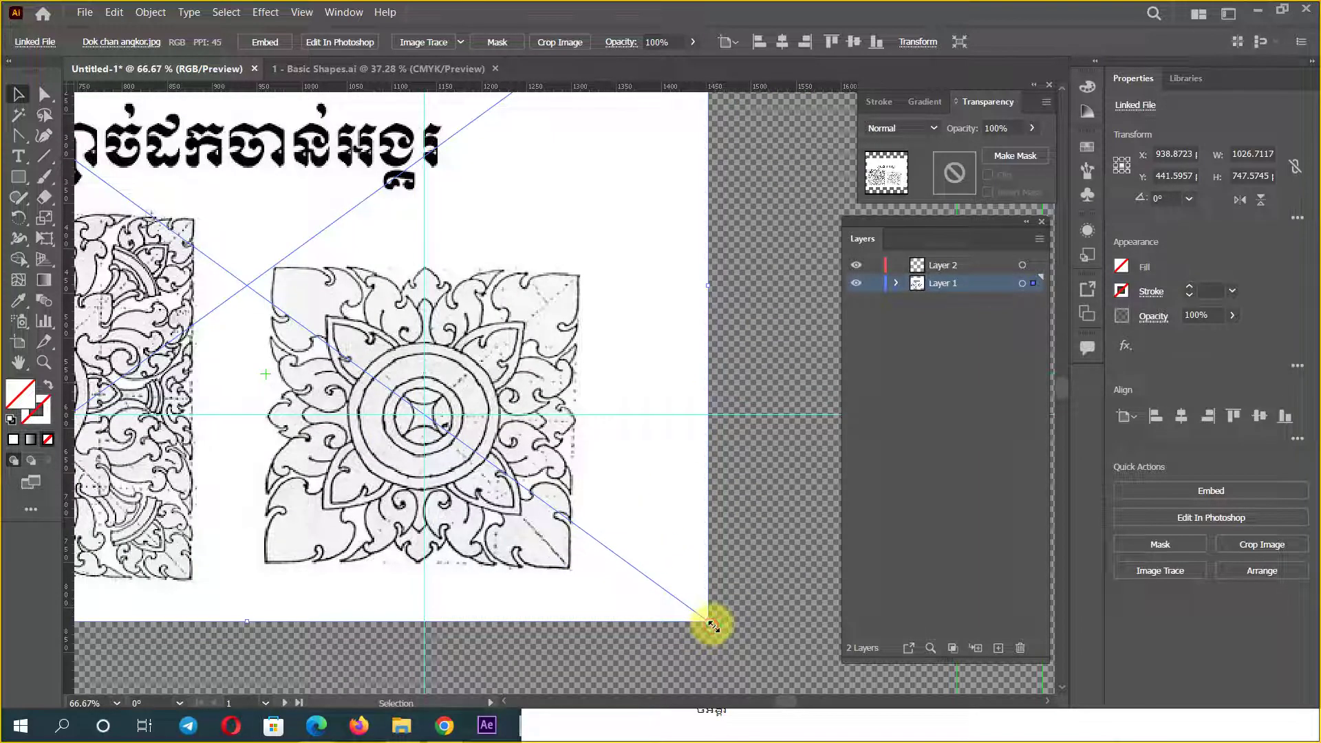
{"action": "left_click_drag", "start_coordinate": [706, 629], "coordinate": [705, 628]}
{"action": "key", "text": "ctrl+minus"}
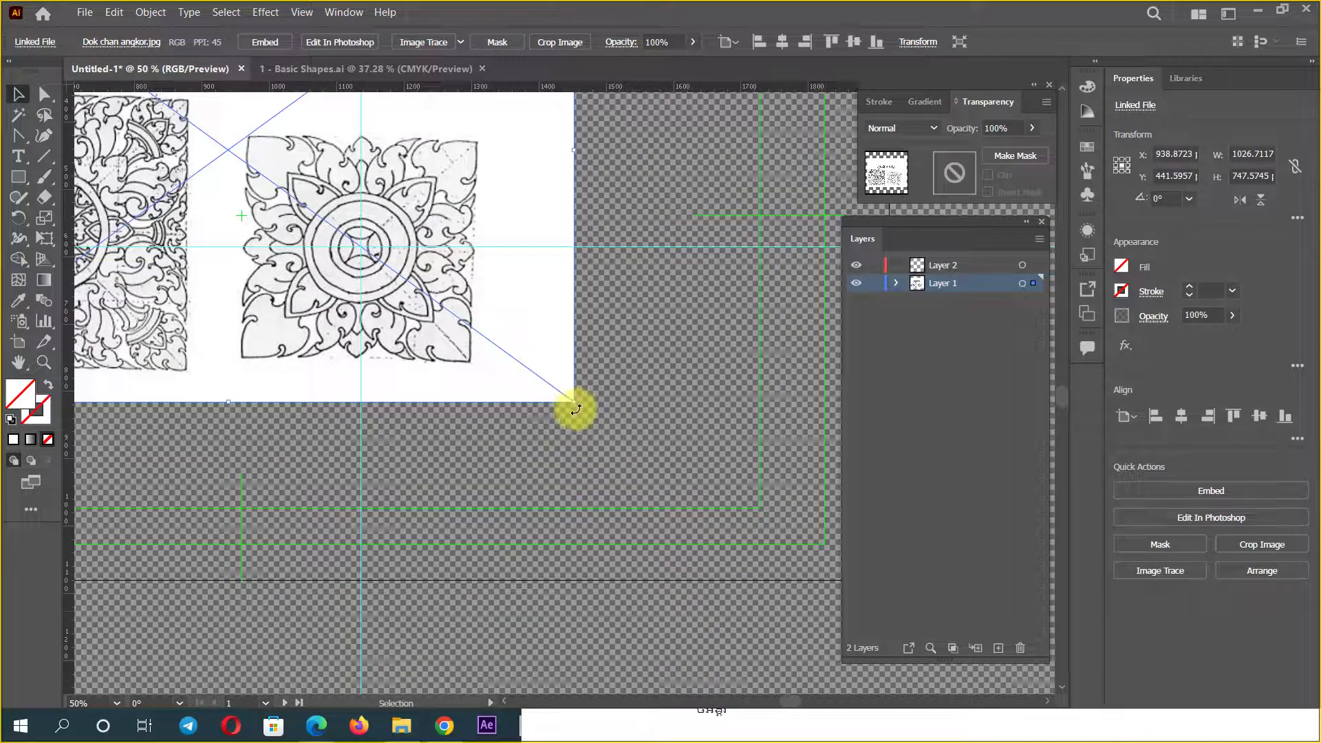
Step: Rotate the Dok chan angkor image about 1.38° to level it, then pick the Rectangle tool
{"action": "mouse_move", "coordinate": [576, 410]}
{"action": "left_mouse_down"}
{"action": "mouse_move", "coordinate": [593, 395]}
{"action": "mouse_move", "coordinate": [590, 410]}
{"action": "left_mouse_up"}
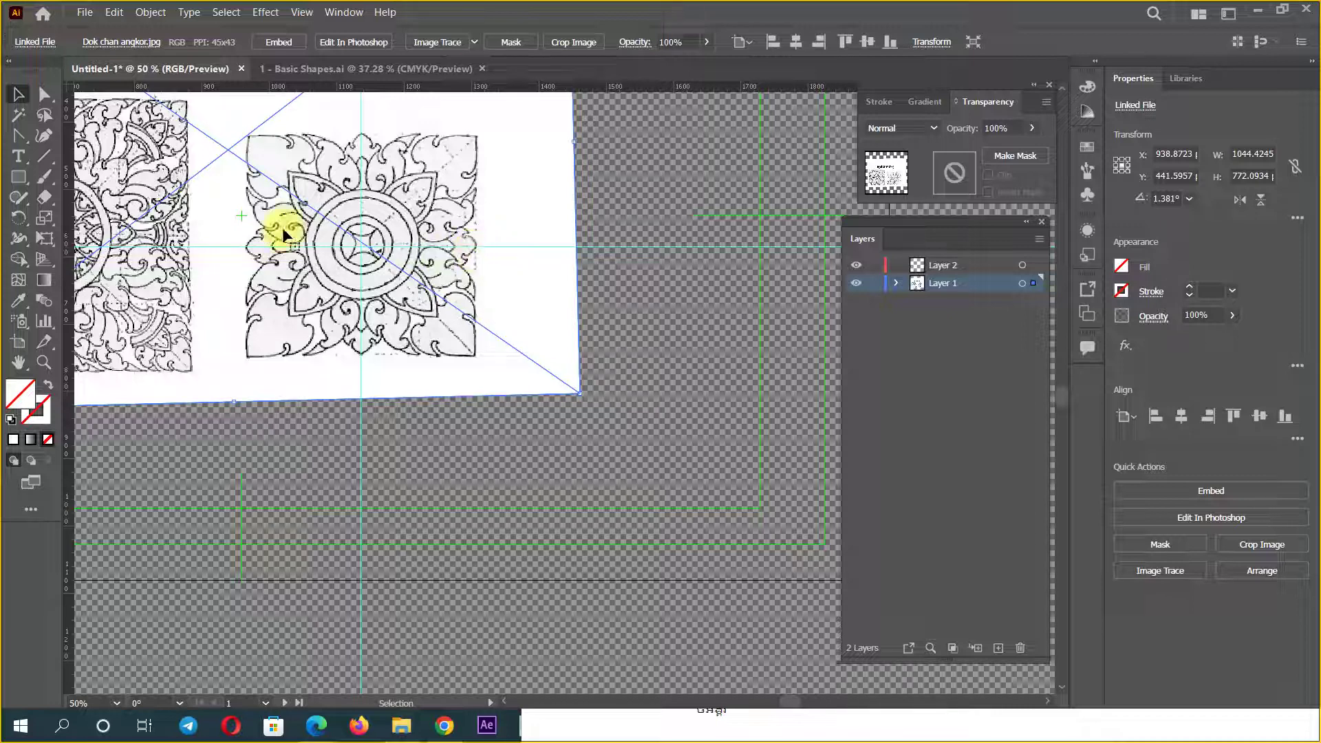
{"action": "left_click", "coordinate": [18, 178]}
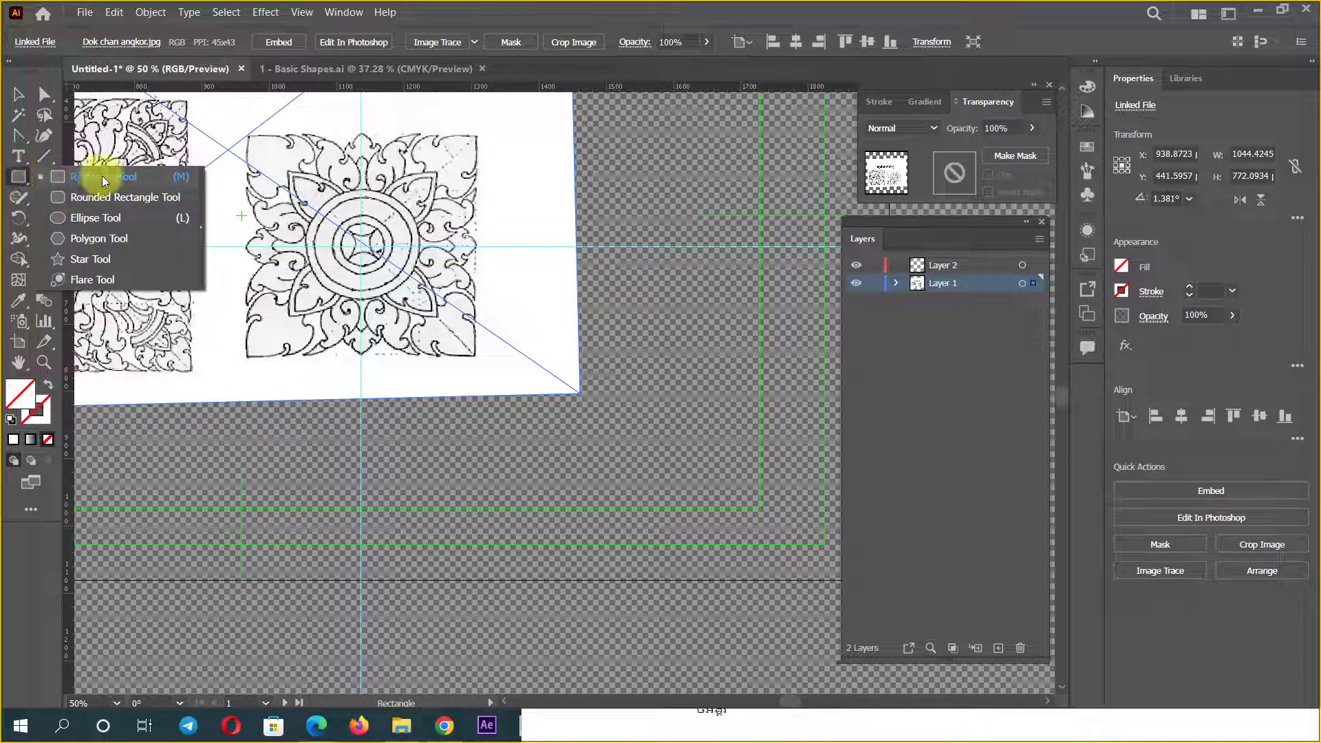
Step: Draw a rectangle framing the right ornament with a 1 pt RGB Red stroke
{"action": "left_click_drag", "start_coordinate": [19, 180], "coordinate": [83, 177]}
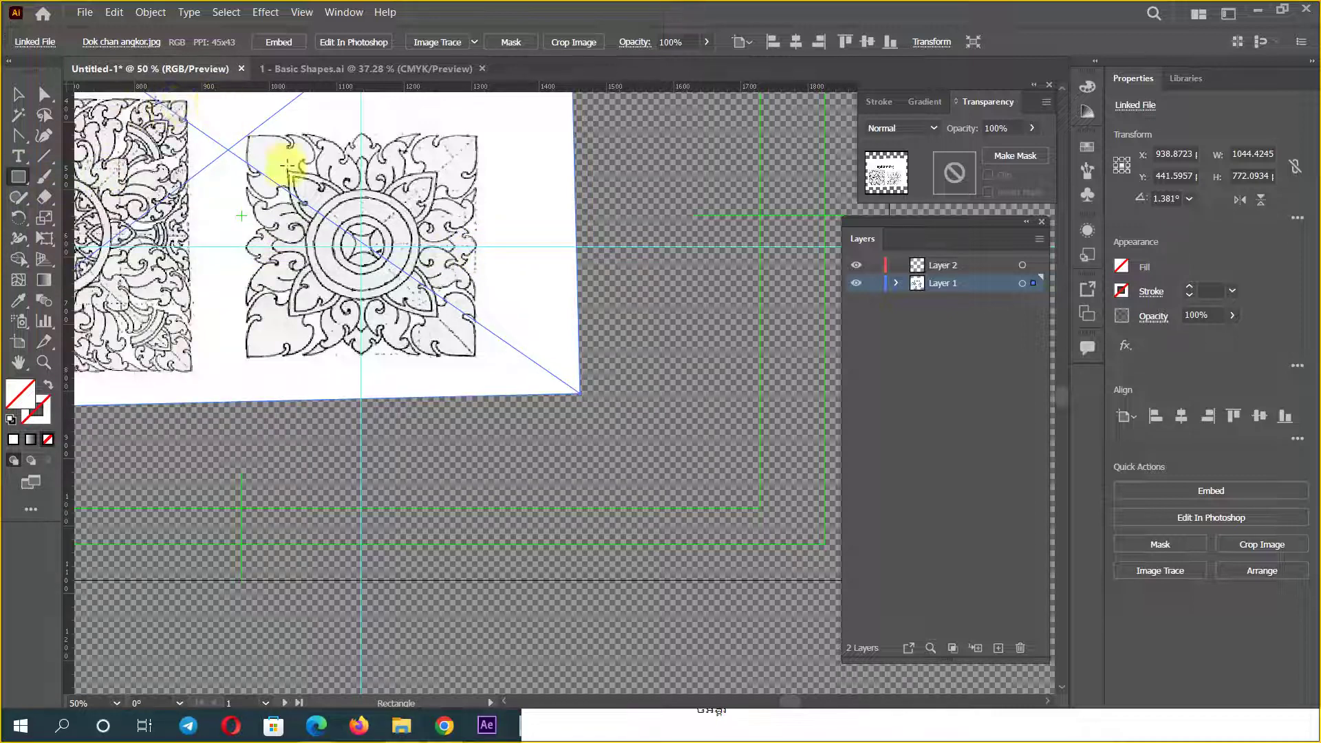
{"action": "mouse_move", "coordinate": [247, 136]}
{"action": "left_mouse_down"}
{"action": "mouse_move", "coordinate": [476, 356]}
{"action": "mouse_move", "coordinate": [478, 343]}
{"action": "left_mouse_up"}
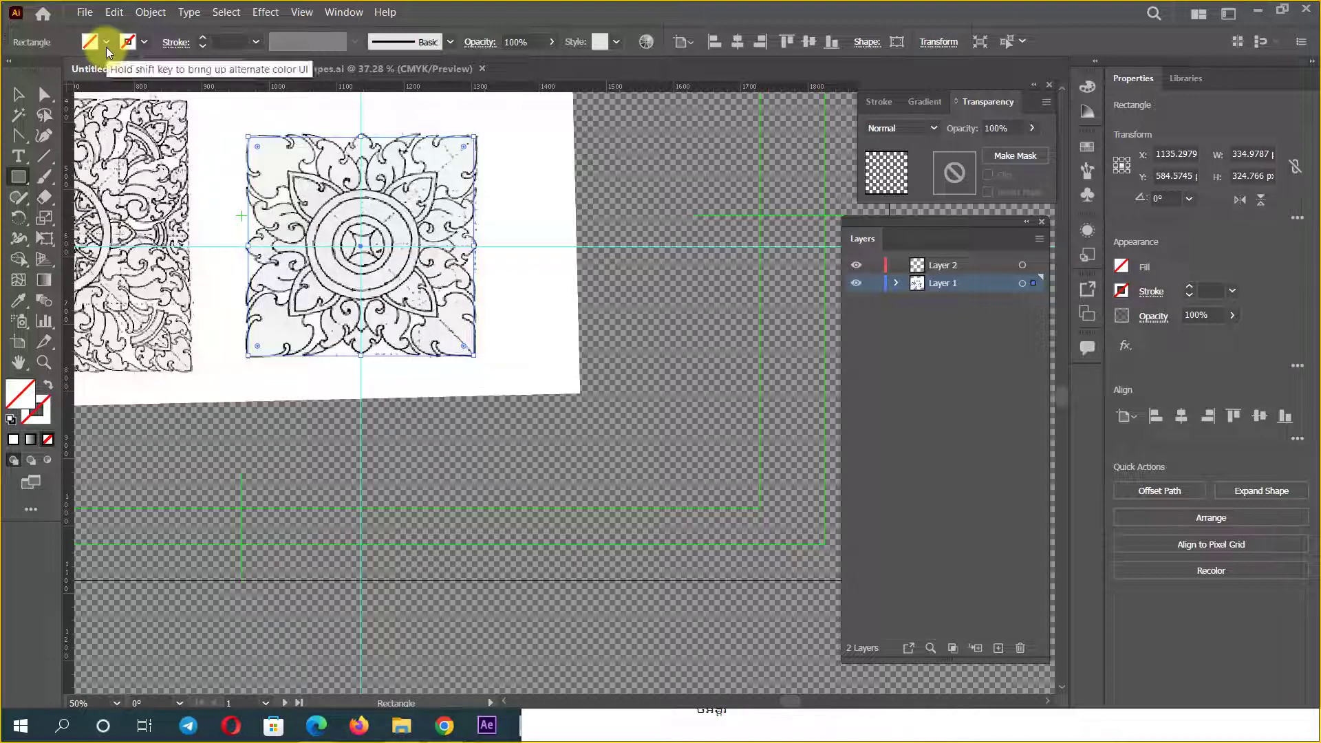
{"action": "left_click", "coordinate": [144, 42]}
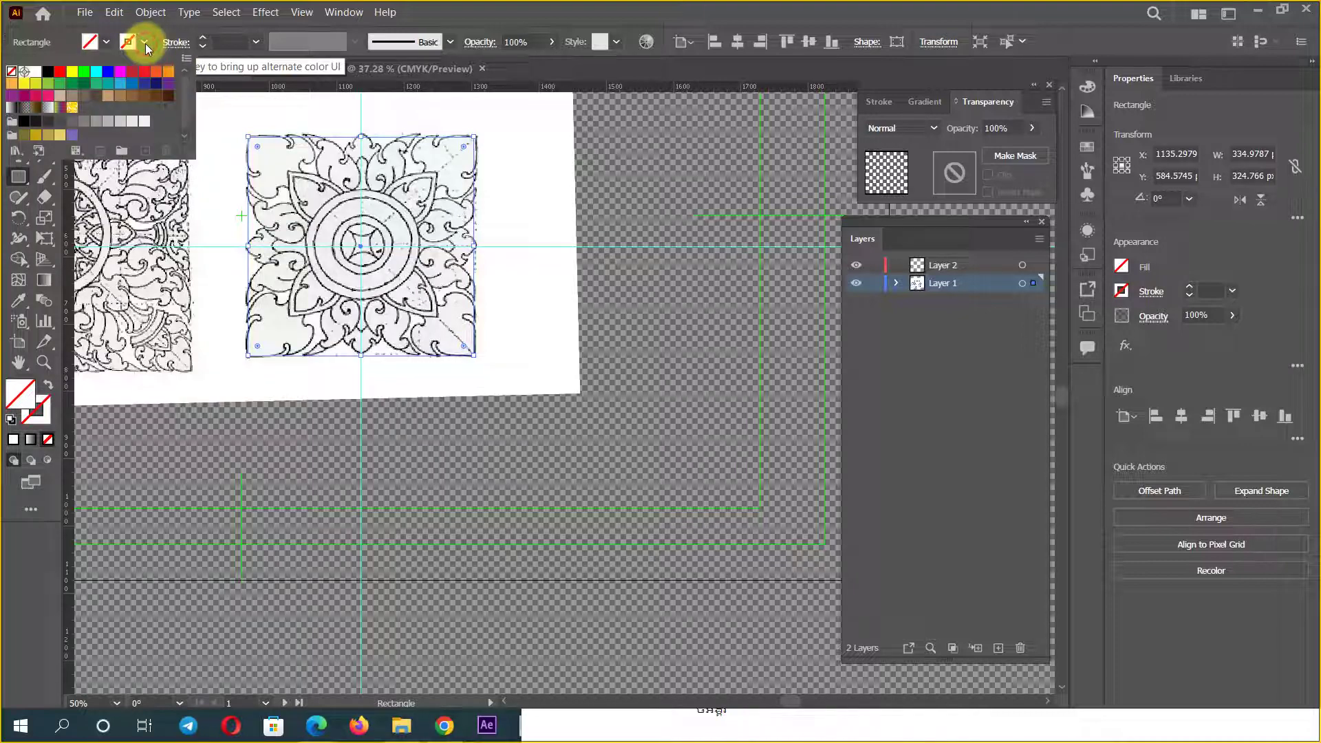
{"action": "left_click", "coordinate": [60, 71]}
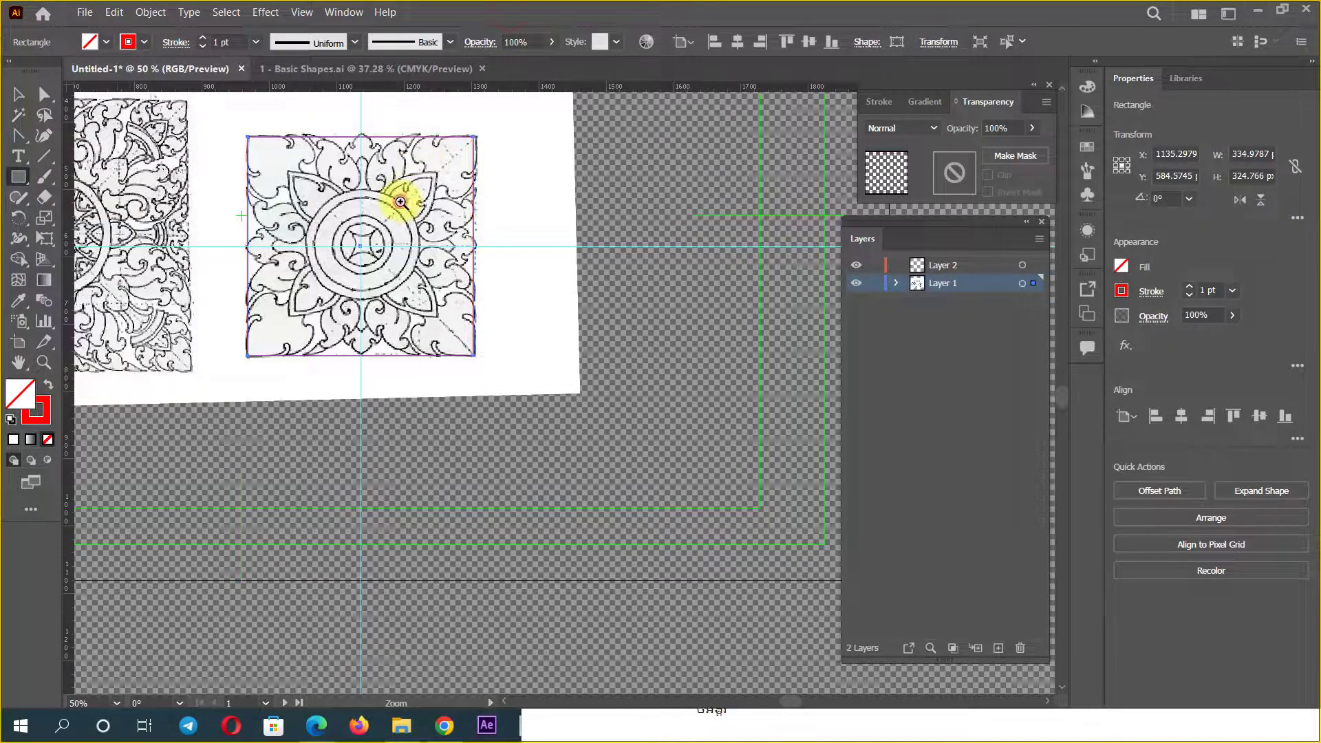
Step: Refine the reference image's tilt to about 1.16°, then deselect everything
{"action": "scroll", "coordinate": [397, 198], "scroll_direction": "up", "scroll_amount": 2}
{"action": "scroll", "coordinate": [507, 294], "scroll_direction": "down", "scroll_amount": 4}
{"action": "scroll", "coordinate": [456, 404], "scroll_direction": "down", "scroll_amount": 2}
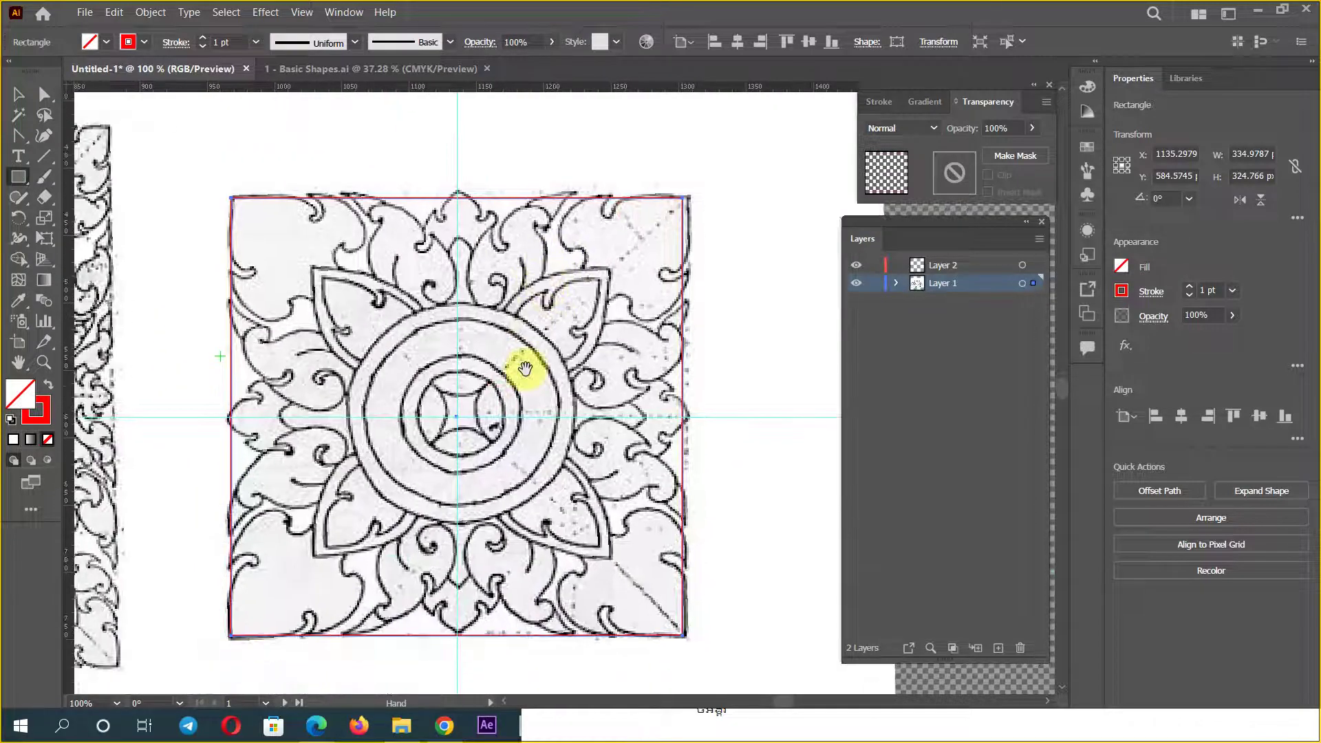
{"action": "left_click", "coordinate": [525, 372], "text": "alt"}
{"action": "left_click", "coordinate": [18, 94]}
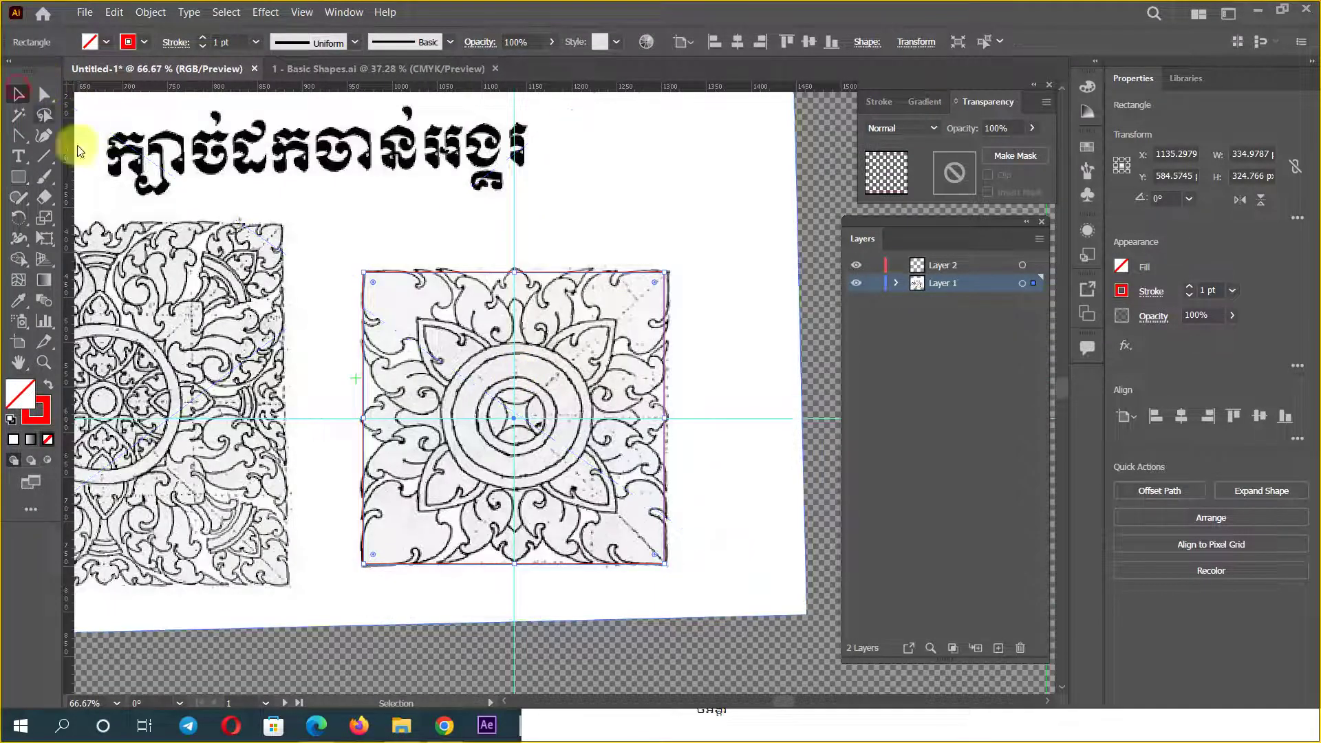
{"action": "left_click", "coordinate": [722, 383]}
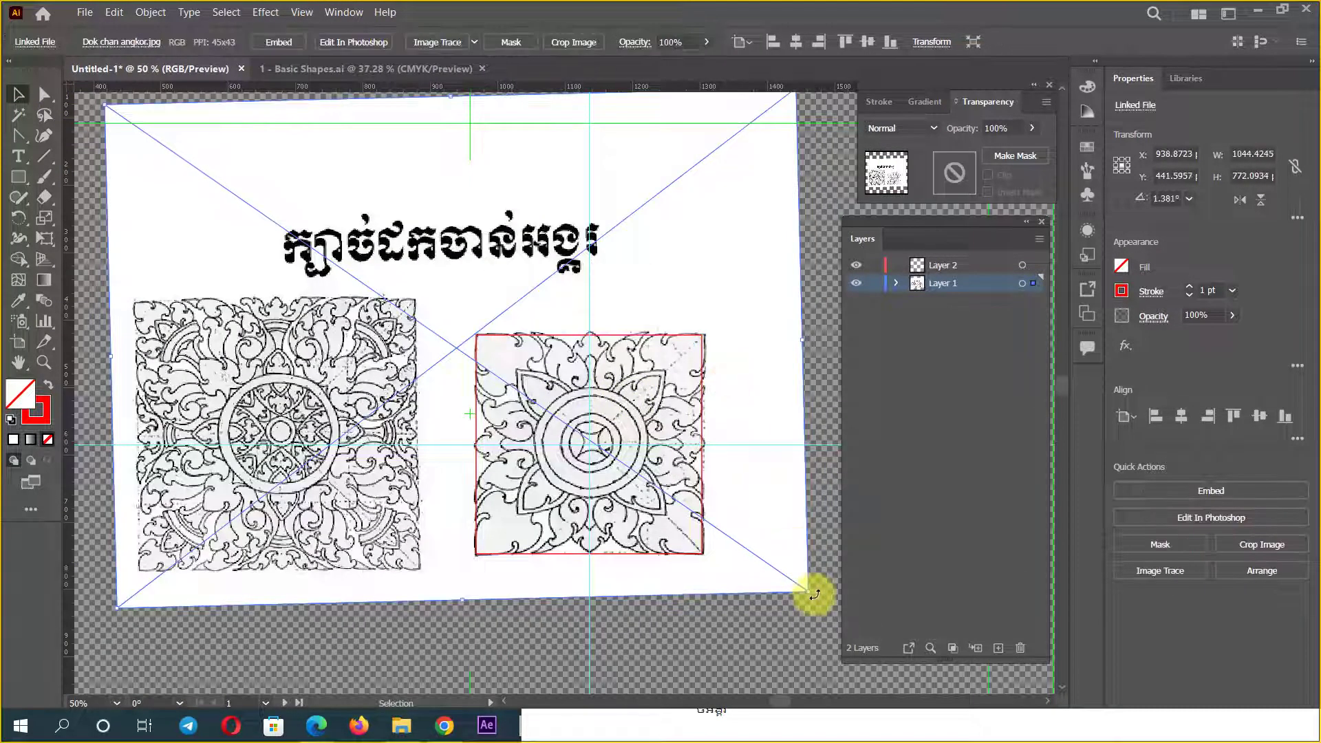
{"action": "left_click_drag", "start_coordinate": [813, 594], "coordinate": [811, 590]}
{"action": "left_click", "coordinate": [986, 358]}
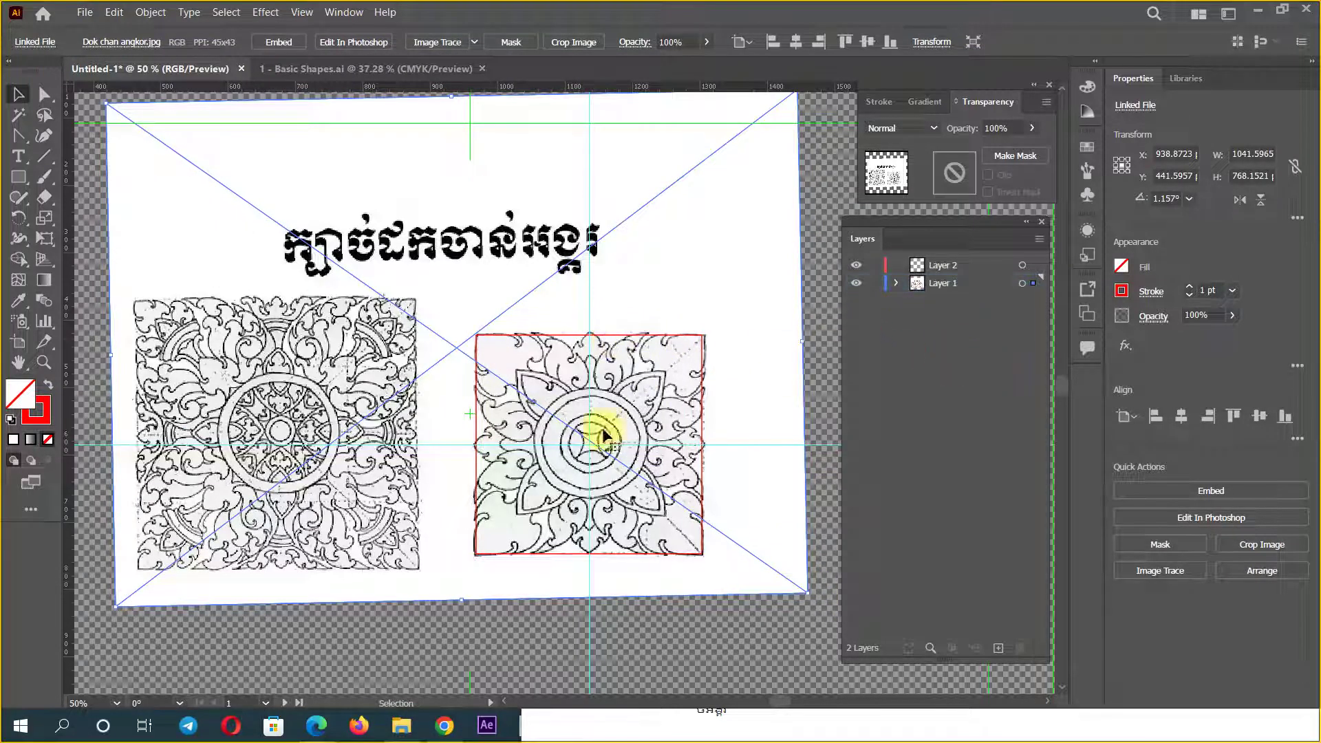
{"action": "left_click", "coordinate": [679, 337]}
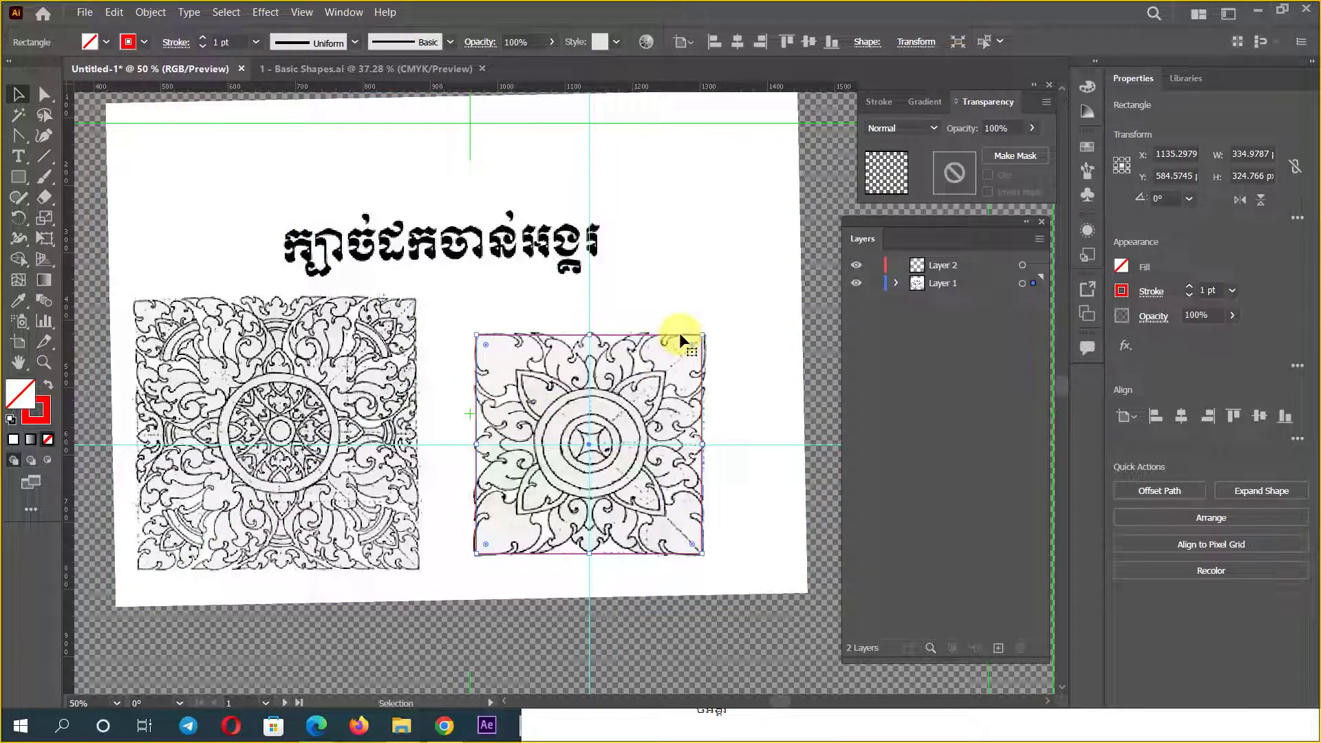
{"action": "key", "text": "ctrl+shift+a"}
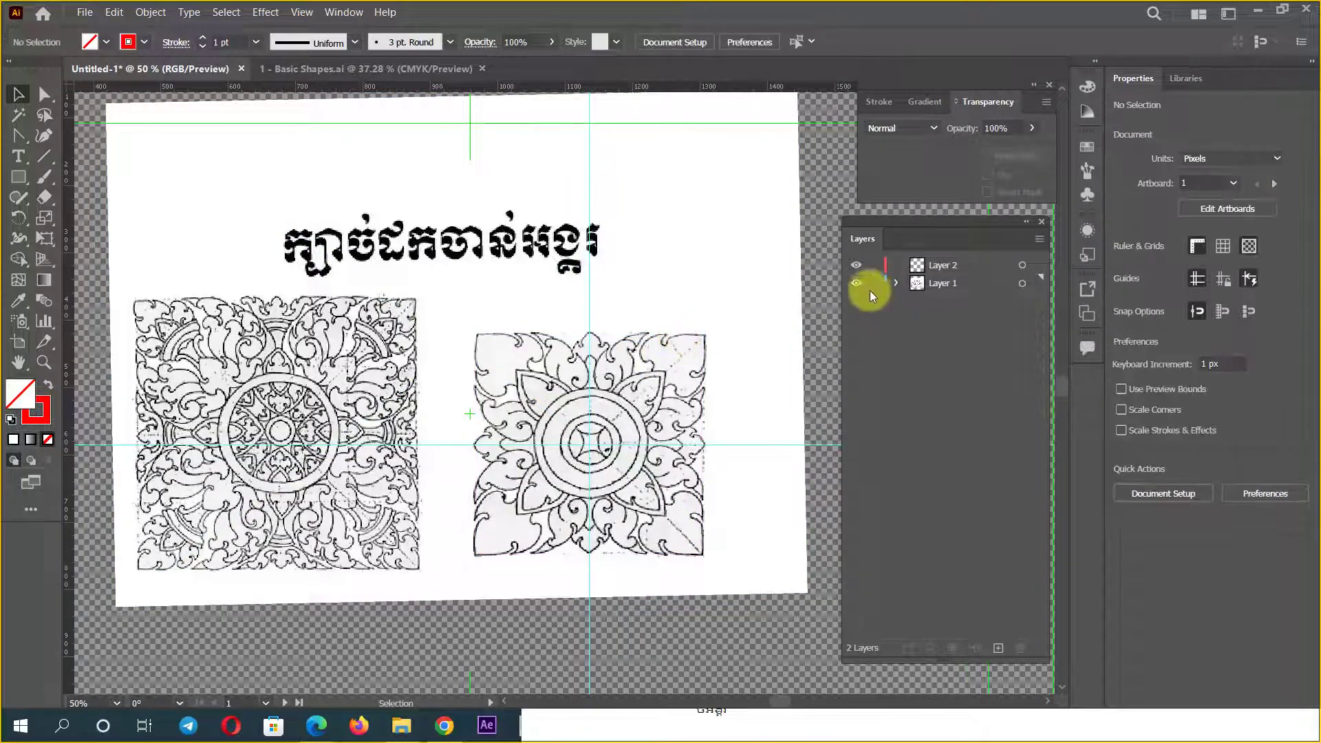
Step: Zoom to 100% on the right-hand lotus ornament and pan it to the centre of view
{"action": "left_click", "coordinate": [856, 290]}
{"action": "scroll", "coordinate": [590, 448], "scroll_direction": "up", "scroll_amount": 2}
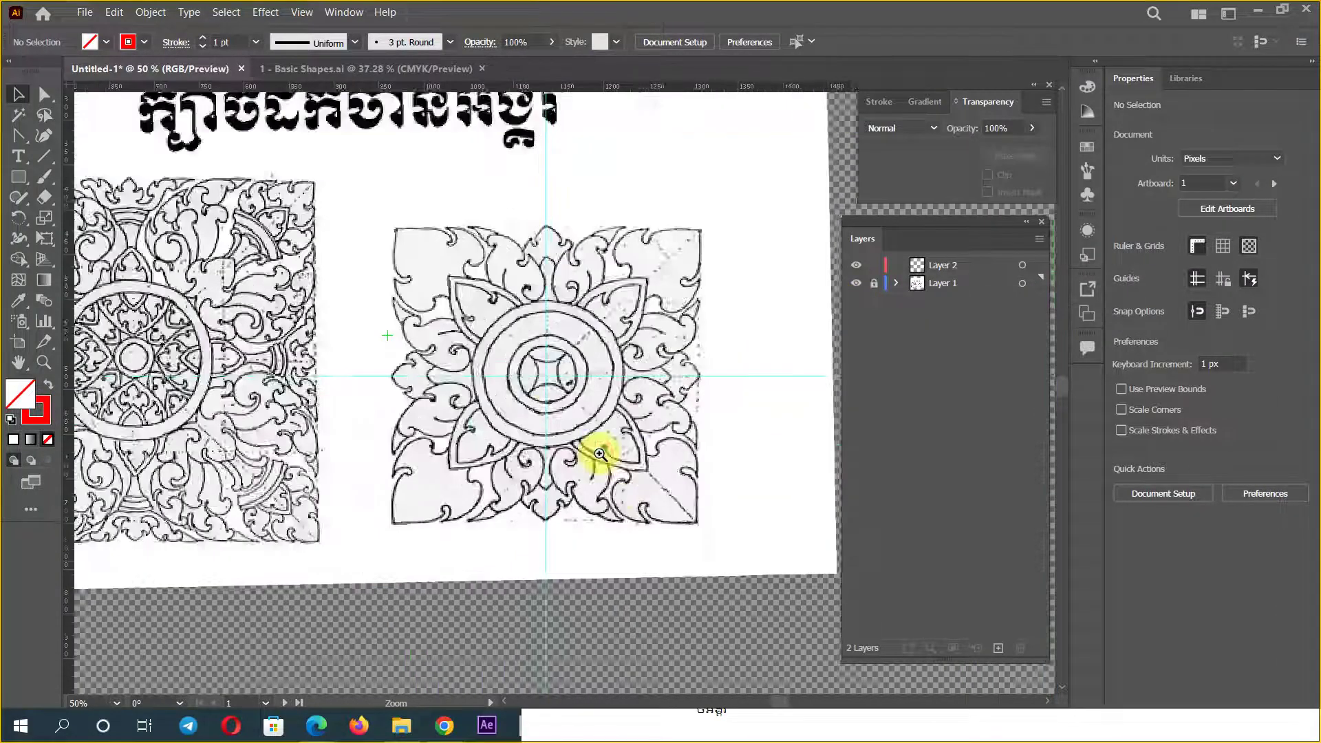
{"action": "left_click_drag", "start_coordinate": [649, 372], "coordinate": [659, 480]}
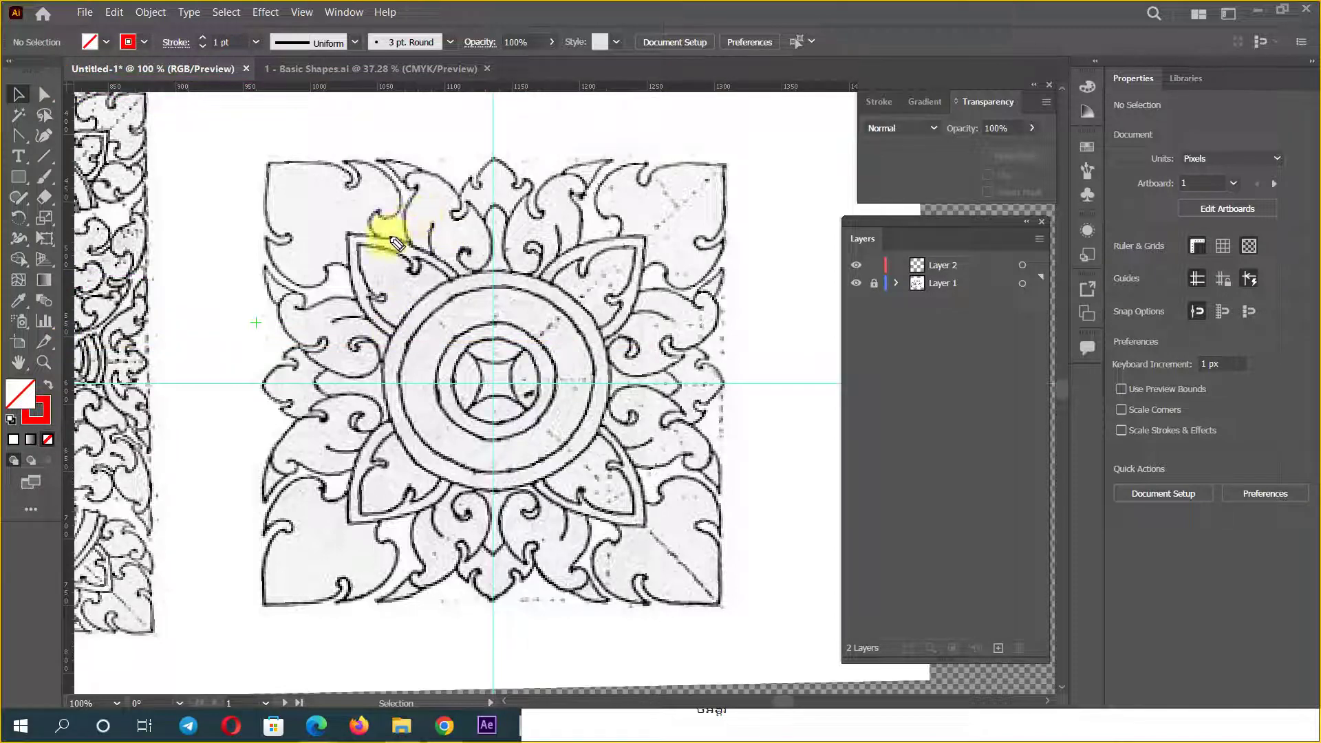
{"action": "left_click_drag", "start_coordinate": [262, 163], "coordinate": [512, 399]}
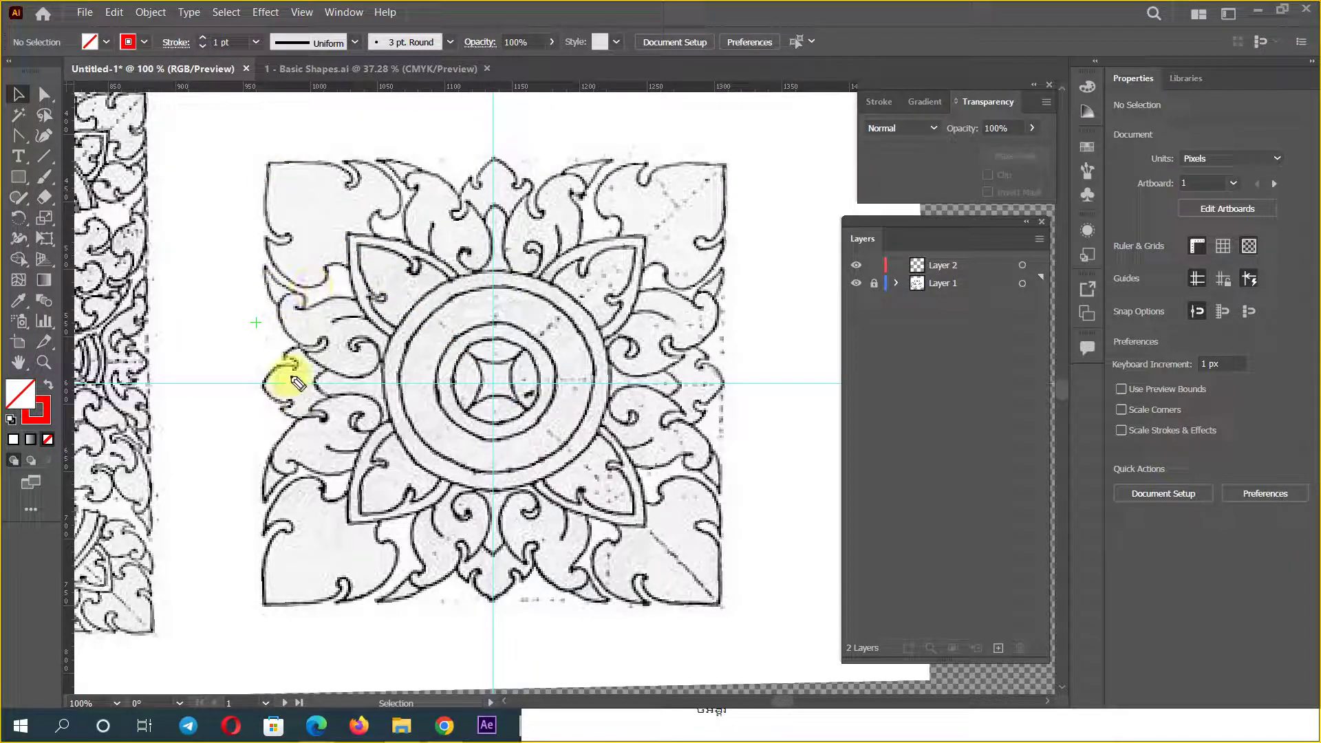
{"action": "left_click_drag", "start_coordinate": [249, 383], "coordinate": [499, 392]}
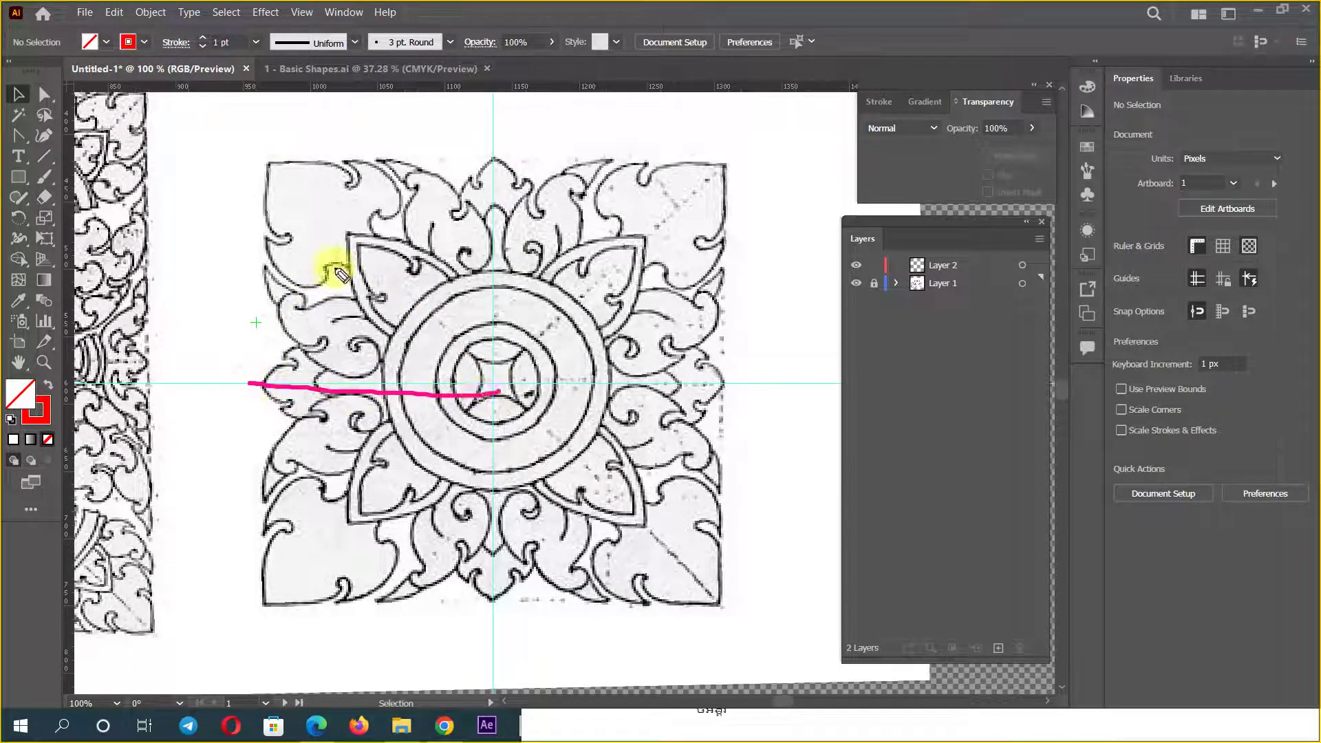
{"action": "left_click_drag", "start_coordinate": [267, 162], "coordinate": [494, 391]}
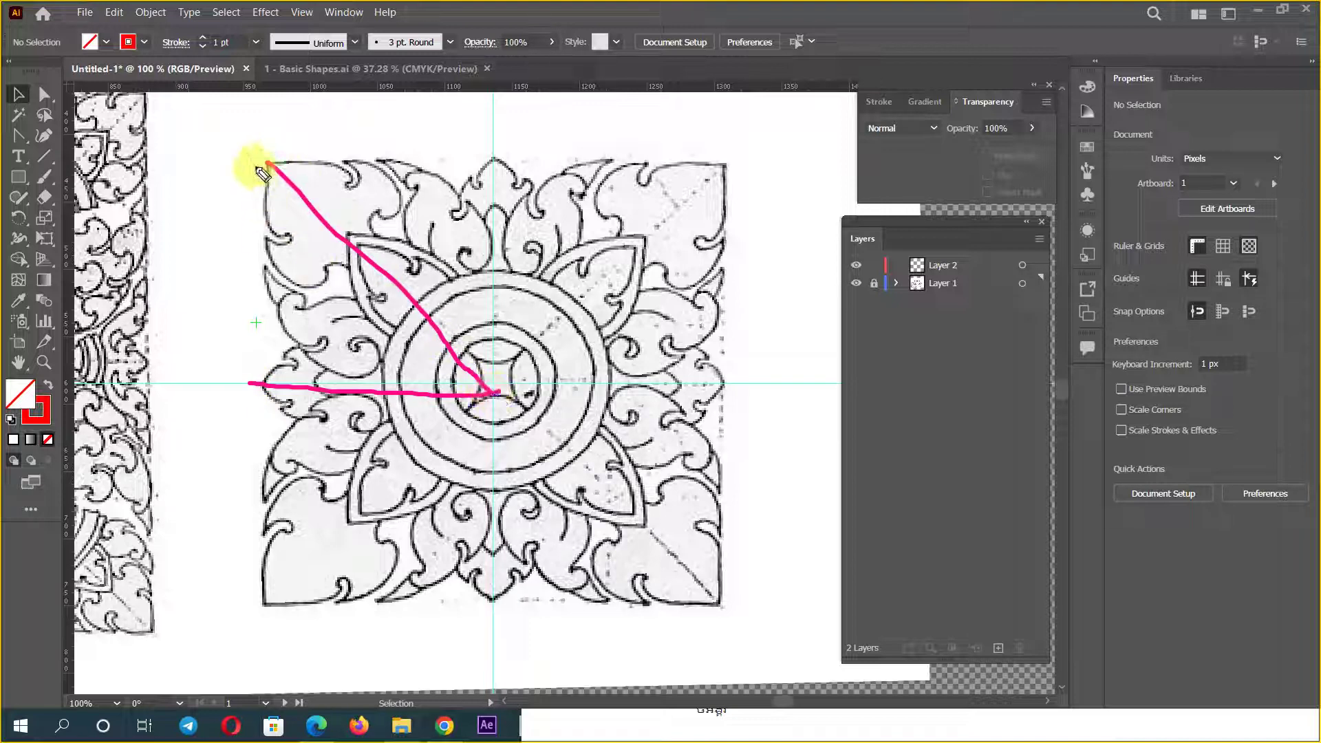
{"action": "left_click_drag", "start_coordinate": [255, 164], "coordinate": [249, 390]}
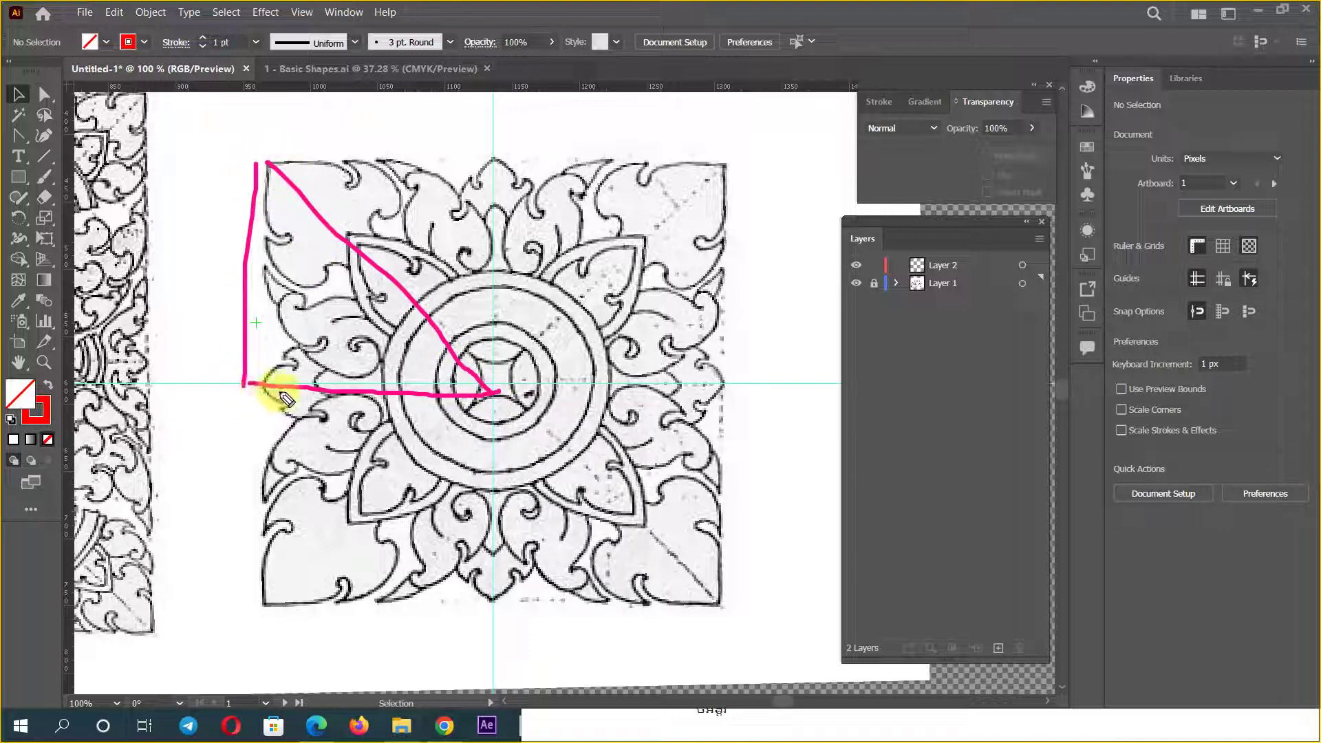
{"action": "left_click_drag", "start_coordinate": [299, 260], "coordinate": [297, 327]}
{"action": "left_click_drag", "start_coordinate": [317, 280], "coordinate": [284, 389]}
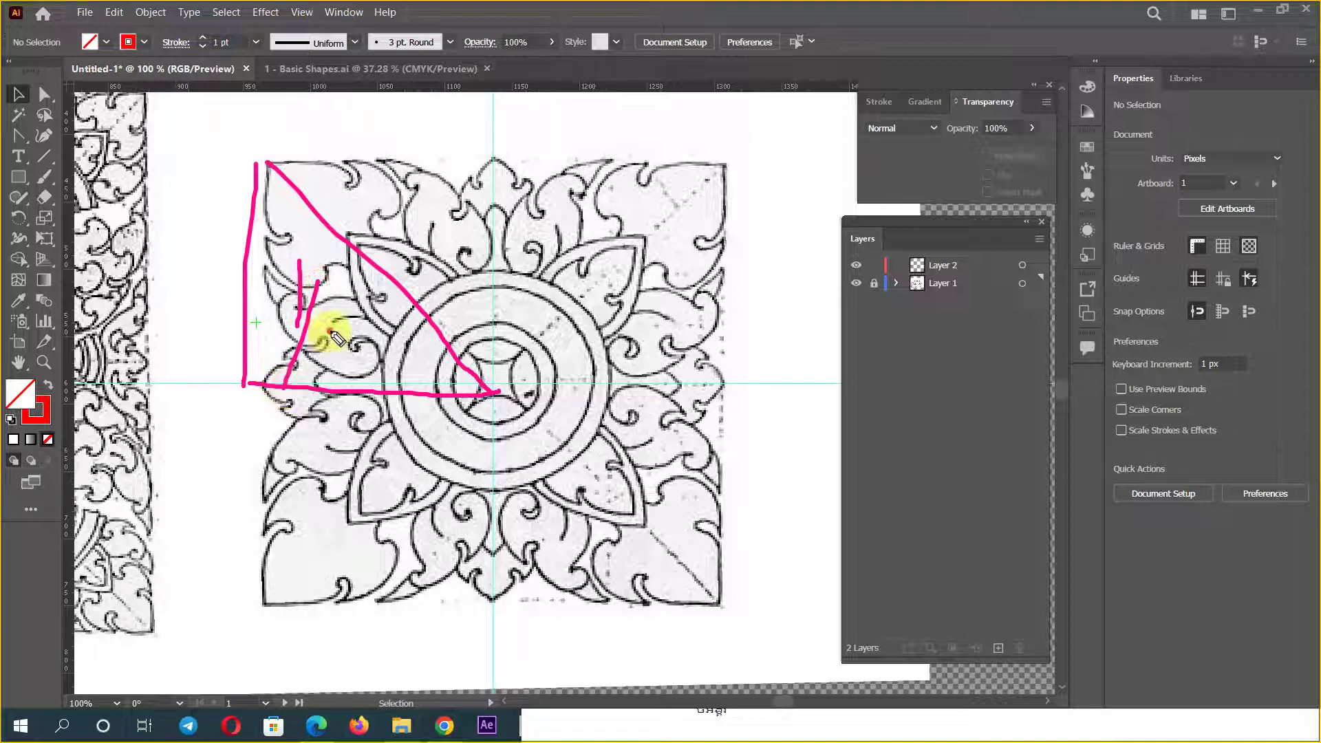
{"action": "left_click_drag", "start_coordinate": [331, 332], "coordinate": [308, 348]}
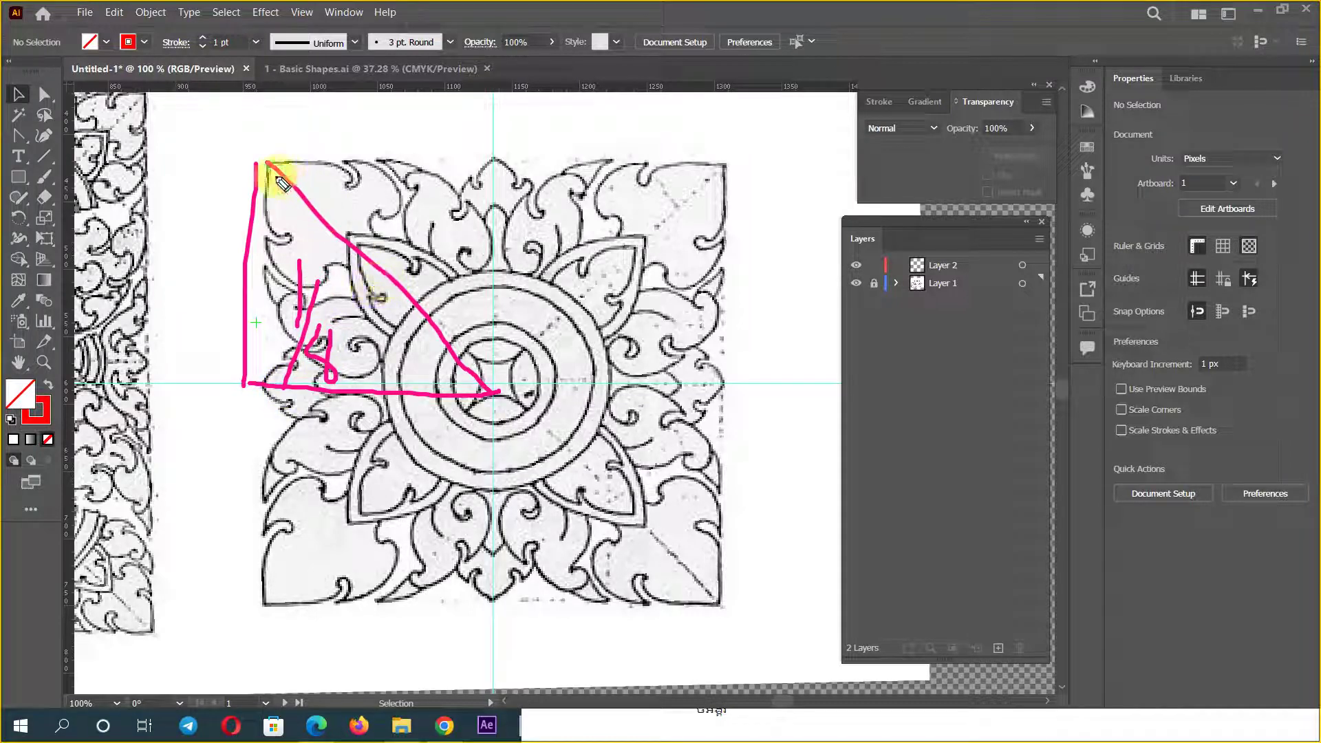
{"action": "mouse_move", "coordinate": [403, 243]}
{"action": "left_mouse_down"}
{"action": "mouse_move", "coordinate": [367, 277]}
{"action": "mouse_move", "coordinate": [412, 271]}
{"action": "left_mouse_up"}
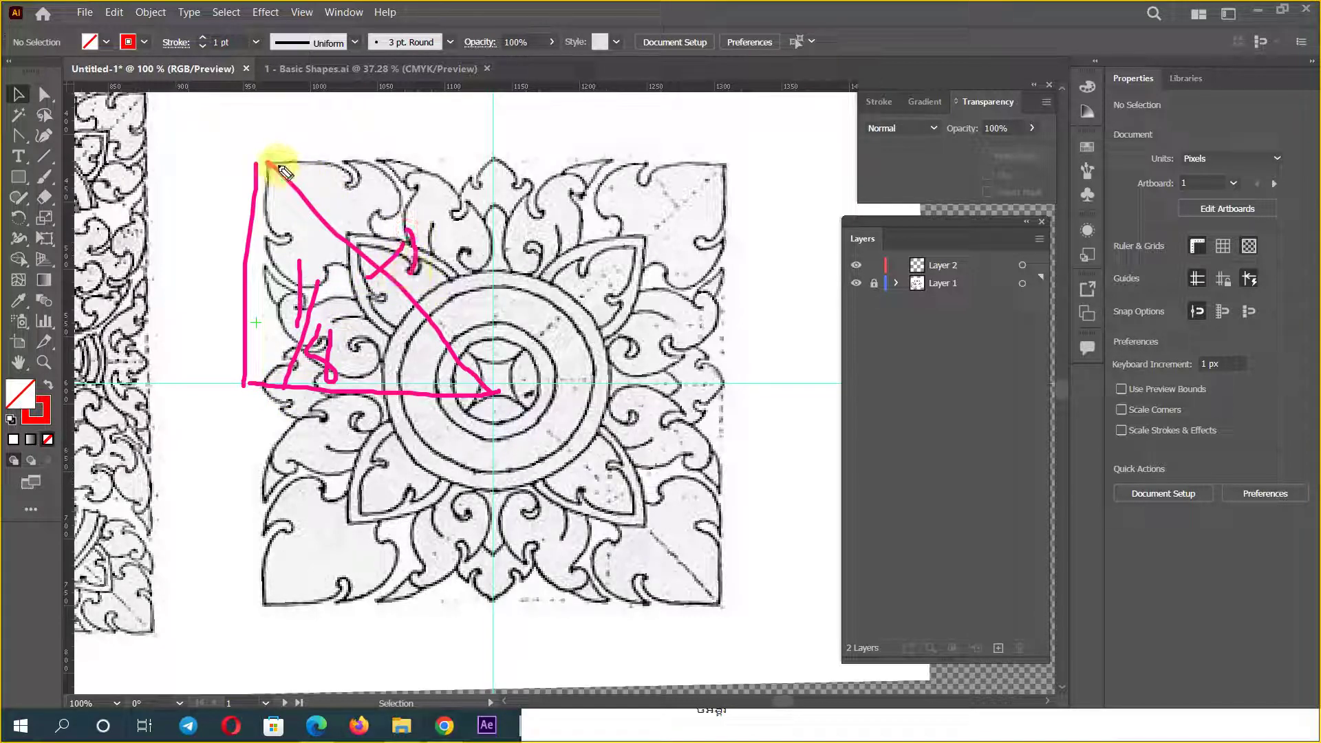
{"action": "mouse_move", "coordinate": [271, 164]}
{"action": "left_mouse_down"}
{"action": "mouse_move", "coordinate": [478, 173]}
{"action": "mouse_move", "coordinate": [485, 405]}
{"action": "left_mouse_up"}
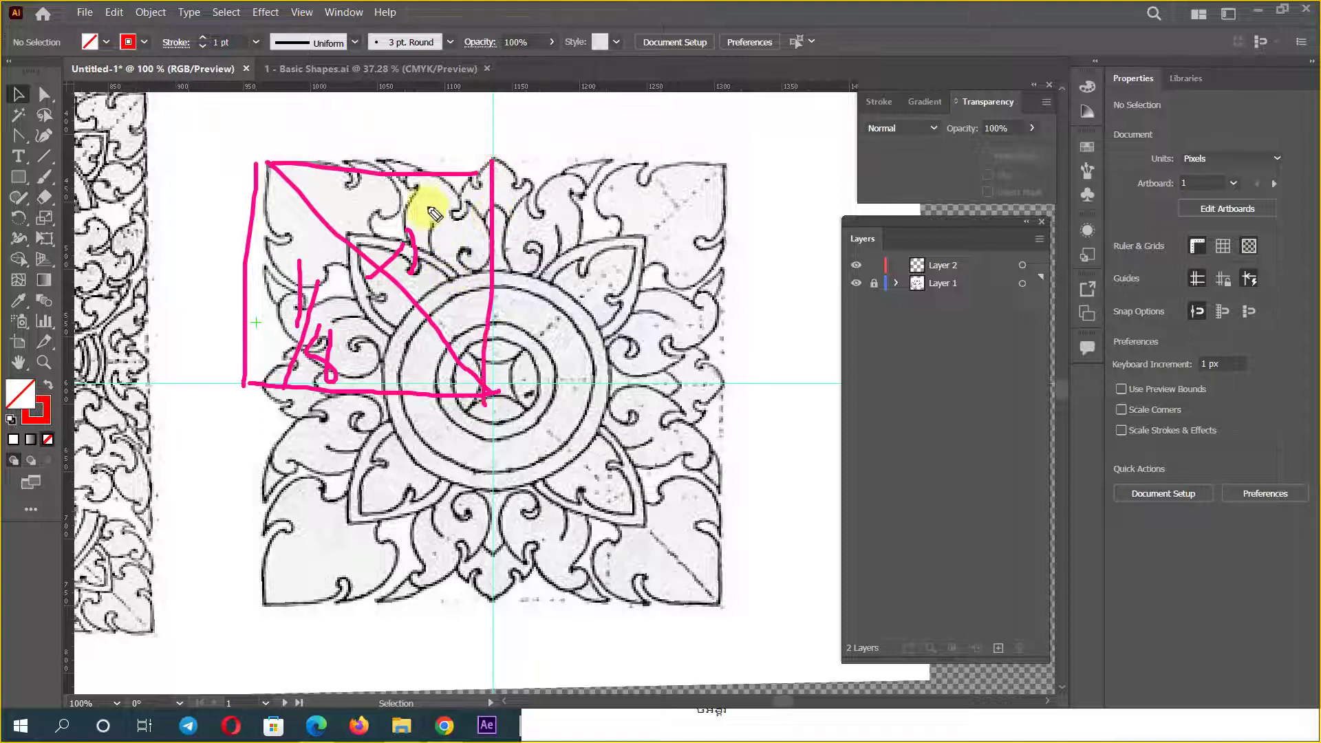
{"action": "left_click_drag", "start_coordinate": [429, 207], "coordinate": [430, 323]}
{"action": "left_click_drag", "start_coordinate": [469, 207], "coordinate": [496, 374]}
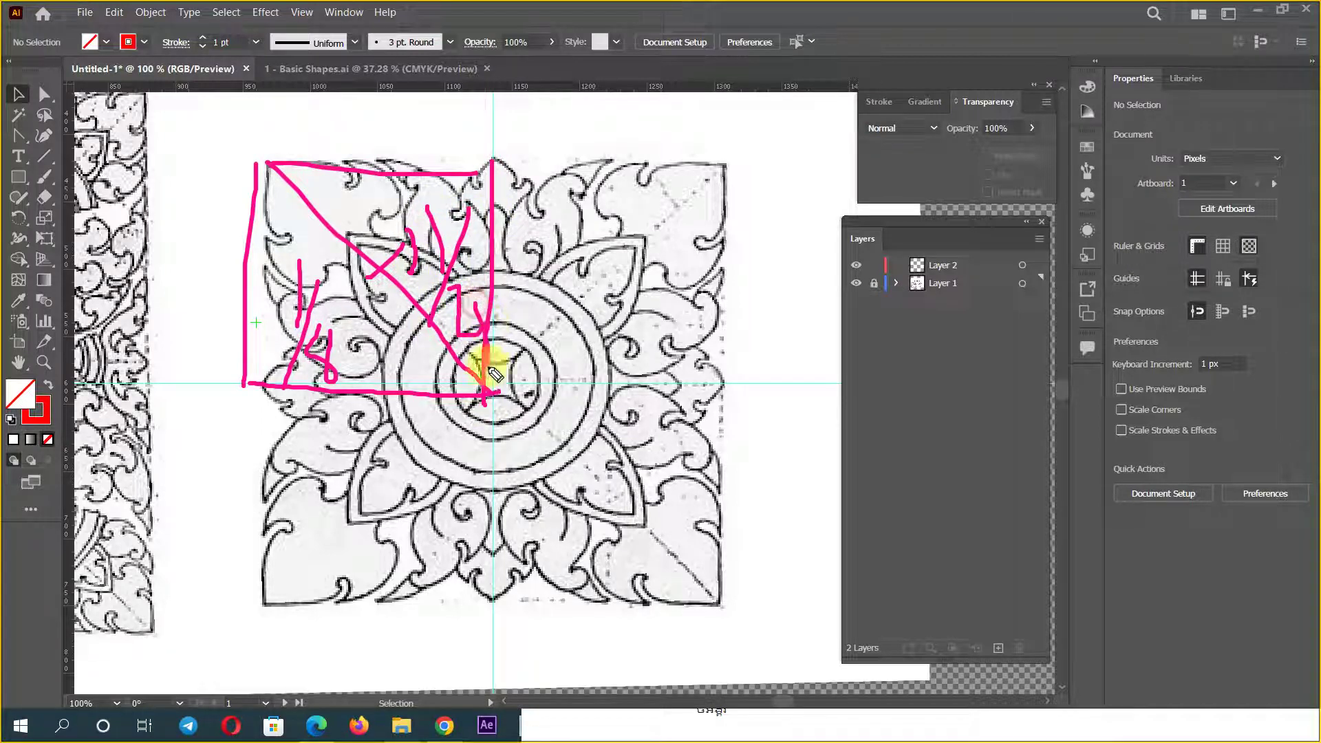
{"action": "mouse_move", "coordinate": [440, 169]}
{"action": "left_mouse_down"}
{"action": "mouse_move", "coordinate": [468, 214]}
{"action": "mouse_move", "coordinate": [639, 251]}
{"action": "mouse_move", "coordinate": [650, 285]}
{"action": "left_mouse_up"}
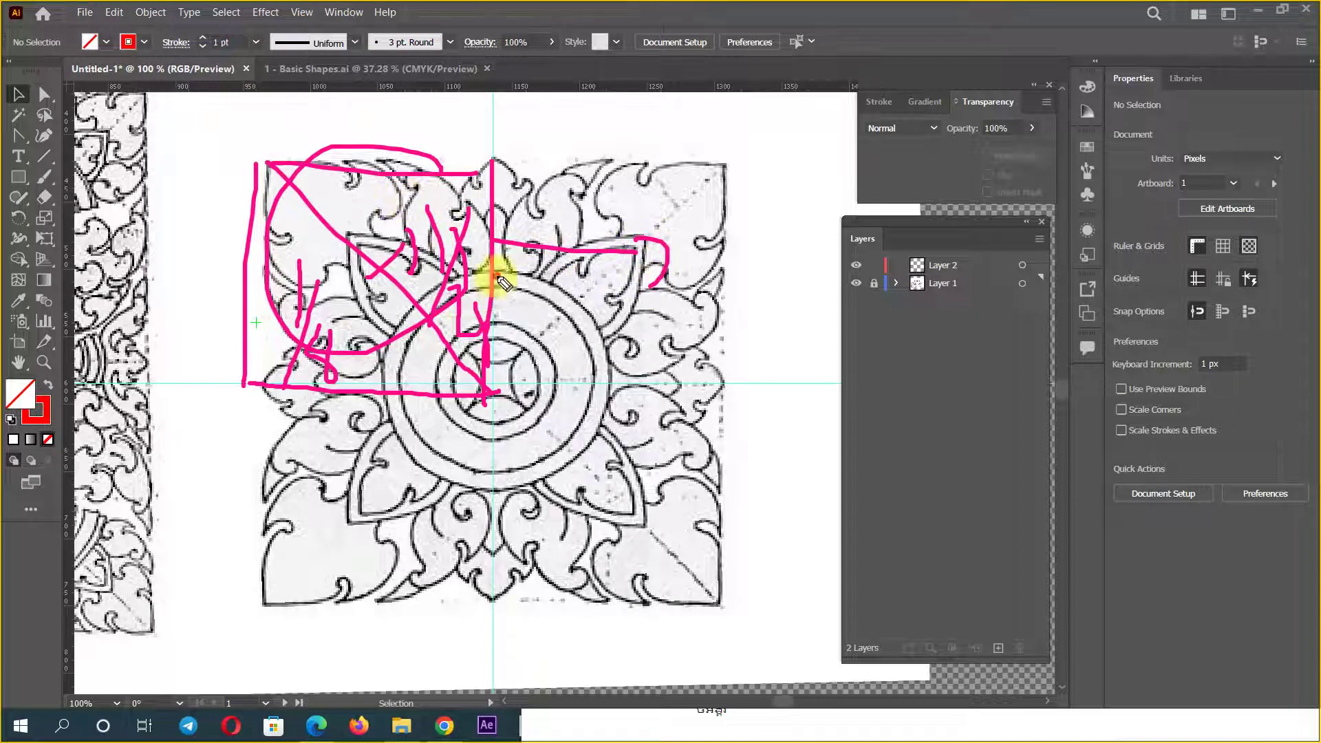
{"action": "mouse_move", "coordinate": [495, 275]}
{"action": "left_mouse_down"}
{"action": "mouse_move", "coordinate": [468, 533]}
{"action": "mouse_move", "coordinate": [564, 485]}
{"action": "left_mouse_up"}
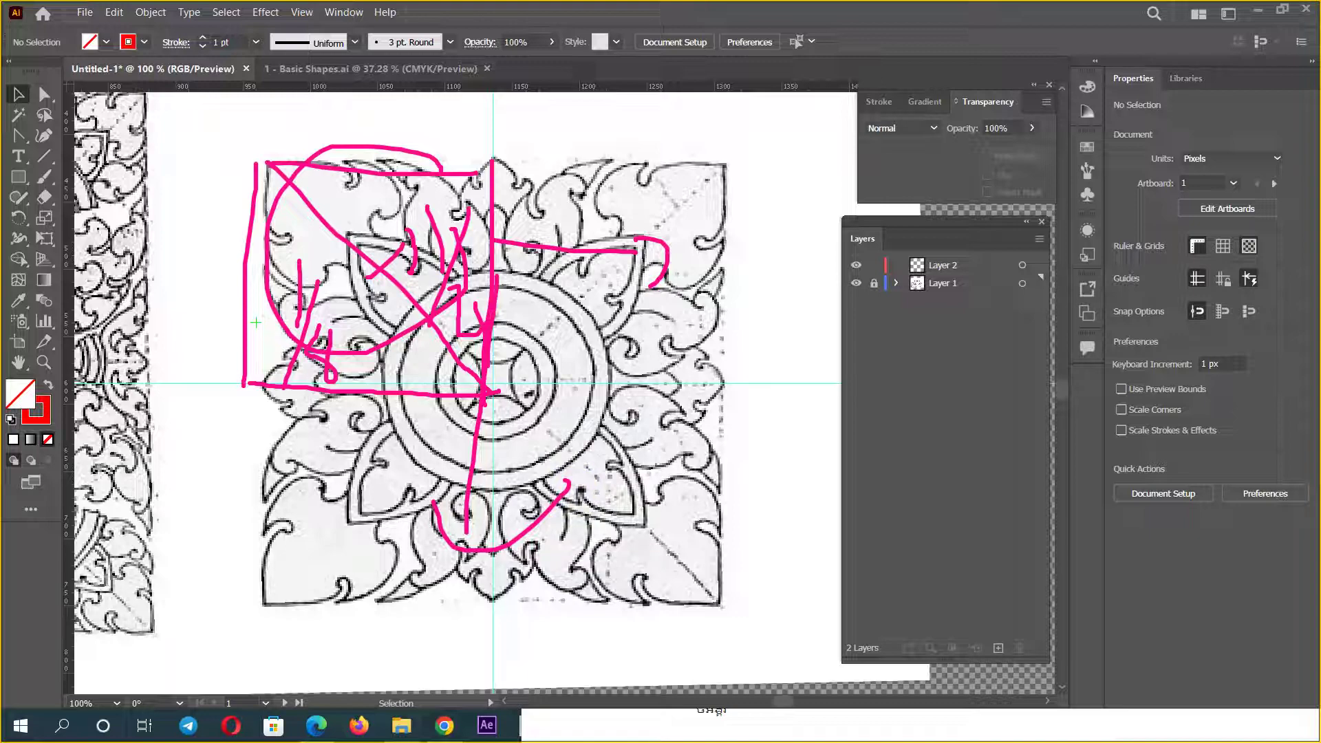
{"action": "key", "text": "ctrl+a"}
{"action": "key", "text": "Delete"}
Step: Pan back to the right-hand ornament and zoom to 150% on its circular centre
{"action": "scroll", "coordinate": [534, 234], "scroll_direction": "left", "scroll_amount": 10}
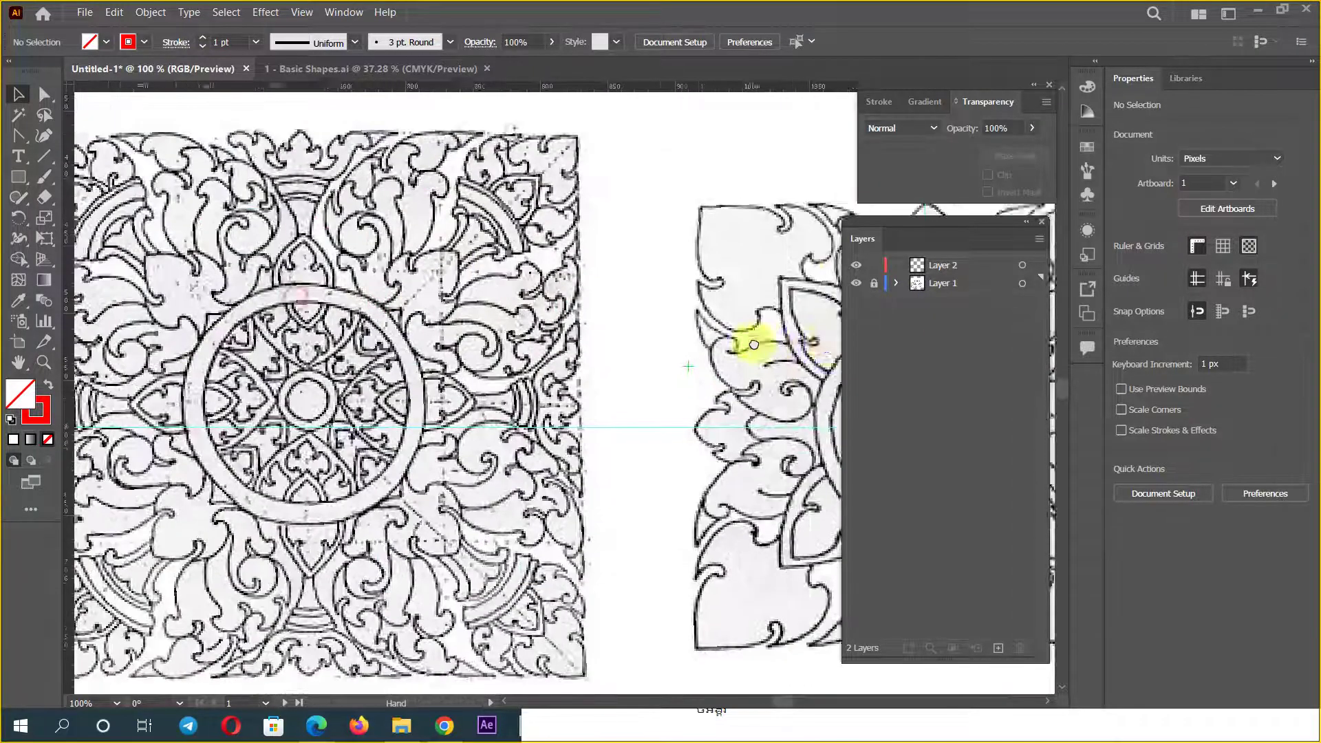
{"action": "scroll", "coordinate": [781, 345], "scroll_direction": "left", "scroll_amount": 3}
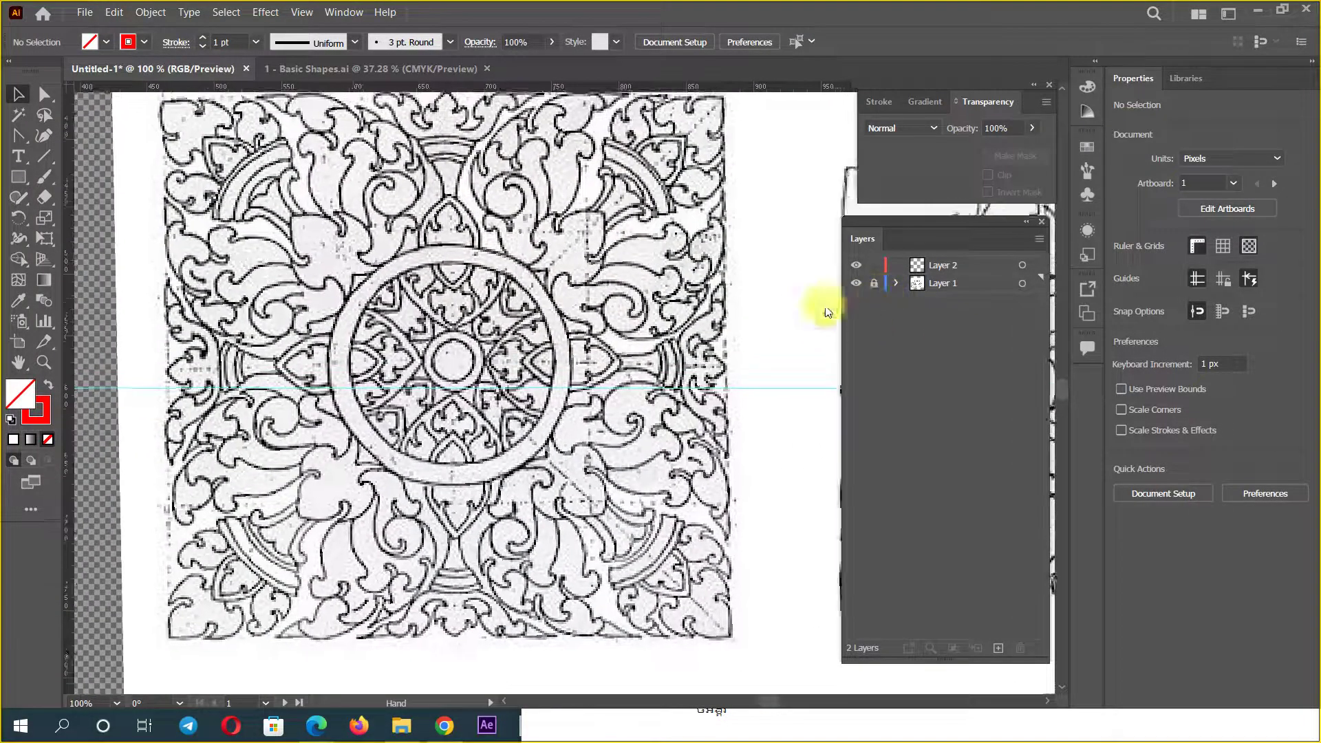
{"action": "scroll", "coordinate": [831, 295], "scroll_direction": "right", "scroll_amount": 3}
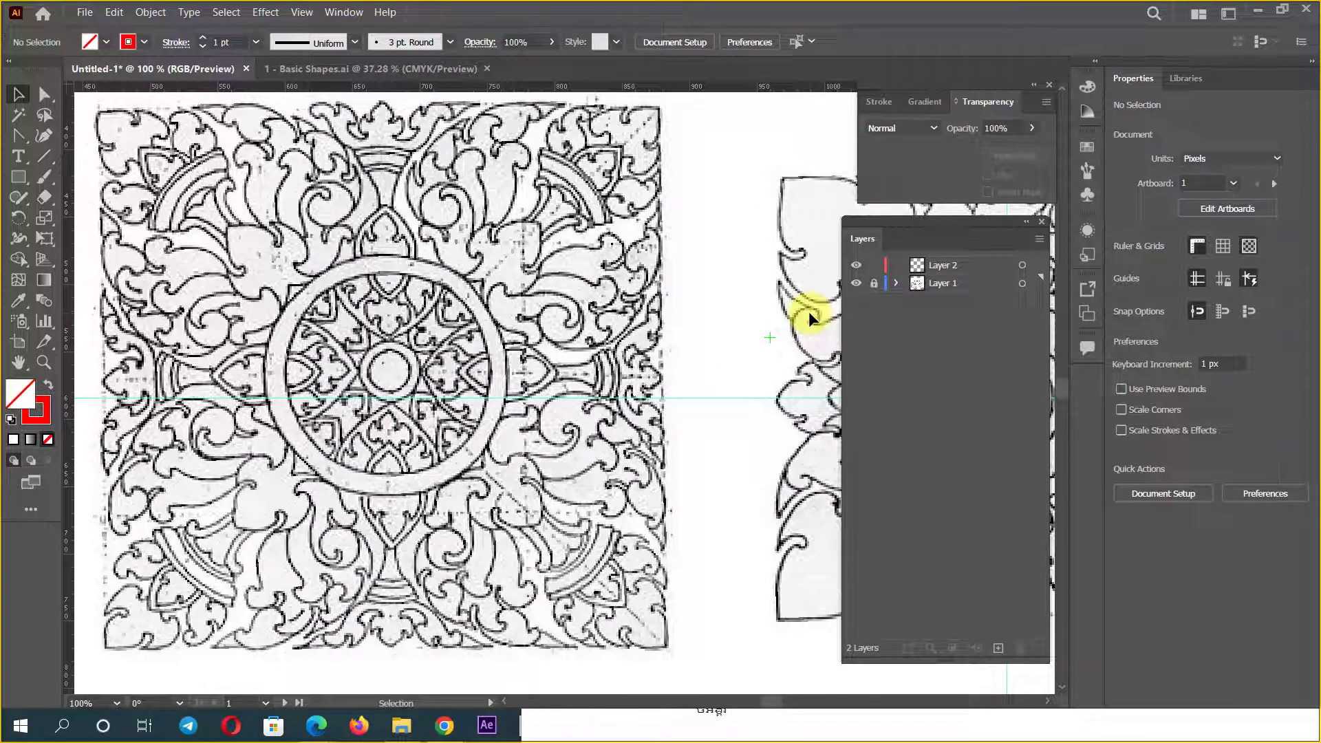
{"action": "left_click_drag", "start_coordinate": [707, 313], "coordinate": [333, 294]}
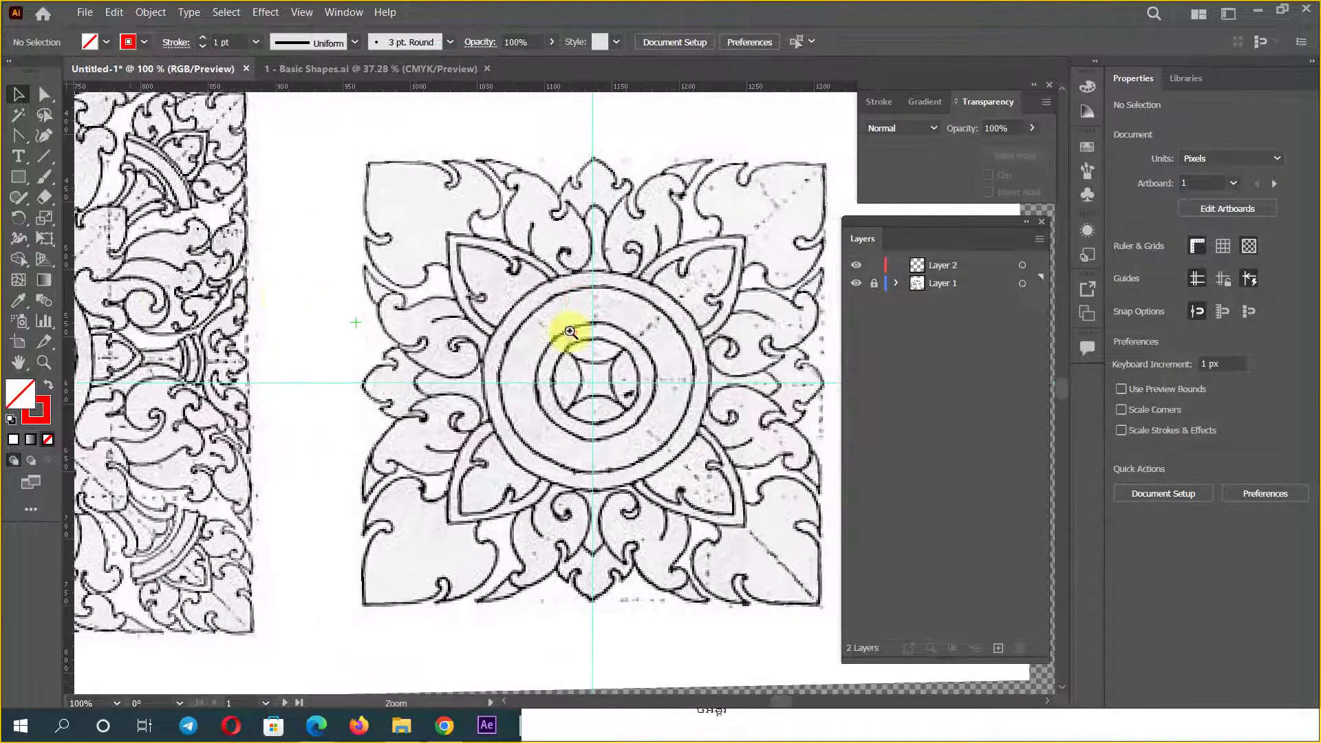
{"action": "scroll", "coordinate": [566, 265], "scroll_direction": "up", "scroll_amount": 2}
{"action": "left_click_drag", "start_coordinate": [583, 329], "coordinate": [514, 325]}
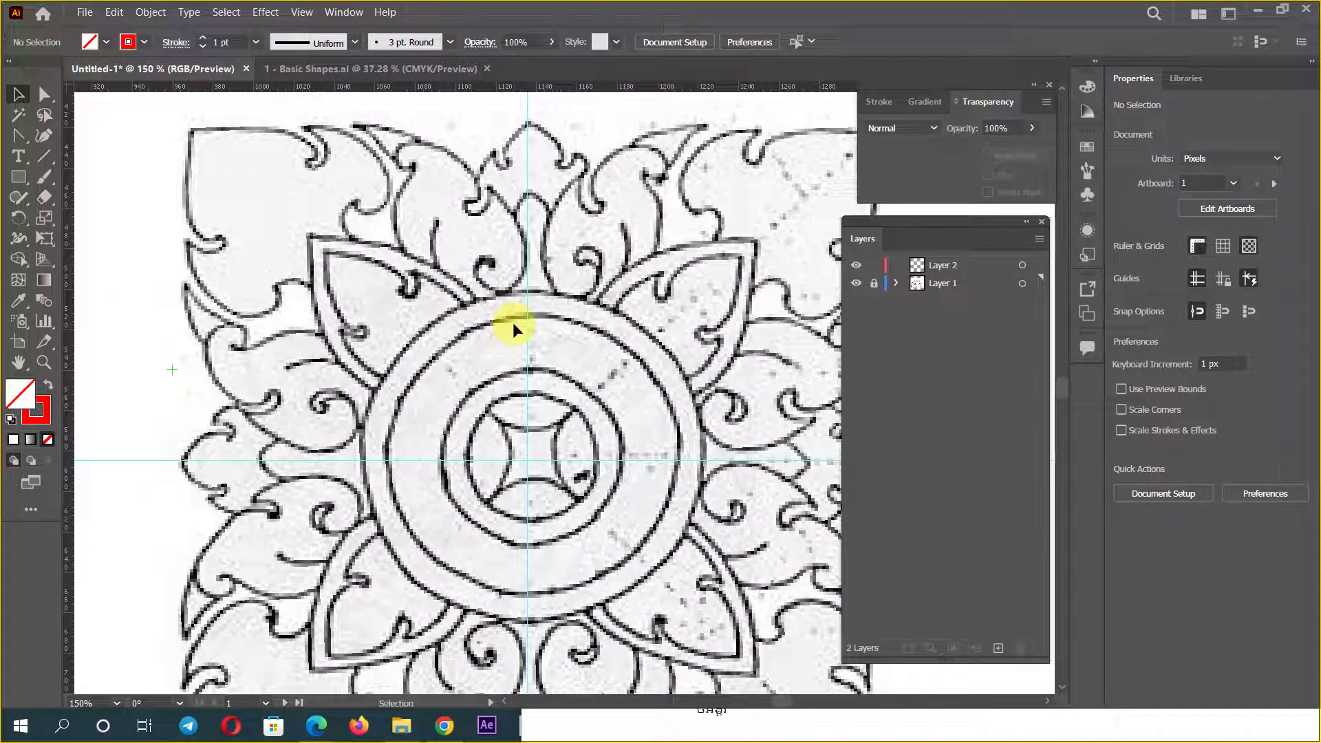
Step: Choose the Pen tool from the toolbar flyout
{"action": "left_click", "coordinate": [24, 137]}
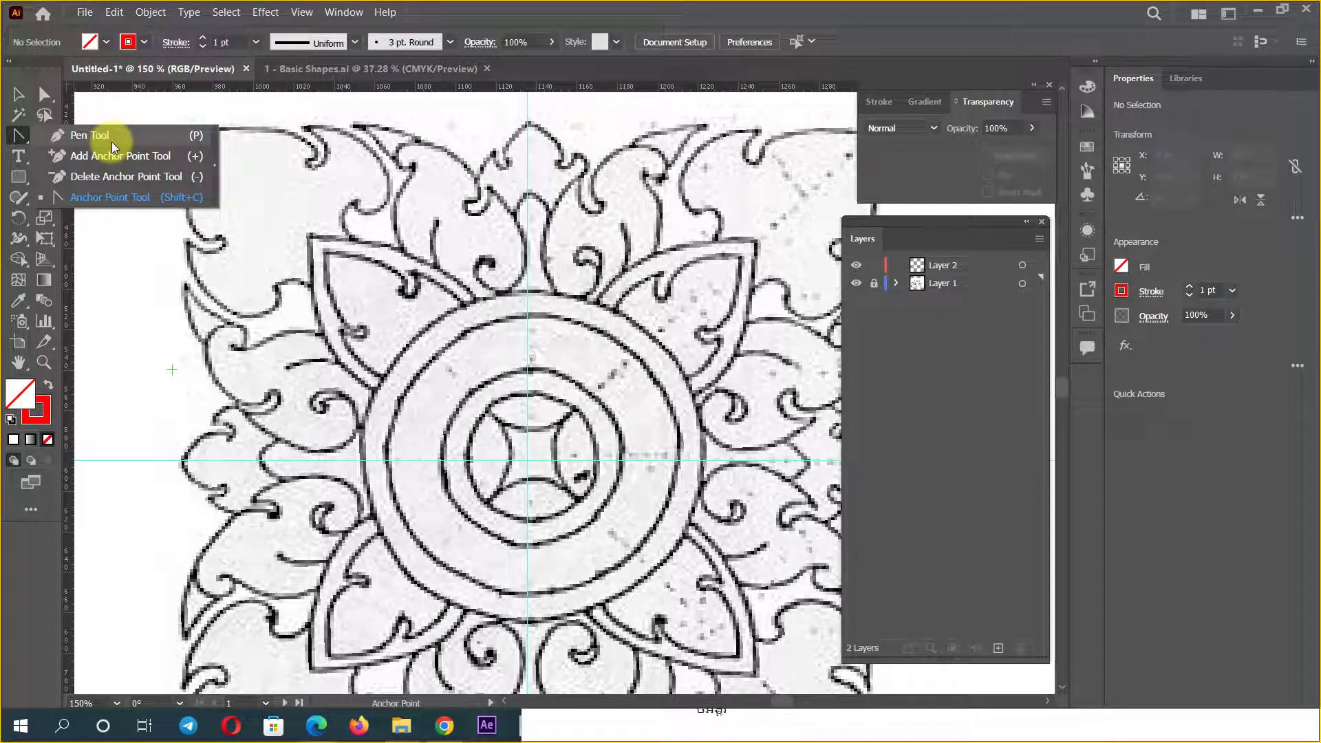
{"action": "left_click", "coordinate": [112, 142]}
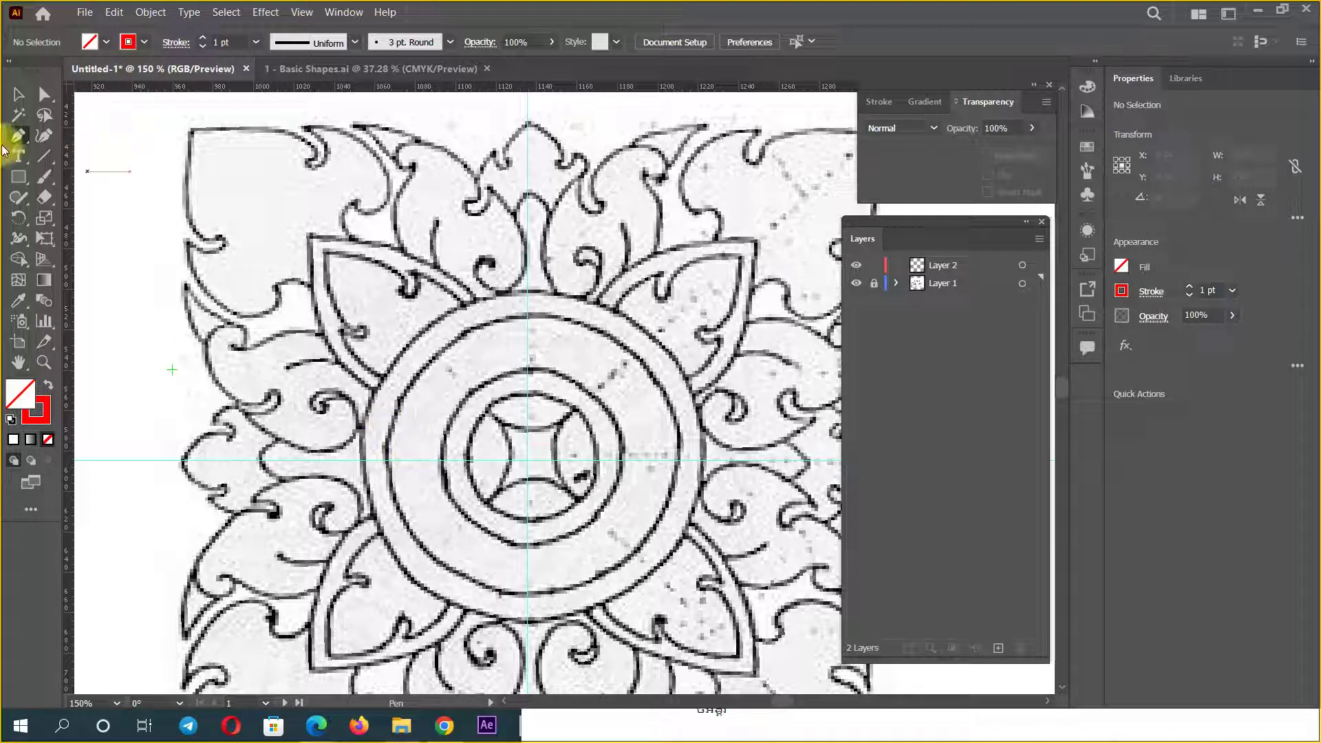
{"action": "left_click", "coordinate": [520, 459]}
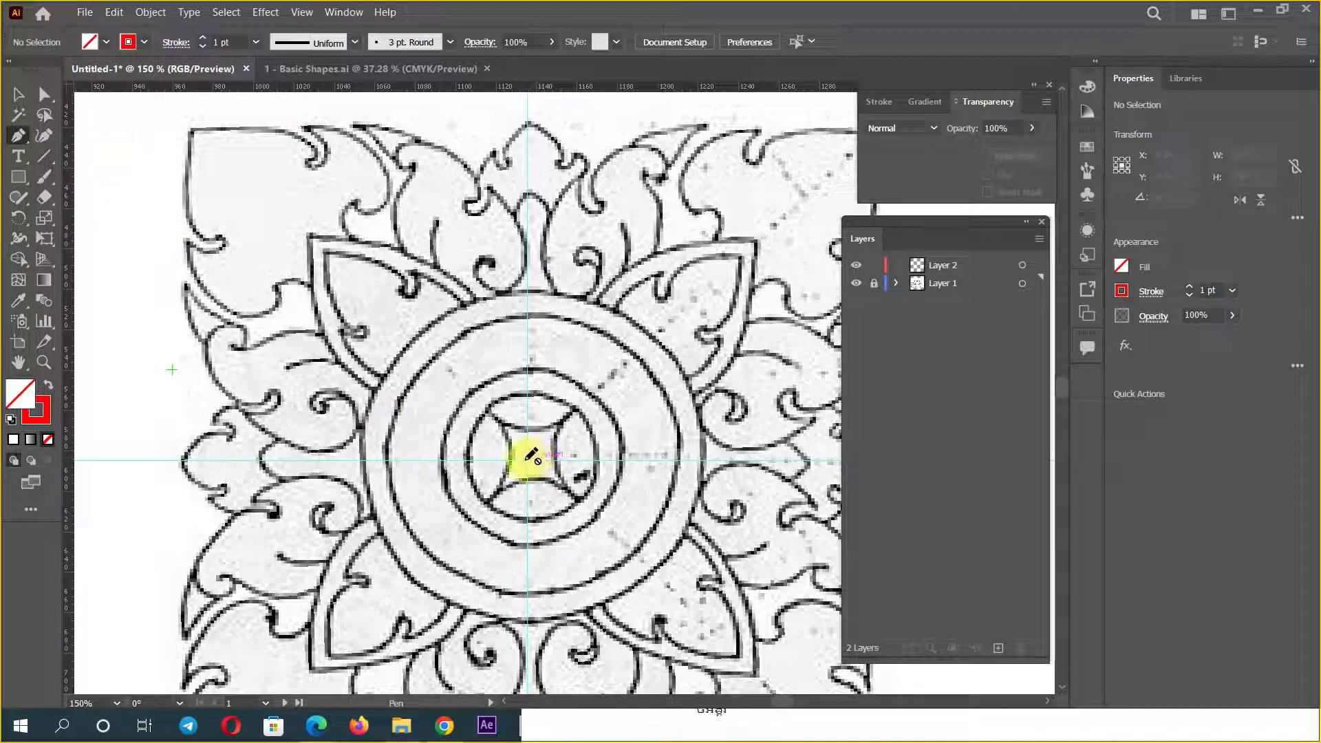
Step: Zoom to 200% on the ornament's top-left leaf and make Layer 2 the target layer
{"action": "scroll", "coordinate": [339, 427], "scroll_direction": "up", "scroll_amount": 1}
{"action": "mouse_move", "coordinate": [507, 457]}
{"action": "left_mouse_down"}
{"action": "mouse_move", "coordinate": [446, 423]}
{"action": "mouse_move", "coordinate": [404, 534]}
{"action": "left_mouse_up"}
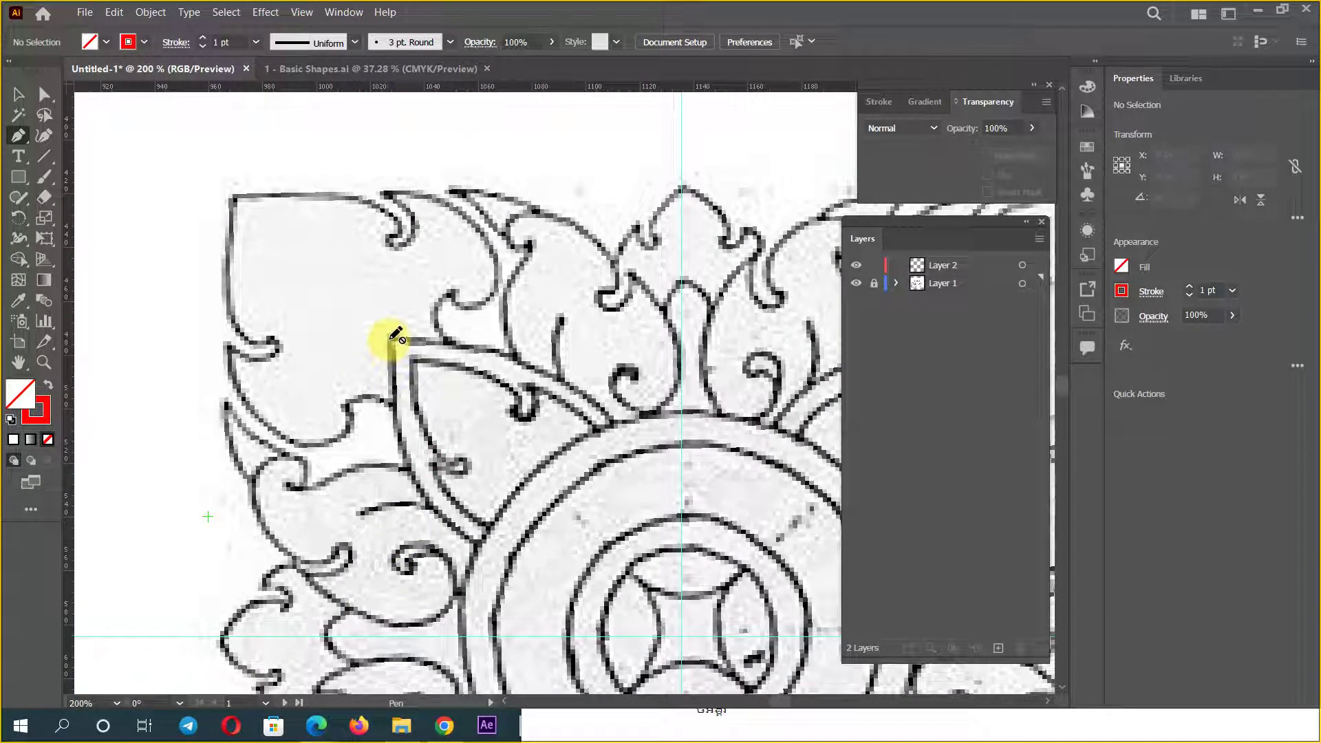
{"action": "left_click", "coordinate": [232, 195]}
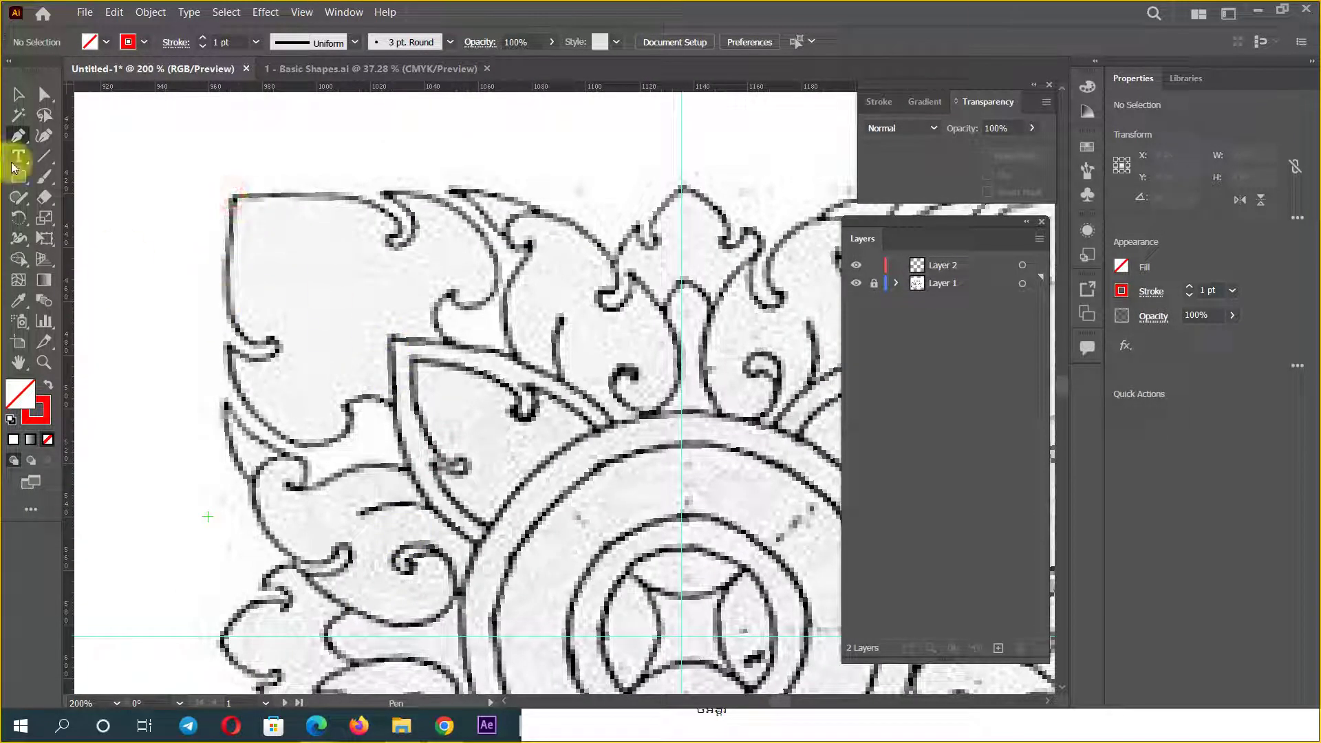
{"action": "left_click", "coordinate": [19, 136]}
{"action": "left_click", "coordinate": [947, 267]}
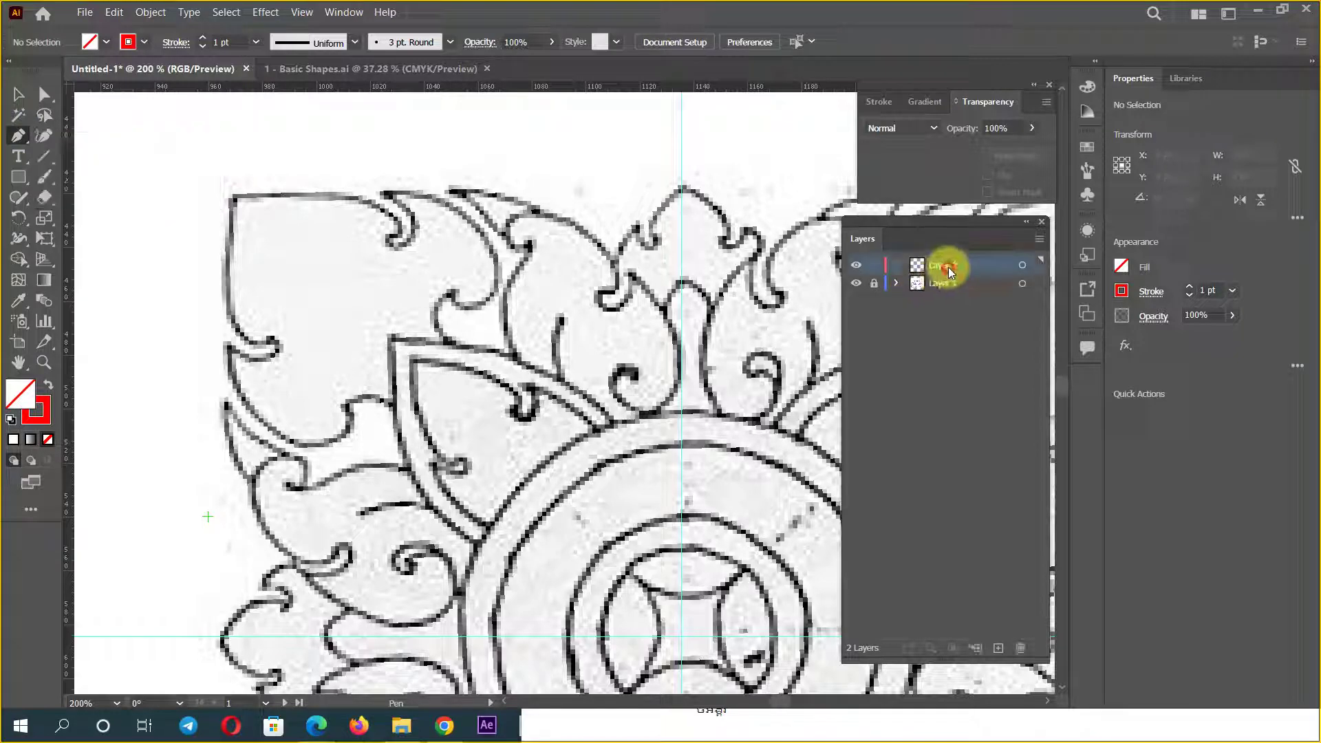
Step: Trace the top-left leaf's outer edge, notch and lower lobe with a red Pen path
{"action": "left_click", "coordinate": [234, 197]}
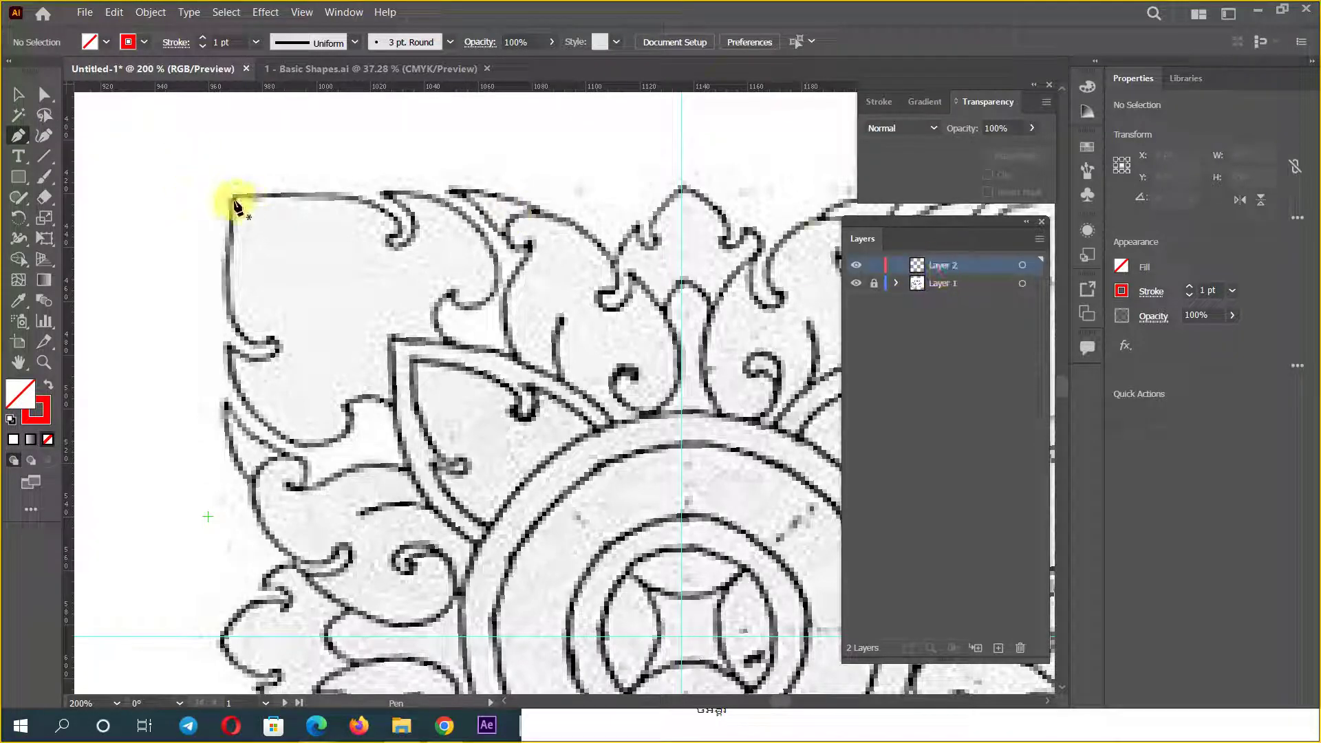
{"action": "left_click_drag", "start_coordinate": [270, 339], "coordinate": [355, 344]}
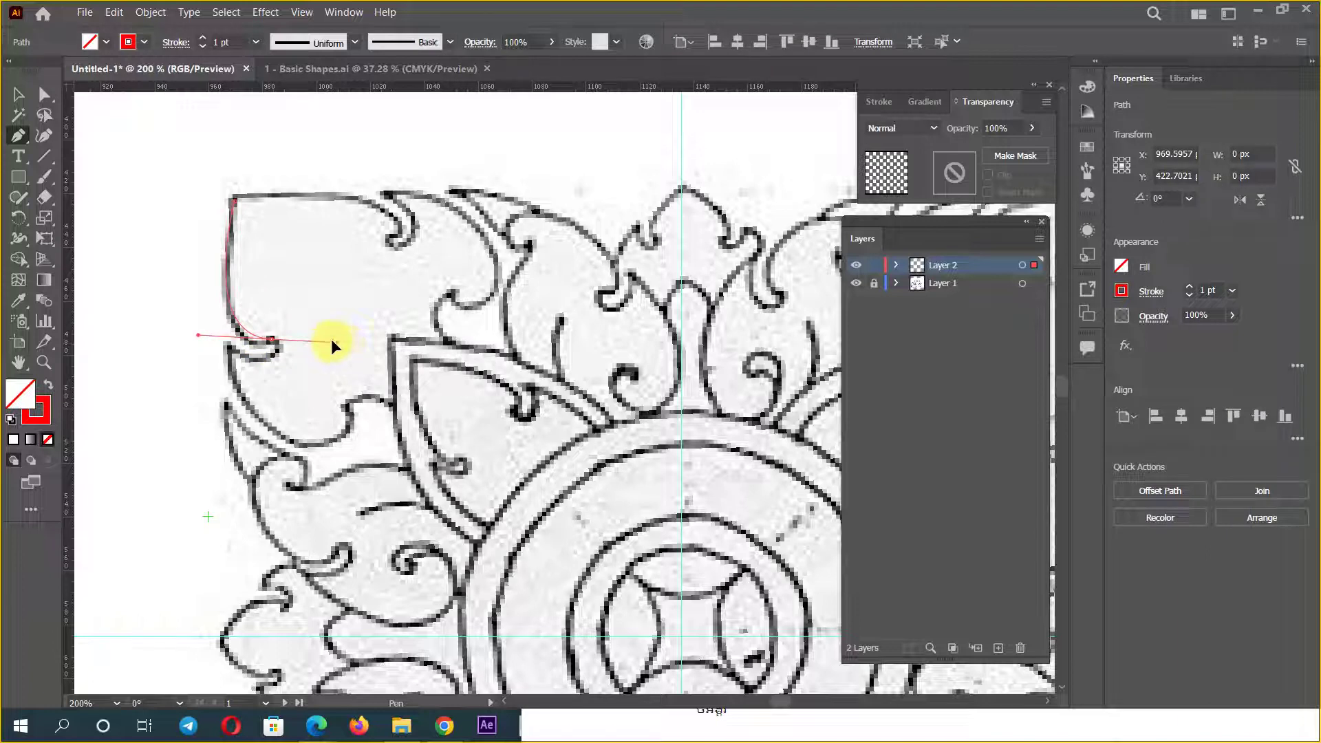
{"action": "left_click", "coordinate": [271, 339]}
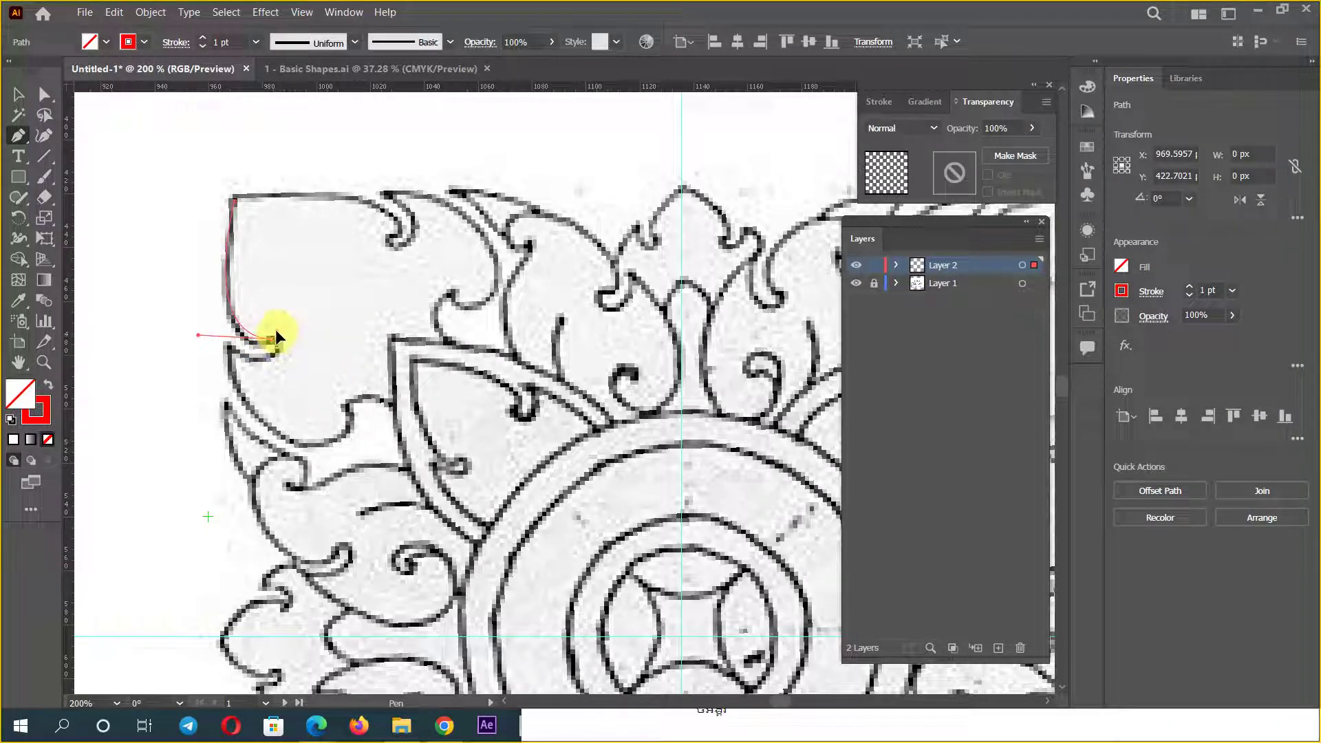
{"action": "mouse_move", "coordinate": [271, 338]}
{"action": "left_mouse_down"}
{"action": "mouse_move", "coordinate": [238, 353]}
{"action": "mouse_move", "coordinate": [190, 322]}
{"action": "left_mouse_up"}
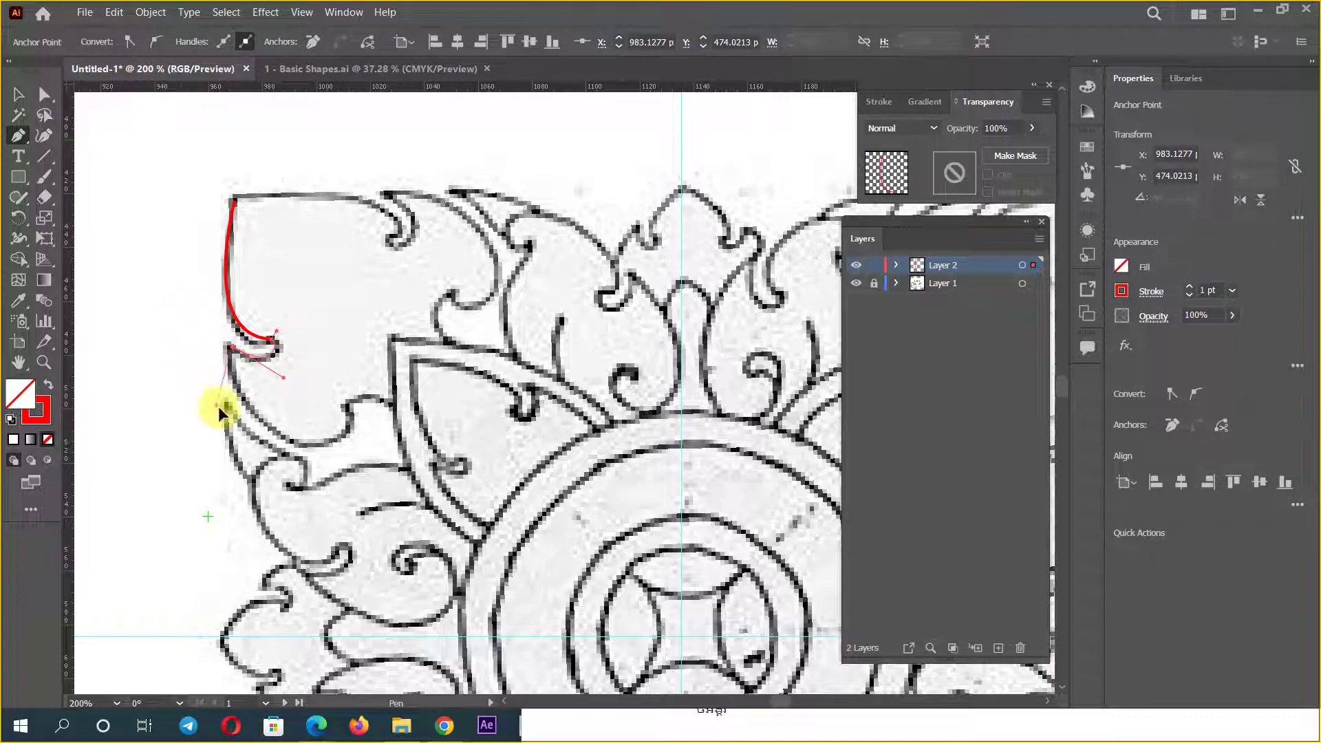
{"action": "mouse_move", "coordinate": [264, 422]}
{"action": "left_mouse_down"}
{"action": "mouse_move", "coordinate": [347, 432]}
{"action": "mouse_move", "coordinate": [304, 448]}
{"action": "mouse_move", "coordinate": [347, 450]}
{"action": "left_mouse_up"}
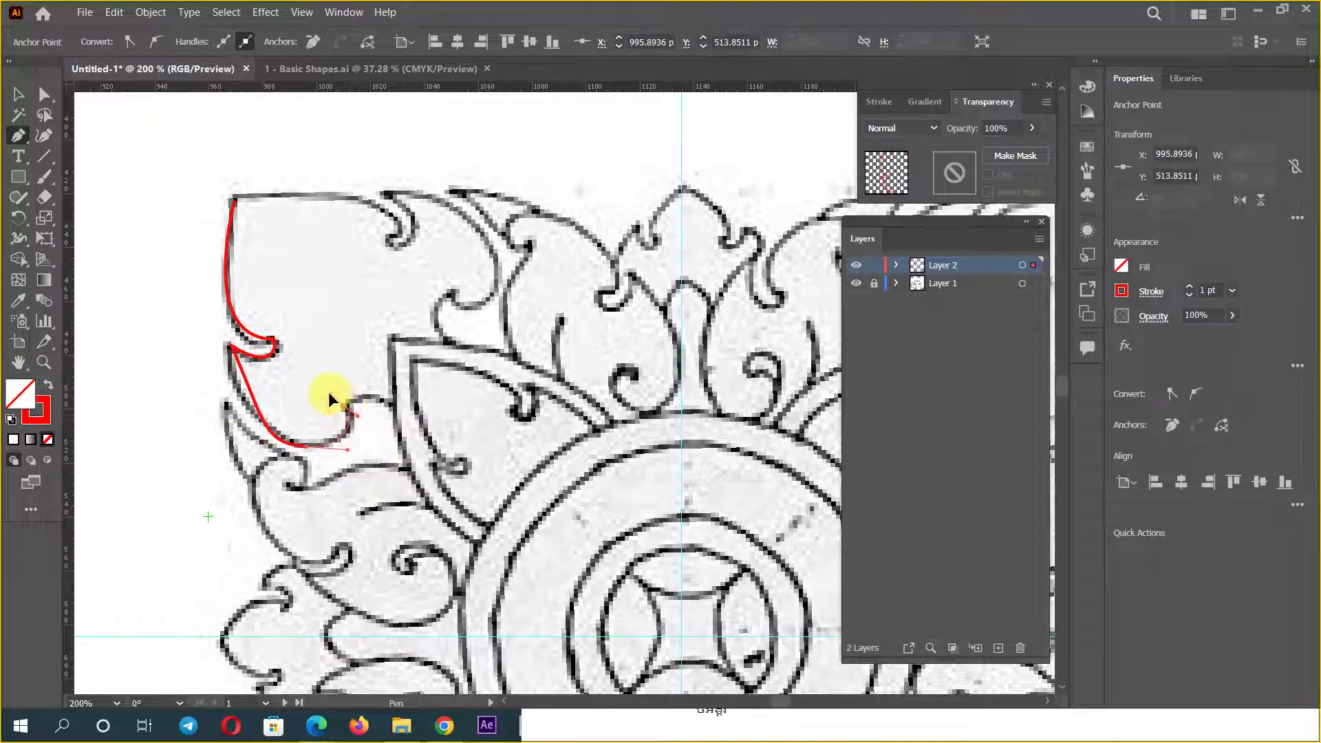
{"action": "mouse_move", "coordinate": [377, 395]}
{"action": "left_mouse_down"}
{"action": "mouse_move", "coordinate": [395, 416]}
{"action": "mouse_move", "coordinate": [386, 412]}
{"action": "left_mouse_up"}
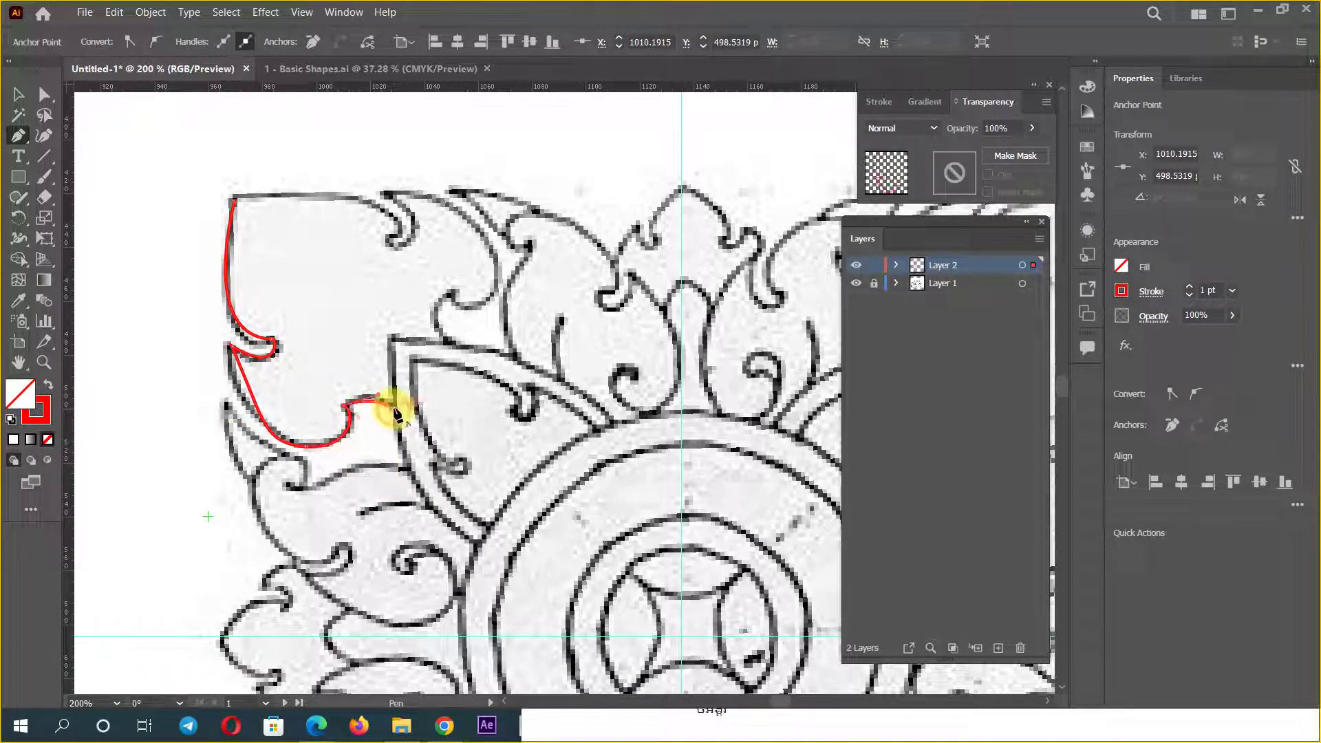
Step: Adjust the notch corner anchor and its handles with Direct Selection to fit the outline
{"action": "left_click", "coordinate": [45, 94]}
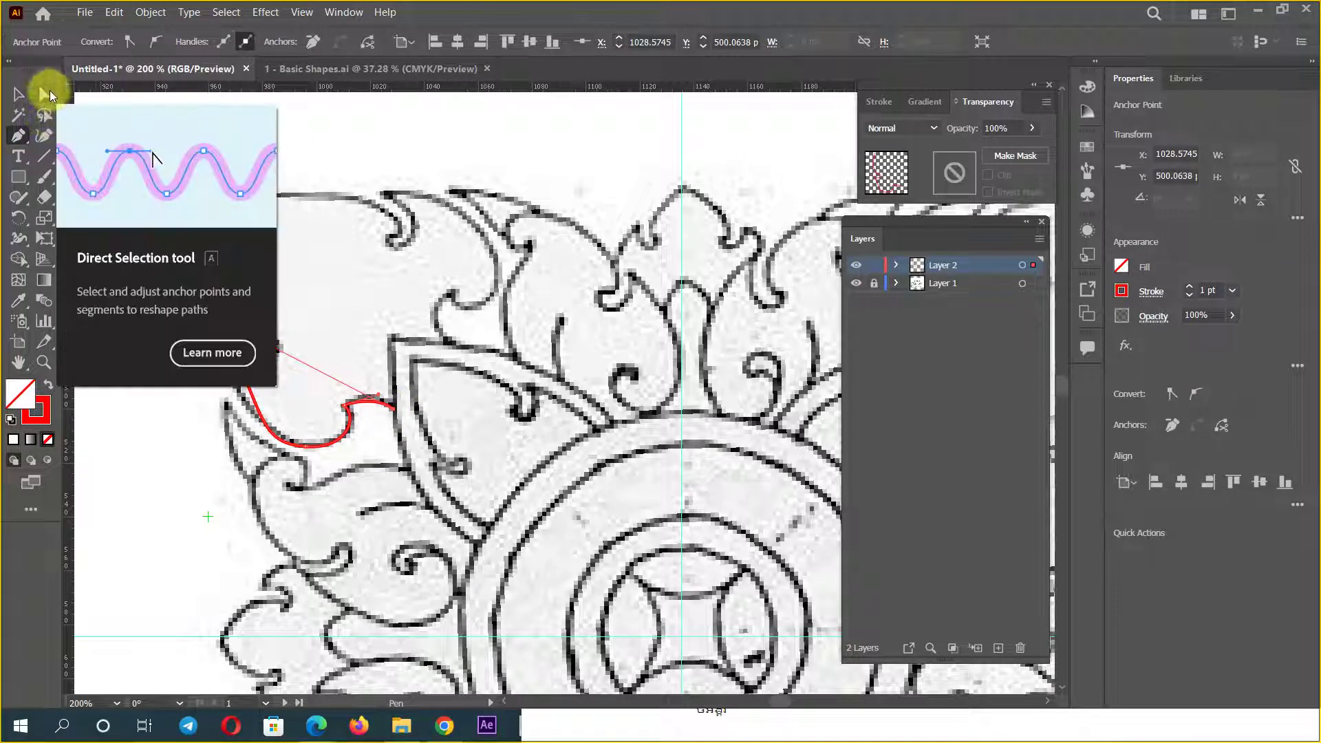
{"action": "scroll", "coordinate": [397, 431], "scroll_direction": "up", "scroll_amount": 3}
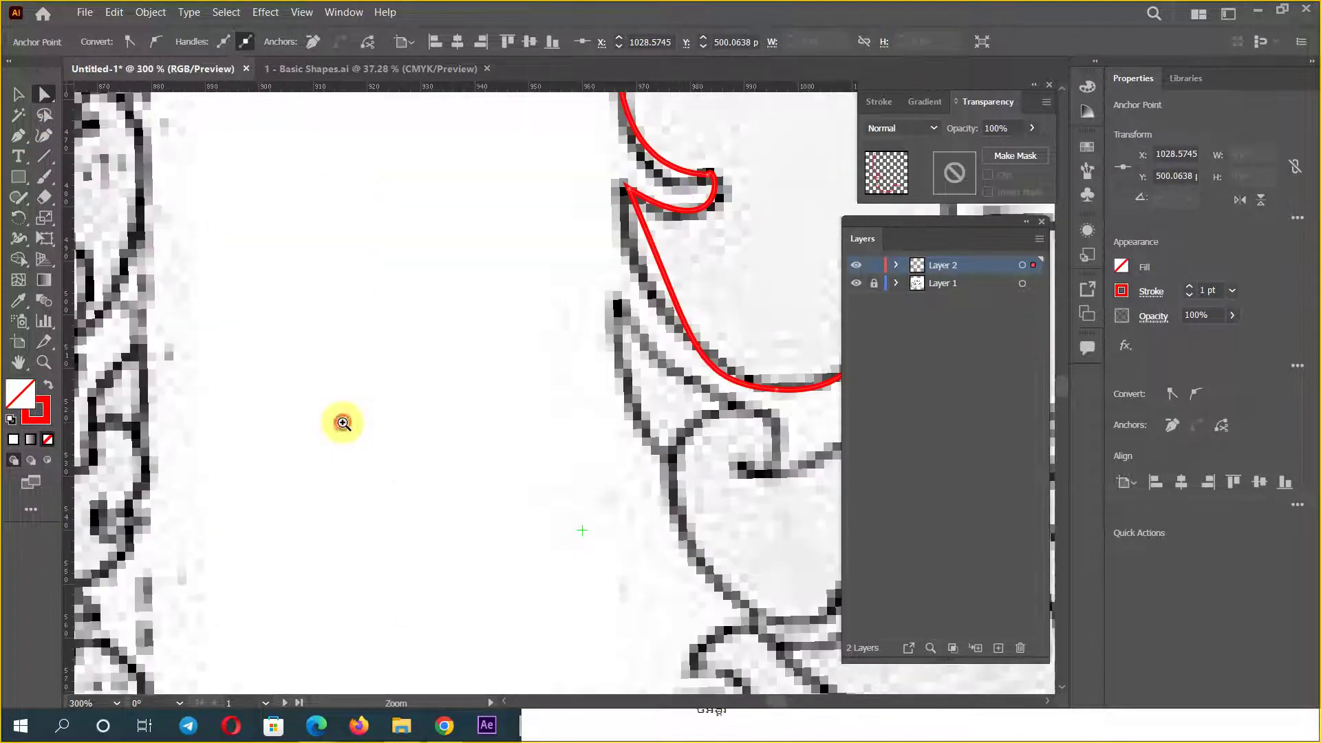
{"action": "scroll", "coordinate": [339, 421], "scroll_direction": "down", "scroll_amount": 1}
{"action": "scroll", "coordinate": [236, 554], "scroll_direction": "up", "scroll_amount": 1}
{"action": "left_click", "coordinate": [225, 333]}
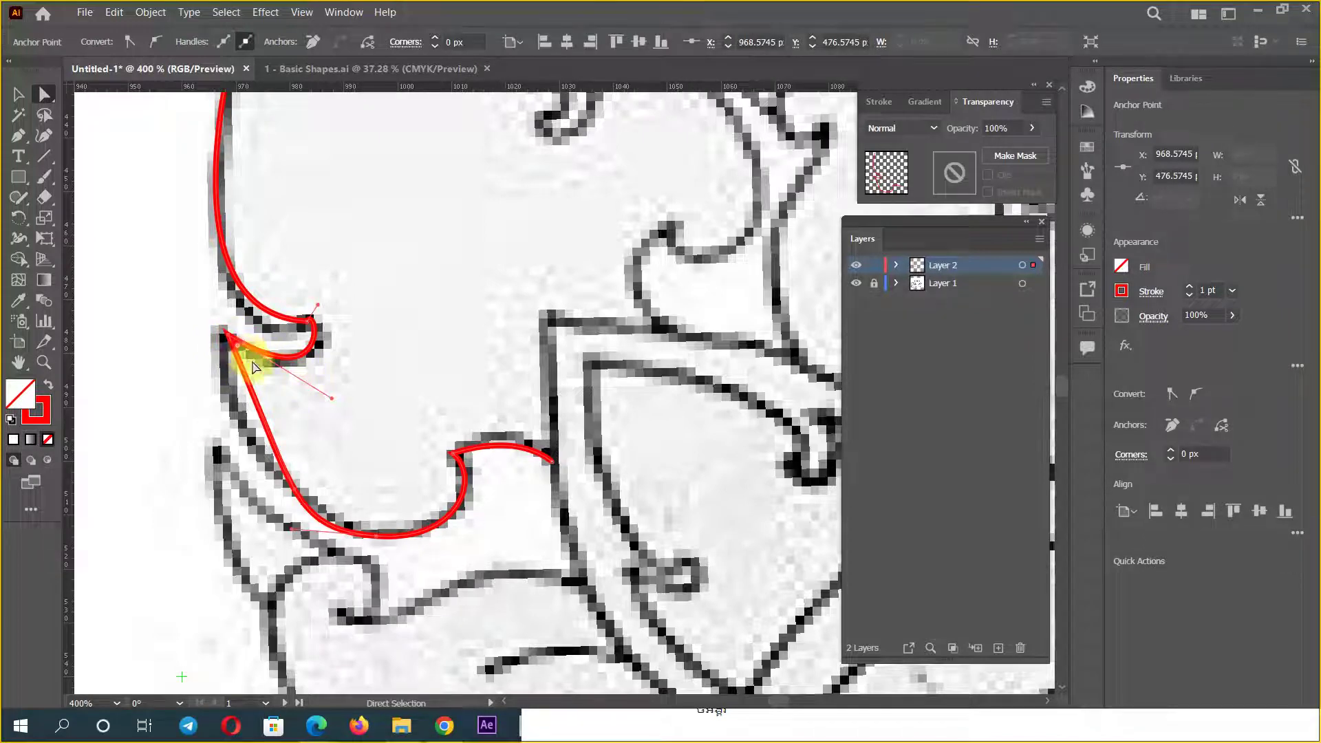
{"action": "mouse_move", "coordinate": [262, 449]}
{"action": "left_mouse_down"}
{"action": "mouse_move", "coordinate": [290, 492]}
{"action": "mouse_move", "coordinate": [241, 451]}
{"action": "left_mouse_up"}
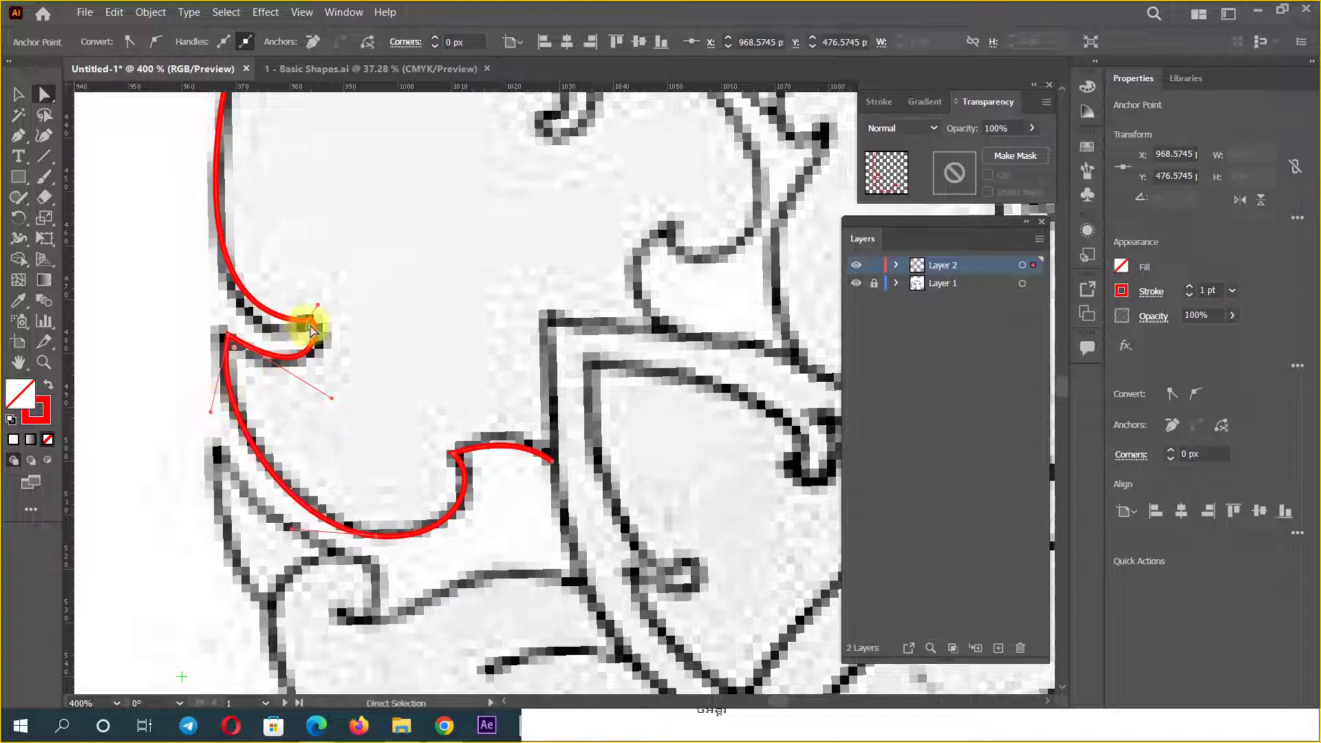
{"action": "mouse_move", "coordinate": [309, 329]}
{"action": "left_mouse_down"}
{"action": "mouse_move", "coordinate": [163, 317]}
{"action": "mouse_move", "coordinate": [167, 366]}
{"action": "left_mouse_up"}
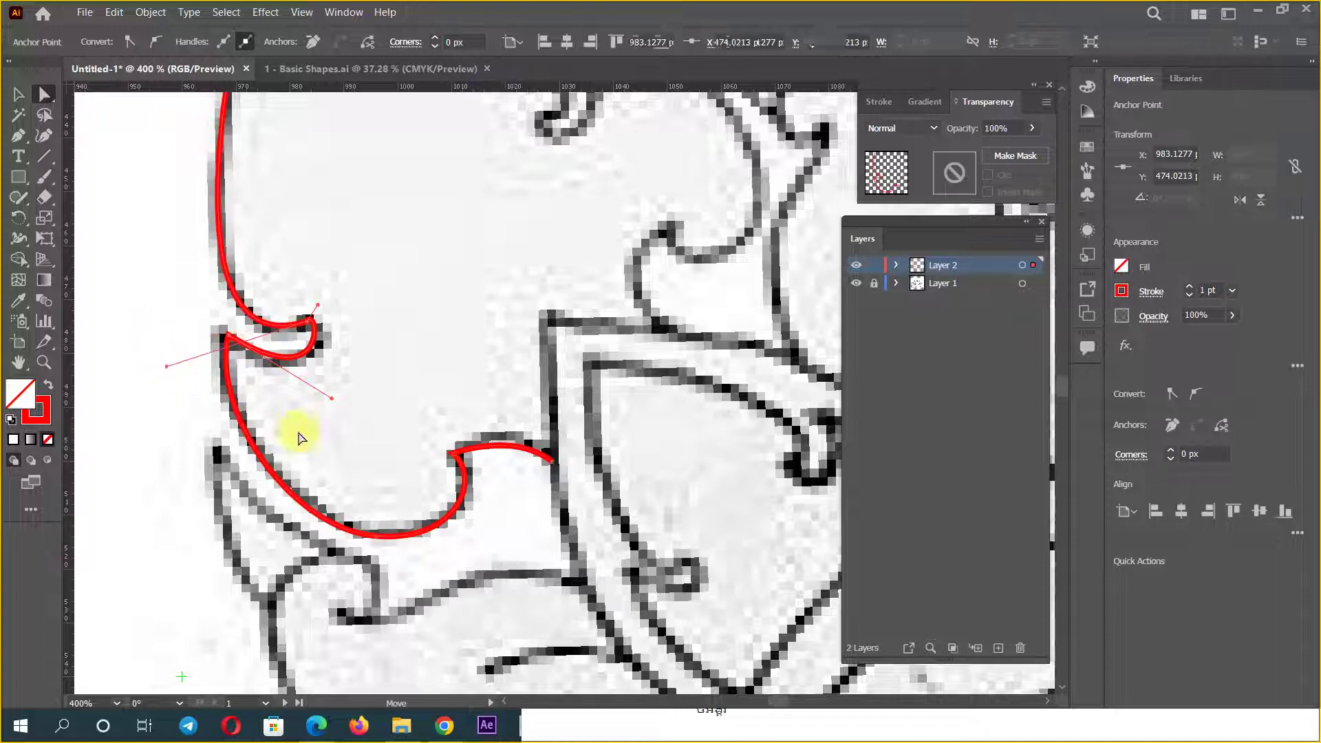
Step: Reshape the lower loop anchor and upper arc into the hook, then pan to the untraced part
{"action": "left_click", "coordinate": [461, 456]}
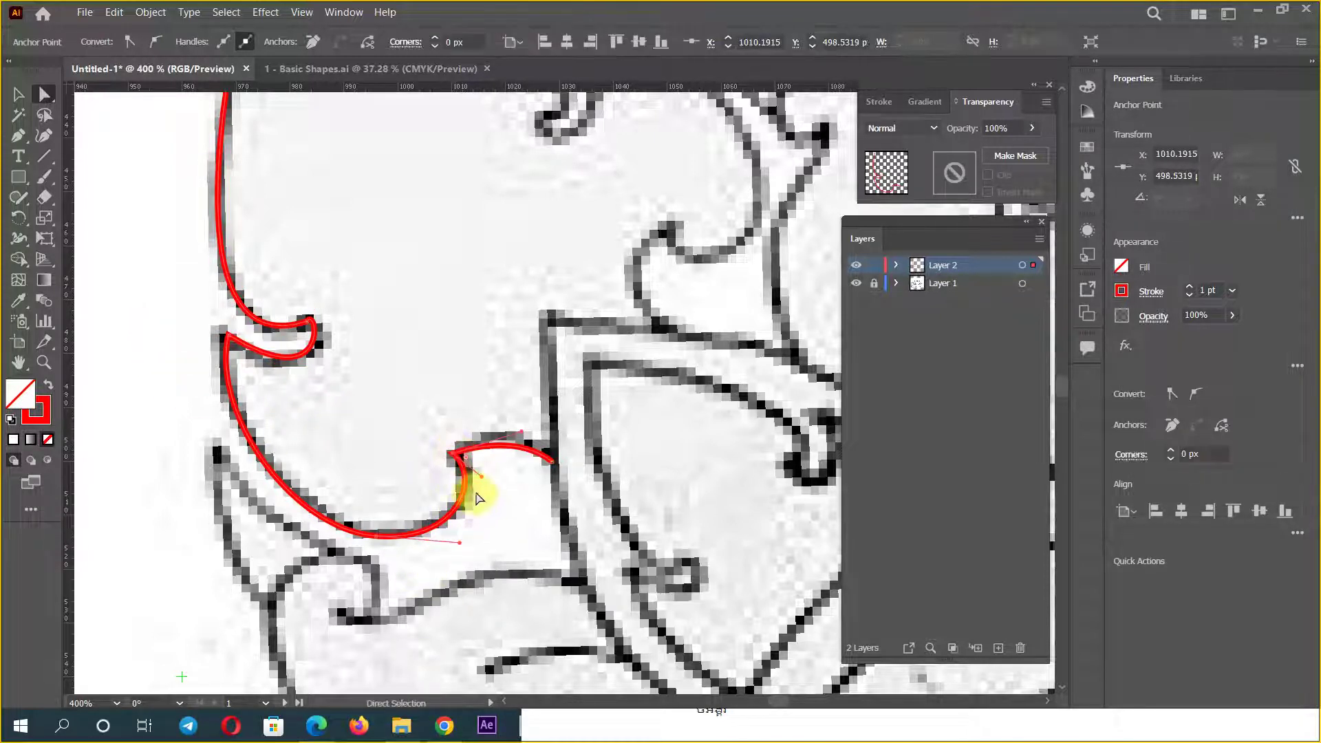
{"action": "left_click_drag", "start_coordinate": [482, 476], "coordinate": [491, 475]}
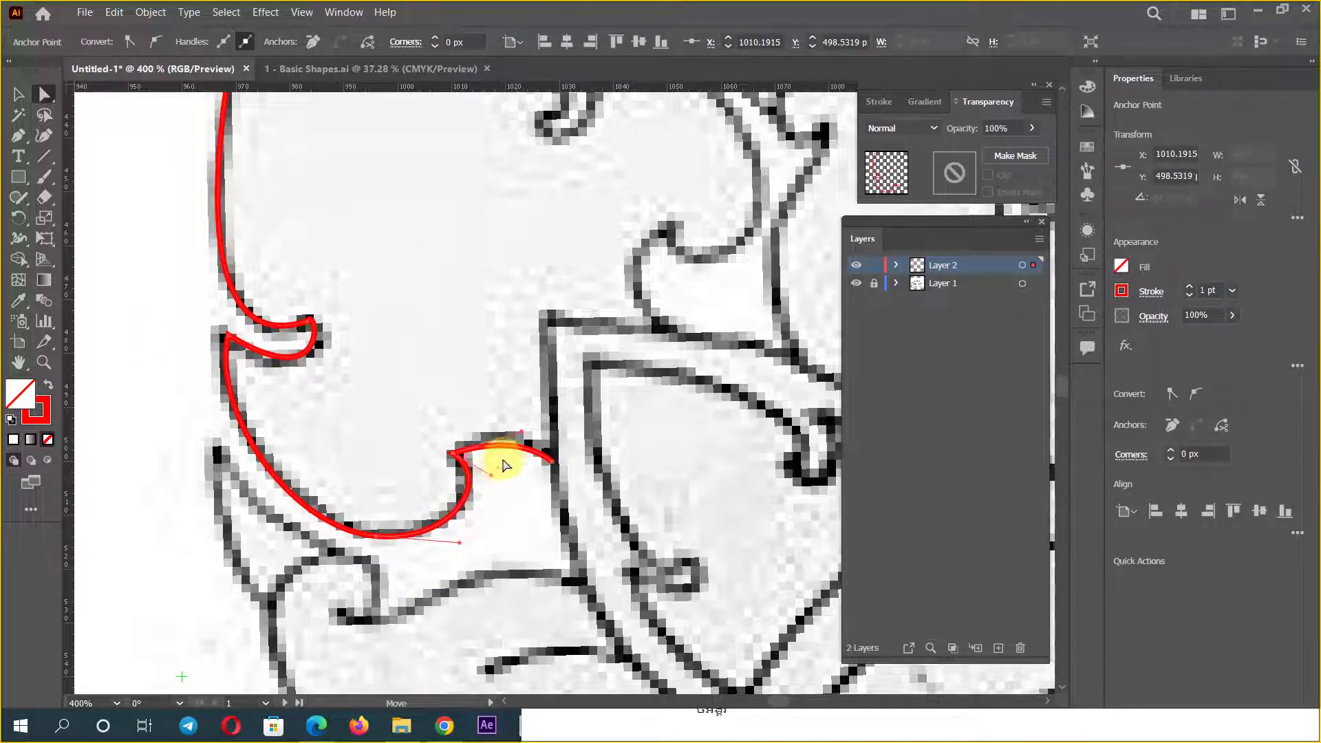
{"action": "left_click", "coordinate": [525, 413]}
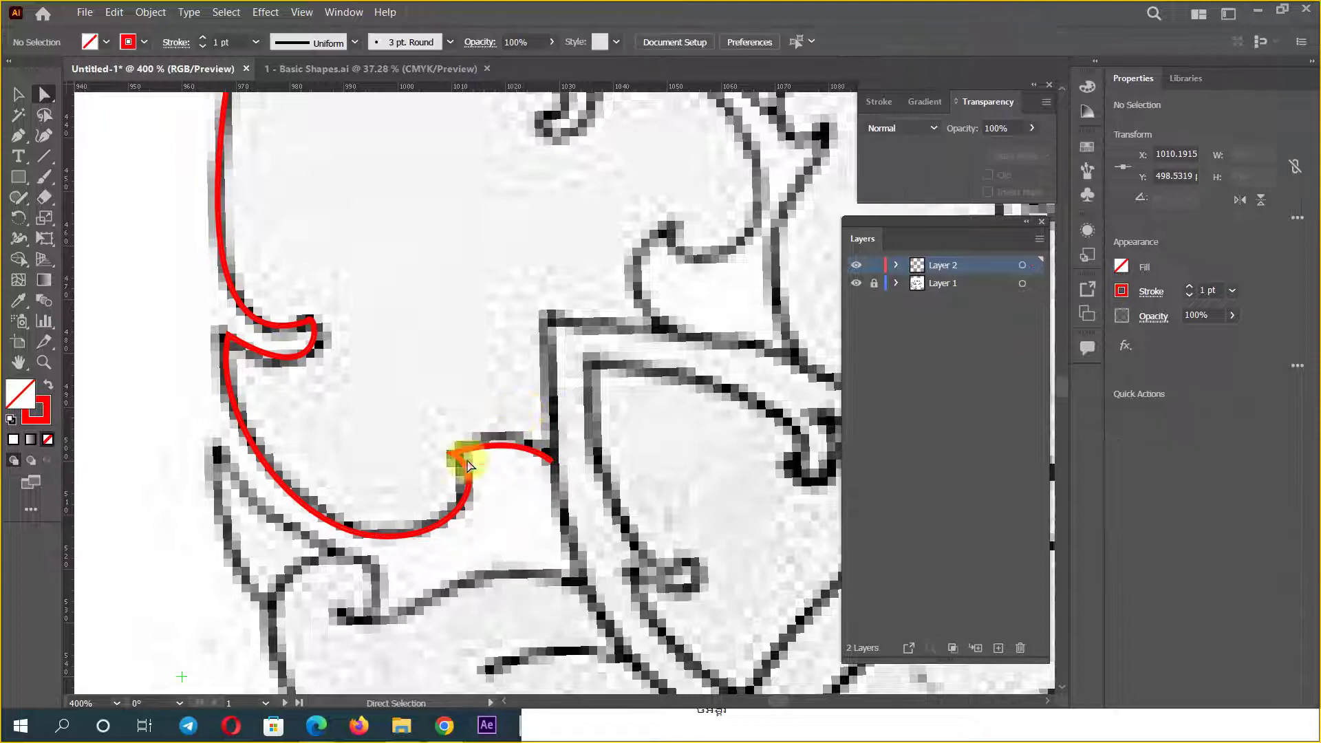
{"action": "left_click_drag", "start_coordinate": [457, 456], "coordinate": [452, 456]}
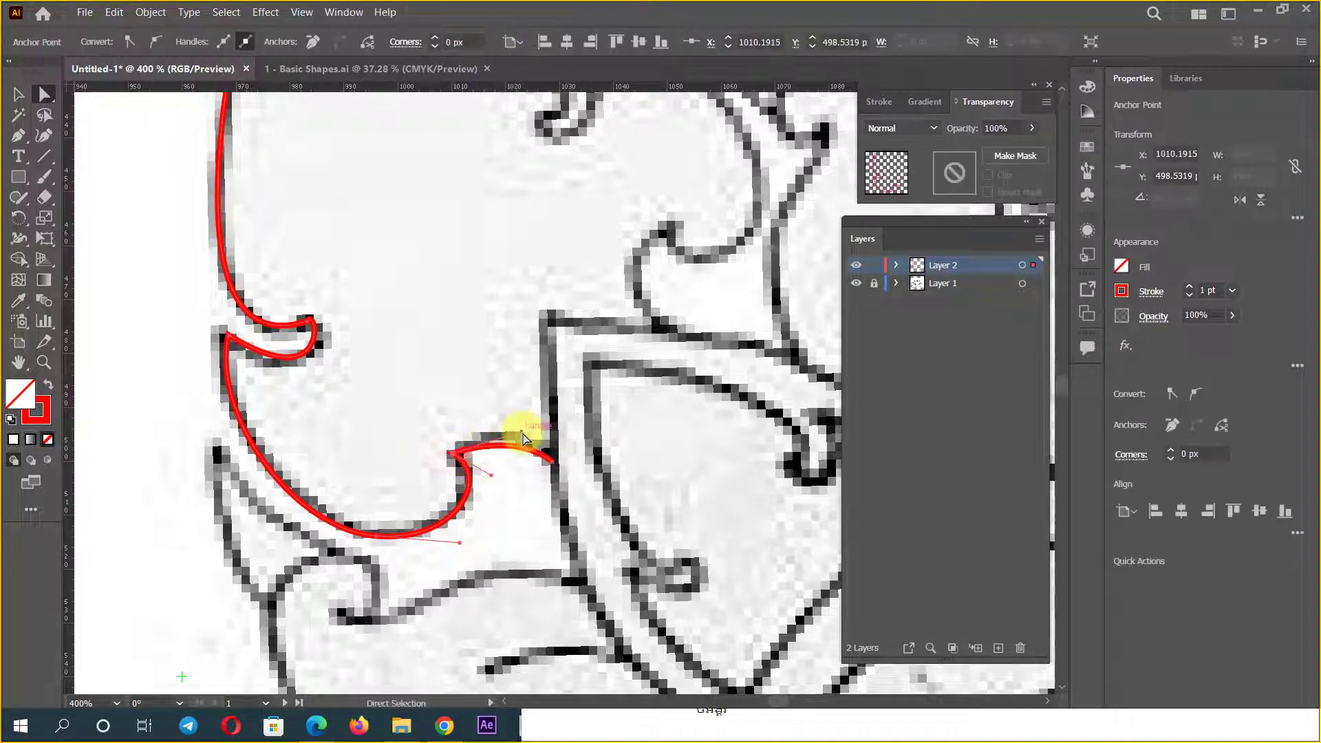
{"action": "left_click_drag", "start_coordinate": [520, 428], "coordinate": [511, 419]}
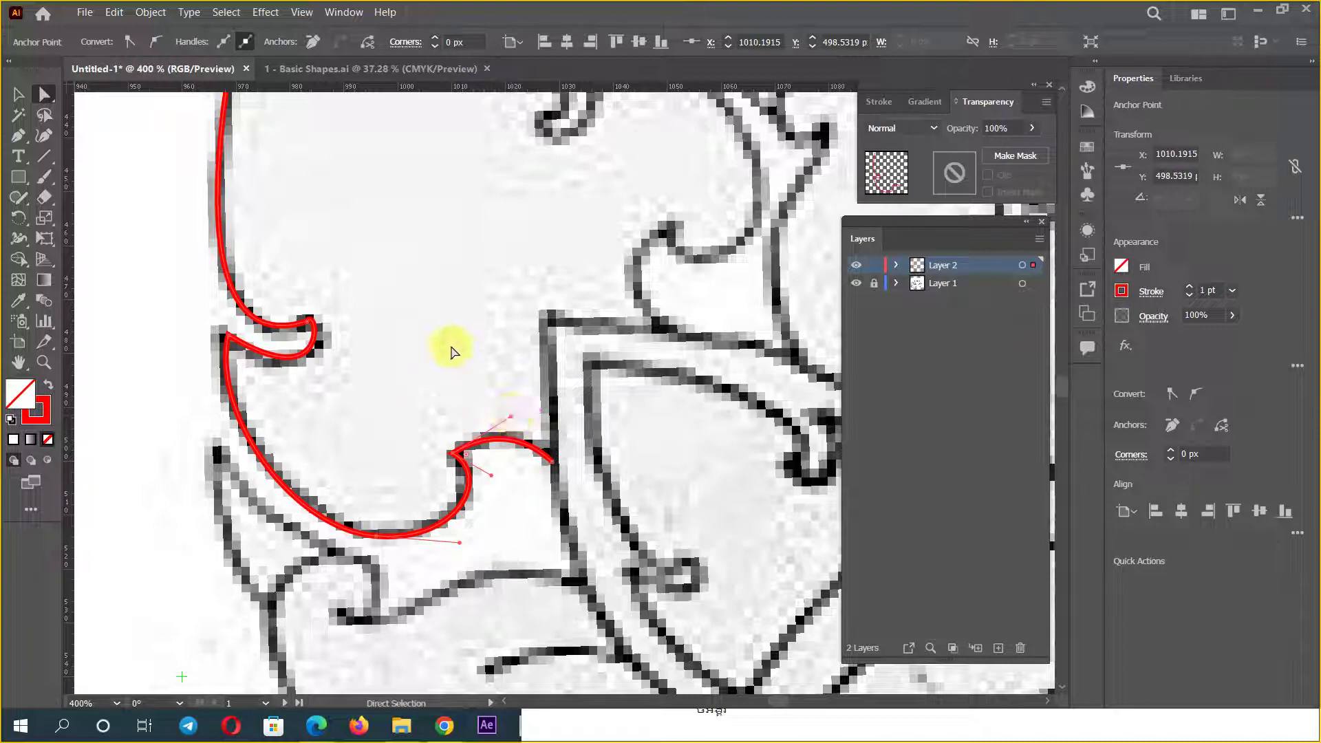
{"action": "key", "text": "ctrl+minus"}
{"action": "mouse_move", "coordinate": [392, 416]}
{"action": "left_mouse_down"}
{"action": "mouse_move", "coordinate": [563, 374]}
{"action": "mouse_move", "coordinate": [386, 362]}
{"action": "mouse_move", "coordinate": [361, 278]}
{"action": "mouse_move", "coordinate": [404, 261]}
{"action": "left_mouse_up"}
Step: Start a new red Pen path along the next leaf lobe's edges
{"action": "left_click", "coordinate": [18, 136]}
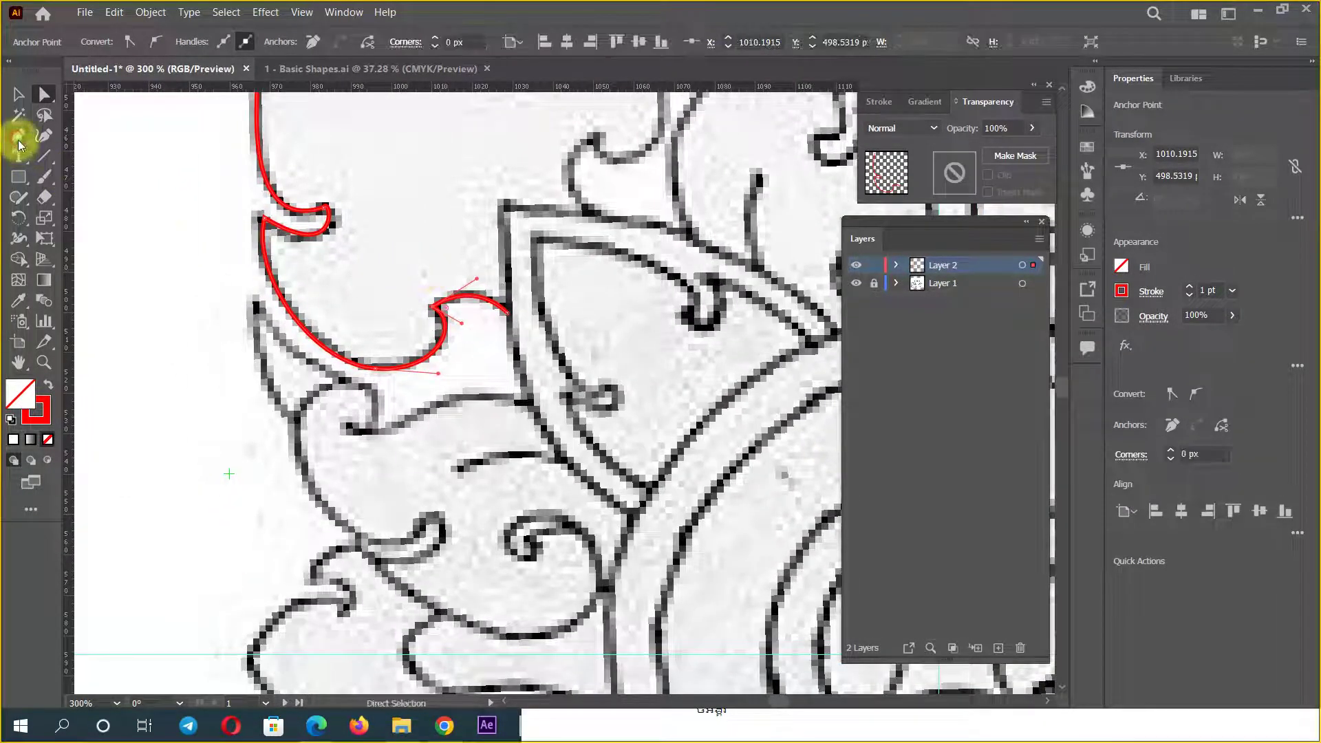
{"action": "left_click", "coordinate": [294, 418]}
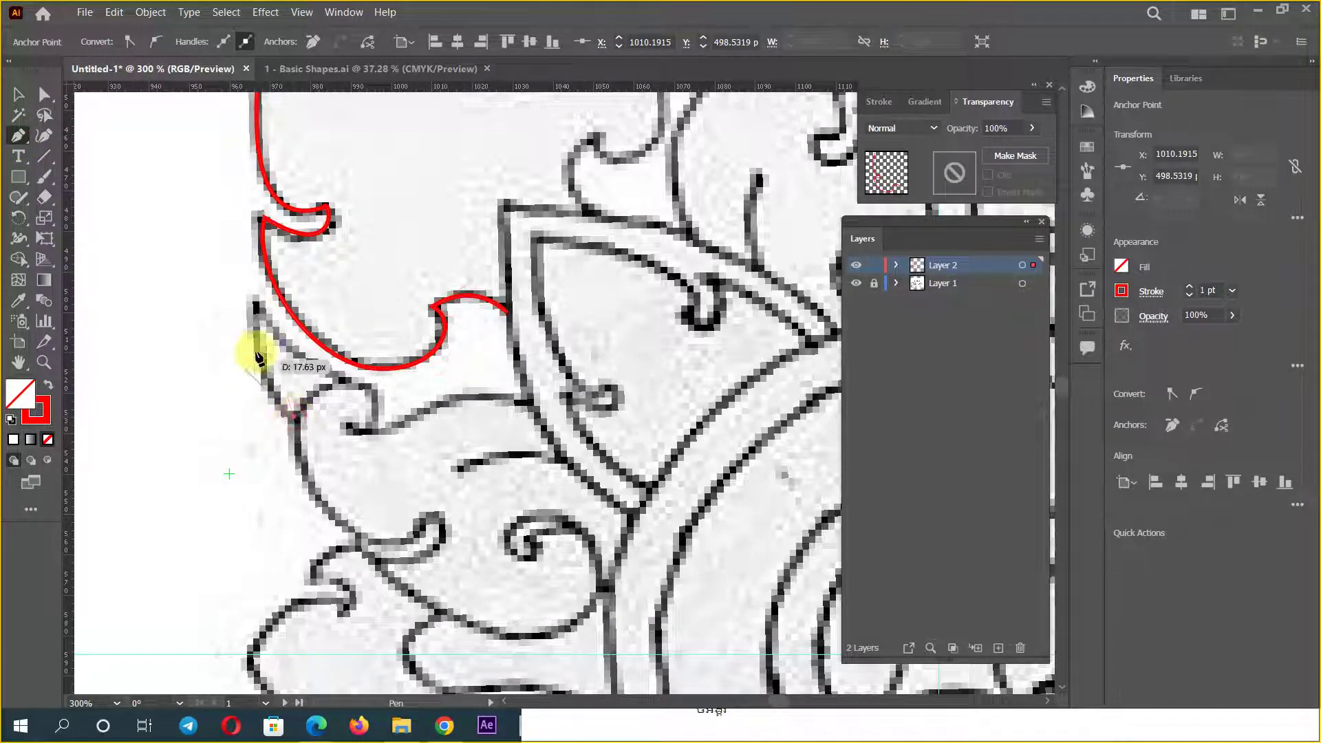
{"action": "left_click_drag", "start_coordinate": [255, 303], "coordinate": [270, 255]}
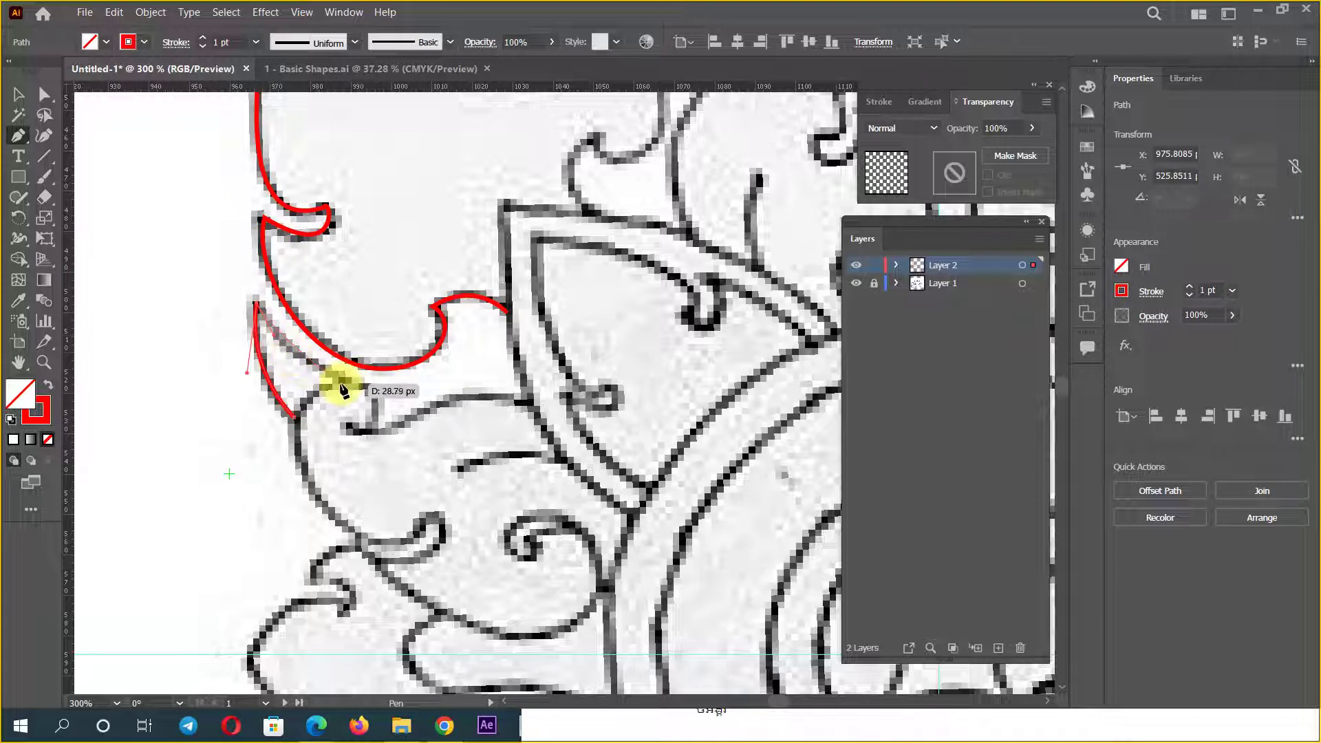
{"action": "left_click_drag", "start_coordinate": [339, 379], "coordinate": [377, 392]}
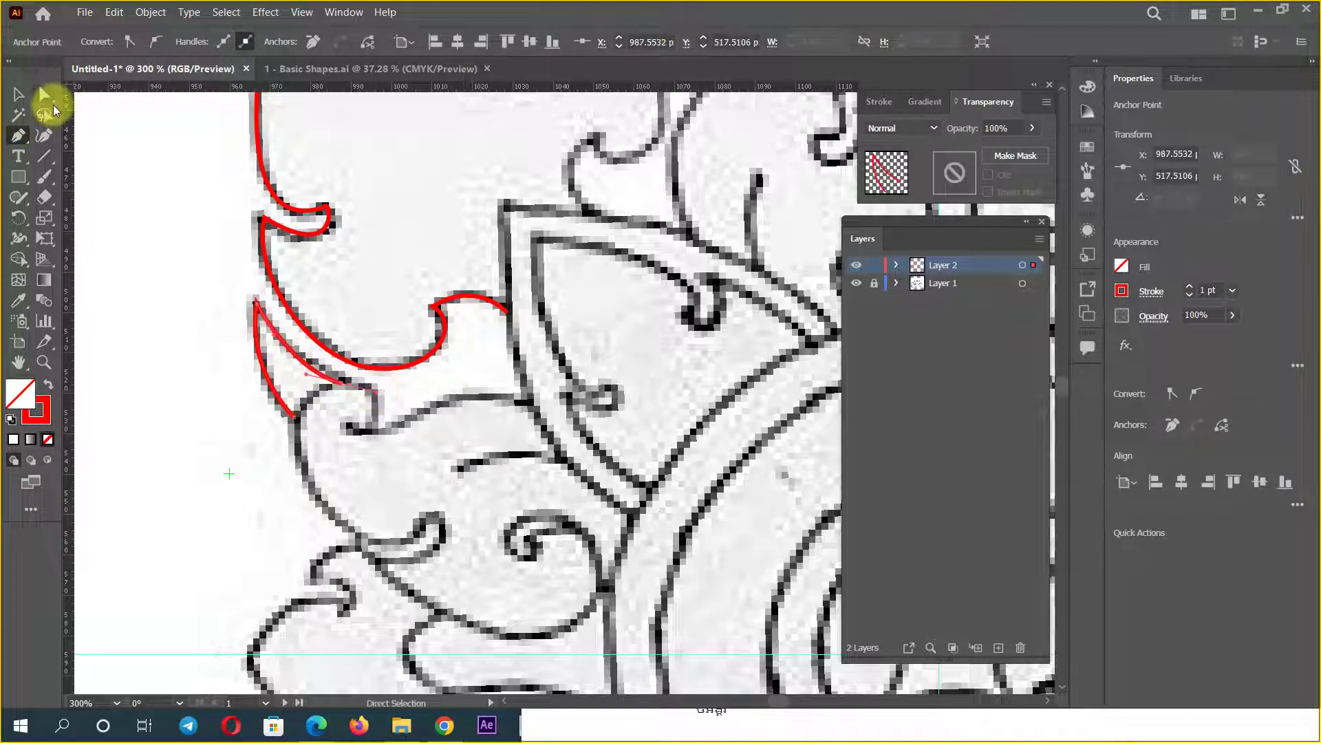
{"action": "mouse_move", "coordinate": [370, 427]}
{"action": "left_mouse_down"}
{"action": "mouse_move", "coordinate": [352, 372]}
{"action": "mouse_move", "coordinate": [285, 280]}
{"action": "mouse_move", "coordinate": [280, 394]}
{"action": "left_mouse_up"}
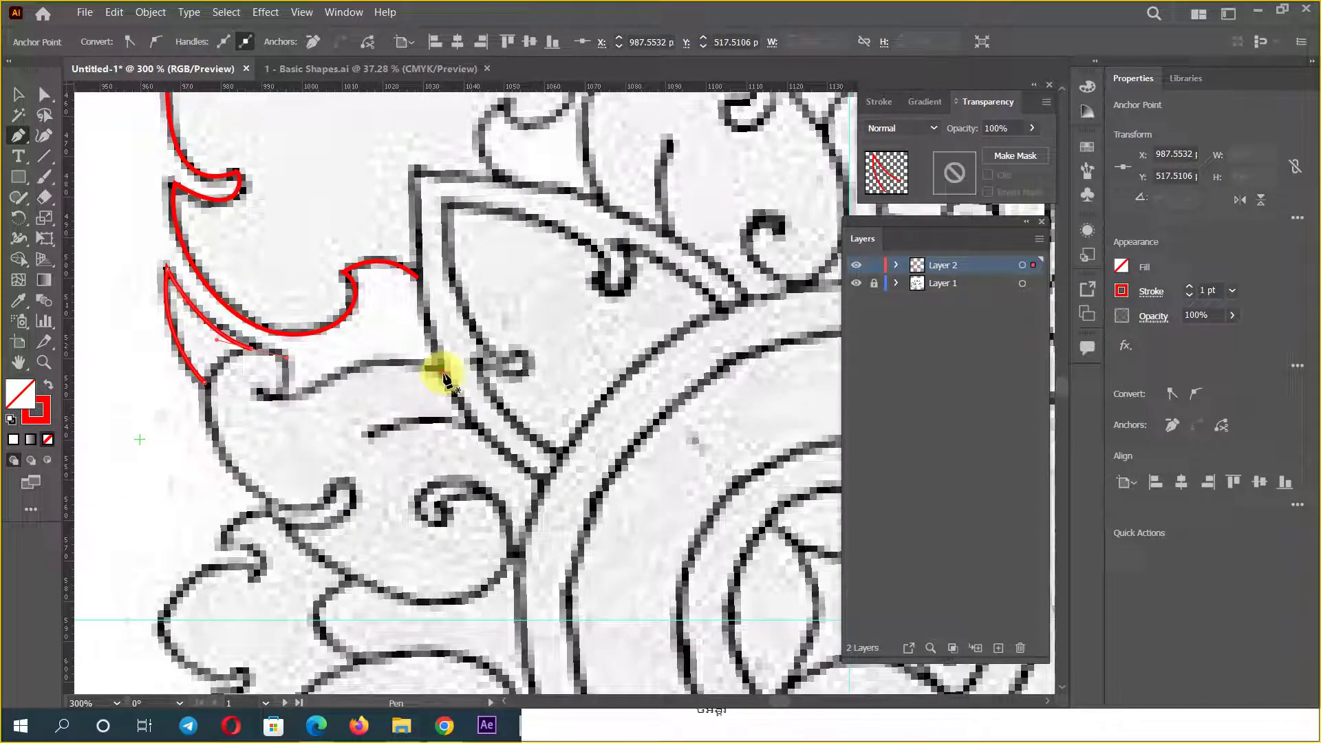
{"action": "mouse_move", "coordinate": [329, 375]}
{"action": "left_mouse_down"}
{"action": "mouse_move", "coordinate": [264, 396]}
{"action": "mouse_move", "coordinate": [241, 372]}
{"action": "left_mouse_up"}
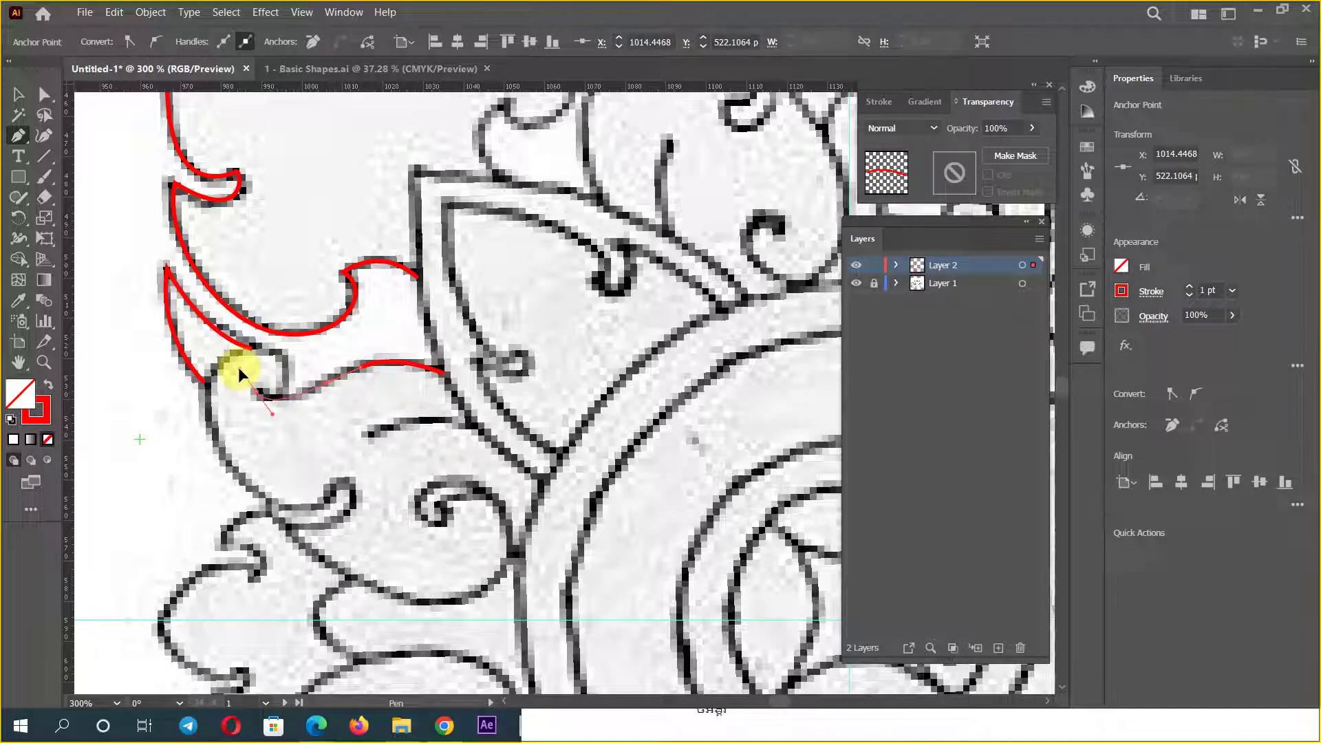
{"action": "left_click_drag", "start_coordinate": [279, 392], "coordinate": [275, 356]}
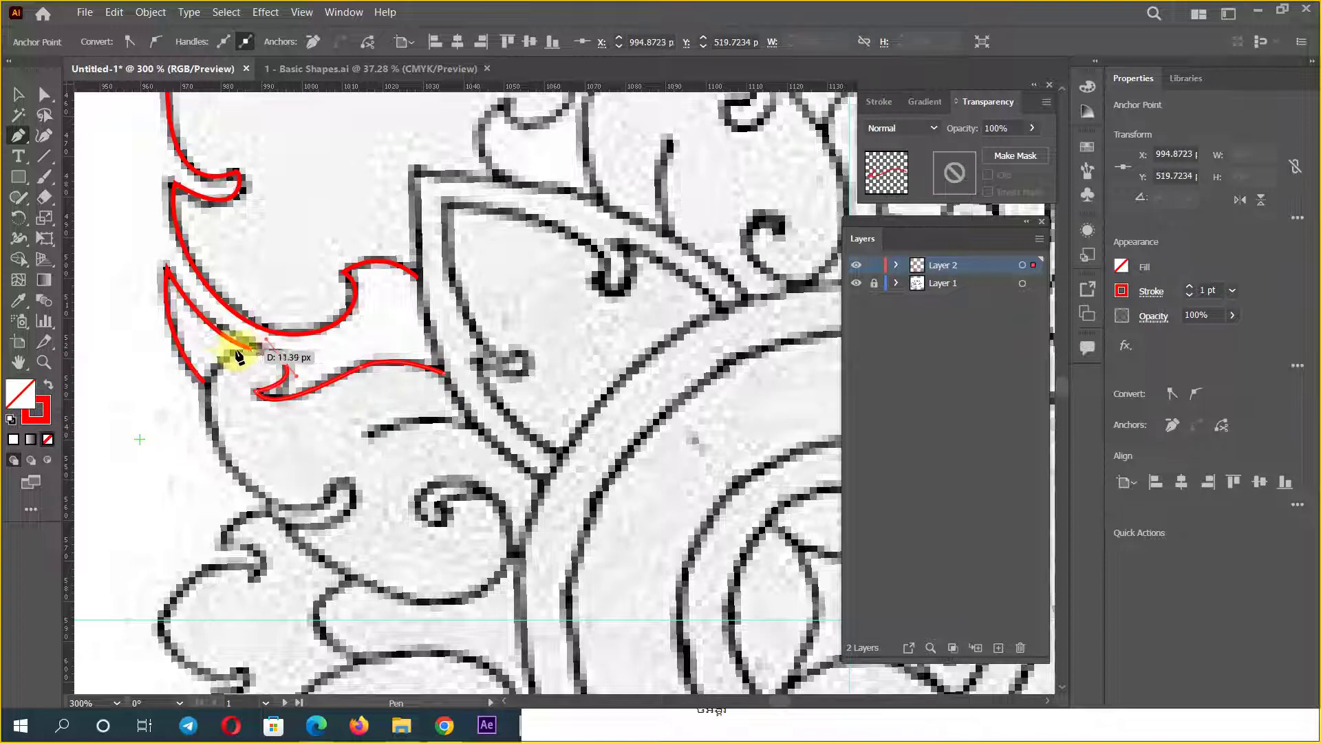
Step: Continue the path around the leaf tip, down the lobe and into the spiral's centre
{"action": "left_click_drag", "start_coordinate": [208, 380], "coordinate": [202, 457]}
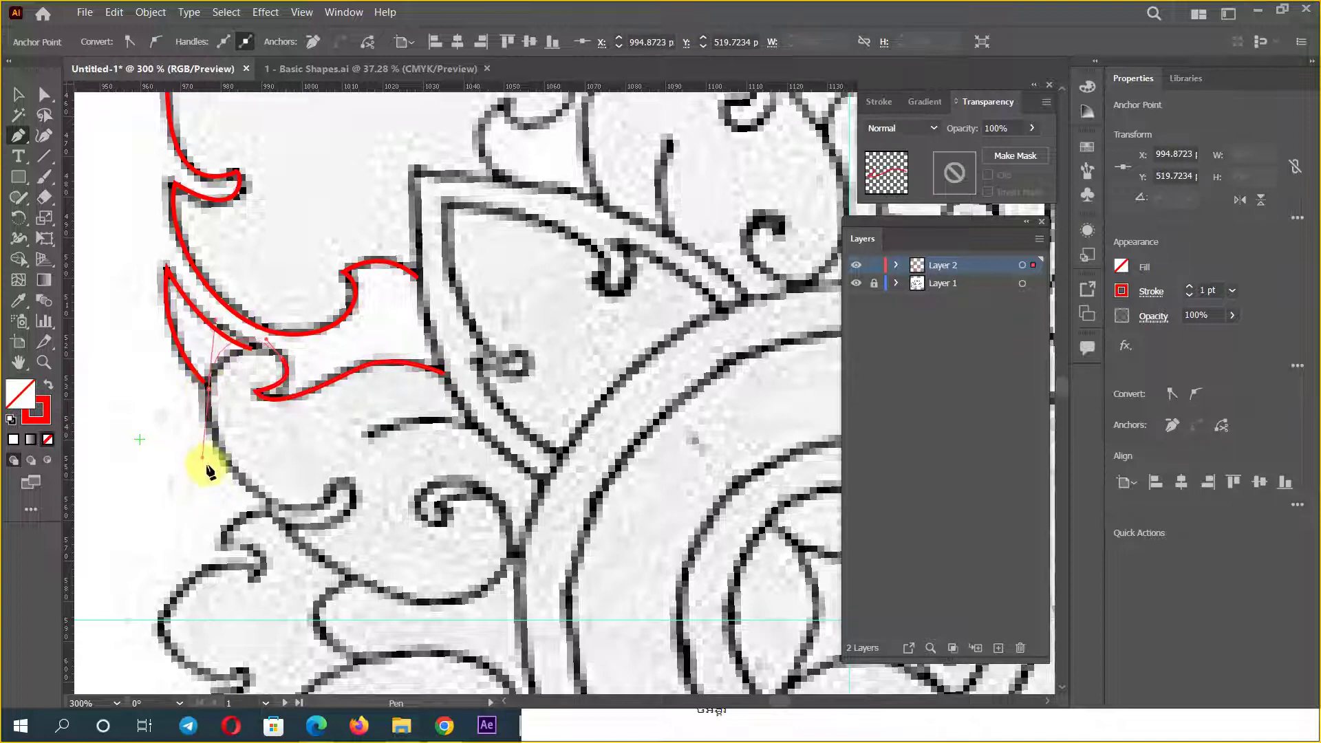
{"action": "left_click_drag", "start_coordinate": [300, 510], "coordinate": [357, 494]}
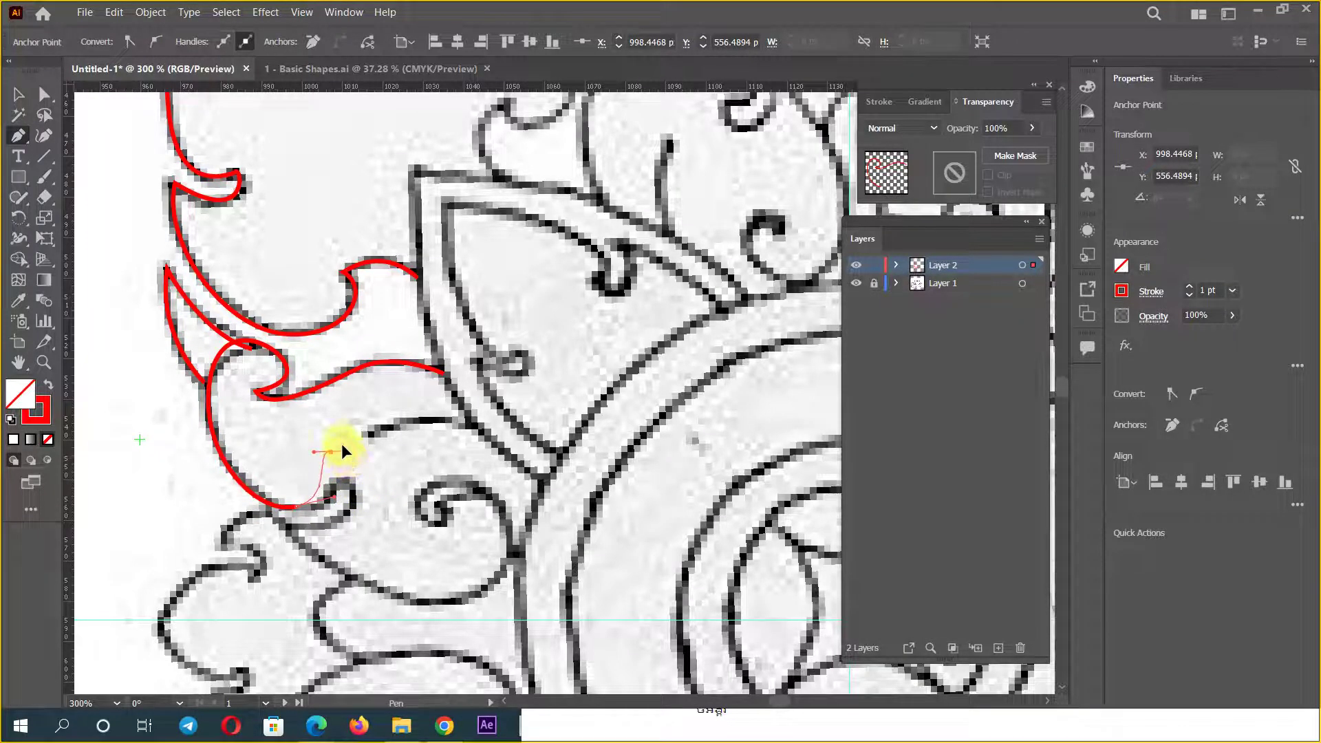
{"action": "left_click_drag", "start_coordinate": [342, 452], "coordinate": [342, 490]}
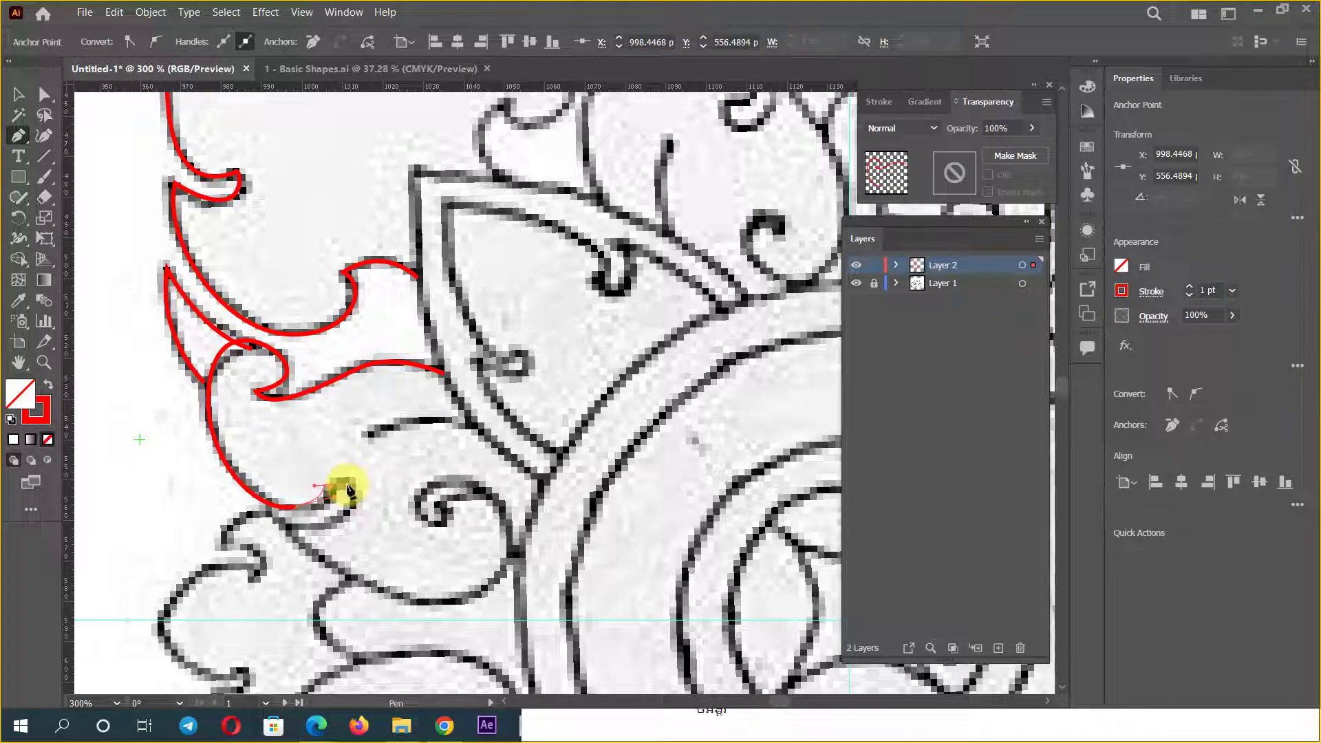
{"action": "left_click_drag", "start_coordinate": [347, 490], "coordinate": [227, 500]}
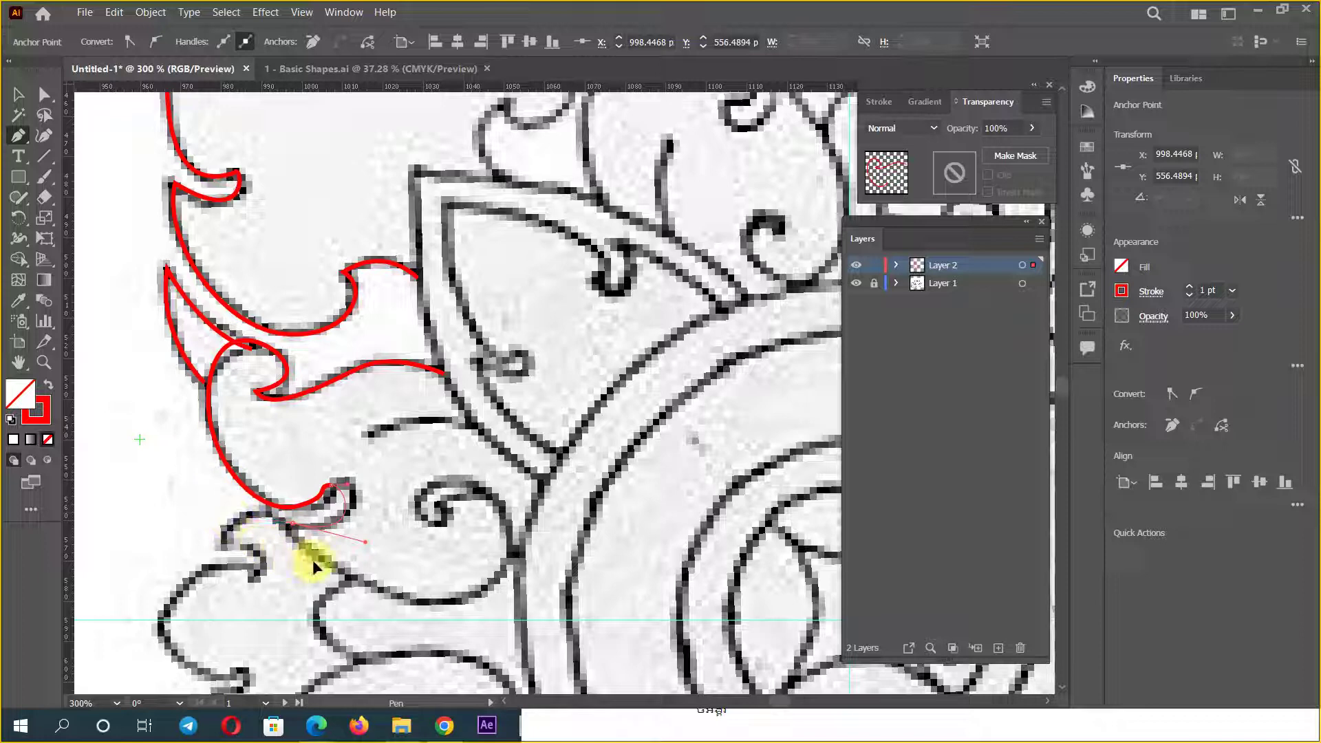
{"action": "left_click_drag", "start_coordinate": [417, 599], "coordinate": [462, 606]}
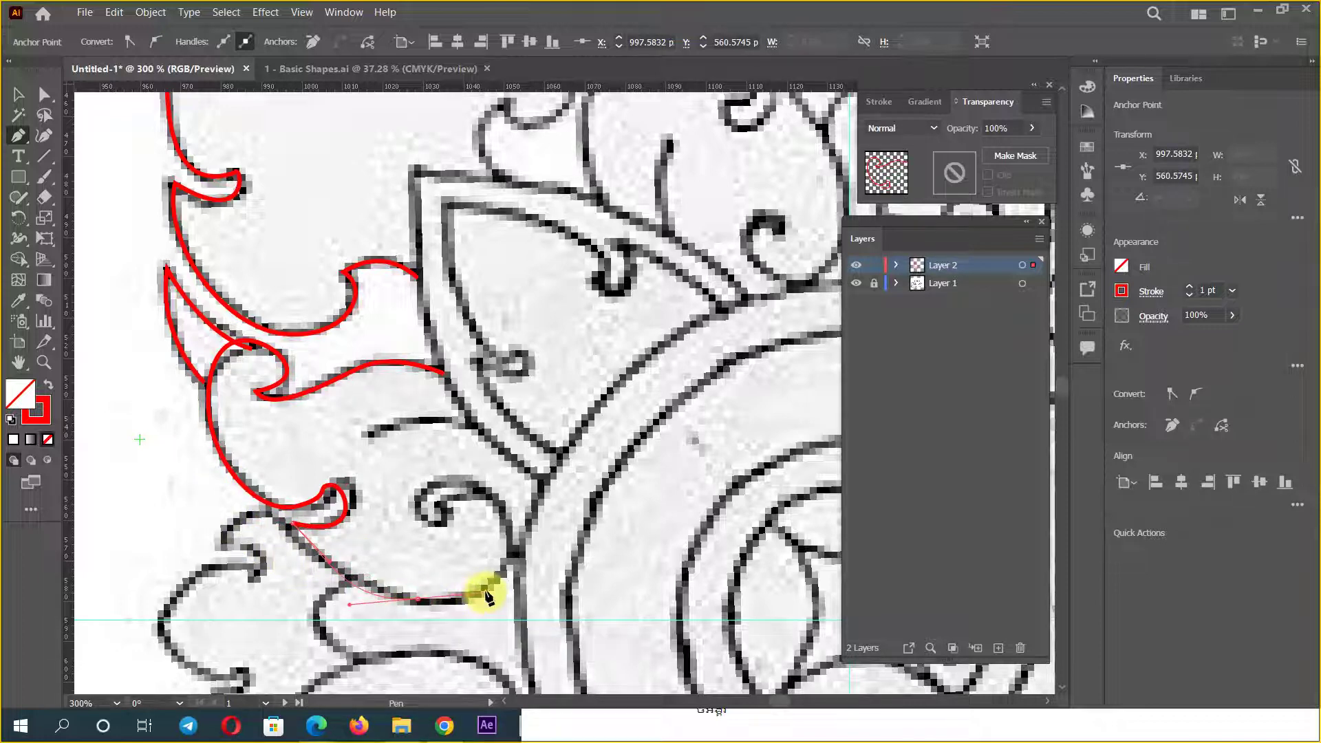
{"action": "left_click_drag", "start_coordinate": [492, 496], "coordinate": [421, 439]}
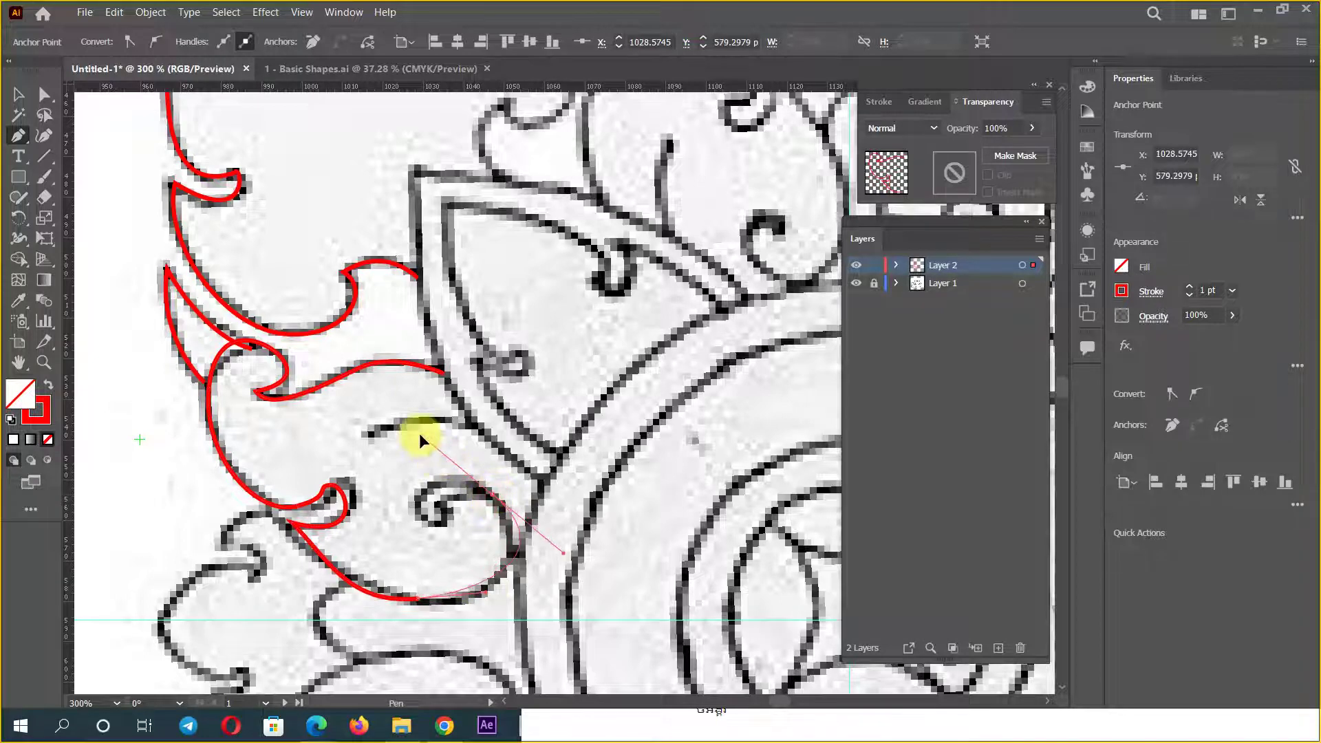
{"action": "left_click_drag", "start_coordinate": [418, 513], "coordinate": [497, 508]}
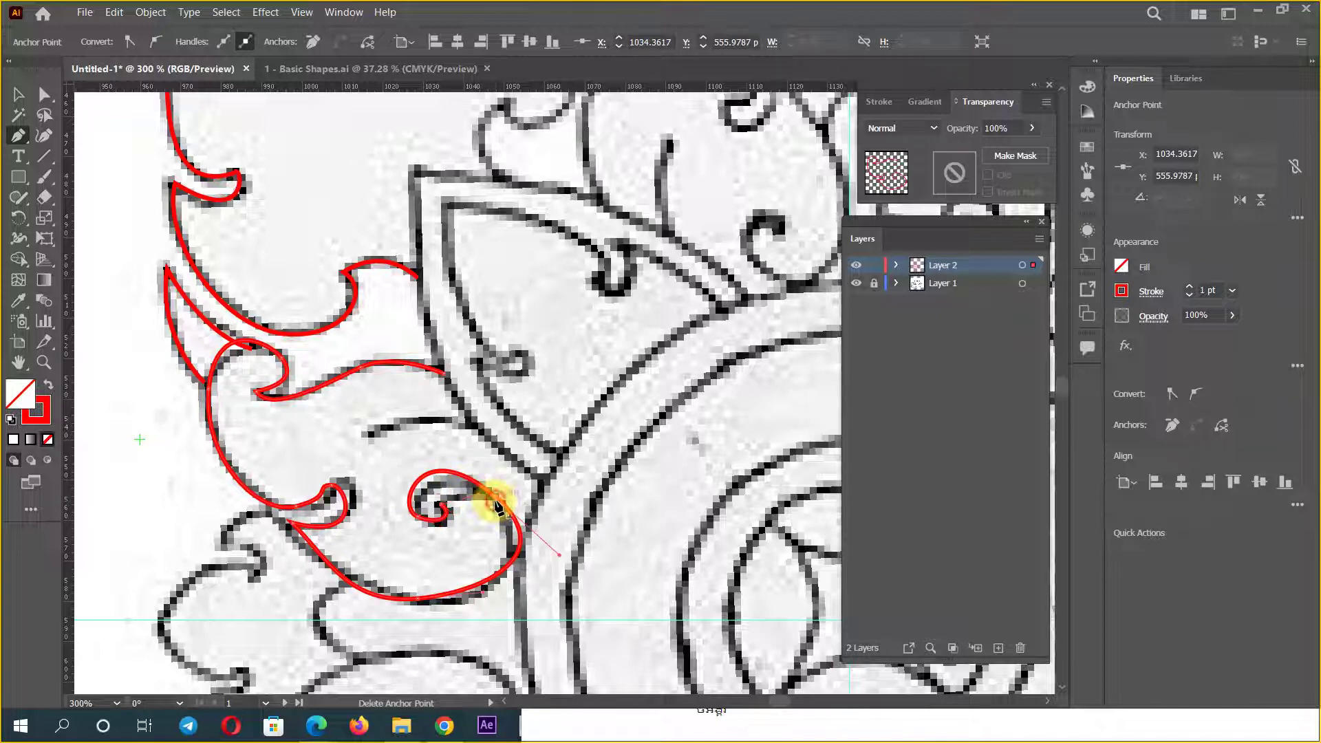
Step: Zoom in on the spiral and move its inner end anchor onto the reference curl
{"action": "left_click", "coordinate": [45, 94]}
{"action": "left_click", "coordinate": [473, 471]}
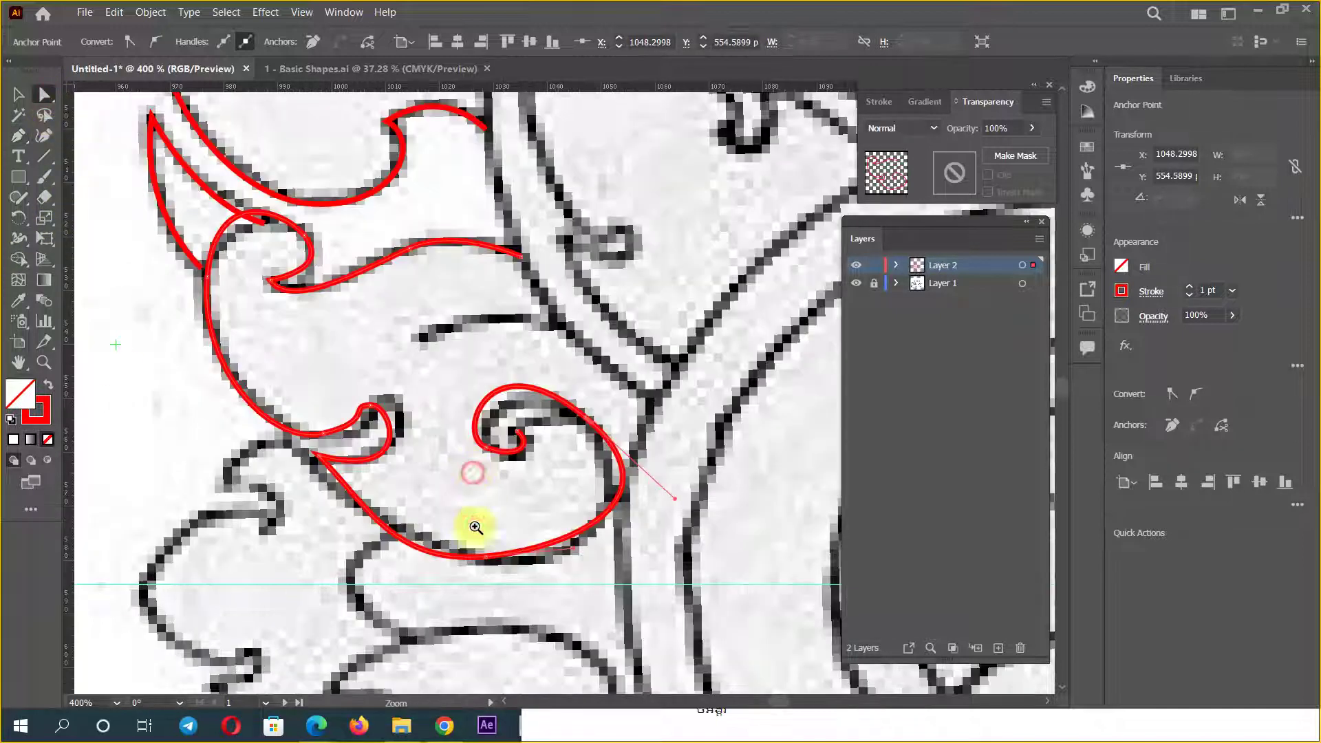
{"action": "left_click", "coordinate": [472, 525]}
{"action": "left_click_drag", "start_coordinate": [481, 382], "coordinate": [493, 390]}
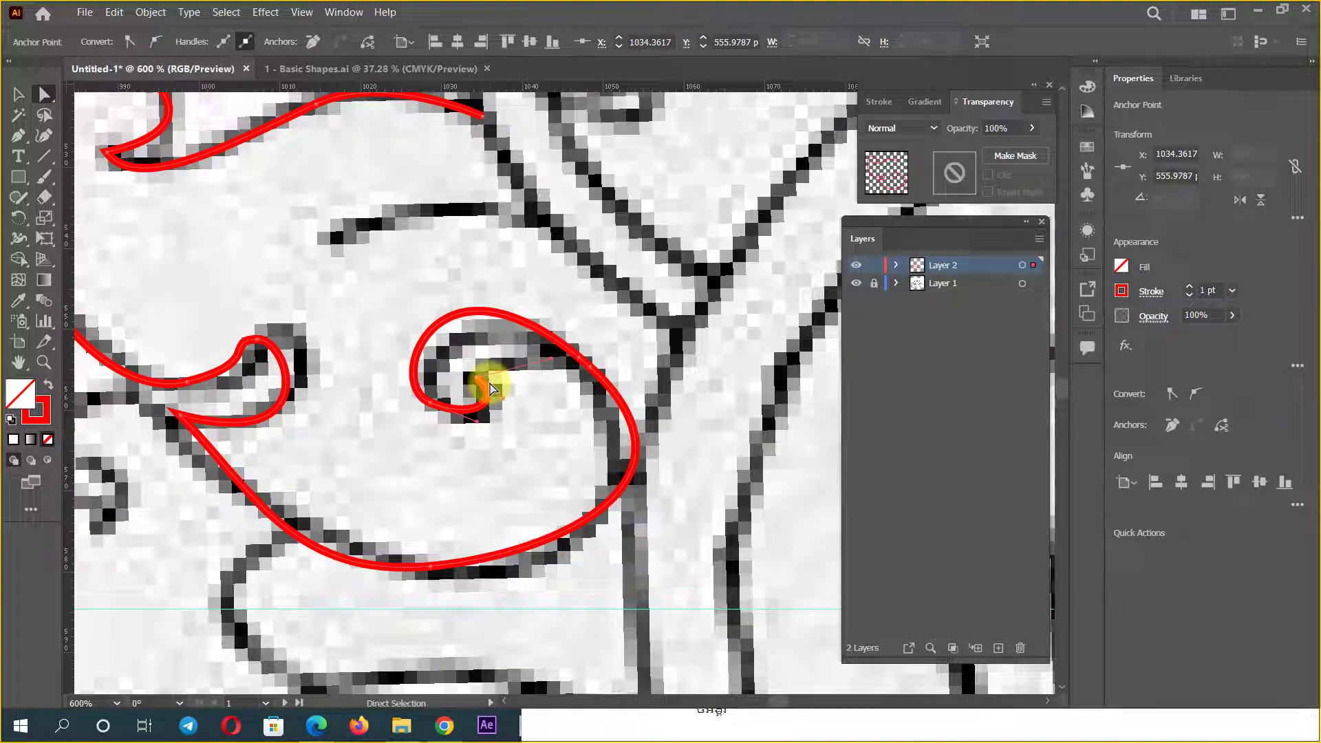
{"action": "left_click_drag", "start_coordinate": [479, 387], "coordinate": [576, 361]}
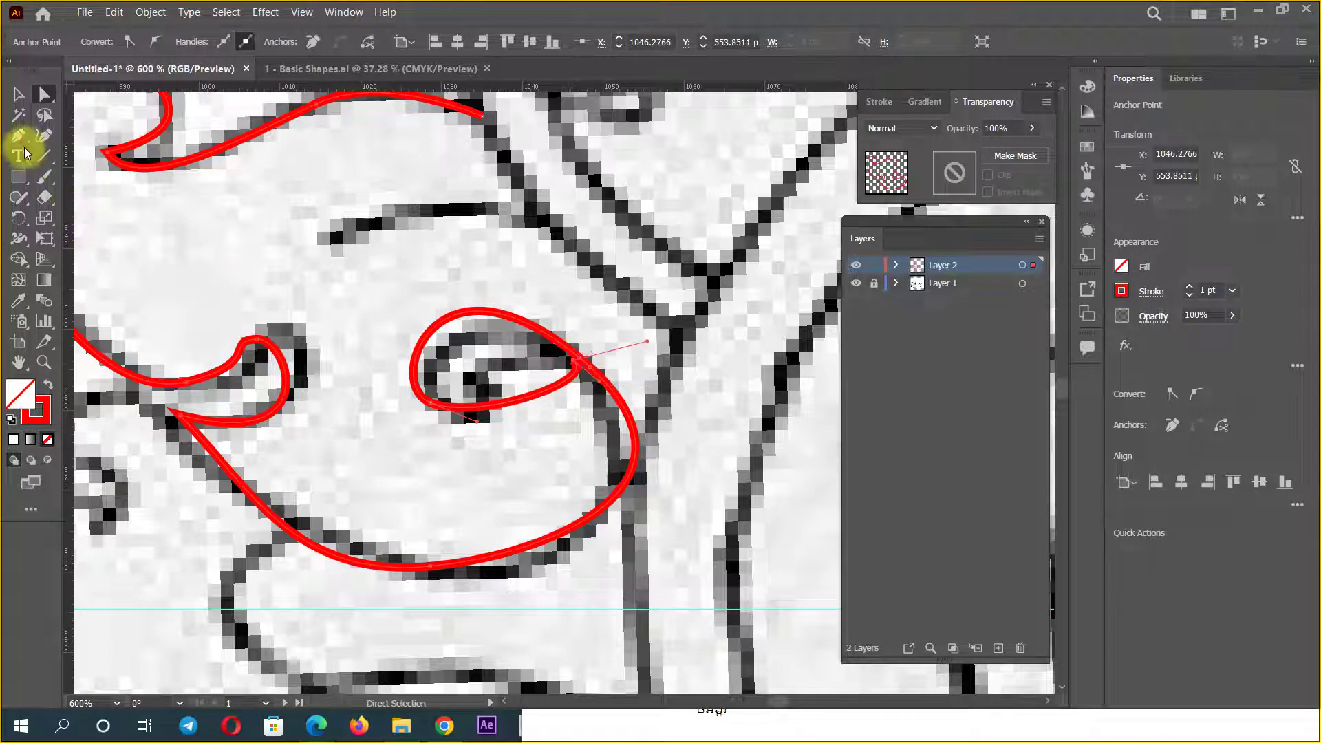
Step: Add an anchor on the spiral's inner curl and drag it into the tight hook
{"action": "left_click_drag", "start_coordinate": [19, 135], "coordinate": [86, 165]}
{"action": "left_click", "coordinate": [87, 165]}
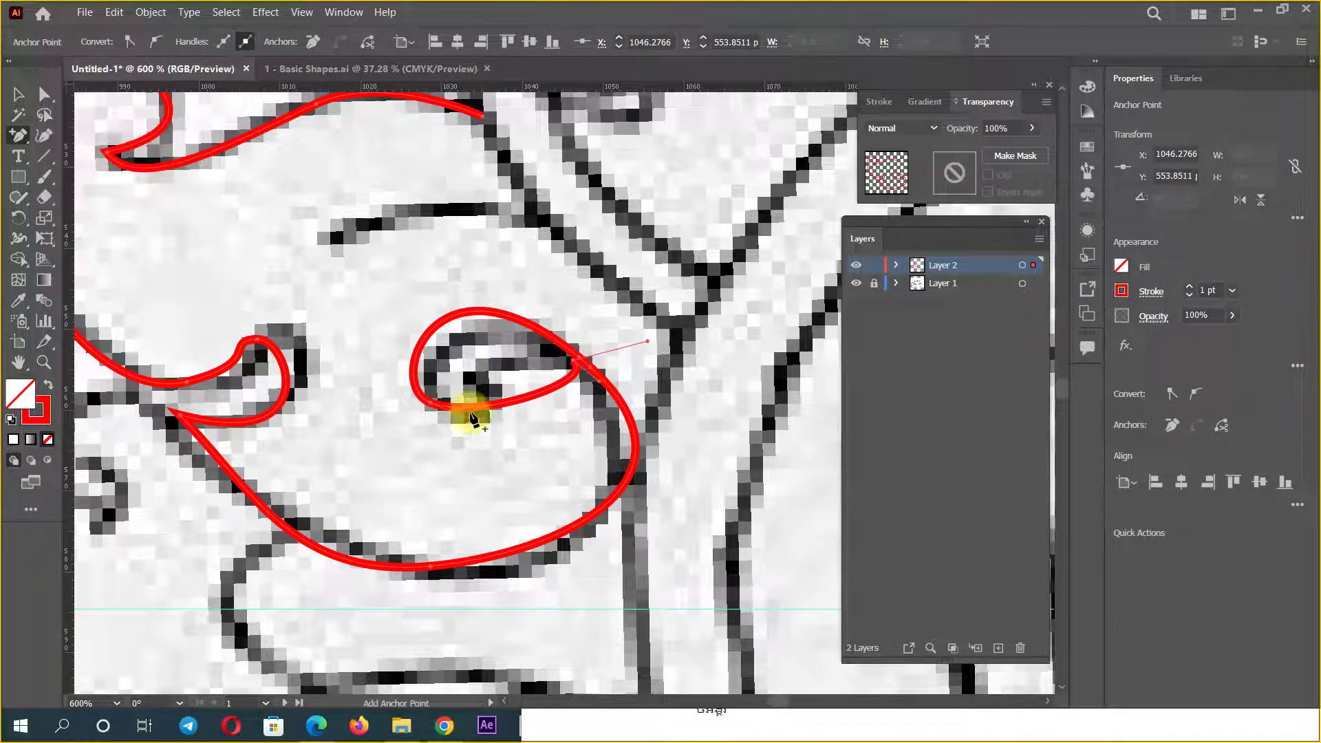
{"action": "left_click", "coordinate": [507, 408]}
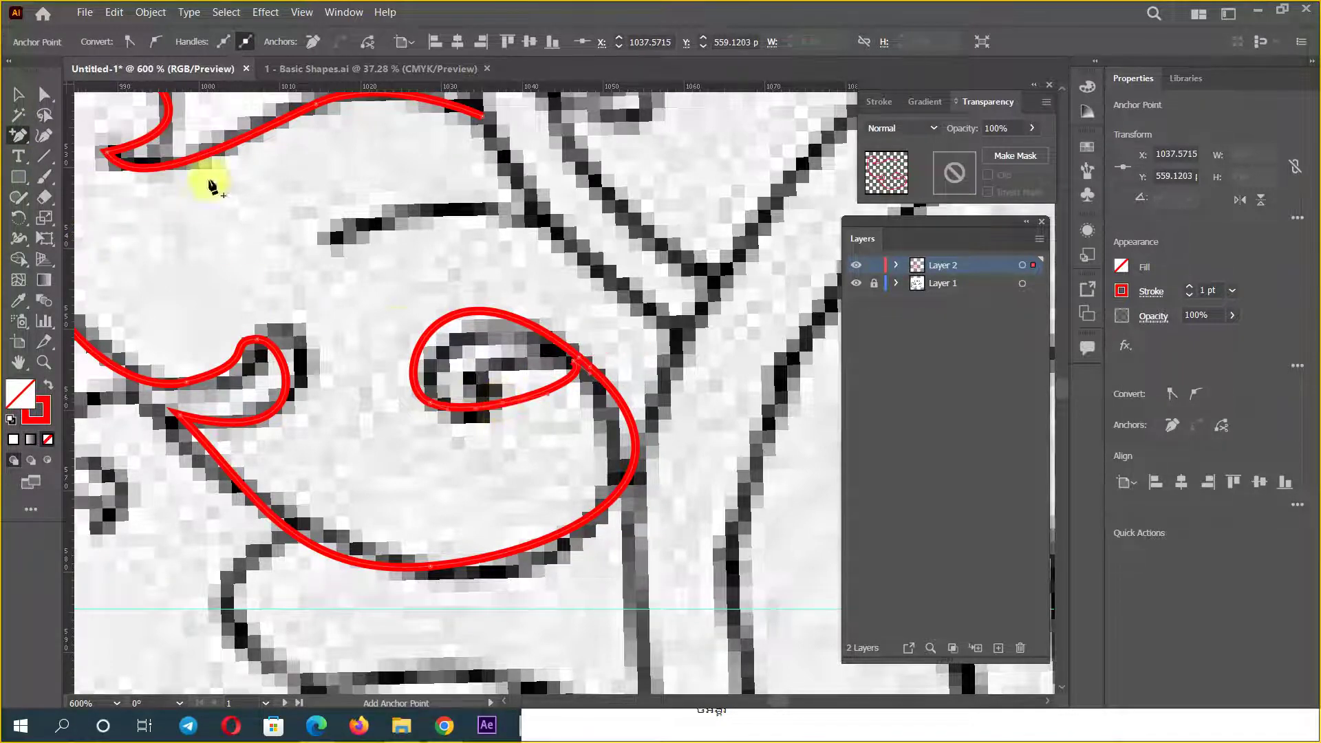
{"action": "left_click", "coordinate": [45, 96]}
{"action": "left_click", "coordinate": [507, 406]}
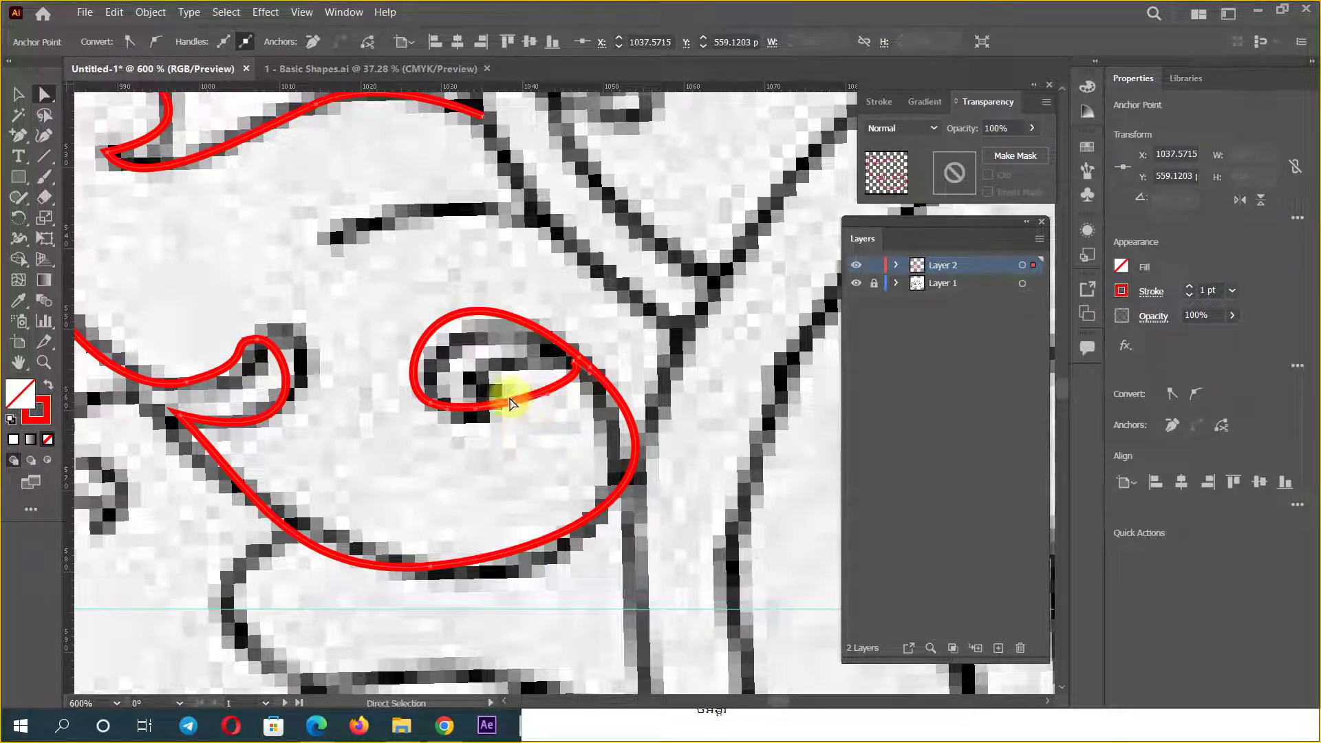
{"action": "left_click_drag", "start_coordinate": [505, 408], "coordinate": [448, 379]}
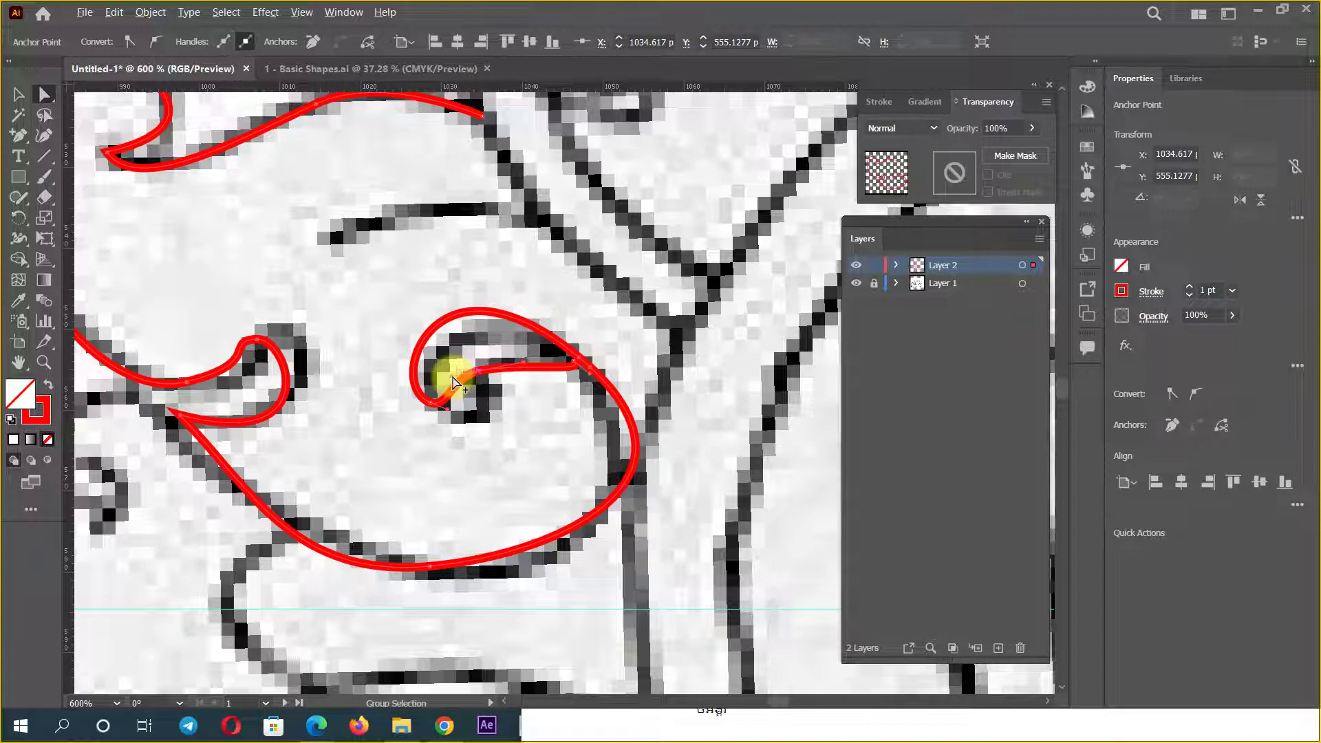
{"action": "left_click_drag", "start_coordinate": [453, 382], "coordinate": [439, 412]}
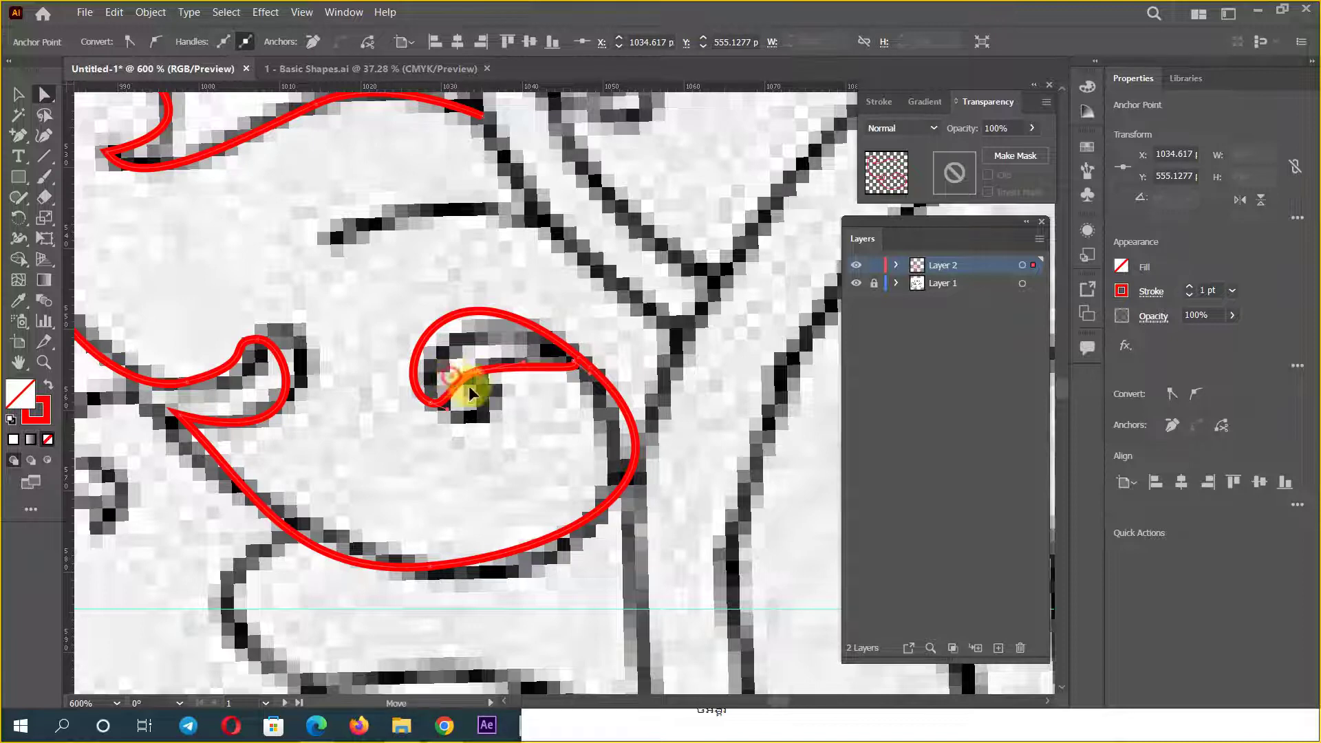
{"action": "left_click", "coordinate": [438, 404]}
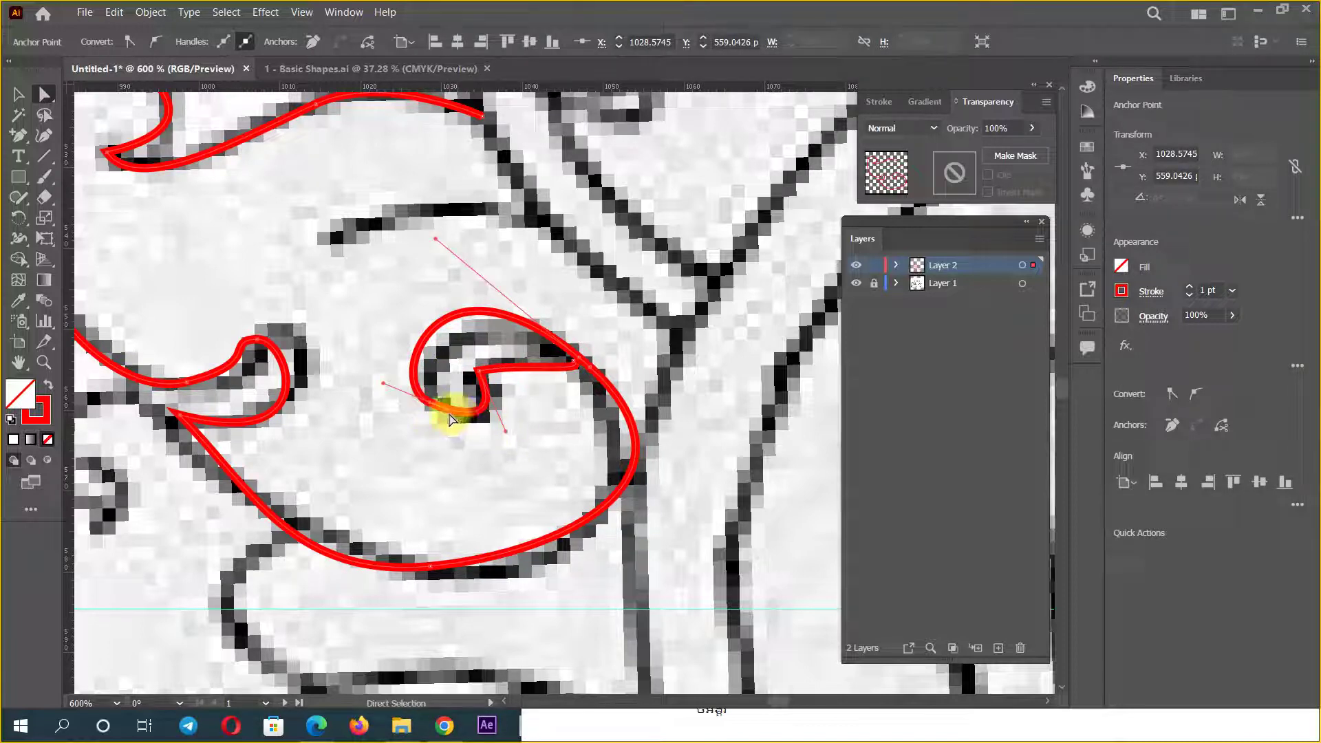
Step: Bend the inner spiral to the sketch and make the outer curve's anchor a corner on the line
{"action": "left_click", "coordinate": [157, 43]}
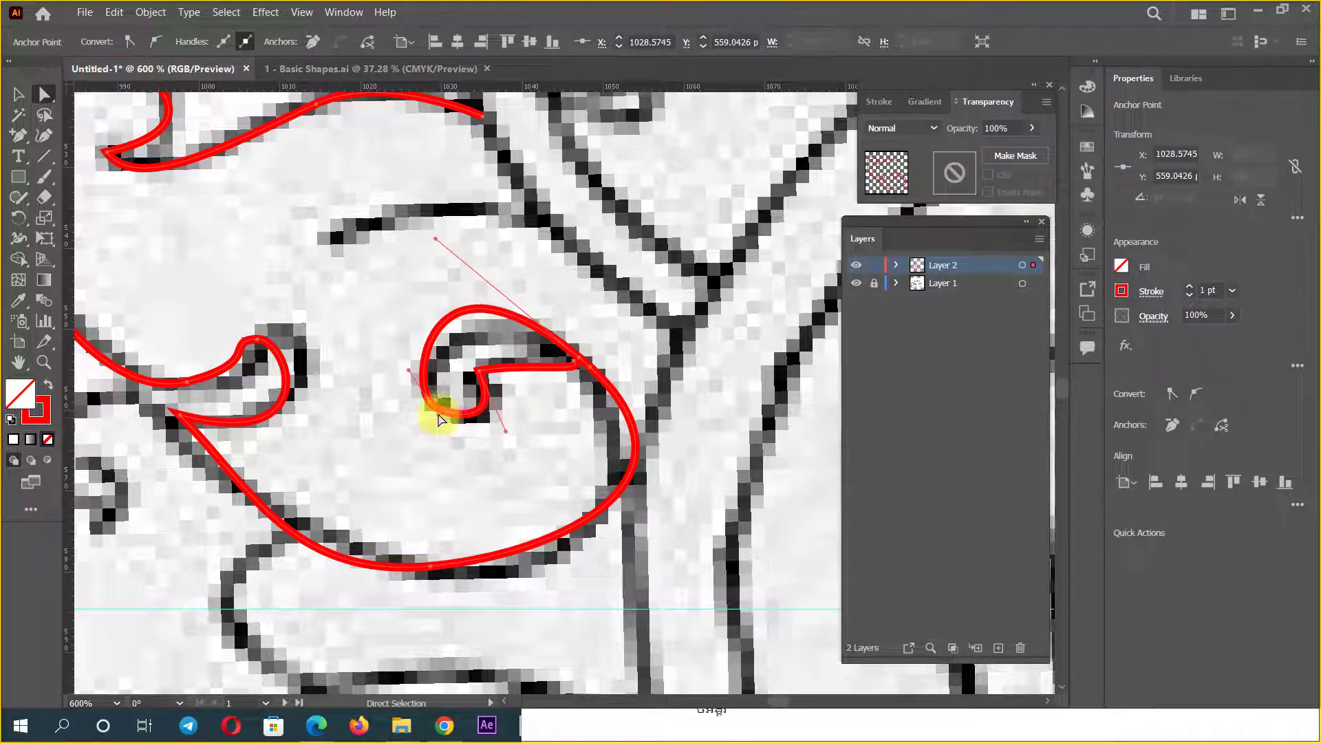
{"action": "left_click_drag", "start_coordinate": [438, 417], "coordinate": [451, 430]}
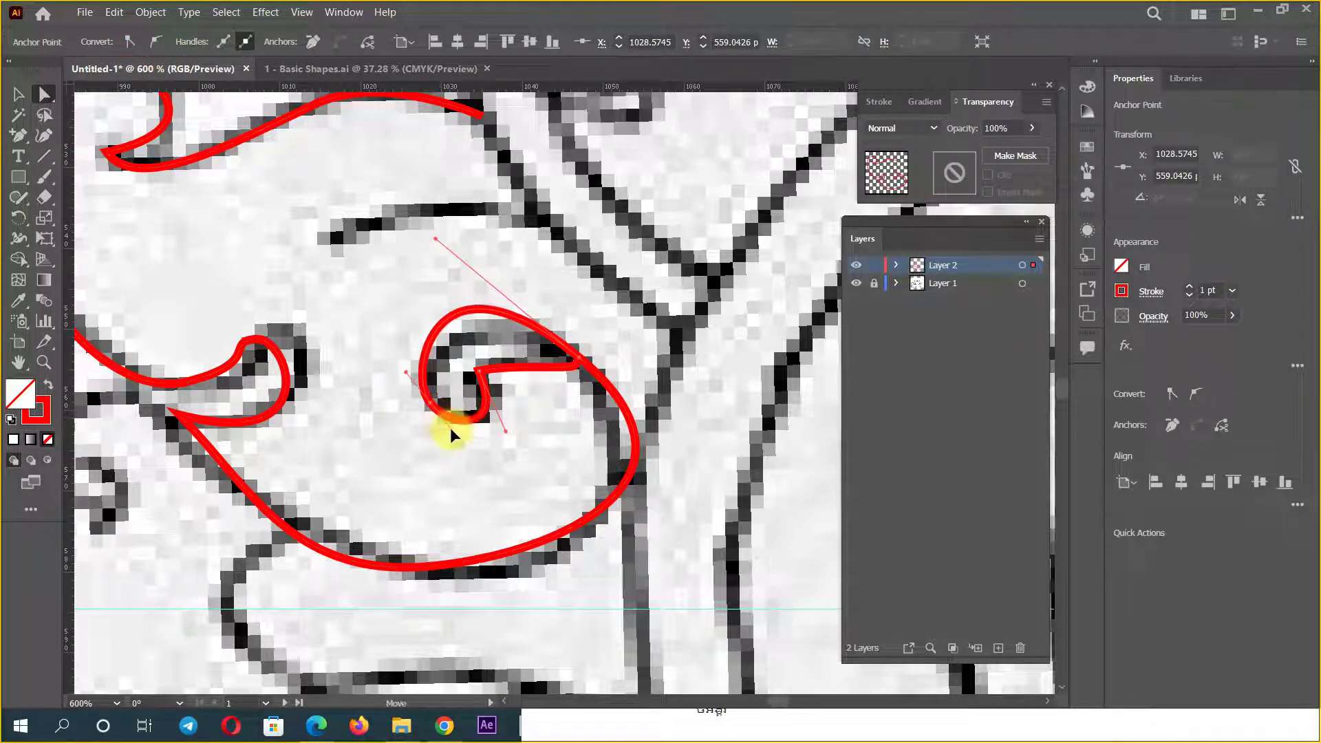
{"action": "left_click", "coordinate": [576, 363]}
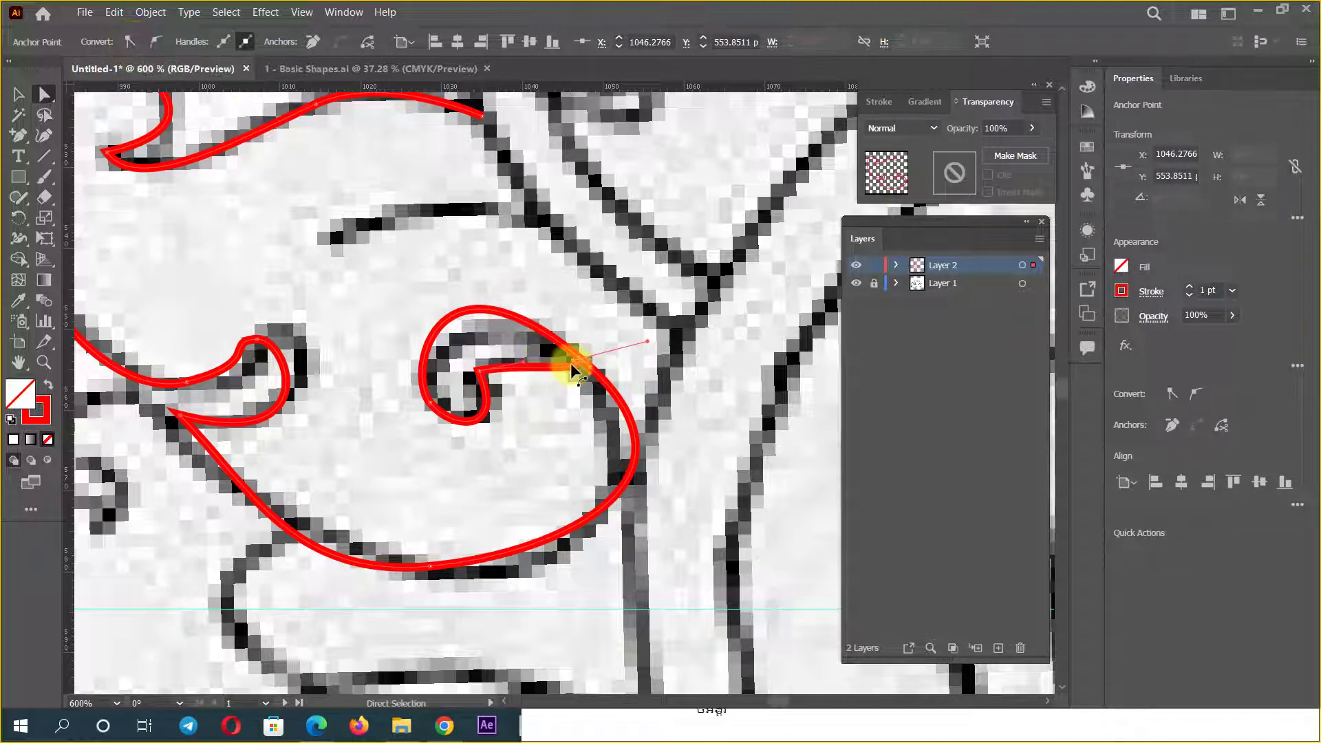
{"action": "left_click_drag", "start_coordinate": [576, 364], "coordinate": [564, 390]}
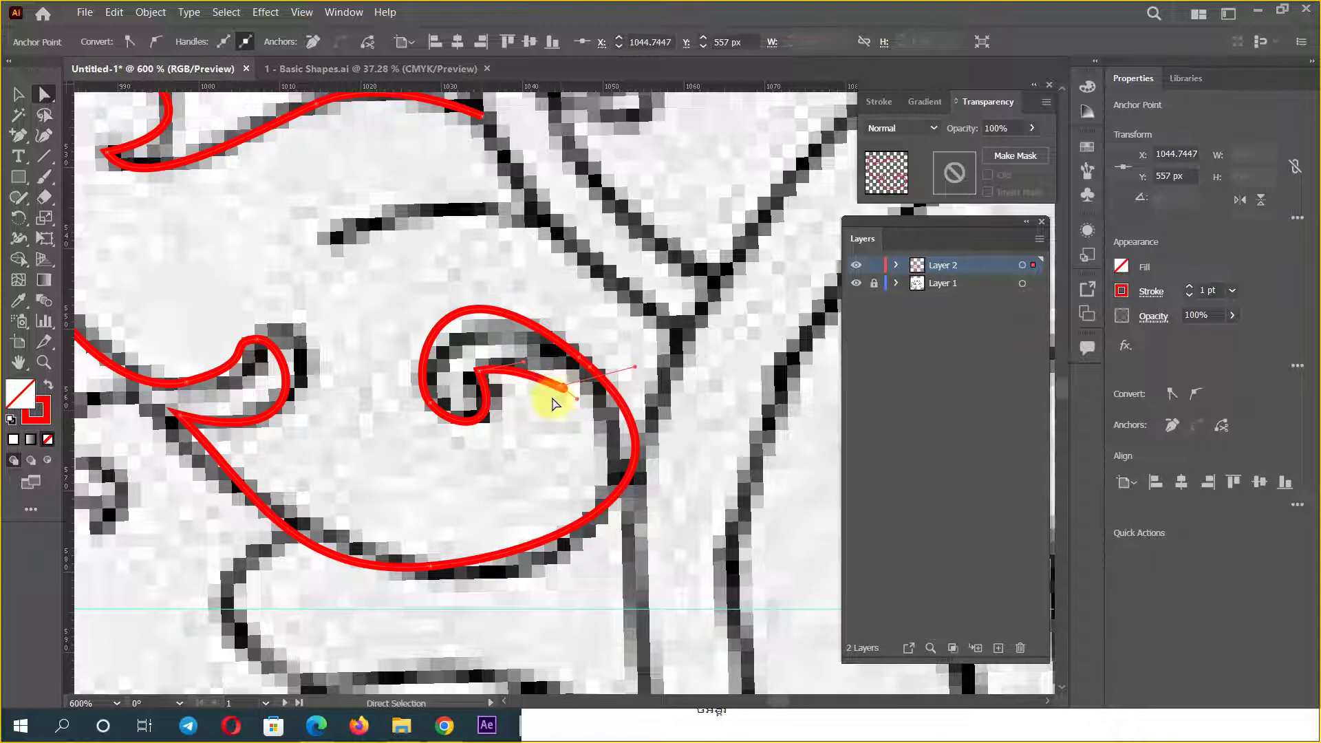
{"action": "left_click", "coordinate": [129, 41]}
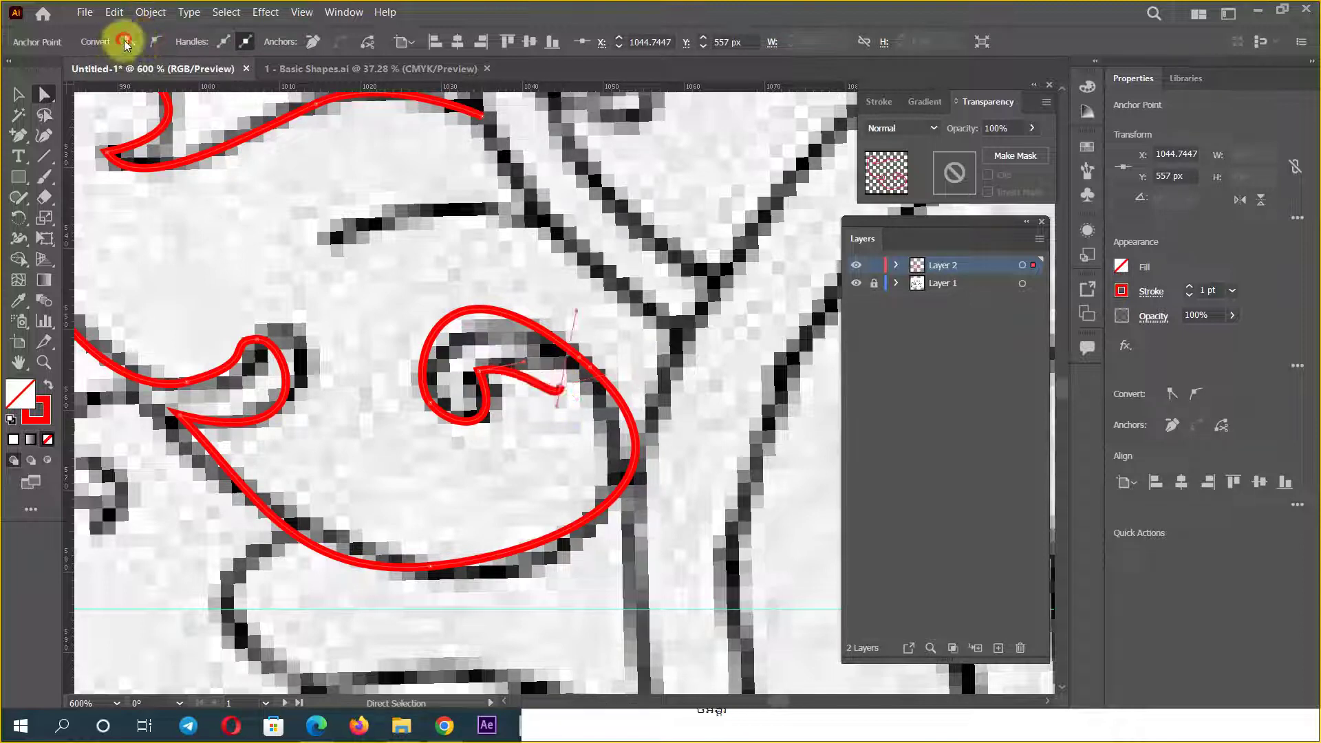
{"action": "left_click_drag", "start_coordinate": [563, 394], "coordinate": [568, 362]}
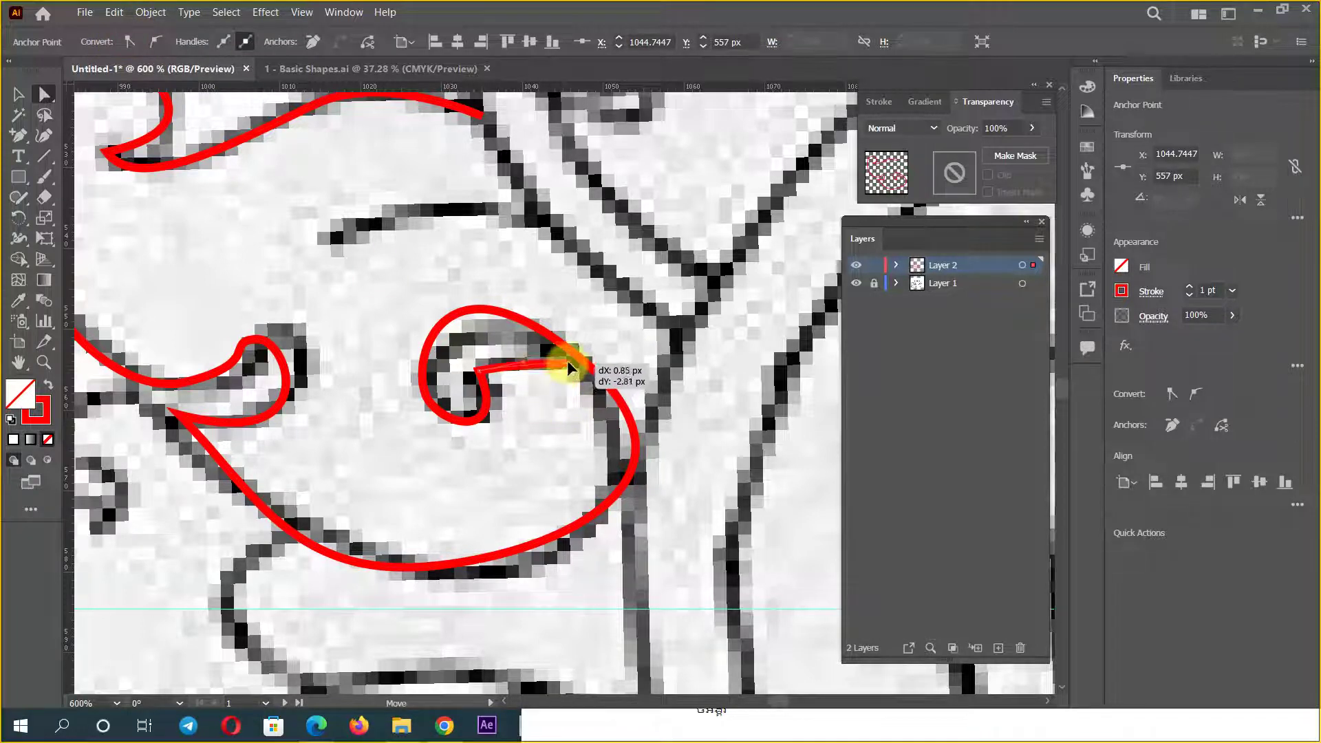
Step: Reshape the inner loop's upper curve, then delete its upper arc
{"action": "left_click", "coordinate": [585, 374]}
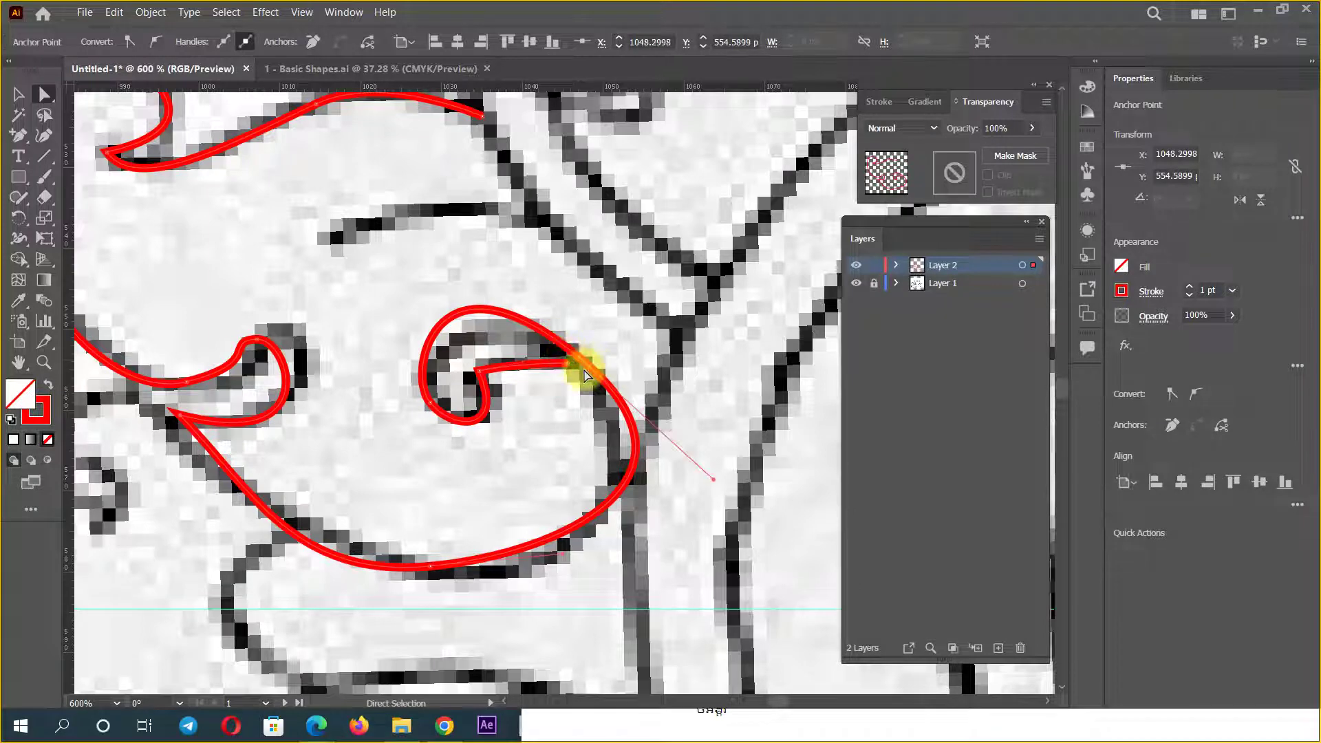
{"action": "left_click", "coordinate": [528, 323]}
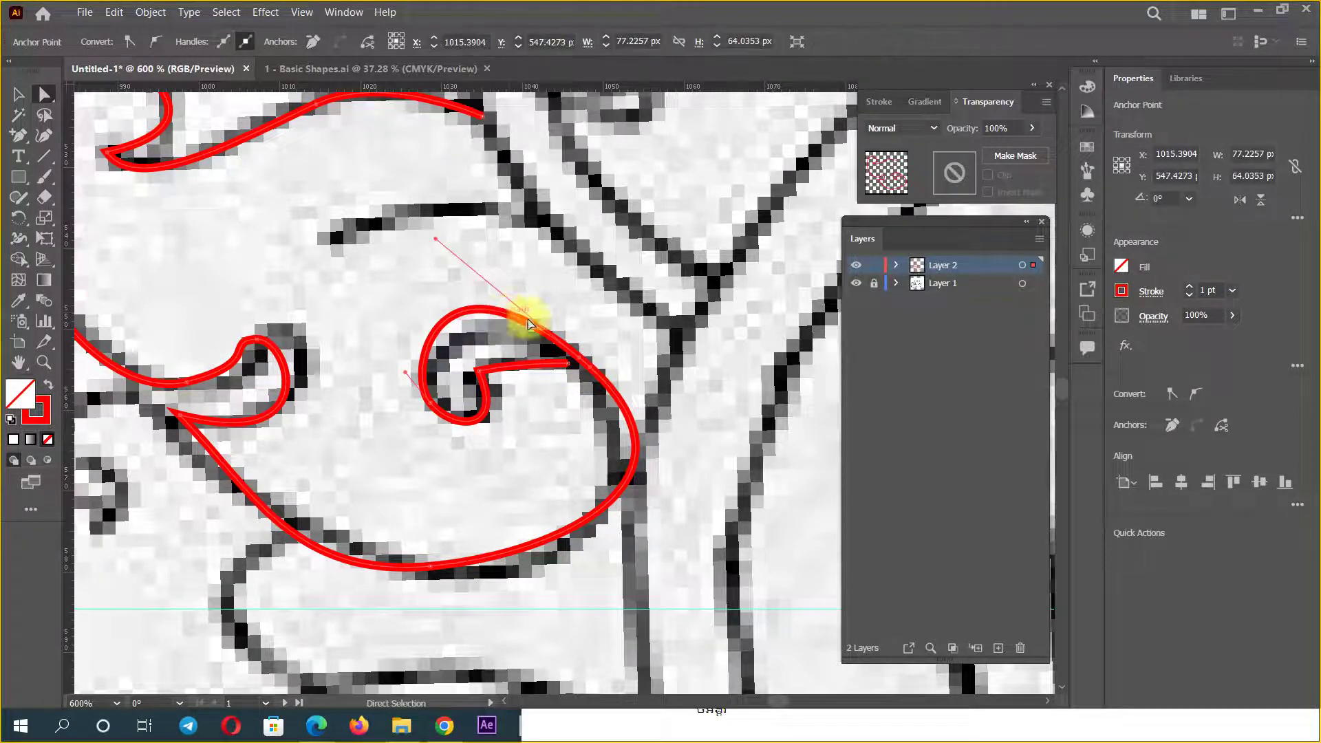
{"action": "left_click_drag", "start_coordinate": [435, 241], "coordinate": [481, 276]}
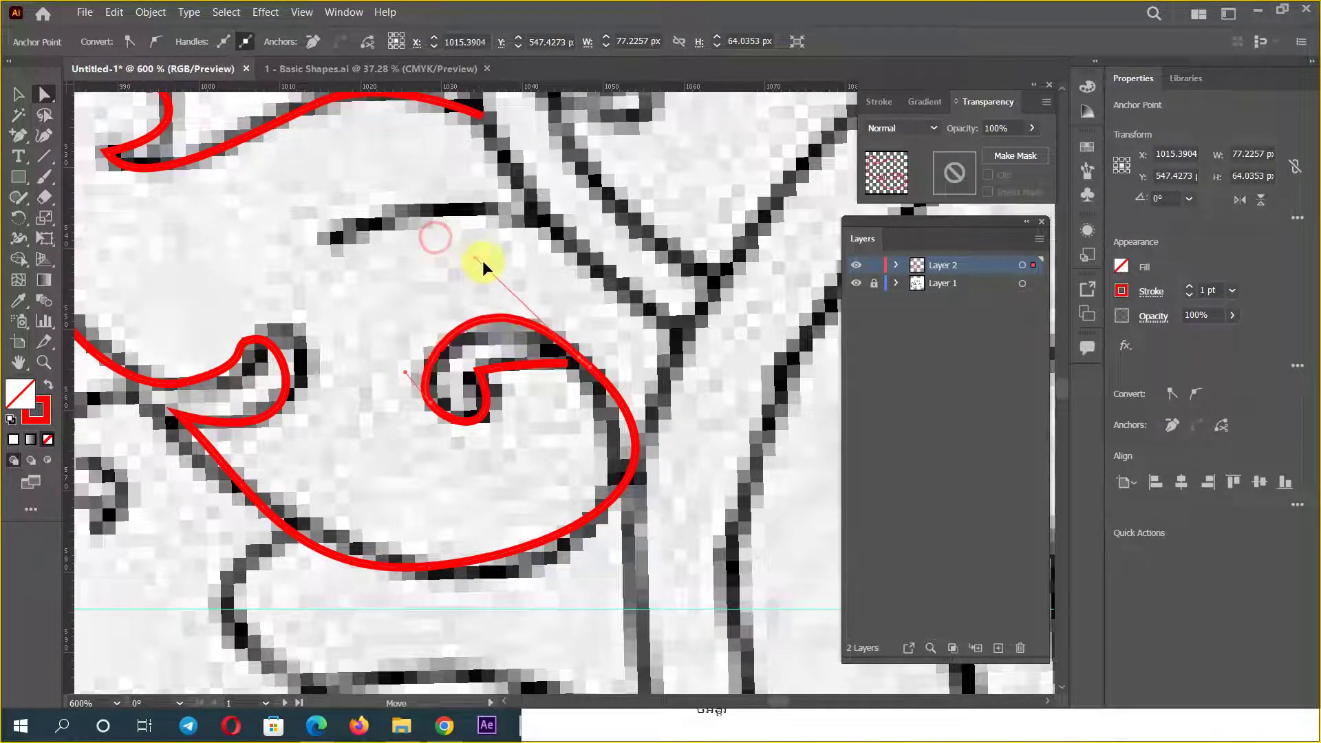
{"action": "left_click", "coordinate": [585, 372]}
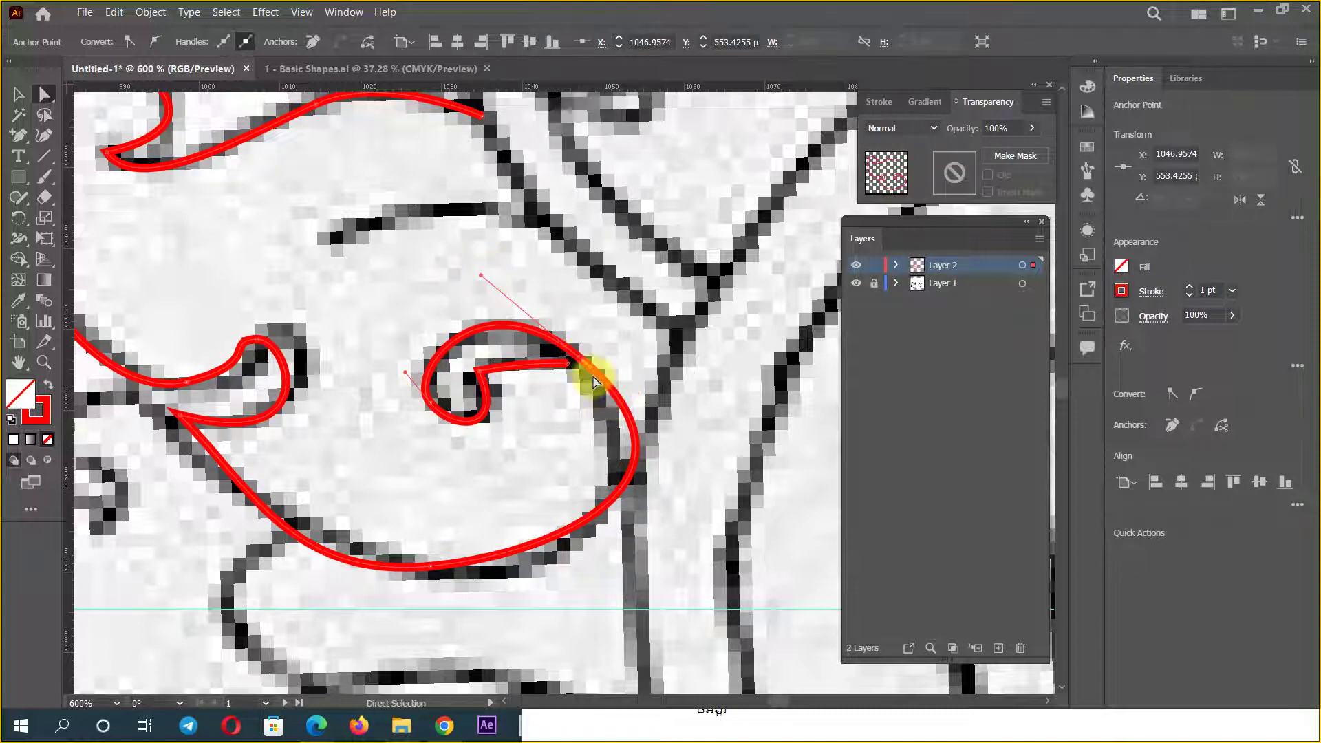
{"action": "key", "text": "Delete"}
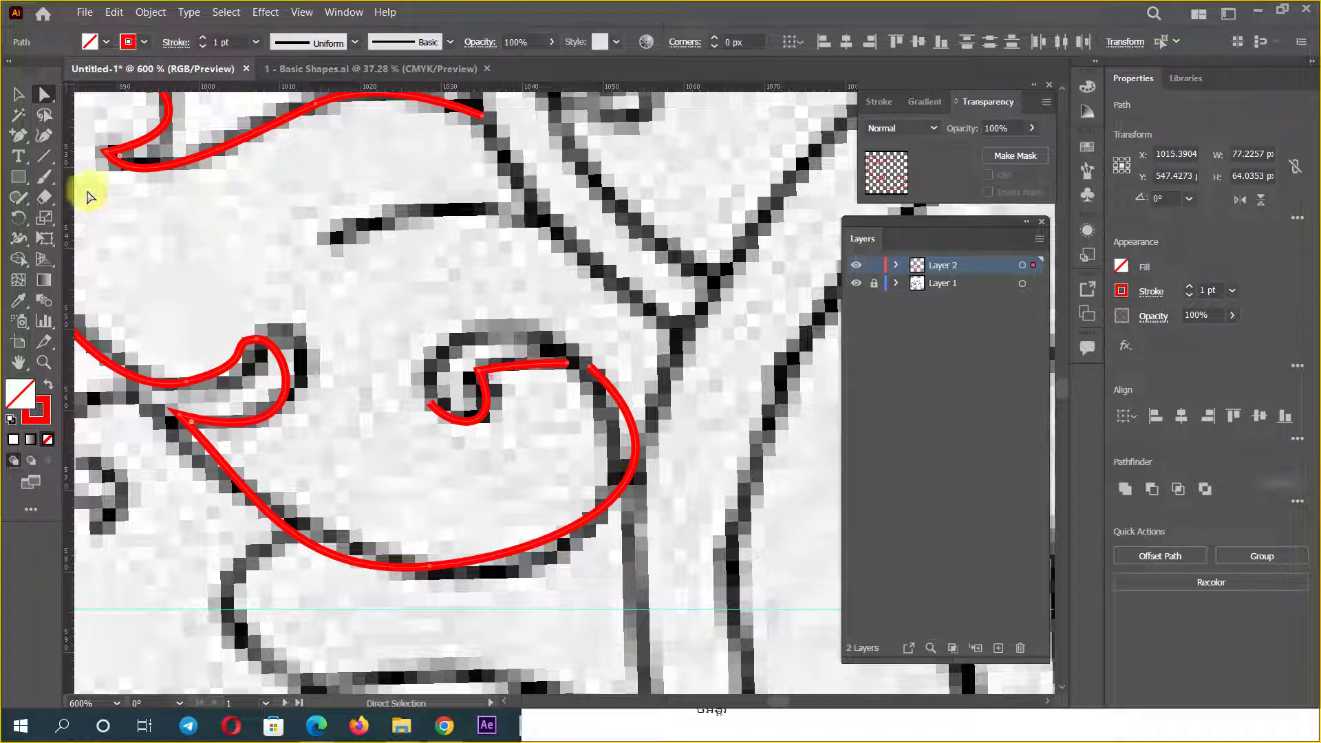
Step: Undo the arc deletion and remove the extra anchor from the loop's arc
{"action": "left_click", "coordinate": [18, 135]}
{"action": "key", "text": "ctrl+z"}
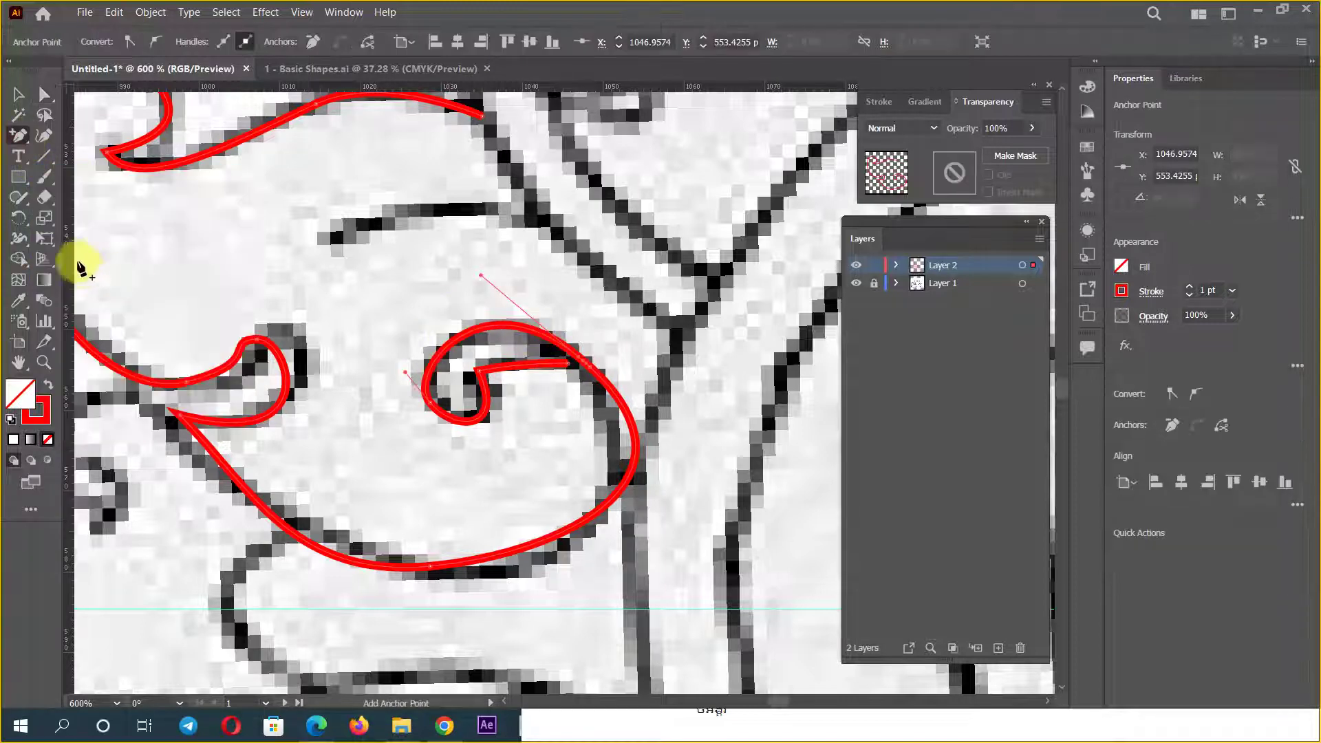
{"action": "left_click", "coordinate": [315, 44]}
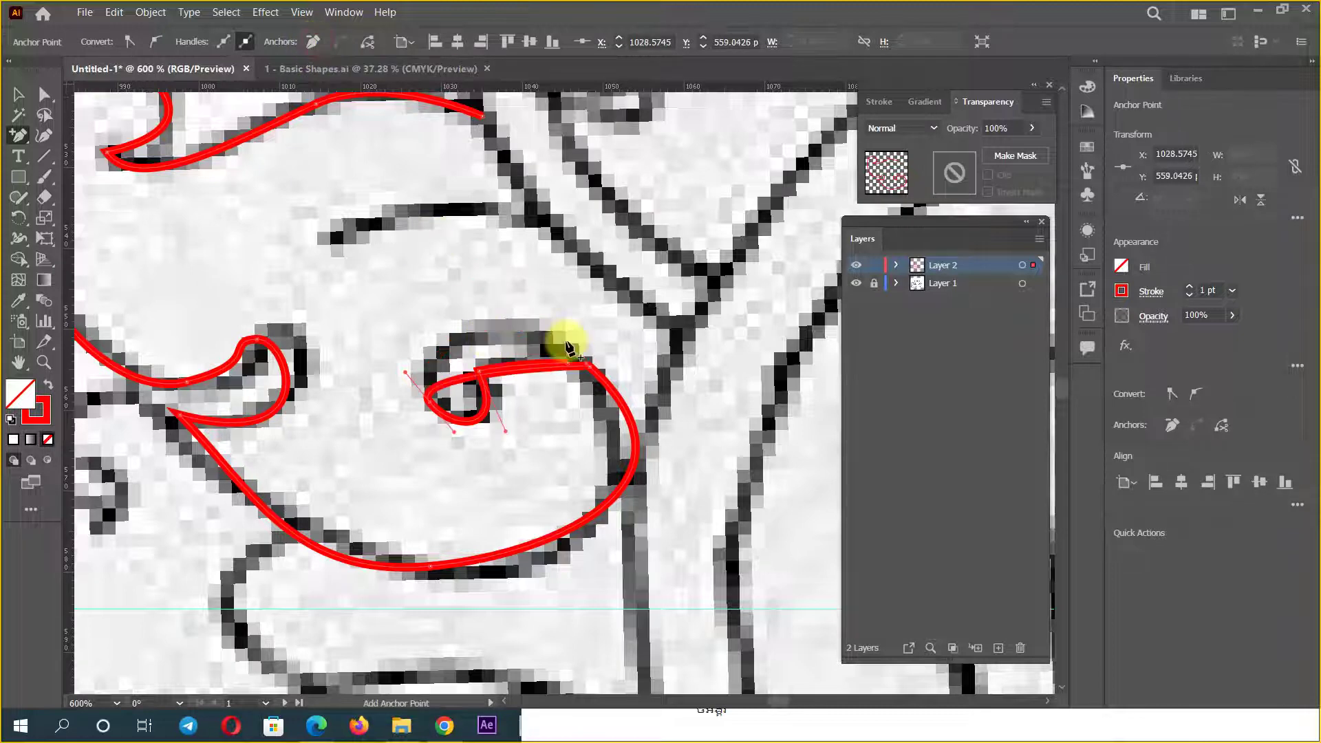
{"action": "left_click", "coordinate": [44, 93]}
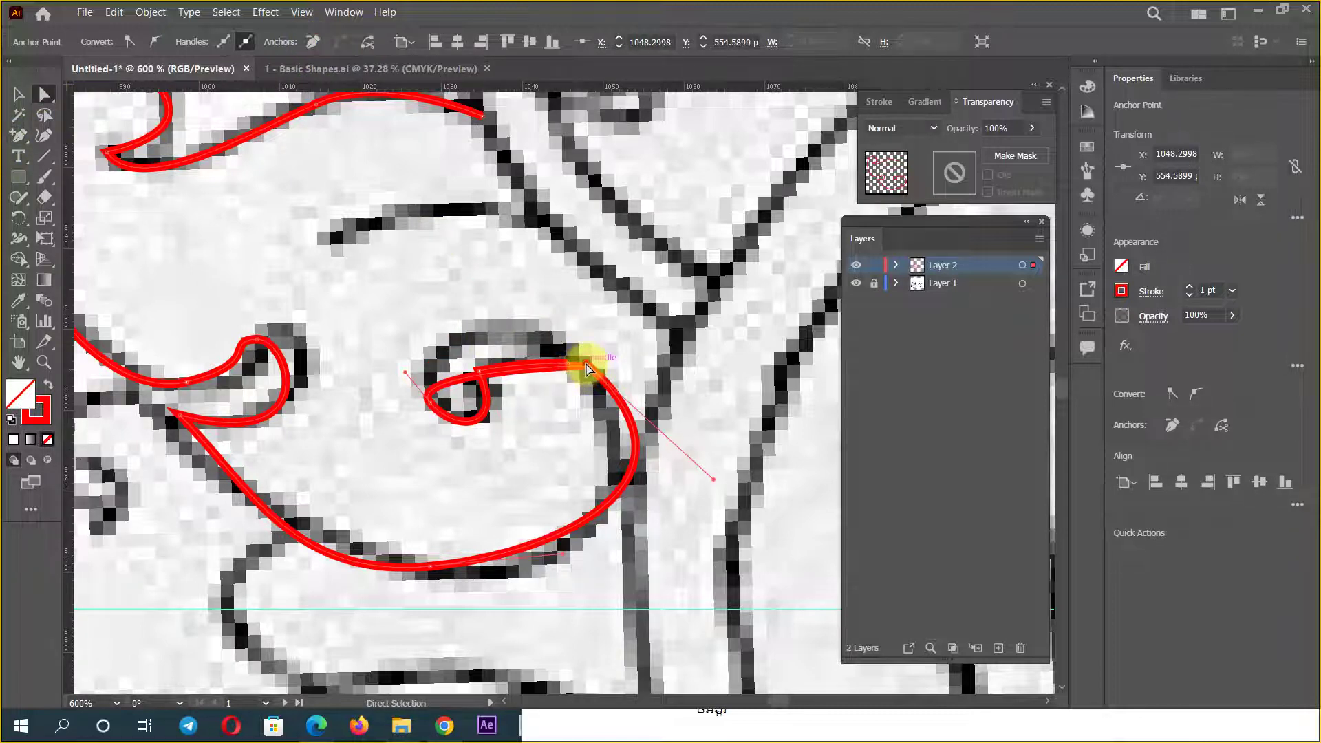
Step: Reshape the loop's anchors and handles so its right, left and bottom sides follow the black outline
{"action": "left_click_drag", "start_coordinate": [588, 368], "coordinate": [489, 276]}
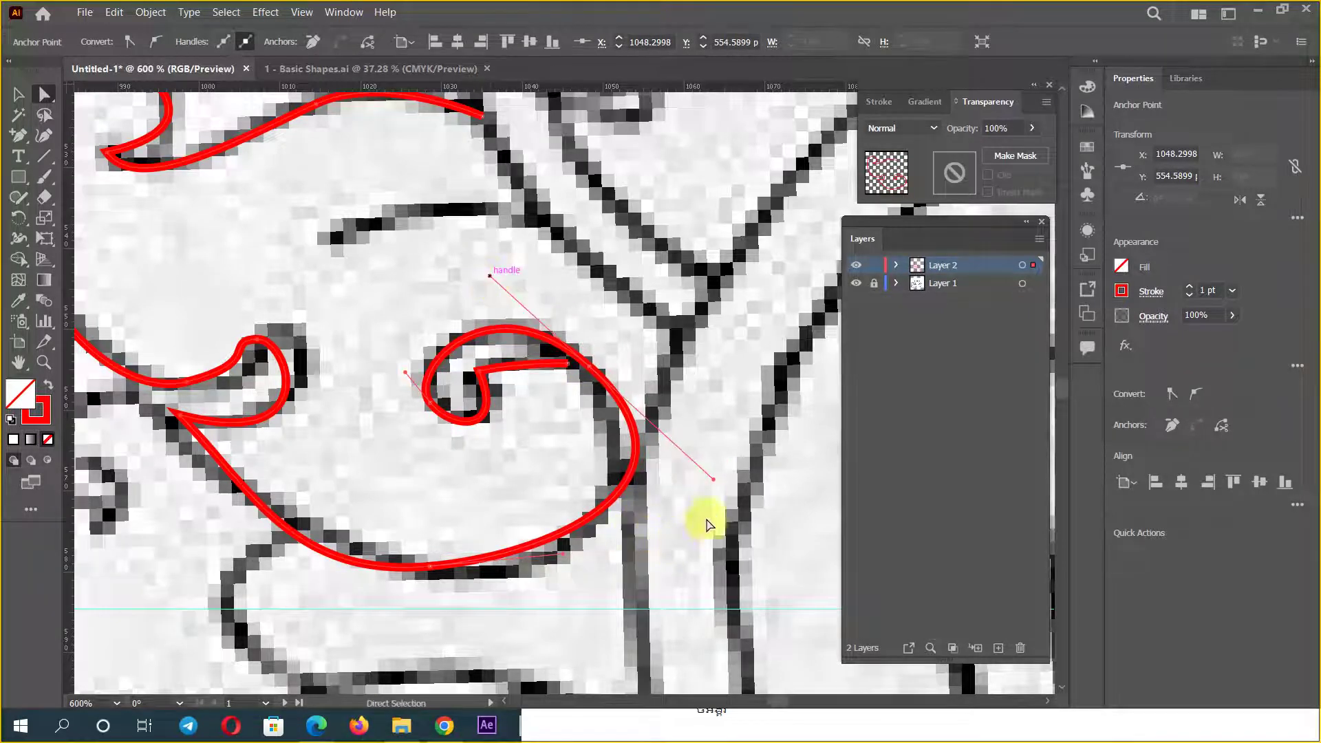
{"action": "left_click_drag", "start_coordinate": [714, 484], "coordinate": [655, 471]}
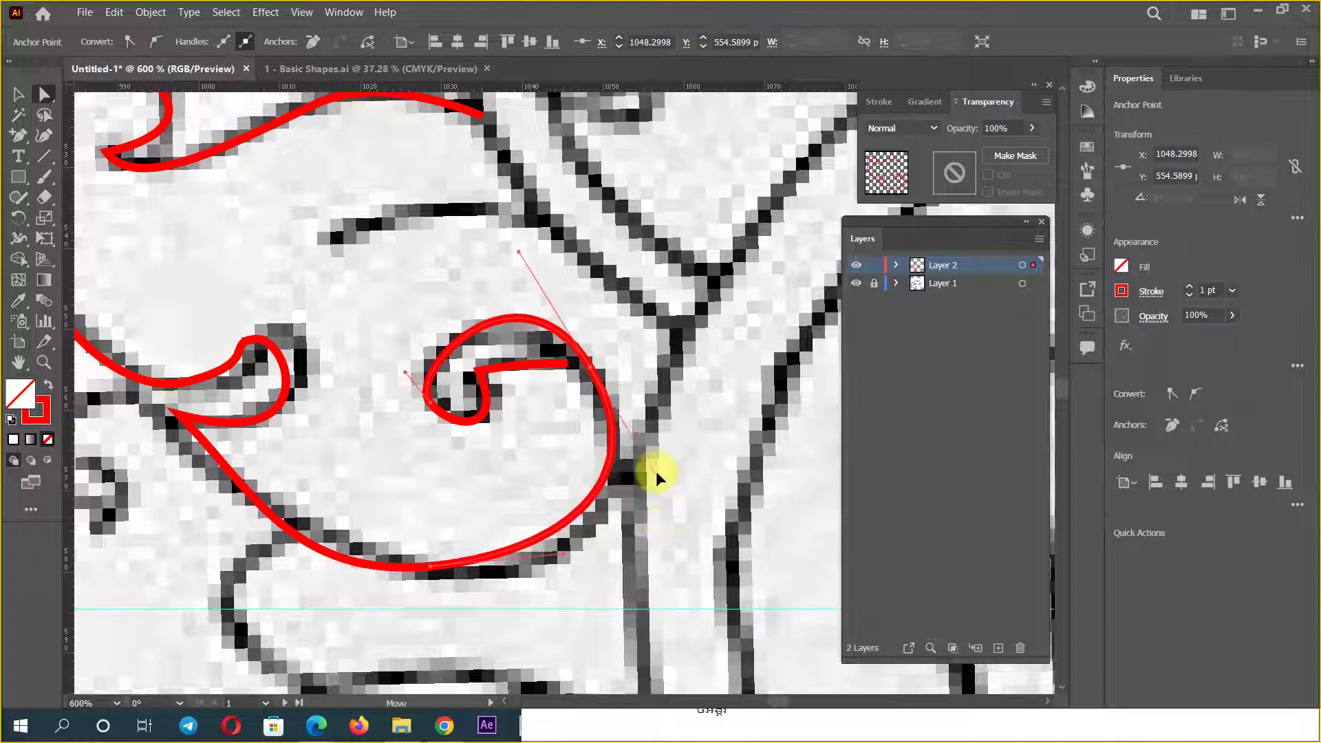
{"action": "left_click_drag", "start_coordinate": [610, 427], "coordinate": [596, 387]}
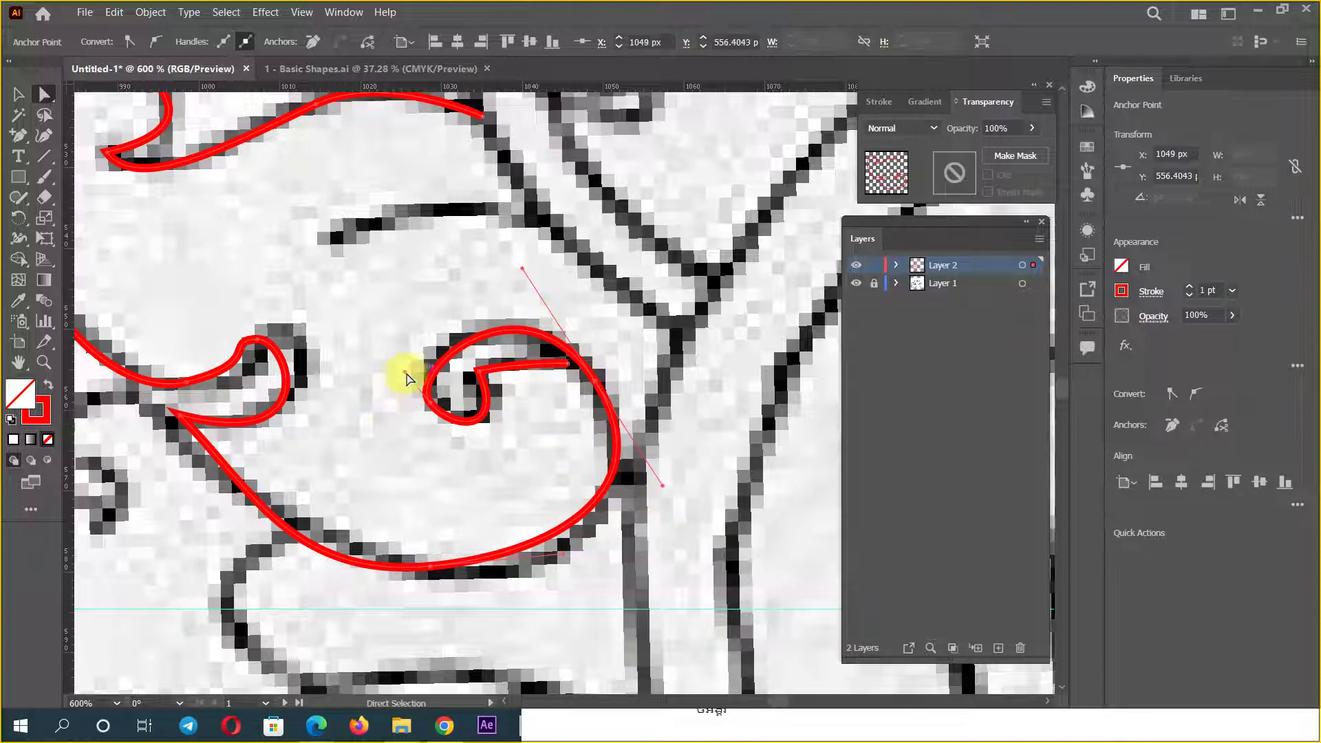
{"action": "left_click_drag", "start_coordinate": [406, 375], "coordinate": [394, 348]}
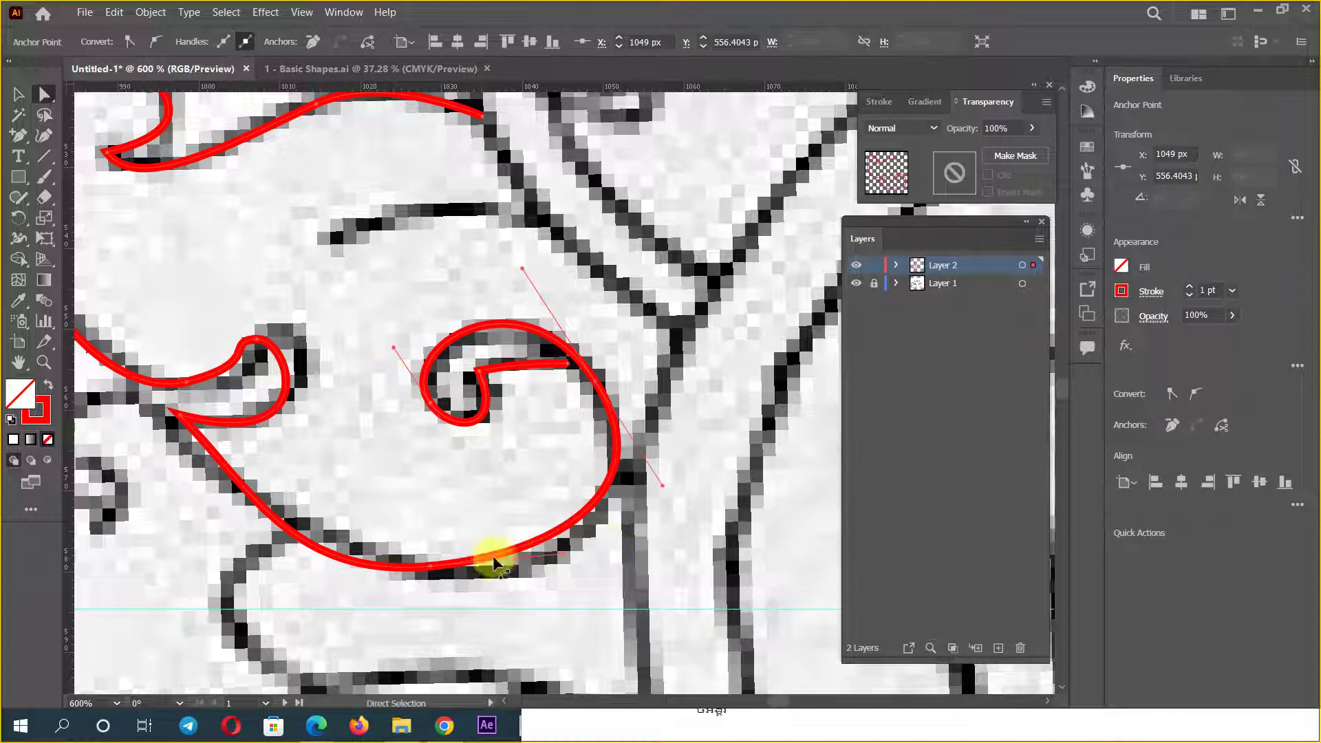
{"action": "left_click", "coordinate": [428, 567]}
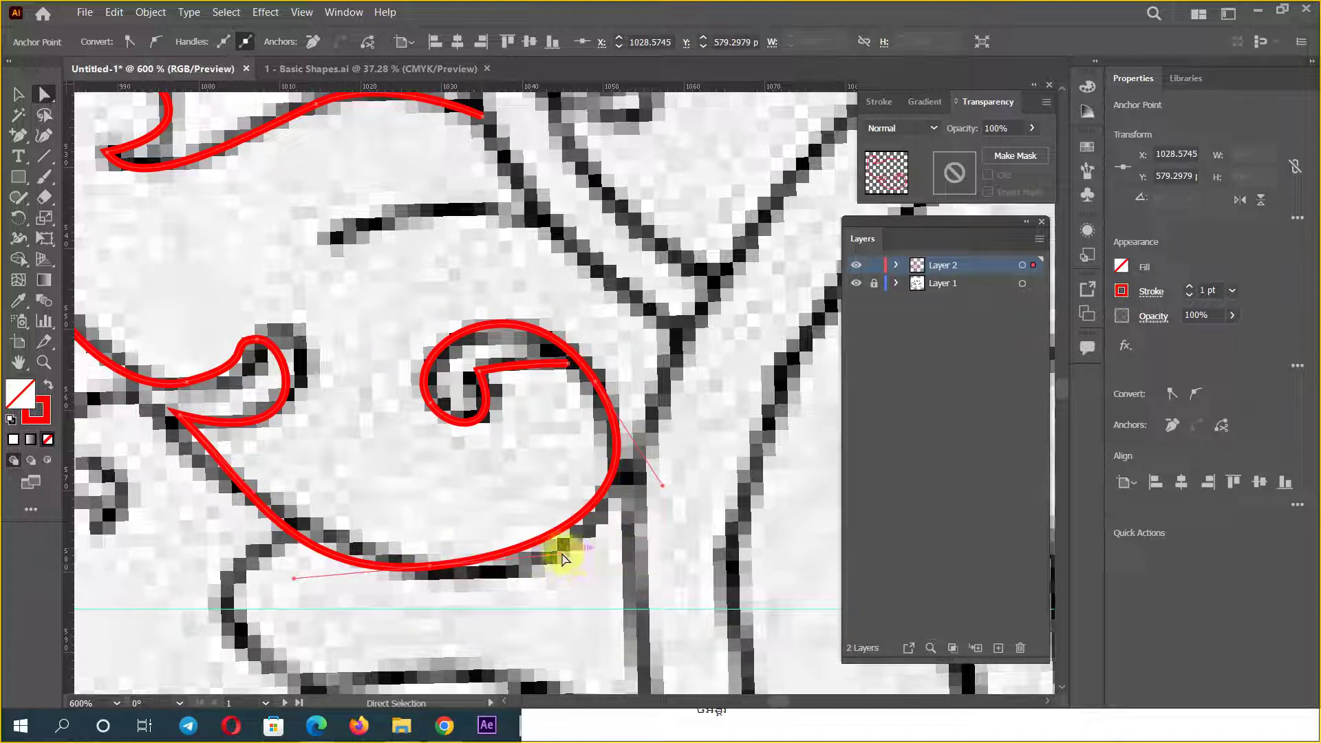
{"action": "mouse_move", "coordinate": [562, 556]}
{"action": "left_mouse_down"}
{"action": "mouse_move", "coordinate": [577, 590]}
{"action": "mouse_move", "coordinate": [564, 586]}
{"action": "left_mouse_up"}
Step: Fit the left hook's junction, lower curve and tip anchor onto the black outline
{"action": "scroll", "coordinate": [481, 536], "scroll_direction": "left", "scroll_amount": 5}
{"action": "scroll", "coordinate": [481, 537], "scroll_direction": "up", "scroll_amount": 2}
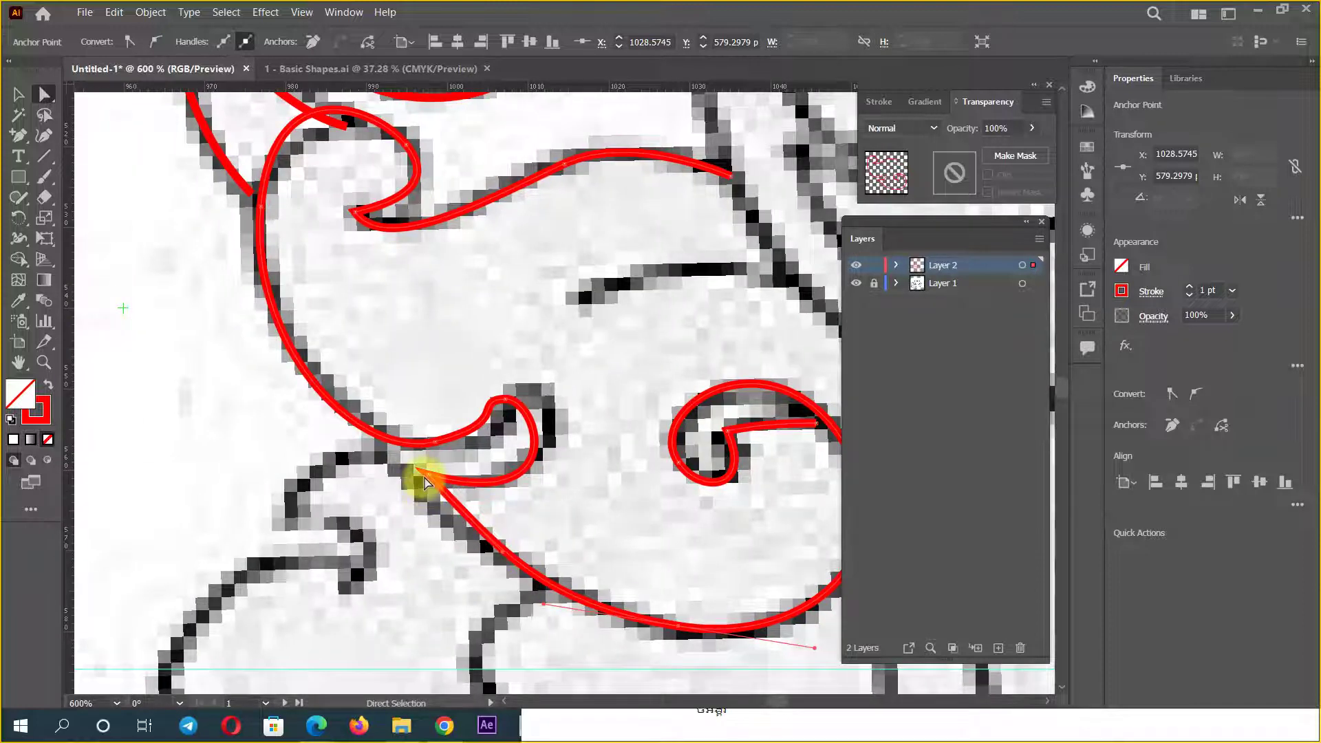
{"action": "left_click_drag", "start_coordinate": [424, 497], "coordinate": [430, 516]}
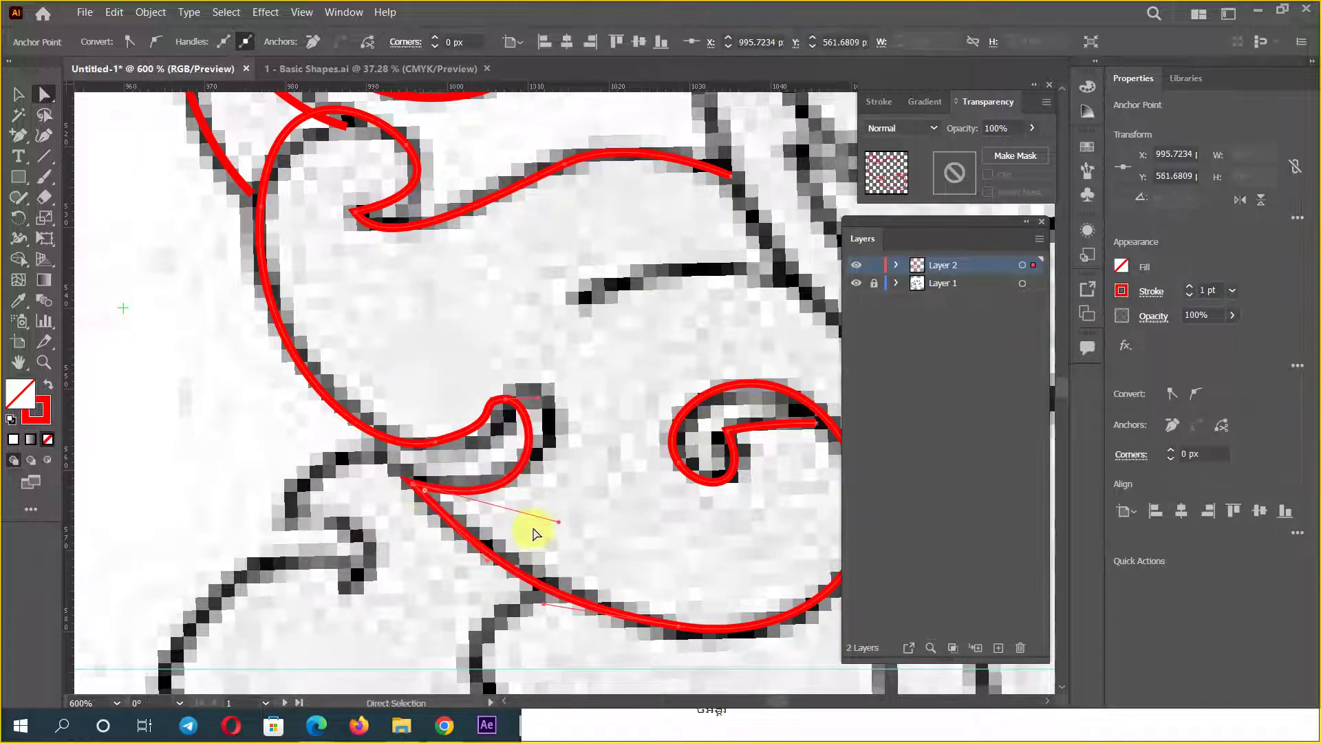
{"action": "left_click_drag", "start_coordinate": [558, 523], "coordinate": [601, 498]}
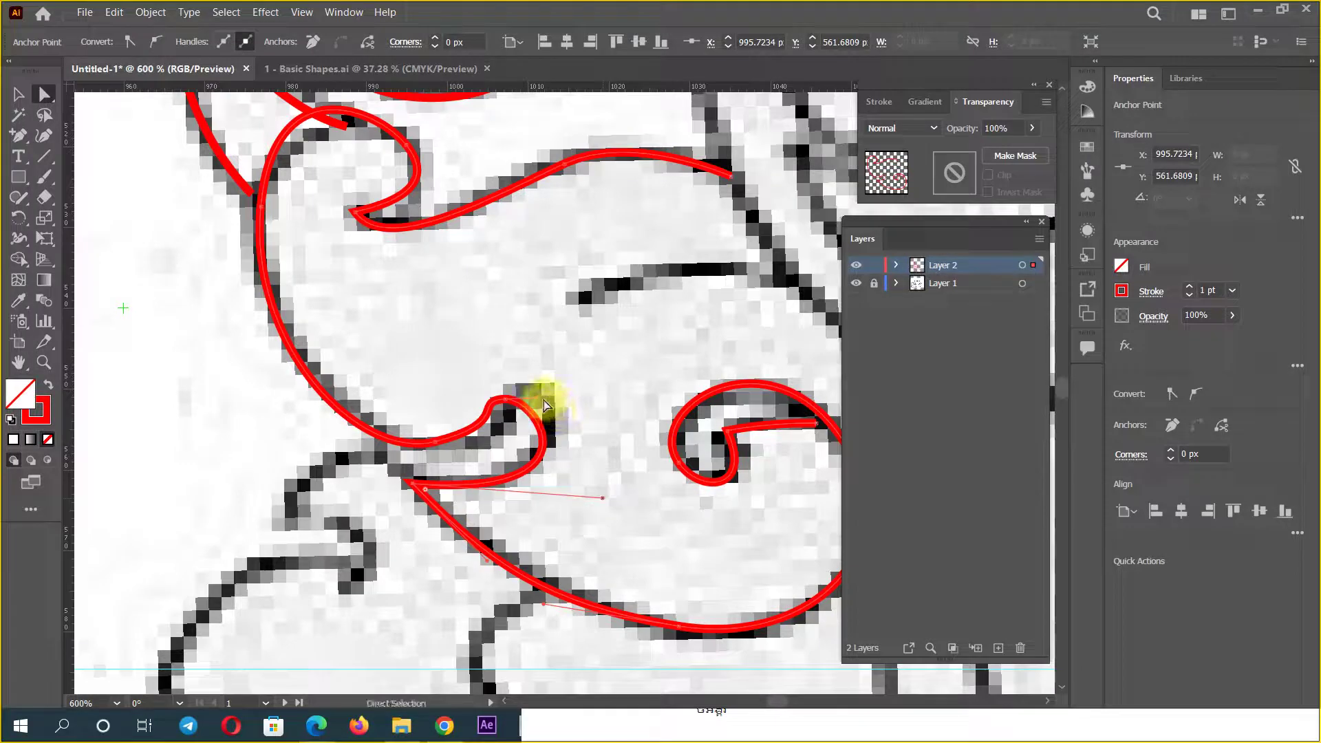
{"action": "left_click_drag", "start_coordinate": [501, 408], "coordinate": [516, 396]}
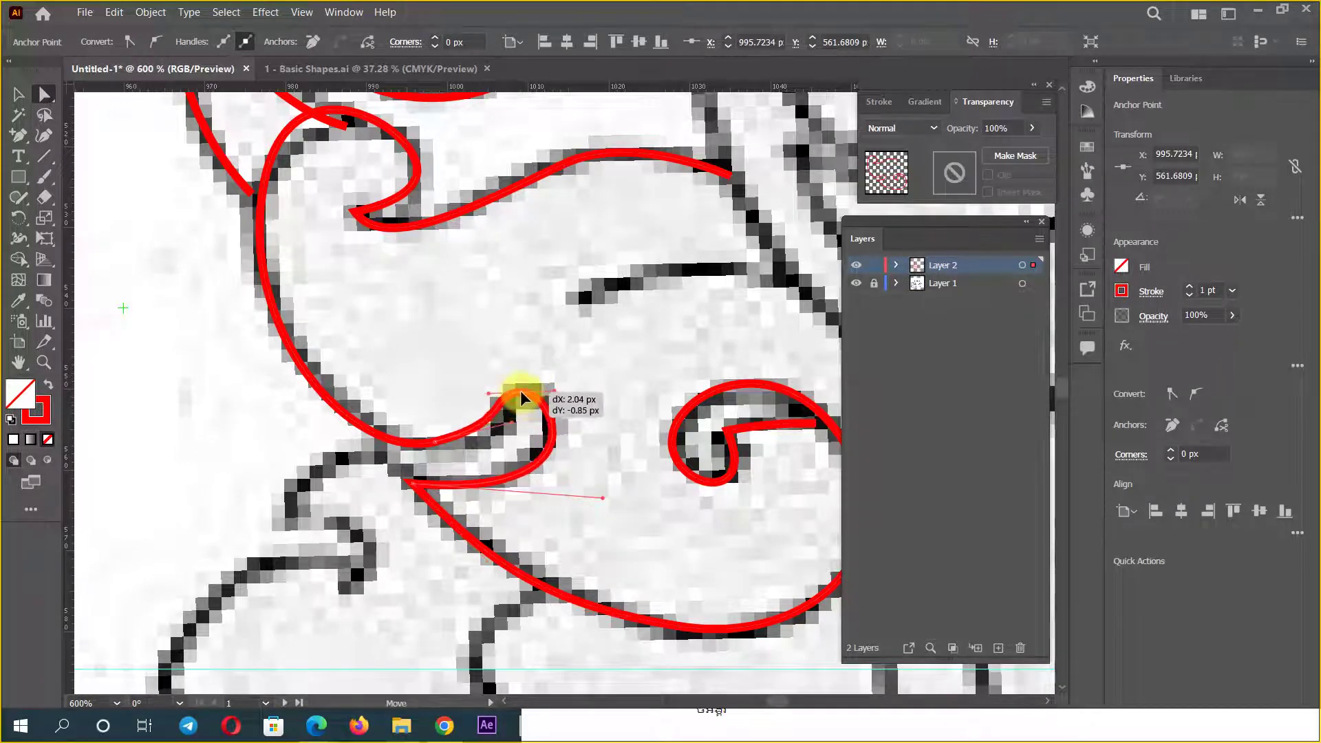
{"action": "left_click", "coordinate": [500, 438]}
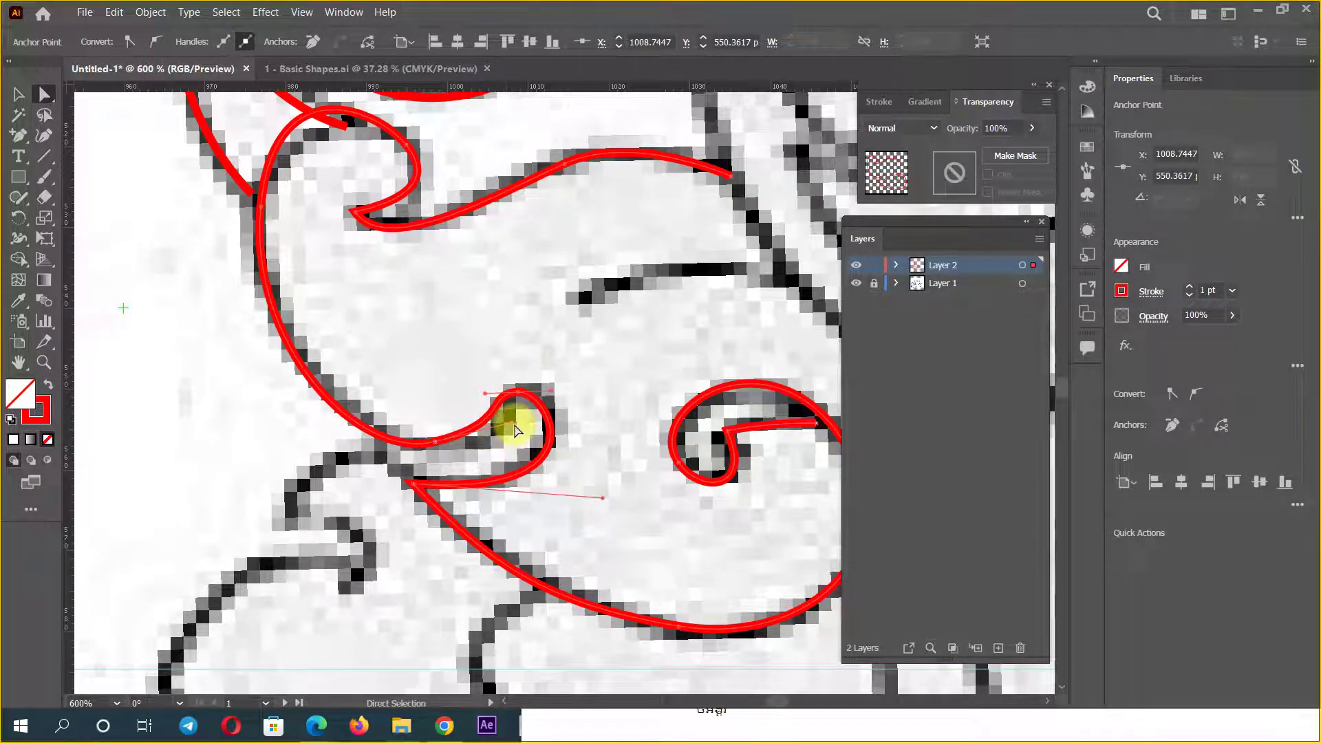
{"action": "left_click_drag", "start_coordinate": [515, 430], "coordinate": [518, 433]}
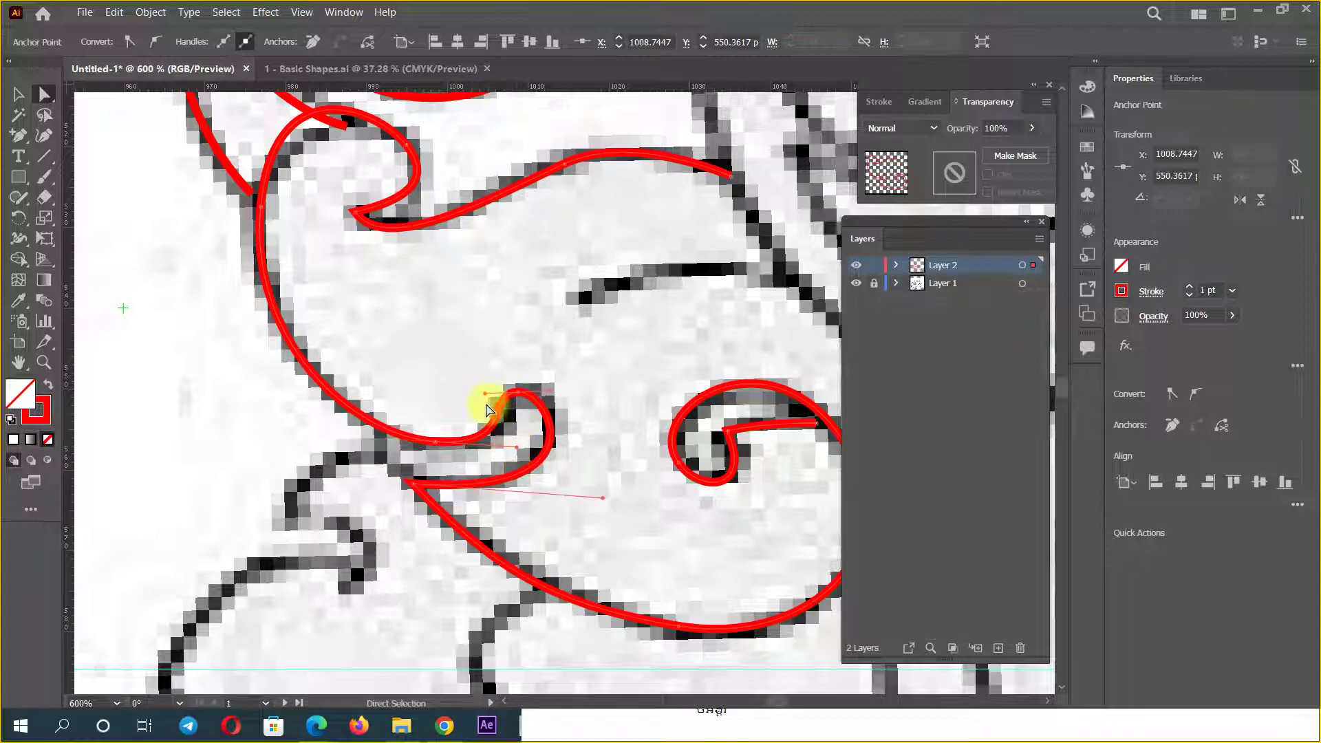
{"action": "left_click", "coordinate": [524, 404]}
{"action": "left_click", "coordinate": [521, 399]}
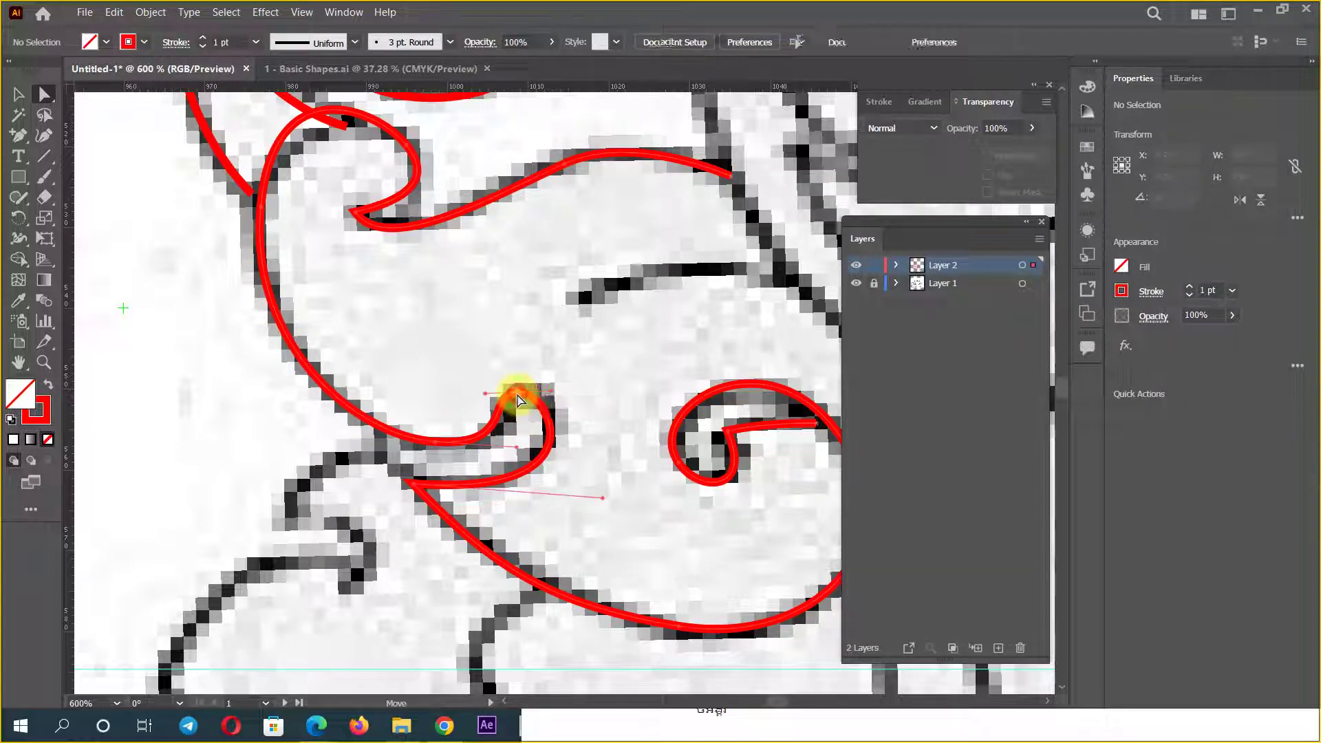
Step: Reshape the hooked segment and adjust the upper path's curve handle to fit the traced line
{"action": "left_click_drag", "start_coordinate": [370, 374], "coordinate": [383, 522]}
{"action": "left_click_drag", "start_coordinate": [295, 340], "coordinate": [301, 374]}
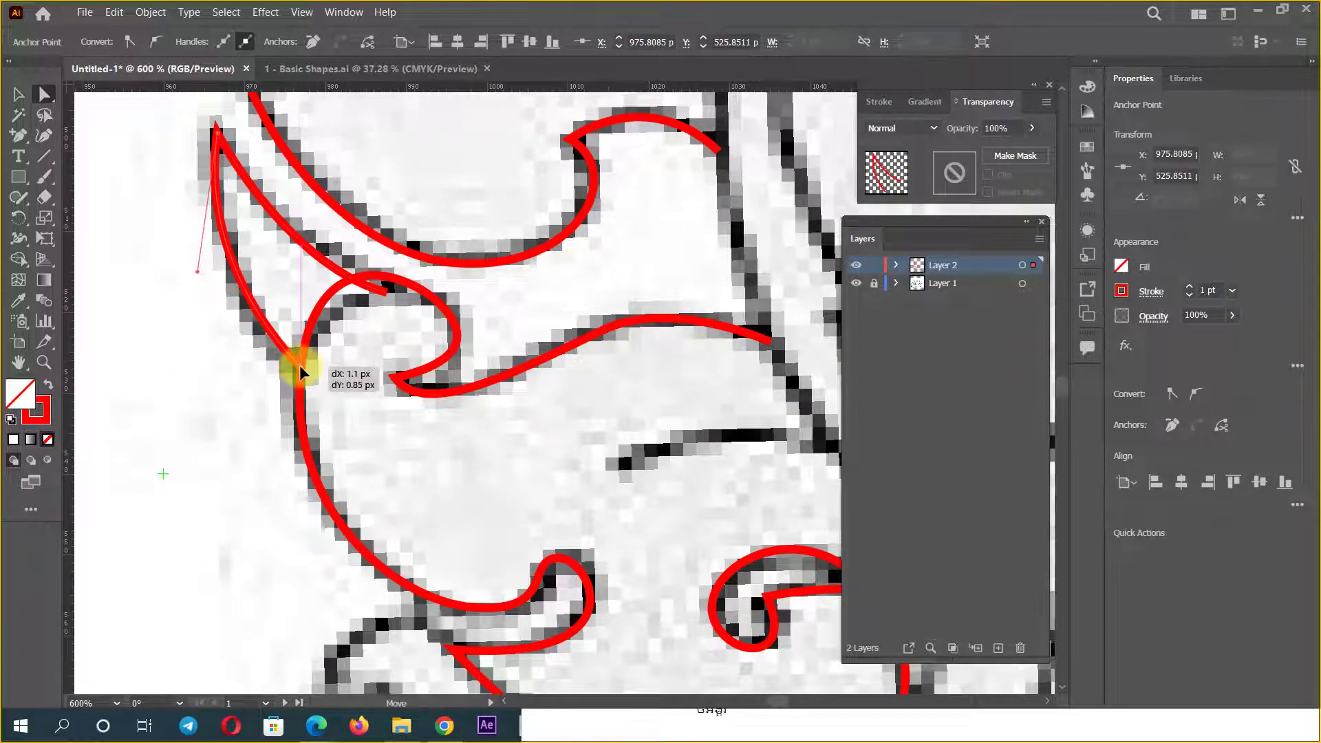
{"action": "left_click", "coordinate": [389, 284]}
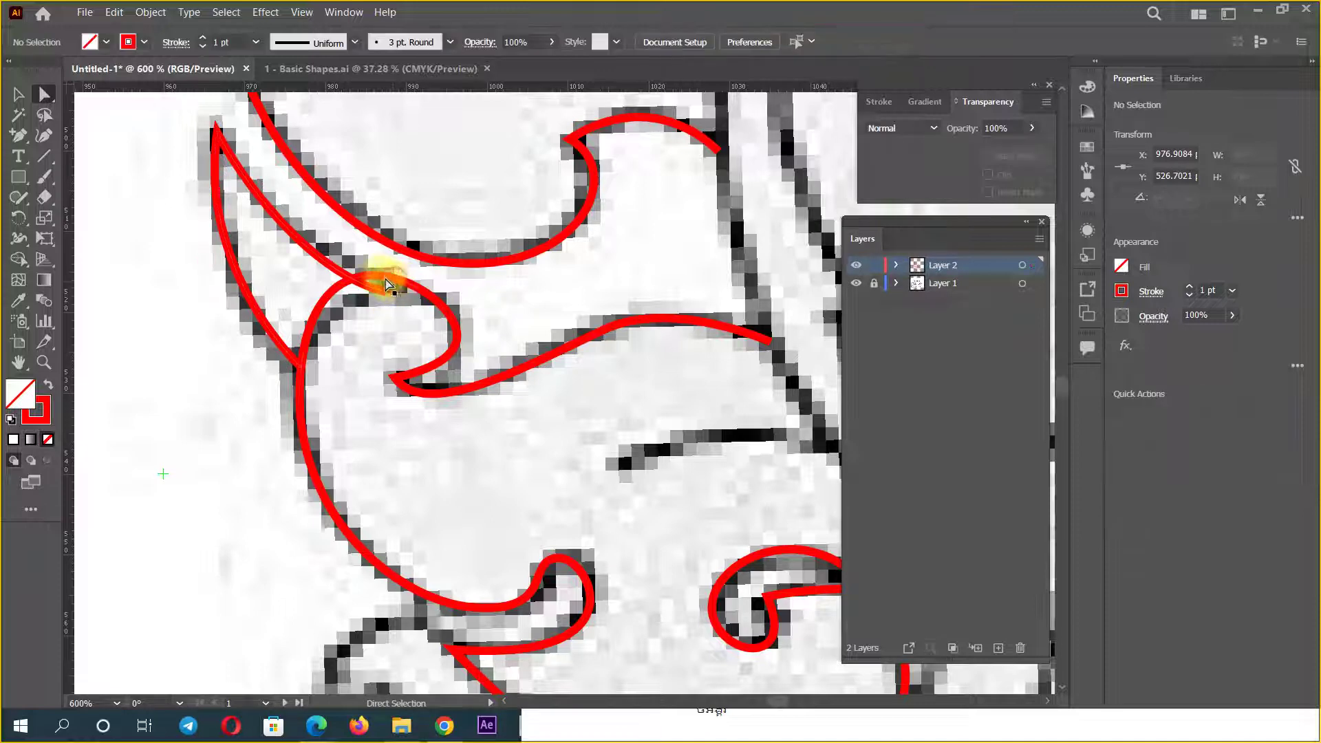
{"action": "mouse_move", "coordinate": [452, 317]}
{"action": "left_mouse_down"}
{"action": "mouse_move", "coordinate": [420, 281]}
{"action": "mouse_move", "coordinate": [456, 320]}
{"action": "left_mouse_up"}
{"action": "left_click", "coordinate": [330, 254]}
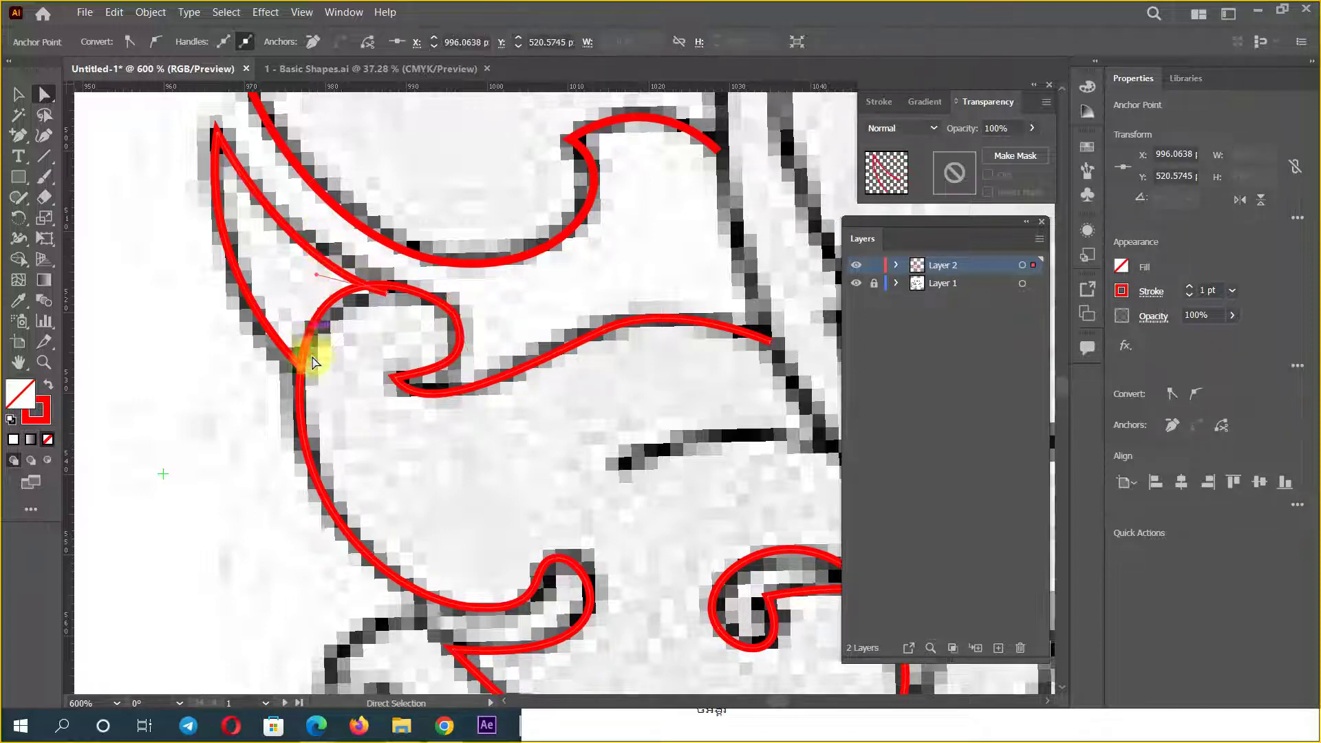
{"action": "left_click", "coordinate": [299, 375]}
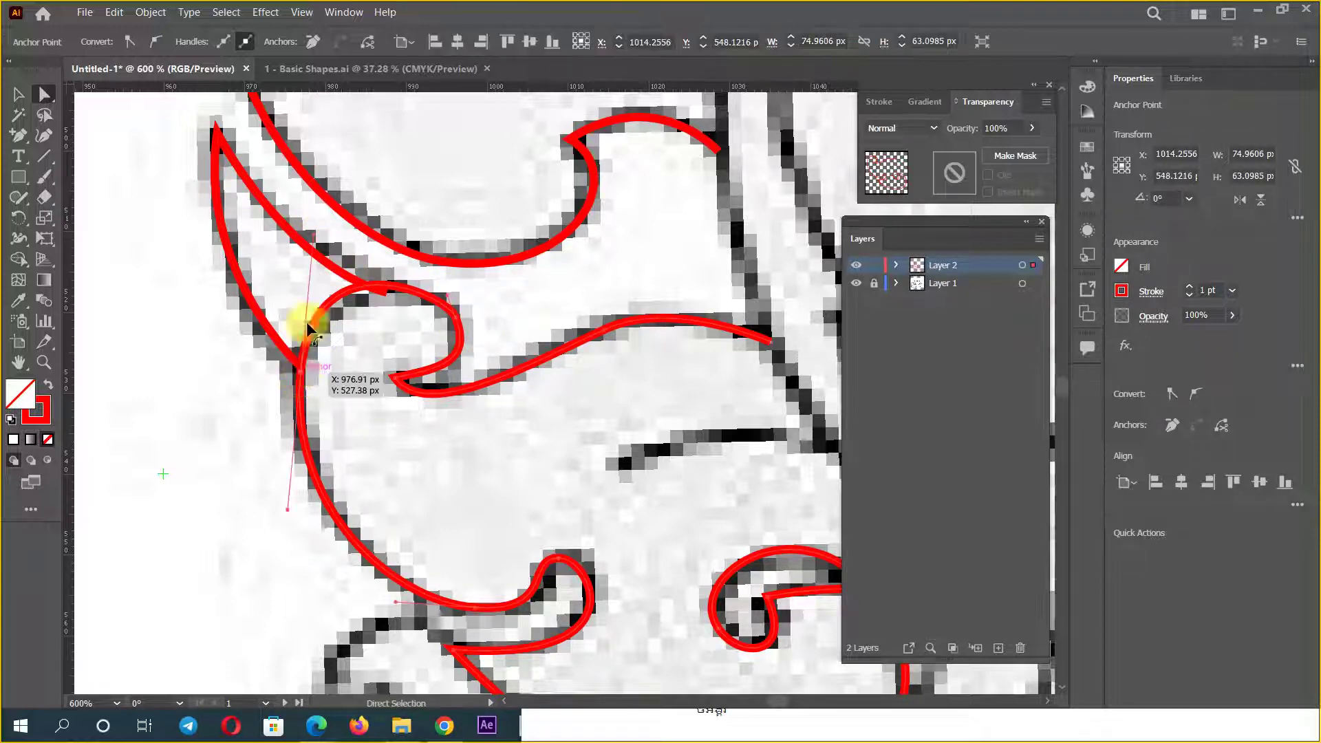
{"action": "mouse_move", "coordinate": [300, 379]}
{"action": "left_mouse_down"}
{"action": "mouse_move", "coordinate": [314, 244]}
{"action": "mouse_move", "coordinate": [324, 259]}
{"action": "left_mouse_up"}
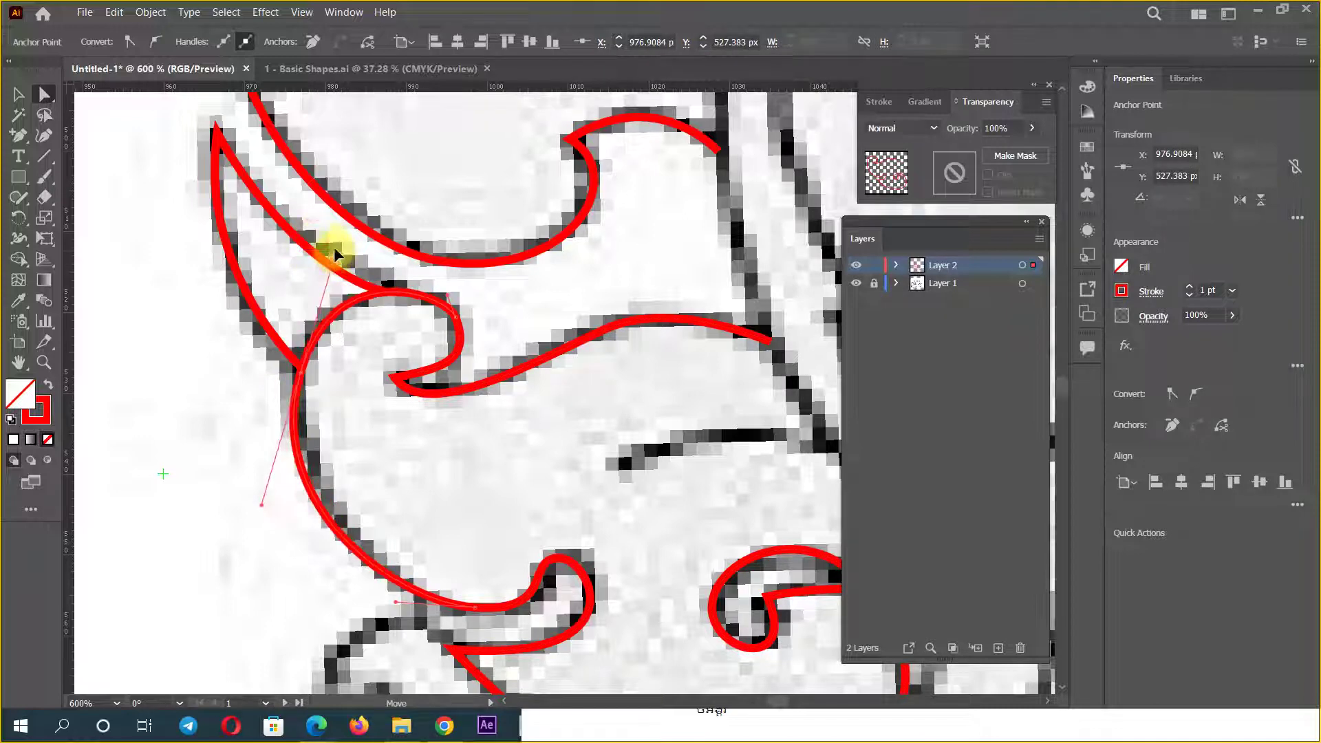
Step: Pull the lower red curve toward the black outline and tighten the inner loop tip
{"action": "left_click", "coordinate": [447, 362]}
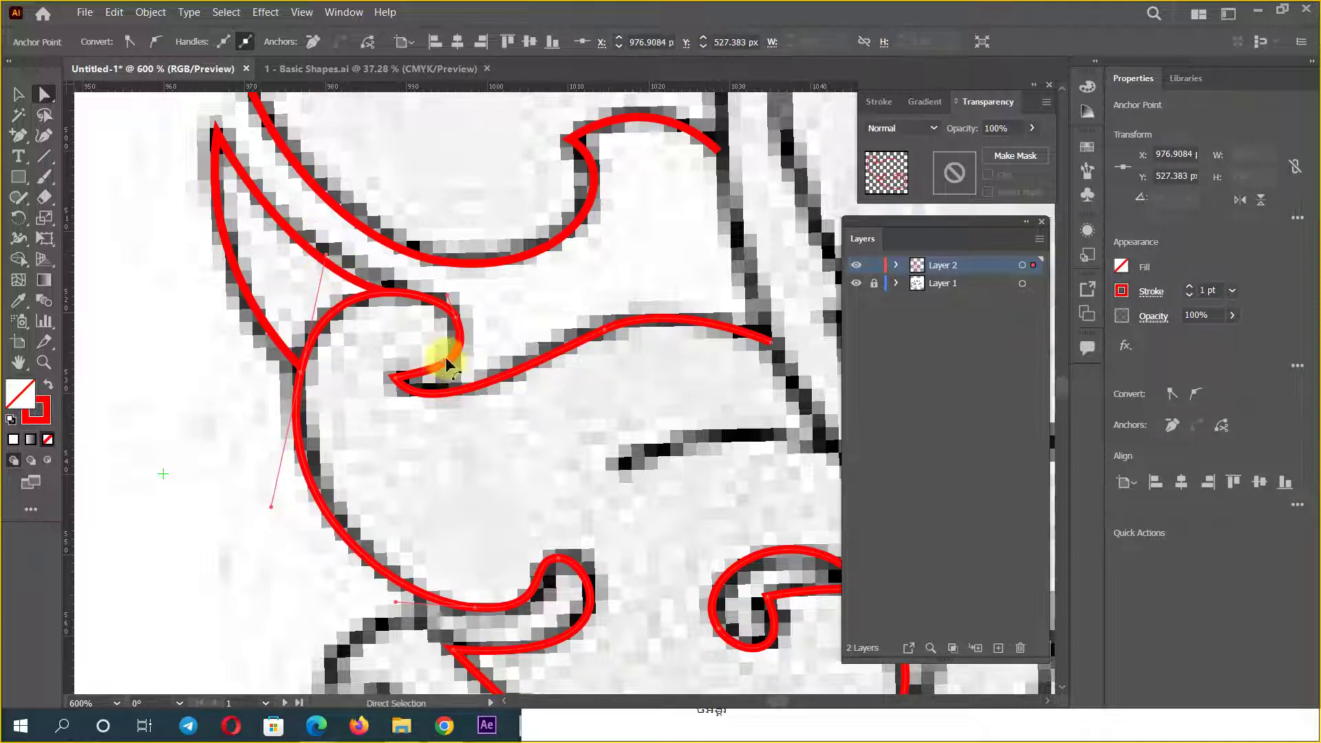
{"action": "left_click", "coordinate": [459, 323]}
{"action": "left_click_drag", "start_coordinate": [459, 324], "coordinate": [477, 376]}
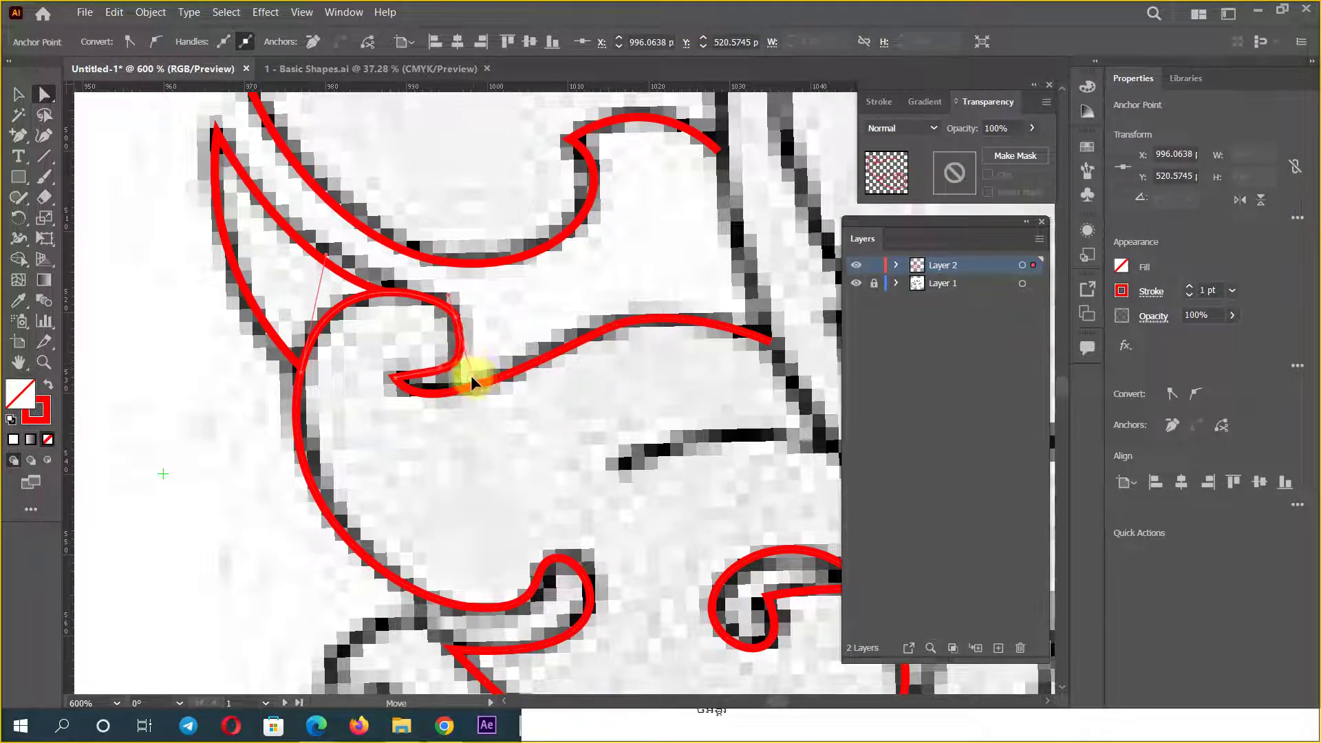
{"action": "left_click_drag", "start_coordinate": [453, 315], "coordinate": [455, 321]}
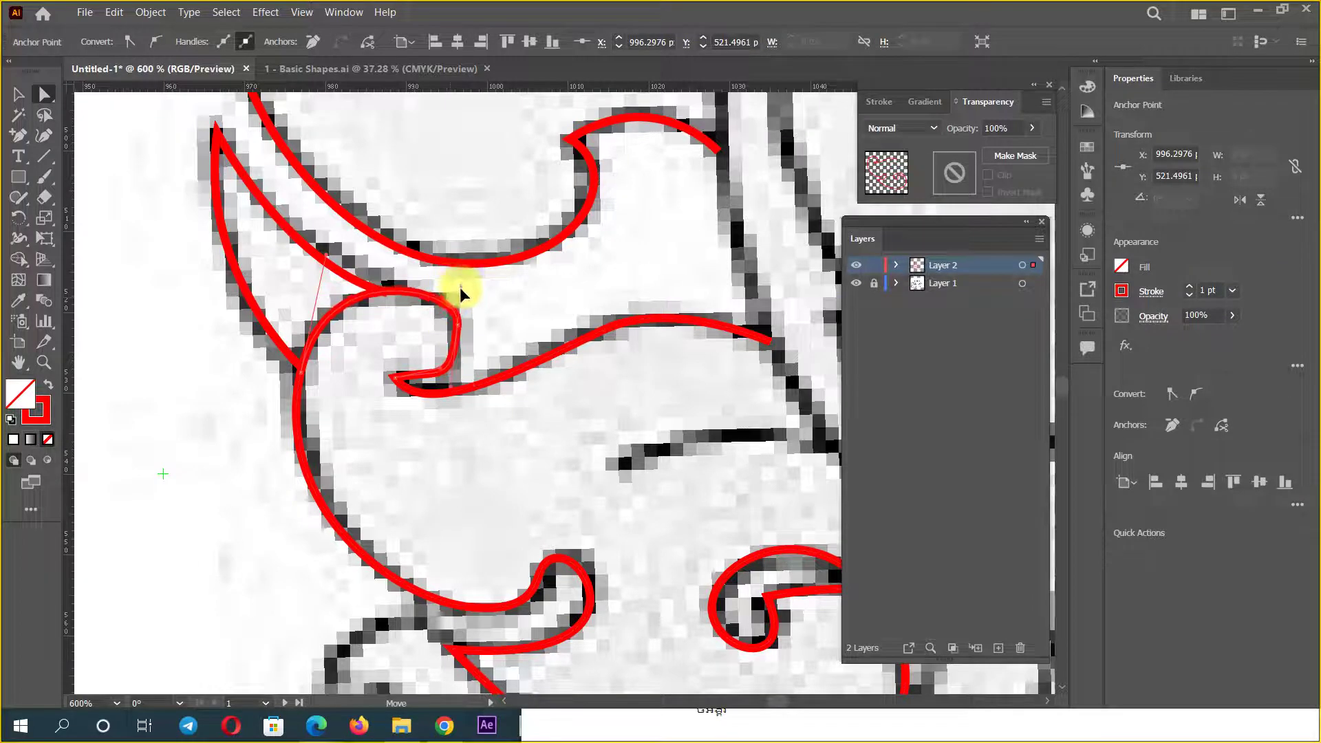
{"action": "left_click", "coordinate": [397, 379]}
{"action": "left_click_drag", "start_coordinate": [397, 379], "coordinate": [442, 375]}
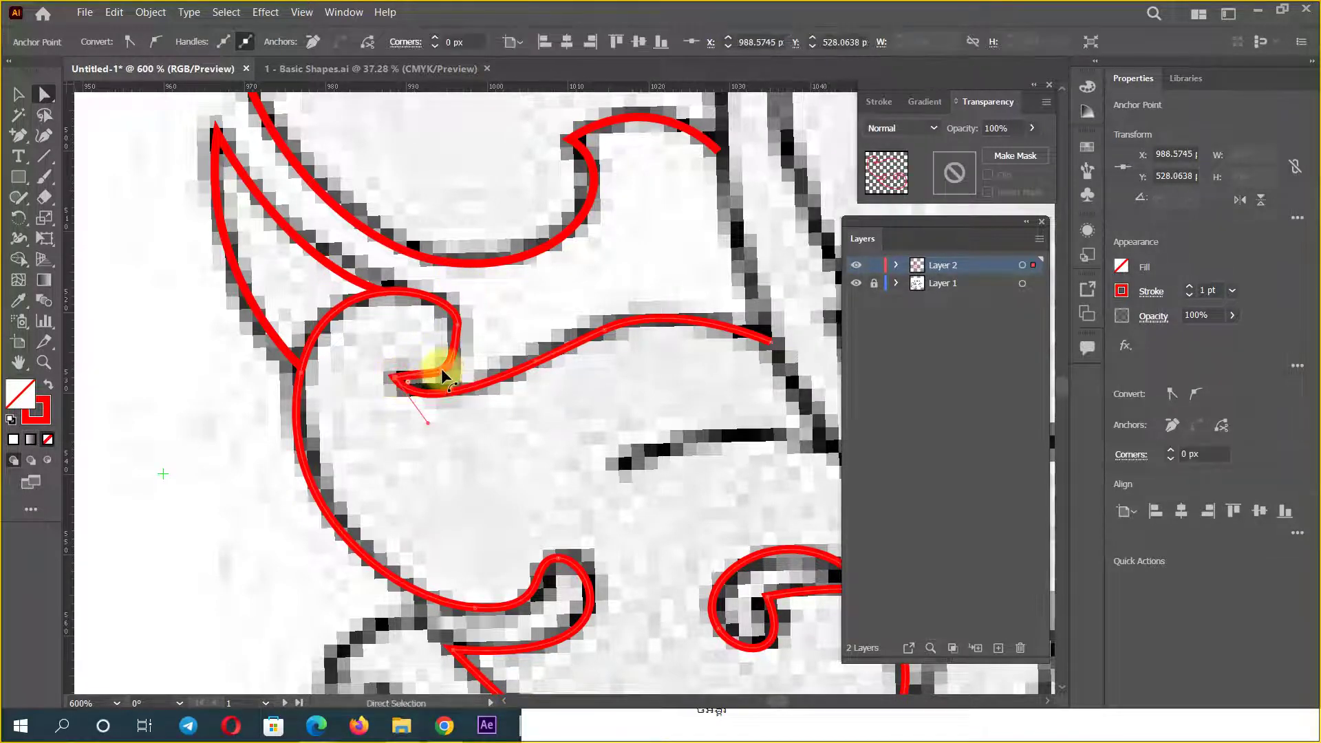
Step: Drag the hook's direction handle upward so the tip curls along the black hook
{"action": "scroll", "coordinate": [432, 391], "scroll_direction": "up", "scroll_amount": 1}
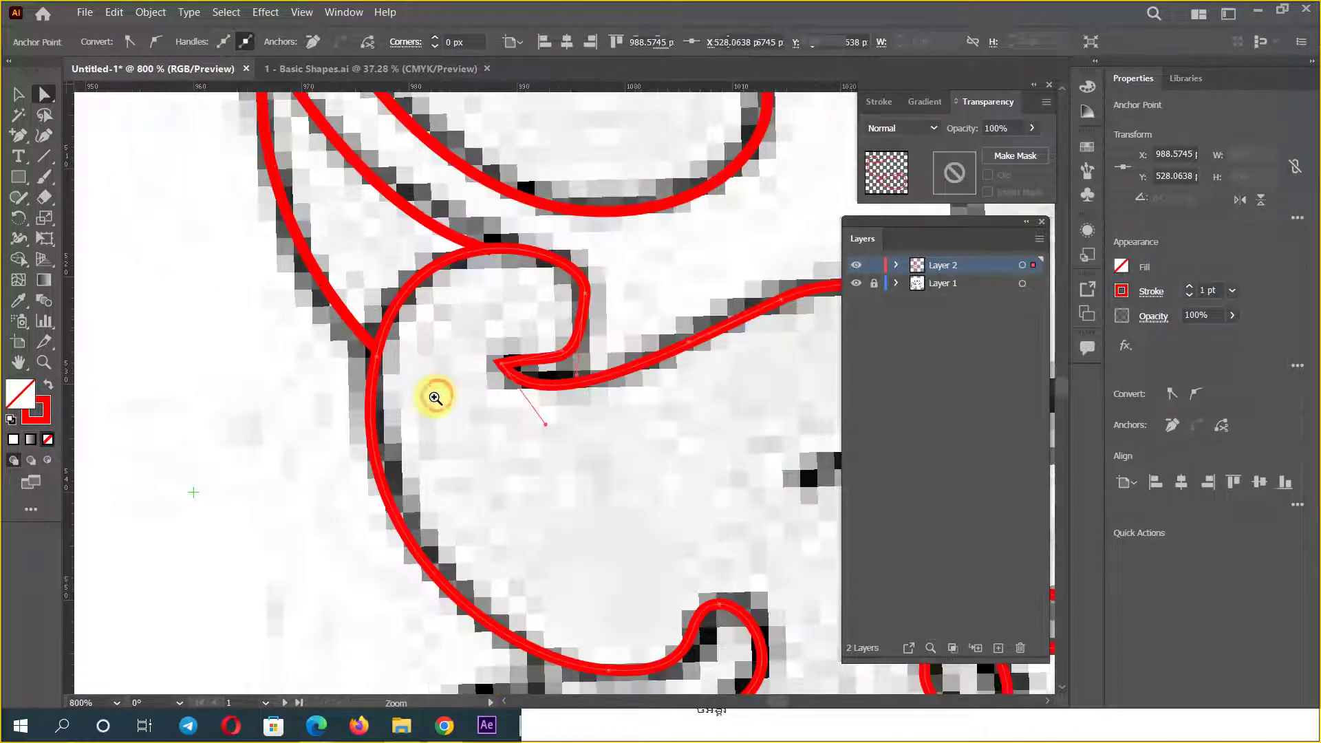
{"action": "mouse_move", "coordinate": [564, 358]}
{"action": "left_mouse_down"}
{"action": "mouse_move", "coordinate": [582, 350]}
{"action": "mouse_move", "coordinate": [570, 378]}
{"action": "mouse_move", "coordinate": [601, 372]}
{"action": "left_mouse_up"}
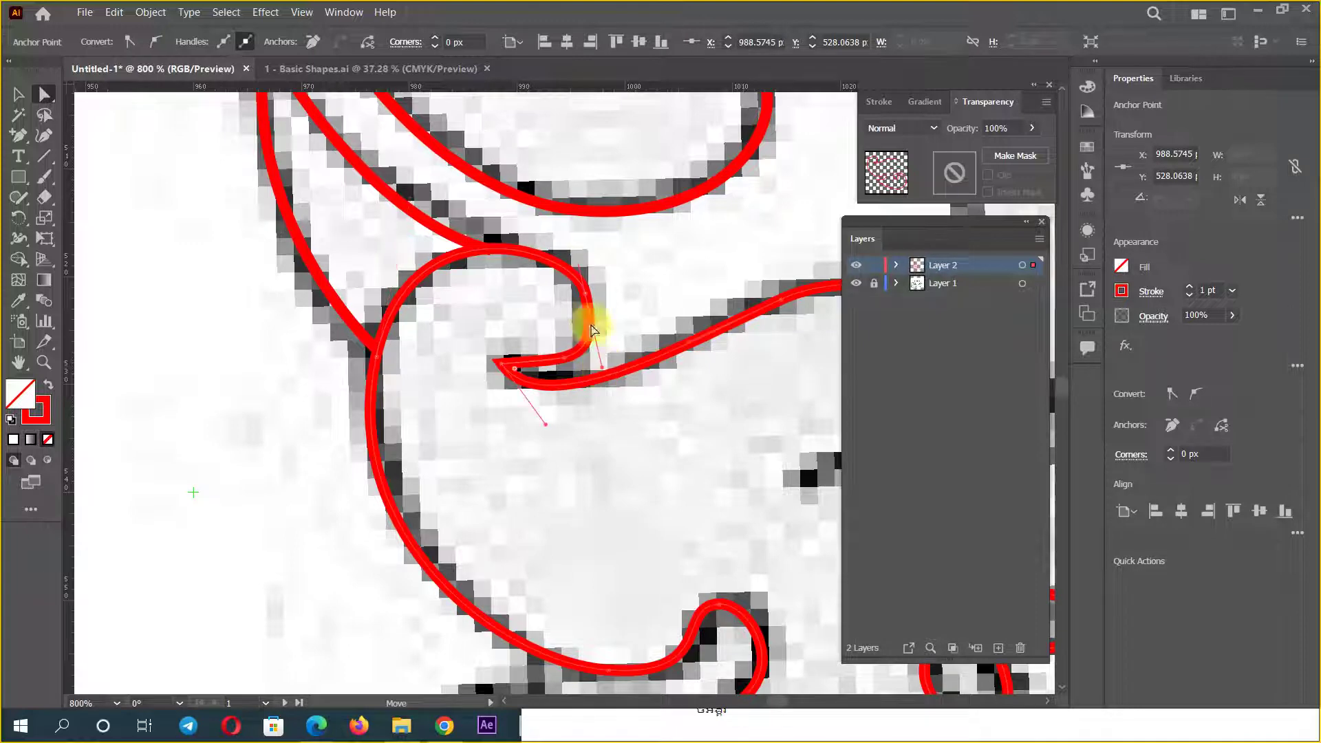
{"action": "left_click_drag", "start_coordinate": [601, 373], "coordinate": [575, 235]}
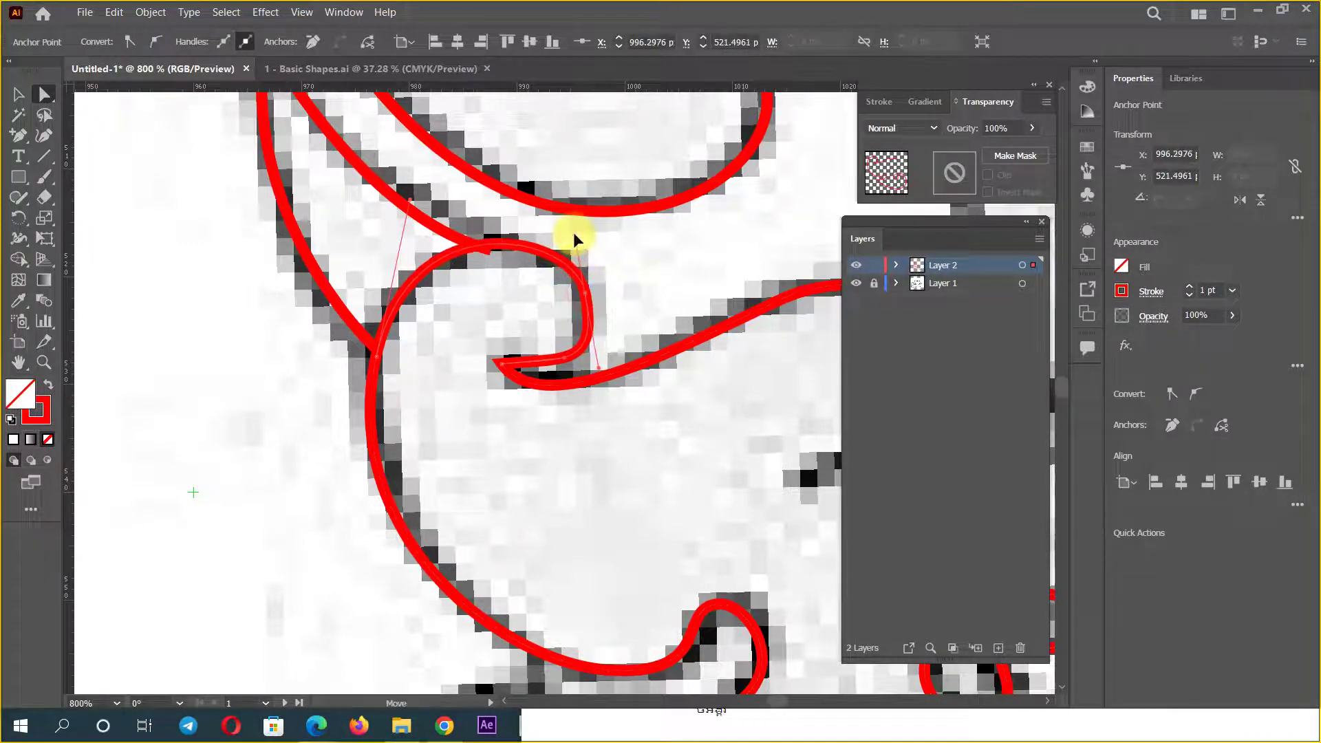
{"action": "scroll", "coordinate": [561, 348], "scroll_direction": "up", "scroll_amount": 3}
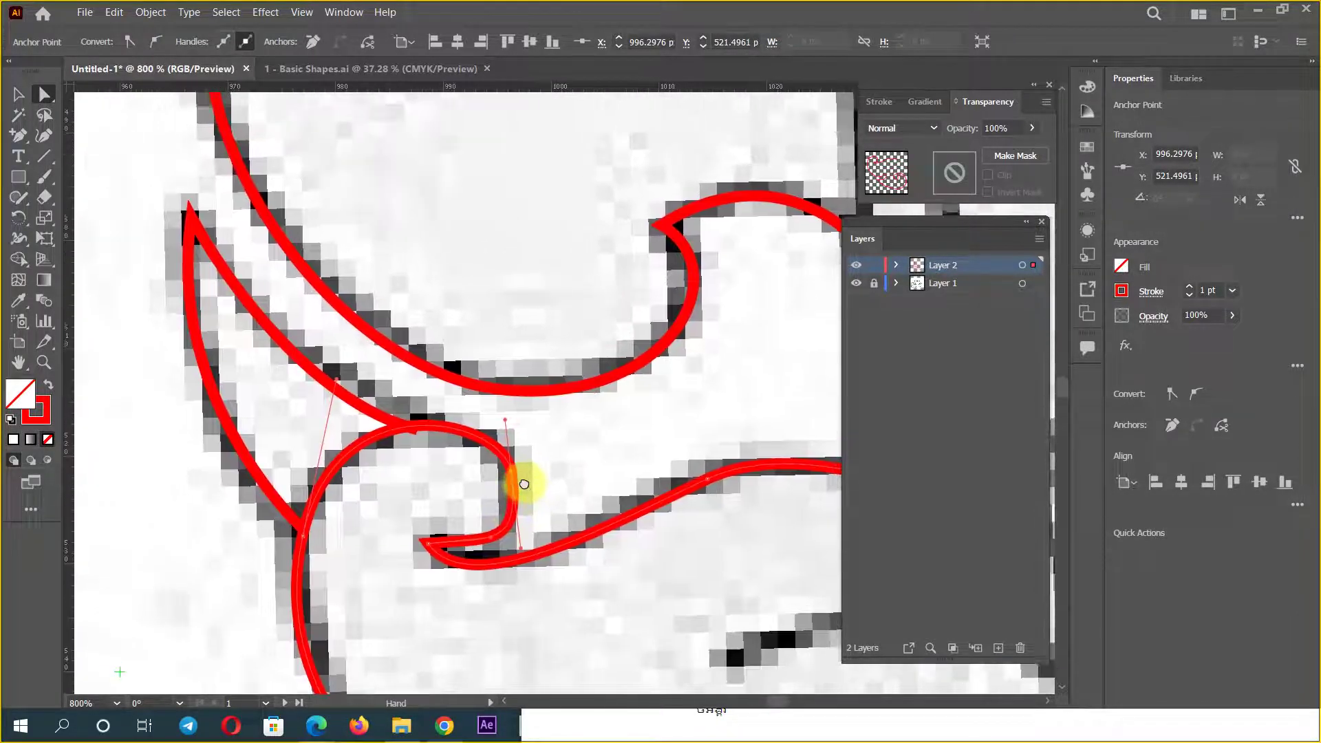
{"action": "scroll", "coordinate": [655, 398], "scroll_direction": "up", "scroll_amount": 2}
{"action": "scroll", "coordinate": [582, 456], "scroll_direction": "down", "scroll_amount": 1}
{"action": "scroll", "coordinate": [631, 509], "scroll_direction": "down", "scroll_amount": 1}
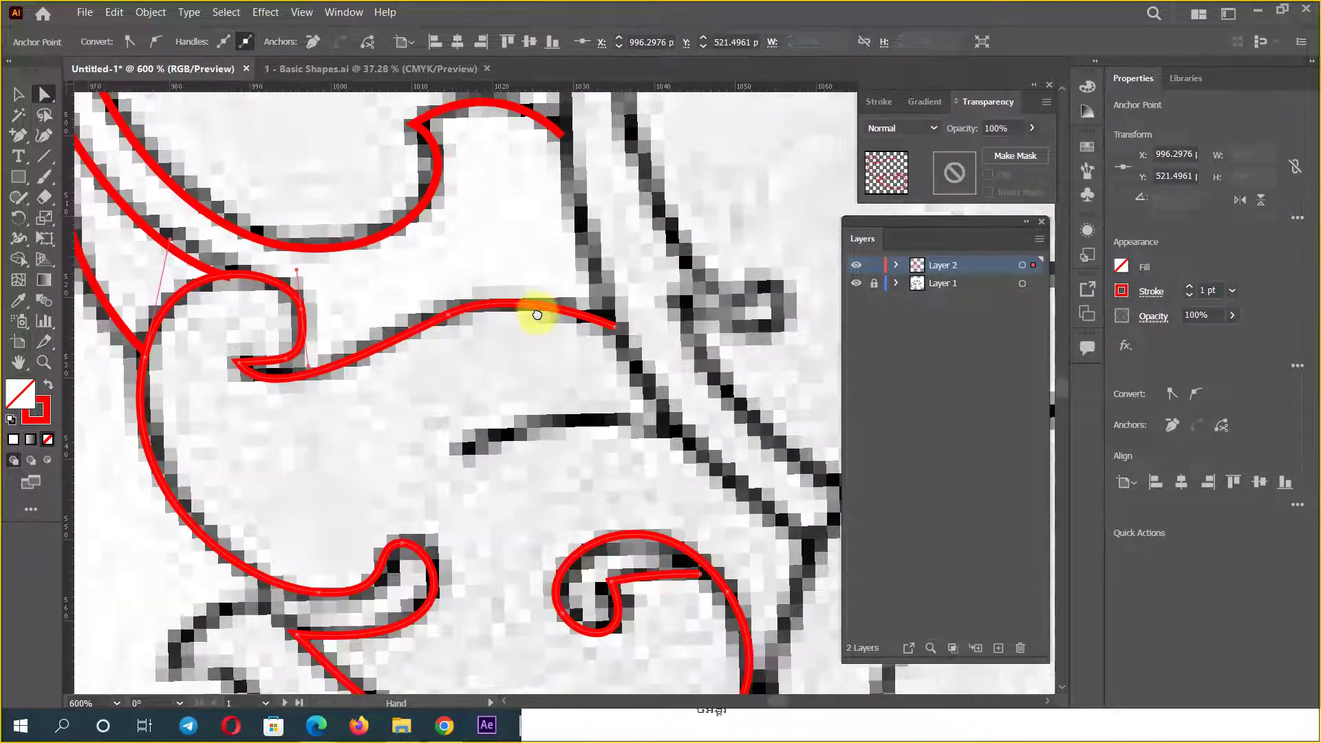
{"action": "scroll", "coordinate": [539, 312], "scroll_direction": "down", "scroll_amount": 1}
{"action": "scroll", "coordinate": [516, 333], "scroll_direction": "down", "scroll_amount": 1}
{"action": "scroll", "coordinate": [520, 355], "scroll_direction": "down", "scroll_amount": 1}
Step: Continue the red path from its open end around the curl and down the left outline
{"action": "left_click_drag", "start_coordinate": [516, 360], "coordinate": [495, 227]}
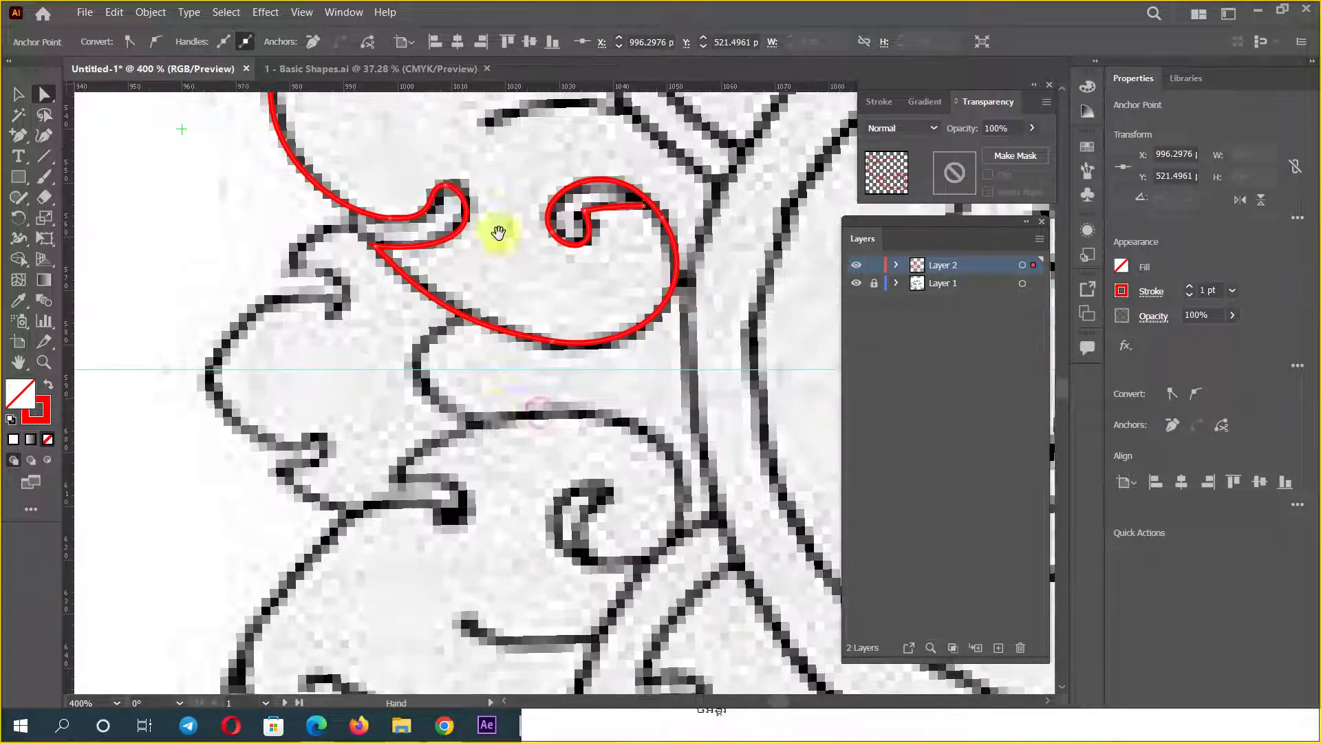
{"action": "left_click_drag", "start_coordinate": [493, 437], "coordinate": [378, 493]}
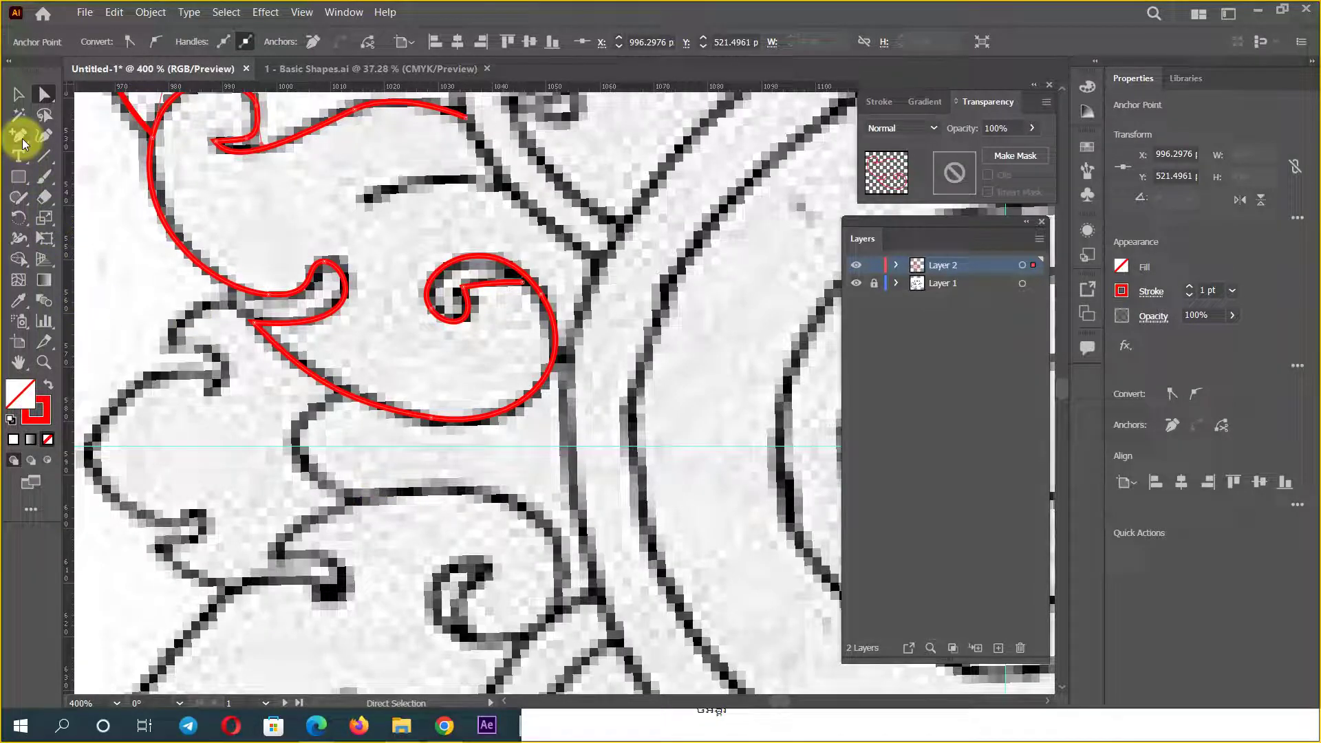
{"action": "left_click_drag", "start_coordinate": [20, 138], "coordinate": [106, 132]}
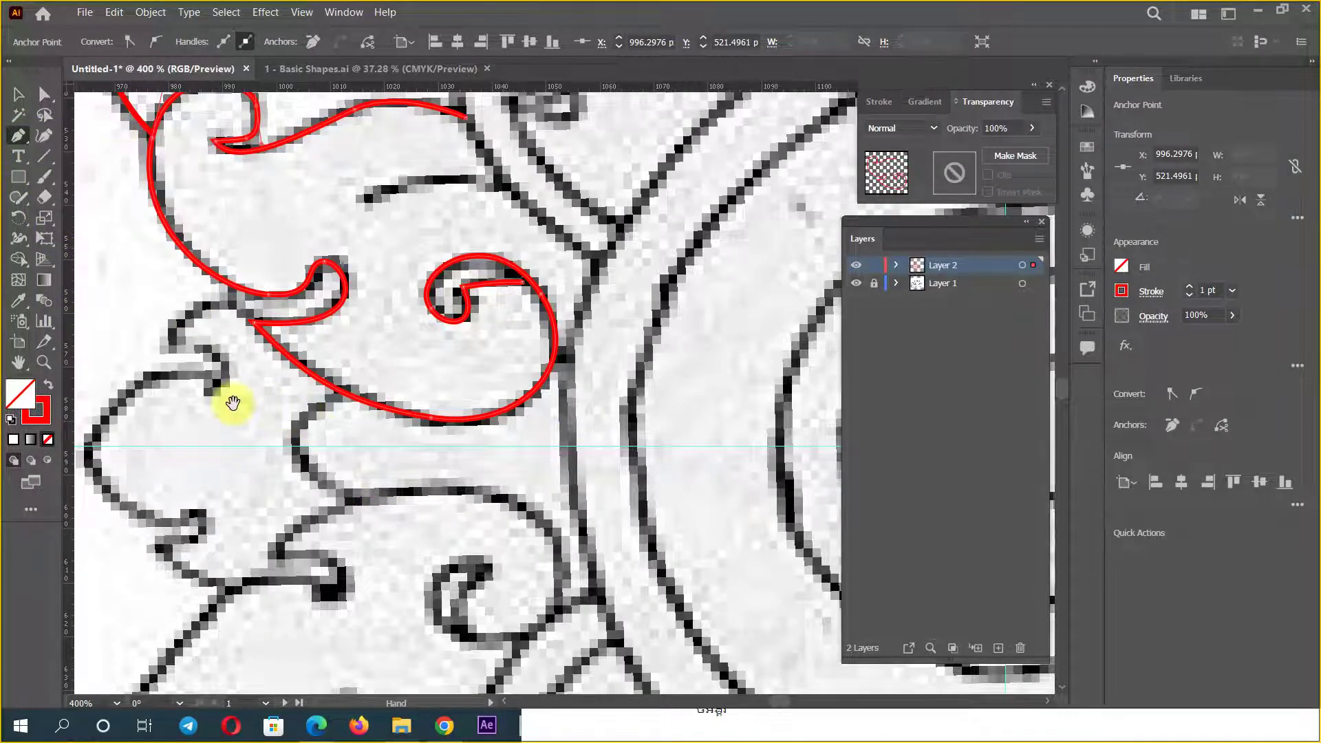
{"action": "left_click_drag", "start_coordinate": [233, 402], "coordinate": [353, 422]}
{"action": "left_click", "coordinate": [368, 331]}
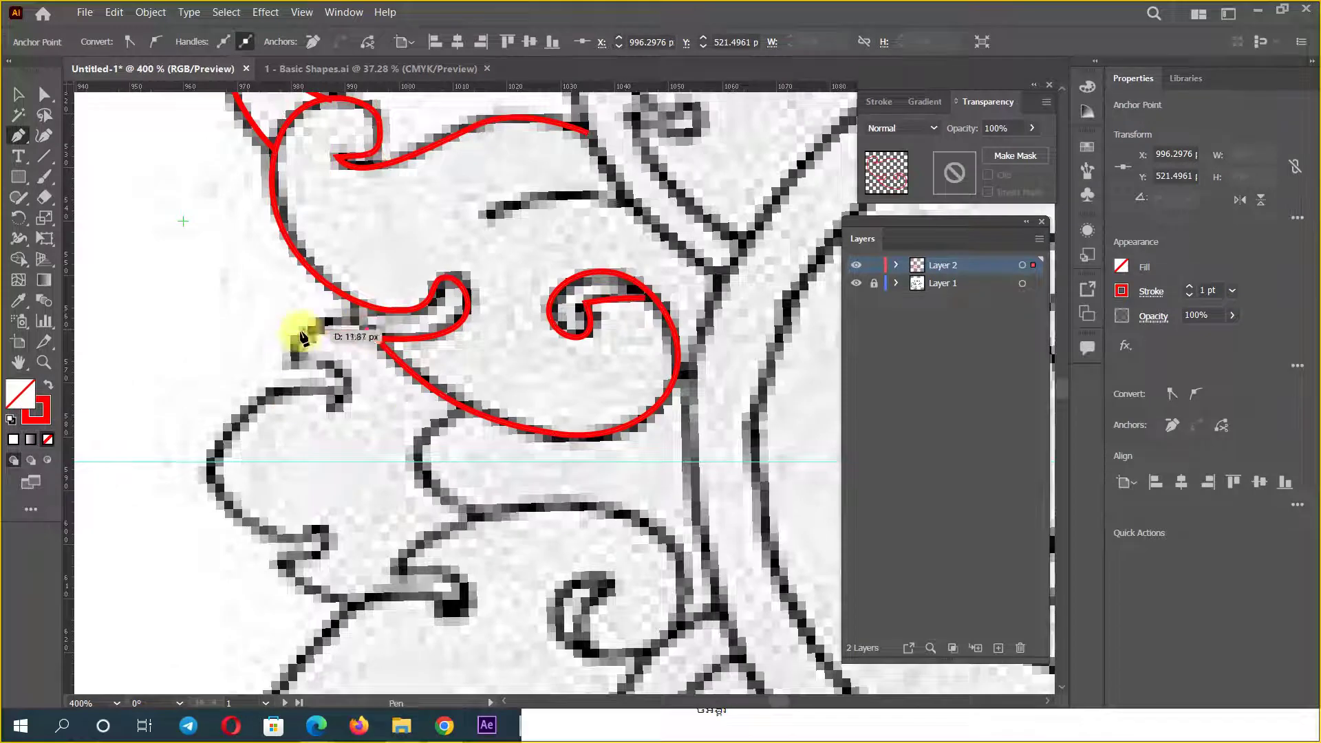
{"action": "left_click_drag", "start_coordinate": [294, 358], "coordinate": [302, 428]}
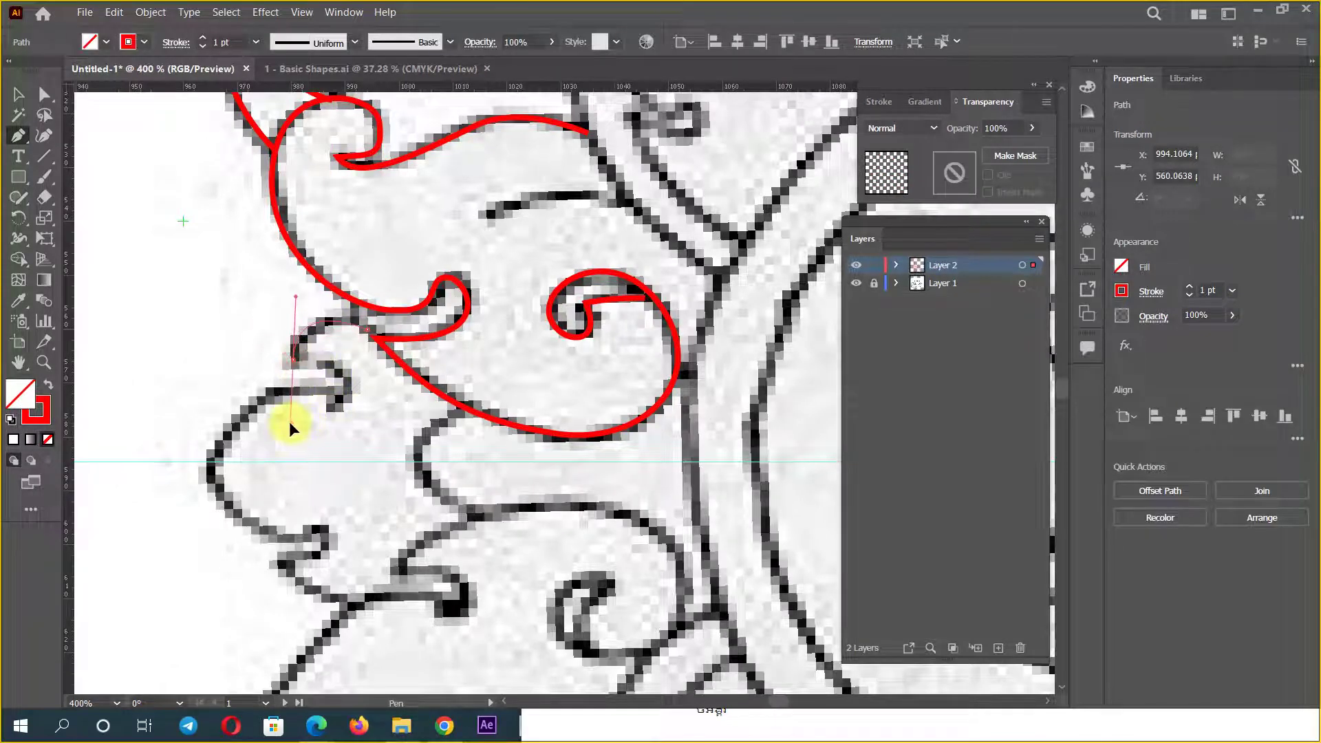
{"action": "left_click", "coordinate": [294, 358]}
{"action": "left_click", "coordinate": [341, 361]}
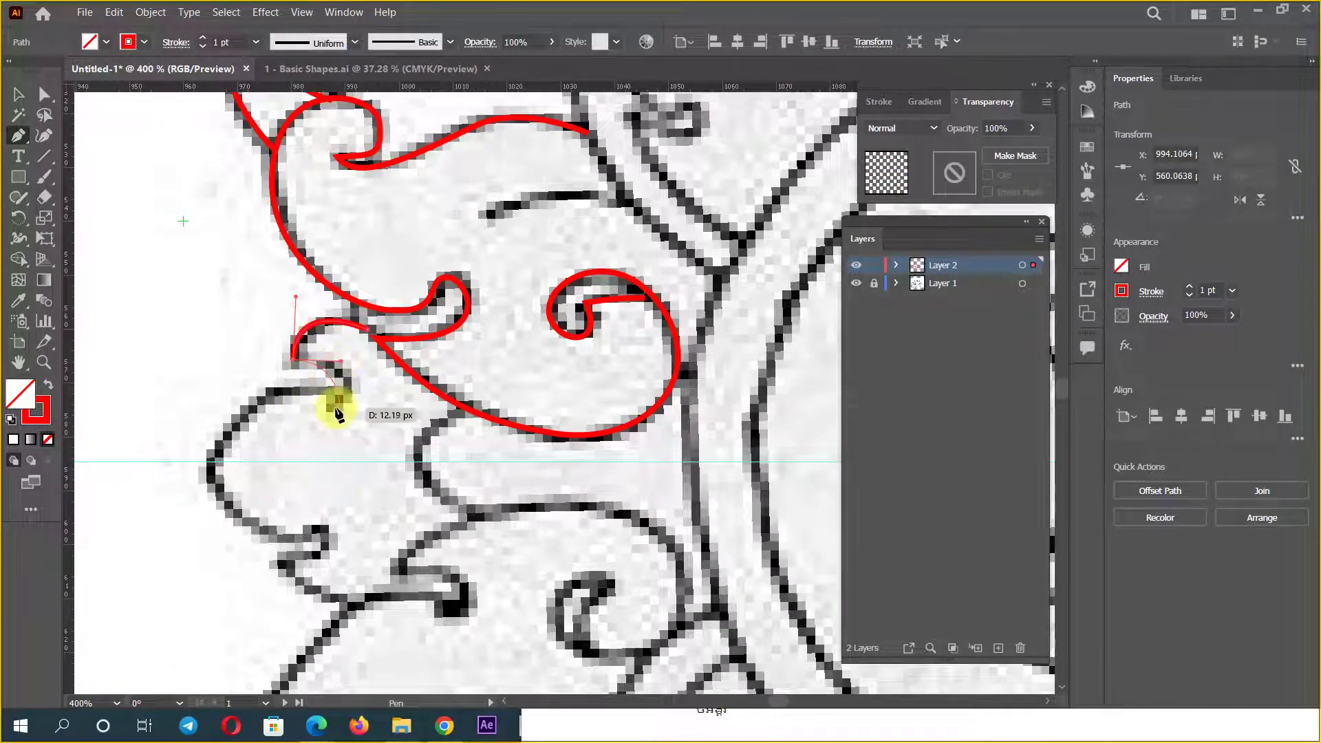
{"action": "left_click_drag", "start_coordinate": [335, 407], "coordinate": [316, 435]}
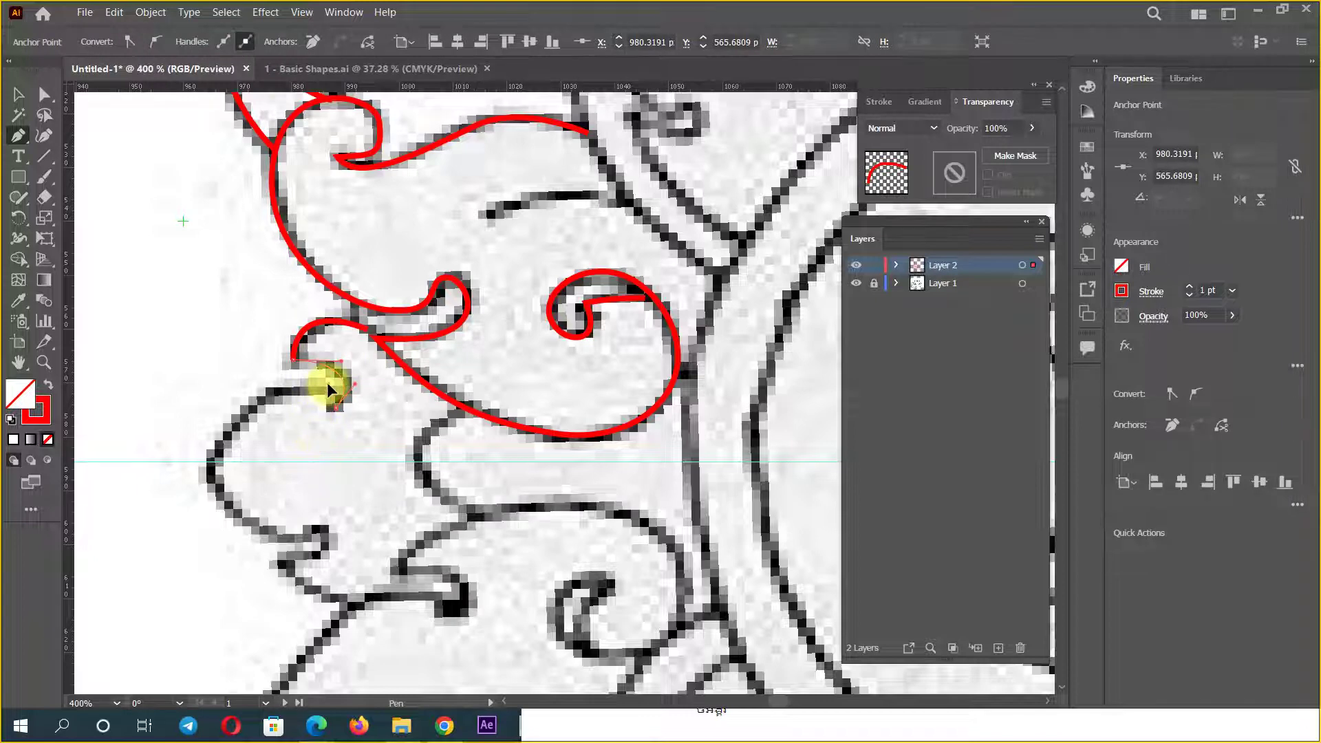
{"action": "left_click_drag", "start_coordinate": [211, 460], "coordinate": [169, 562]}
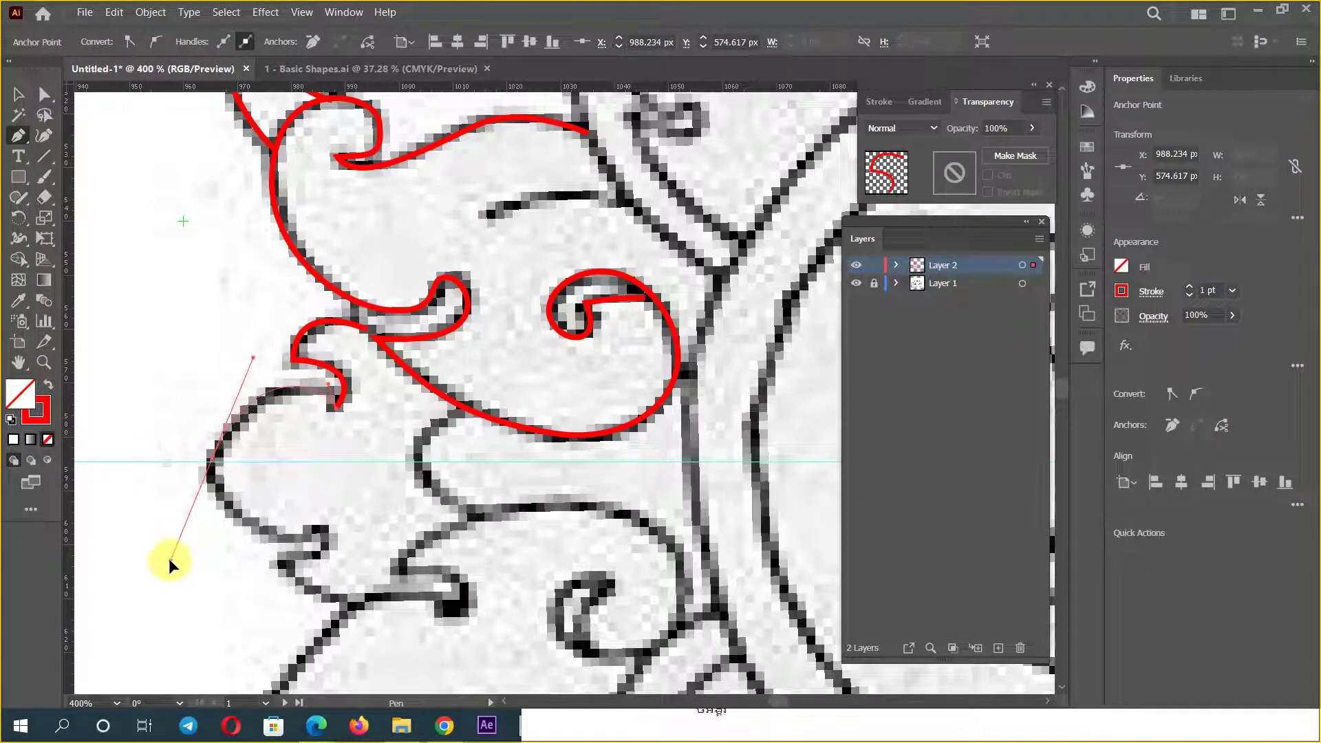
Step: Make the left anchor smooth, raise its arc onto the black line, and nudge the curl anchor
{"action": "left_click", "coordinate": [45, 94]}
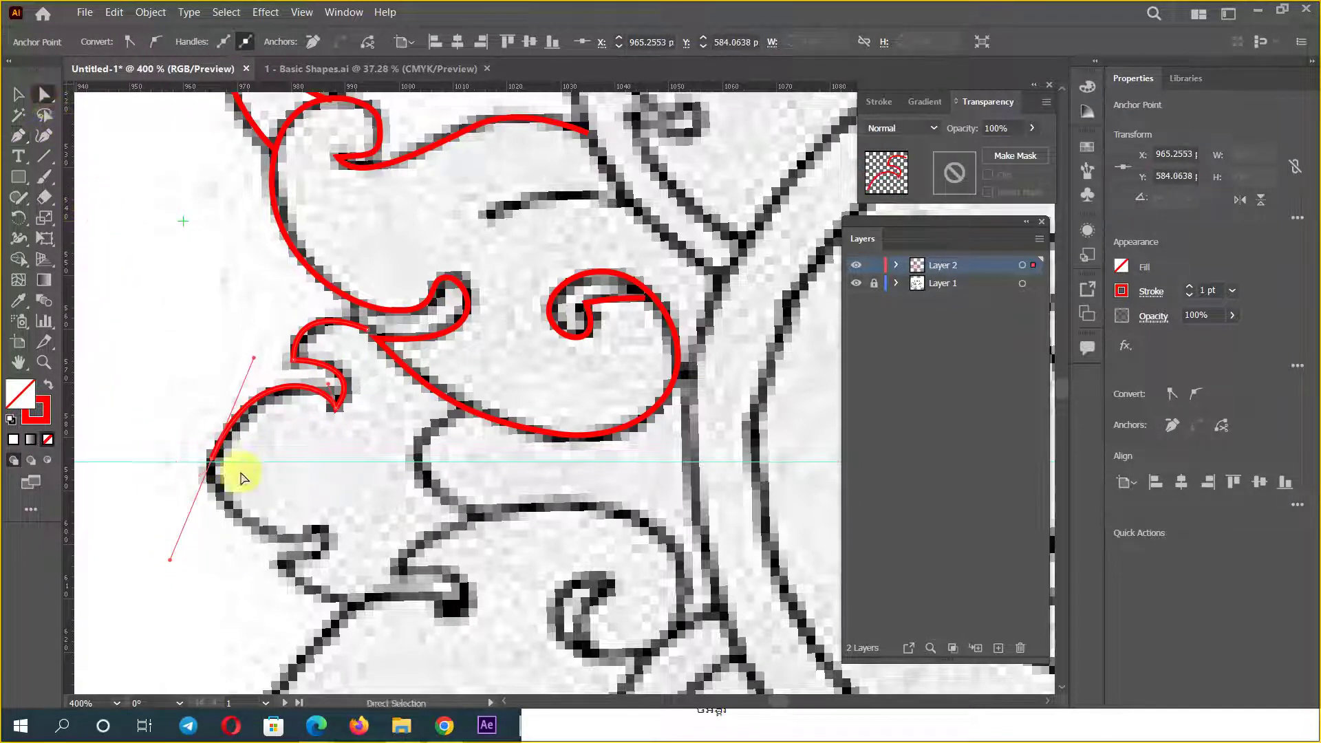
{"action": "left_click", "coordinate": [129, 41]}
{"action": "left_click", "coordinate": [153, 43]}
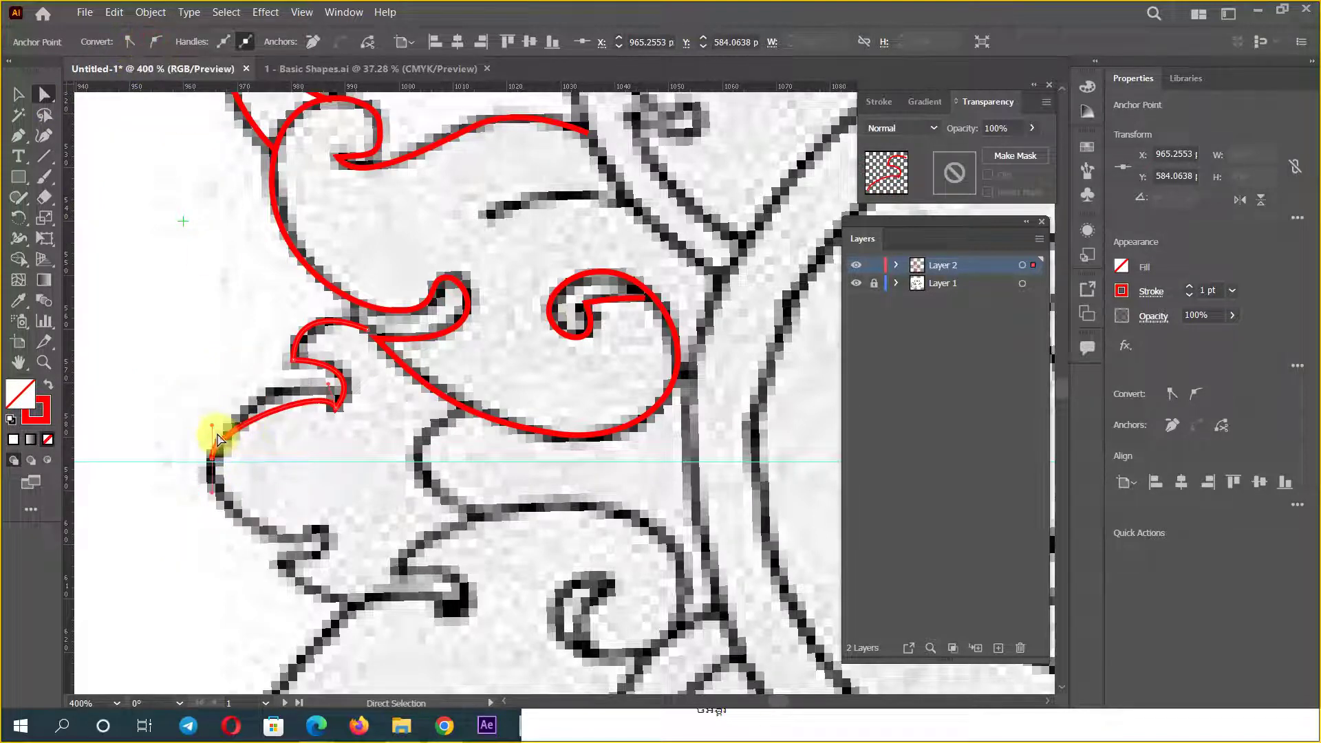
{"action": "left_click_drag", "start_coordinate": [211, 429], "coordinate": [224, 391]}
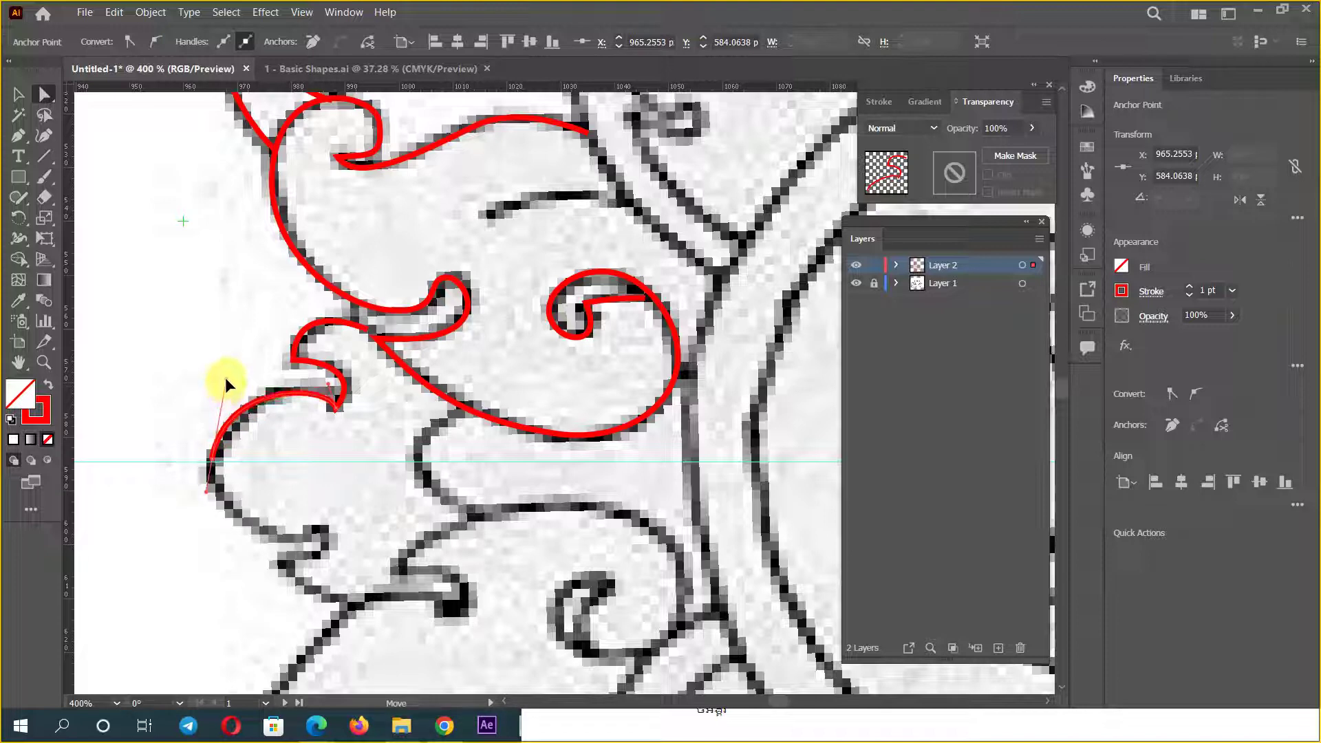
{"action": "left_click", "coordinate": [296, 360]}
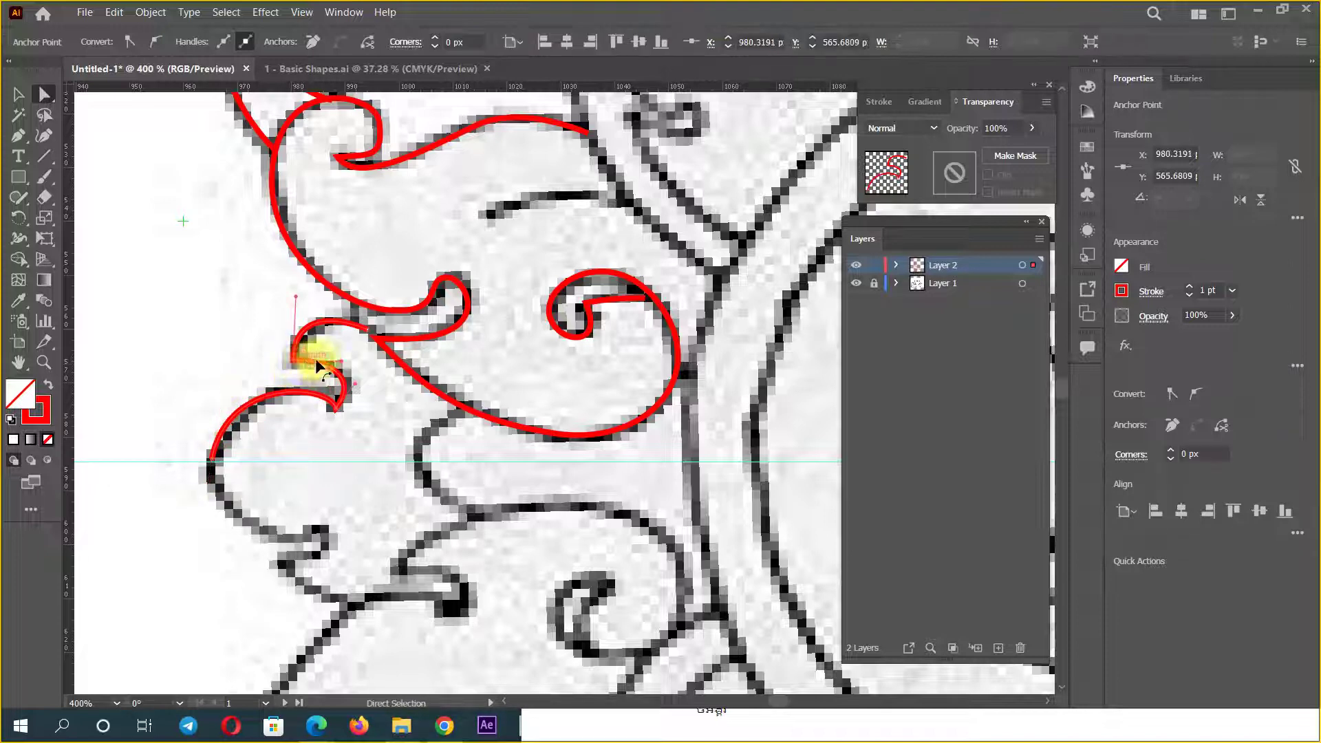
{"action": "left_click_drag", "start_coordinate": [295, 363], "coordinate": [296, 365]}
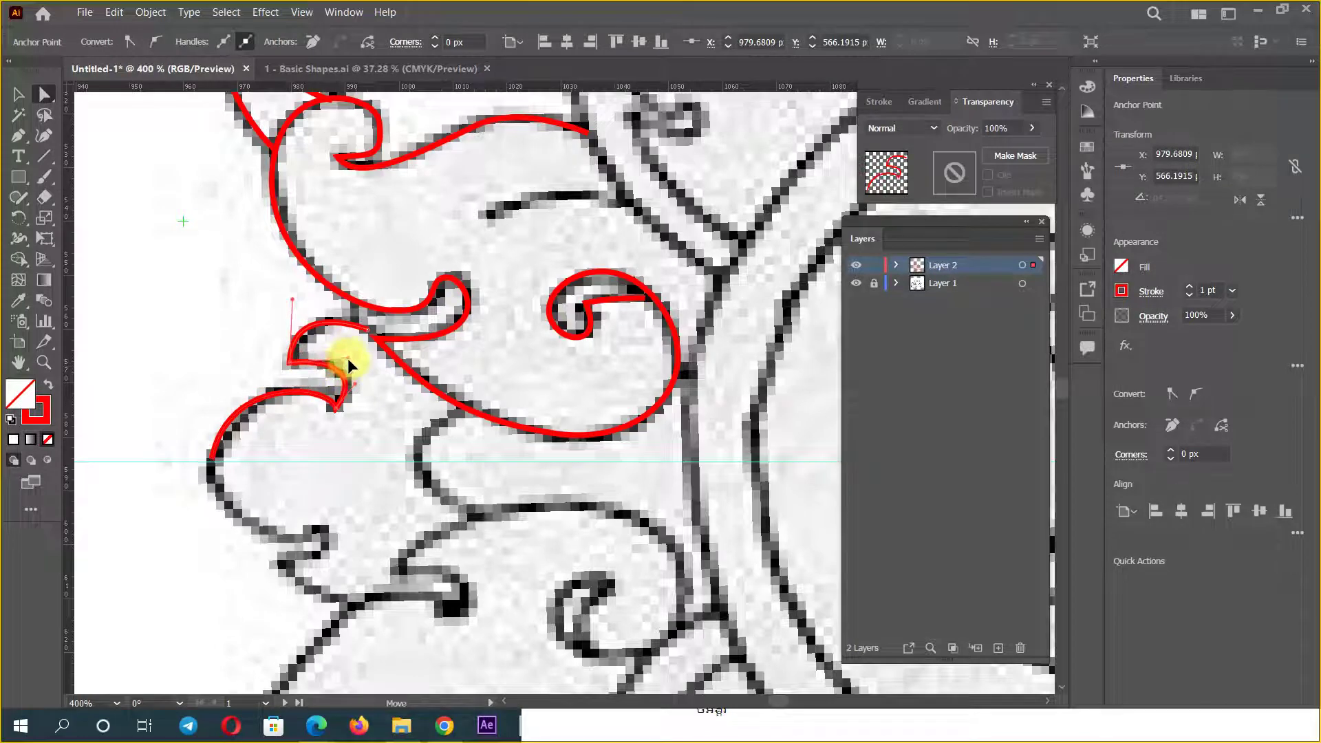
Step: Start a new red path at the lower junction and adjust its anchors
{"action": "left_click_drag", "start_coordinate": [454, 459], "coordinate": [431, 425]}
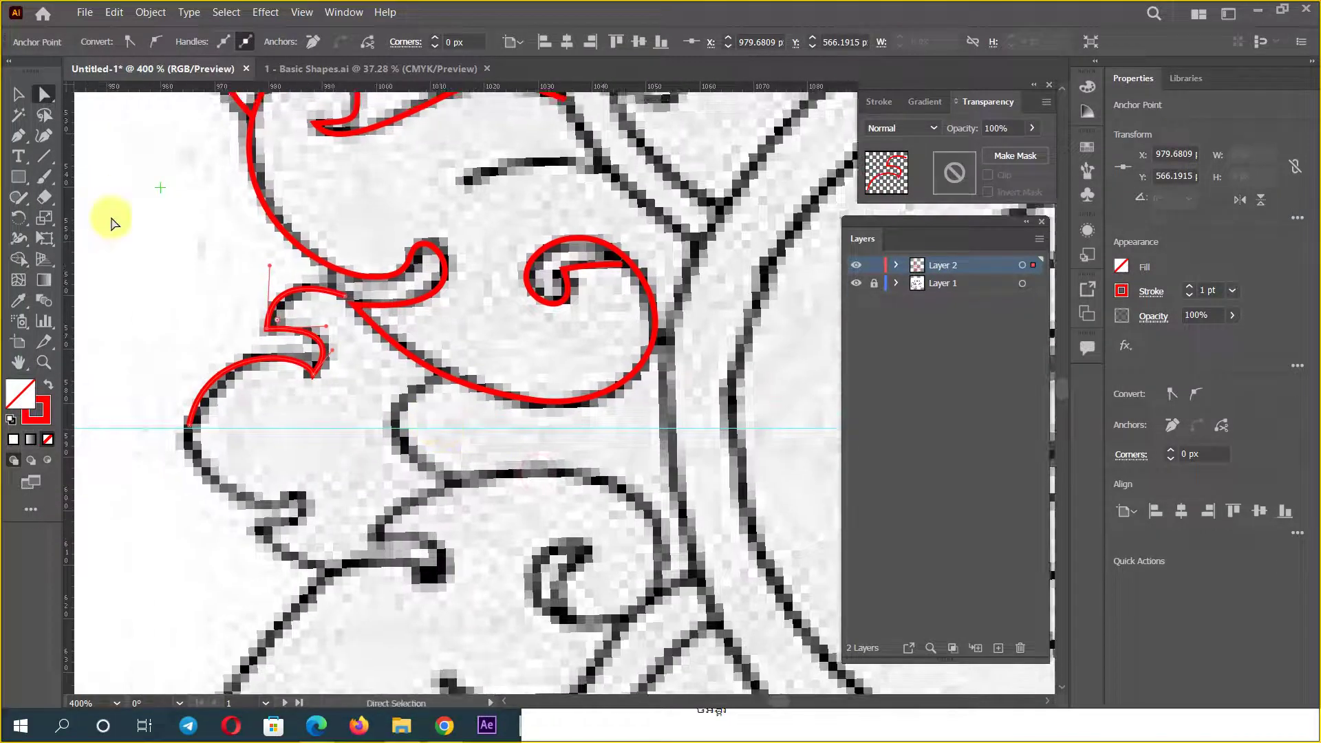
{"action": "left_click", "coordinate": [20, 135]}
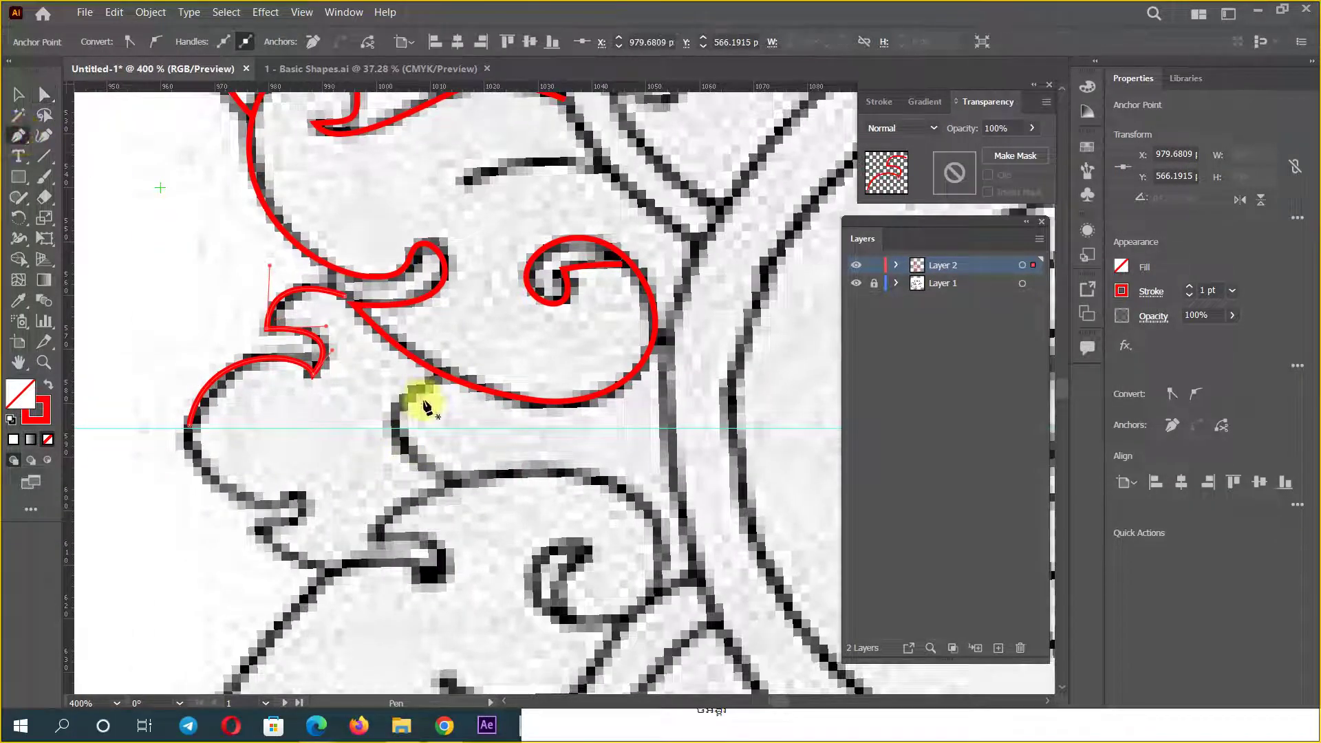
{"action": "left_click", "coordinate": [434, 380]}
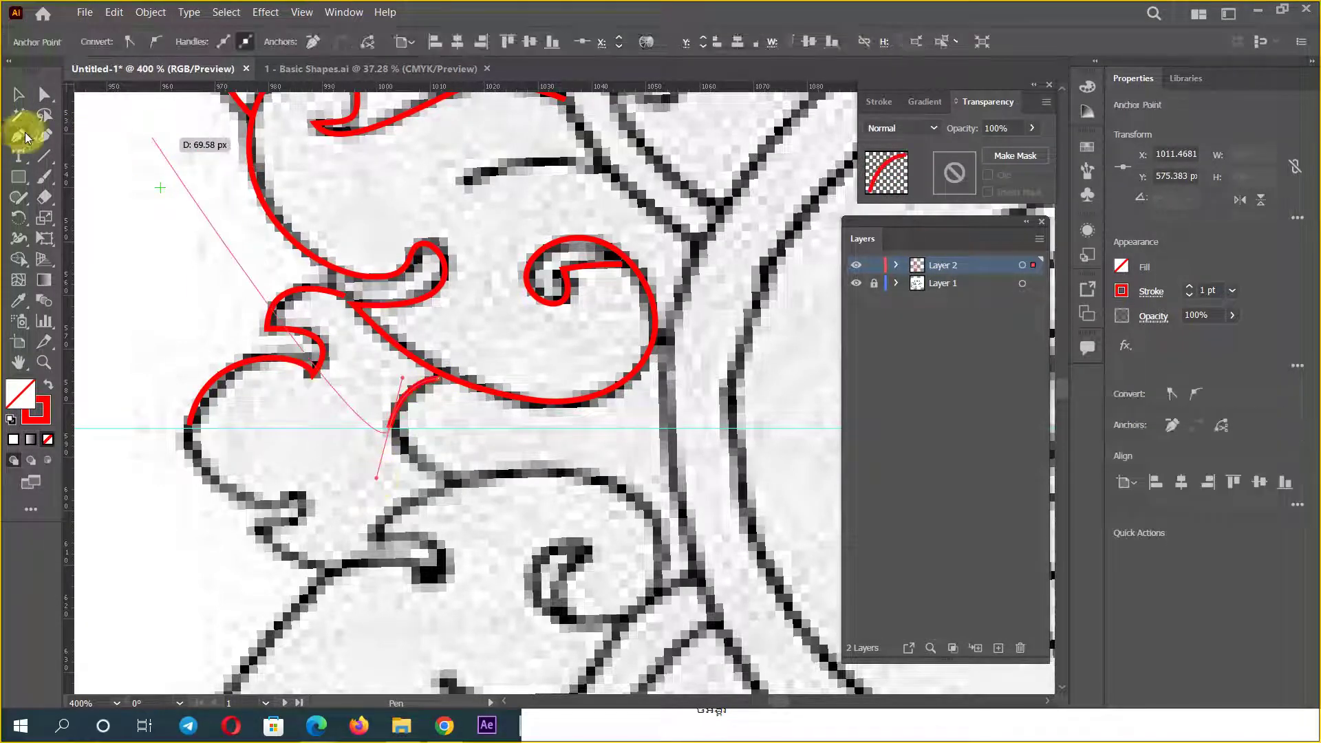
{"action": "left_click", "coordinate": [44, 94]}
{"action": "left_click", "coordinate": [104, 260]}
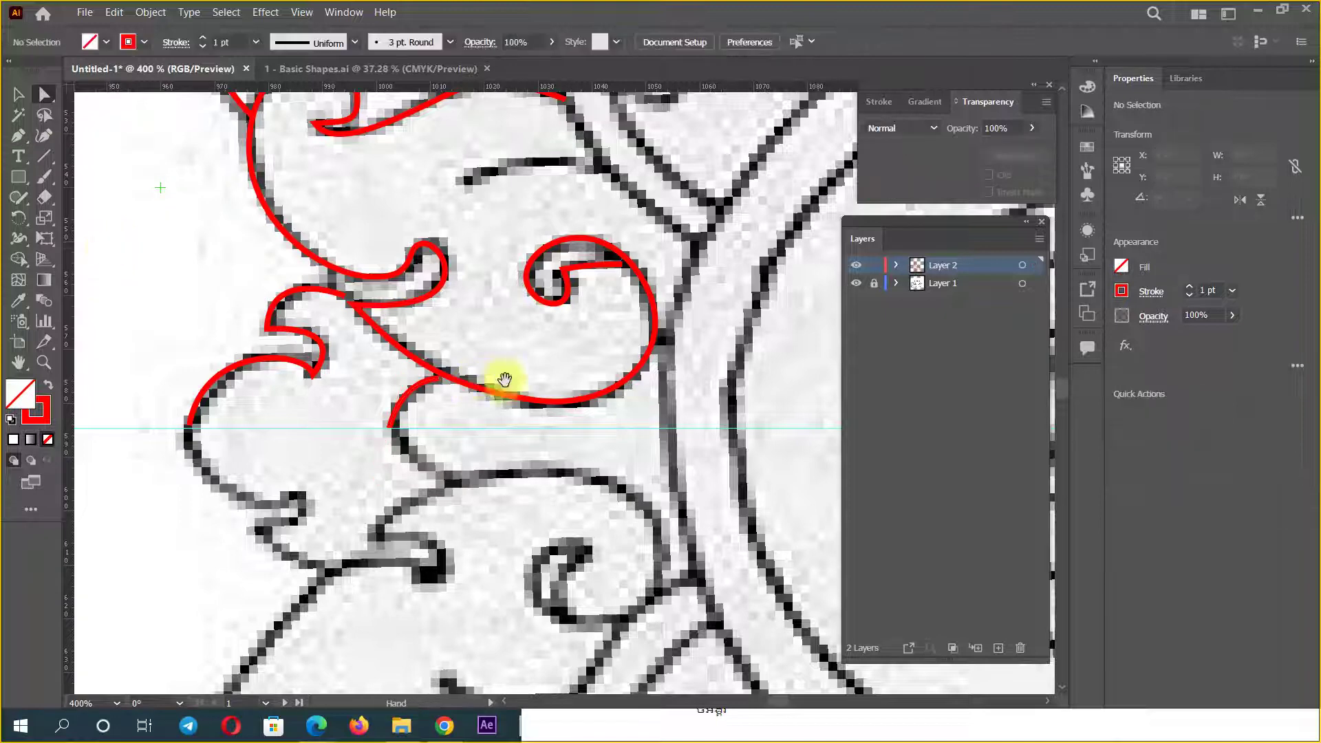
{"action": "scroll", "coordinate": [481, 413], "scroll_direction": "up", "scroll_amount": 3}
{"action": "left_click_drag", "start_coordinate": [333, 395], "coordinate": [327, 397]}
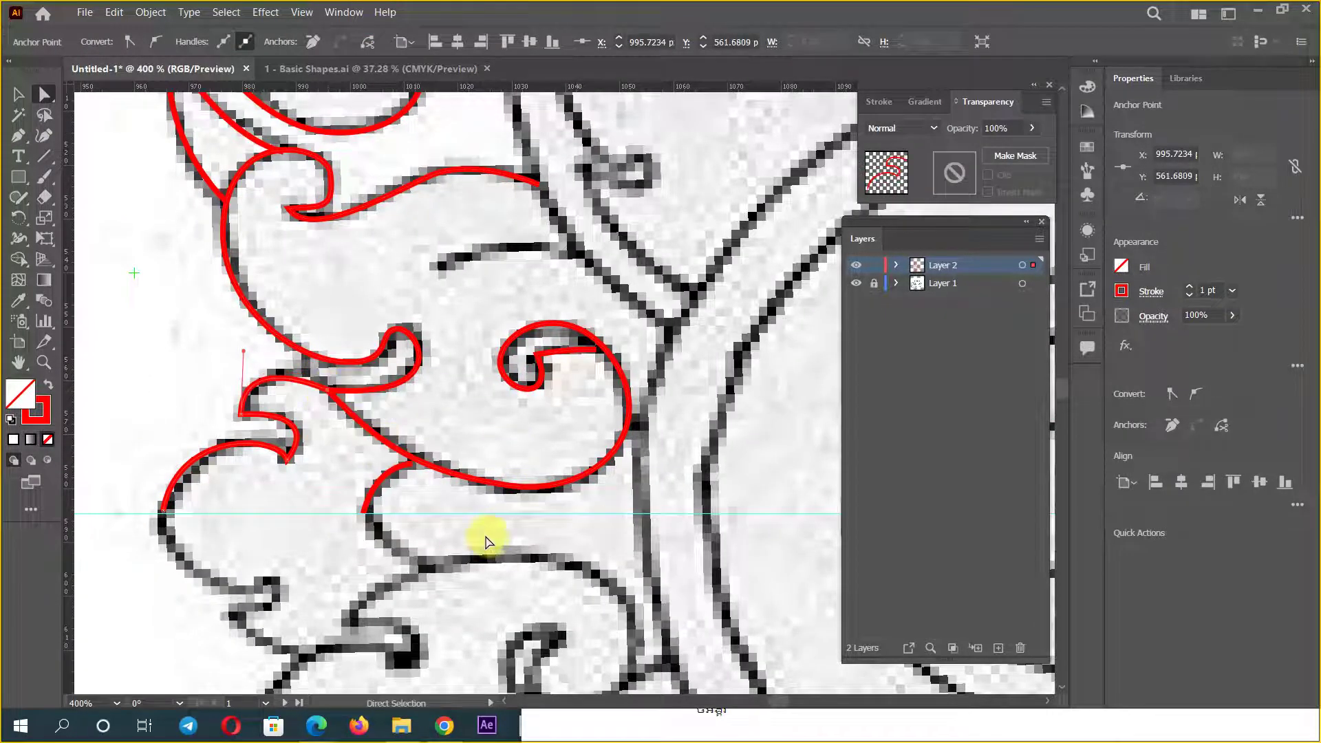
{"action": "left_click_drag", "start_coordinate": [406, 472], "coordinate": [423, 471]}
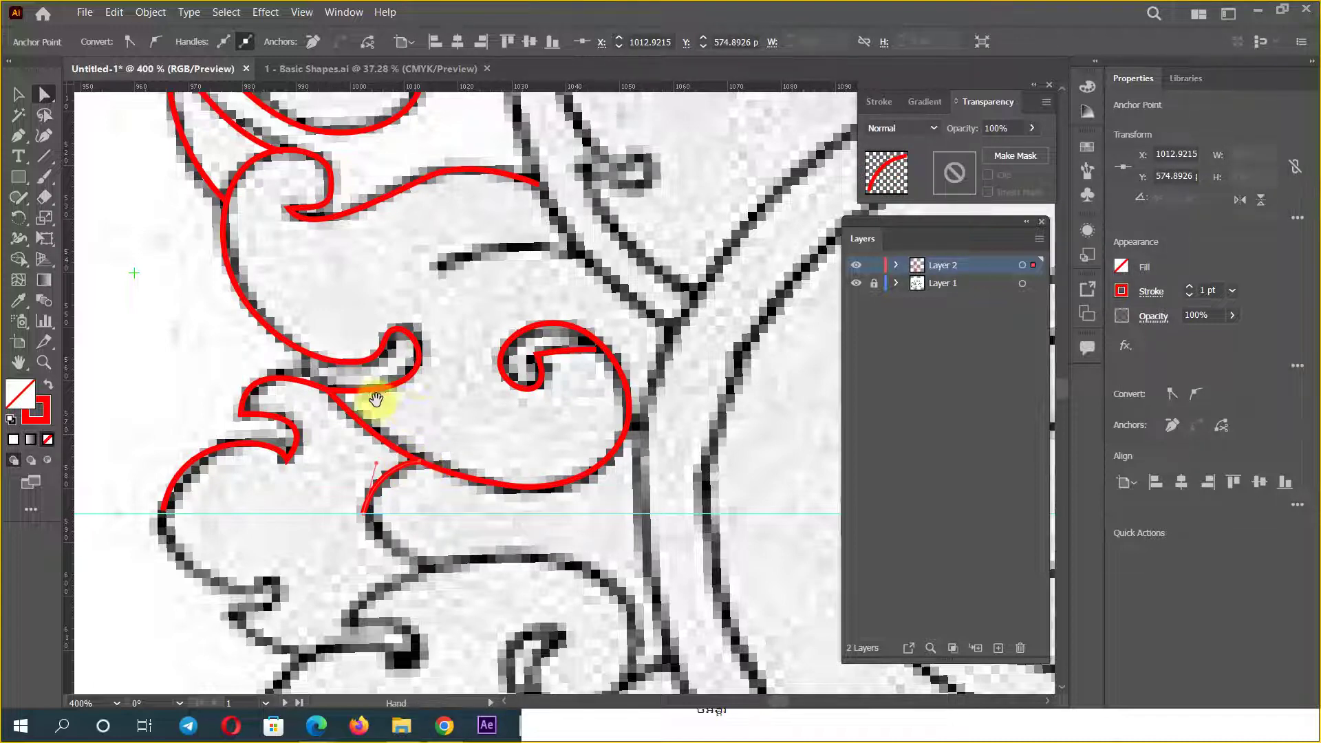
Step: Bend the red curve's end to follow the leaf scroll and straighten it along the inner corner
{"action": "left_click_drag", "start_coordinate": [375, 396], "coordinate": [494, 330]}
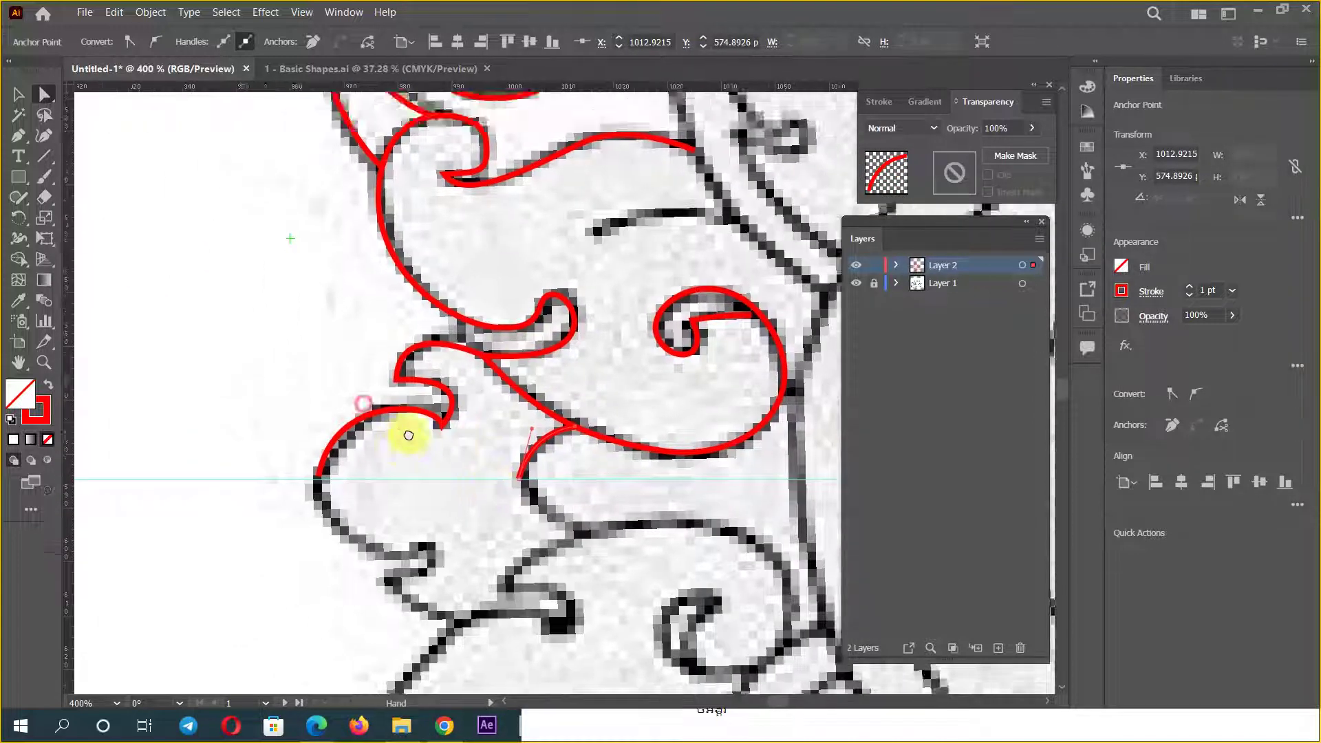
{"action": "scroll", "coordinate": [383, 448], "scroll_direction": "up", "scroll_amount": 2}
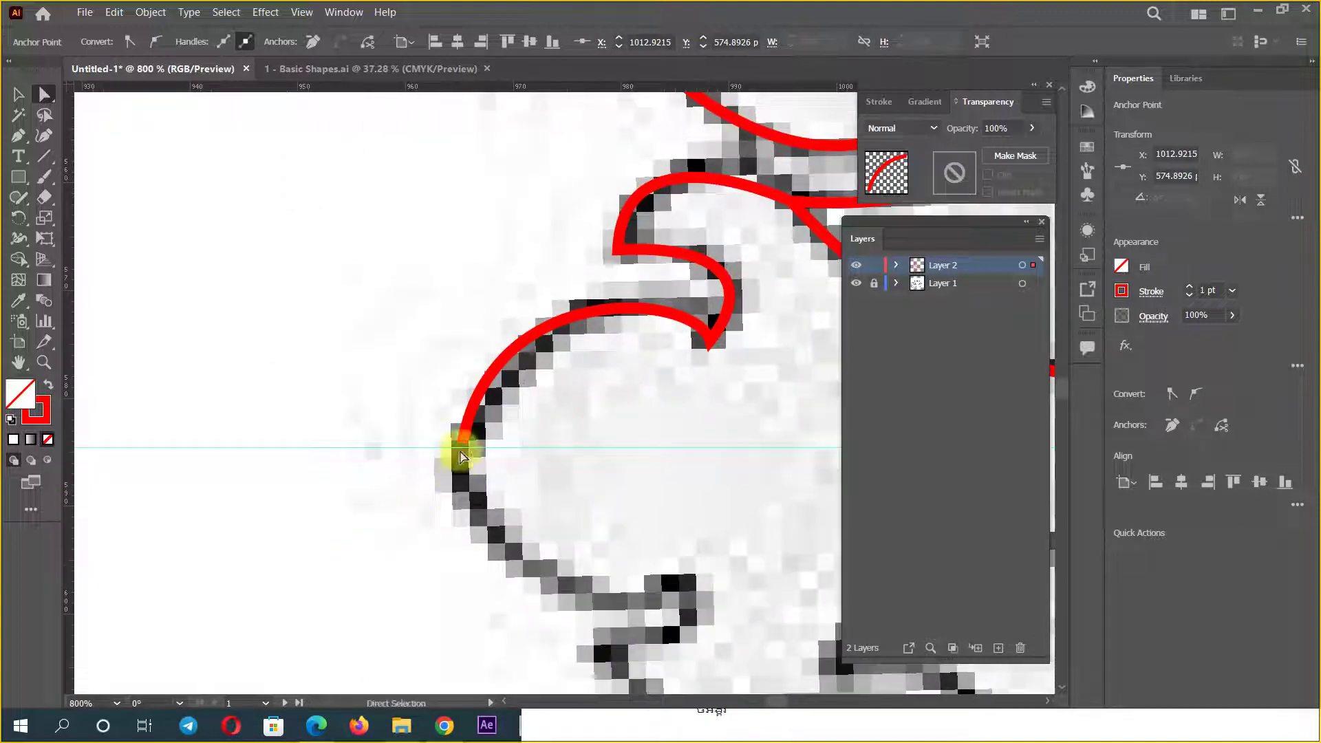
{"action": "left_click_drag", "start_coordinate": [465, 448], "coordinate": [458, 448]}
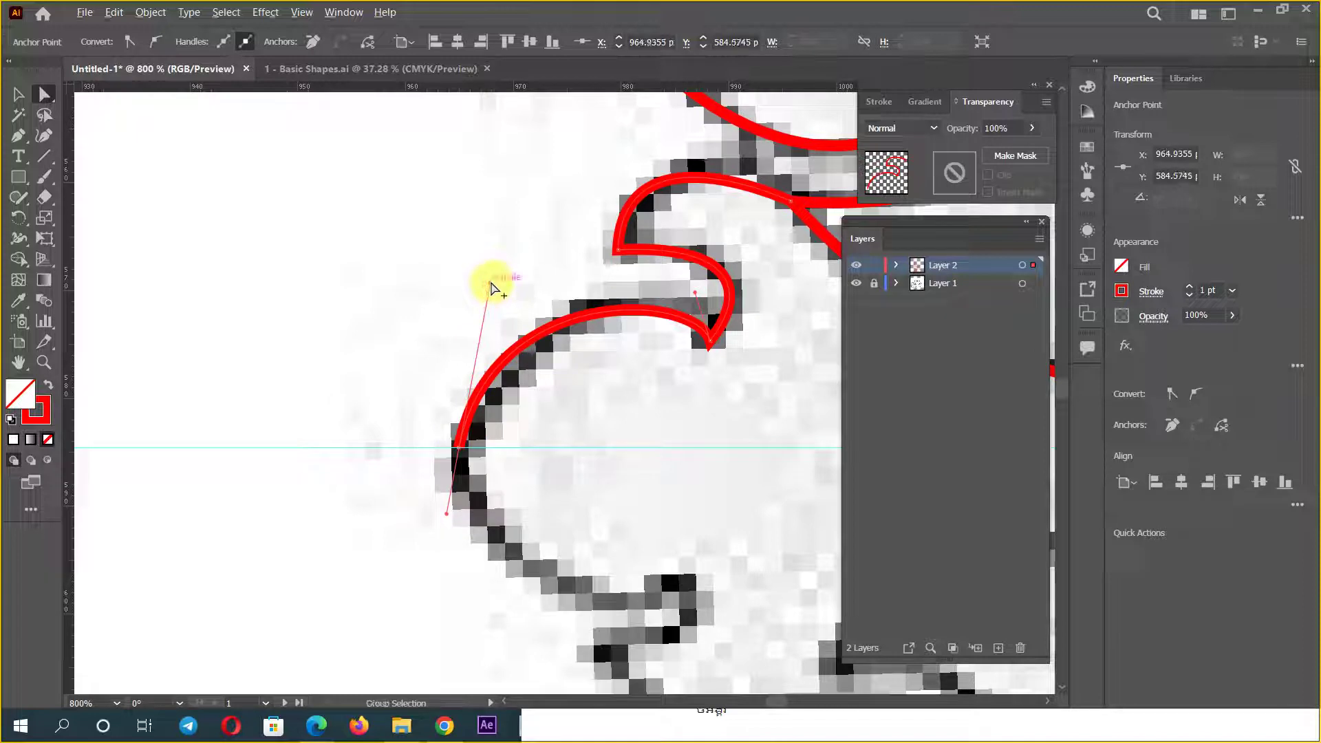
{"action": "left_click_drag", "start_coordinate": [491, 285], "coordinate": [616, 324]}
{"action": "left_click_drag", "start_coordinate": [696, 297], "coordinate": [617, 253]}
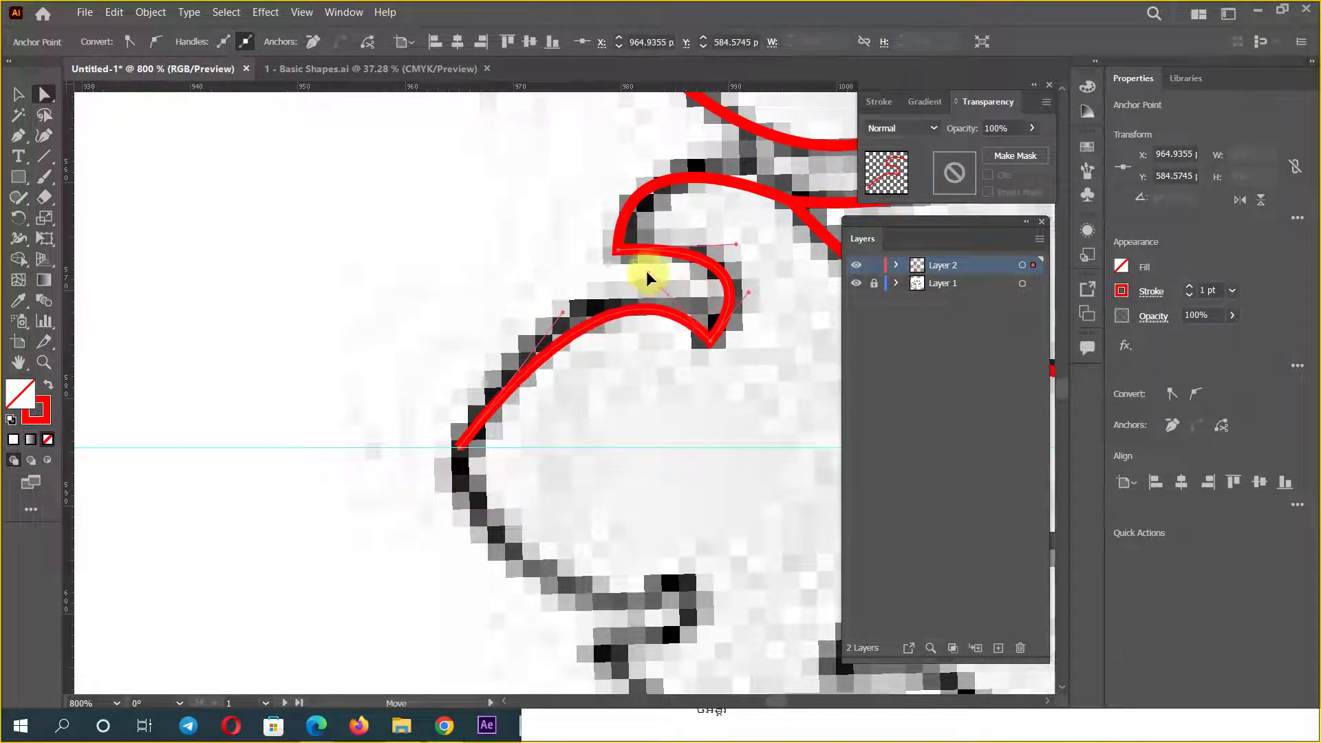
{"action": "left_click", "coordinate": [392, 463], "text": "ctrl+alt"}
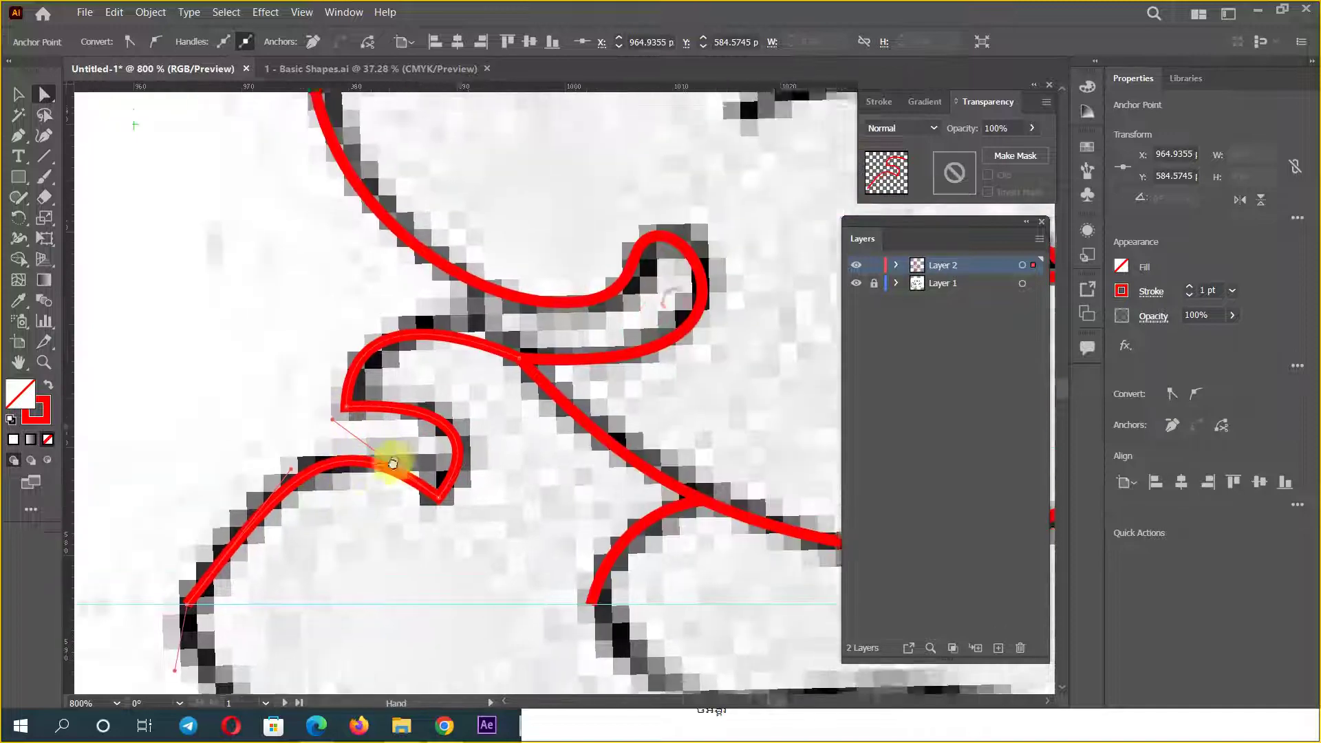
{"action": "left_click", "coordinate": [523, 394], "text": "ctrl+alt"}
{"action": "left_click", "coordinate": [520, 392], "text": "ctrl+alt"}
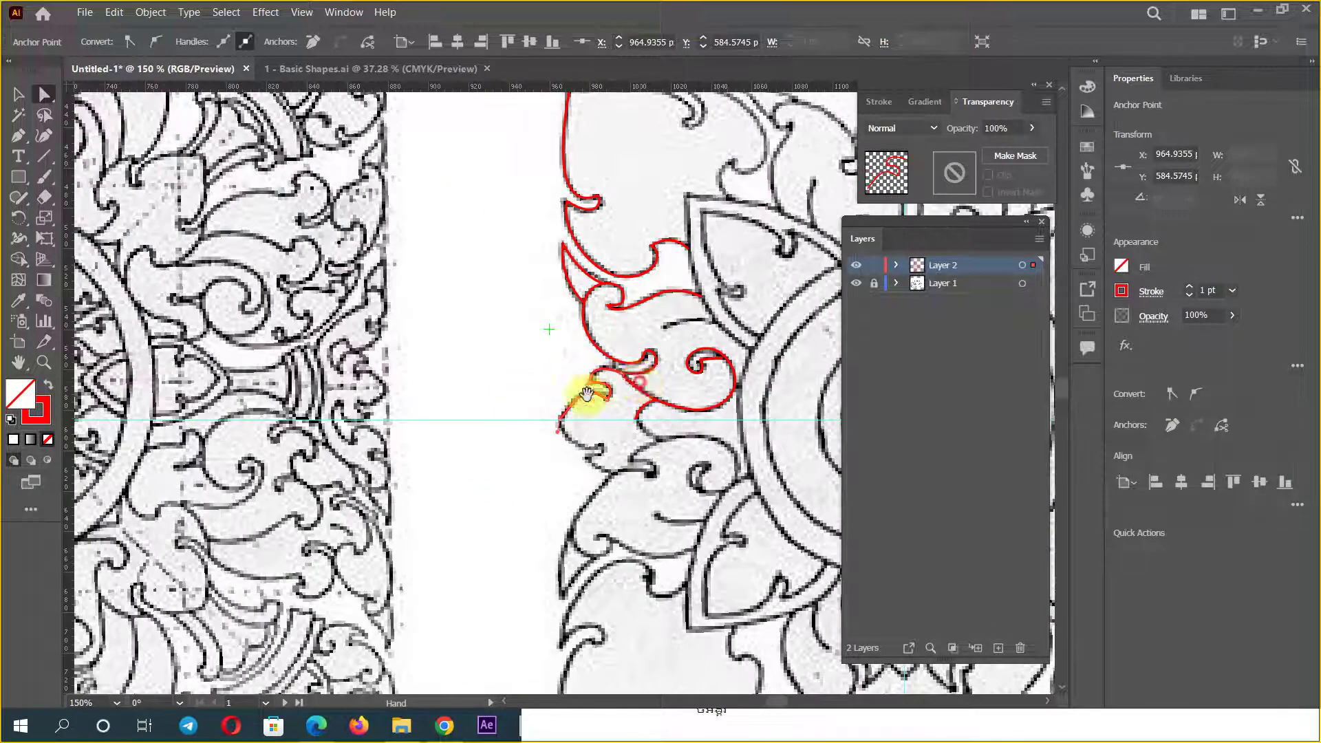
Step: Trace a red curve down the left petal's edge, curling inside and reaching the medallion ring
{"action": "mouse_move", "coordinate": [589, 392]}
{"action": "left_mouse_down"}
{"action": "mouse_move", "coordinate": [378, 427]}
{"action": "mouse_move", "coordinate": [445, 432]}
{"action": "left_mouse_up"}
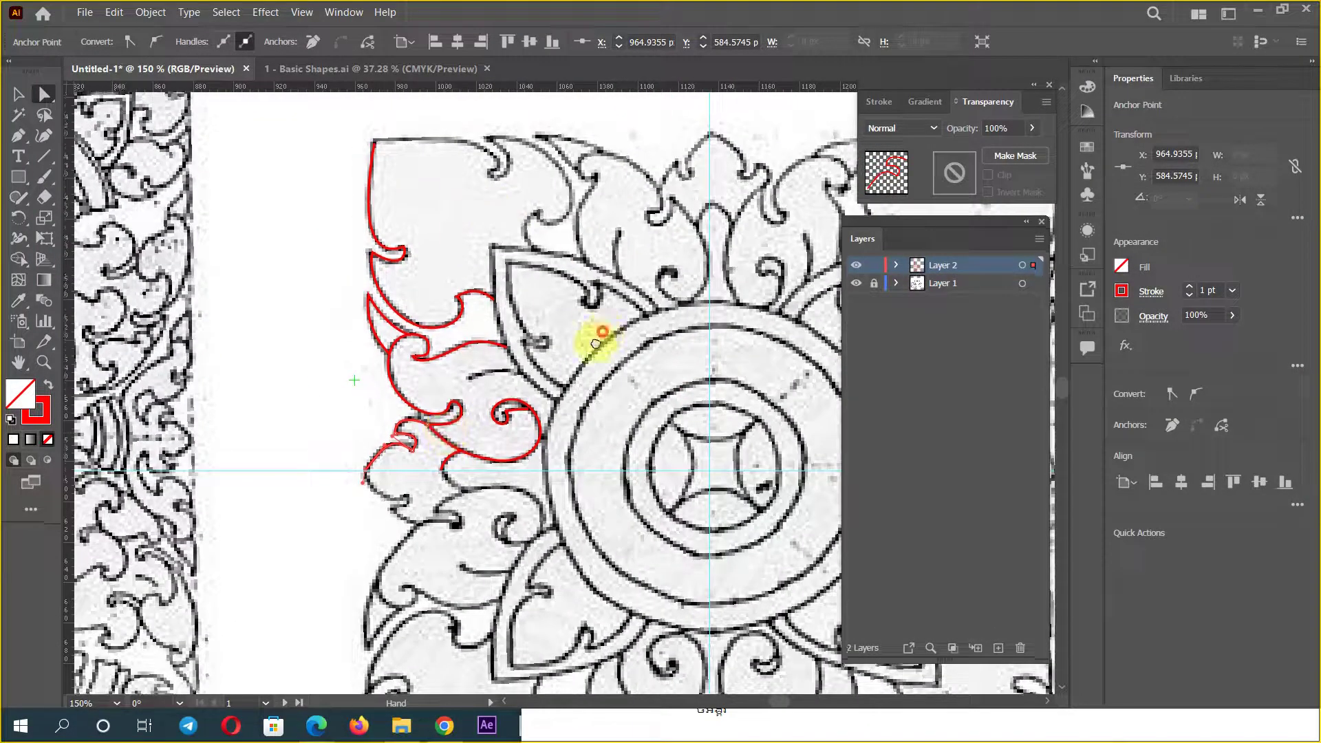
{"action": "left_click_drag", "start_coordinate": [590, 339], "coordinate": [487, 392]}
{"action": "left_click", "coordinate": [443, 431], "text": "ctrl"}
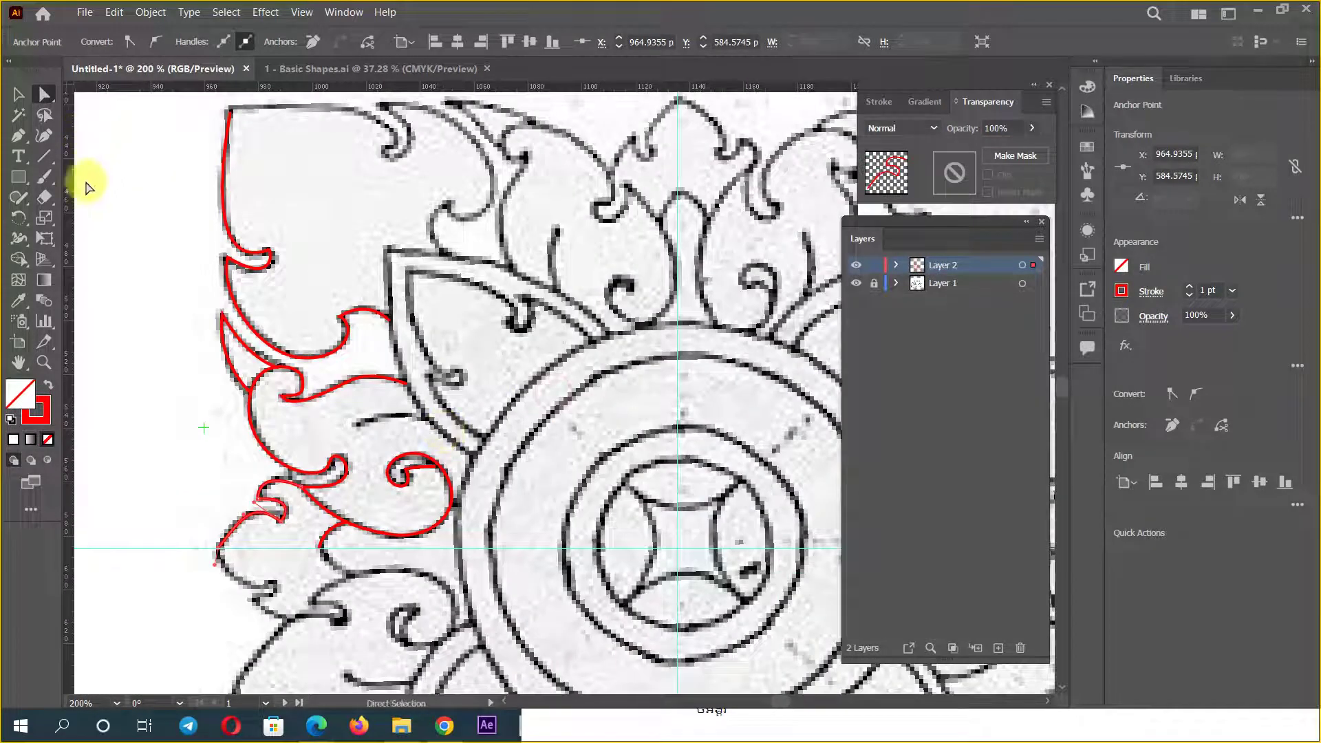
{"action": "left_click", "coordinate": [18, 137]}
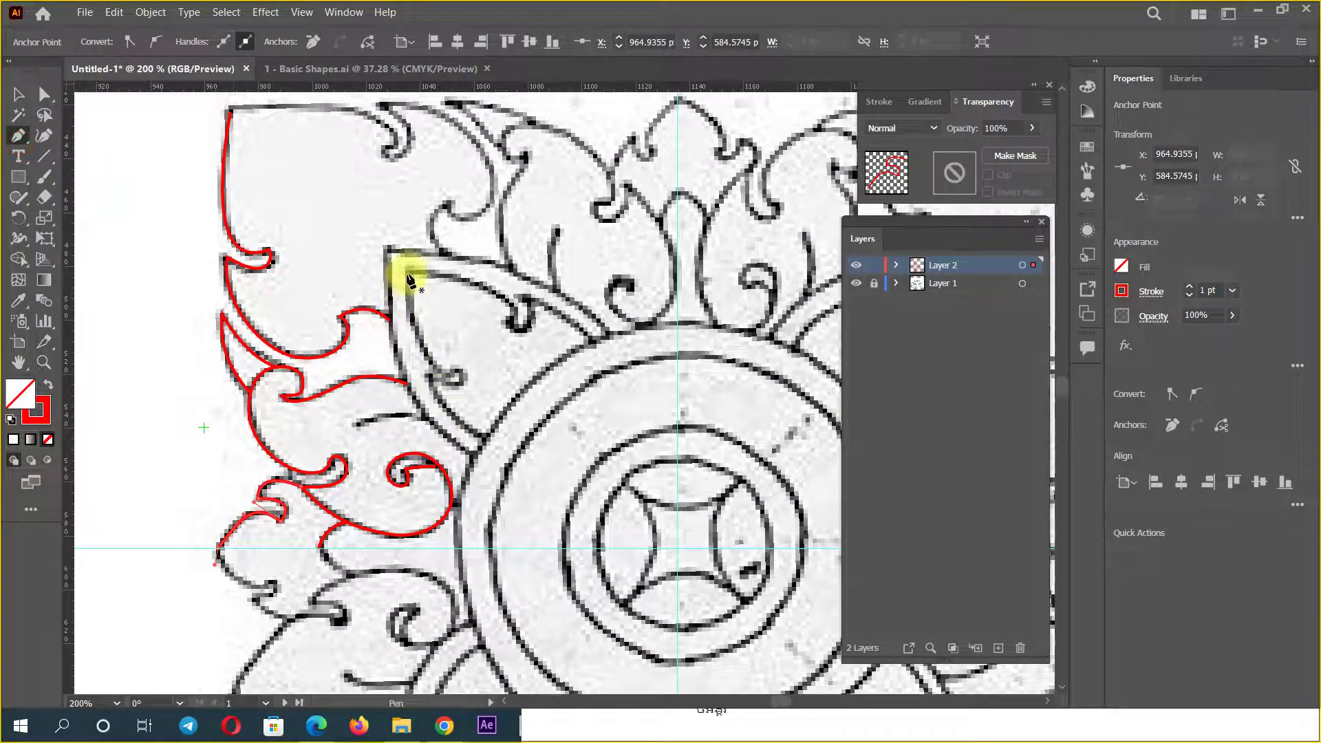
{"action": "left_click_drag", "start_coordinate": [430, 366], "coordinate": [466, 381]}
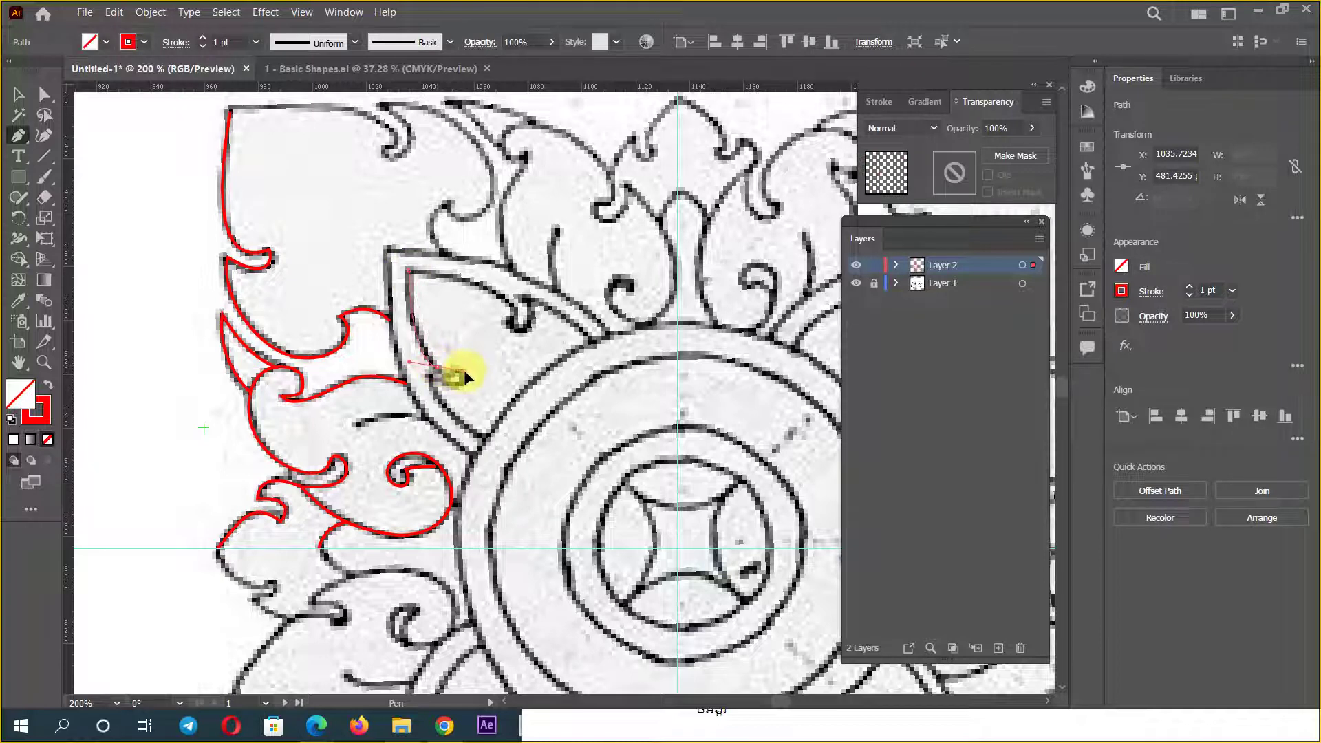
{"action": "key", "text": "ctrl+plus"}
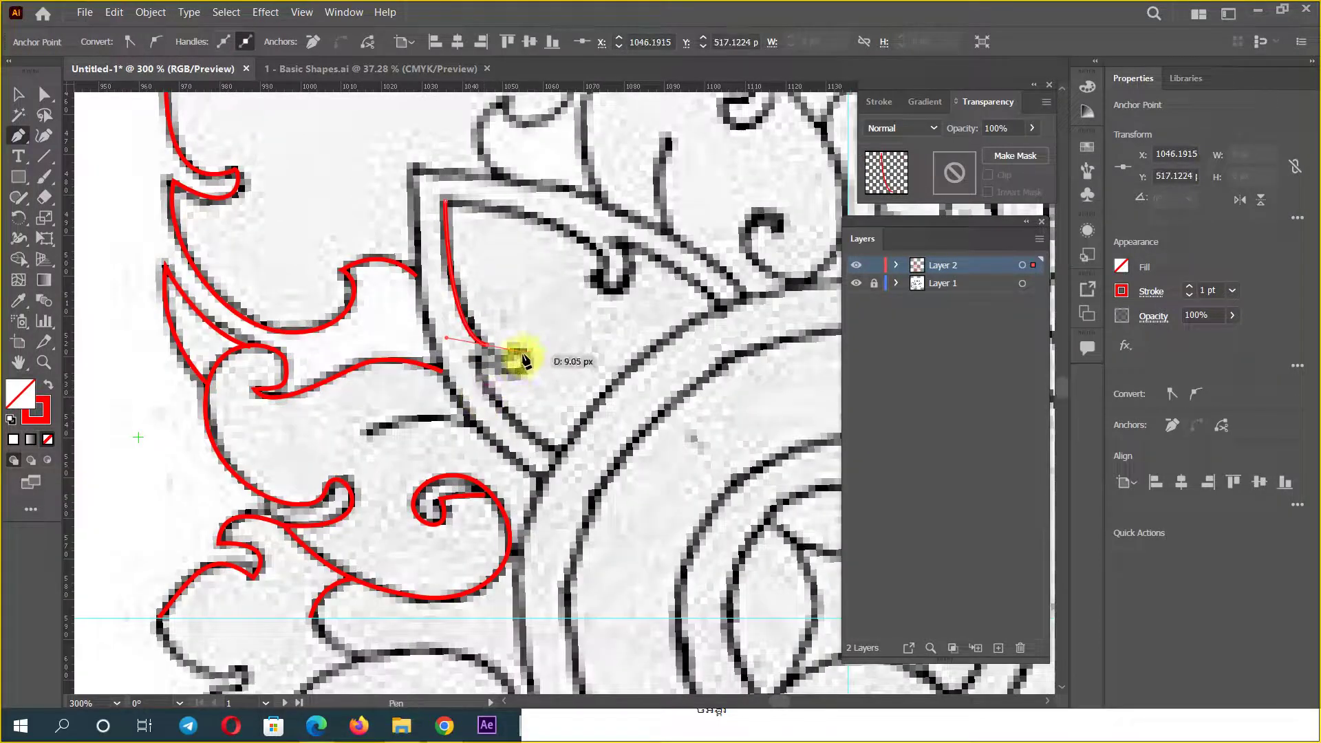
{"action": "left_click_drag", "start_coordinate": [523, 358], "coordinate": [517, 359]}
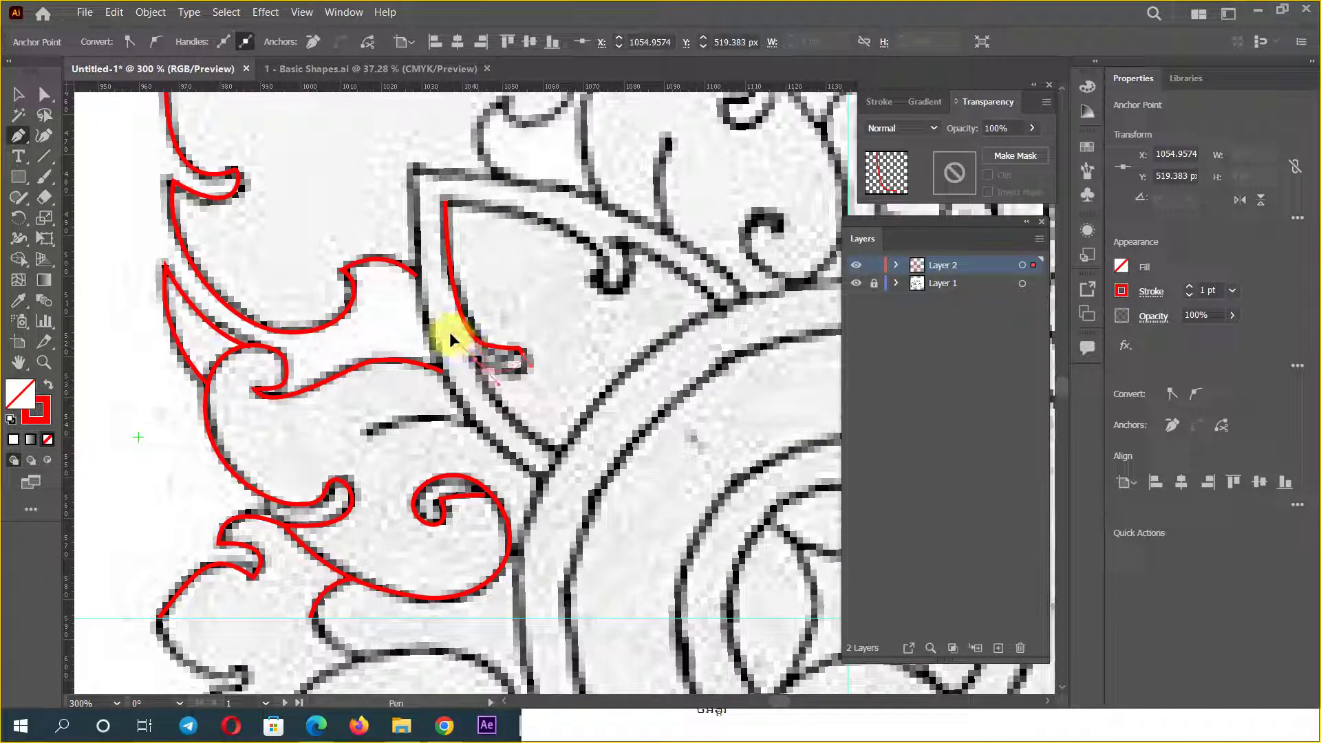
{"action": "left_click_drag", "start_coordinate": [561, 450], "coordinate": [591, 461]}
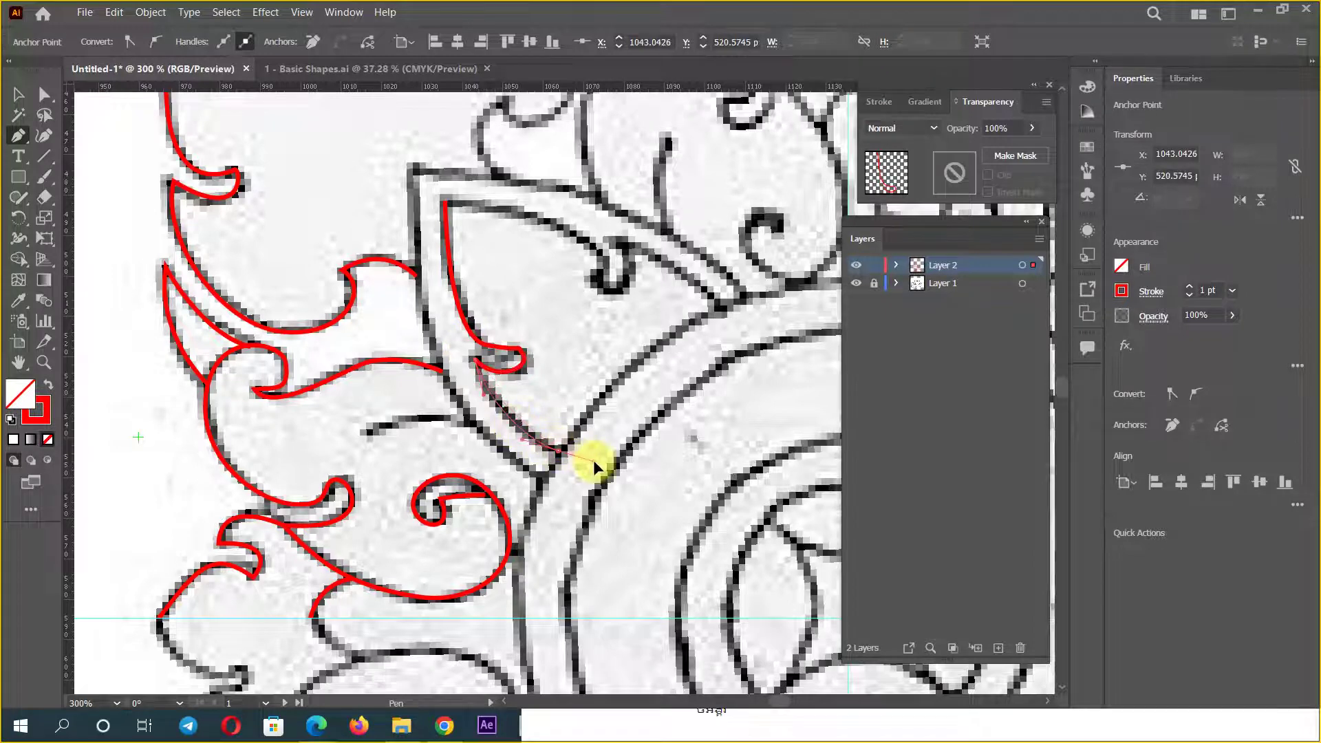
{"action": "left_click", "coordinate": [18, 136]}
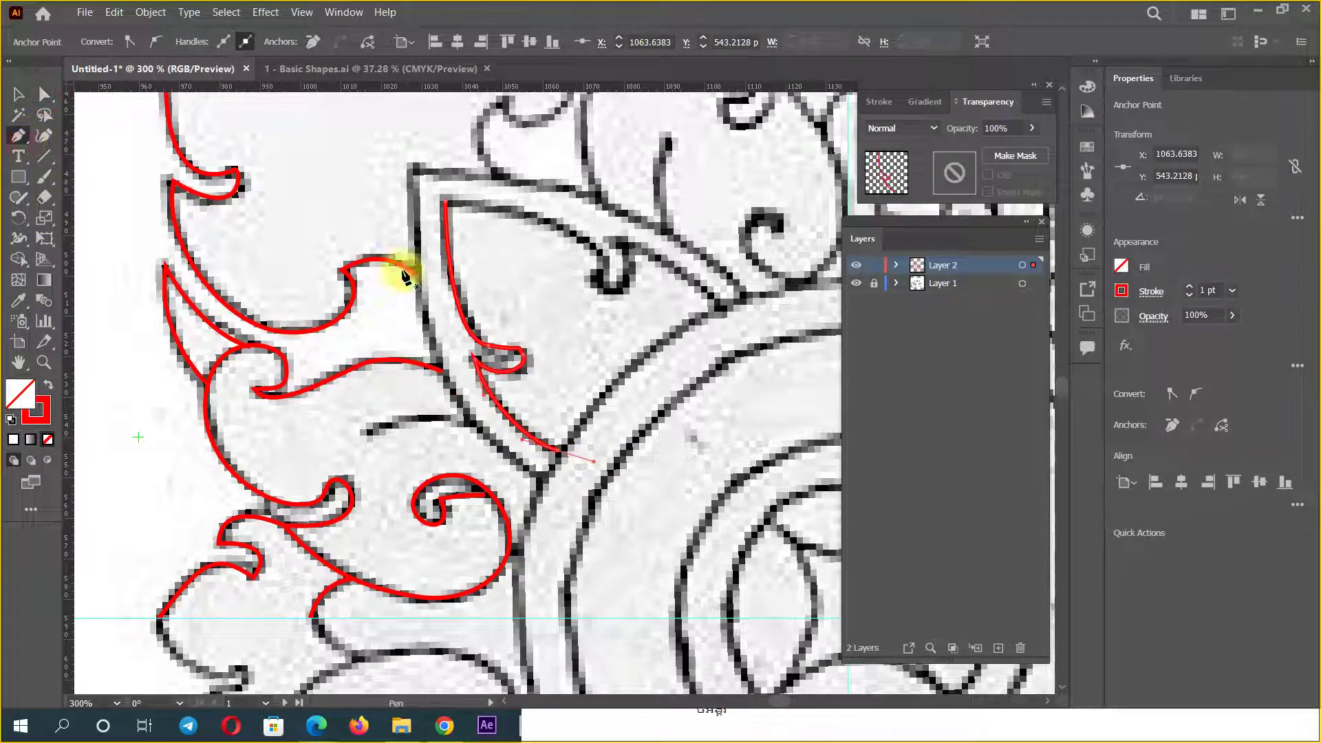
Step: Draw a second red path along the petal edge toward the medallion ring
{"action": "left_click", "coordinate": [411, 167]}
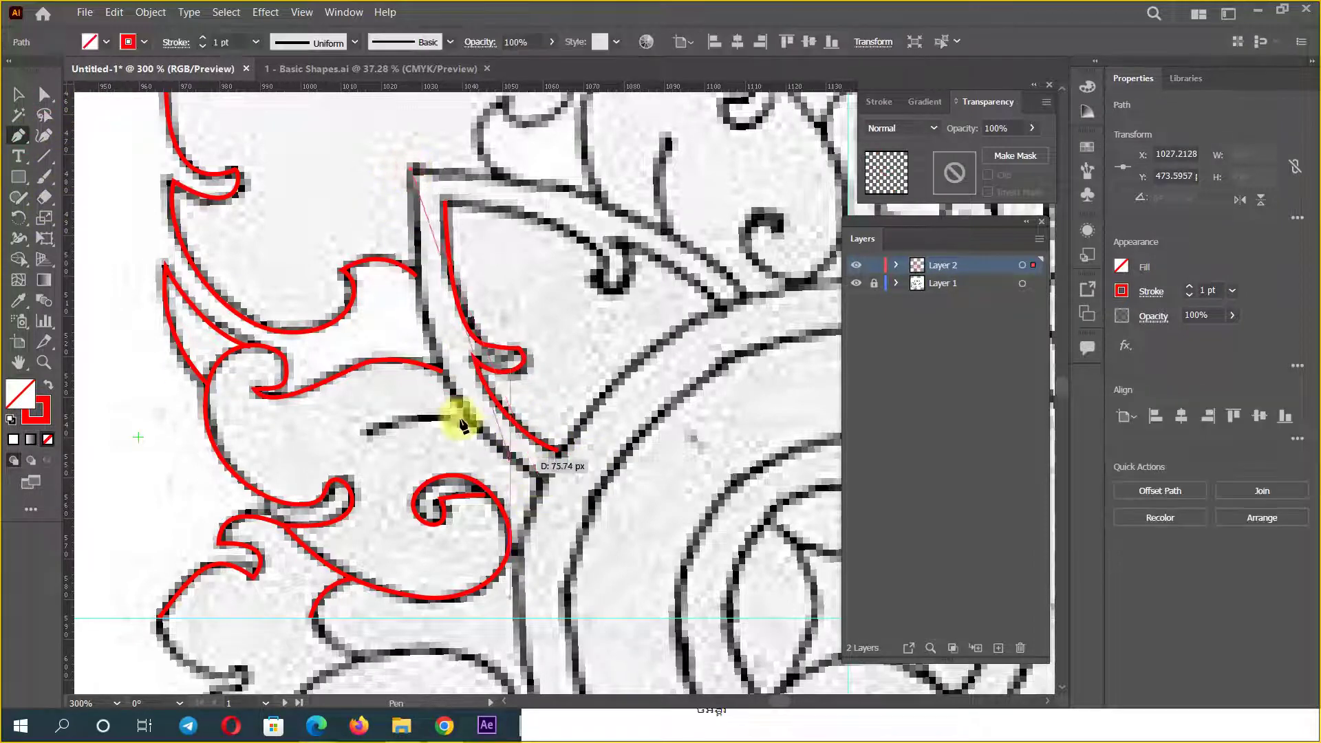
{"action": "left_click_drag", "start_coordinate": [438, 372], "coordinate": [472, 438]}
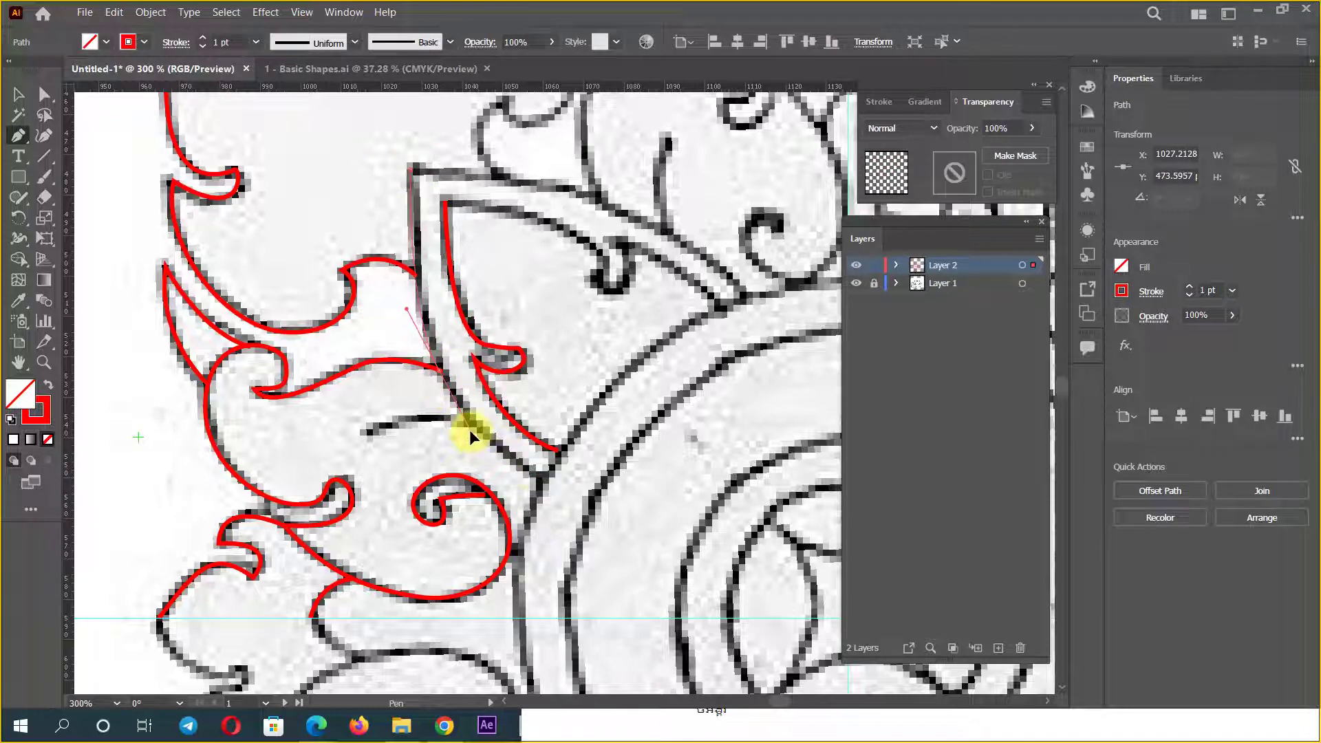
{"action": "left_click_drag", "start_coordinate": [543, 480], "coordinate": [560, 487]}
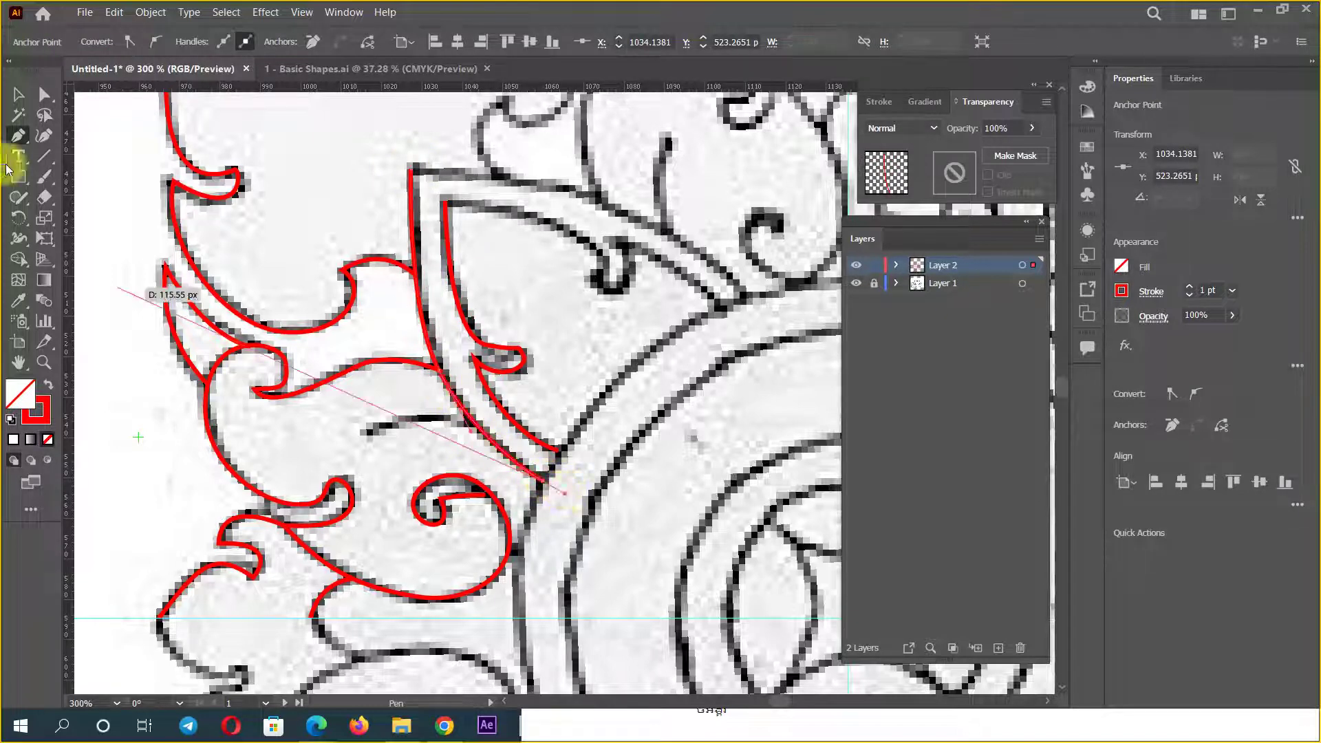
{"action": "left_click", "coordinate": [44, 94]}
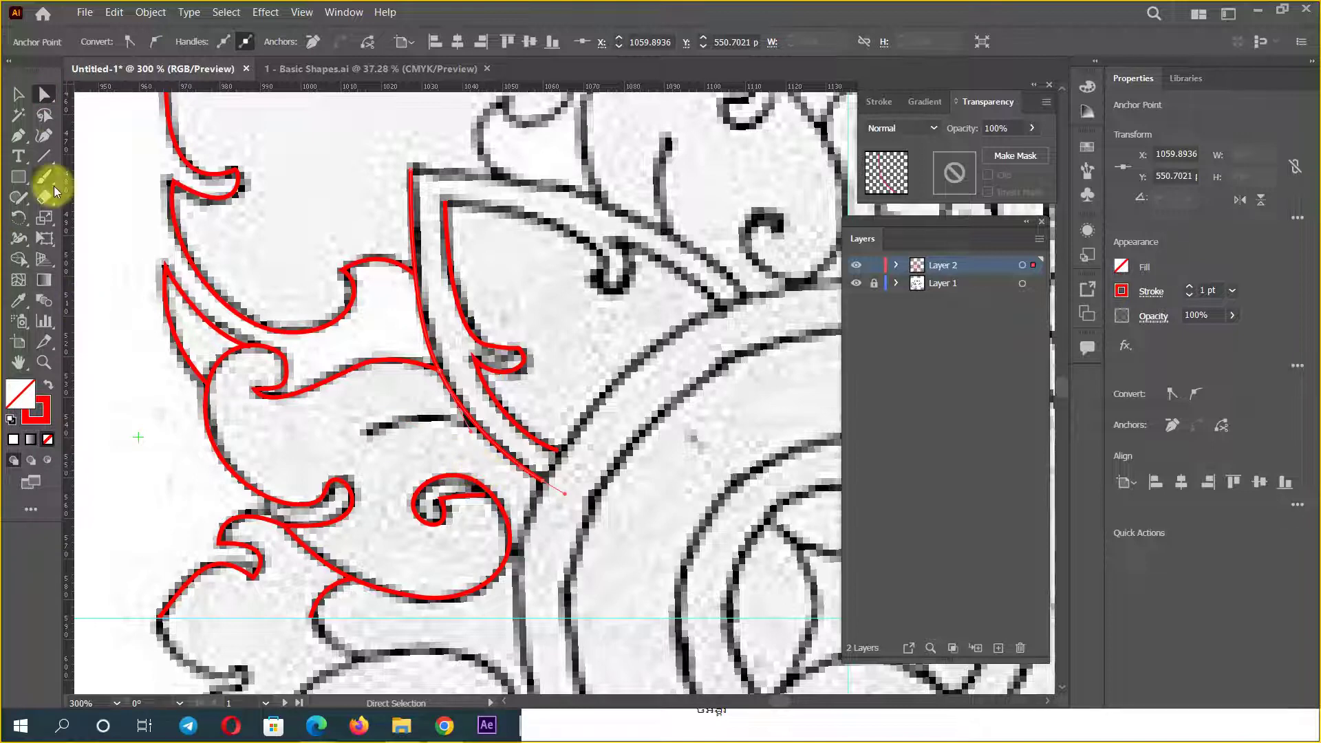
Step: Trace the short inner scroll stroke in red and select the anchor at the ring
{"action": "left_click", "coordinate": [19, 135]}
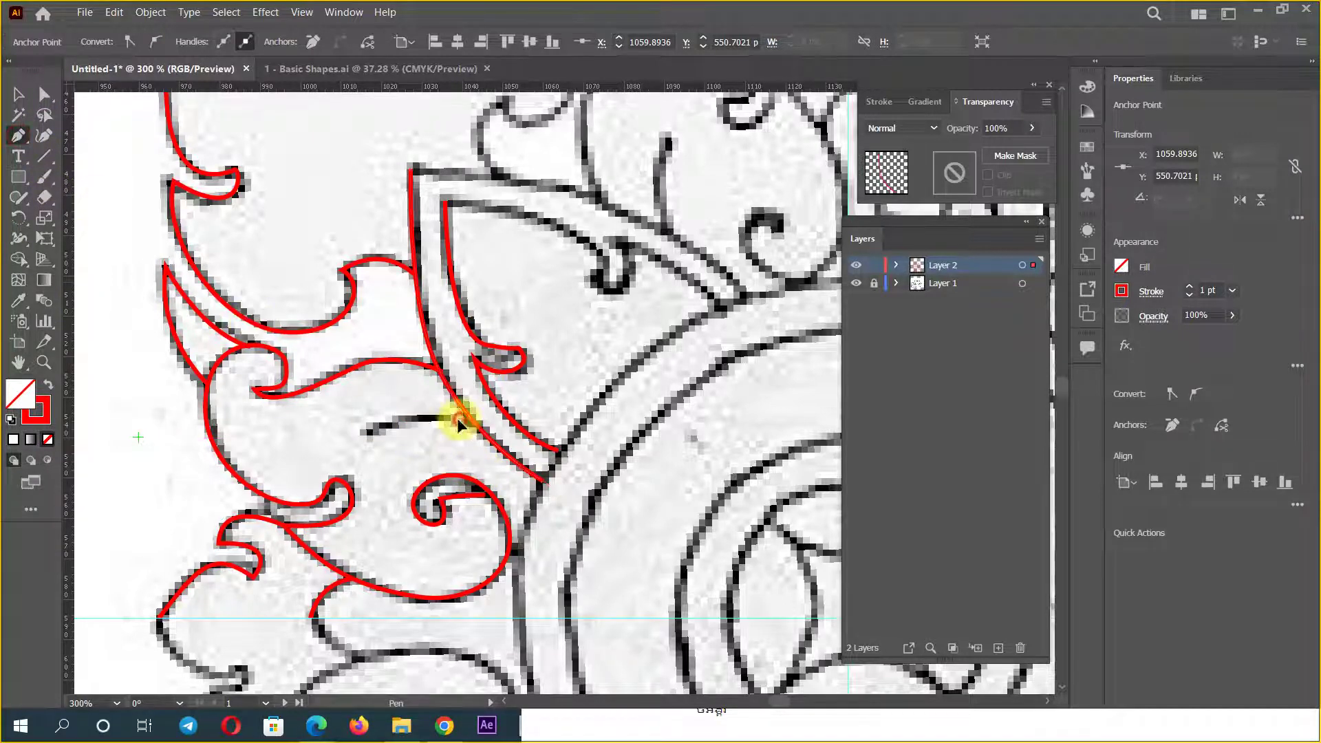
{"action": "left_click_drag", "start_coordinate": [371, 431], "coordinate": [347, 447]}
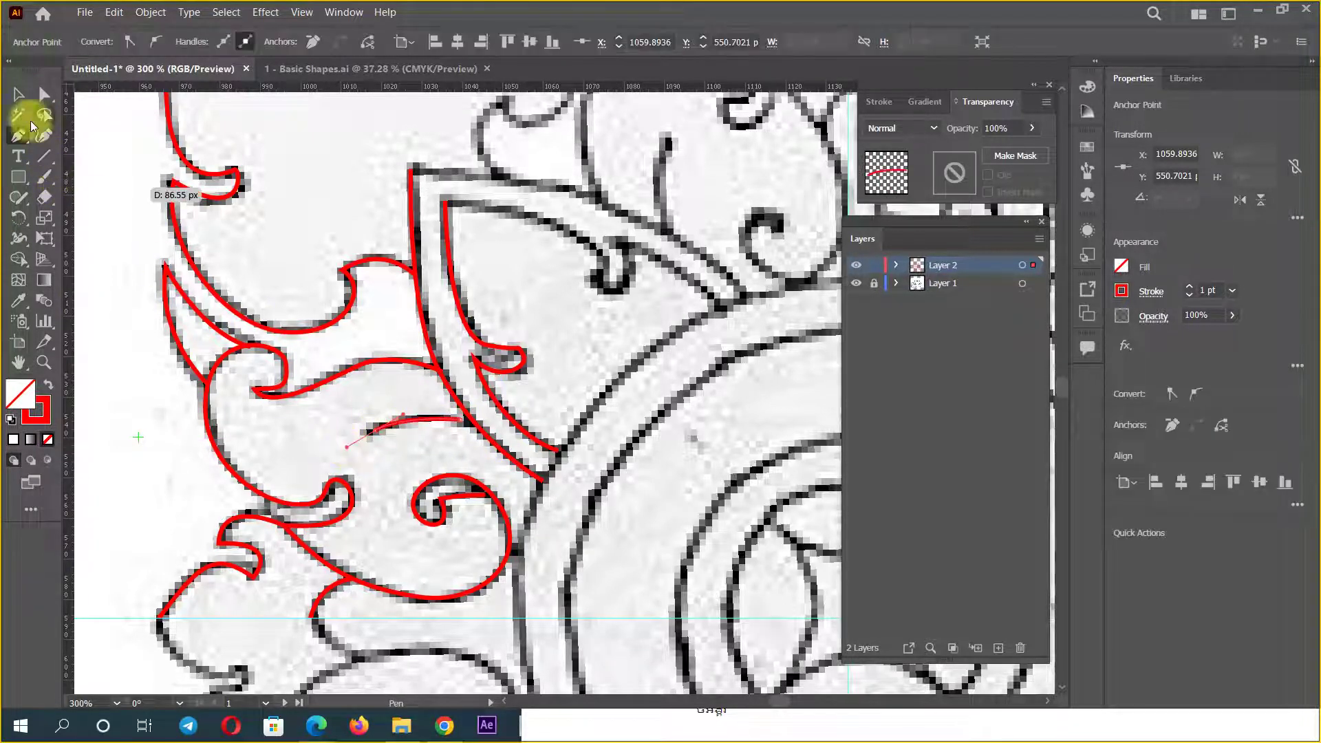
{"action": "left_click", "coordinate": [44, 95]}
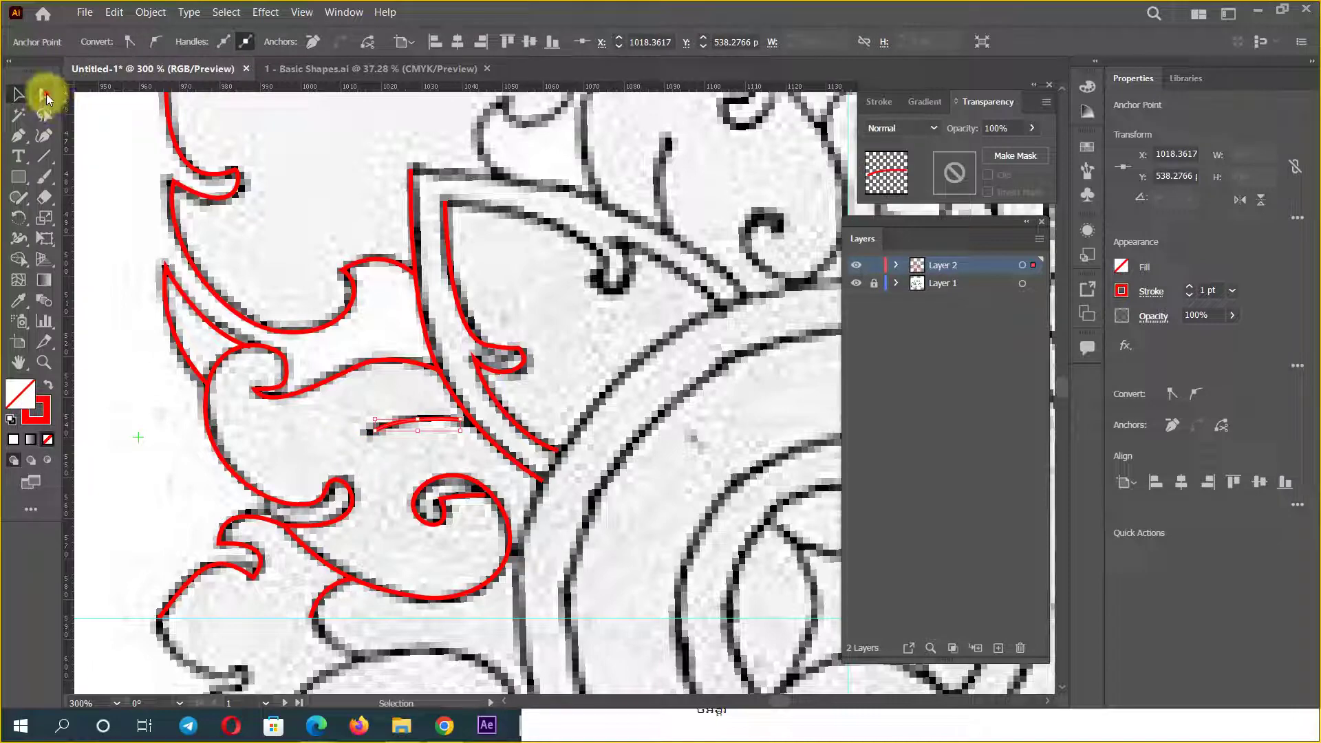
{"action": "left_click", "coordinate": [544, 485]}
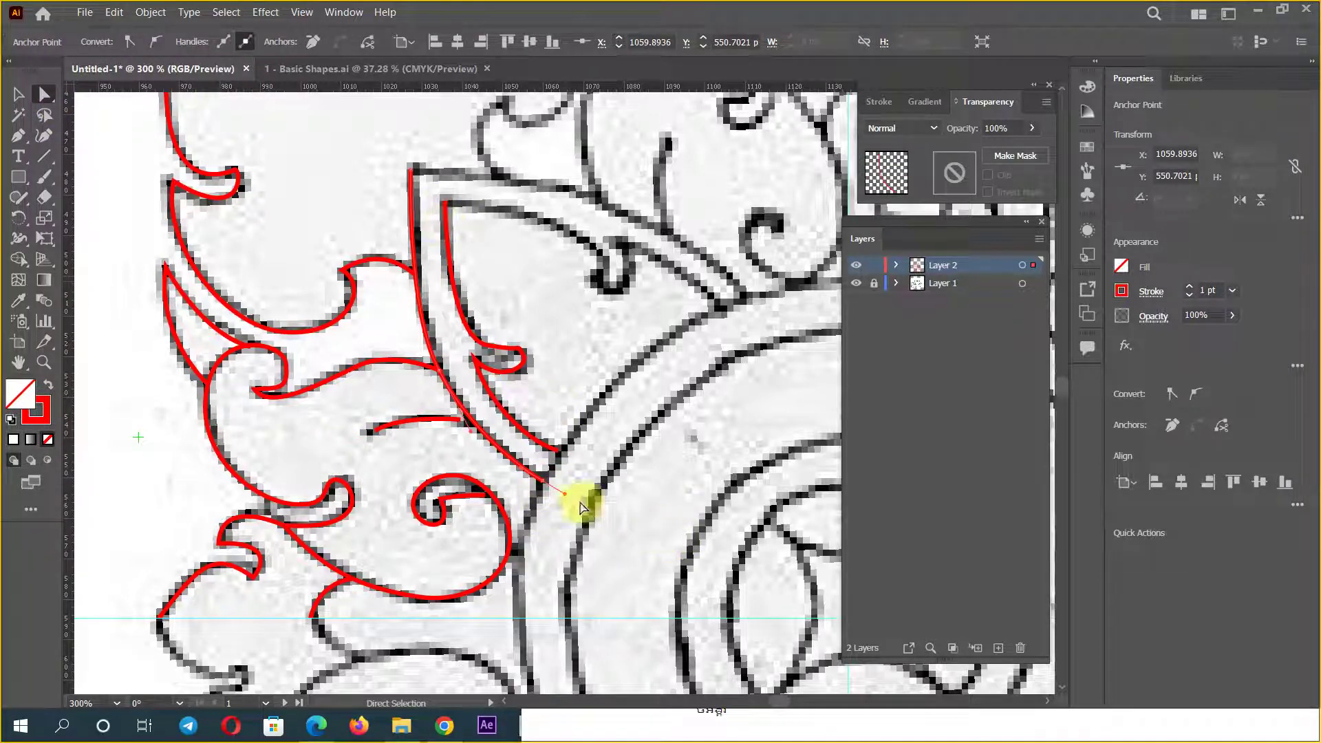
{"action": "left_click", "coordinate": [590, 455], "text": "ctrl+alt"}
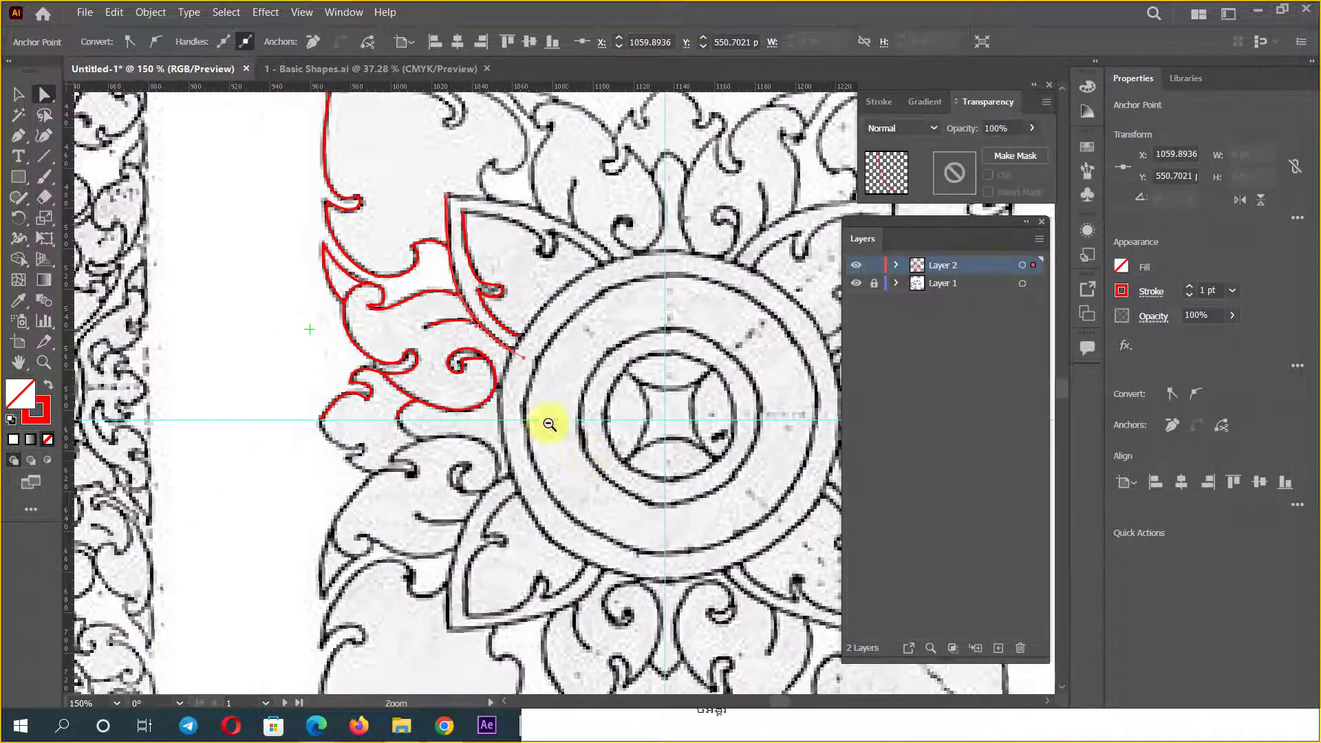
Step: Tighten the curl of the red hook inside the petal
{"action": "scroll", "coordinate": [525, 315], "scroll_direction": "up", "scroll_amount": 2}
{"action": "scroll", "coordinate": [543, 412], "scroll_direction": "up", "scroll_amount": 1}
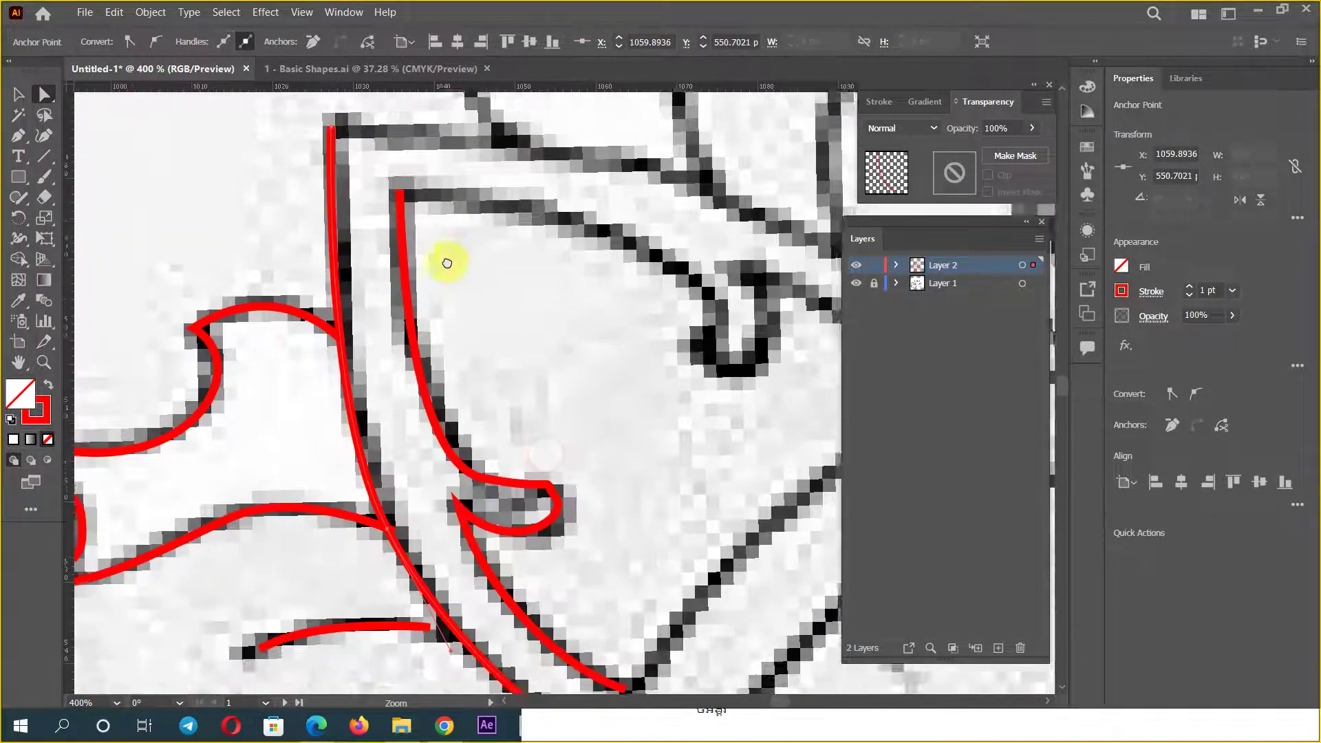
{"action": "scroll", "coordinate": [446, 262], "scroll_direction": "up", "scroll_amount": 1}
{"action": "left_click", "coordinate": [553, 492]}
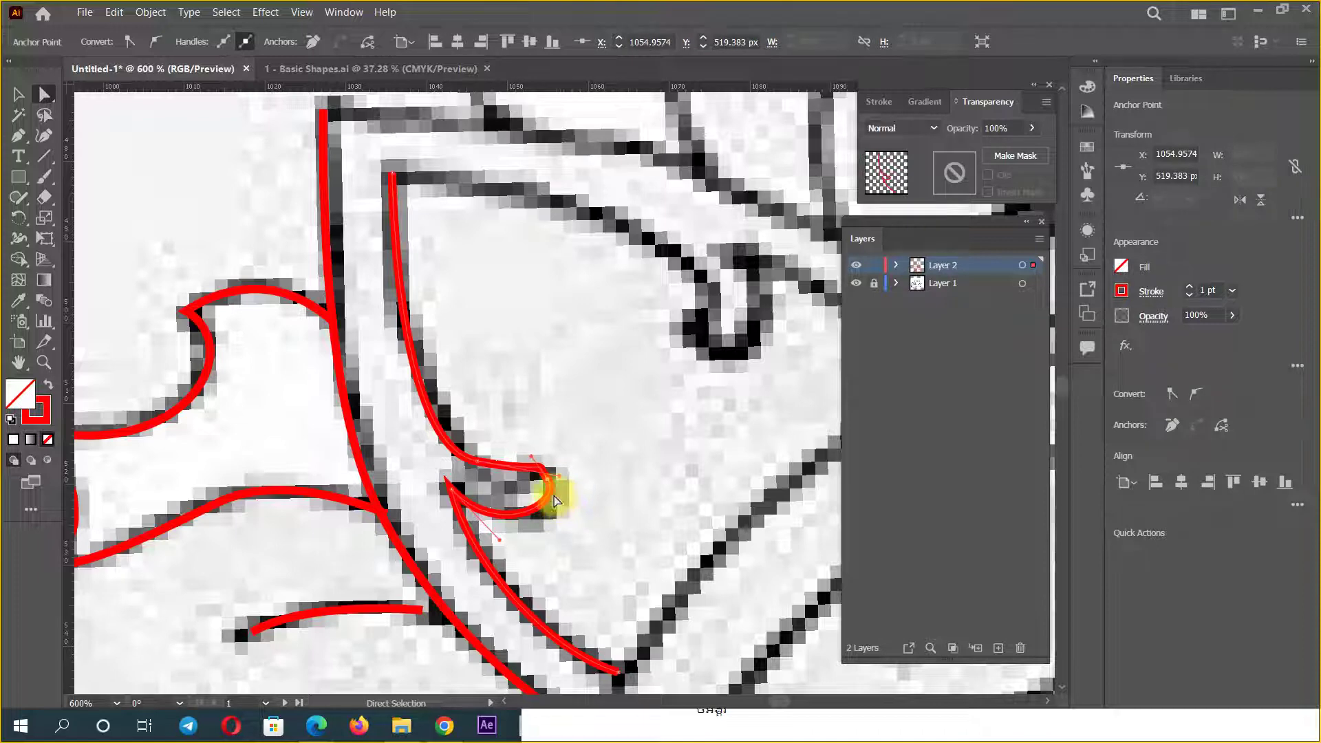
{"action": "left_click_drag", "start_coordinate": [554, 495], "coordinate": [536, 485]}
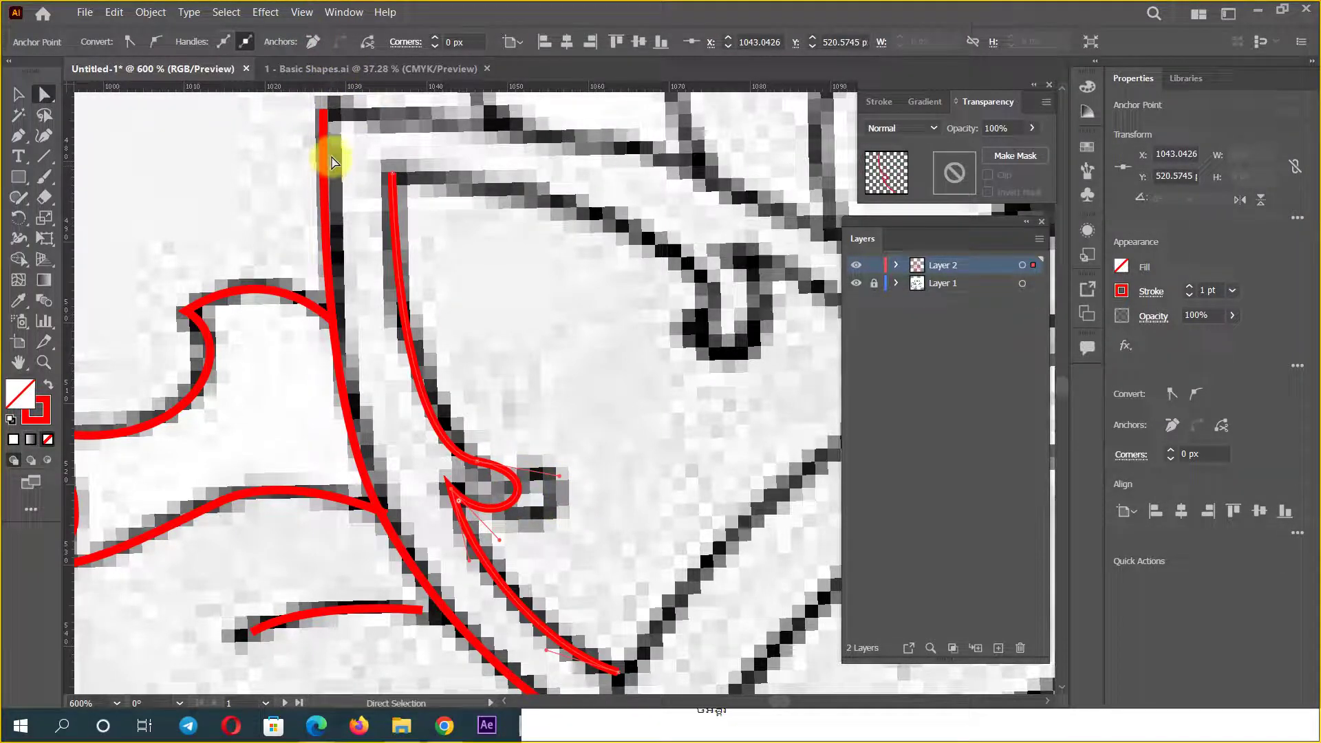
Step: Add an anchor on the curl, stretch it to the drawn hook, and snap the junction anchor onto the line
{"action": "mouse_move", "coordinate": [17, 136]}
{"action": "left_mouse_down"}
{"action": "mouse_move", "coordinate": [118, 176]}
{"action": "mouse_move", "coordinate": [138, 157]}
{"action": "left_mouse_up"}
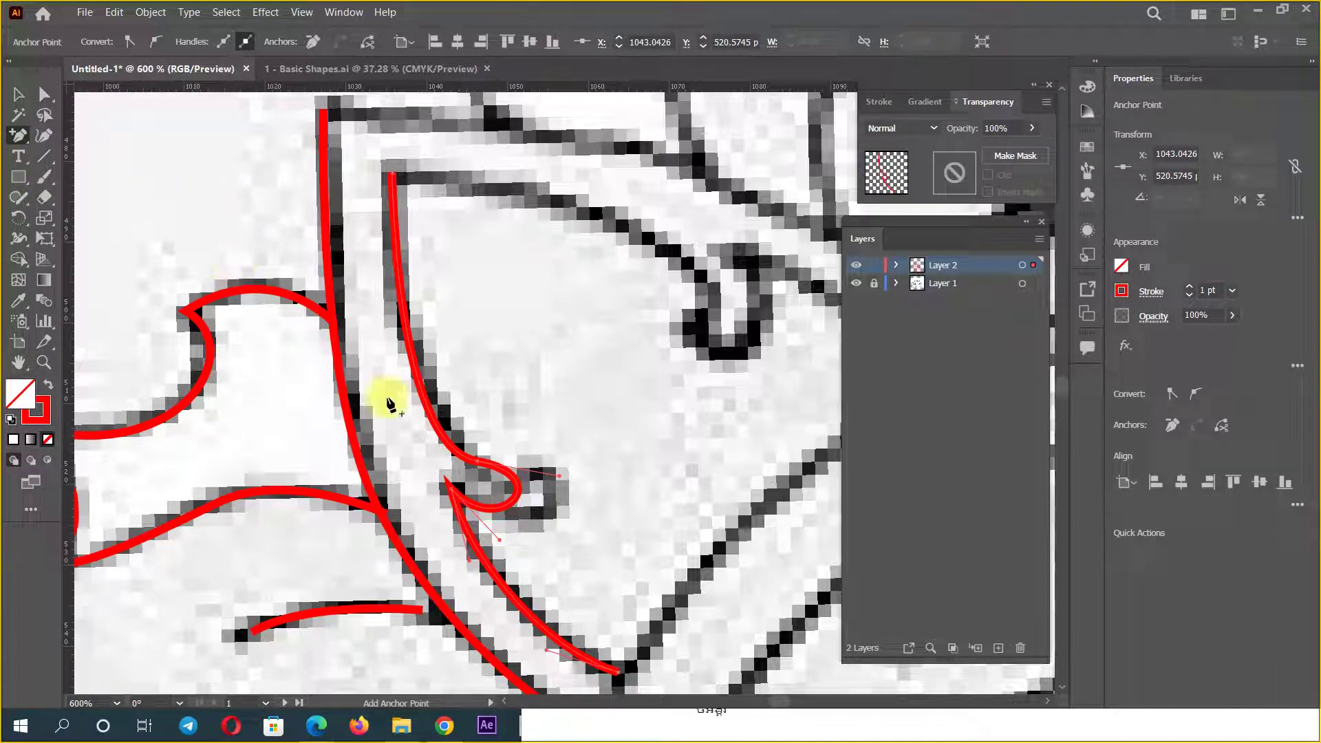
{"action": "left_click", "coordinate": [517, 502]}
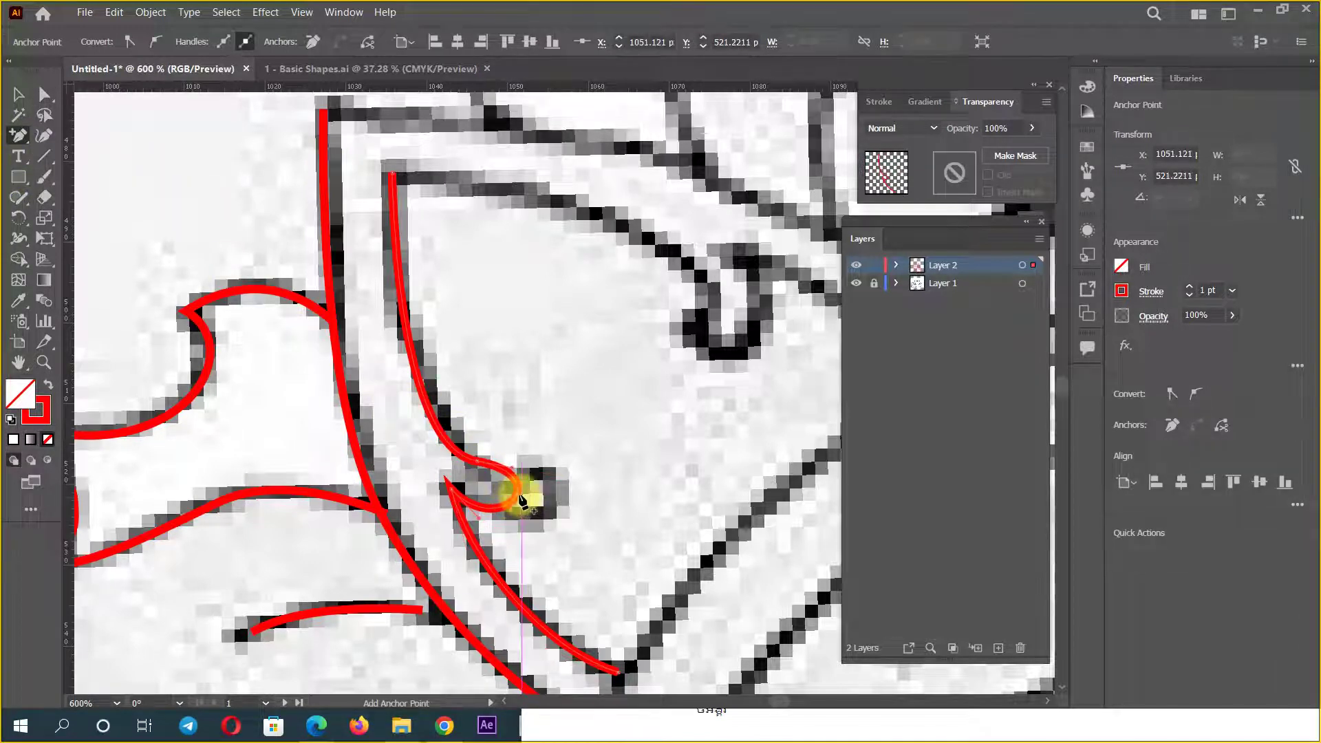
{"action": "key", "text": "ctrl"}
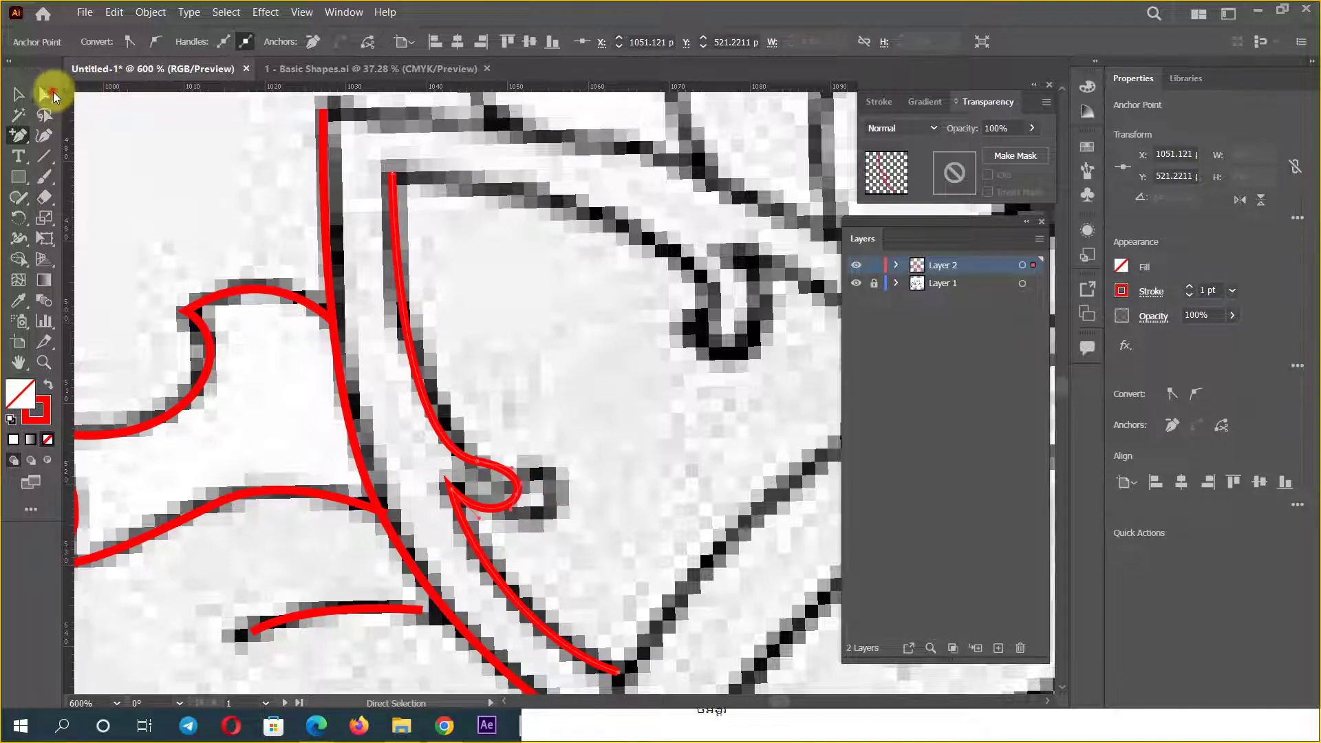
{"action": "left_click", "coordinate": [52, 92]}
{"action": "left_click", "coordinate": [517, 501]}
{"action": "left_click_drag", "start_coordinate": [517, 501], "coordinate": [558, 498]}
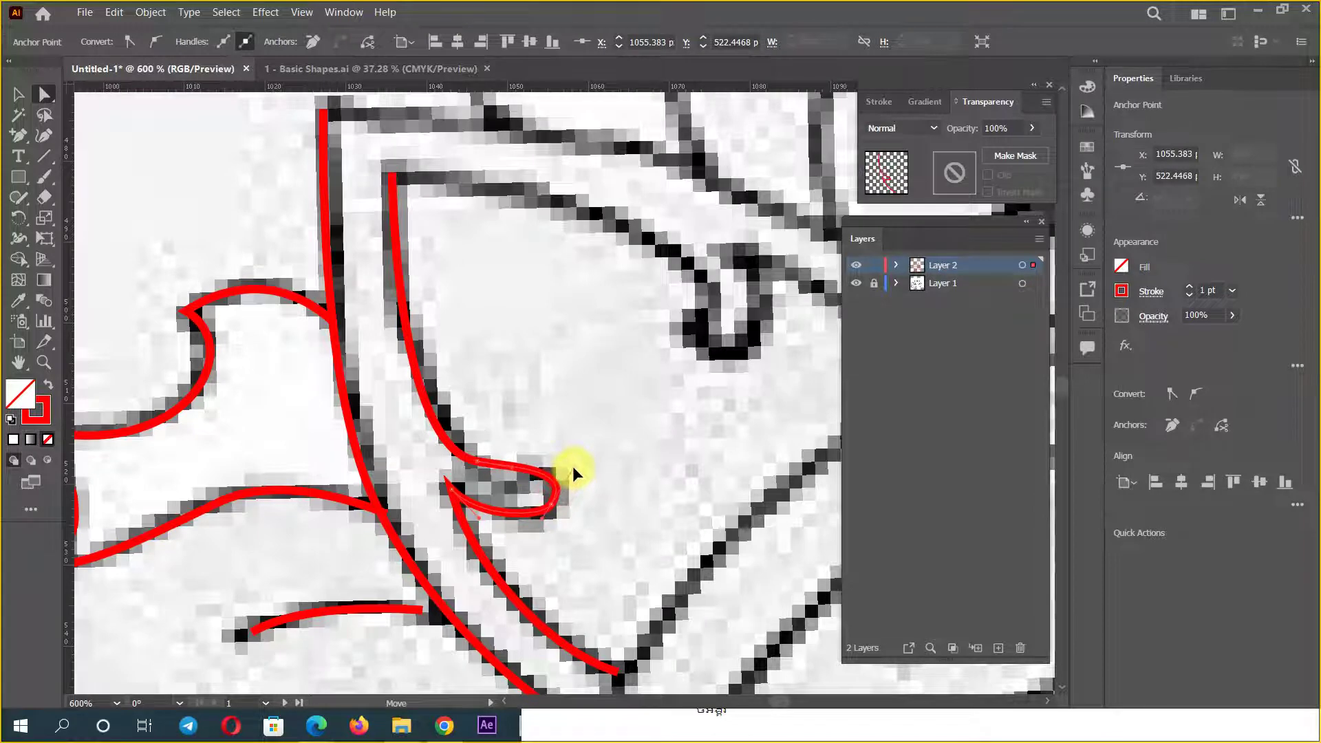
{"action": "left_click", "coordinate": [479, 462]}
{"action": "left_click_drag", "start_coordinate": [482, 473], "coordinate": [481, 472]}
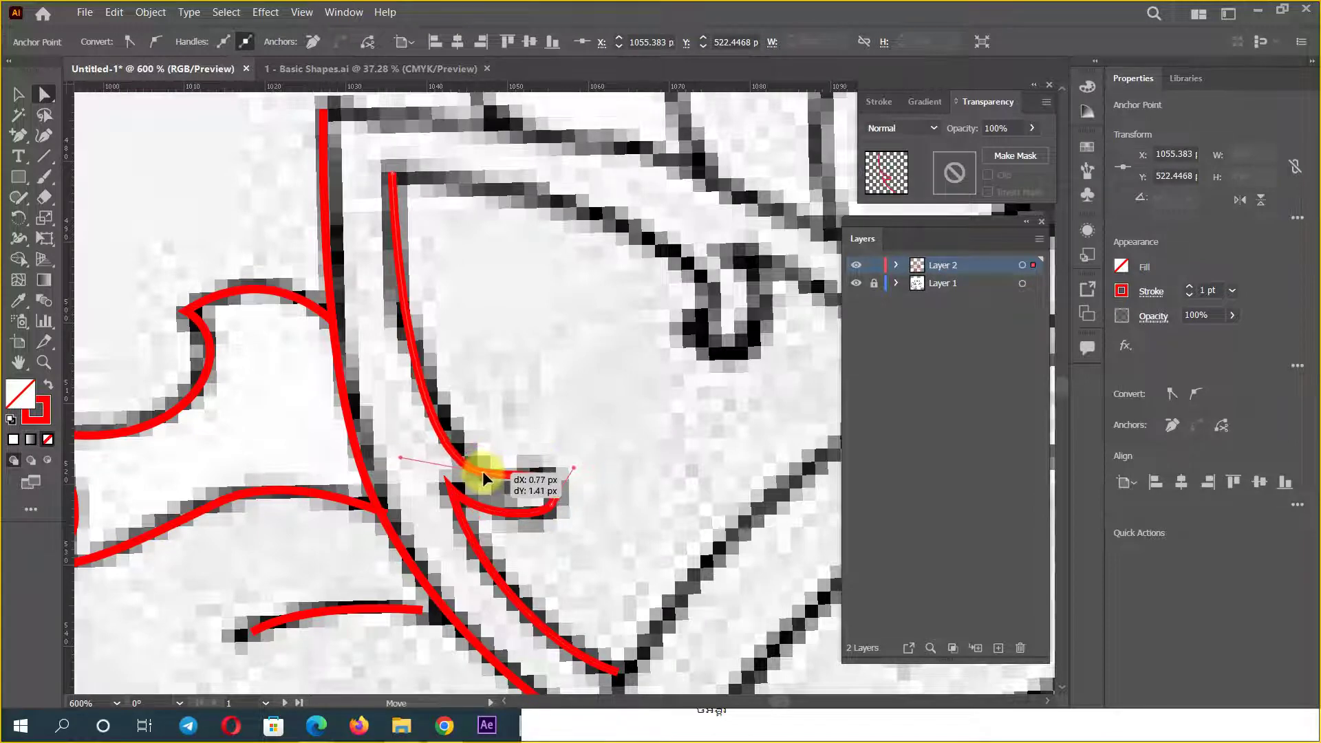
Step: Make the curve's top anchor smooth and straighten the right red curve along the drawing
{"action": "left_click_drag", "start_coordinate": [394, 179], "coordinate": [392, 176]}
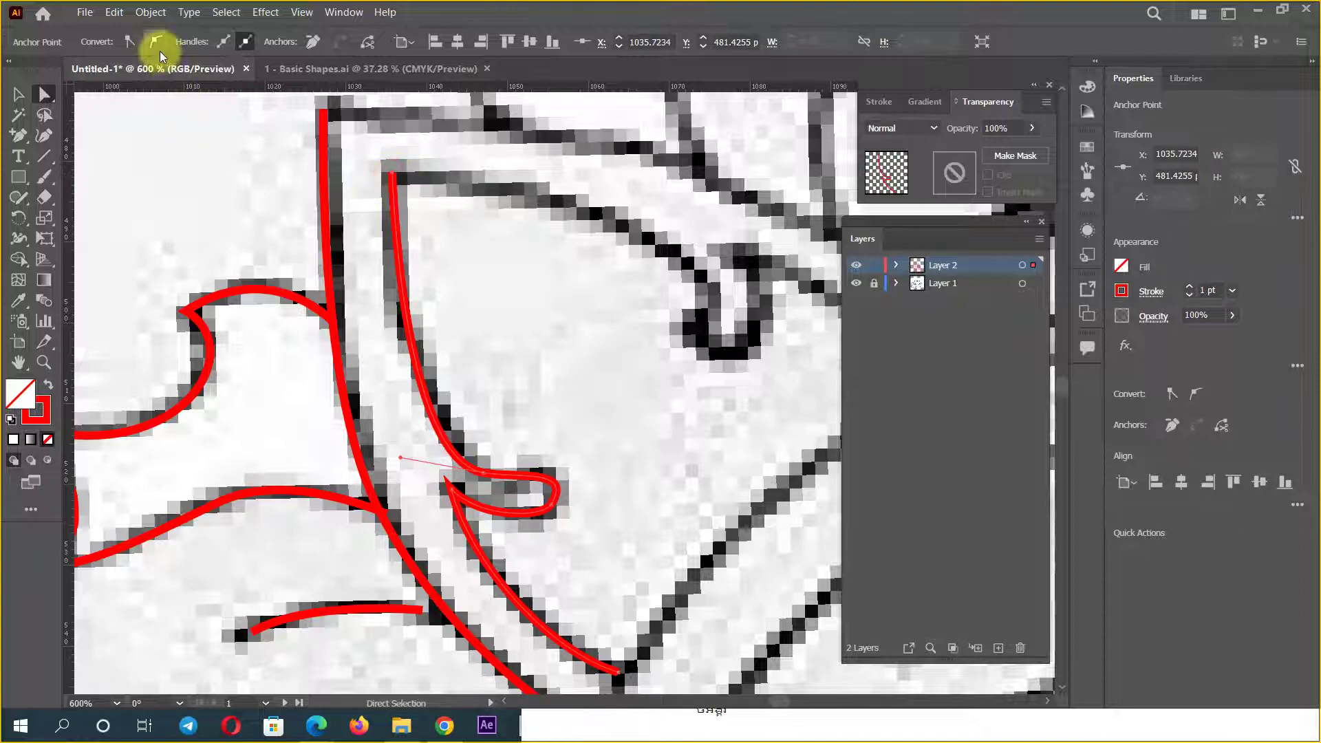
{"action": "left_click", "coordinate": [130, 41]}
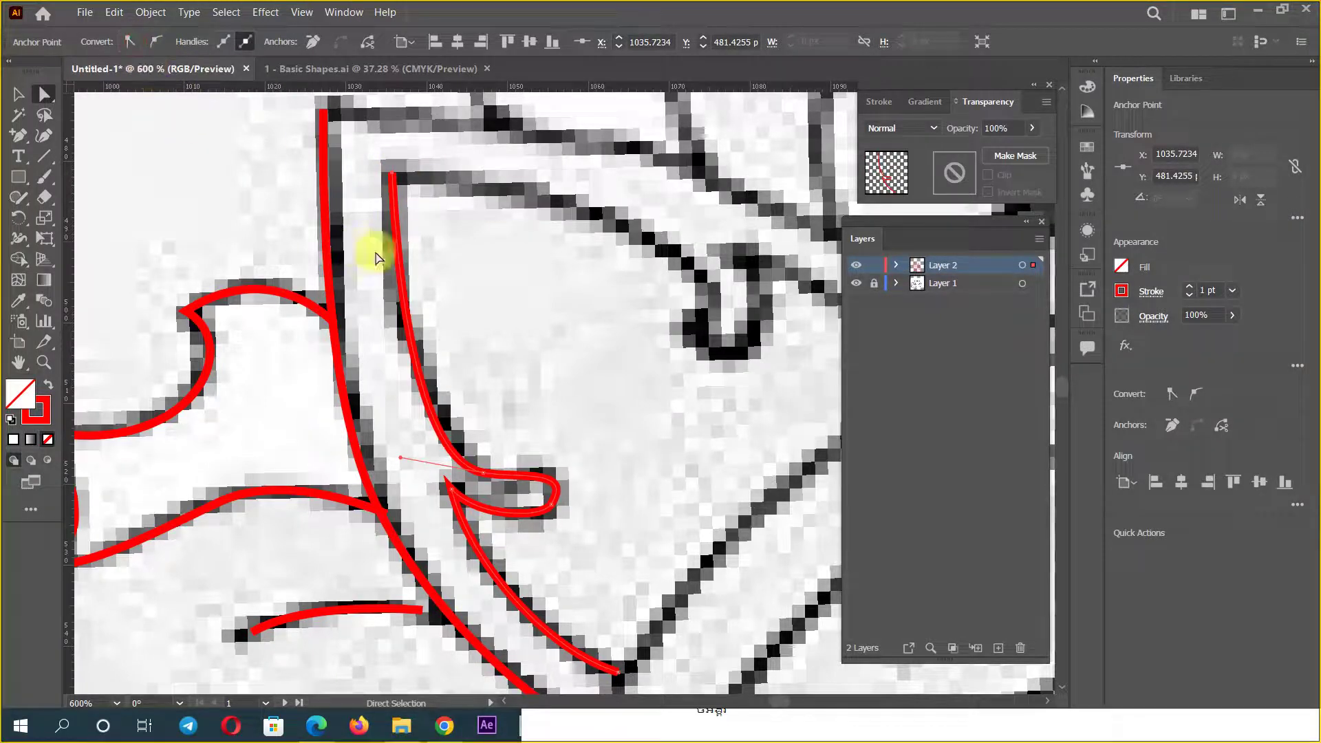
{"action": "scroll", "coordinate": [440, 356], "scroll_direction": "up", "scroll_amount": 2}
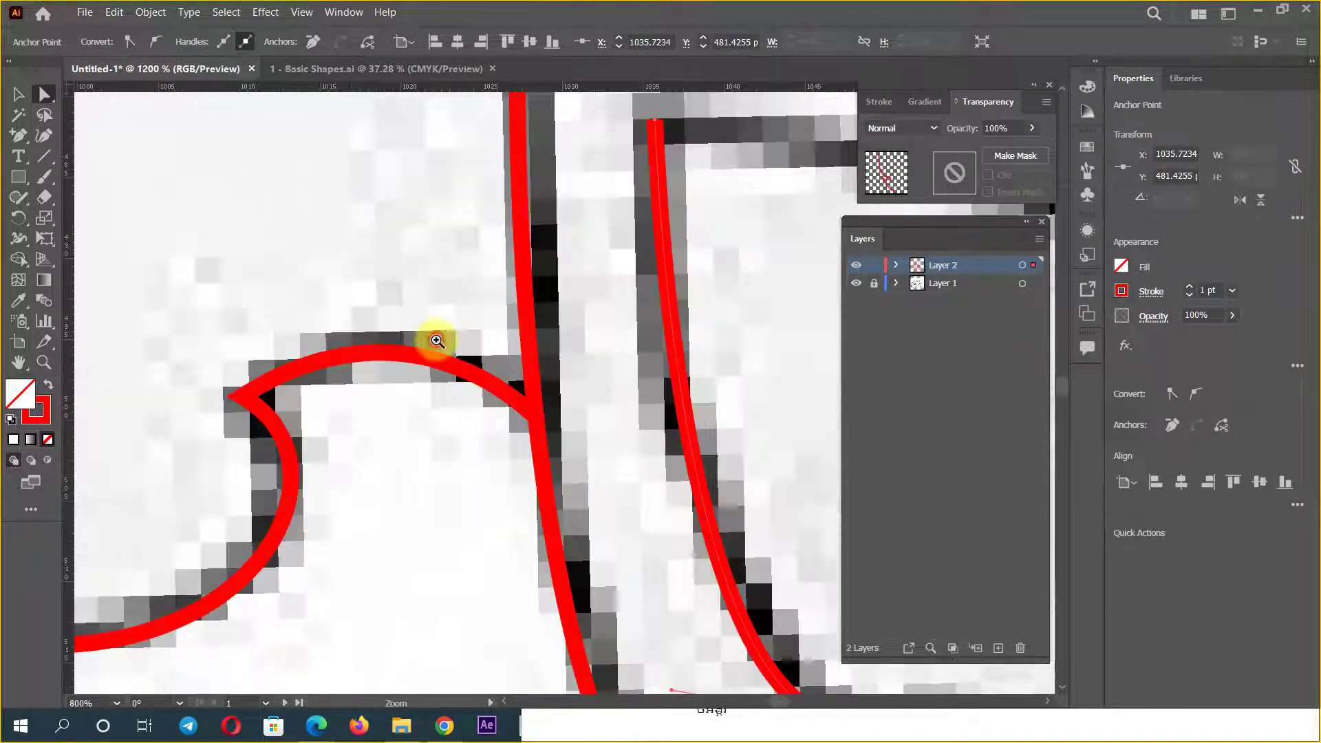
{"action": "left_click_drag", "start_coordinate": [632, 388], "coordinate": [550, 509]}
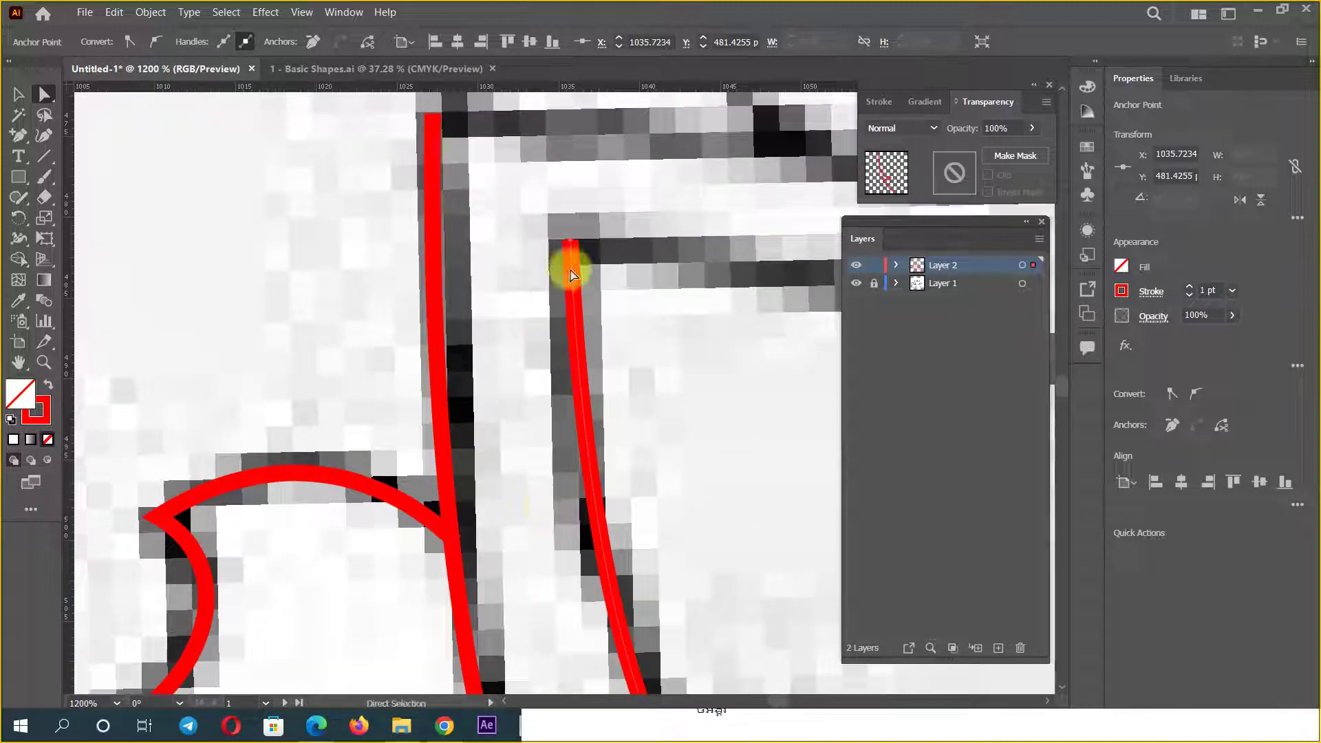
{"action": "left_click_drag", "start_coordinate": [571, 241], "coordinate": [573, 243]}
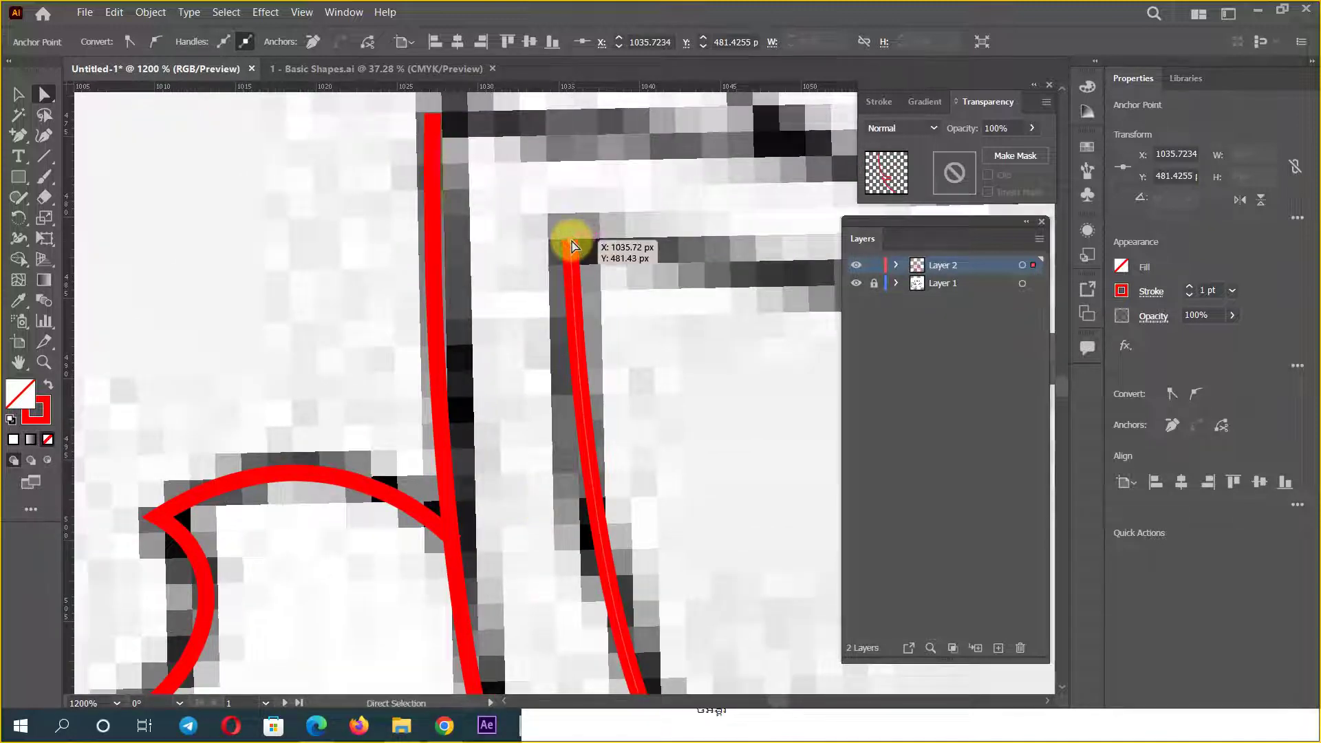
{"action": "left_click", "coordinate": [156, 41]}
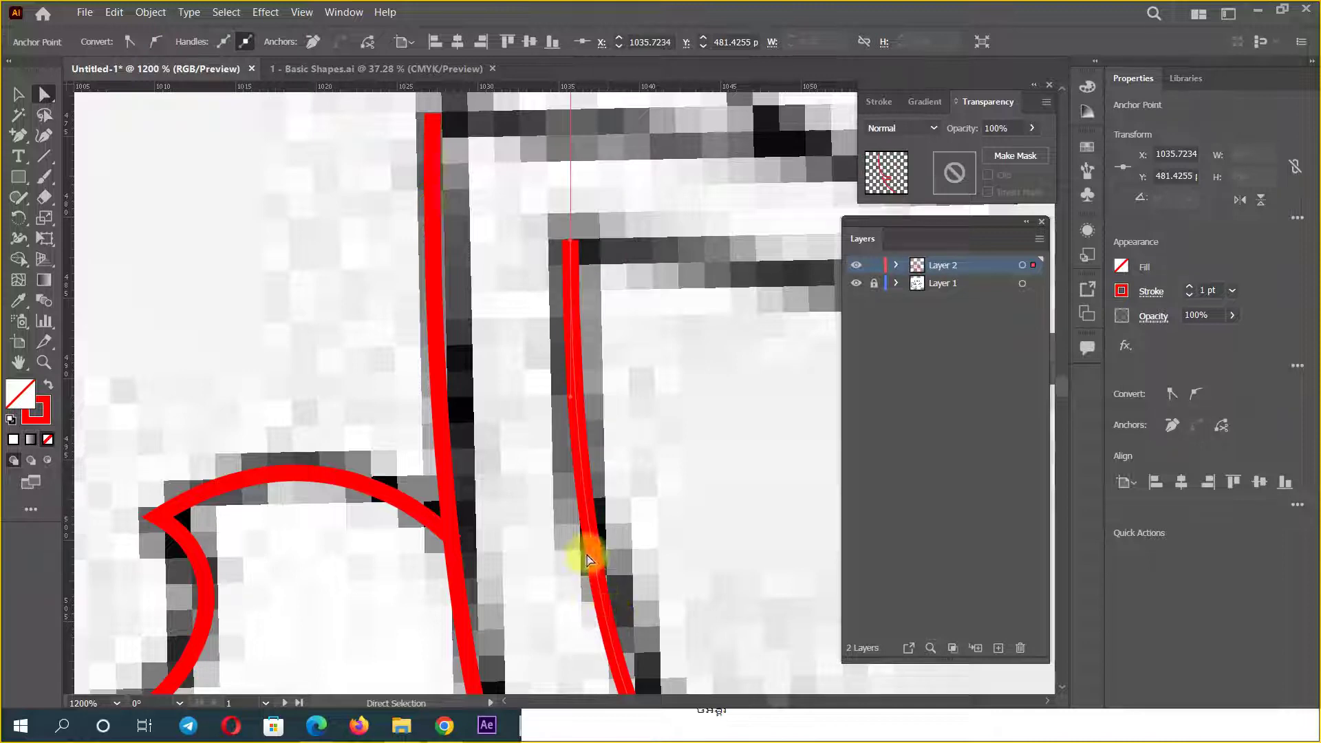
{"action": "left_click_drag", "start_coordinate": [568, 389], "coordinate": [607, 419]}
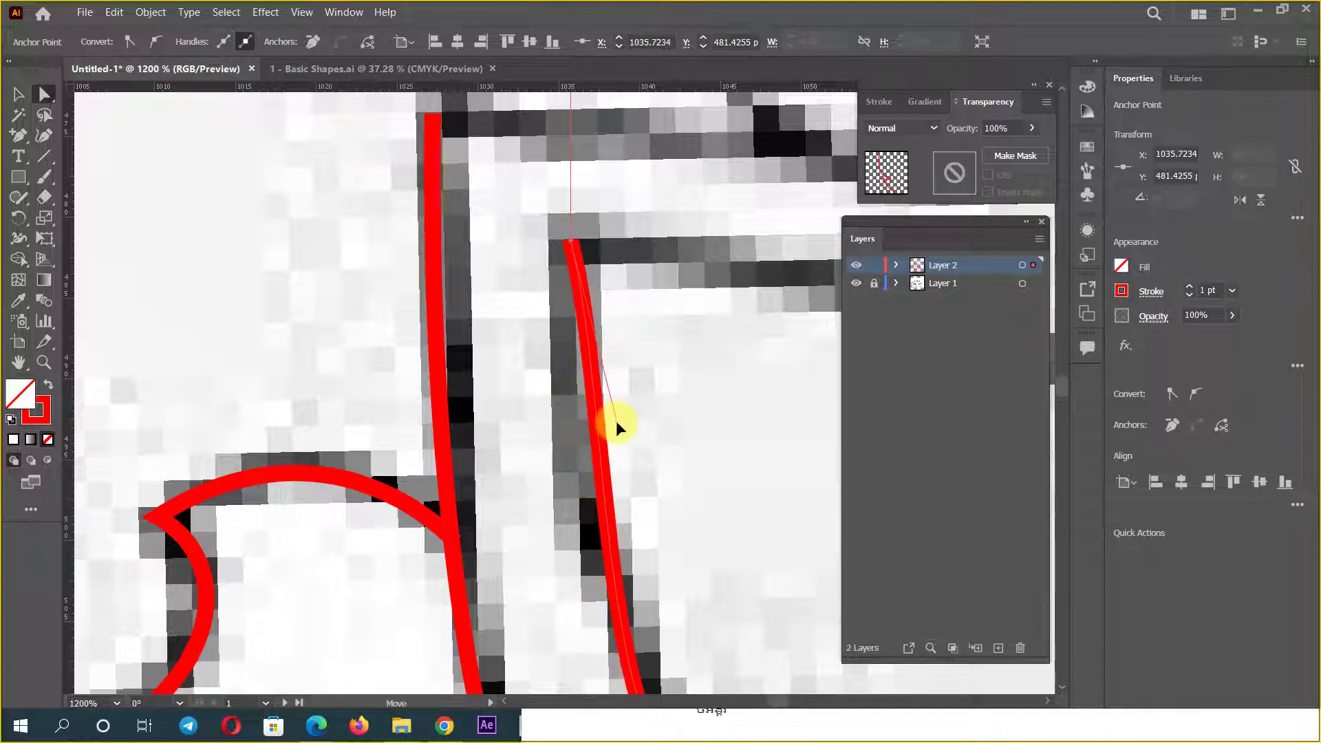
Step: Reshape the curl's rounded tip and bend it outward to match the drawing
{"action": "key", "text": "ctrl+minus"}
{"action": "left_click_drag", "start_coordinate": [618, 492], "coordinate": [500, 419]}
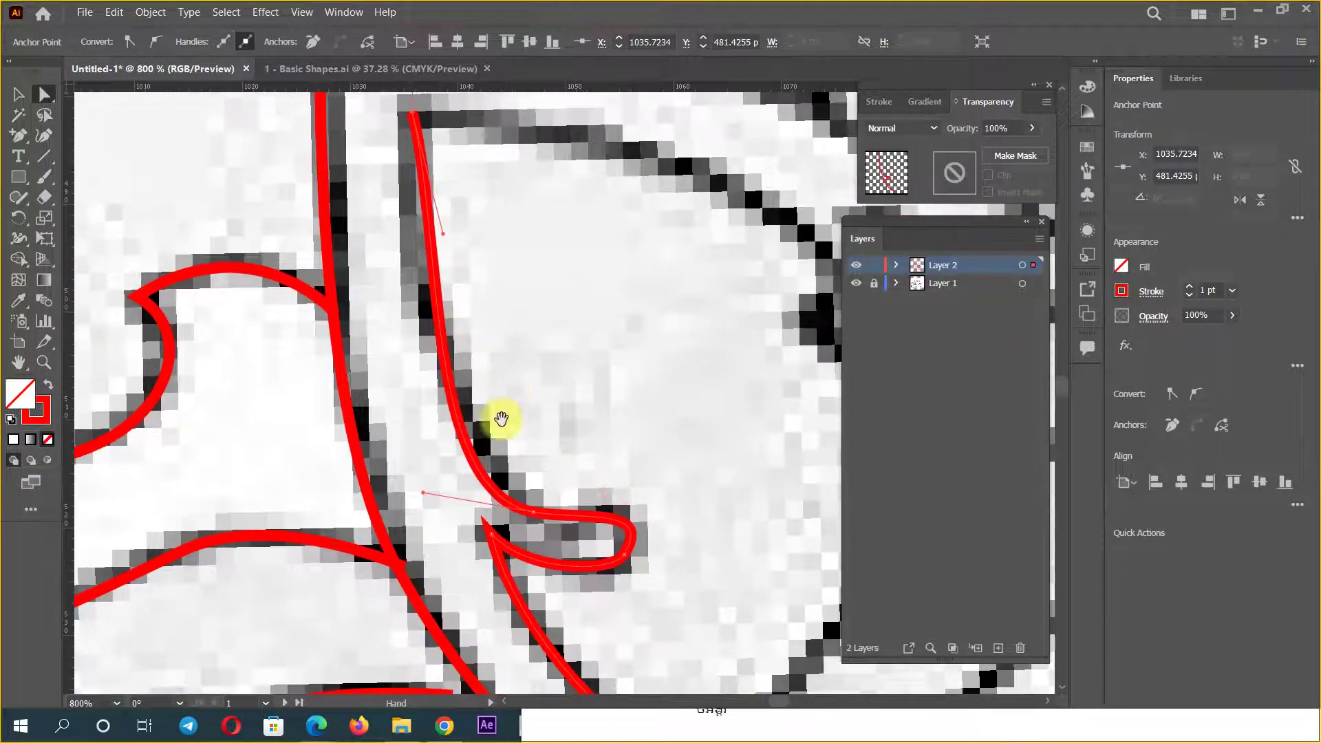
{"action": "left_click_drag", "start_coordinate": [423, 493], "coordinate": [390, 445]}
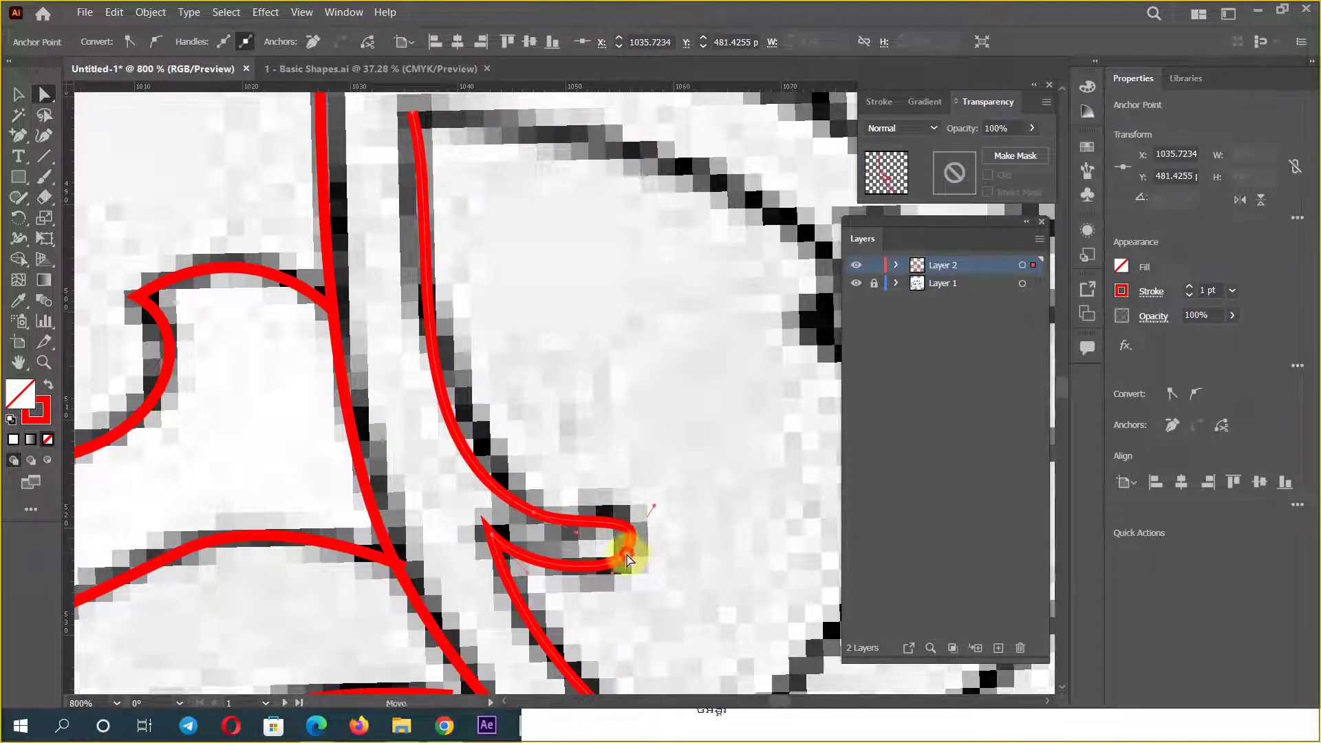
{"action": "left_click_drag", "start_coordinate": [626, 559], "coordinate": [645, 472]}
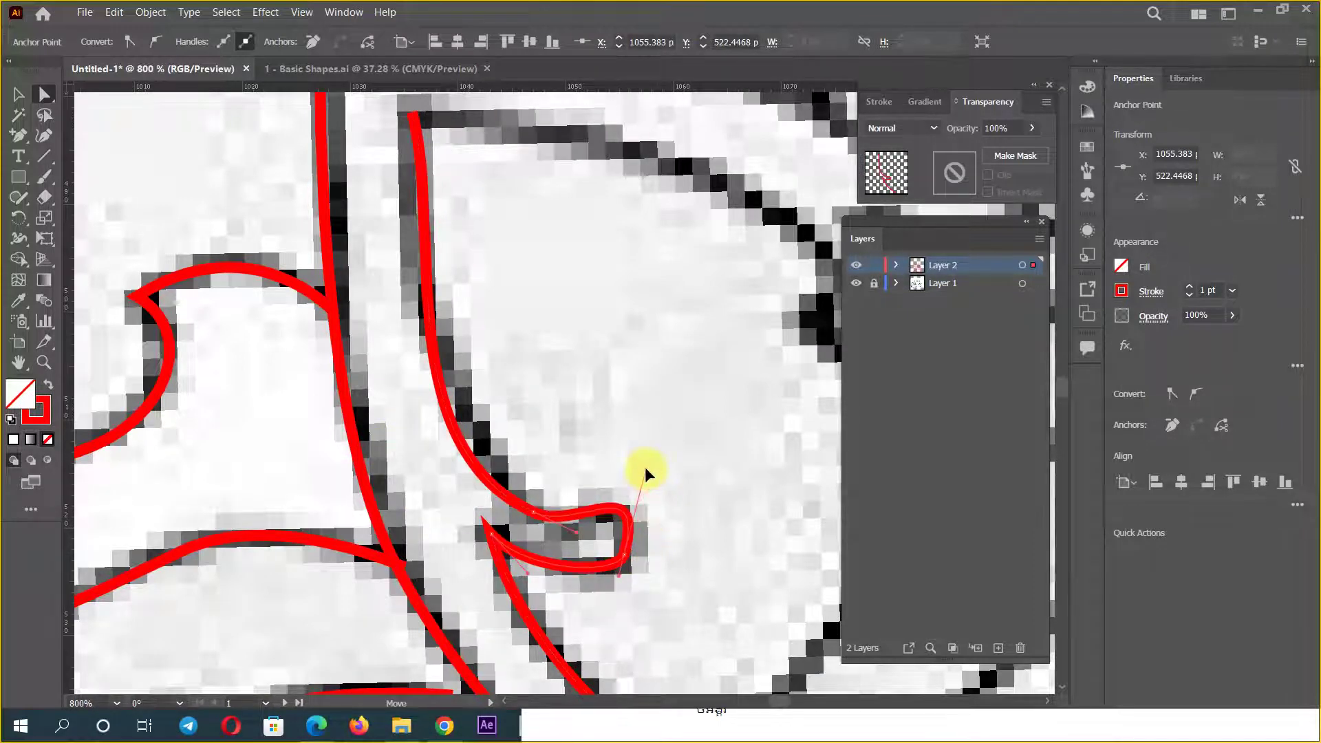
{"action": "left_click", "coordinate": [619, 606]}
{"action": "left_click", "coordinate": [626, 564]}
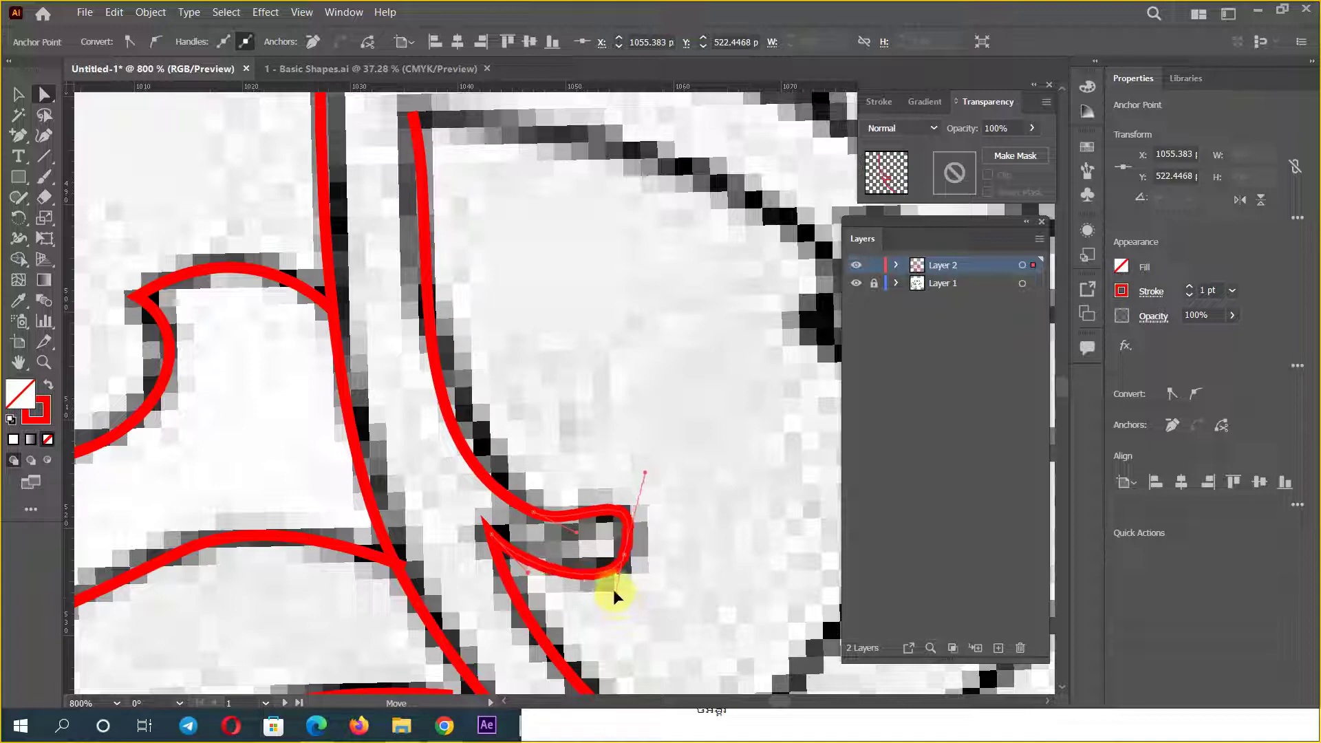
{"action": "left_click_drag", "start_coordinate": [628, 555], "coordinate": [641, 555]}
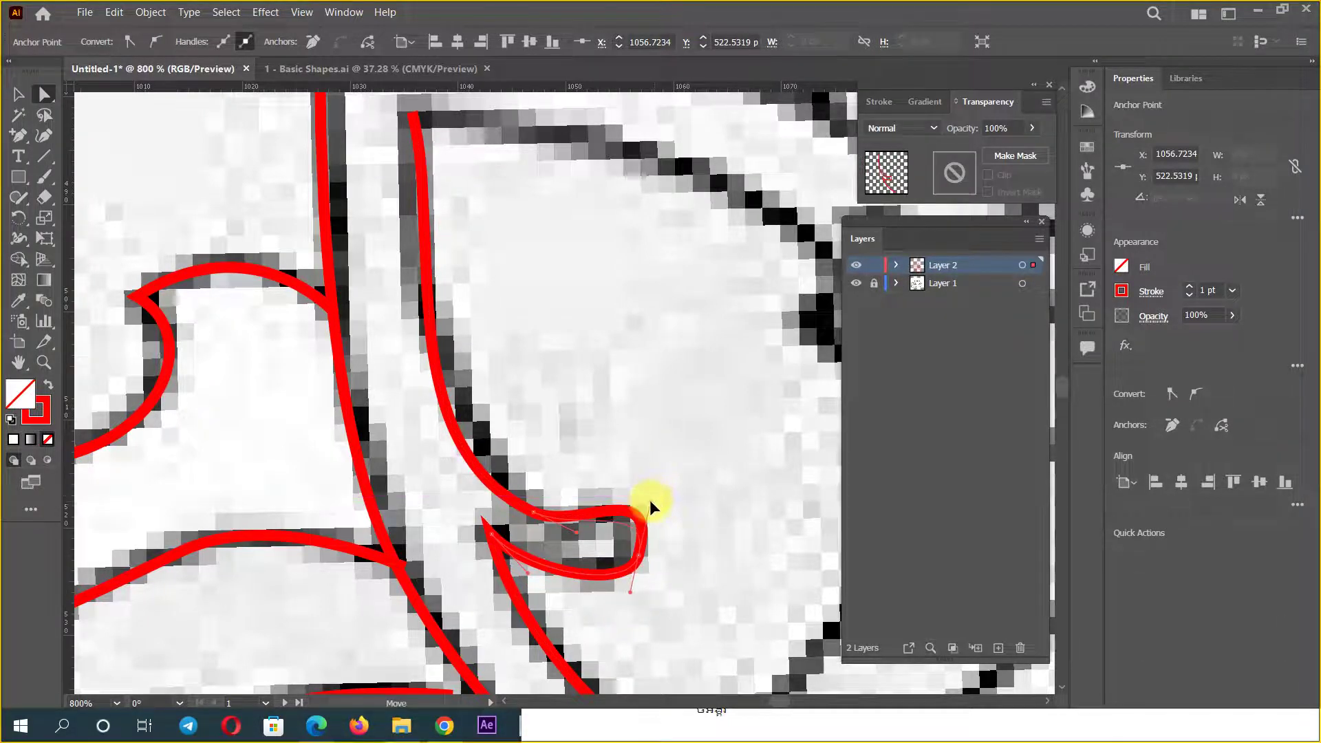
{"action": "left_click", "coordinate": [663, 493], "text": "ctrl+alt"}
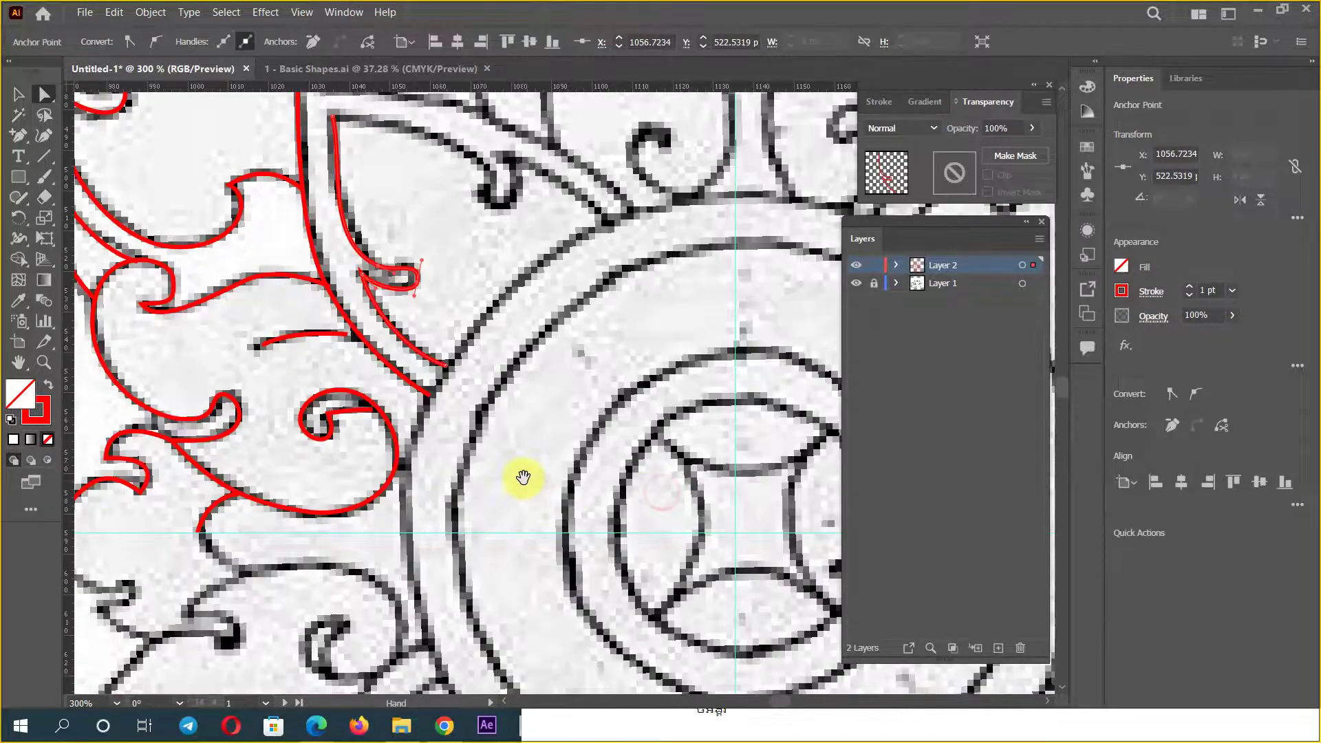
Step: Draw a red circle from the medallion centre and size it to 163 px over the inner ring
{"action": "left_click", "coordinate": [522, 478], "text": "ctrl+alt"}
{"action": "left_click_drag", "start_coordinate": [551, 502], "coordinate": [509, 574]}
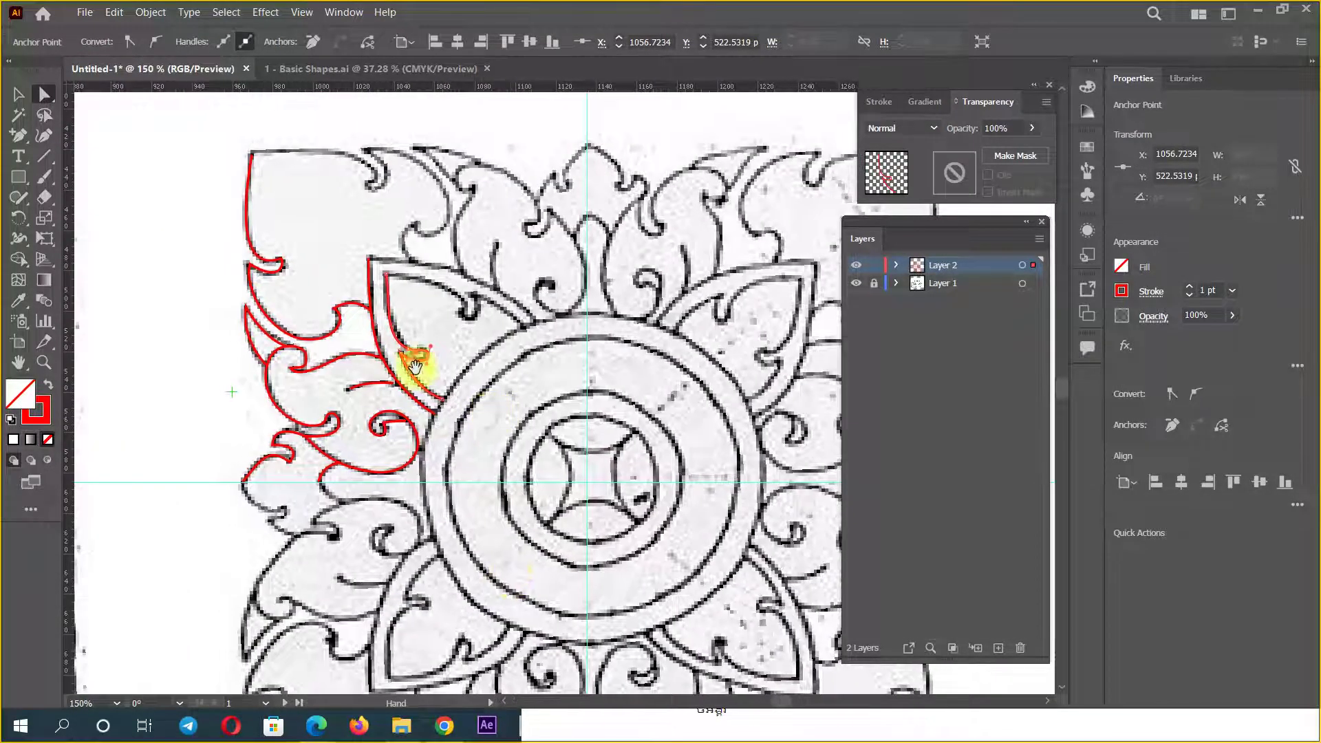
{"action": "left_click", "coordinate": [18, 94]}
{"action": "mouse_move", "coordinate": [18, 176]}
{"action": "left_mouse_down"}
{"action": "mouse_move", "coordinate": [131, 238]}
{"action": "mouse_move", "coordinate": [111, 218]}
{"action": "left_mouse_up"}
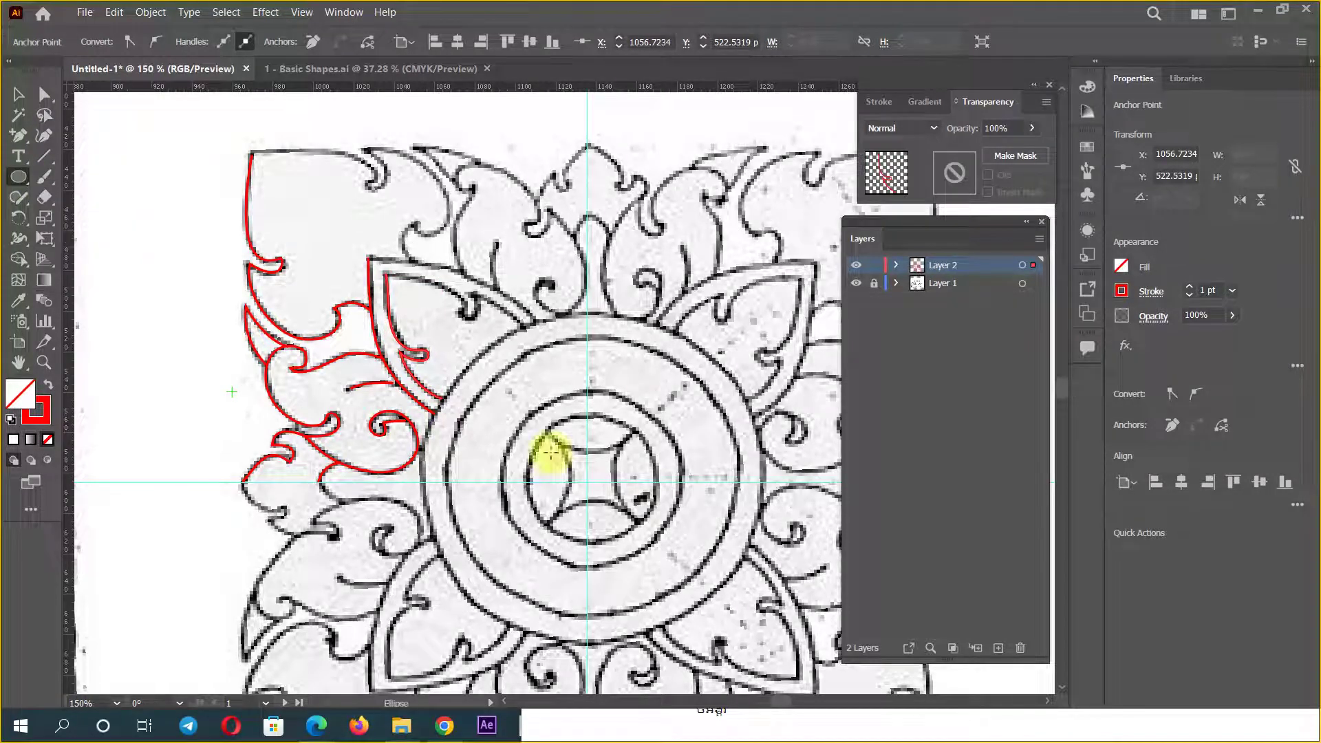
{"action": "left_click_drag", "start_coordinate": [556, 453], "coordinate": [757, 590]}
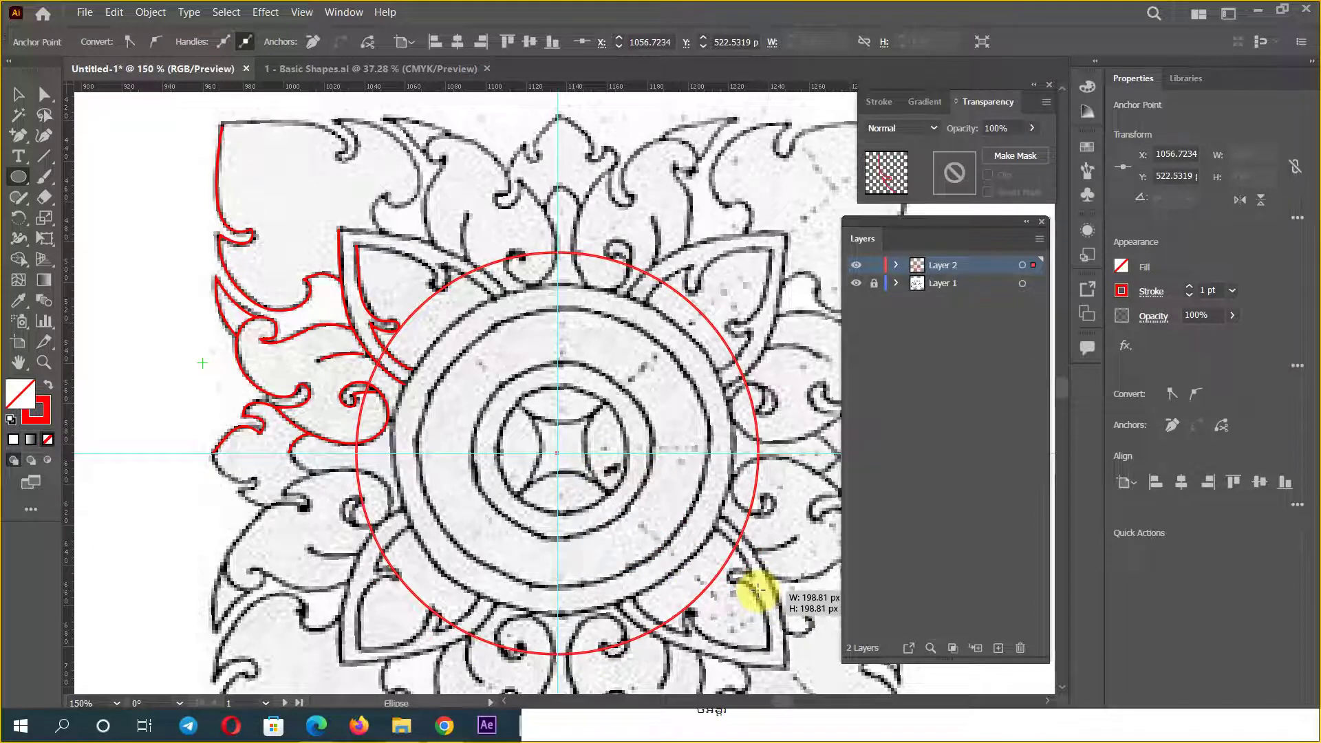
{"action": "left_click_drag", "start_coordinate": [756, 590], "coordinate": [729, 581]}
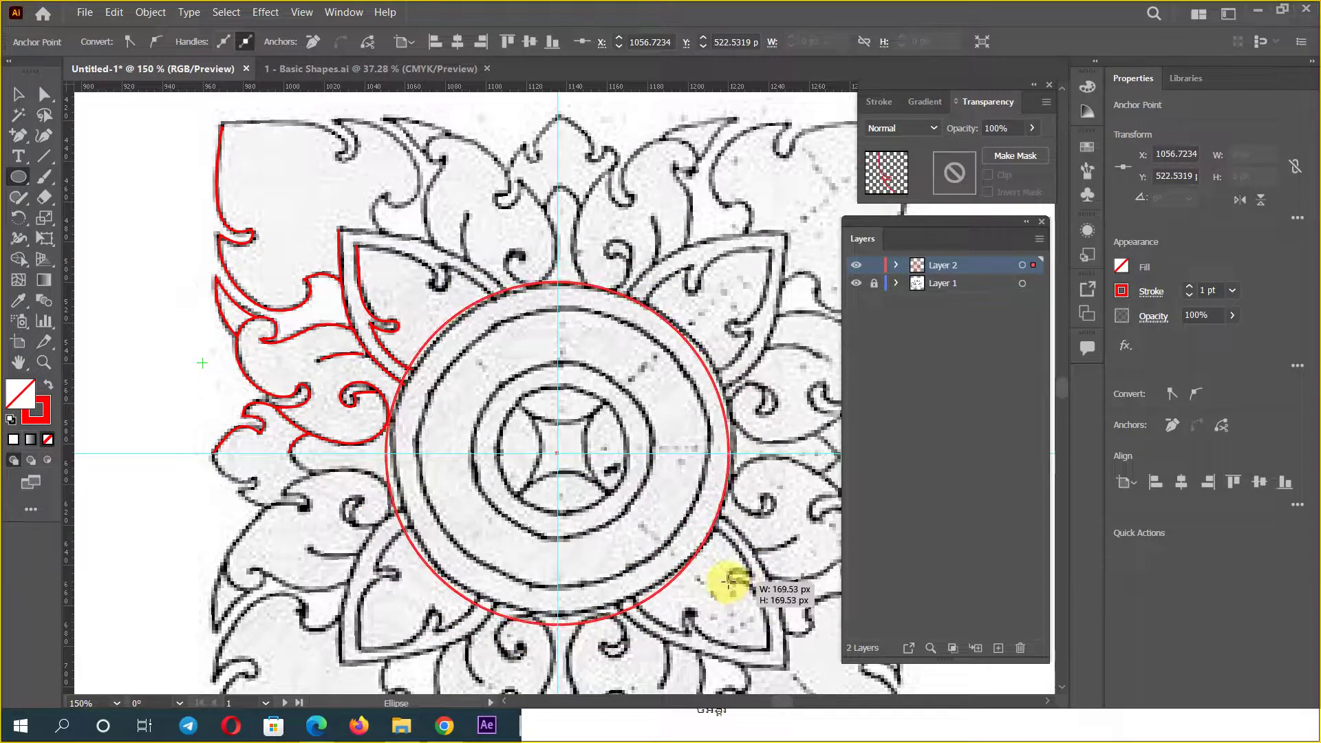
{"action": "left_click_drag", "start_coordinate": [729, 582], "coordinate": [719, 570]}
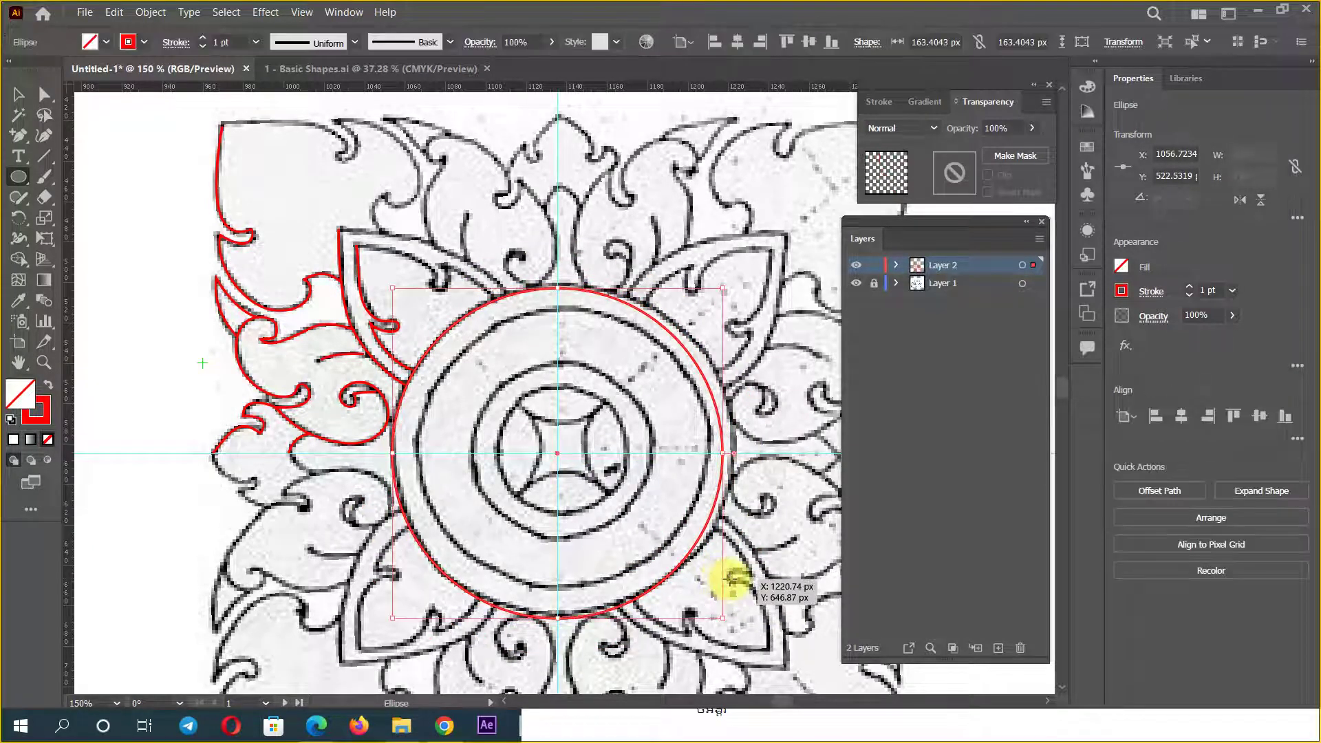
{"action": "left_click", "coordinate": [226, 12]}
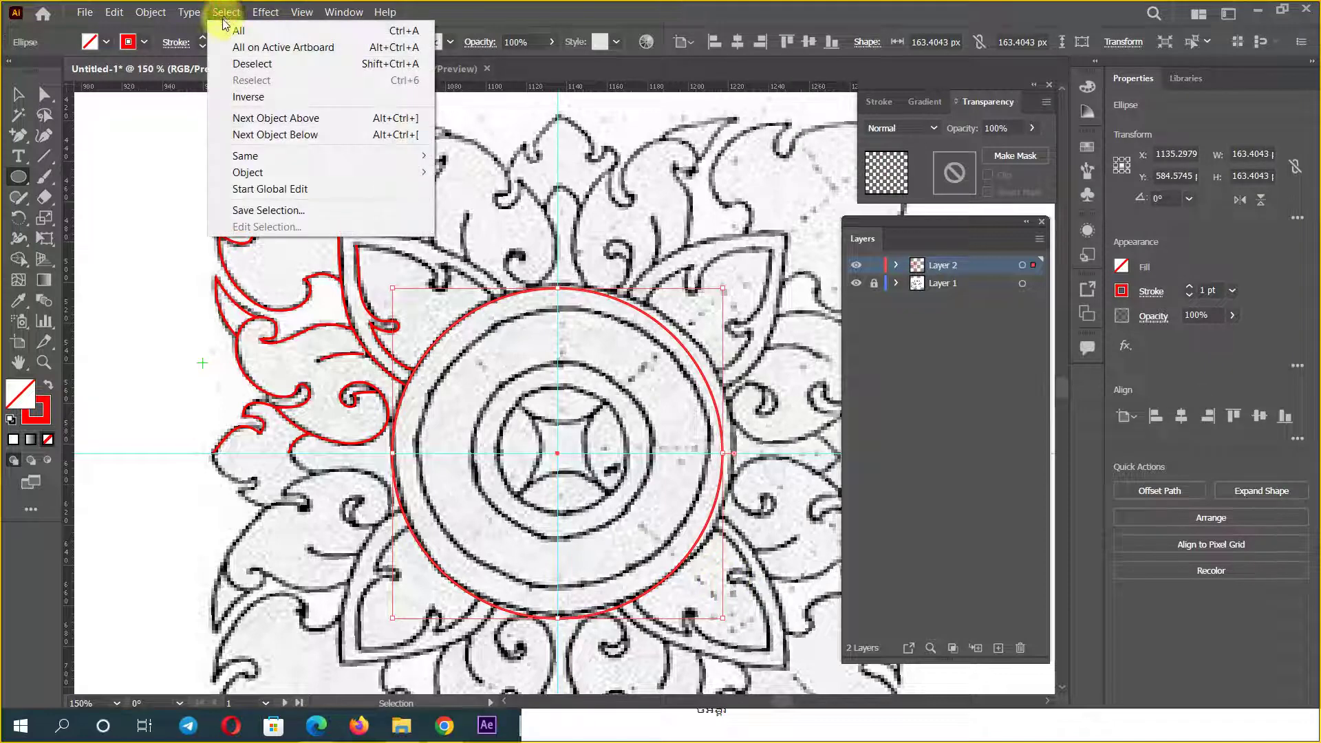
Step: Open the Offset Path settings for the red circle, then cancel without changes
{"action": "left_click", "coordinate": [189, 12]}
{"action": "left_click", "coordinate": [265, 12]}
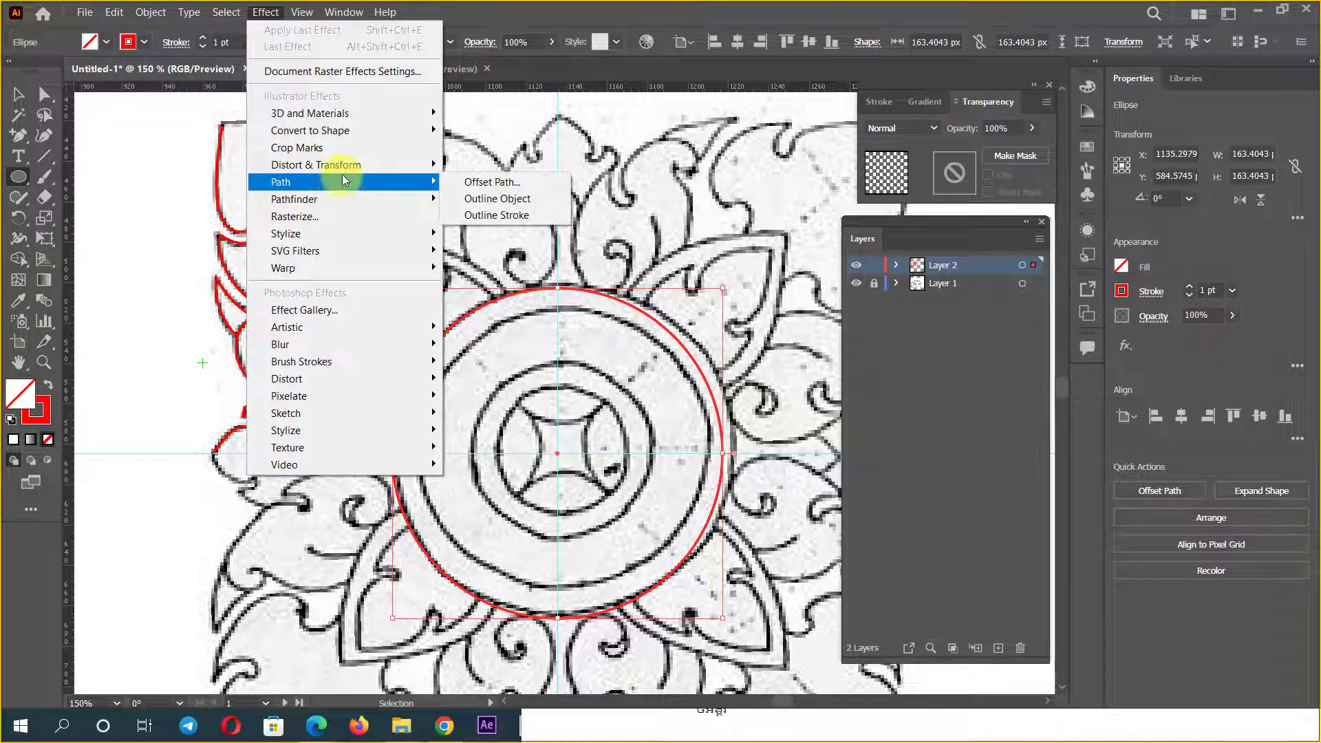
{"action": "left_click", "coordinate": [520, 183]}
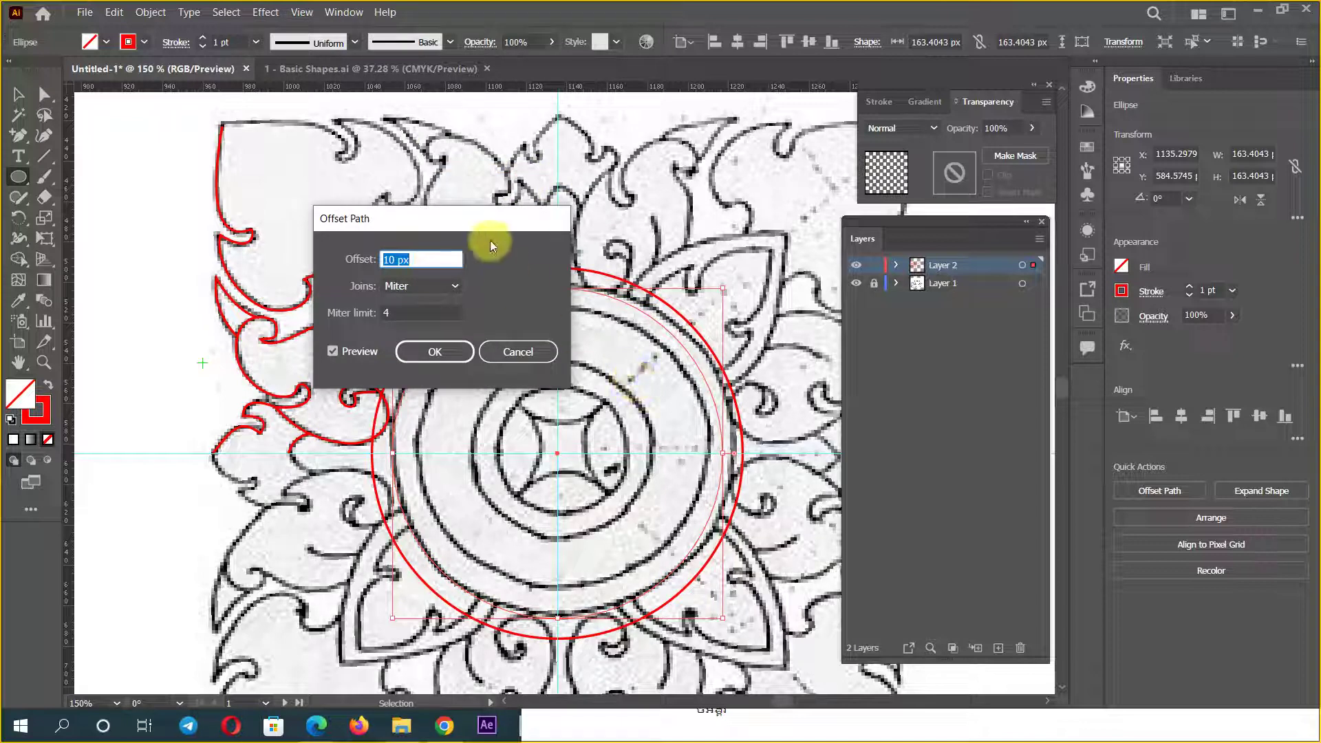
{"action": "left_click_drag", "start_coordinate": [474, 229], "coordinate": [1055, 258]}
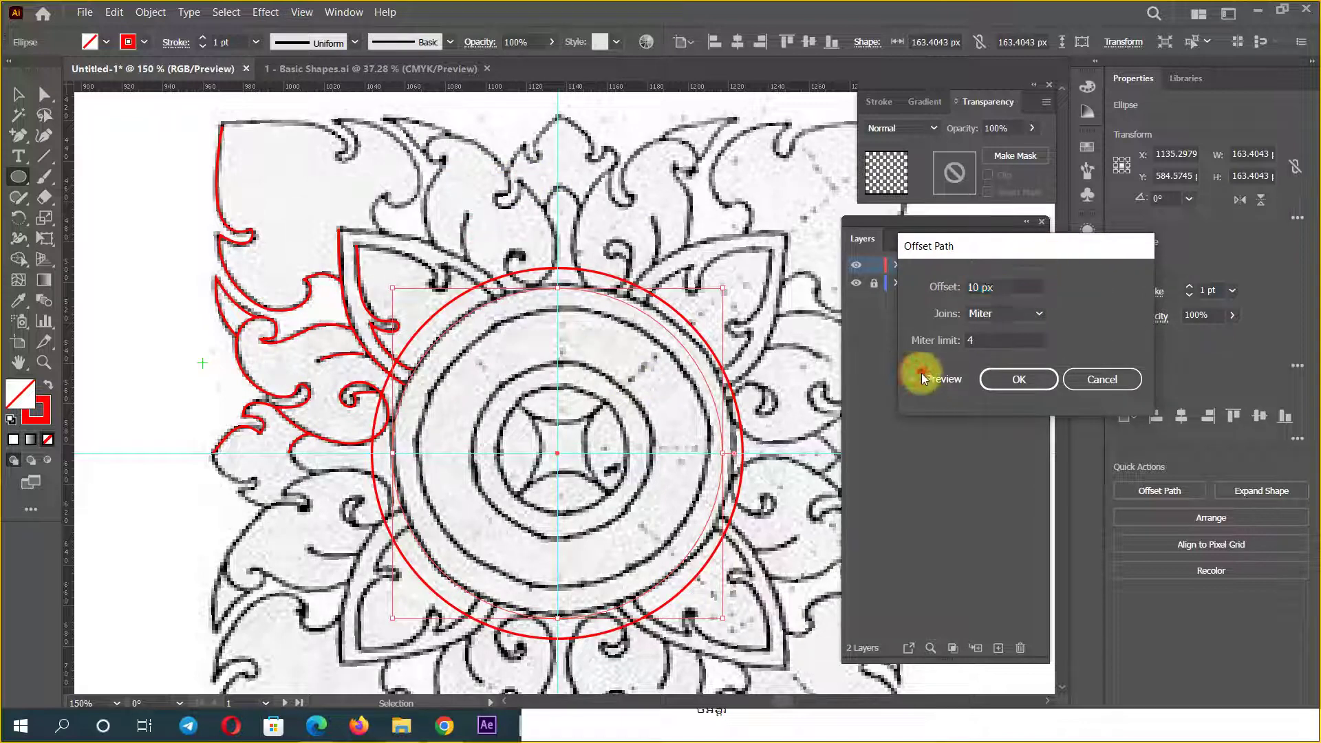
{"action": "left_click", "coordinate": [1101, 379]}
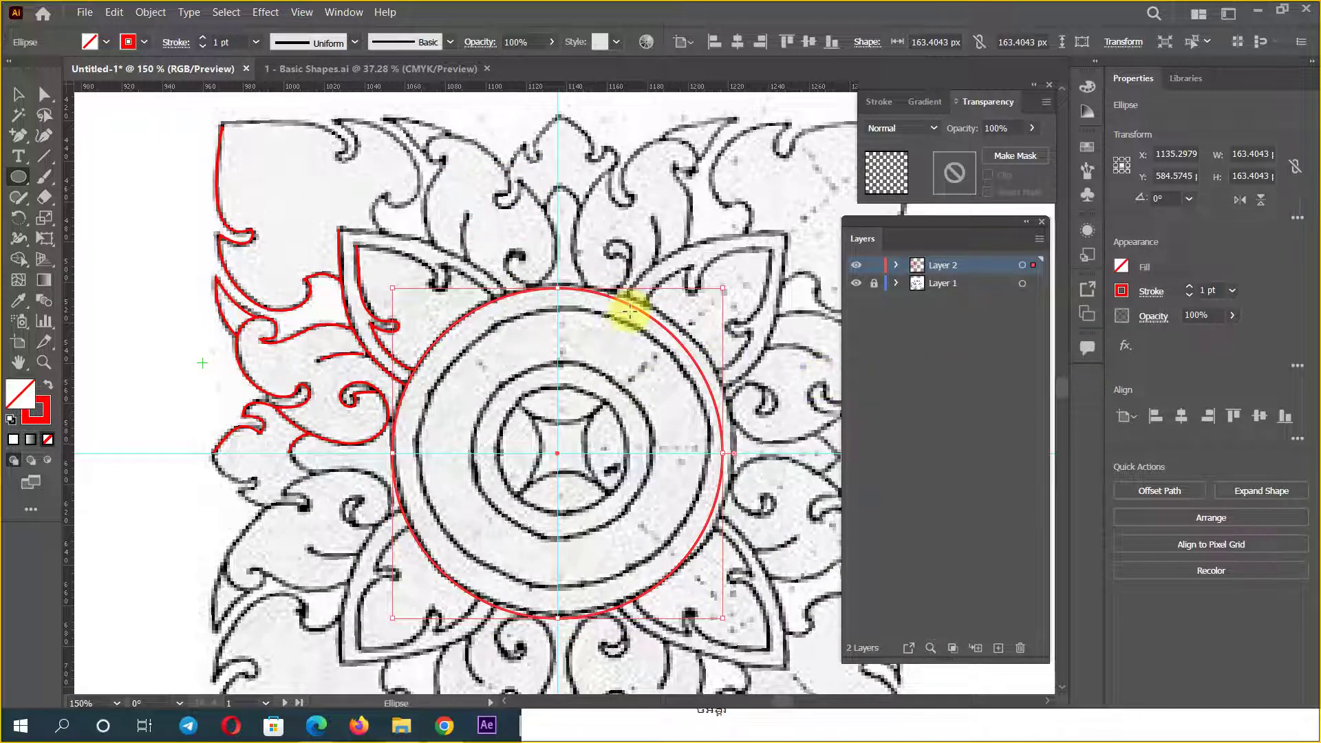
Step: Shrink the red circle slightly and try Join and Outline Stroke, undoing the outline
{"action": "left_click", "coordinate": [17, 94]}
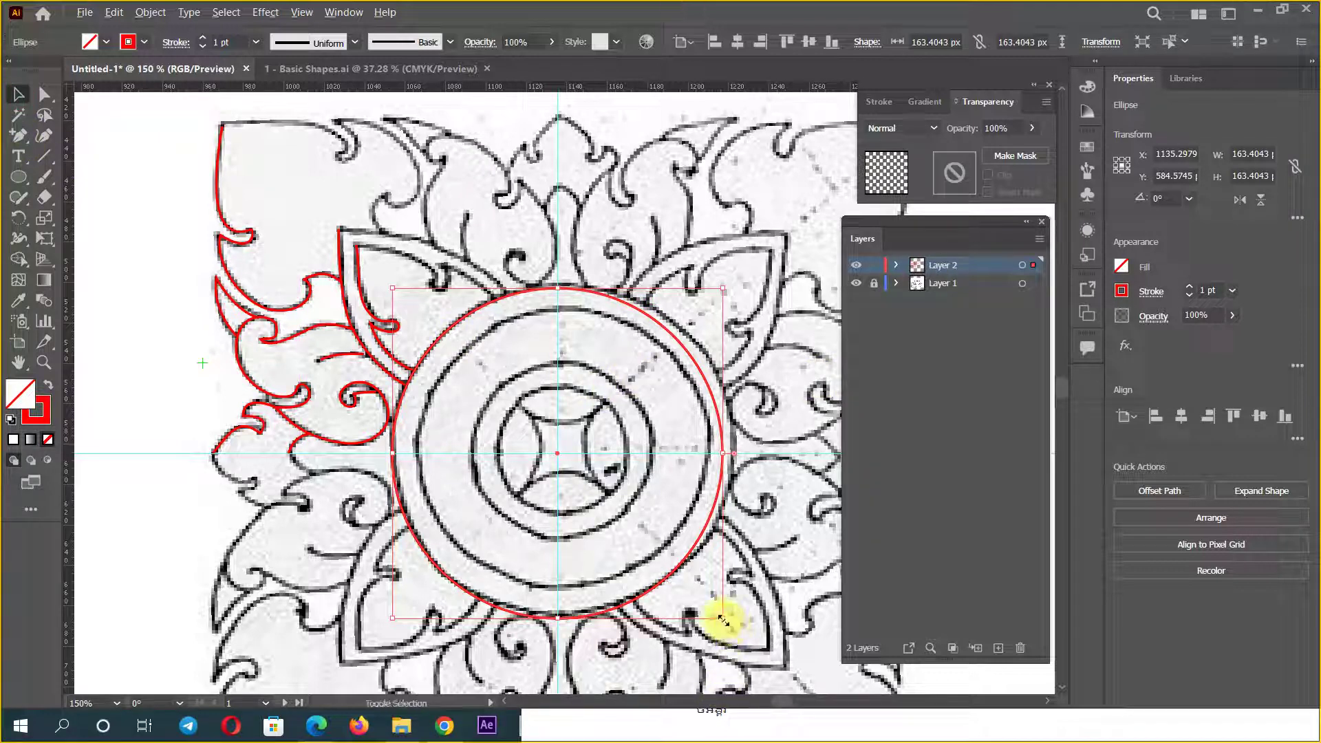
{"action": "left_click_drag", "start_coordinate": [723, 620], "coordinate": [685, 582]}
{"action": "key", "text": "a"}
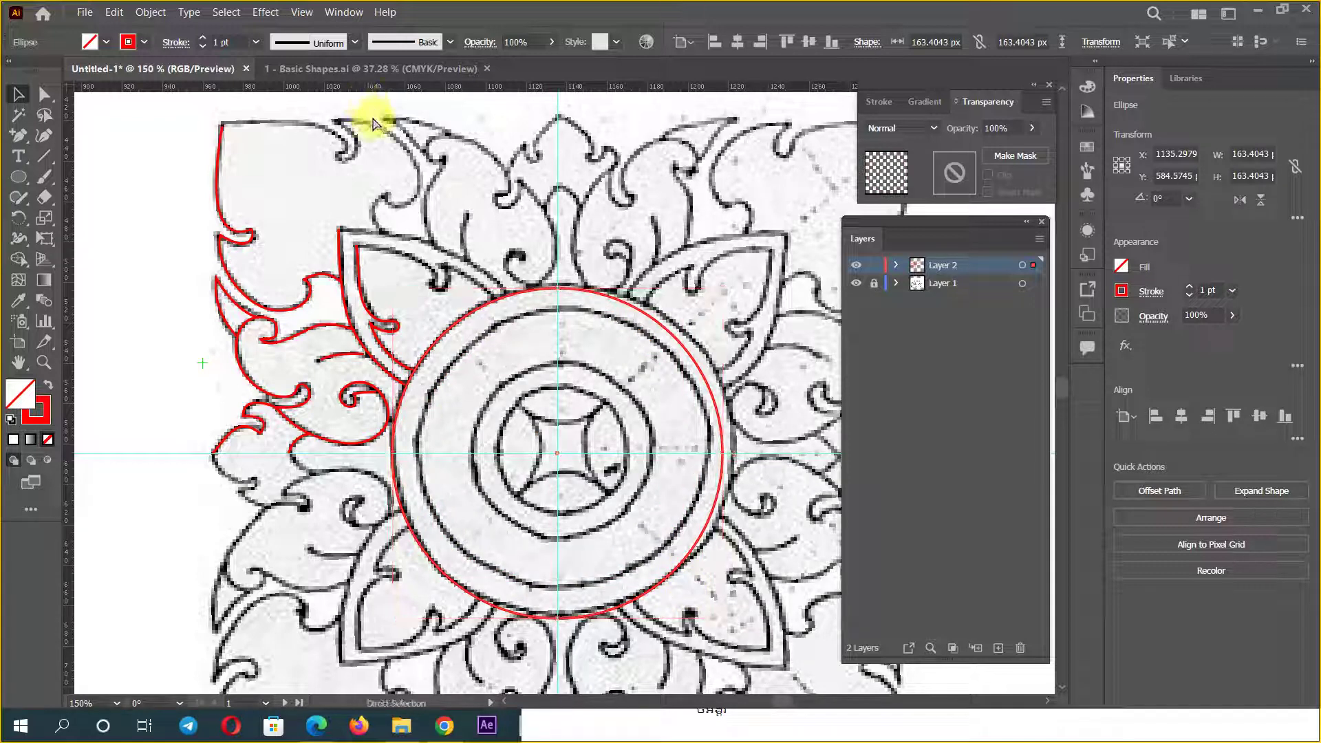
{"action": "key", "text": "ctrl+j"}
{"action": "key", "text": "Return"}
{"action": "key", "text": "v"}
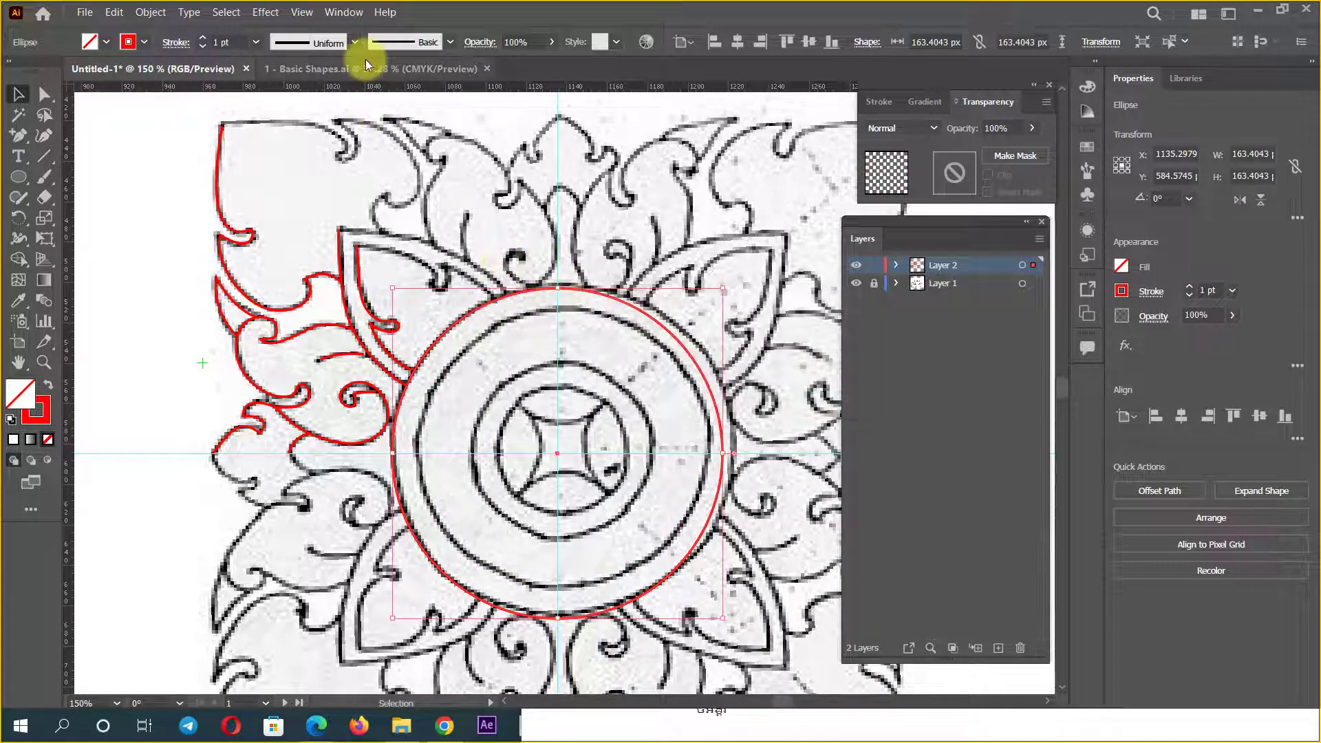
{"action": "left_click", "coordinate": [265, 13]}
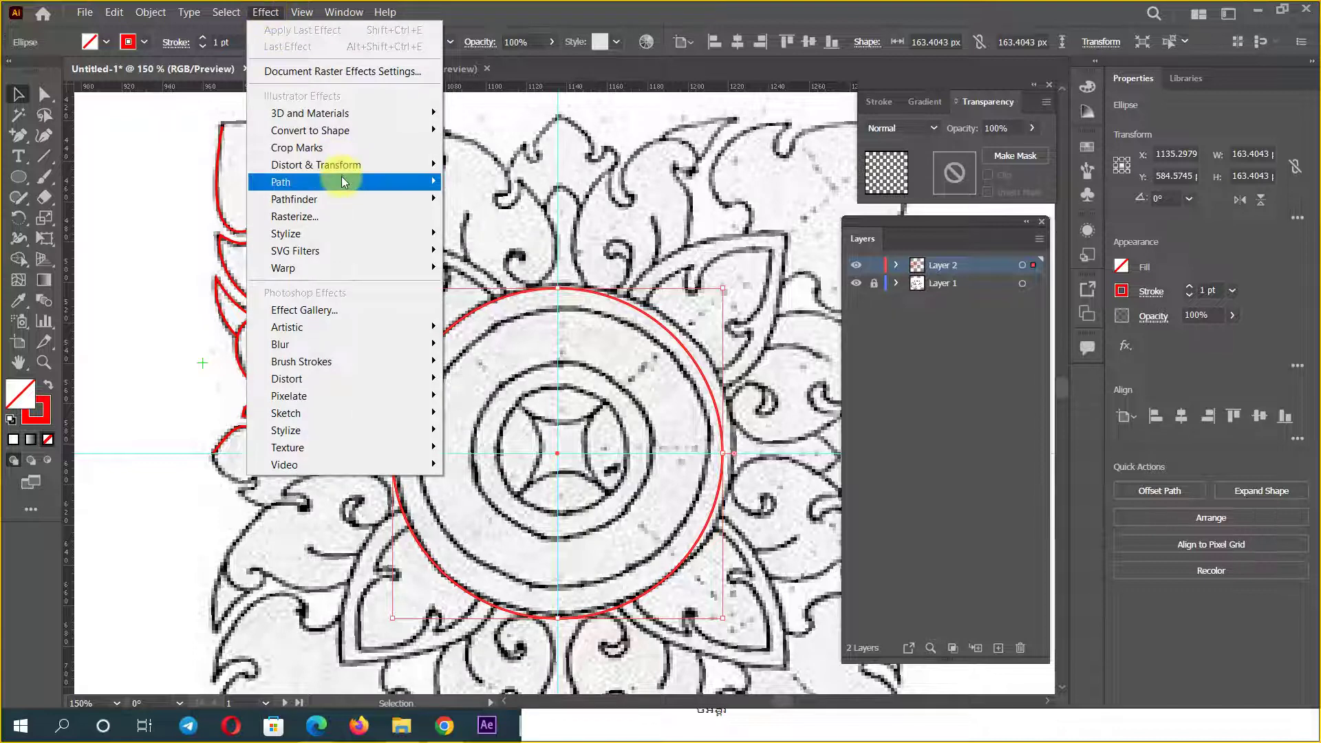
{"action": "mouse_move", "coordinate": [343, 181]}
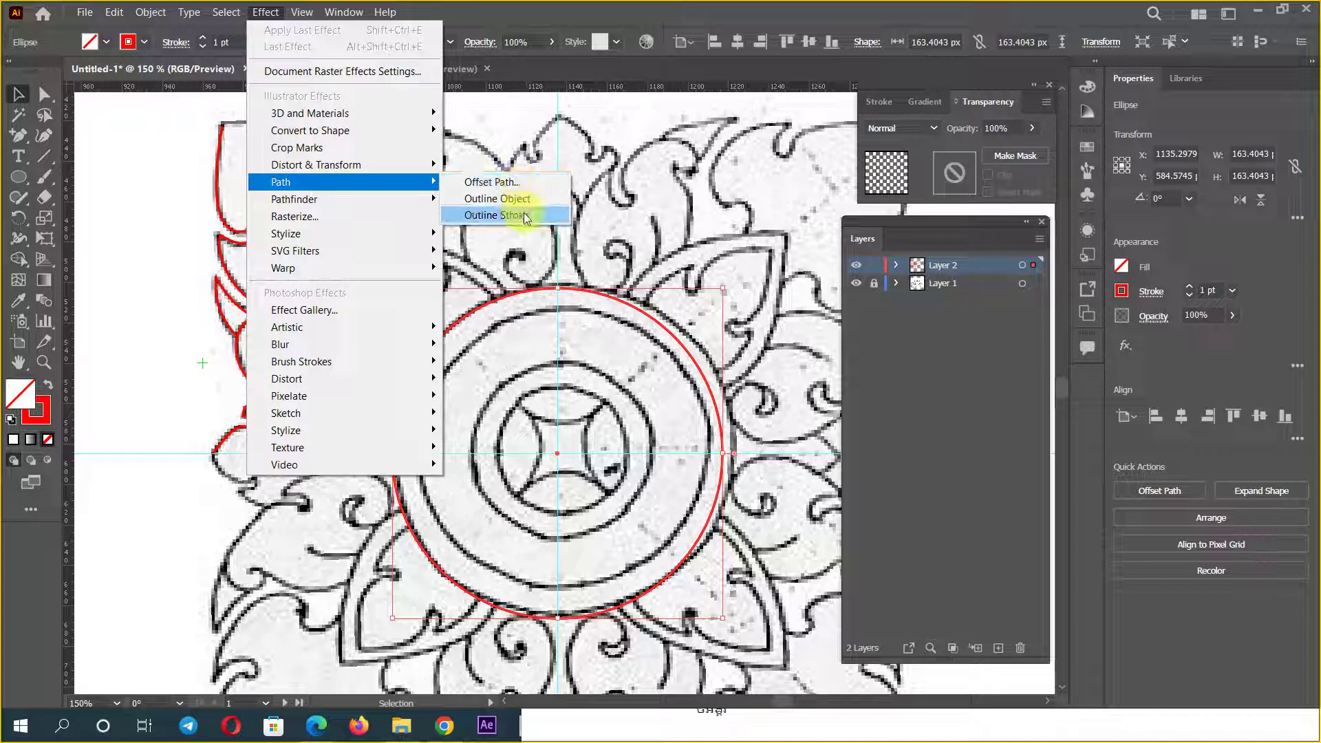
{"action": "left_click", "coordinate": [523, 214]}
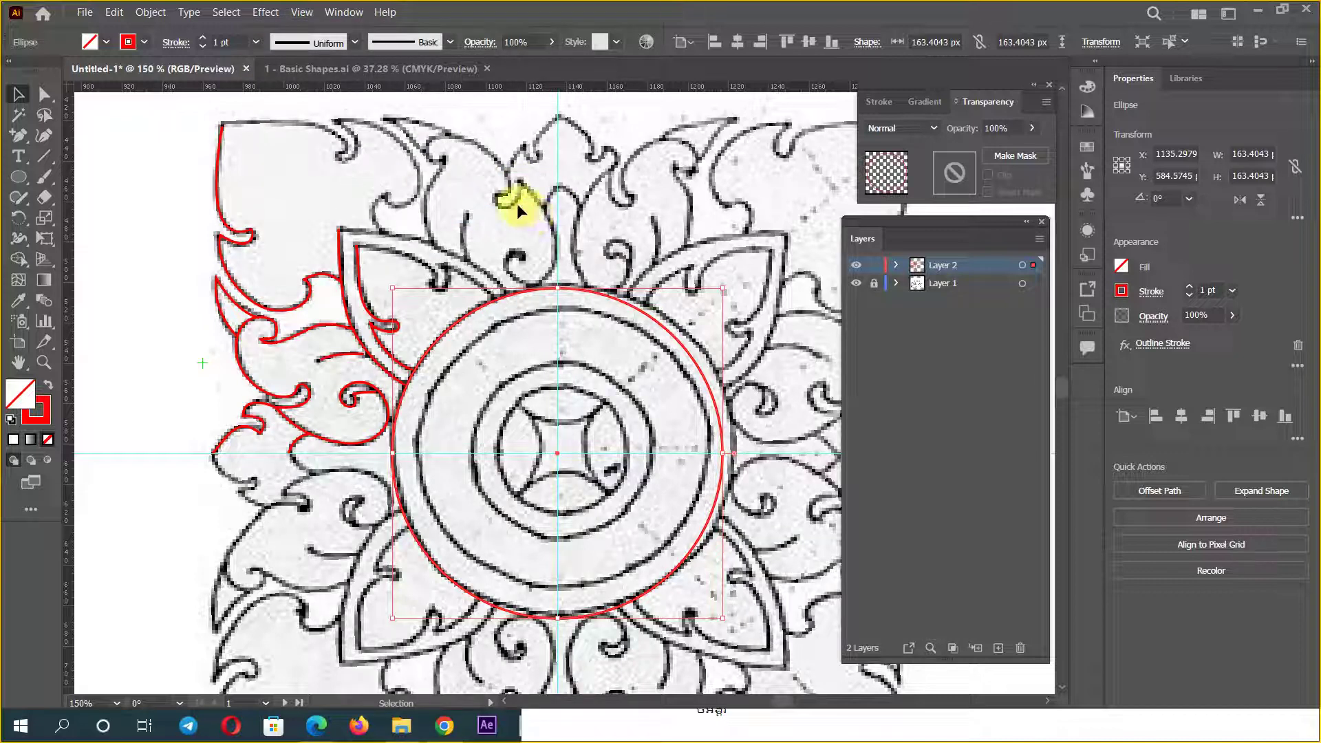
{"action": "key", "text": "ctrl+z"}
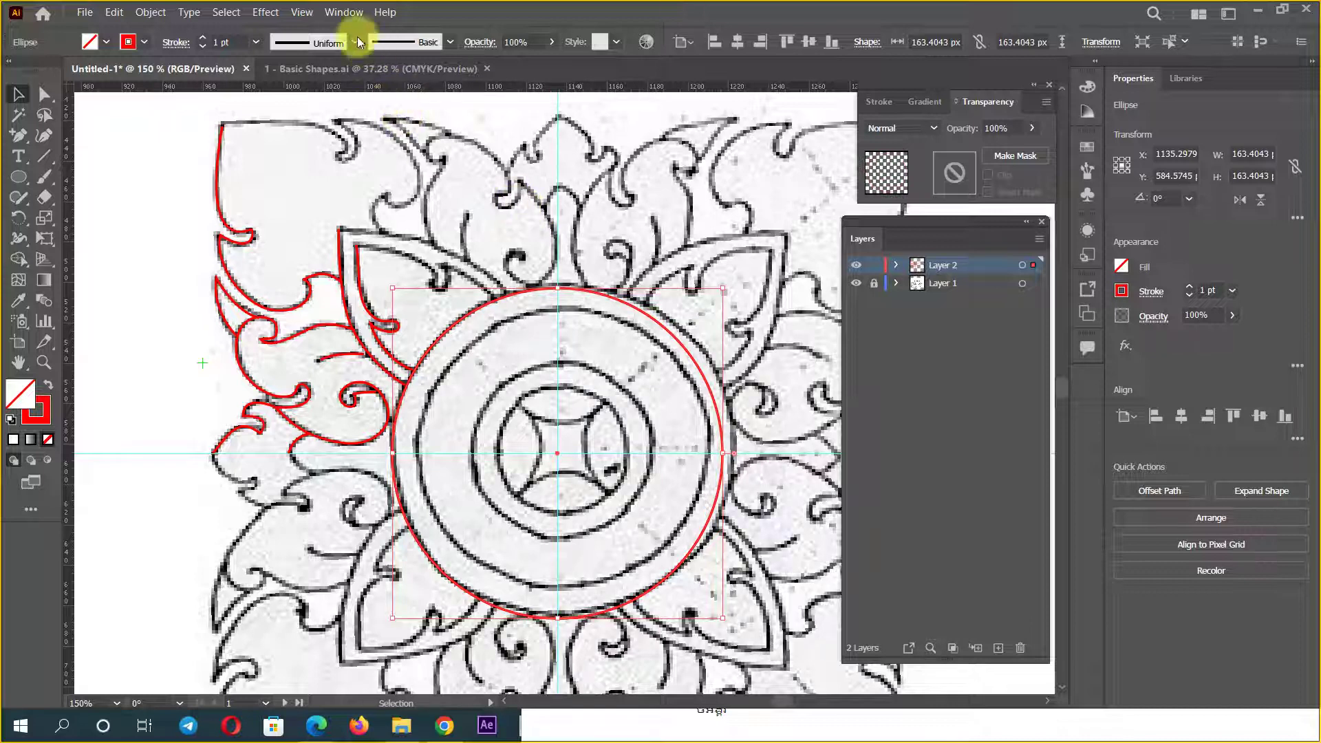
Step: Apply a -10 px Offset Path effect to the red circle
{"action": "left_click", "coordinate": [268, 13]}
{"action": "mouse_move", "coordinate": [309, 182]}
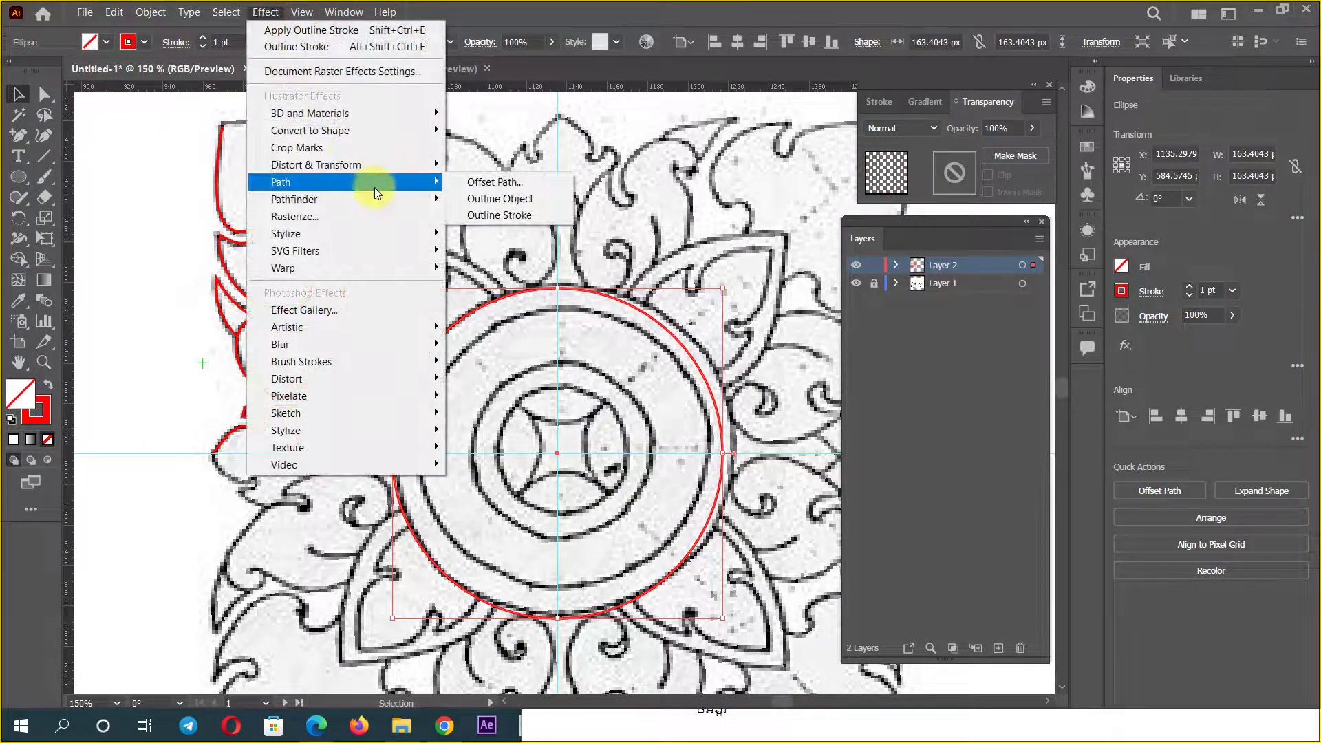
{"action": "left_click", "coordinate": [534, 183]}
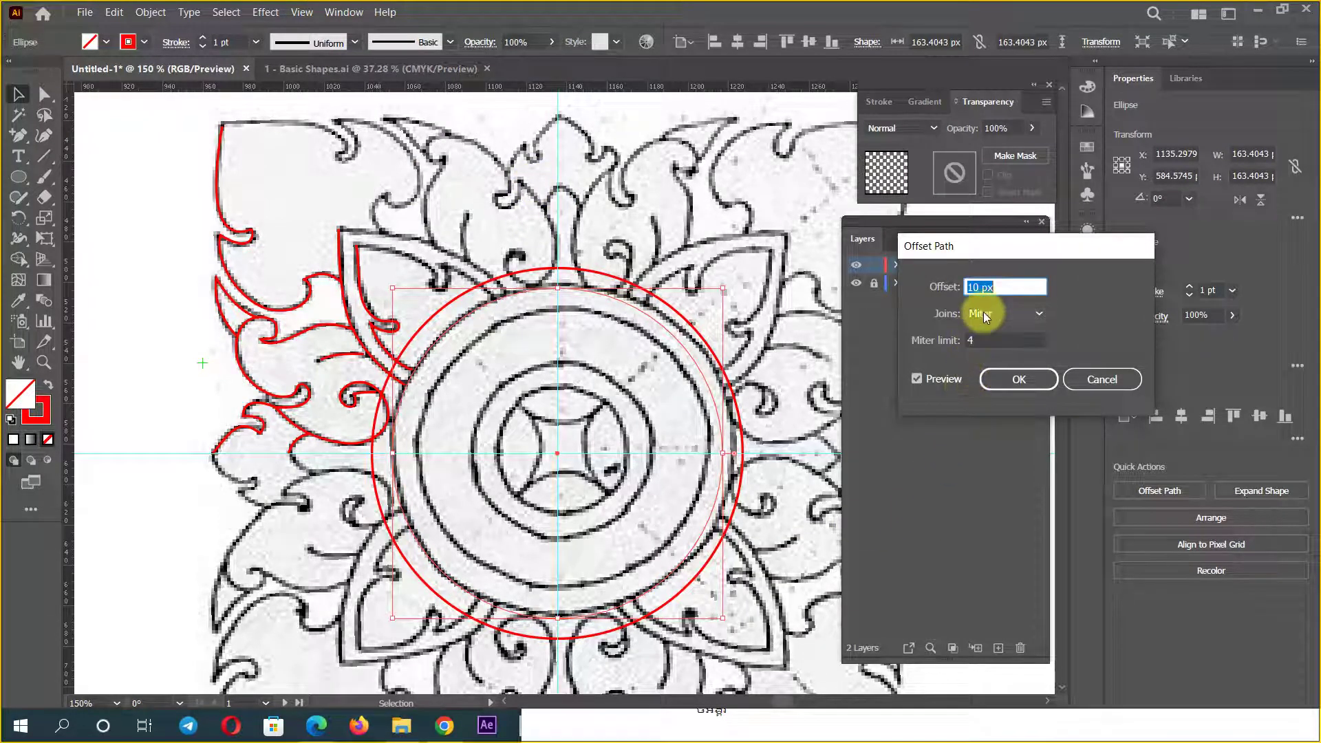
{"action": "left_click", "coordinate": [968, 288]}
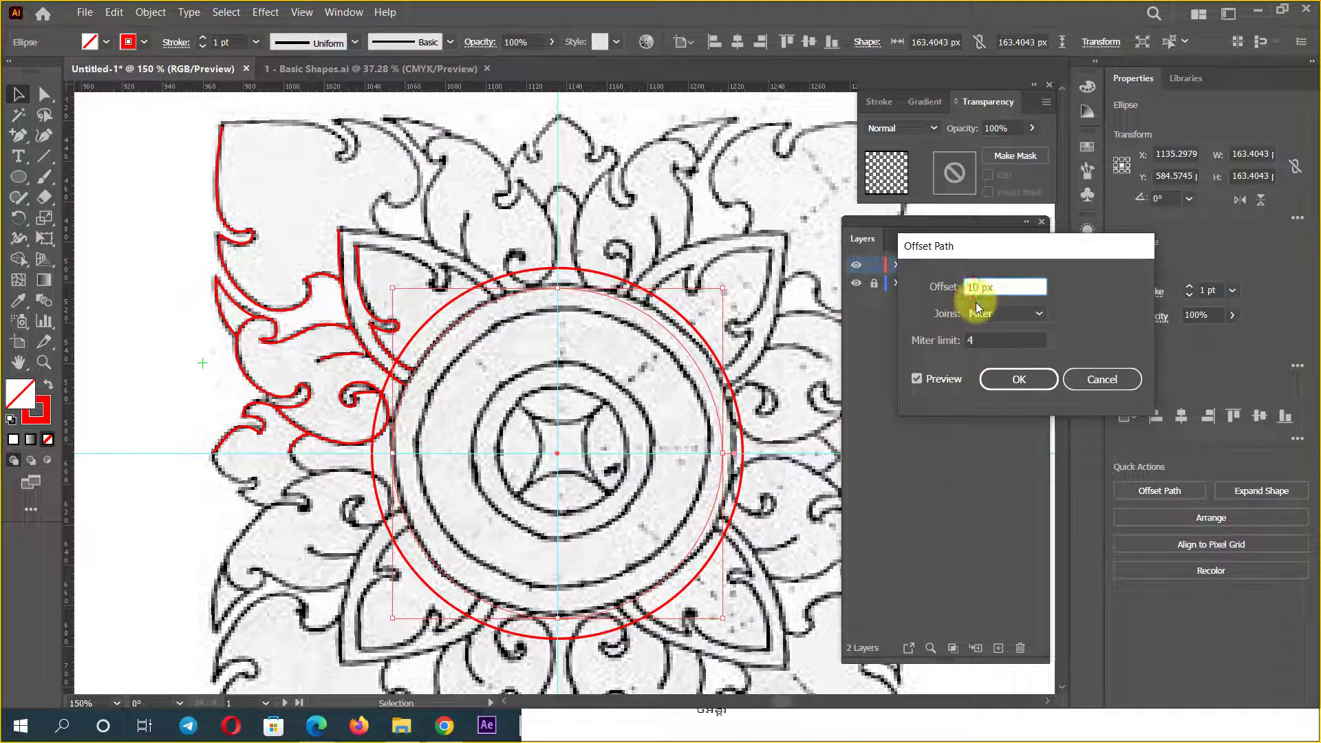
{"action": "type", "text": "0"}
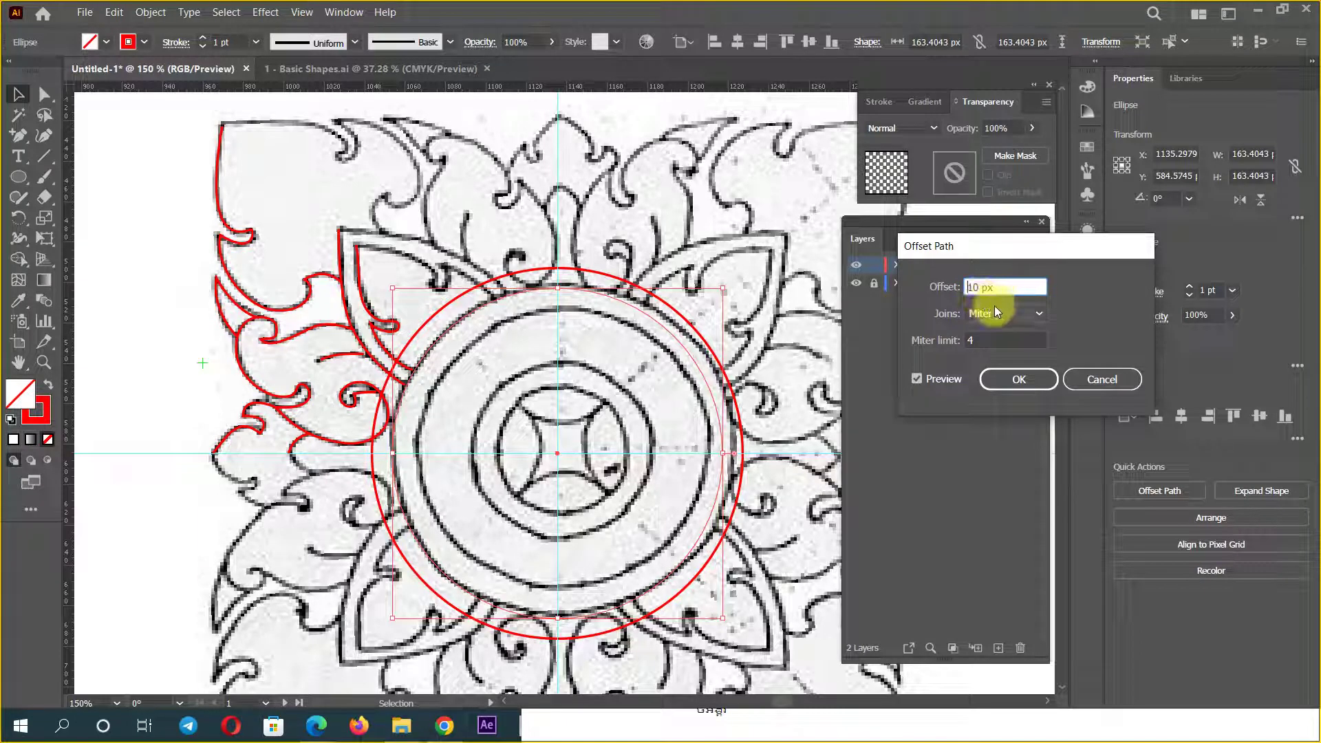
{"action": "left_click", "coordinate": [1013, 338]}
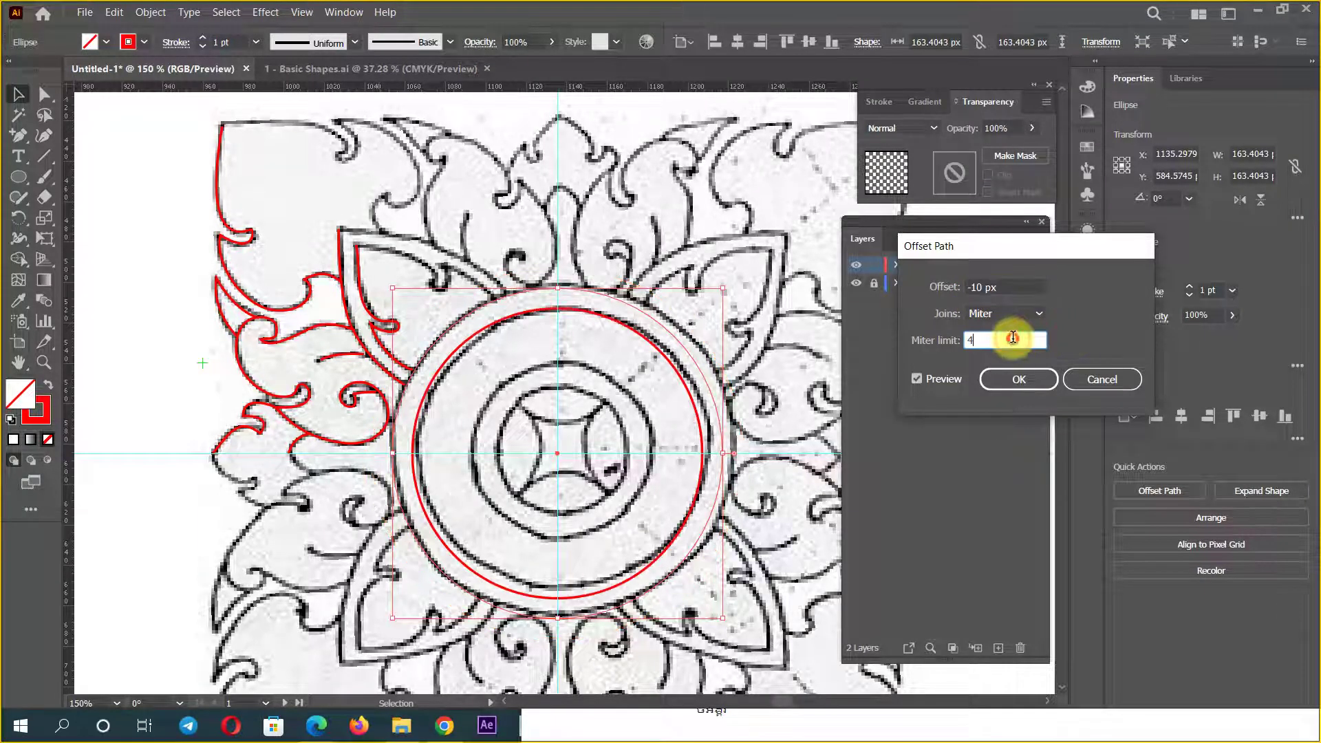
{"action": "left_click", "coordinate": [1026, 380]}
{"action": "left_click", "coordinate": [776, 388]}
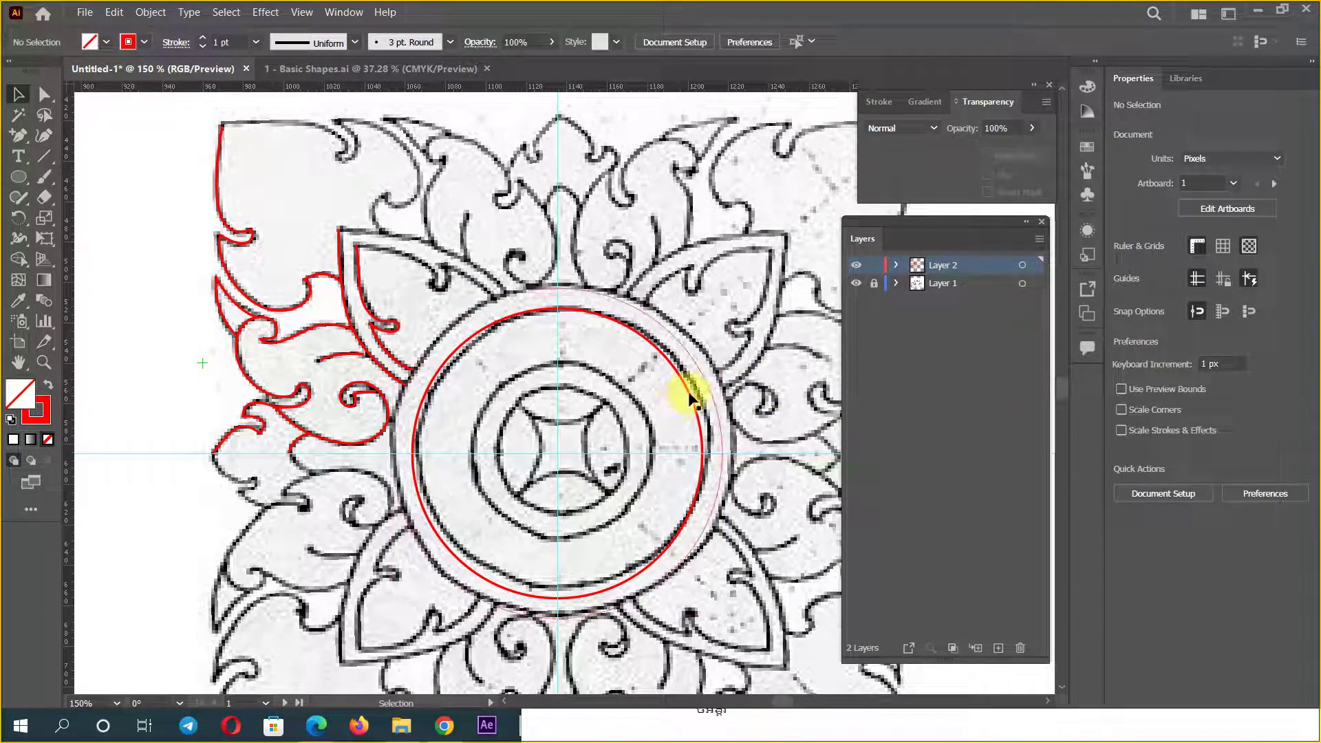
Step: Group the red circle
{"action": "left_click", "coordinate": [690, 397]}
{"action": "right_click", "coordinate": [688, 394]}
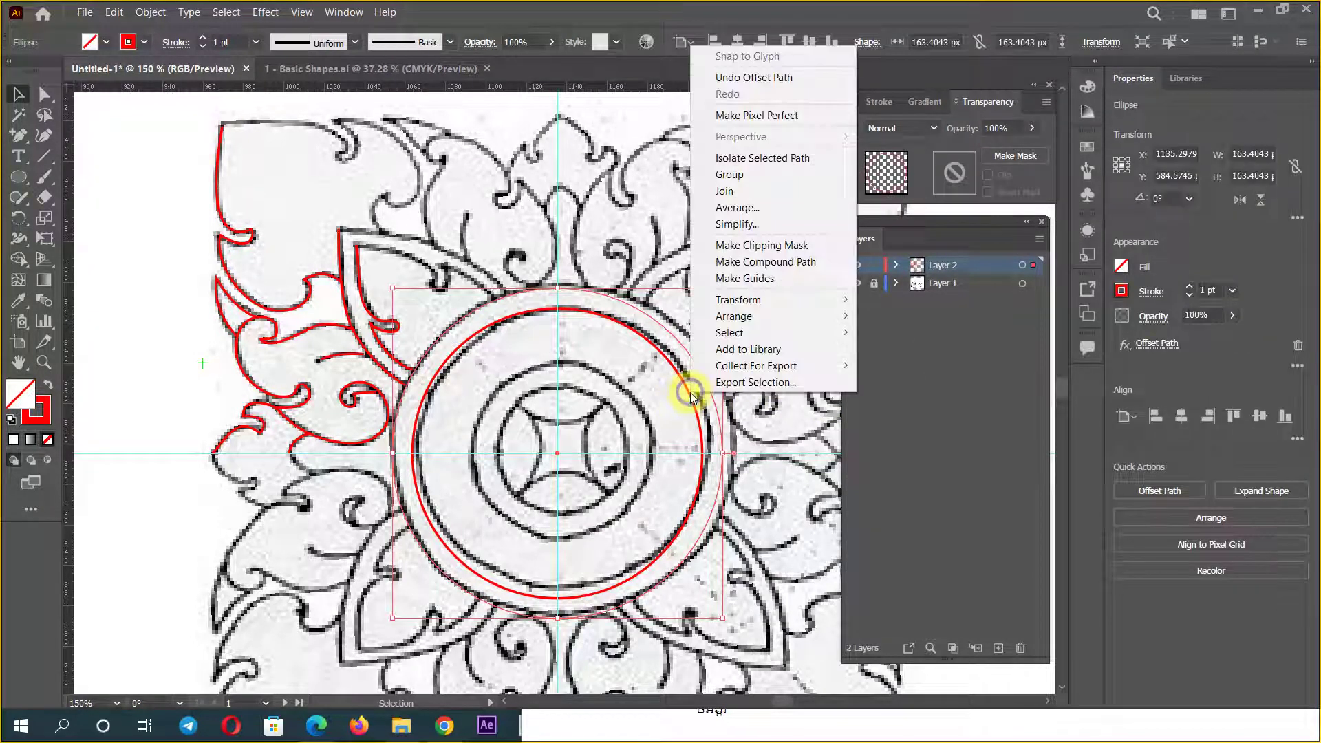
{"action": "left_click", "coordinate": [733, 176]}
{"action": "left_click", "coordinate": [594, 278]}
Step: Alt-drag scaled copies of the circle onto the inner rings (about 90 px and 63 px), then zoom to check
{"action": "left_click", "coordinate": [615, 318]}
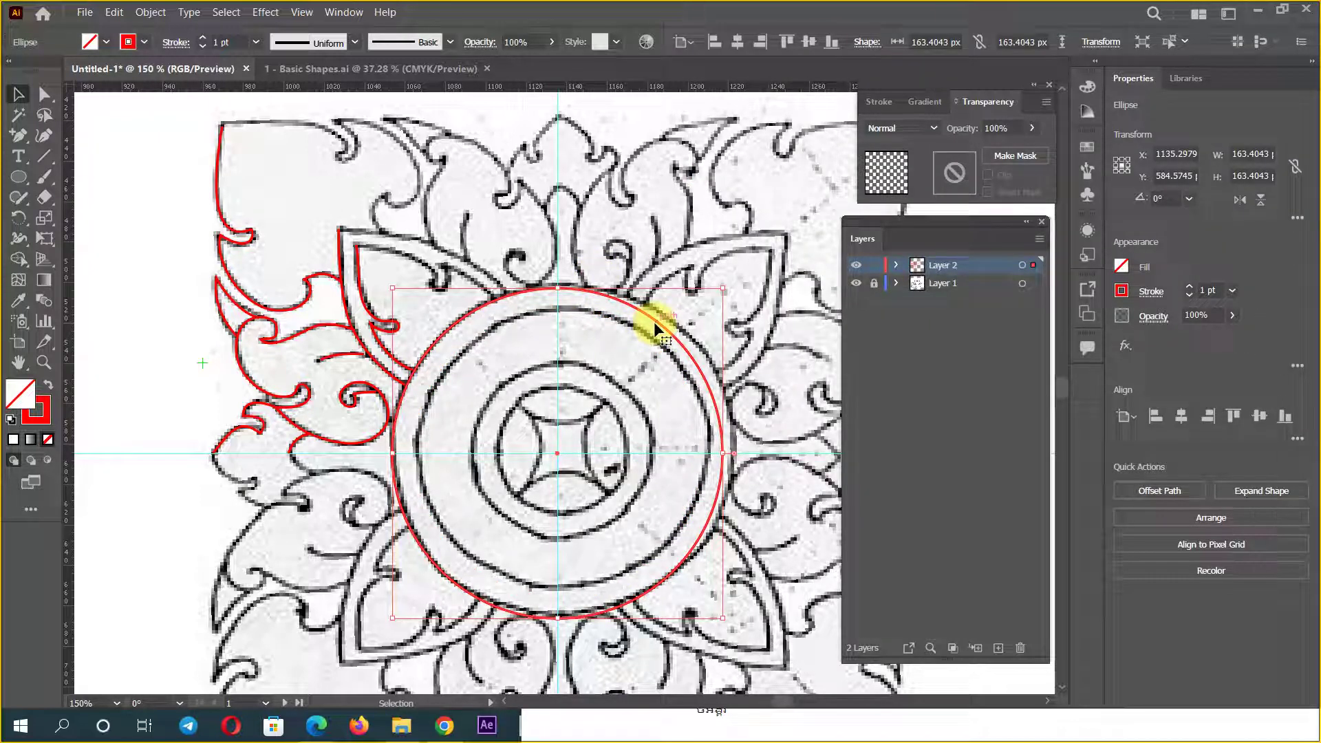
{"action": "mouse_move", "coordinate": [654, 320]}
{"action": "left_mouse_down"}
{"action": "mouse_move", "coordinate": [649, 349]}
{"action": "mouse_move", "coordinate": [672, 320]}
{"action": "left_mouse_up"}
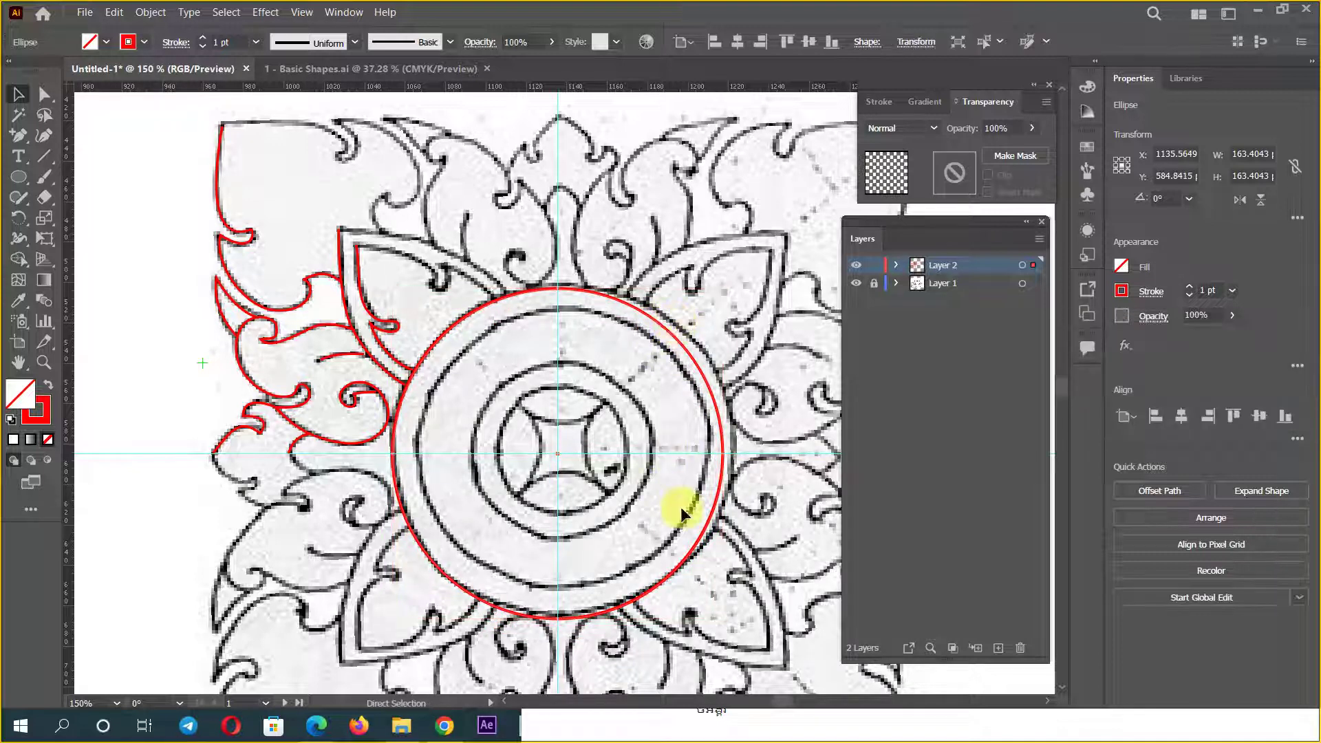
{"action": "left_click_drag", "start_coordinate": [722, 618], "coordinate": [709, 594]}
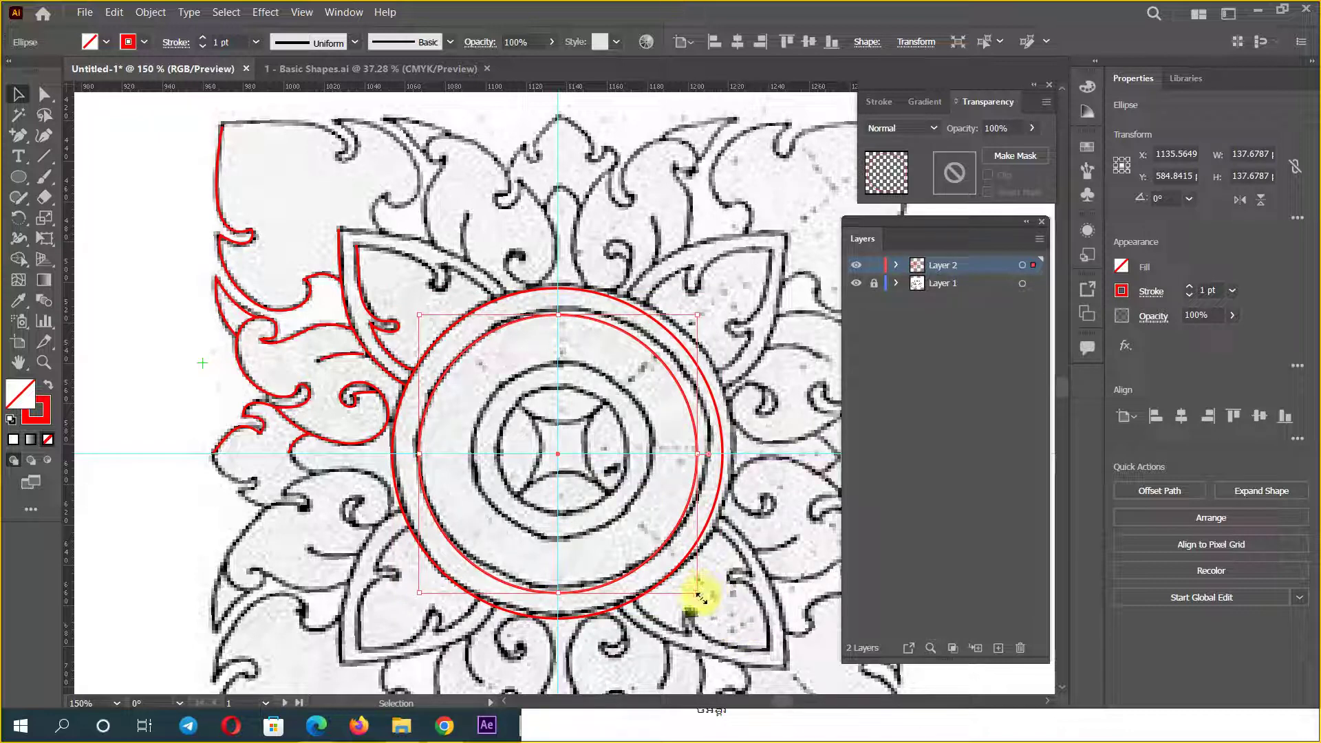
{"action": "mouse_move", "coordinate": [684, 541]}
{"action": "left_mouse_down"}
{"action": "mouse_move", "coordinate": [695, 579]}
{"action": "mouse_move", "coordinate": [622, 516]}
{"action": "left_mouse_up"}
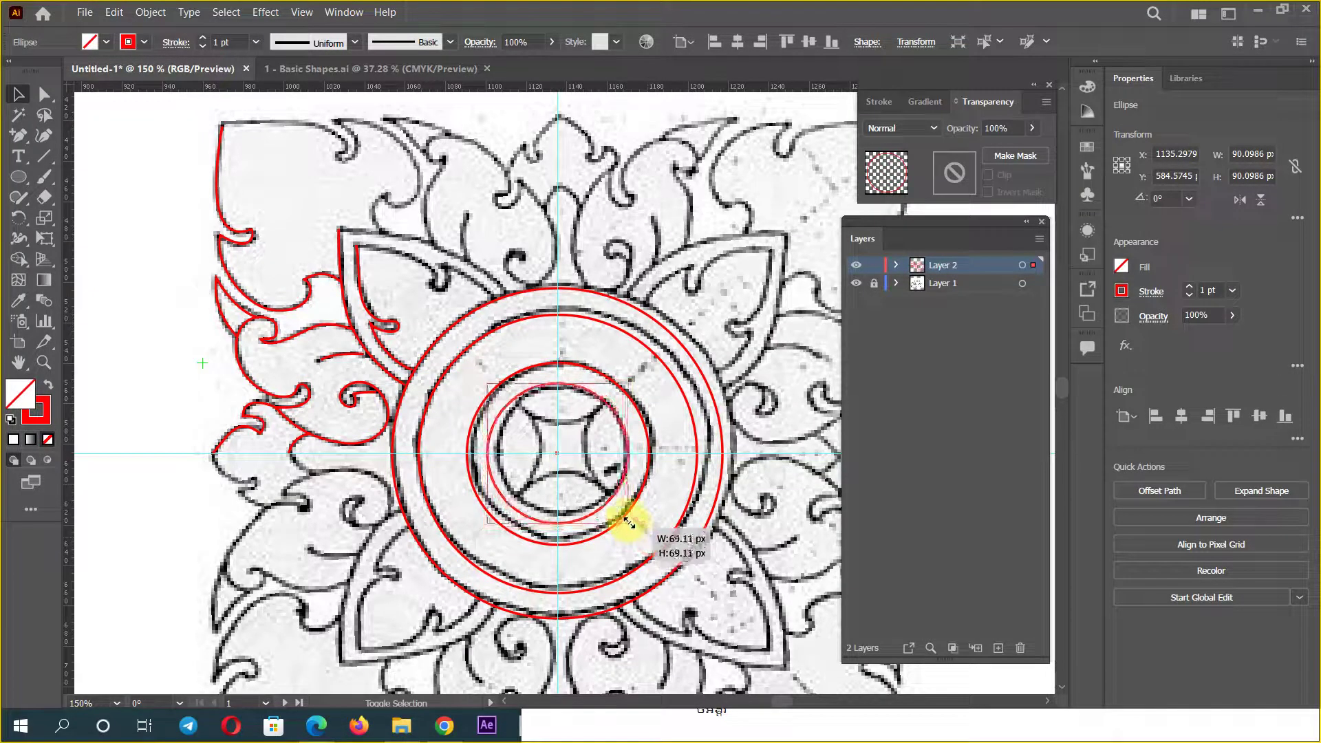
{"action": "scroll", "coordinate": [591, 450], "scroll_direction": "up", "scroll_amount": 2}
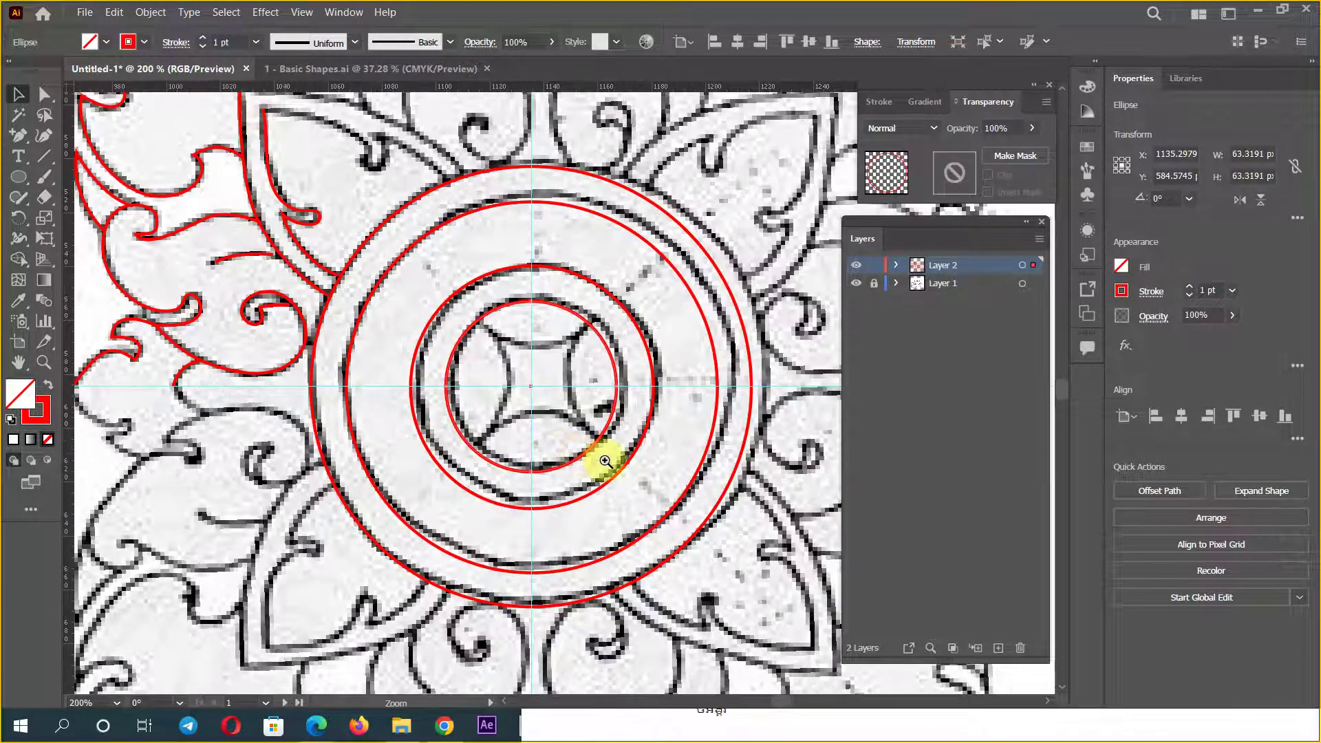
{"action": "scroll", "coordinate": [578, 441], "scroll_direction": "up", "scroll_amount": 3}
{"action": "scroll", "coordinate": [530, 468], "scroll_direction": "up", "scroll_amount": 3}
{"action": "scroll", "coordinate": [547, 454], "scroll_direction": "down", "scroll_amount": 1}
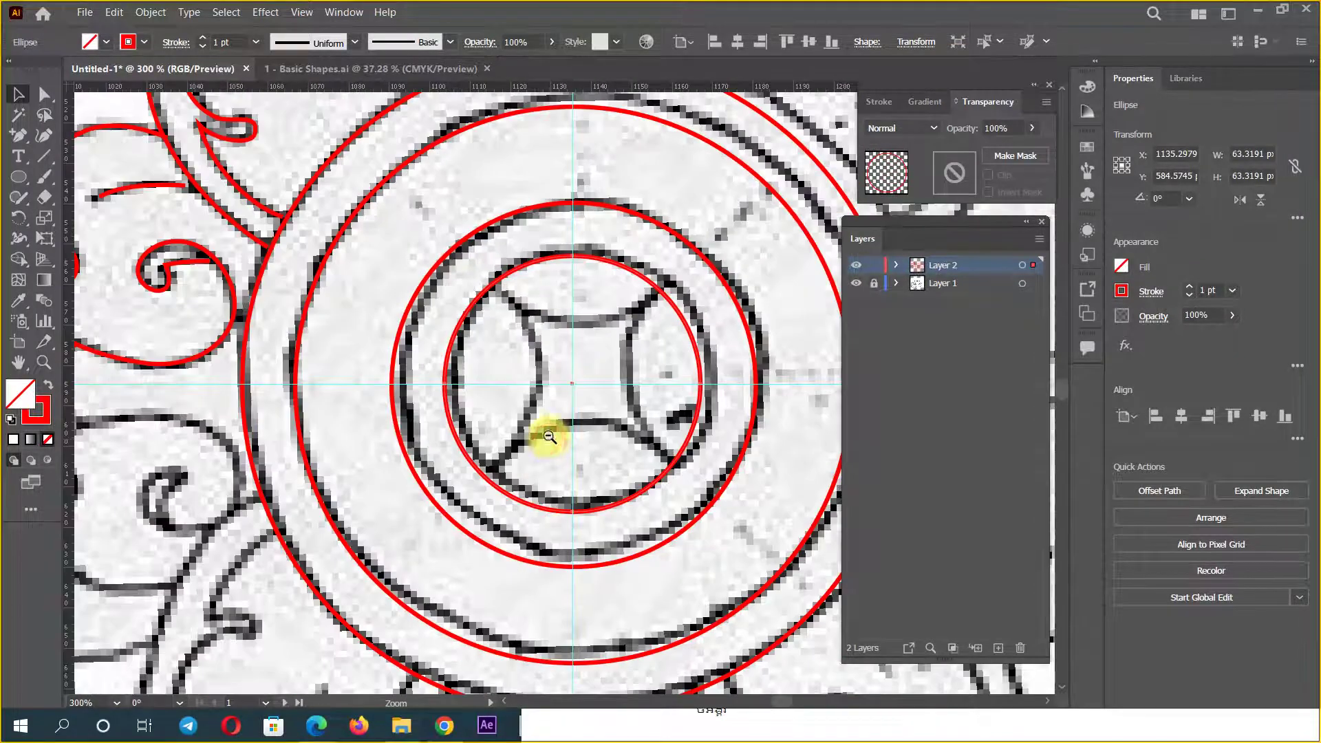
{"action": "scroll", "coordinate": [536, 427], "scroll_direction": "down", "scroll_amount": 1}
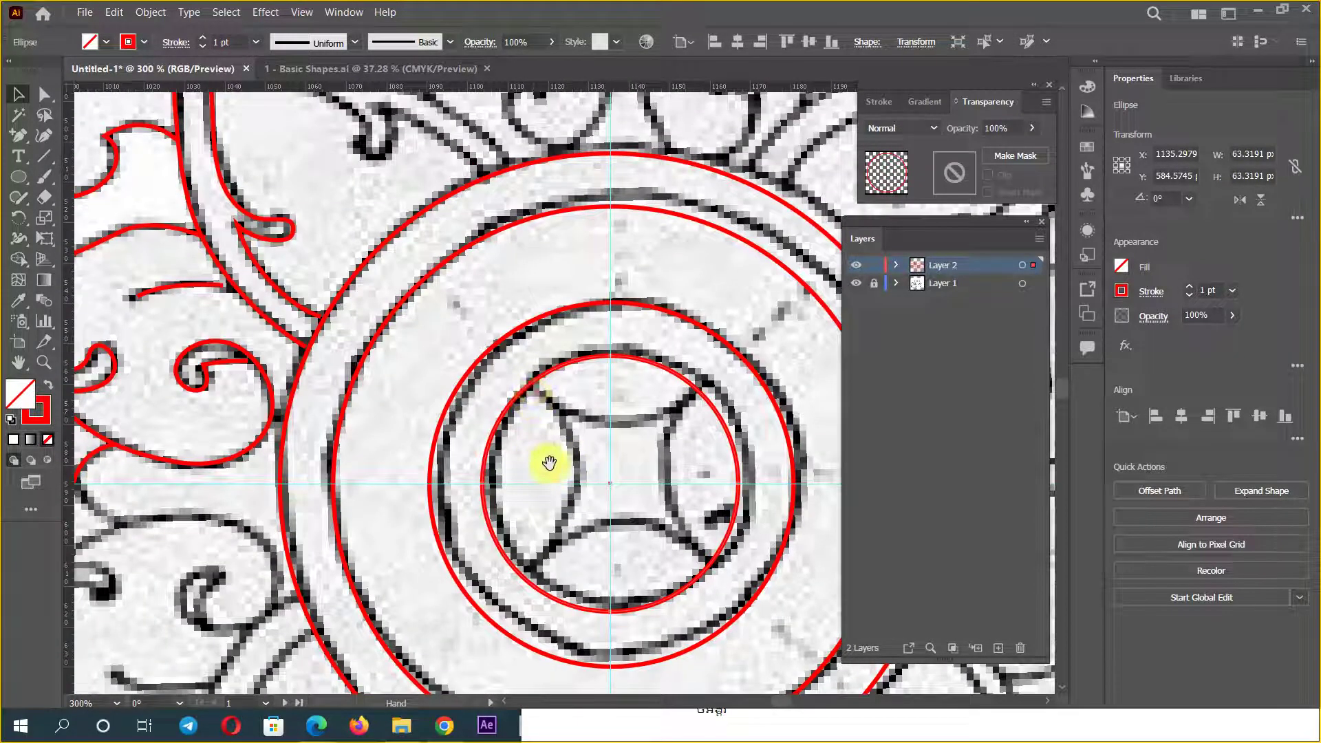
{"action": "scroll", "coordinate": [550, 465], "scroll_direction": "down", "scroll_amount": 1}
{"action": "scroll", "coordinate": [558, 457], "scroll_direction": "down", "scroll_amount": 1}
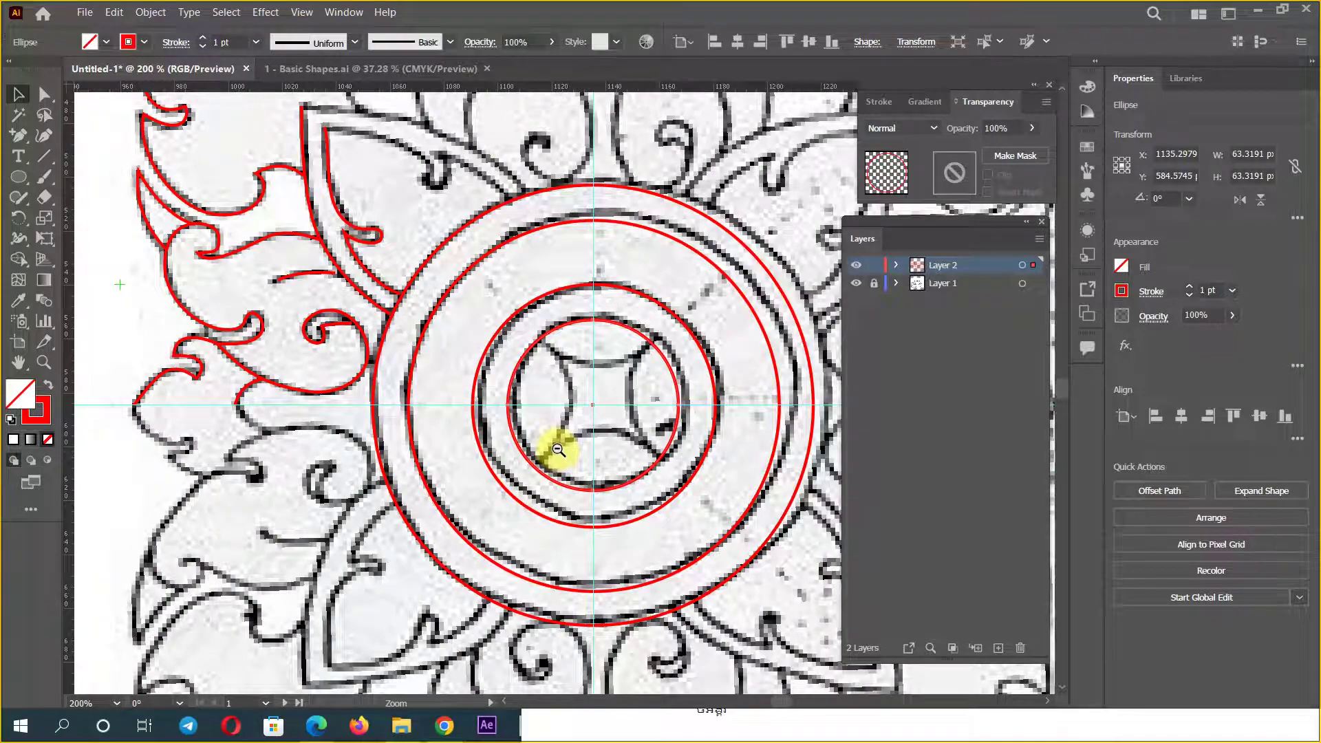
{"action": "scroll", "coordinate": [558, 450], "scroll_direction": "down", "scroll_amount": 1}
{"action": "scroll", "coordinate": [553, 422], "scroll_direction": "down", "scroll_amount": 1}
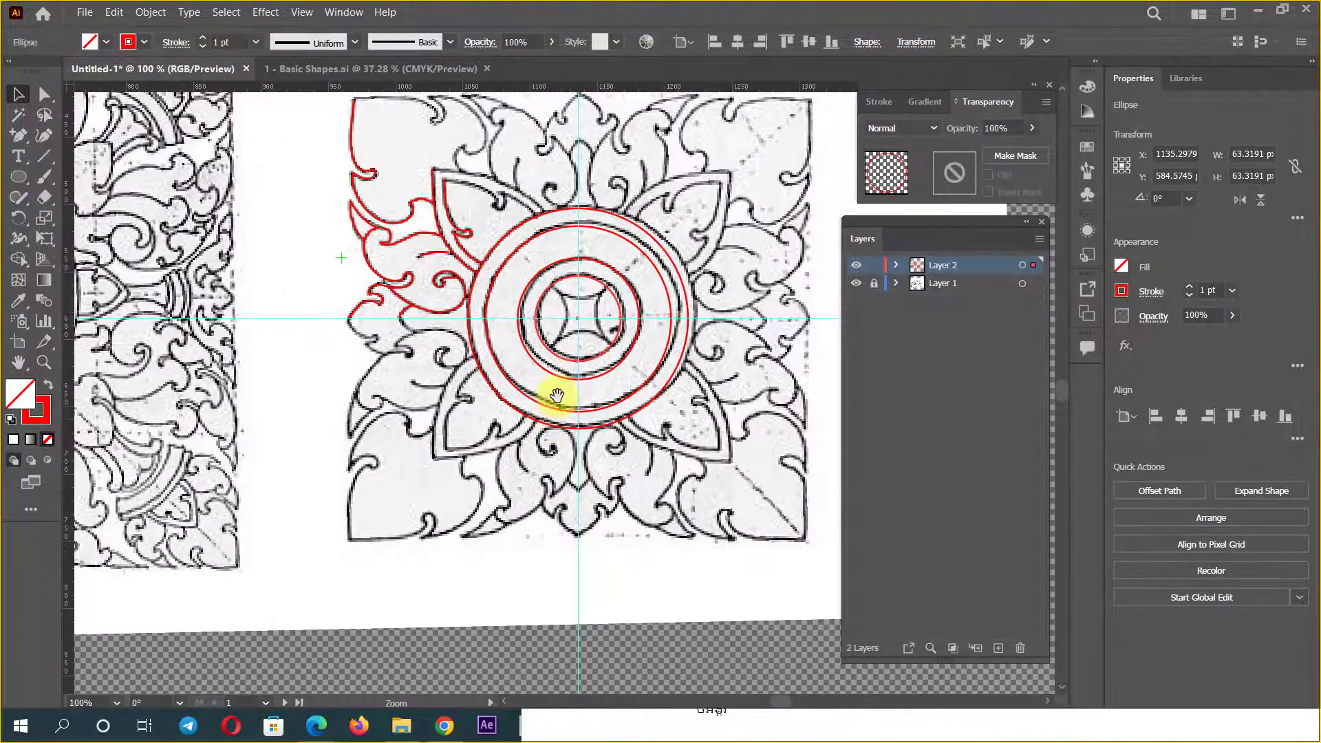
Step: Zoom into the centre and draw an ellipse circle over the left lens petal
{"action": "scroll", "coordinate": [557, 396], "scroll_direction": "up", "scroll_amount": 1}
{"action": "scroll", "coordinate": [569, 472], "scroll_direction": "up", "scroll_amount": 1}
{"action": "scroll", "coordinate": [531, 348], "scroll_direction": "up", "scroll_amount": 2}
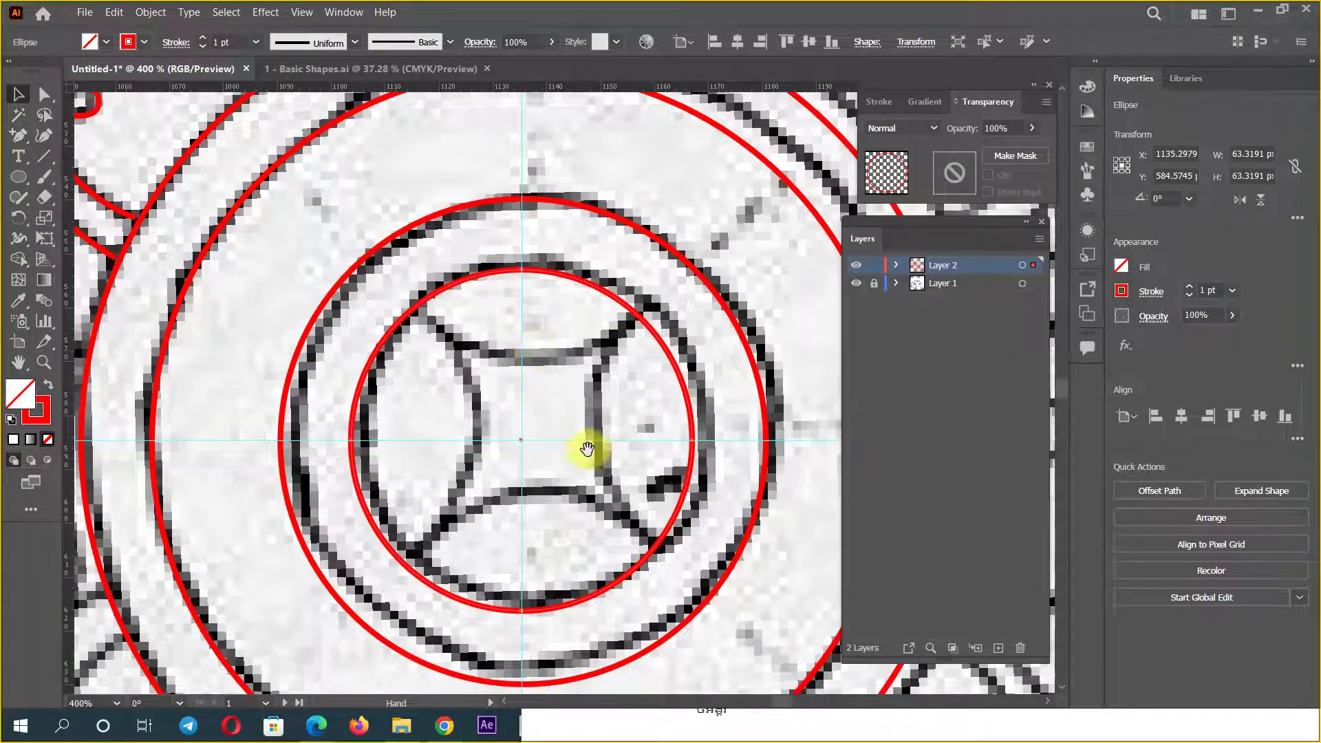
{"action": "left_click_drag", "start_coordinate": [587, 449], "coordinate": [665, 419]}
{"action": "left_click", "coordinate": [19, 176]}
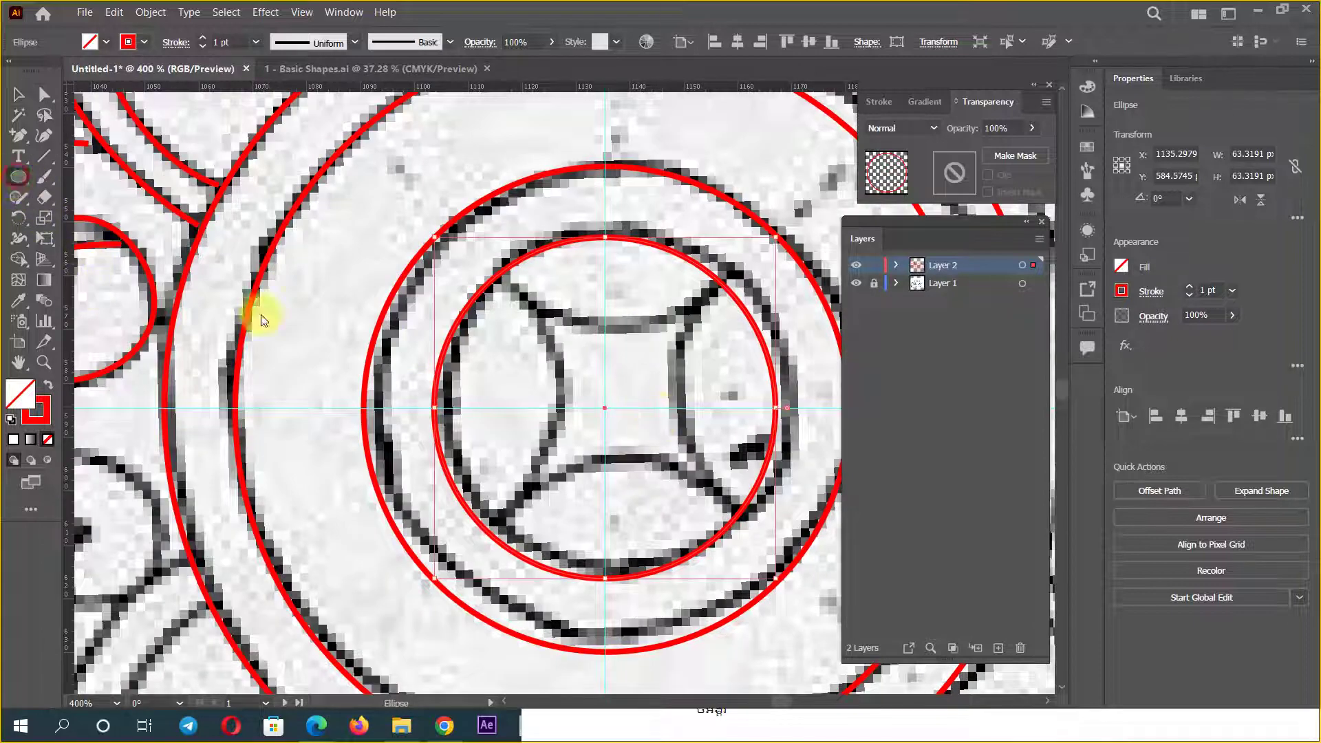
{"action": "mouse_move", "coordinate": [434, 408]}
{"action": "left_mouse_down"}
{"action": "mouse_move", "coordinate": [534, 470]}
{"action": "mouse_move", "coordinate": [434, 408]}
{"action": "left_mouse_up"}
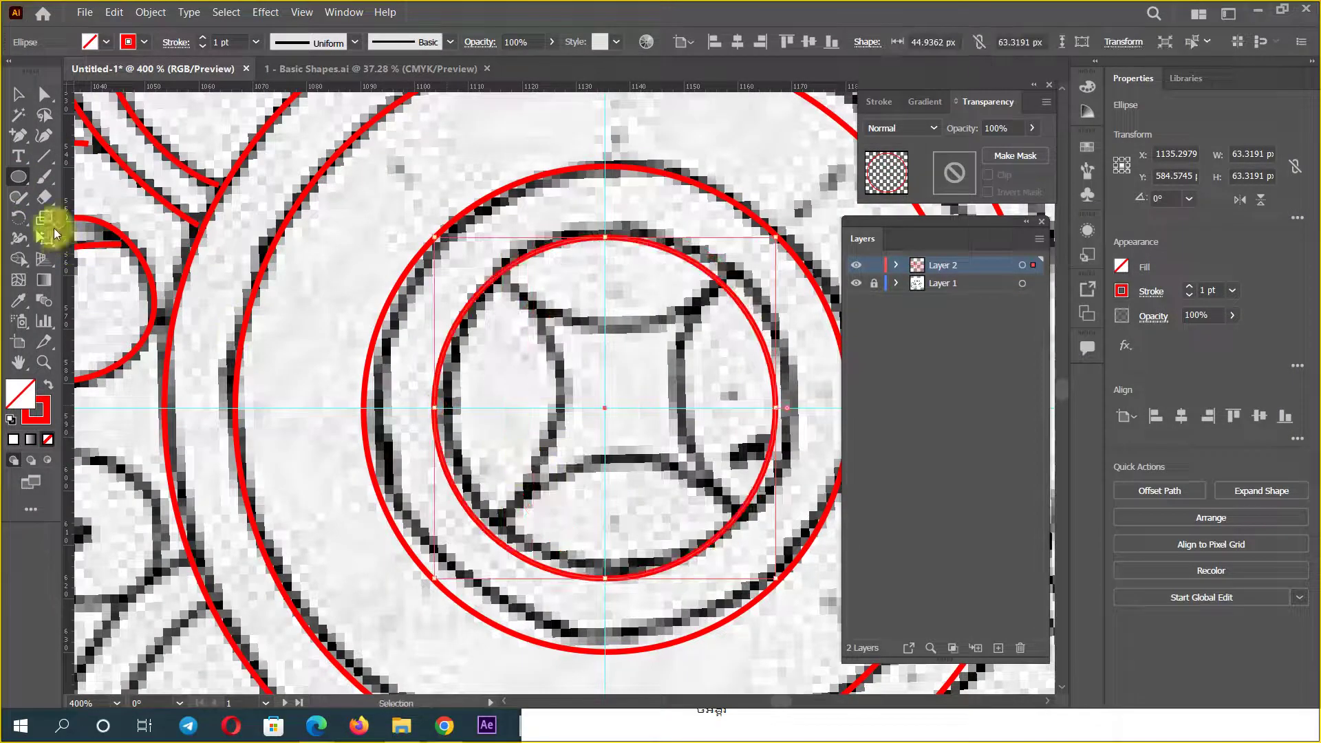
{"action": "left_click", "coordinate": [465, 386]}
{"action": "left_click", "coordinate": [695, 390]}
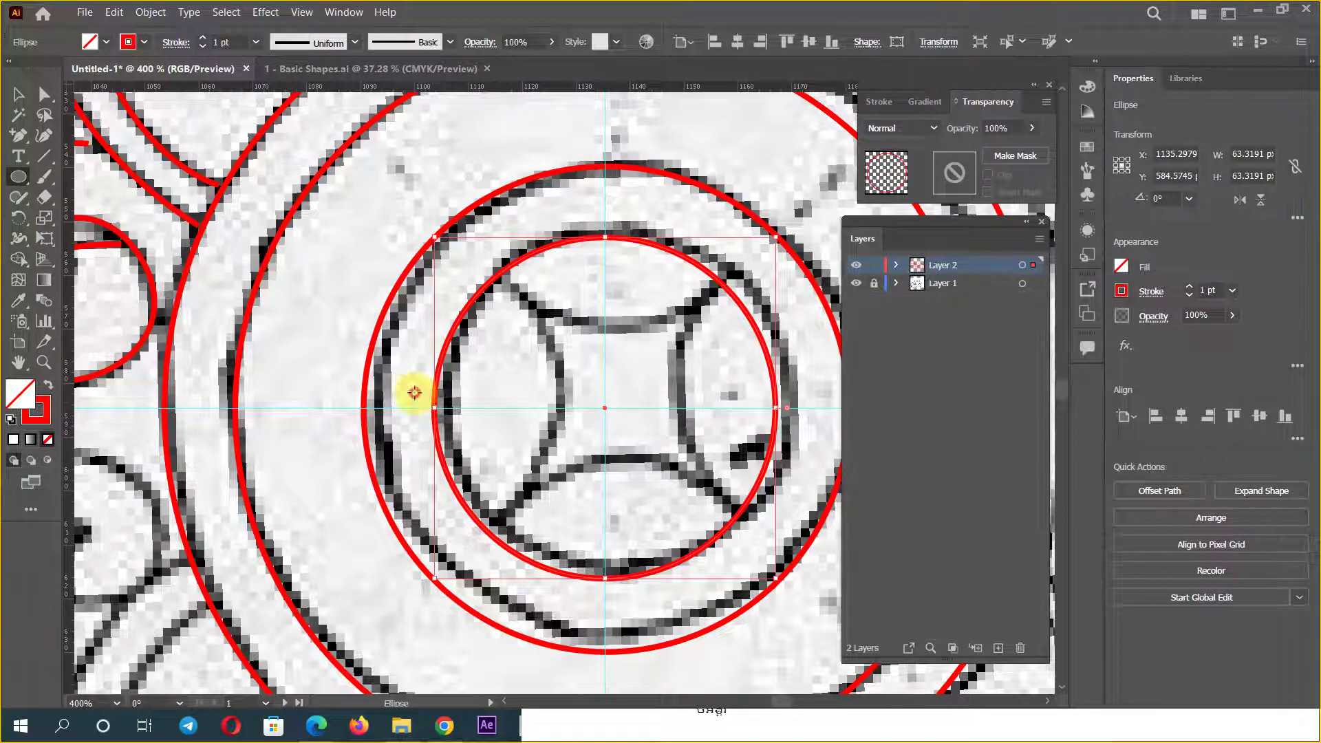
{"action": "left_click_drag", "start_coordinate": [414, 392], "coordinate": [566, 539]}
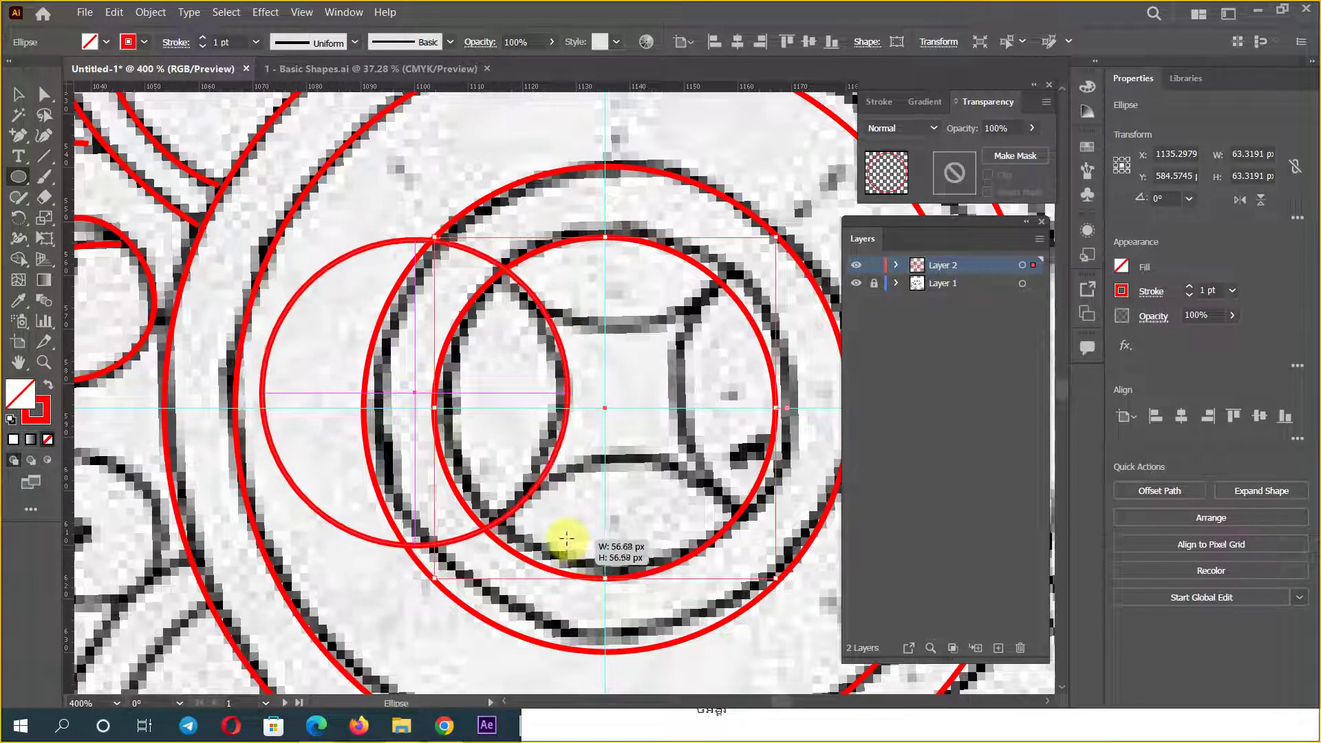
{"action": "left_click_drag", "start_coordinate": [566, 539], "coordinate": [559, 537]}
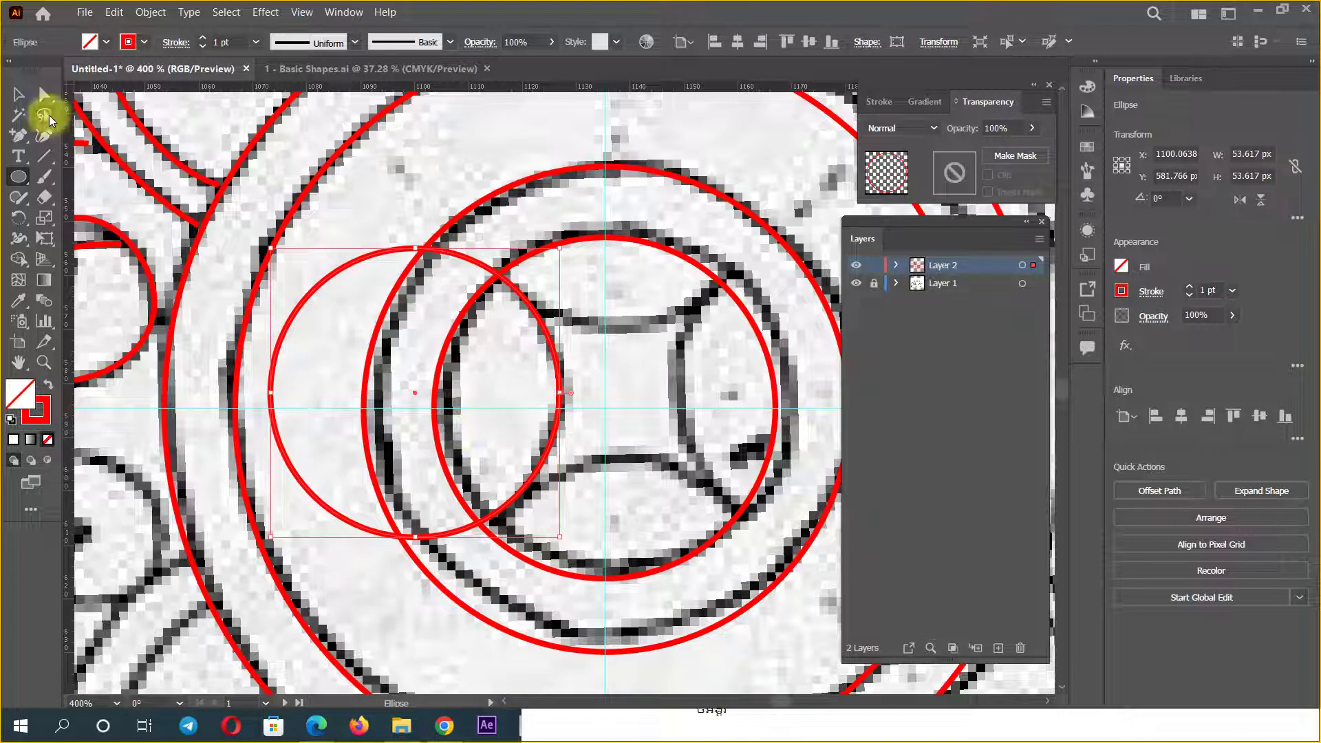
Step: Nudge the 63 px innermost circle slightly to align it with the ring
{"action": "left_click", "coordinate": [18, 95]}
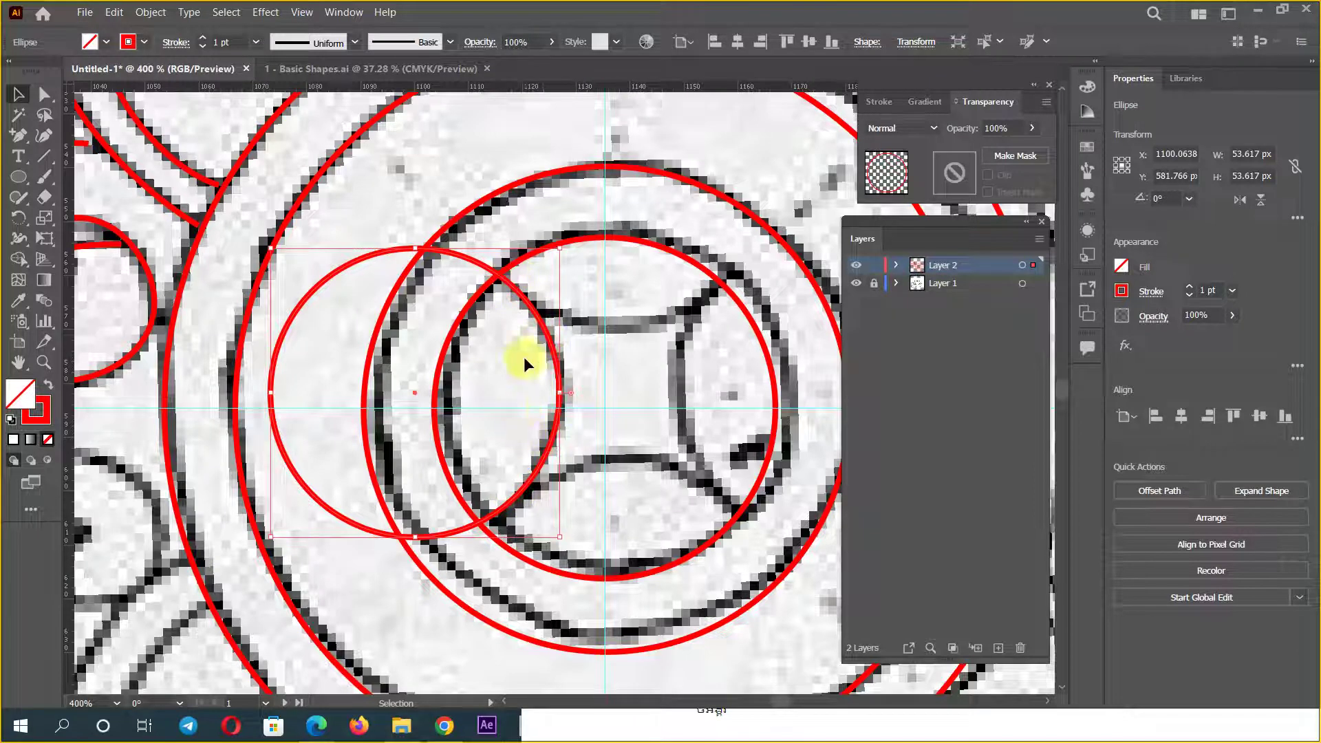
{"action": "left_click", "coordinate": [515, 264]}
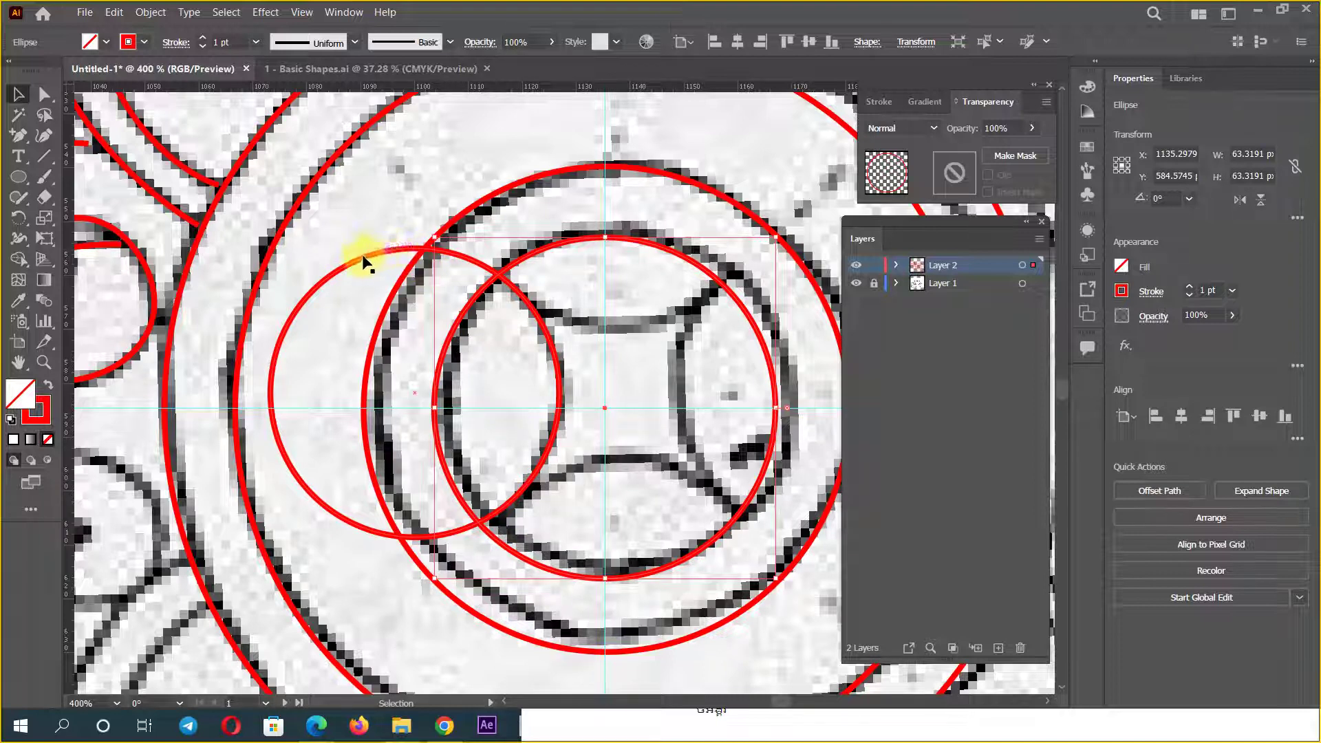
{"action": "left_click_drag", "start_coordinate": [517, 266], "coordinate": [534, 283]}
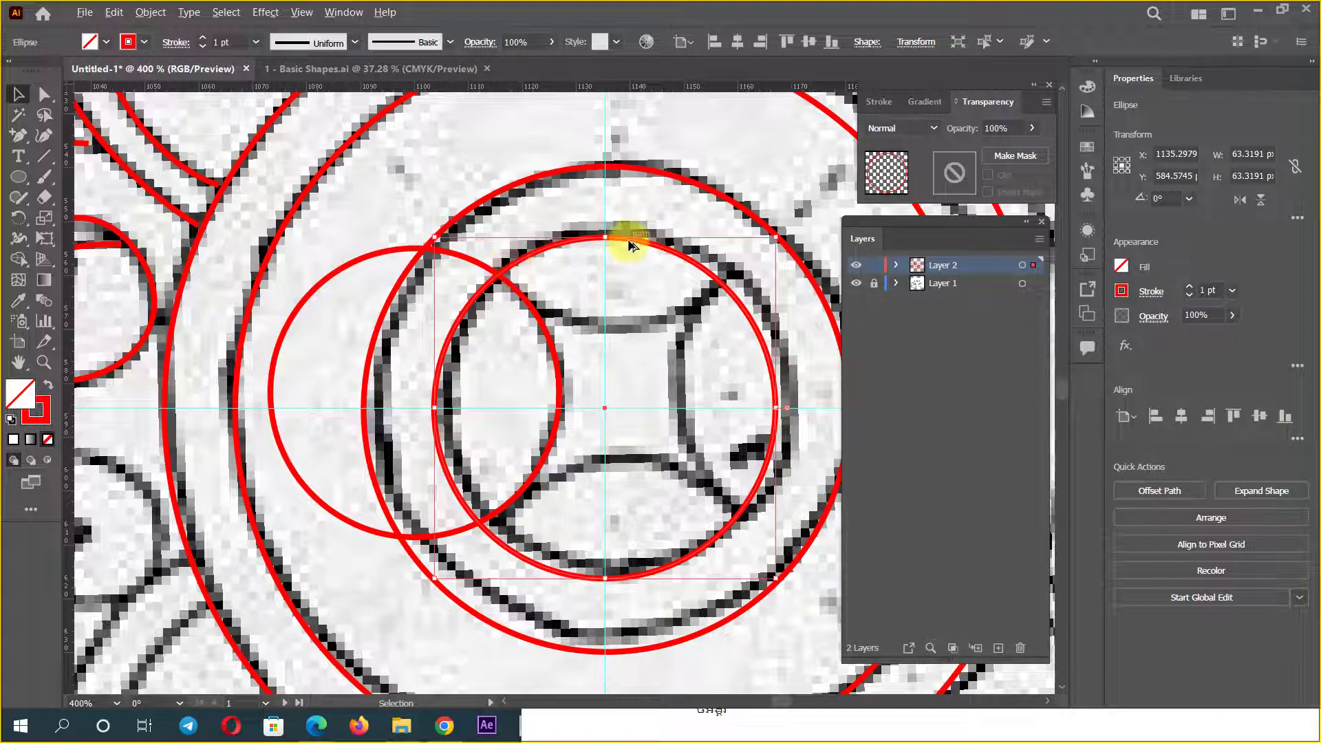
{"action": "left_click_drag", "start_coordinate": [628, 245], "coordinate": [636, 246]}
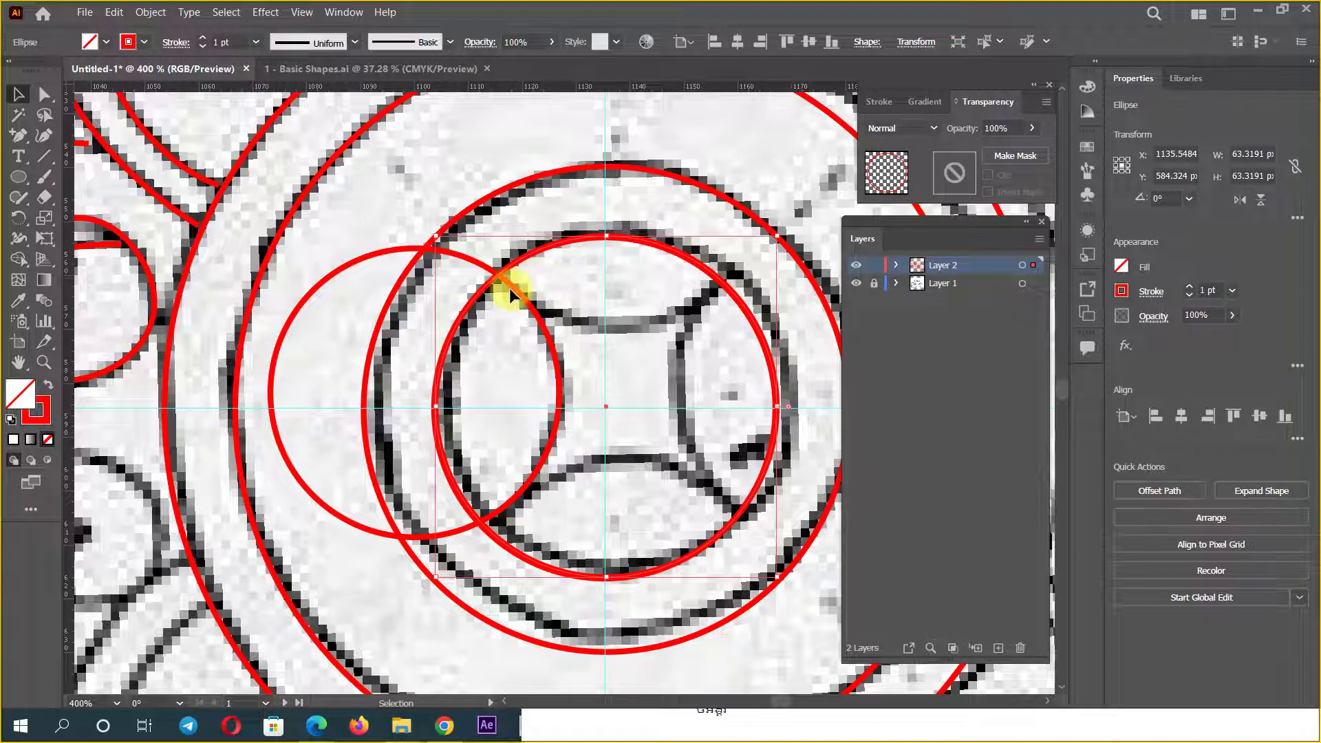
Step: Fill the innermost circle red and the overlapping small circle cyan, then select both
{"action": "left_click", "coordinate": [92, 43]}
{"action": "left_click", "coordinate": [60, 69]}
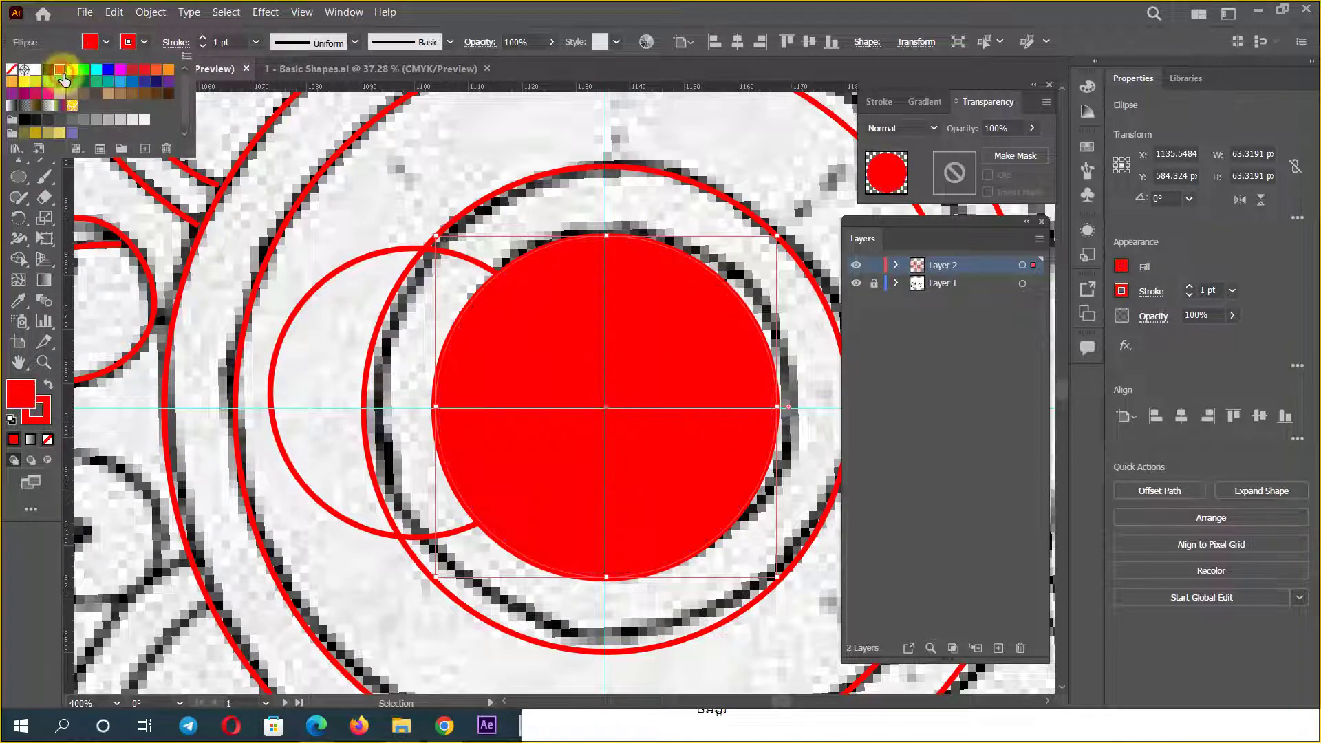
{"action": "left_click", "coordinate": [387, 253]}
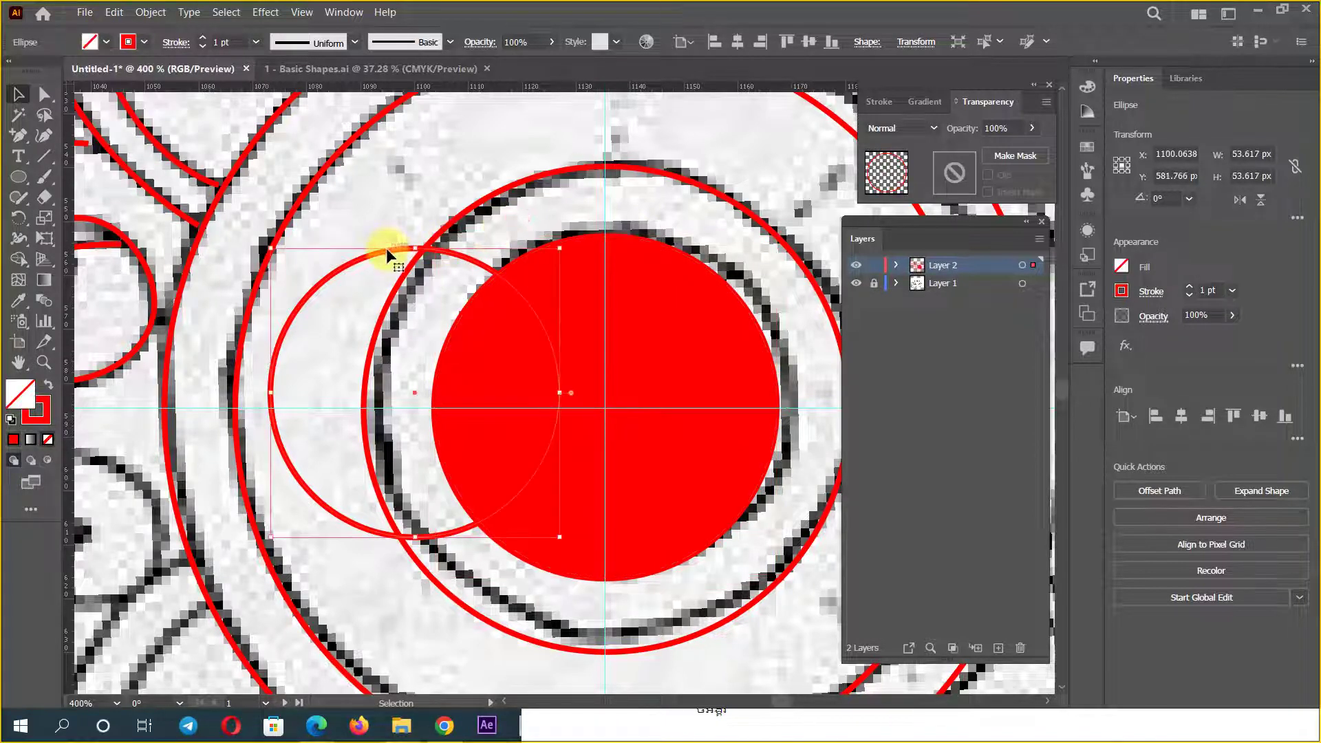
{"action": "left_click", "coordinate": [91, 42]}
{"action": "left_click", "coordinate": [97, 68]}
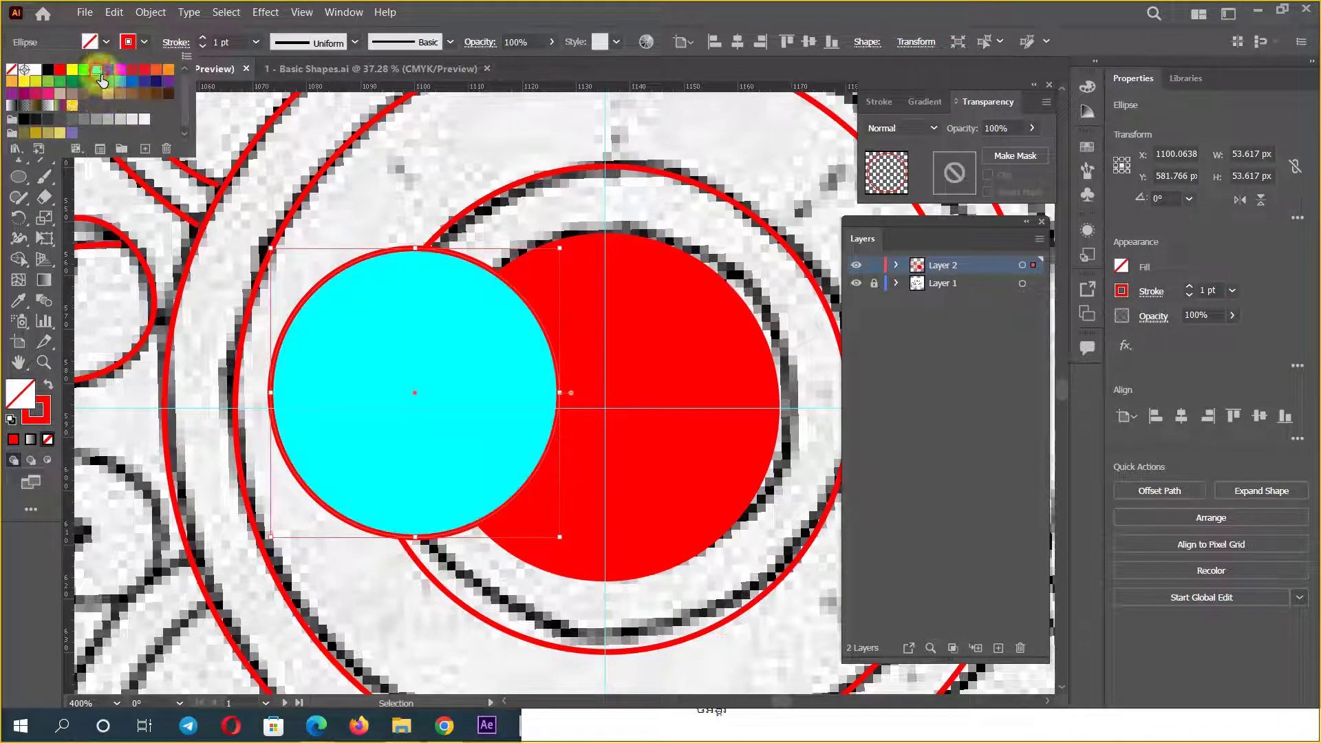
{"action": "left_click", "coordinate": [596, 274]}
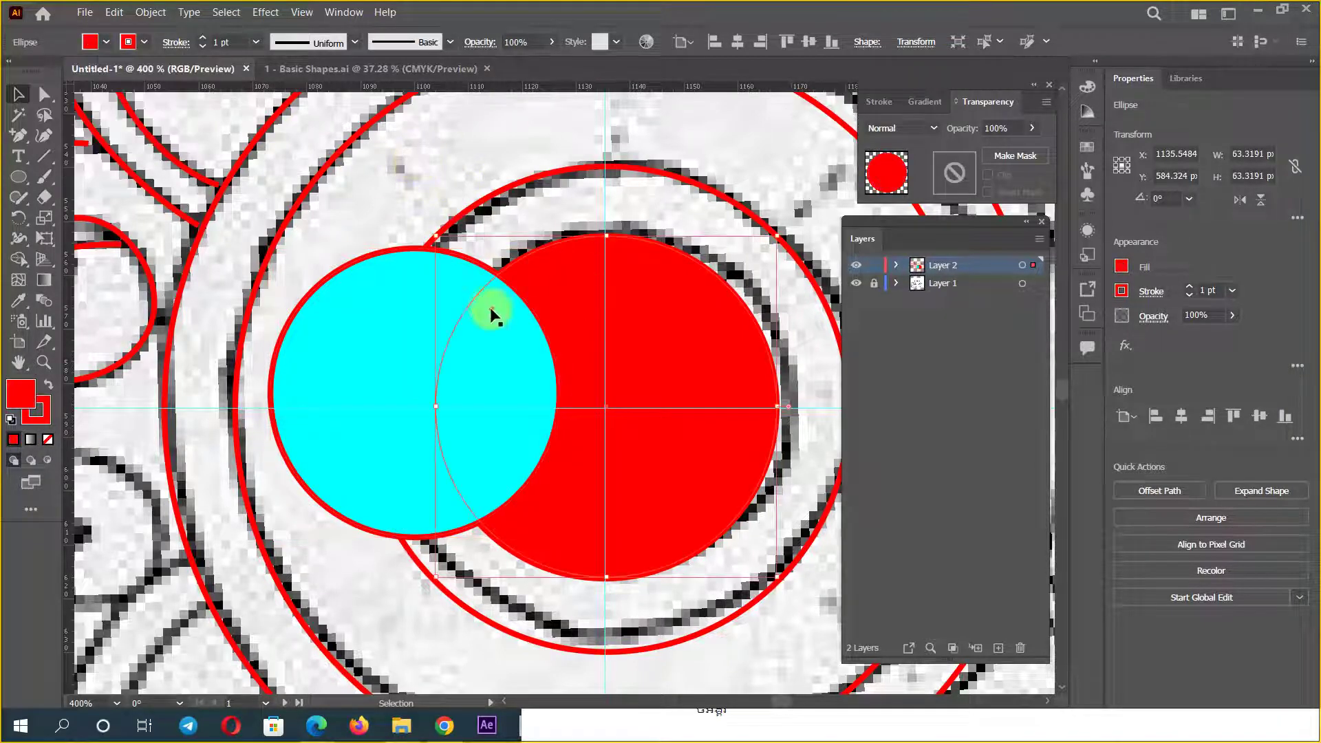
{"action": "left_click", "coordinate": [419, 297], "text": "shift"}
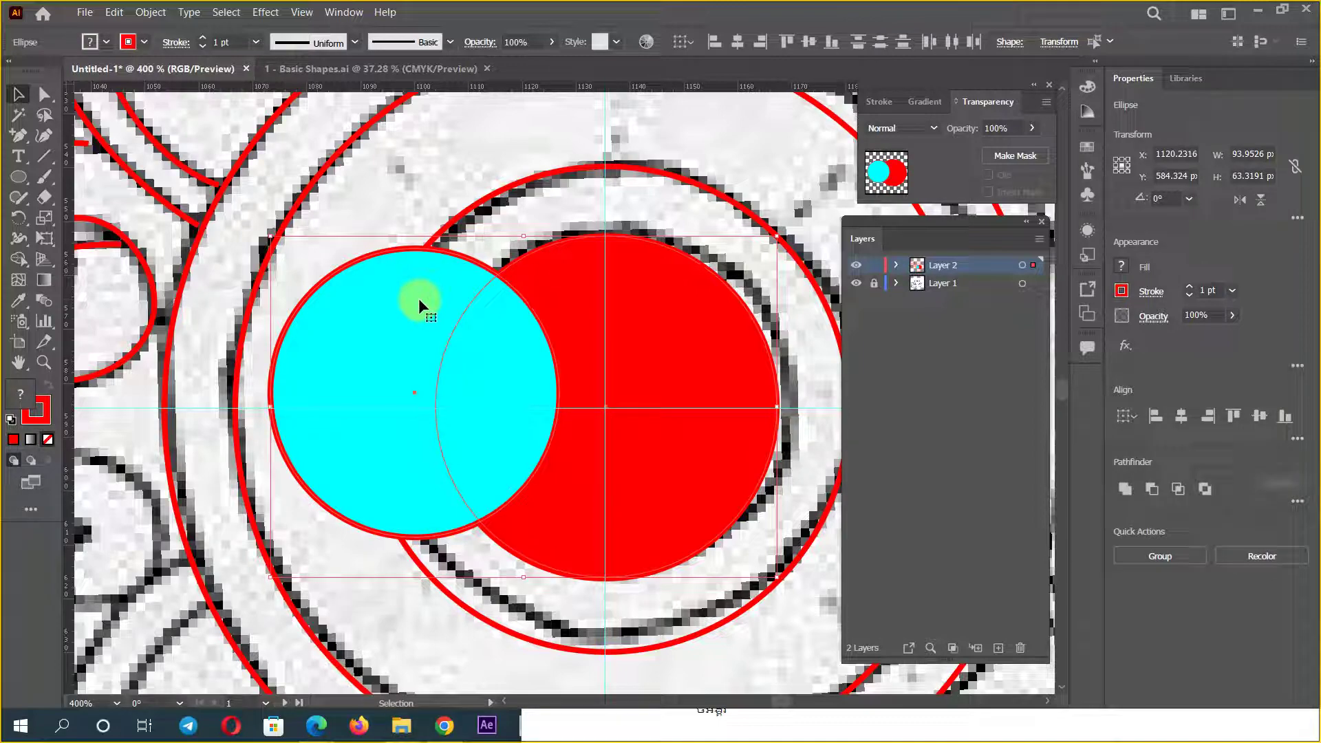
Step: Open the View menu, then the Window menu listing the panels
{"action": "left_click", "coordinate": [307, 19]}
{"action": "left_click", "coordinate": [303, 13]}
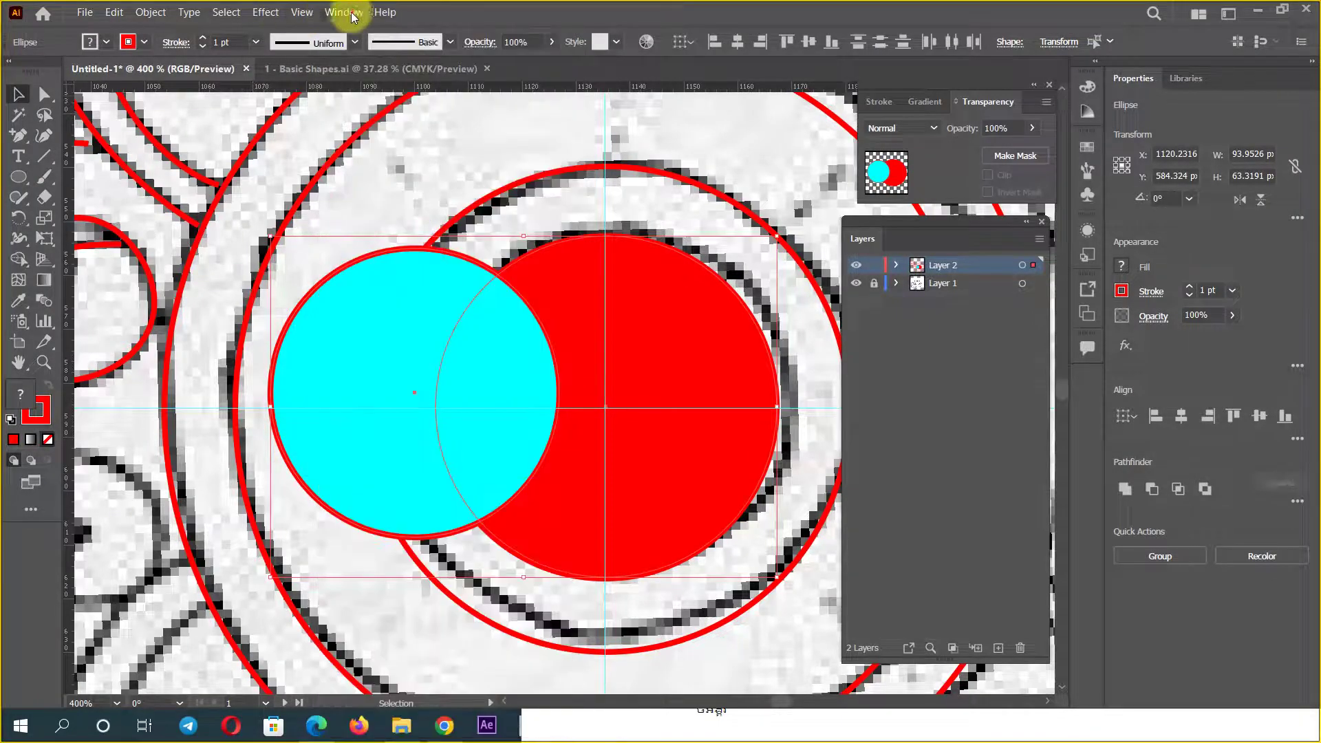
{"action": "left_click", "coordinate": [344, 12]}
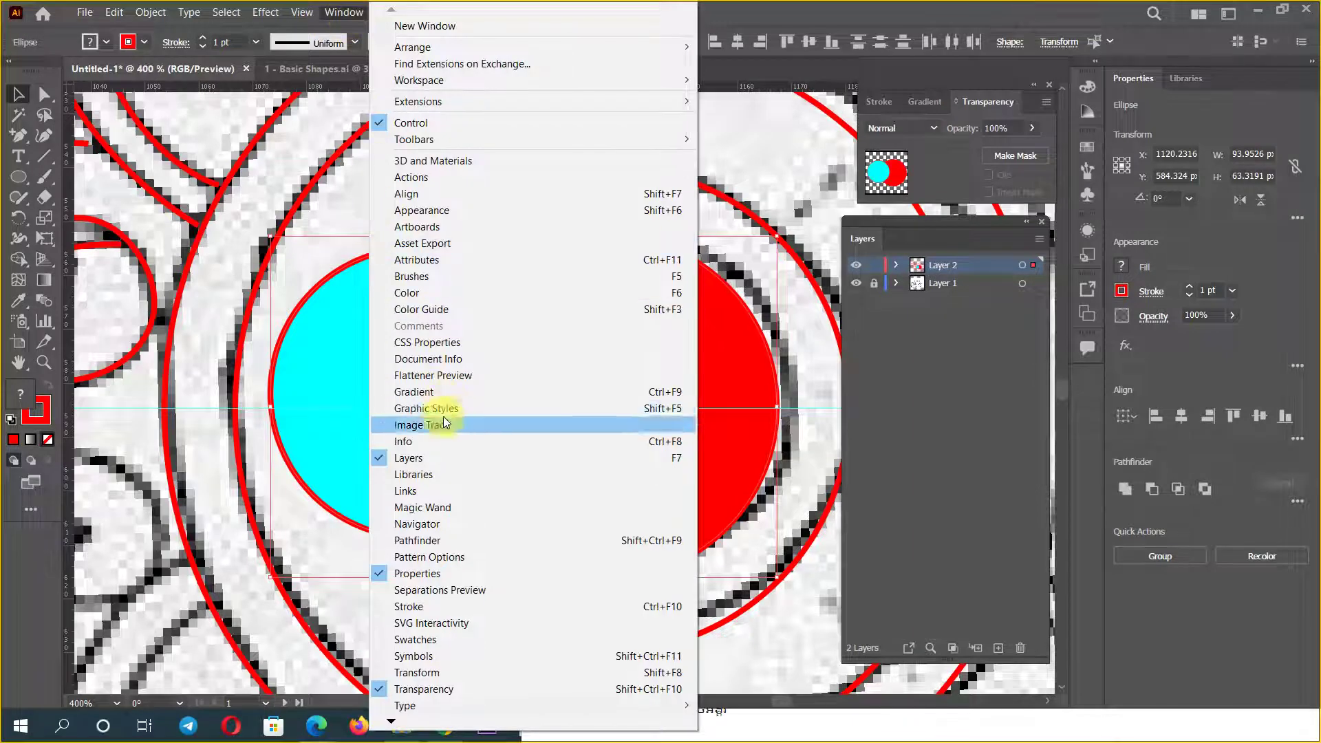
Step: Try Pathfinder Unite, Minus Front, Intersect and Exclude on the two circles, undoing each
{"action": "left_click", "coordinate": [445, 541]}
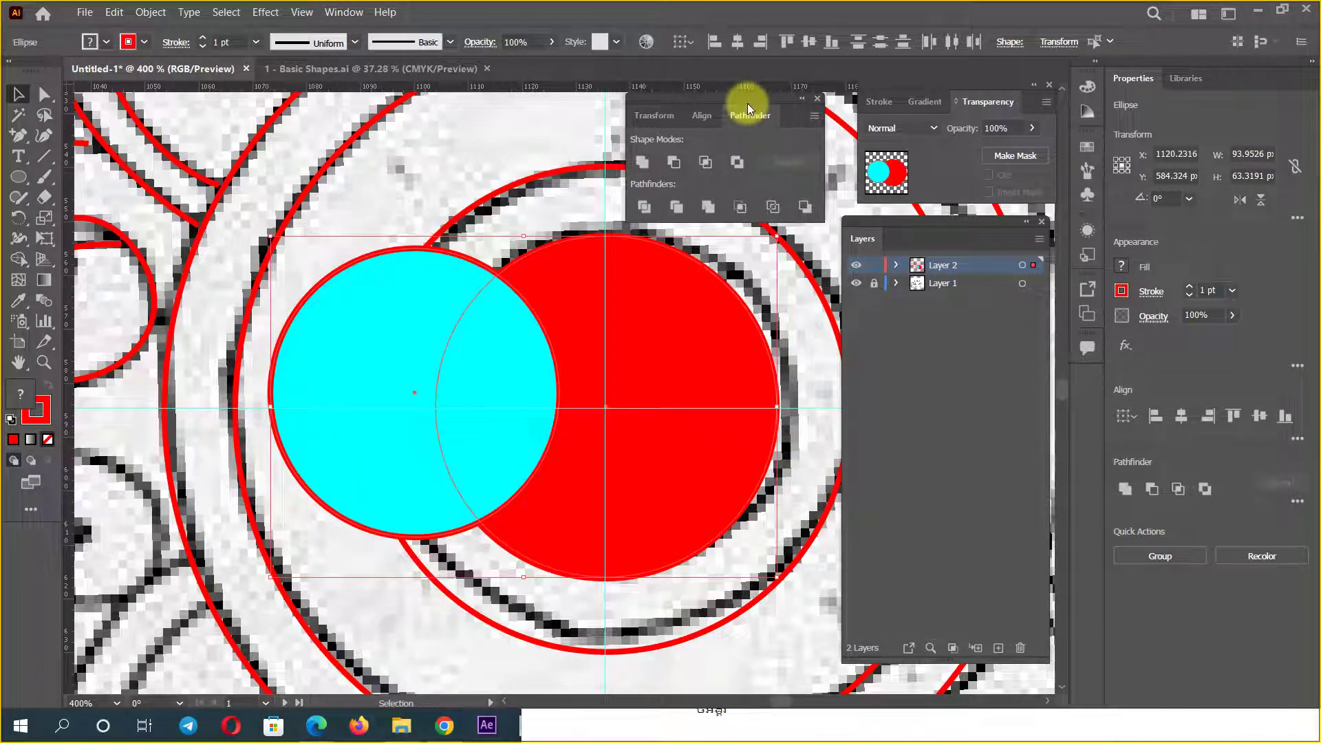
{"action": "left_click", "coordinate": [642, 165]}
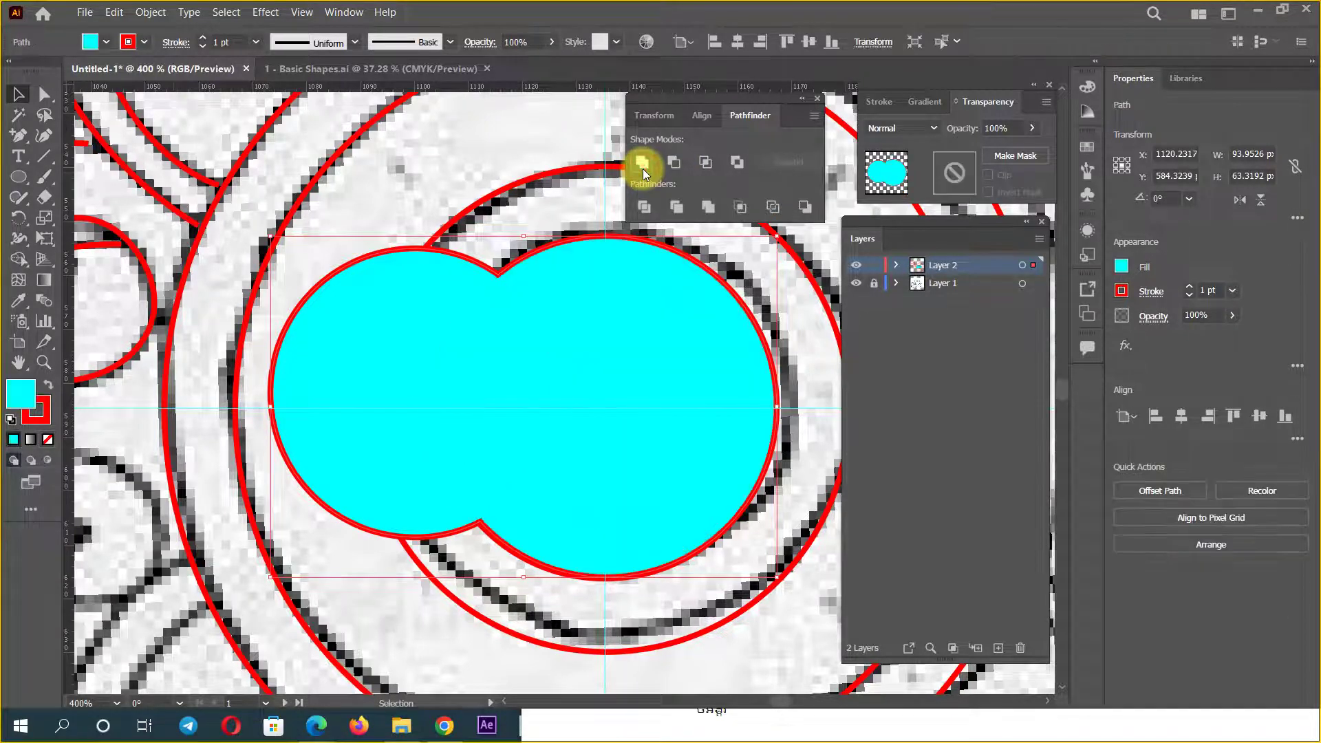
{"action": "key", "text": "ctrl+z"}
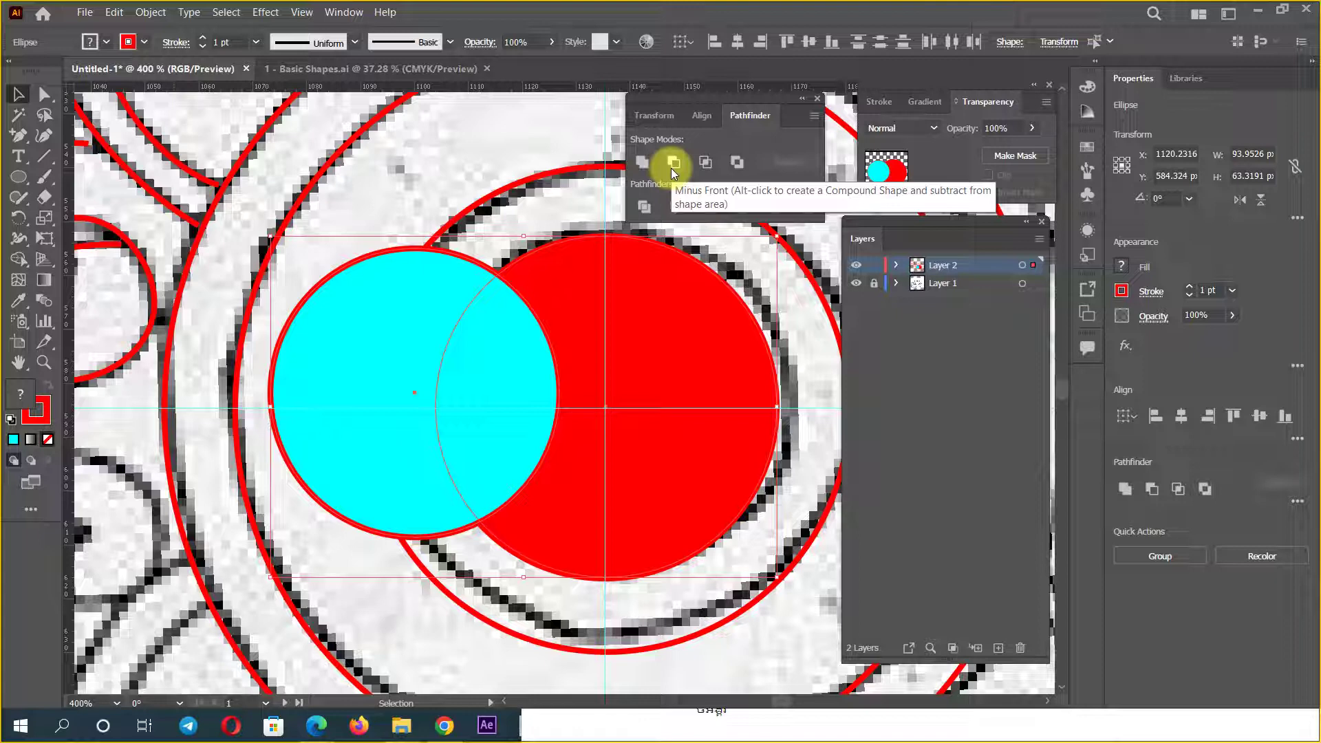
{"action": "left_click", "coordinate": [674, 165]}
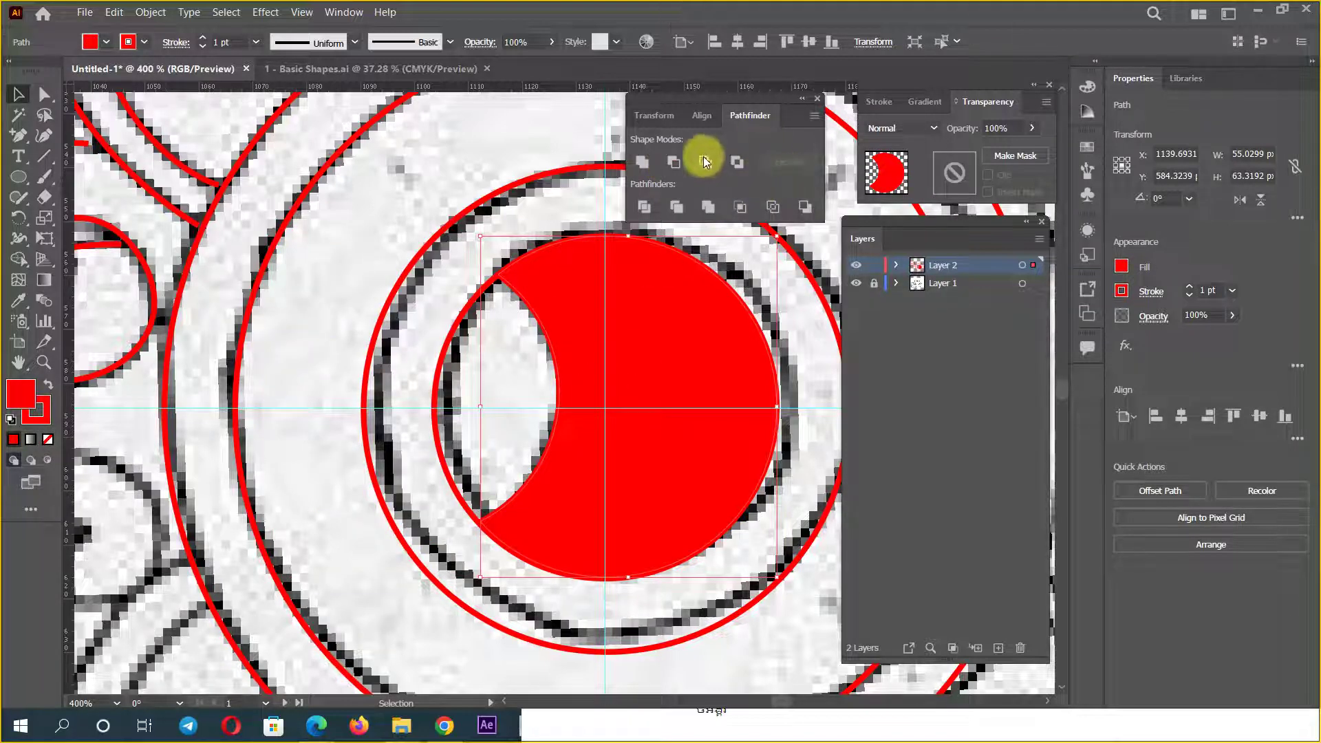
{"action": "key", "text": "ctrl+z"}
{"action": "left_click", "coordinate": [704, 165]}
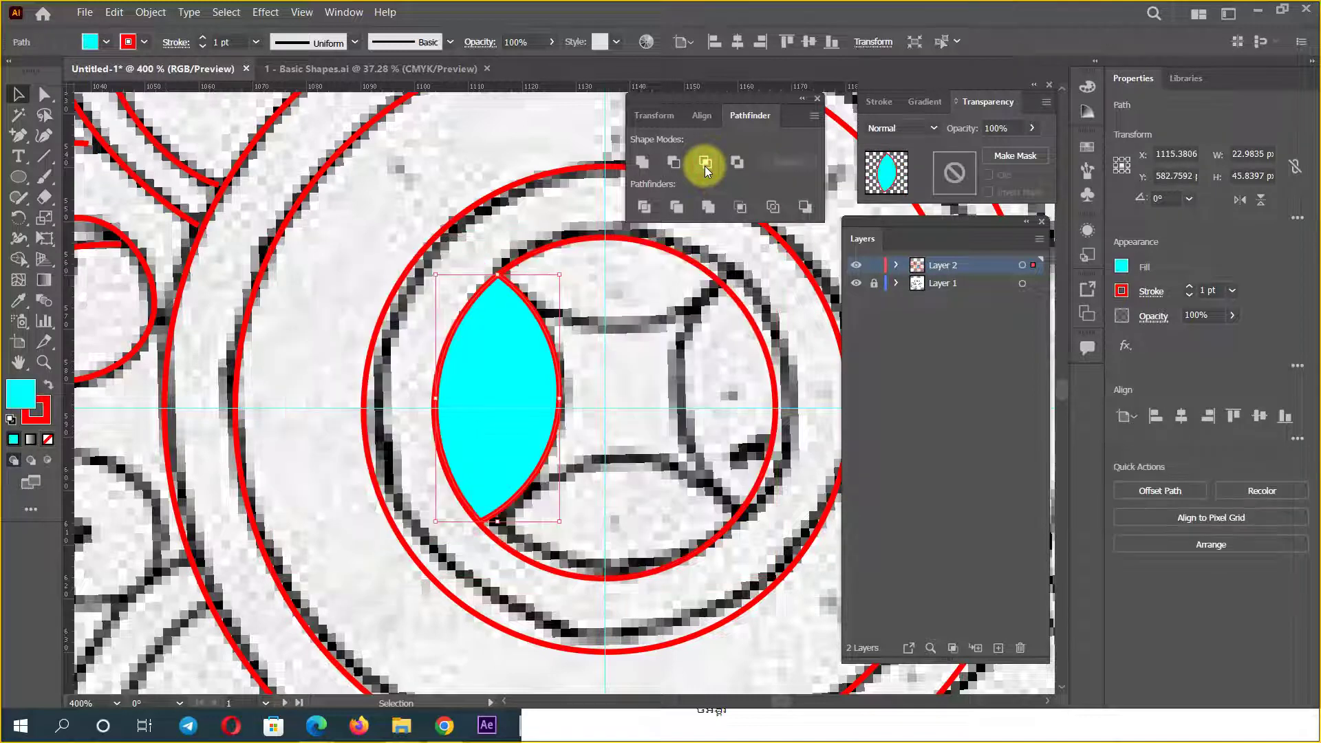
{"action": "mouse_move", "coordinate": [535, 378]}
{"action": "left_mouse_down"}
{"action": "mouse_move", "coordinate": [633, 362]}
{"action": "mouse_move", "coordinate": [659, 317]}
{"action": "left_mouse_up"}
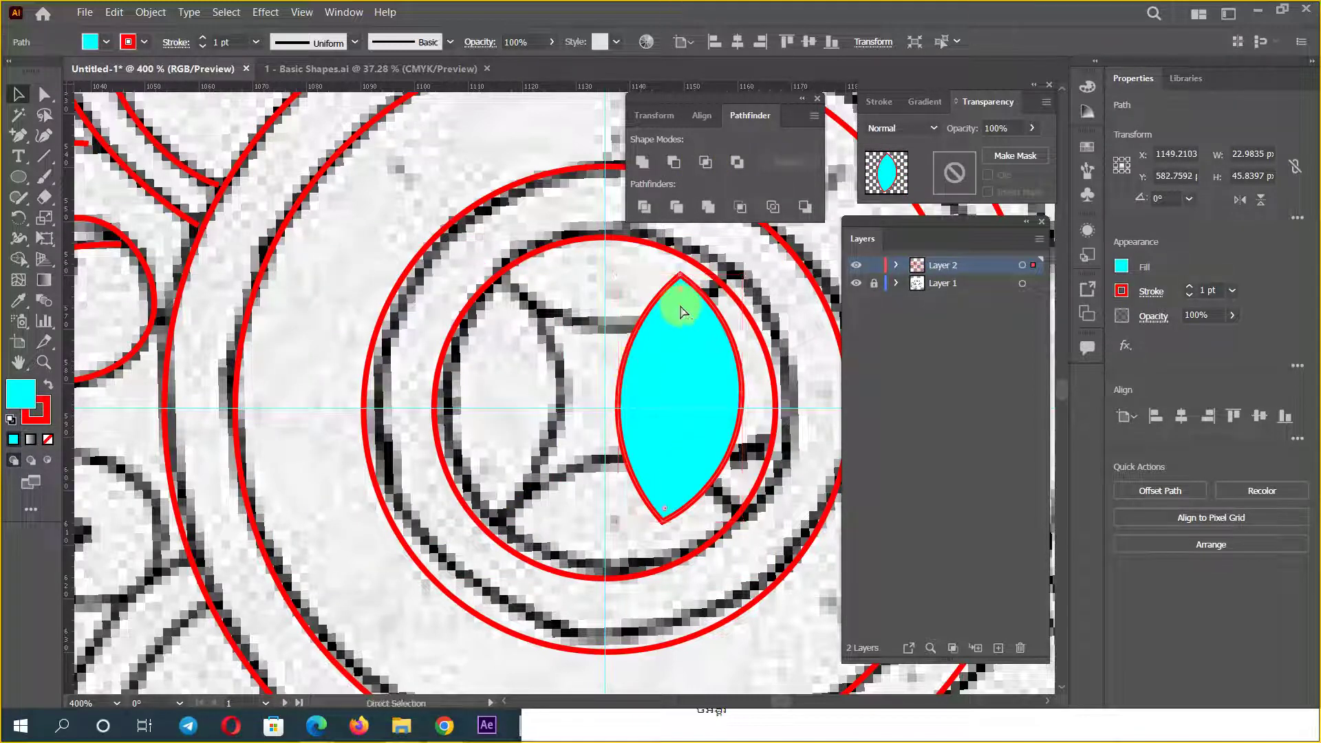
{"action": "key", "text": "ctrl+z"}
{"action": "key", "text": "ctrl+z"}
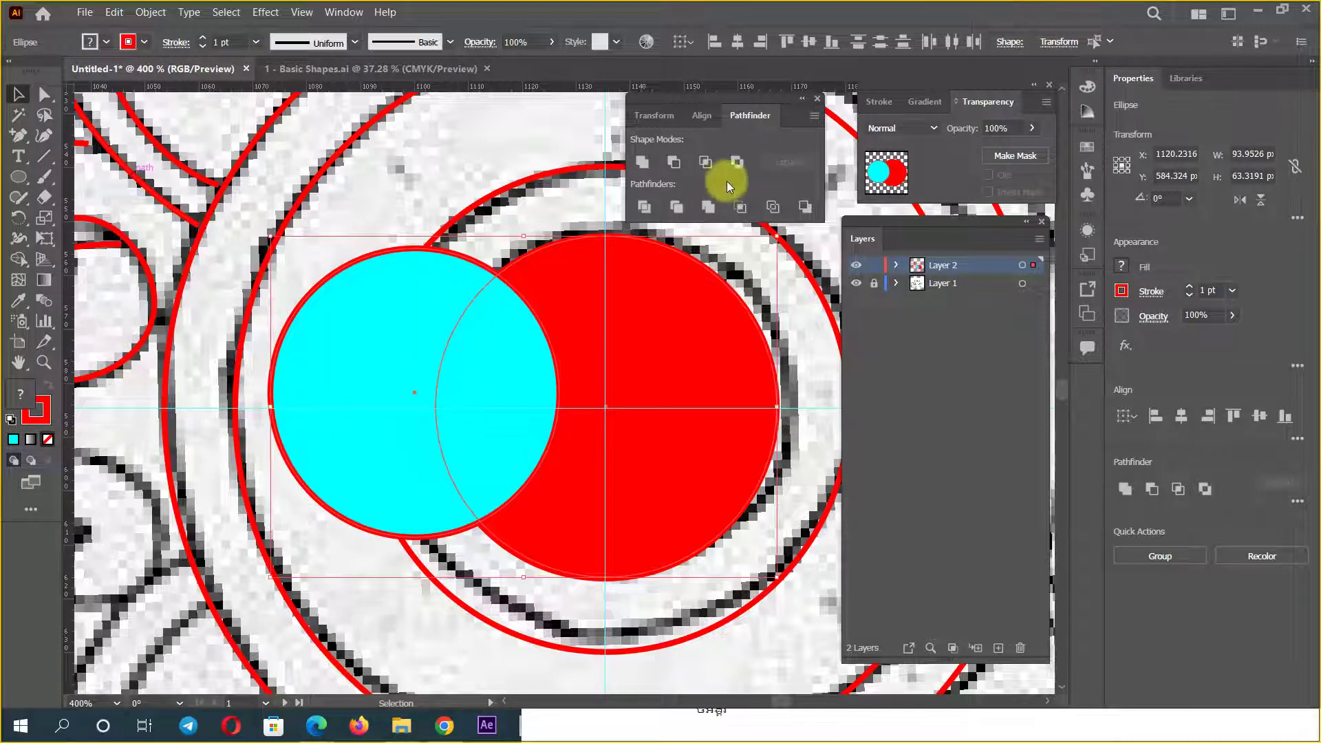
{"action": "left_click", "coordinate": [731, 163]}
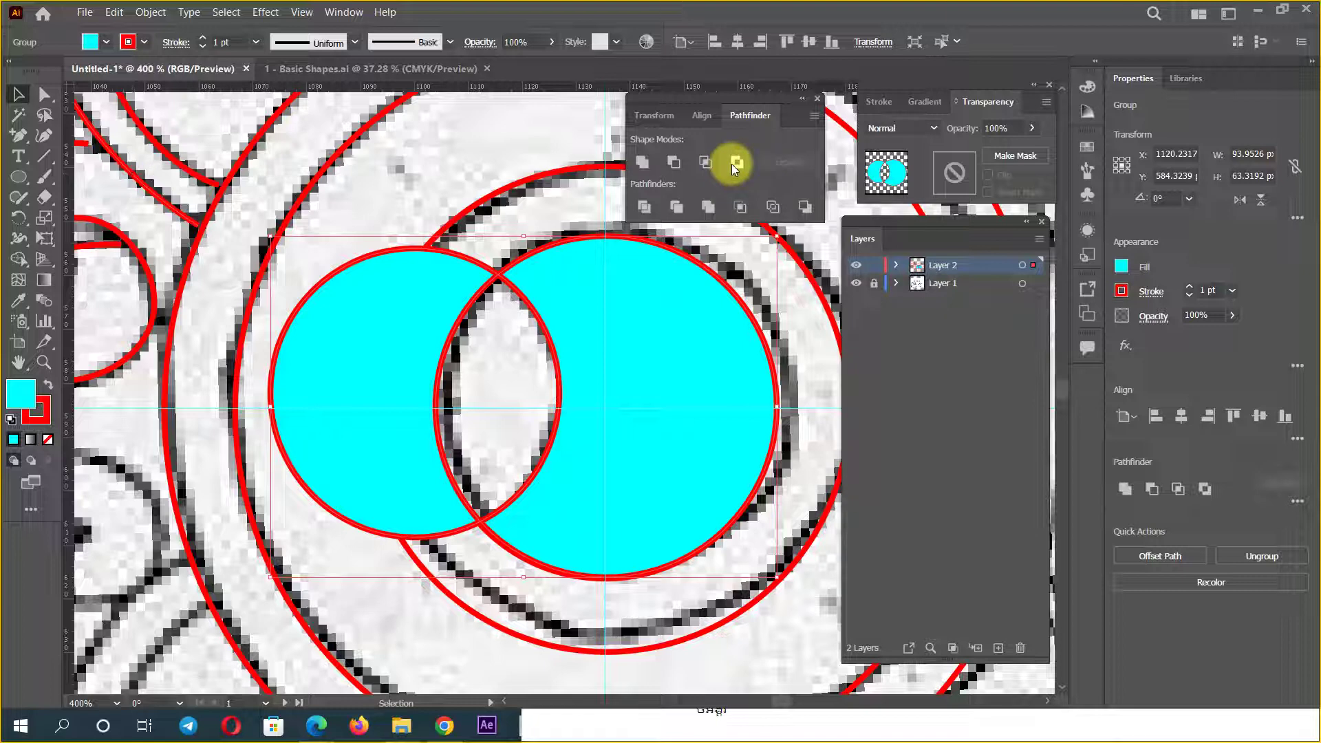
{"action": "key", "text": "ctrl+z"}
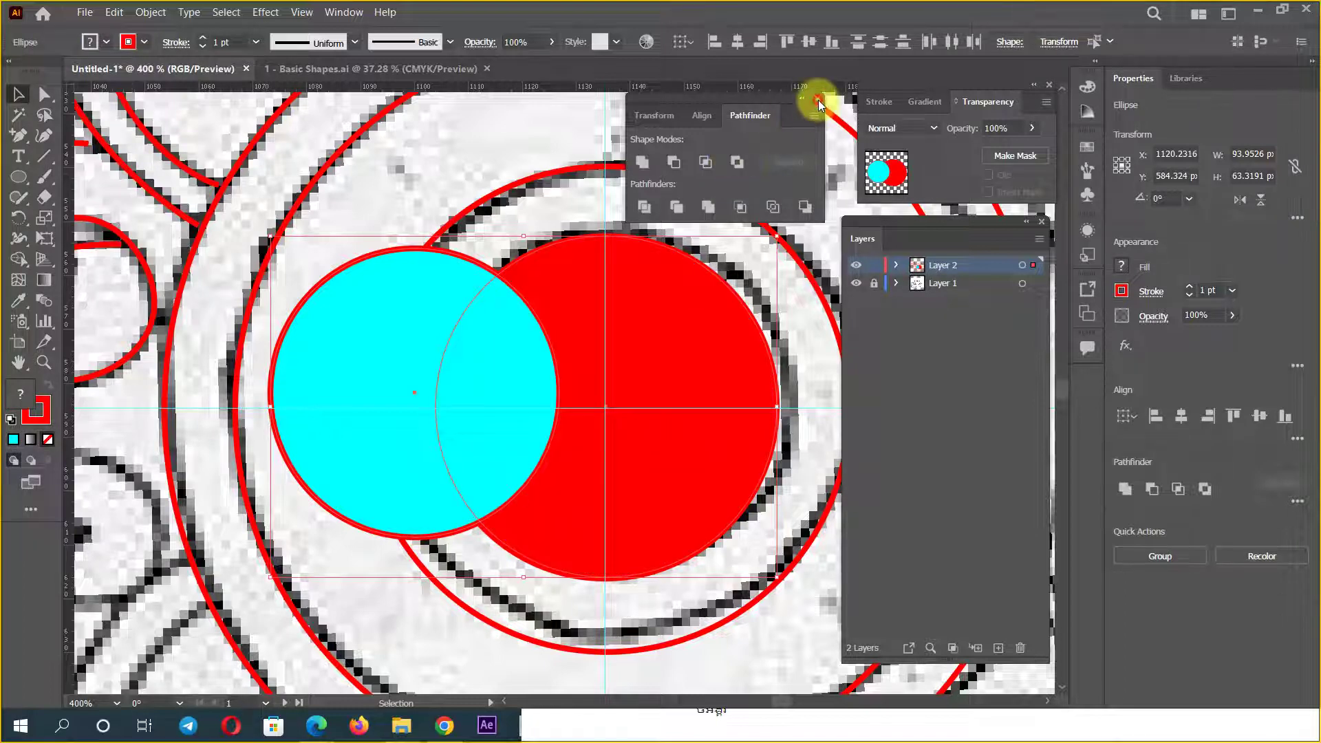
{"action": "left_click", "coordinate": [818, 101]}
Step: Intersect the two circles into a lens shape and set its fill to None
{"action": "left_click", "coordinate": [338, 12]}
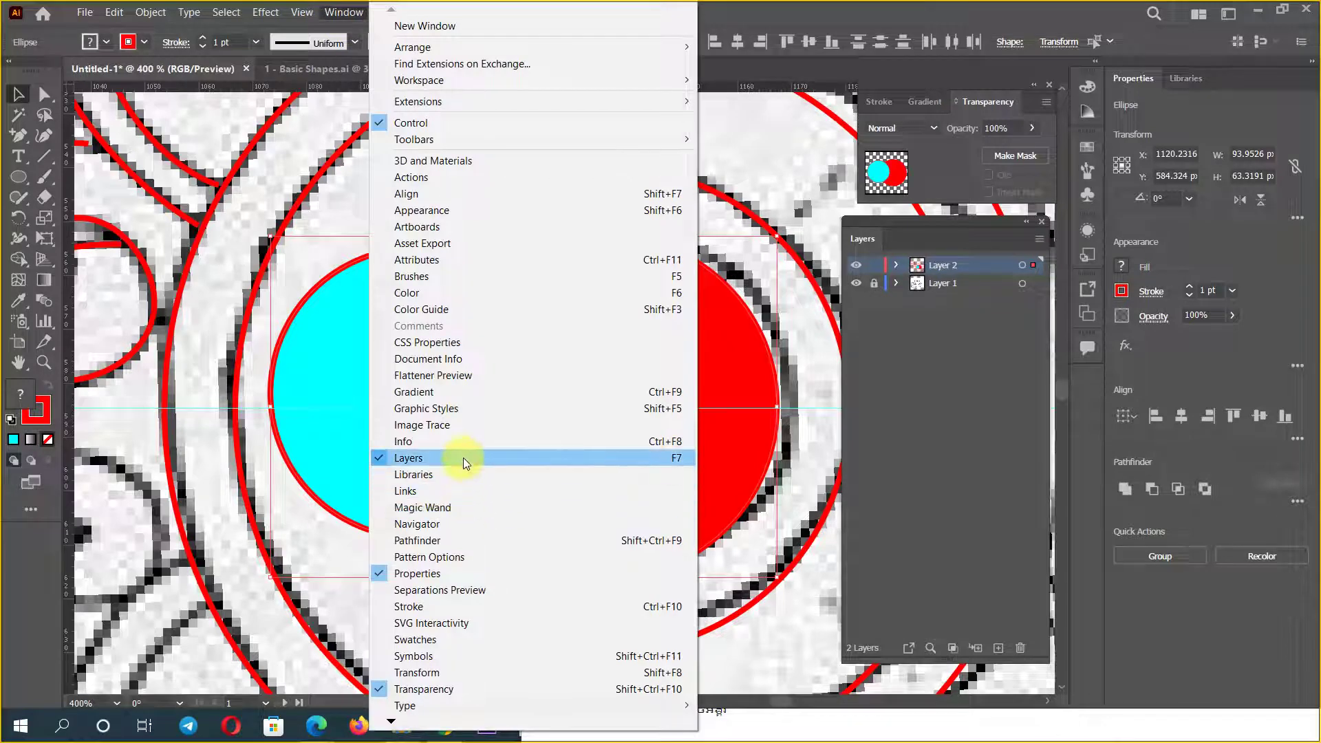
{"action": "left_click", "coordinate": [443, 539]}
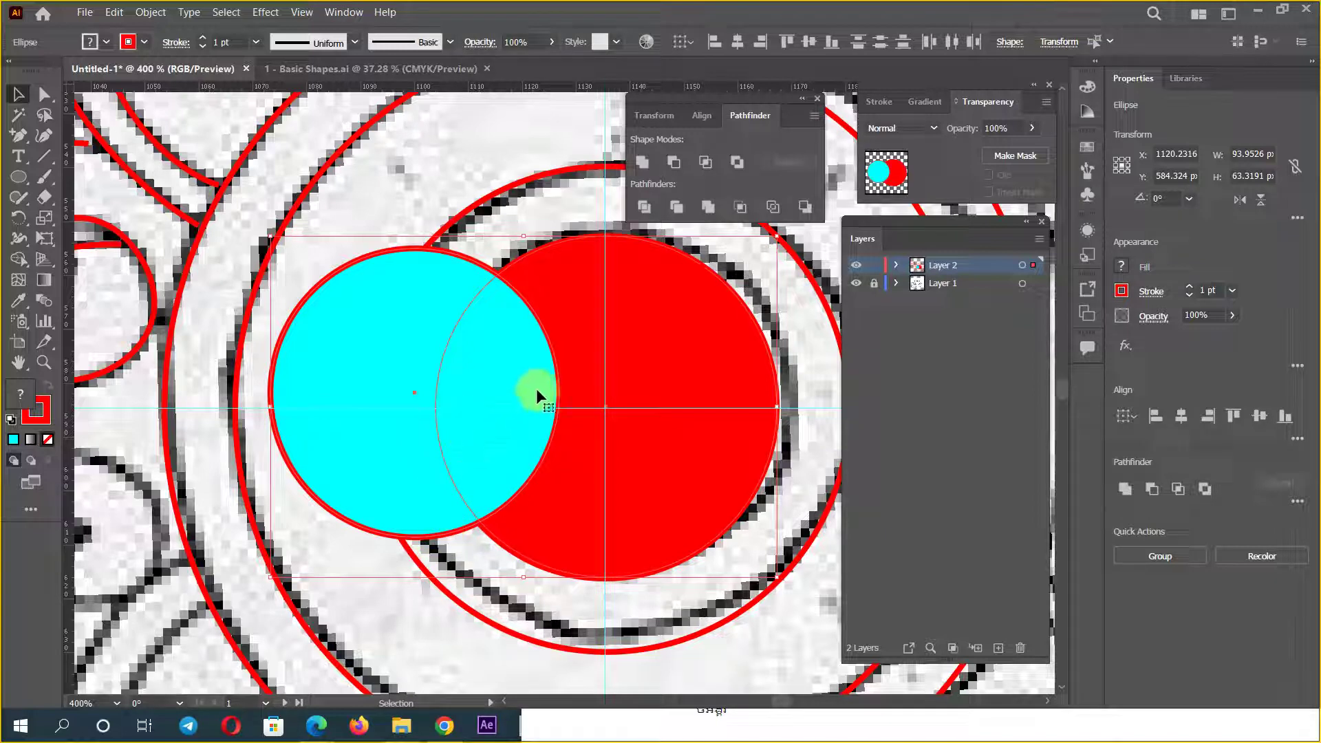
{"action": "left_click", "coordinate": [642, 162]}
{"action": "key", "text": "ctrl+z"}
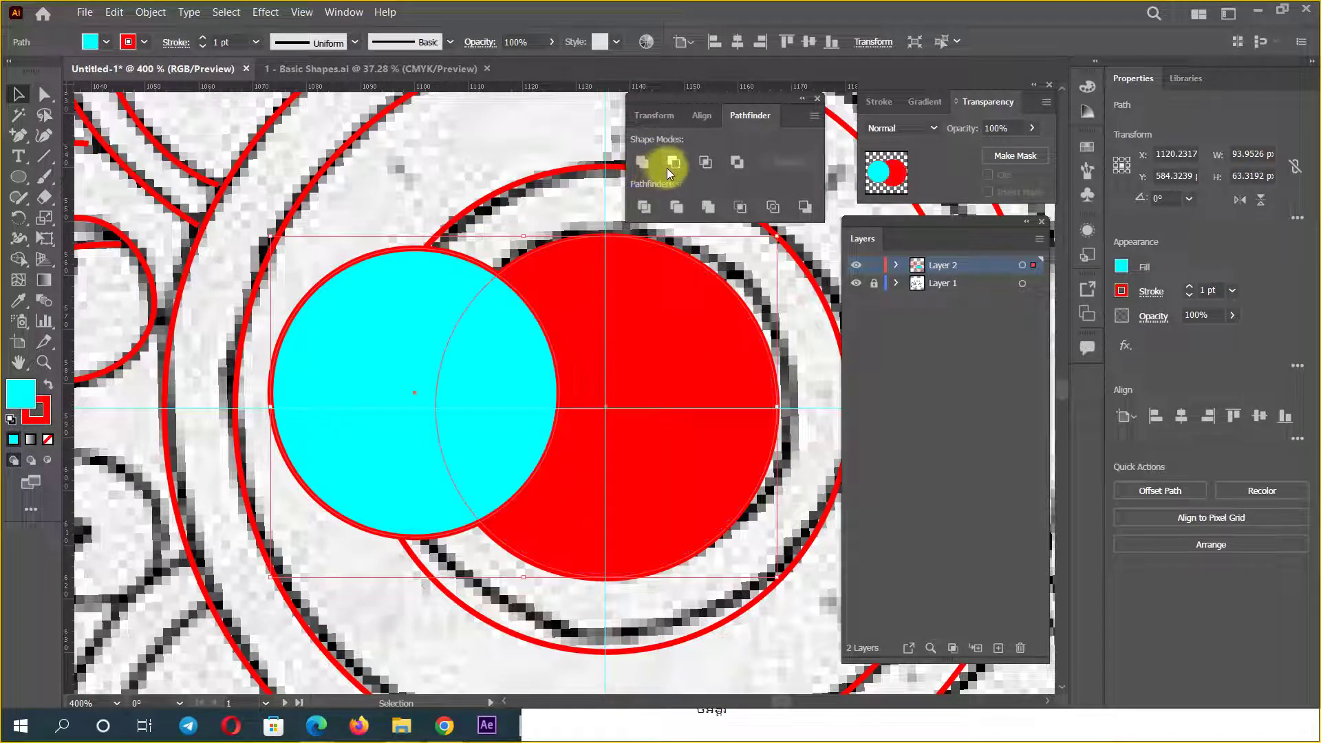
{"action": "left_click", "coordinate": [672, 165]}
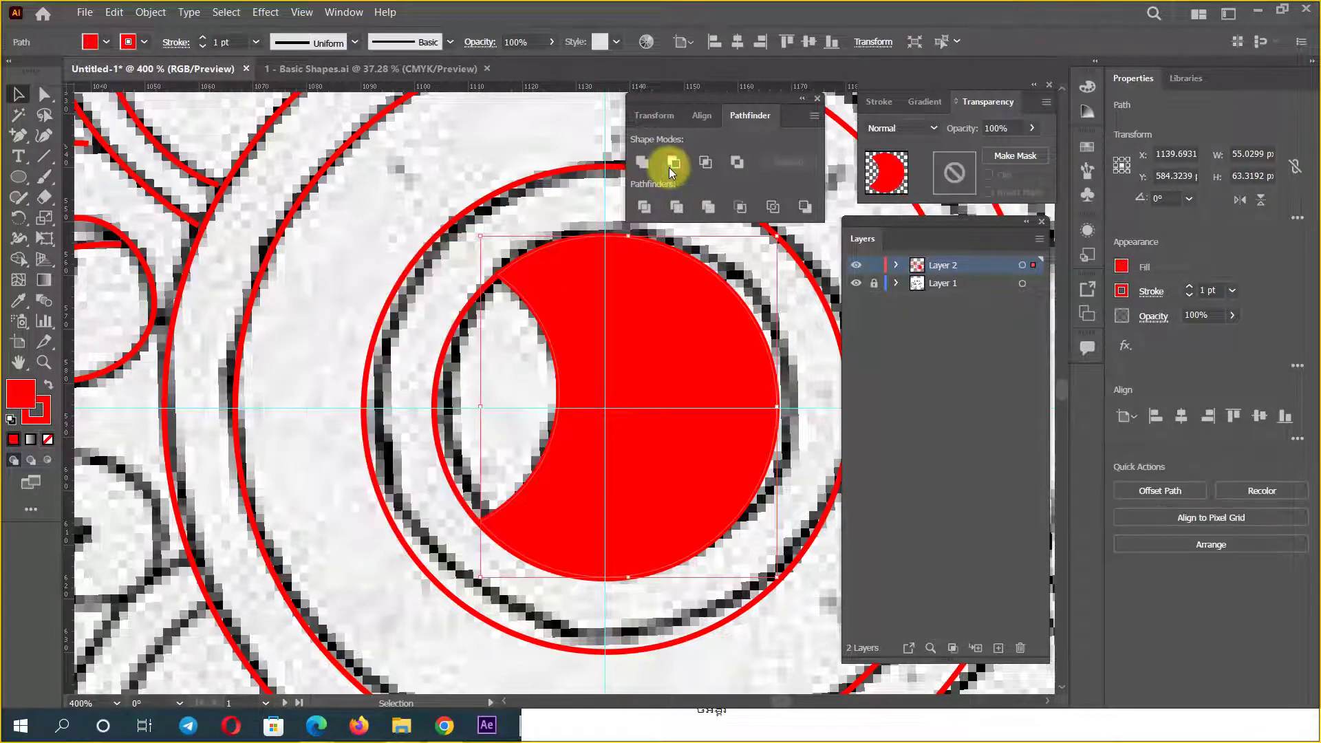
{"action": "key", "text": "ctrl+z"}
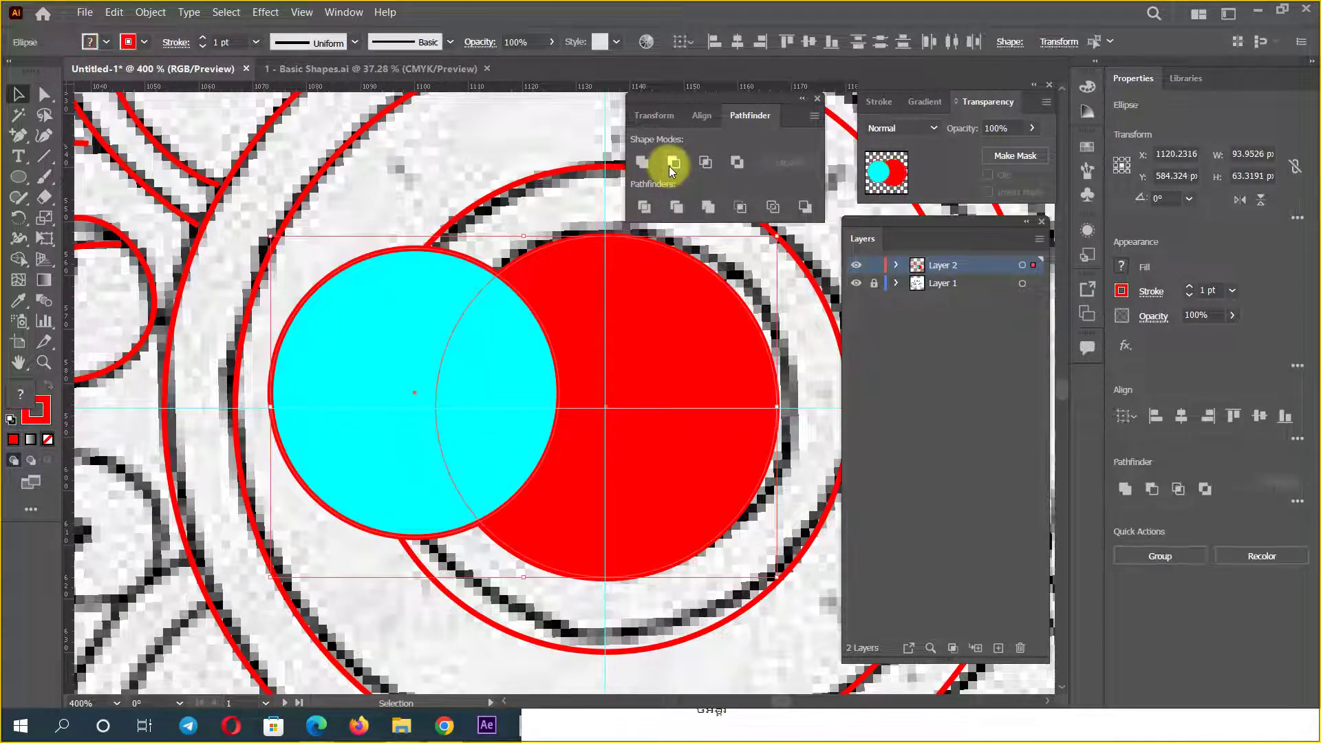
{"action": "left_click", "coordinate": [709, 167]}
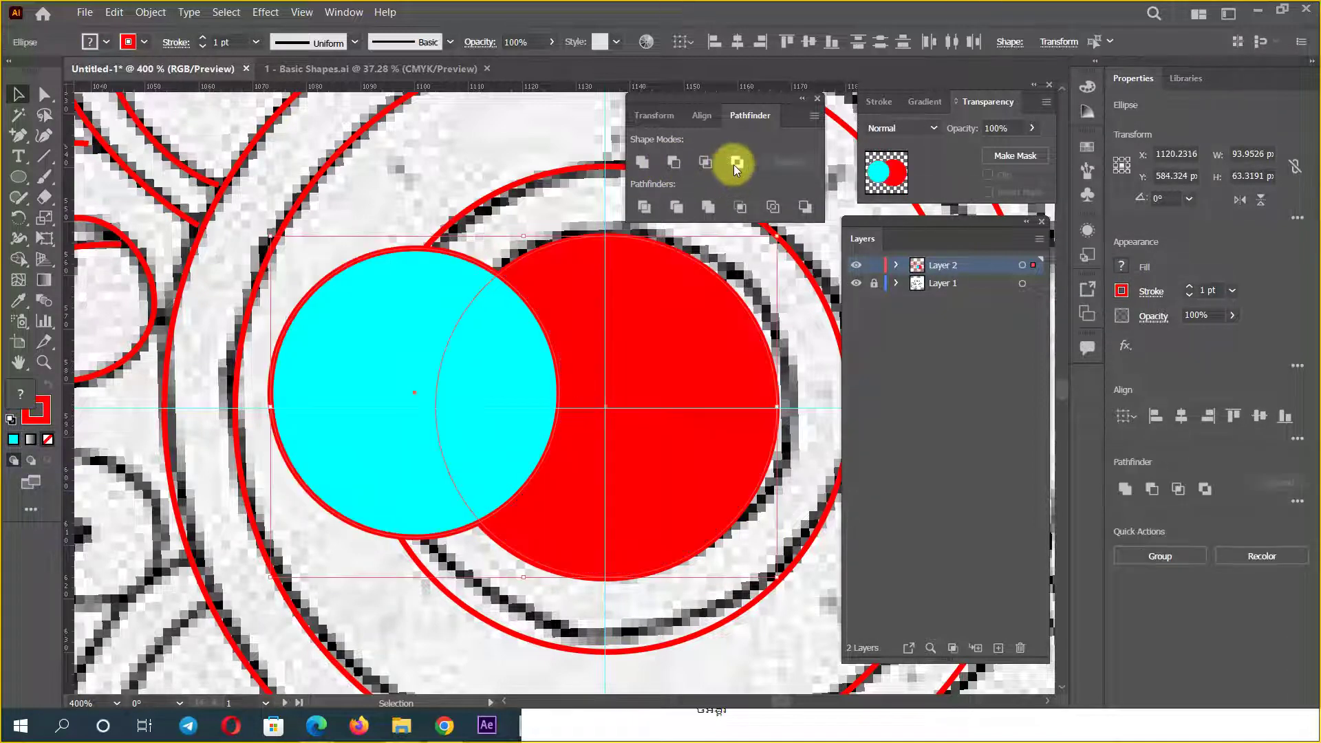
{"action": "left_click", "coordinate": [734, 164]}
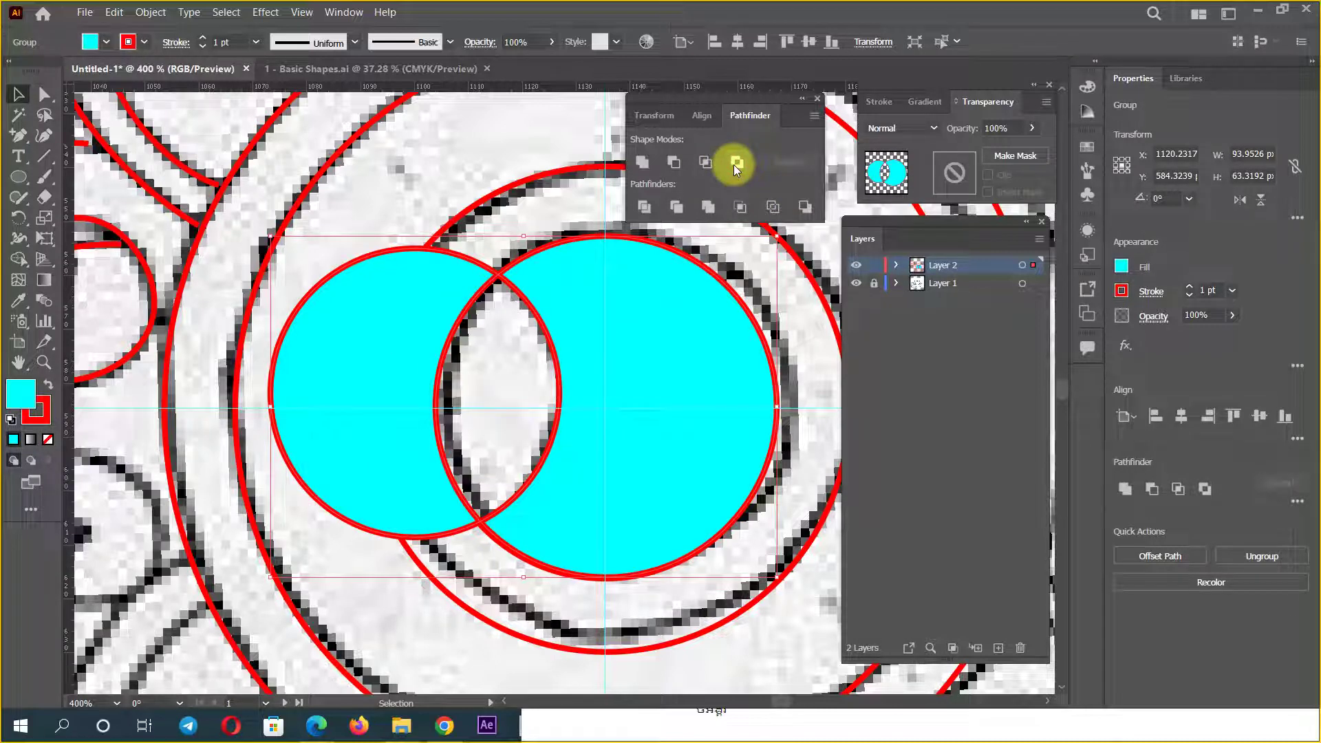
{"action": "key", "text": "ctrl+z"}
{"action": "left_click", "coordinate": [704, 168]}
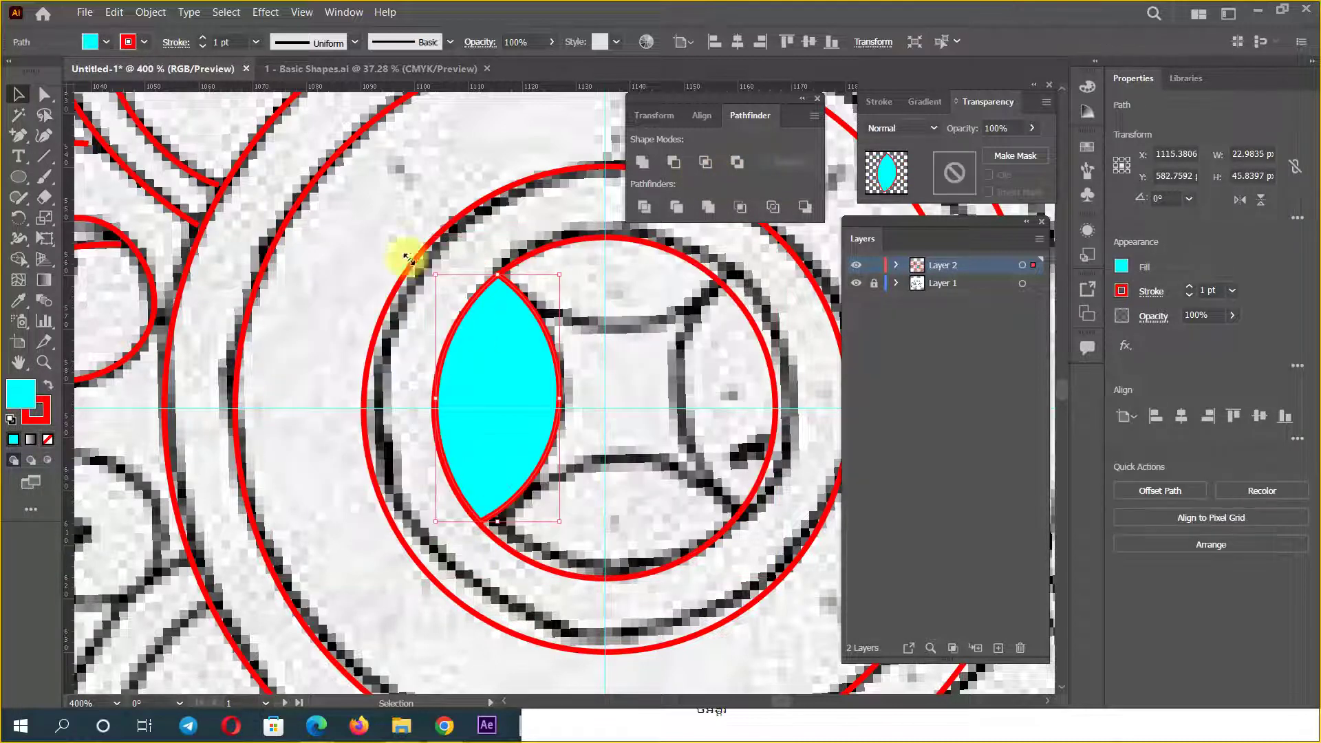
{"action": "left_click", "coordinate": [86, 47]}
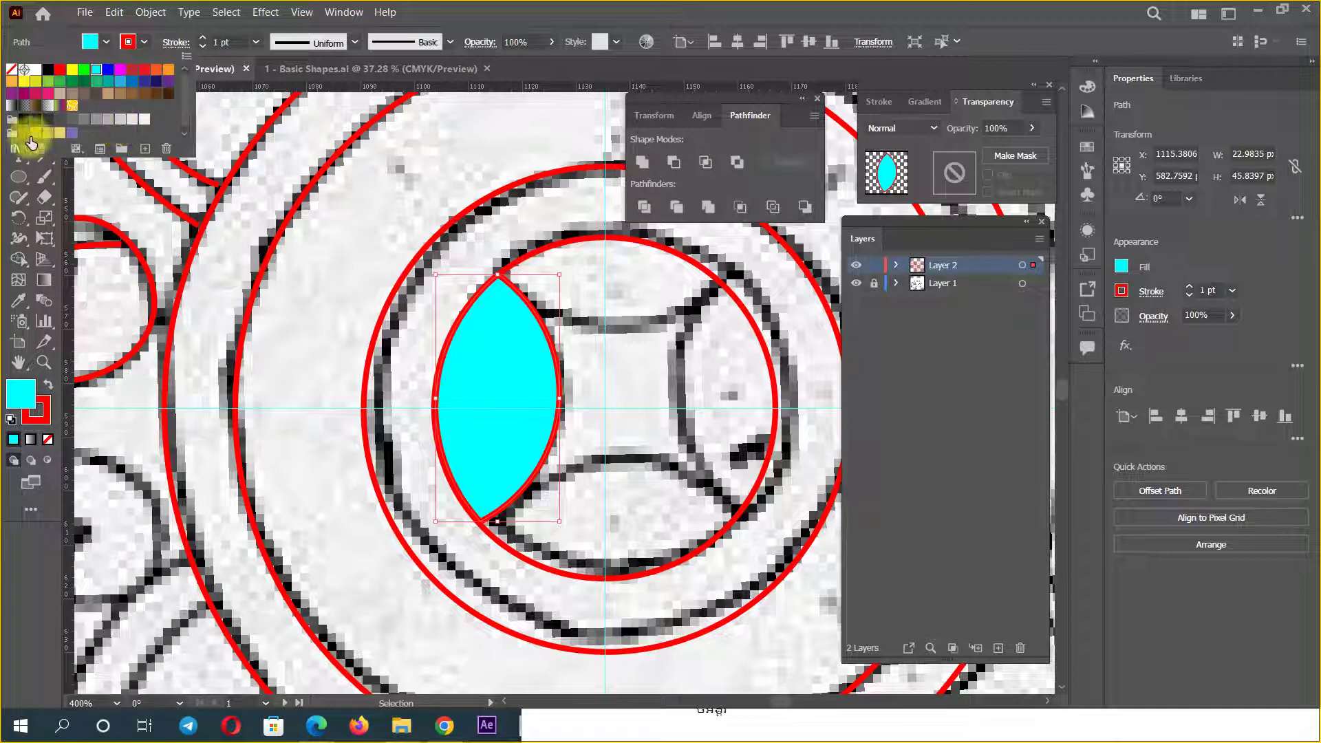
{"action": "left_click", "coordinate": [12, 71]}
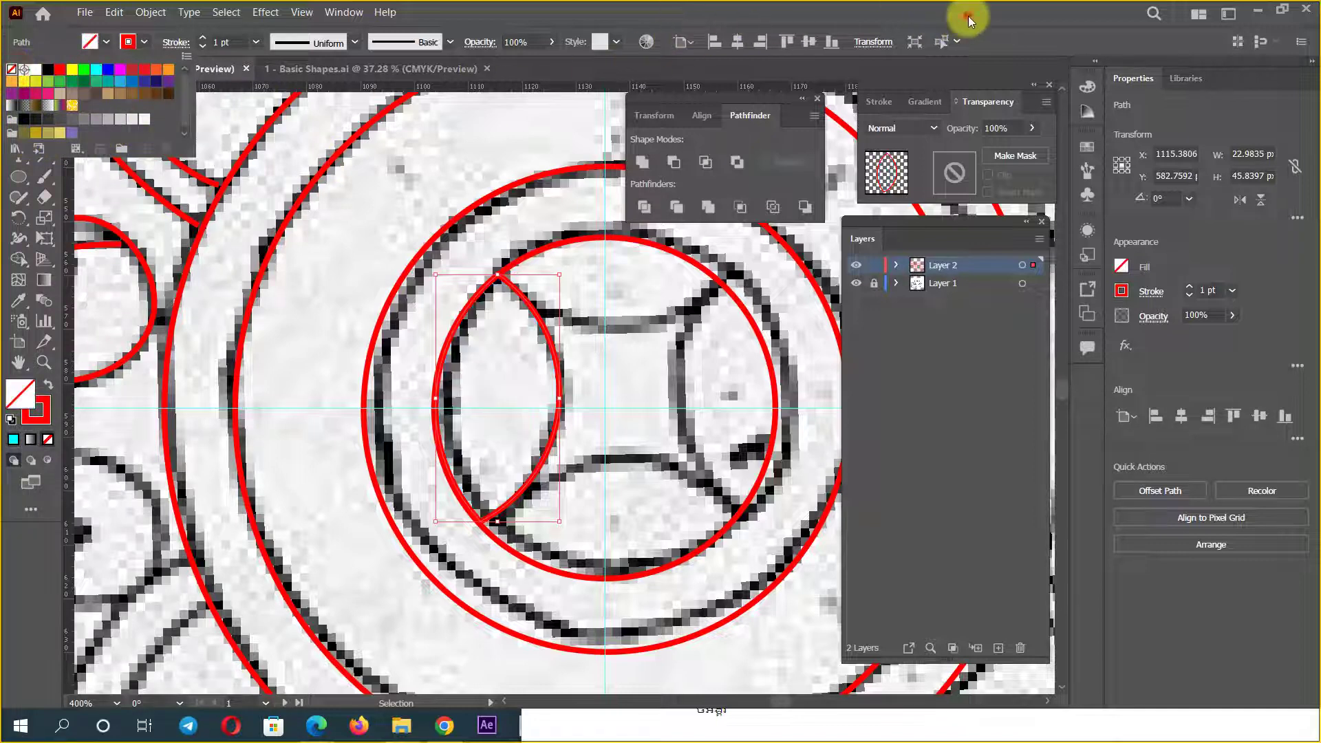
Step: Select the red lens outline and switch to the Rotate tool
{"action": "left_click", "coordinate": [682, 336]}
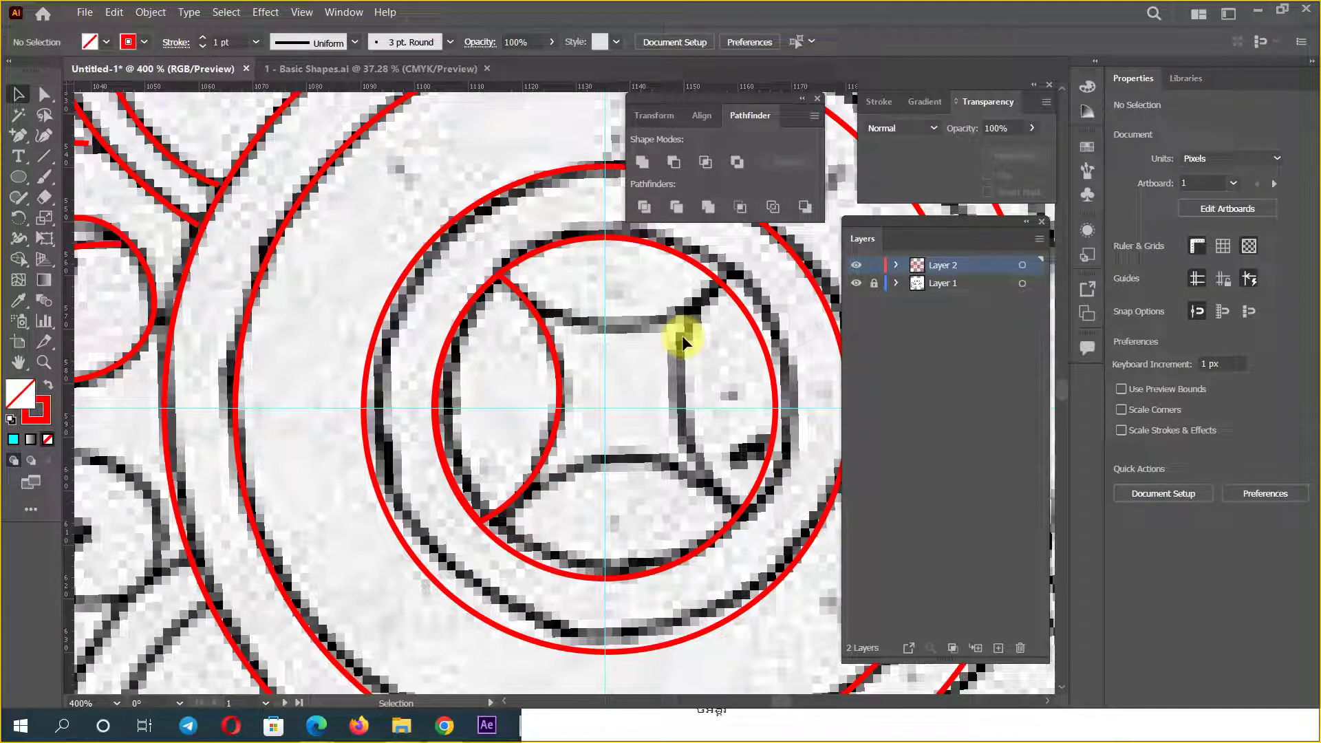
{"action": "left_click", "coordinate": [545, 332]}
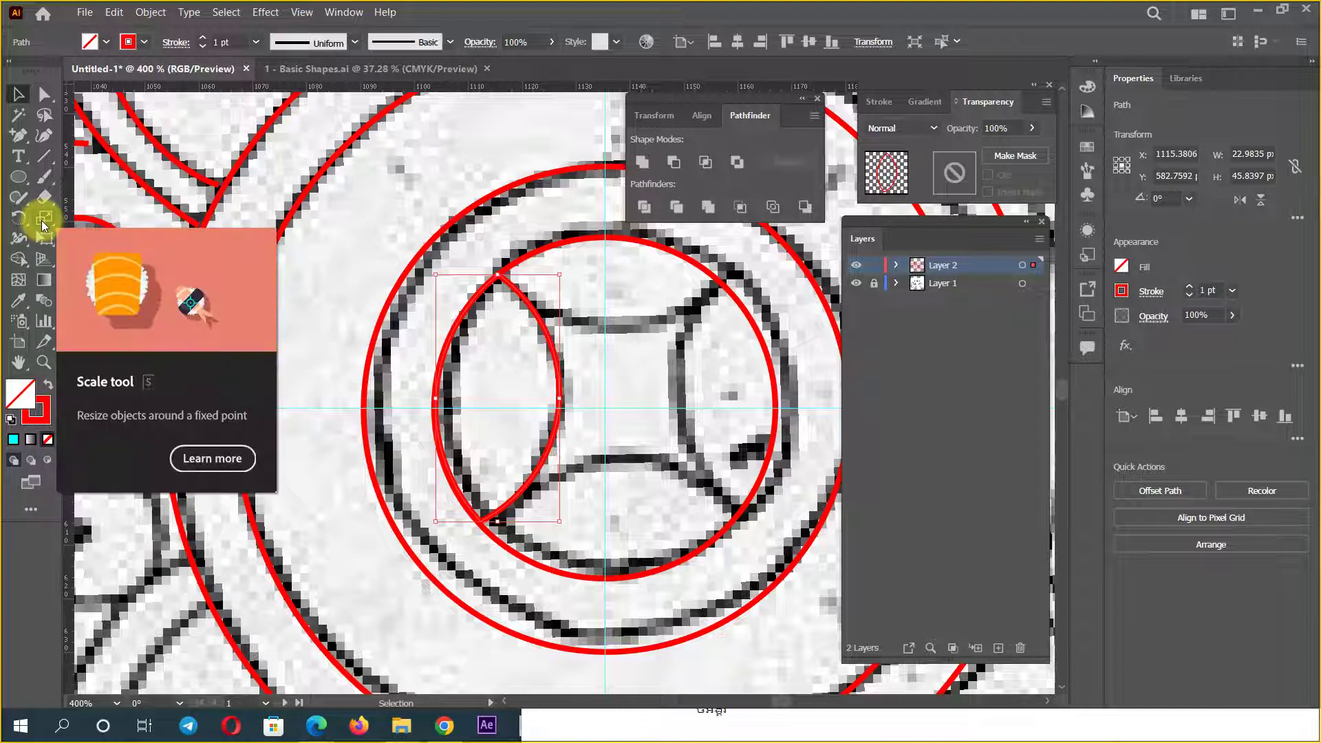
{"action": "left_click", "coordinate": [20, 223]}
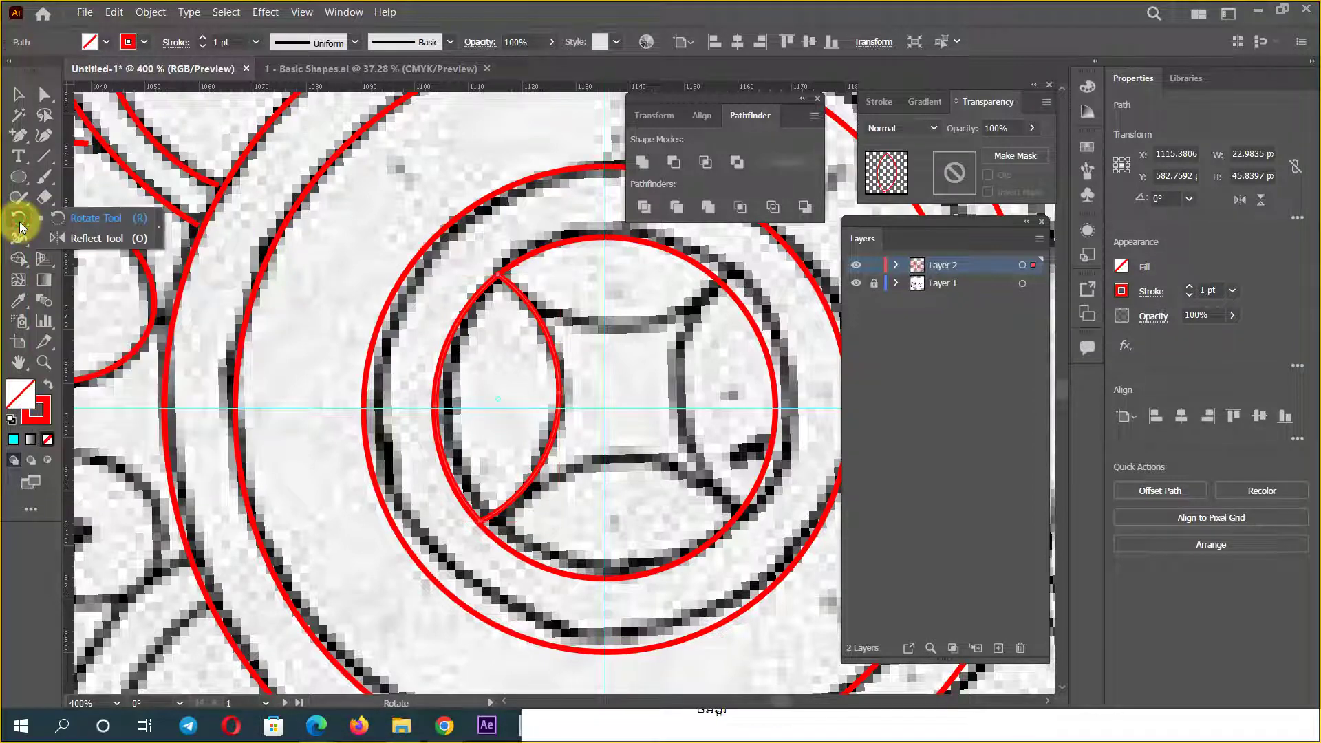
{"action": "left_click", "coordinate": [120, 220]}
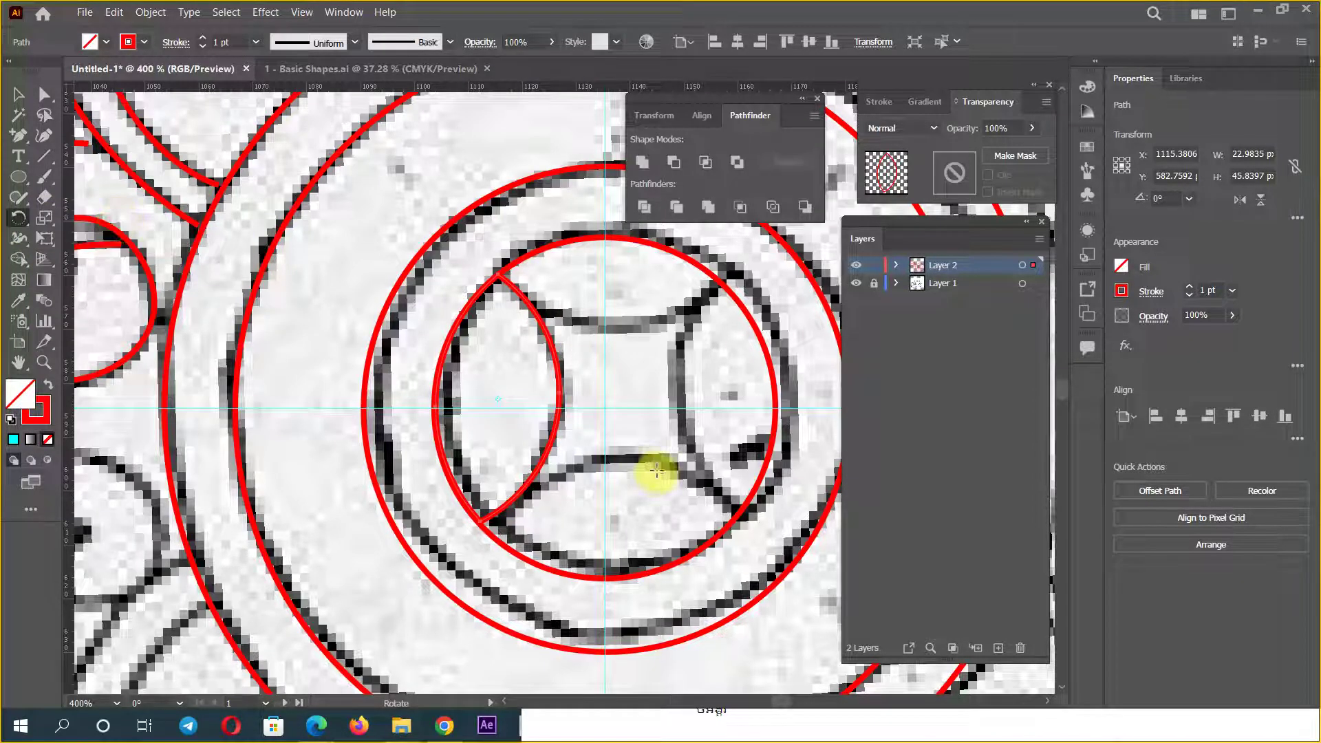
Step: Rotate a copy of the lens 180° around the medallion centre
{"action": "left_click", "coordinate": [605, 408]}
{"action": "left_click", "coordinate": [633, 454], "text": "alt"}
{"action": "left_click_drag", "start_coordinate": [621, 271], "coordinate": [863, 269]}
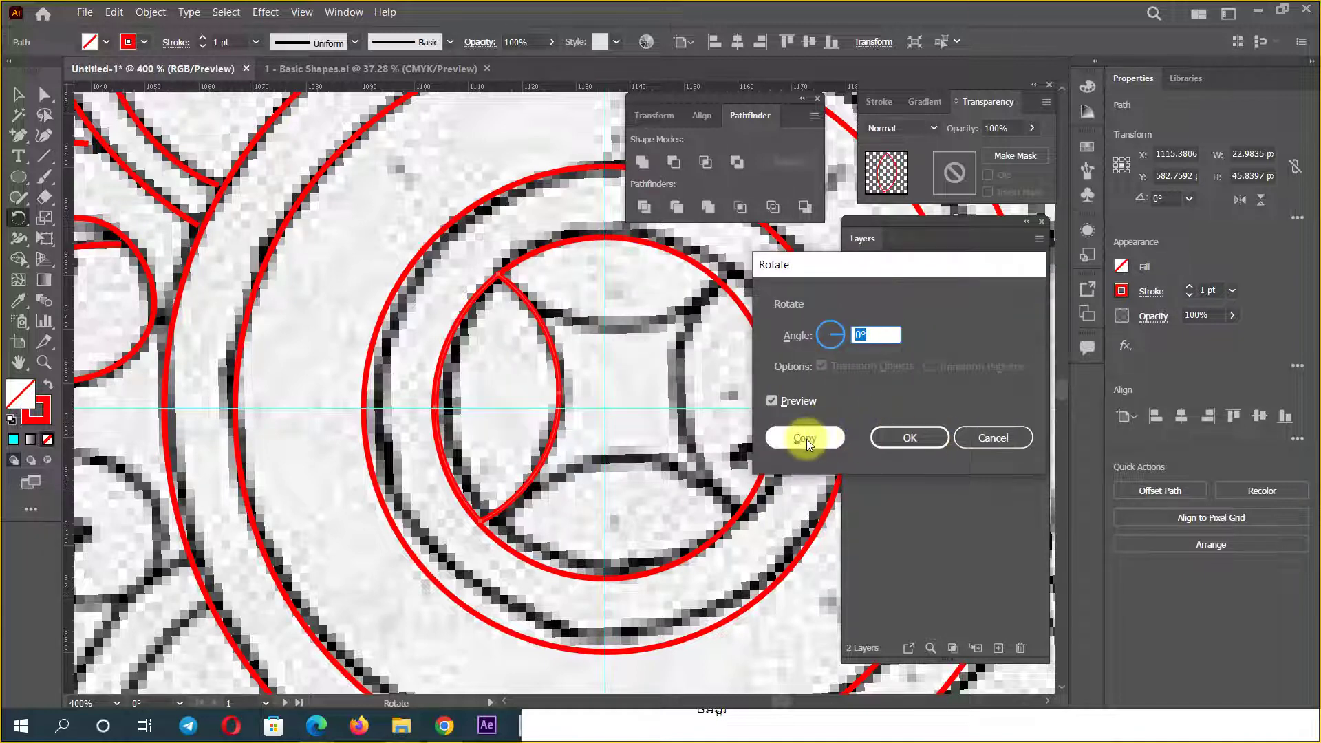
{"action": "left_click", "coordinate": [945, 442]}
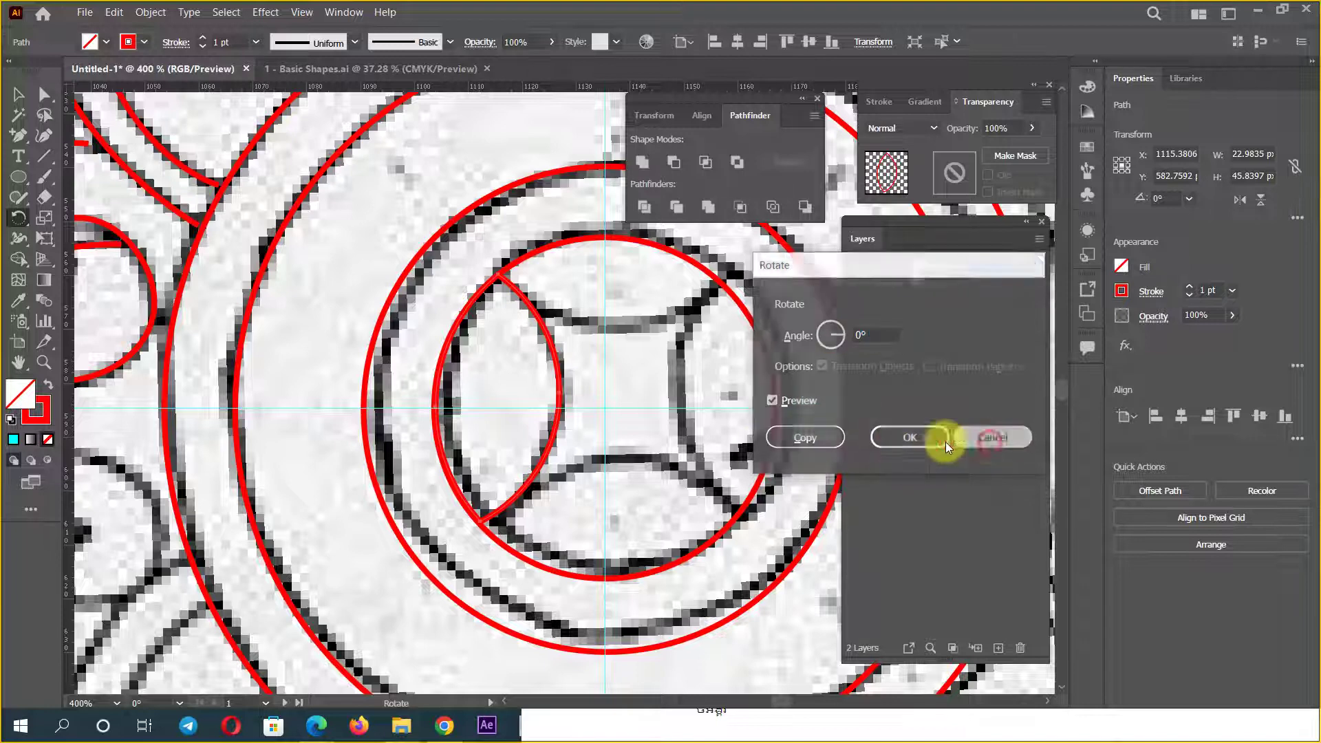
{"action": "left_click", "coordinate": [607, 409]}
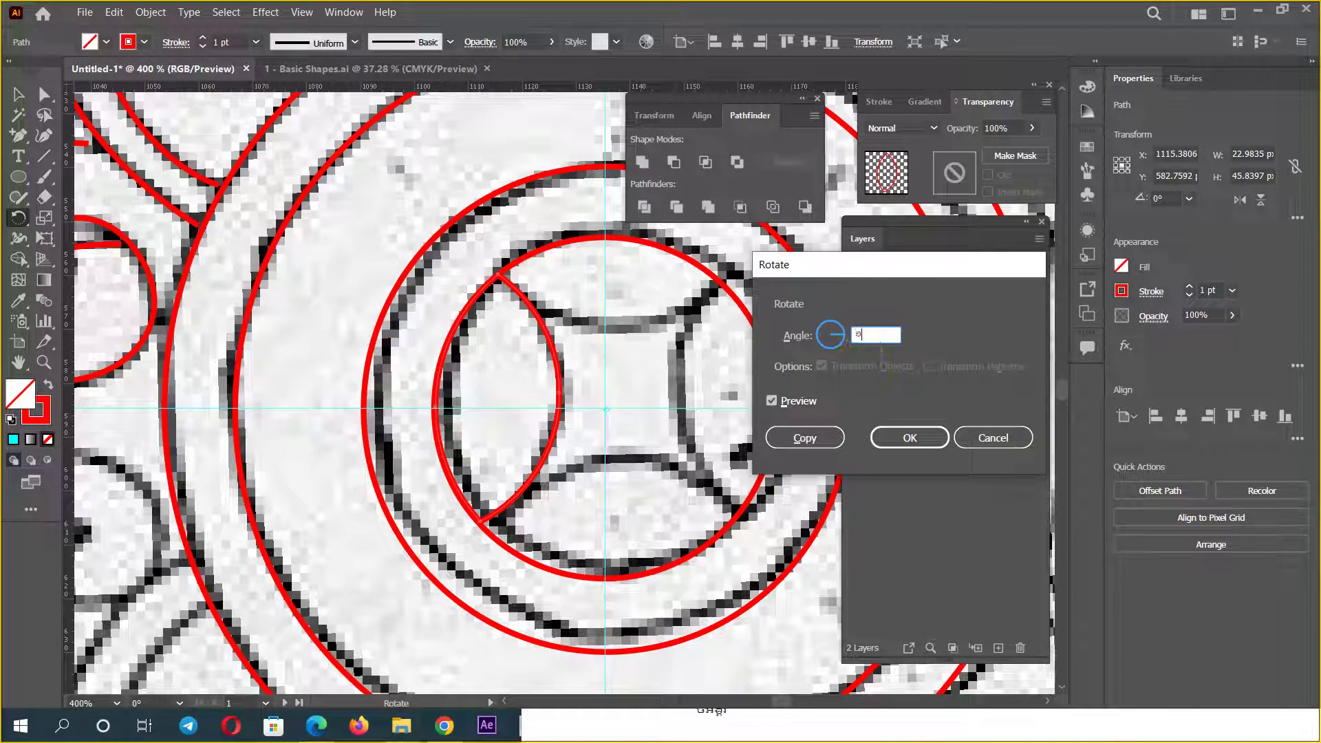
{"action": "type", "text": "៨០"}
{"action": "key", "text": "BackSpace"}
{"action": "key", "text": "BackSpace"}
{"action": "key", "text": "BackSpace"}
{"action": "type", "text": "1"}
{"action": "type", "text": "80"}
{"action": "left_click_drag", "start_coordinate": [876, 269], "coordinate": [972, 288]}
{"action": "left_click", "coordinate": [881, 417]}
{"action": "left_click", "coordinate": [880, 417]}
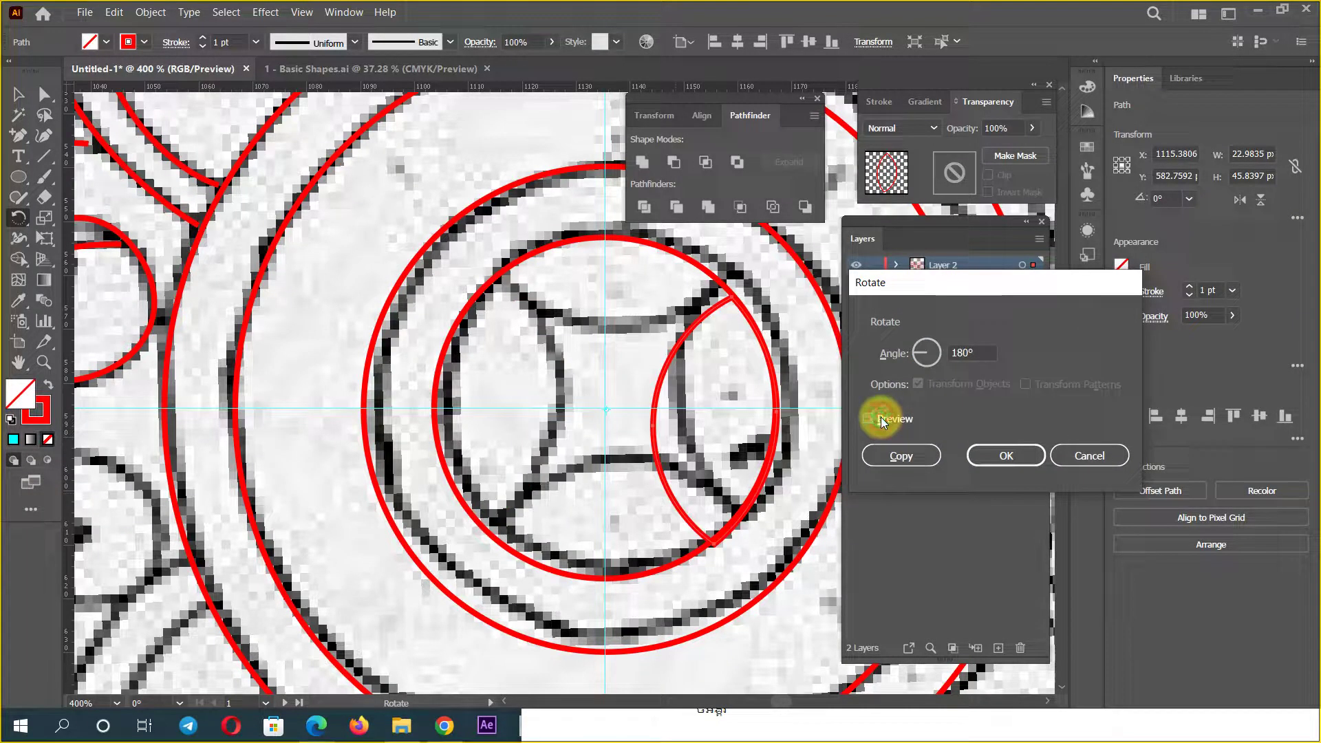
{"action": "left_click", "coordinate": [880, 417]}
{"action": "left_click", "coordinate": [881, 417]}
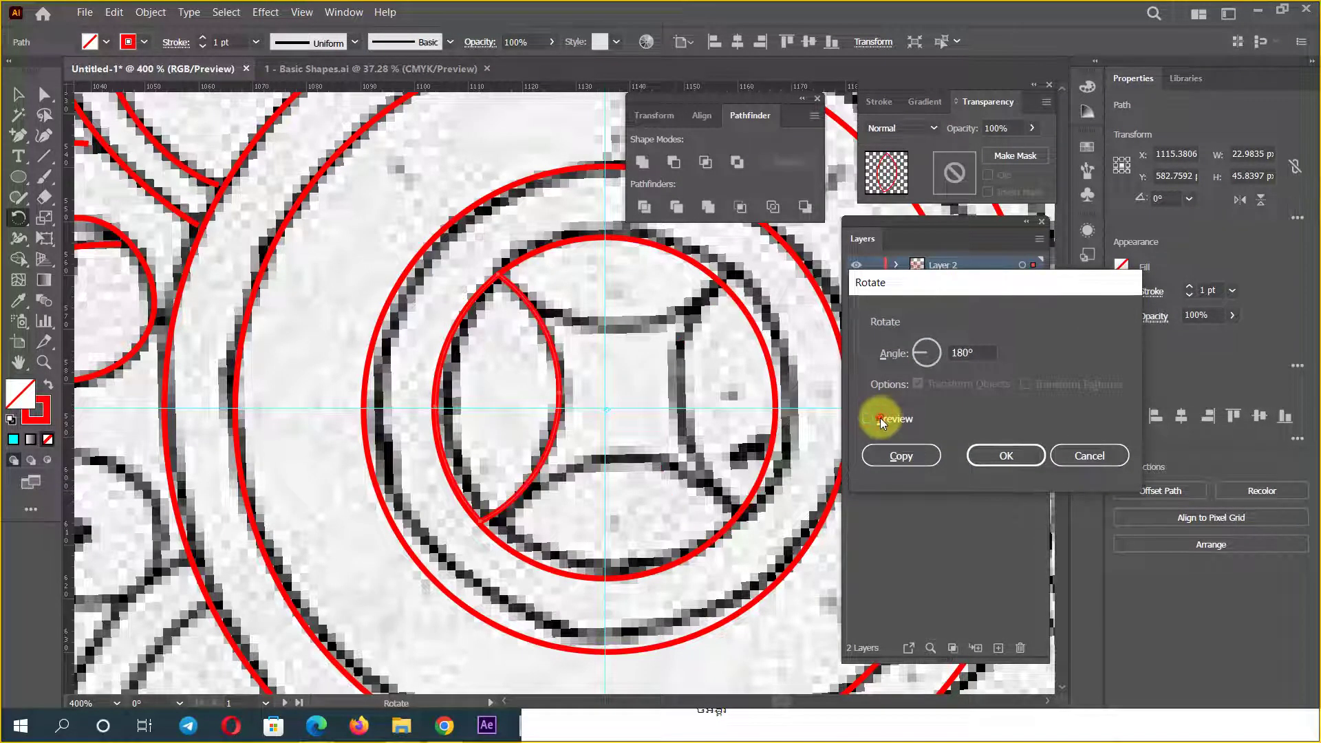
{"action": "left_click", "coordinate": [881, 419]}
{"action": "left_click", "coordinate": [905, 454]}
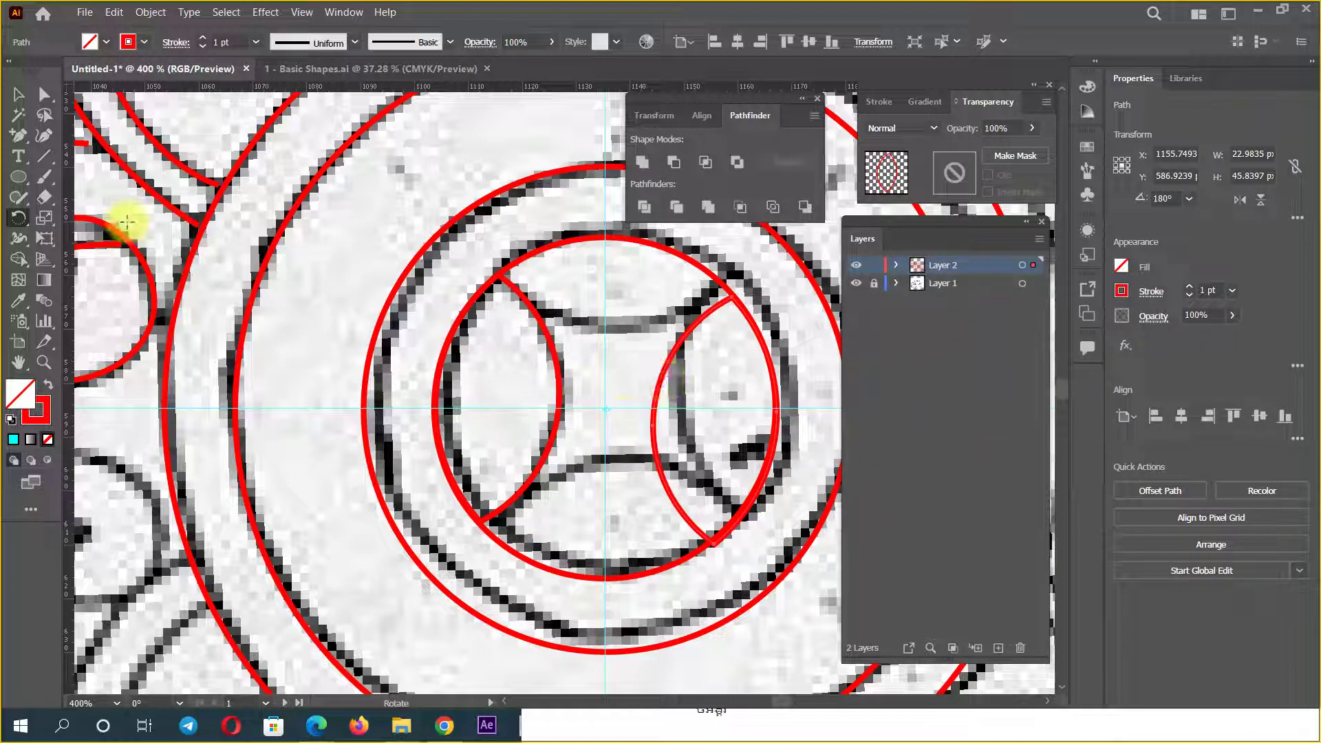
Step: Undo the rotated copy and reselect the left lens petal with edges hidden
{"action": "left_click", "coordinate": [15, 96]}
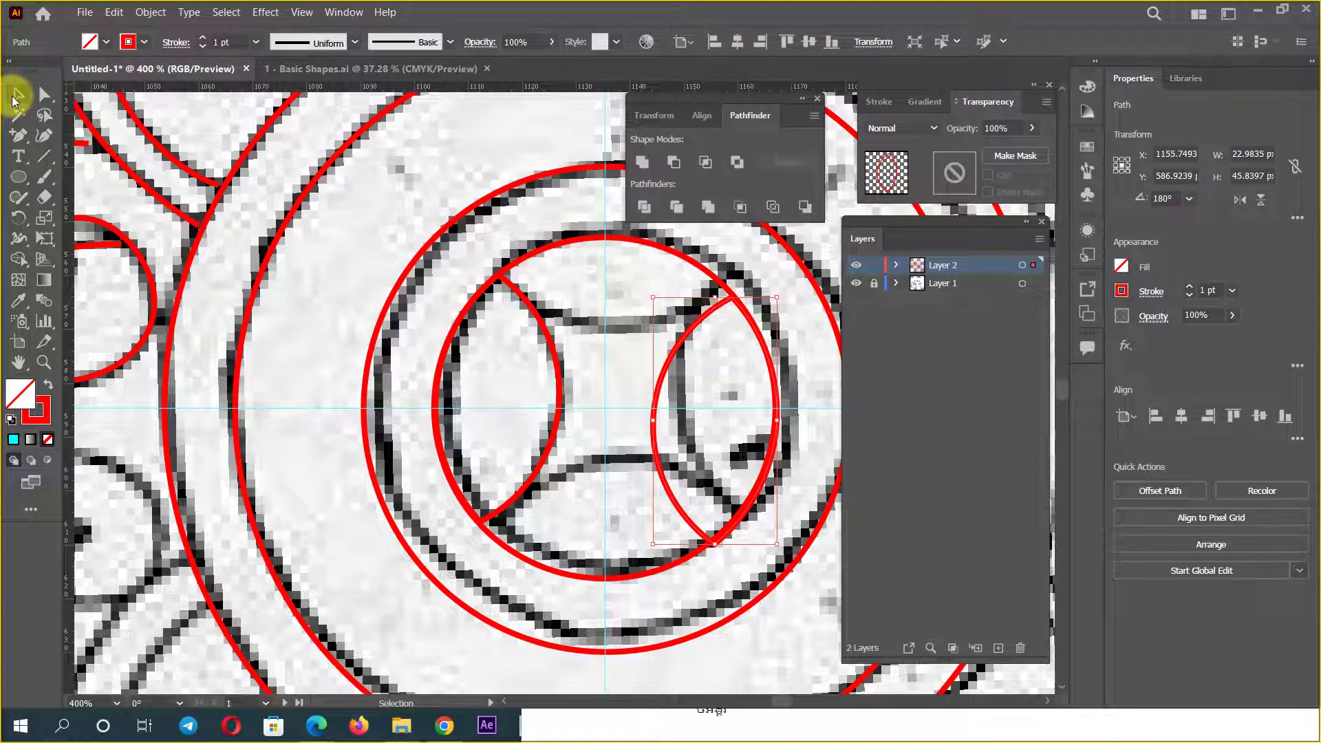
{"action": "left_click_drag", "start_coordinate": [17, 219], "coordinate": [116, 234]}
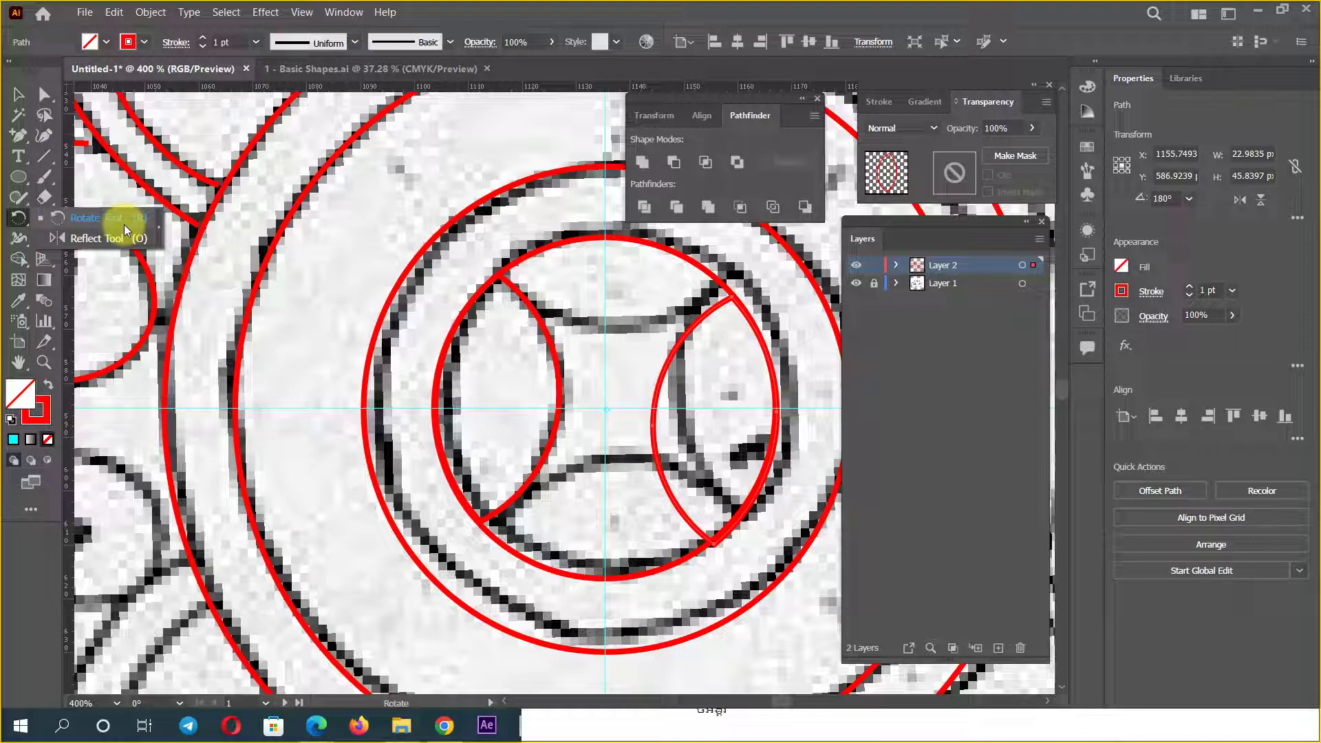
{"action": "key", "text": "ctrl+z"}
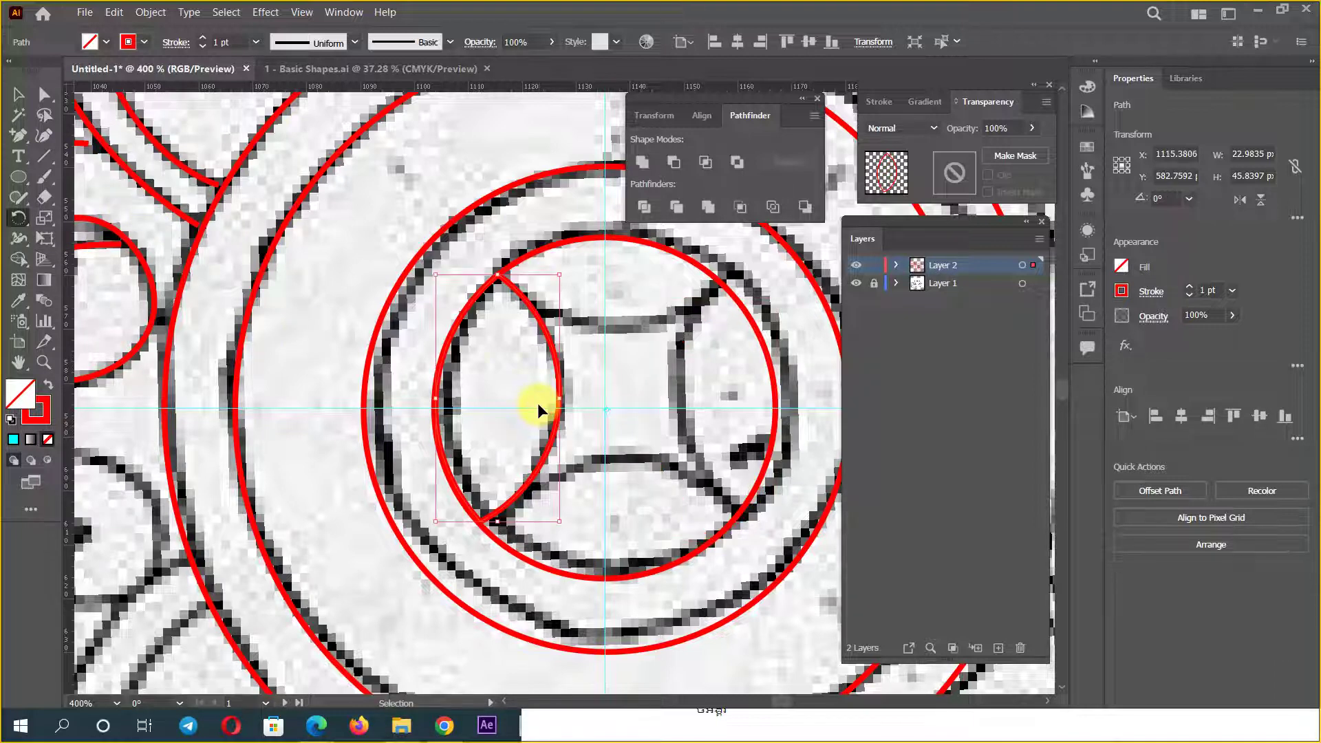
{"action": "key", "text": "ctrl+shift+a"}
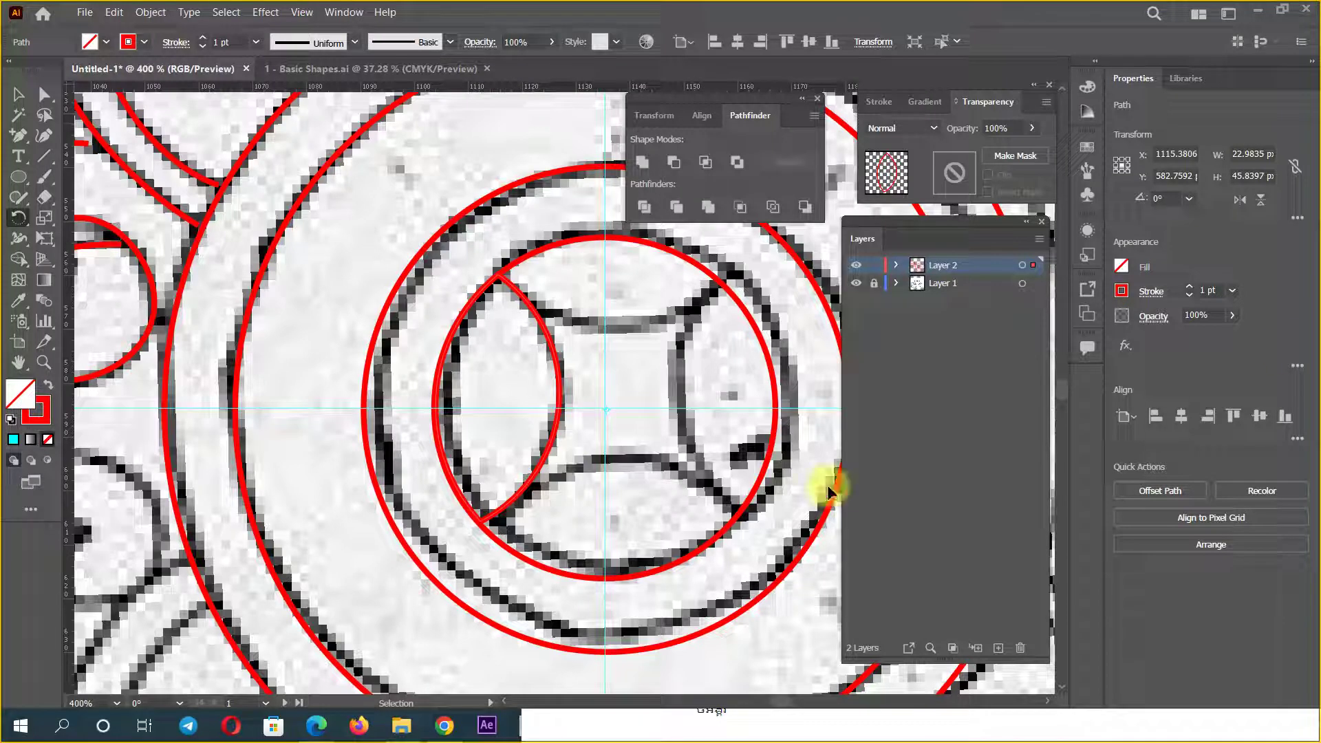
{"action": "left_click", "coordinate": [555, 407]}
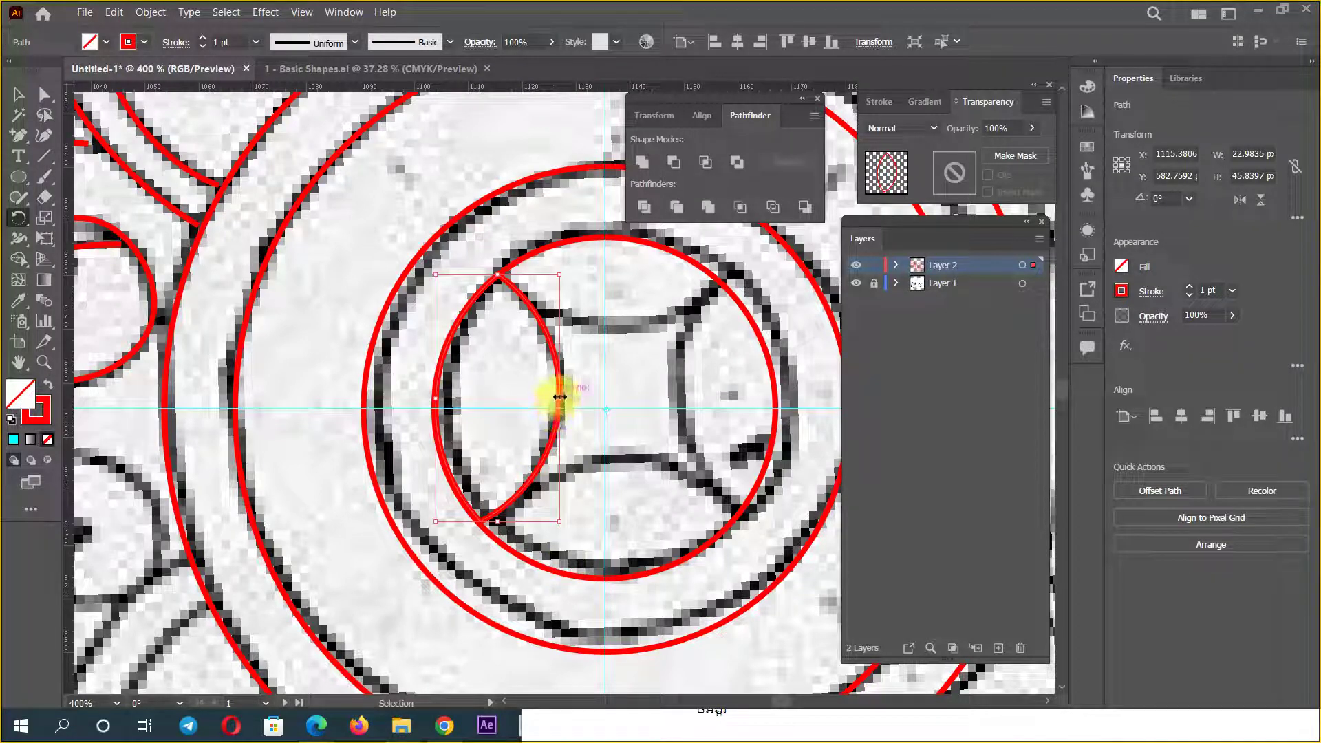
{"action": "key", "text": "ctrl+h"}
Step: Change the lens petal's stroke colour to cyan, then to magenta
{"action": "left_click", "coordinate": [129, 44]}
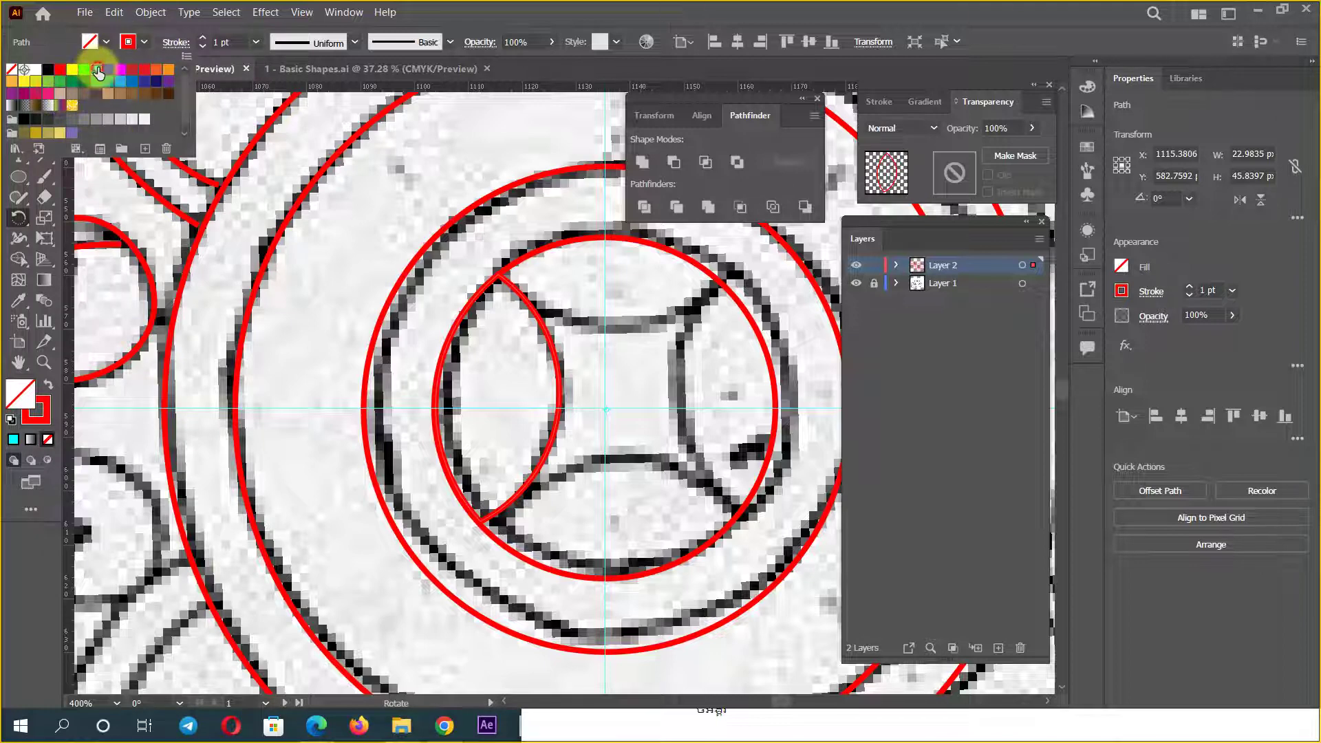
{"action": "left_click", "coordinate": [96, 69]}
{"action": "left_click", "coordinate": [572, 17]}
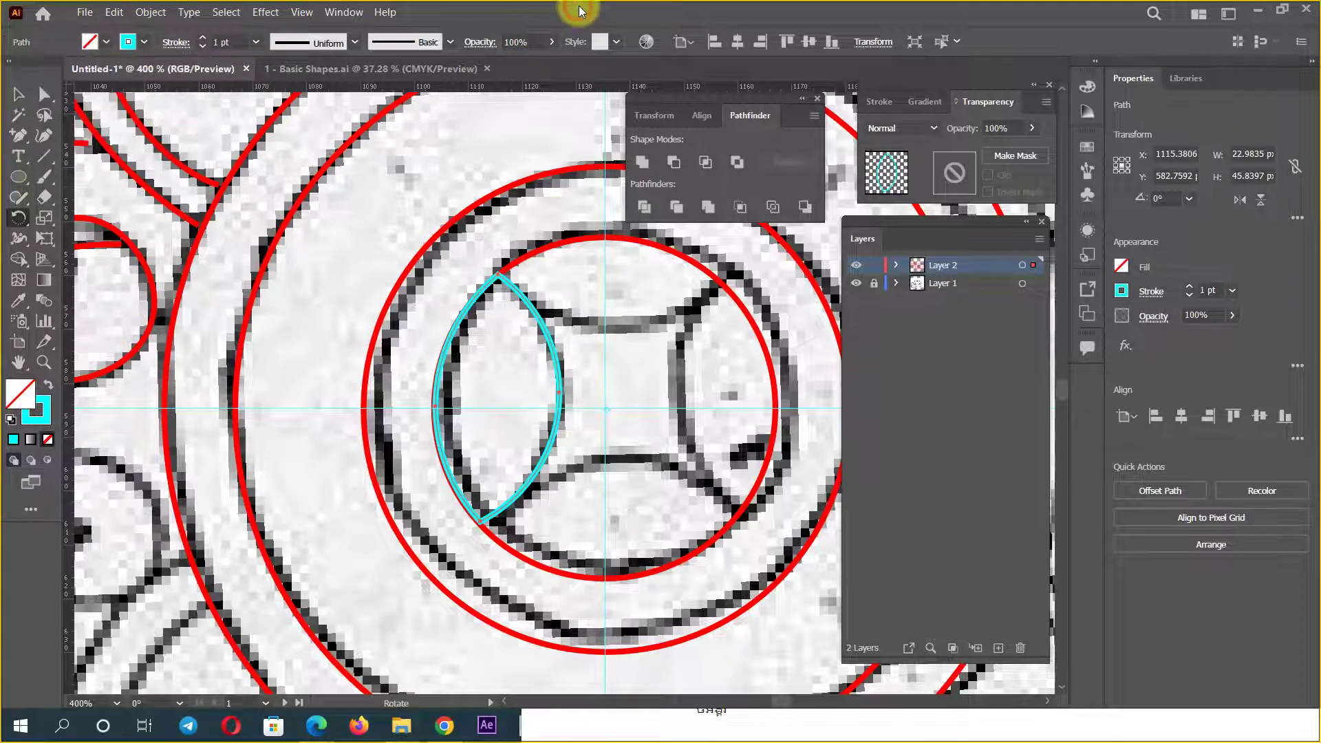
{"action": "left_click", "coordinate": [127, 44]}
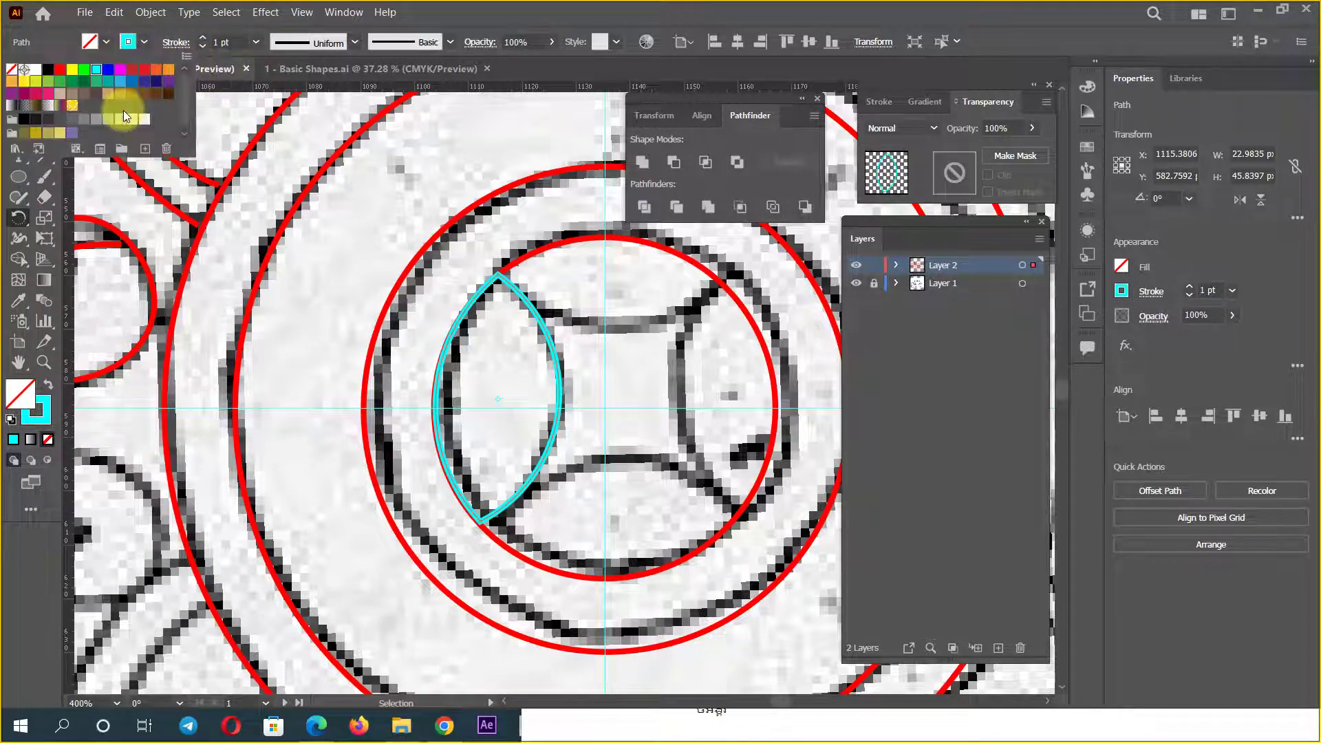
{"action": "left_click", "coordinate": [122, 72]}
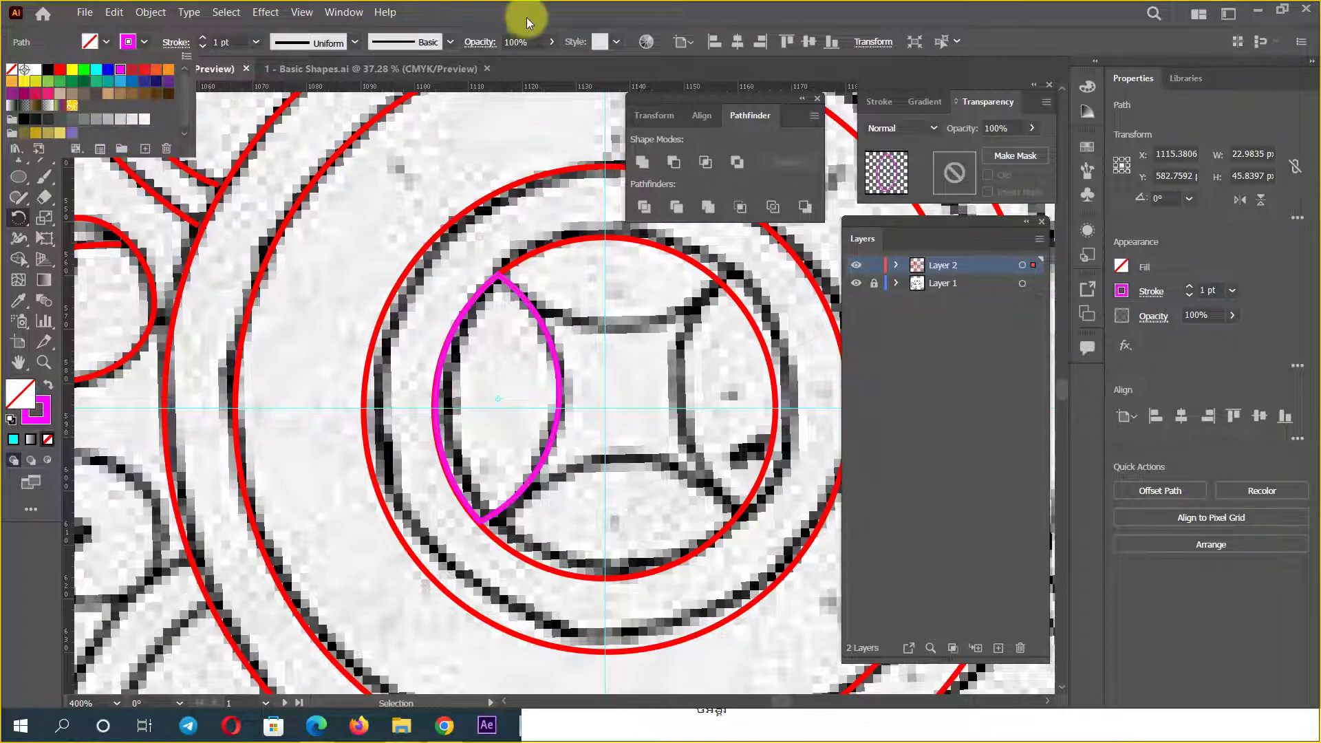
{"action": "left_click", "coordinate": [524, 16]}
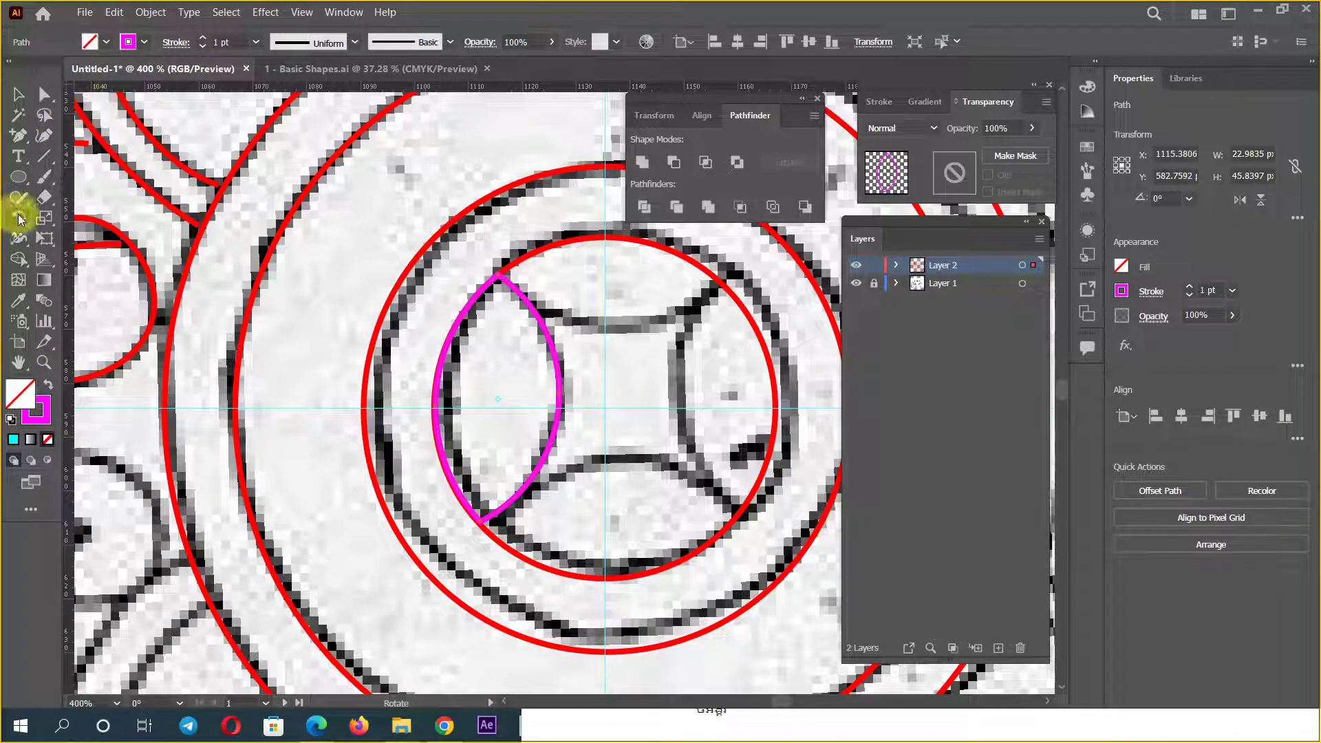
Step: Set a pivot point and copy the lens petal rotated 180°
{"action": "left_click_drag", "start_coordinate": [589, 420], "coordinate": [414, 423]}
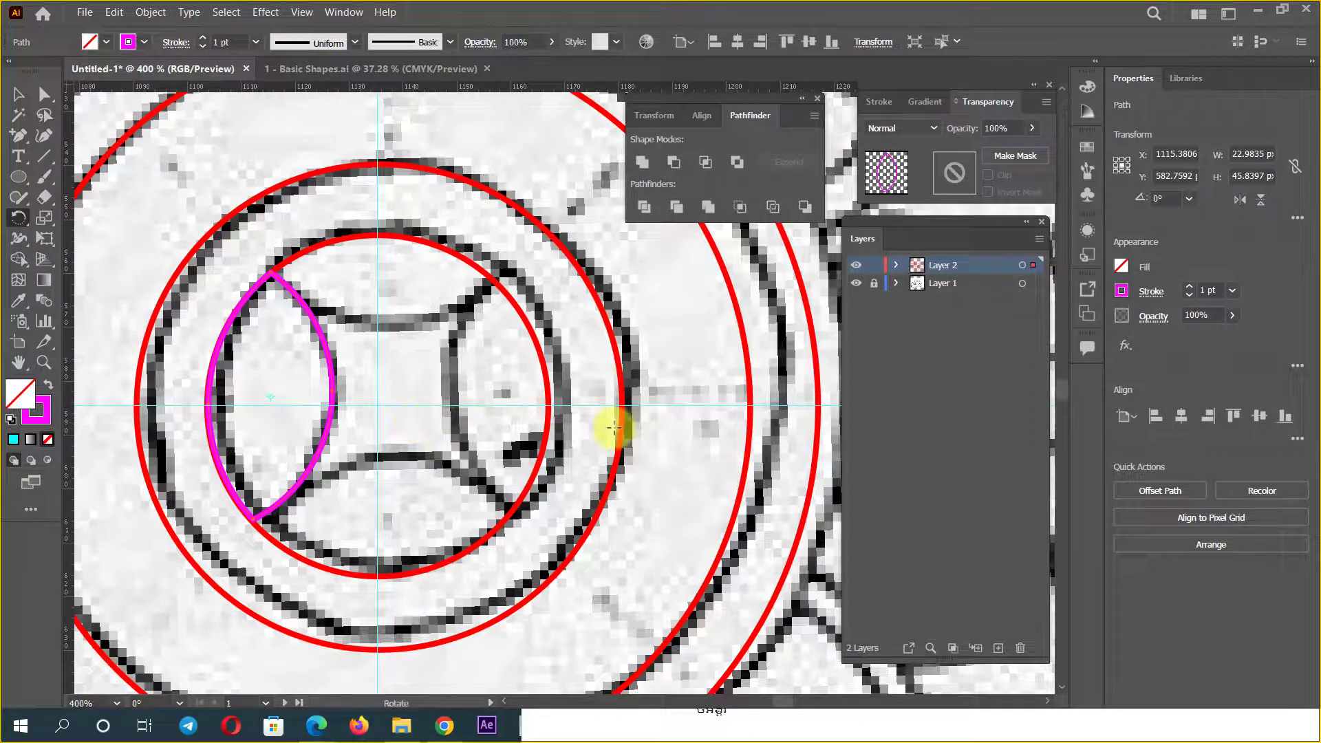
{"action": "left_click", "coordinate": [649, 406], "text": "alt"}
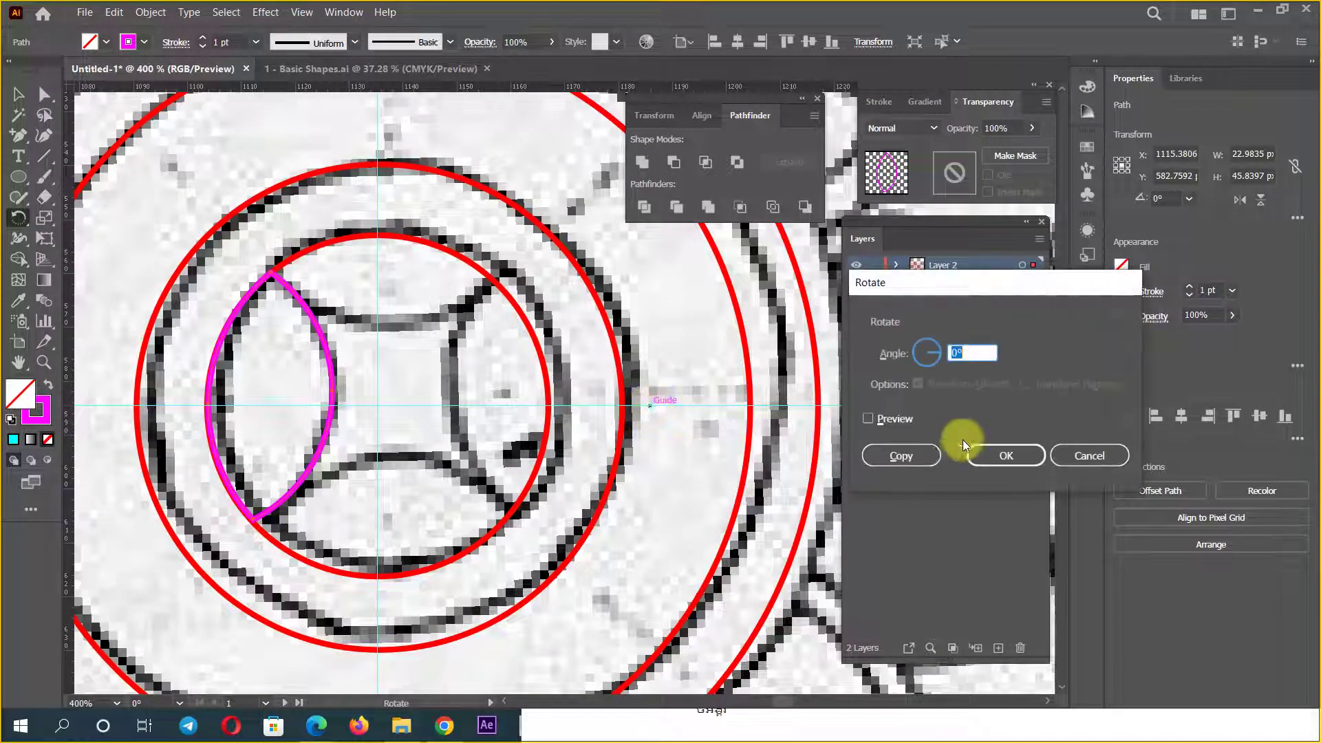
{"action": "left_click", "coordinate": [867, 418]}
{"action": "left_click", "coordinate": [977, 351]}
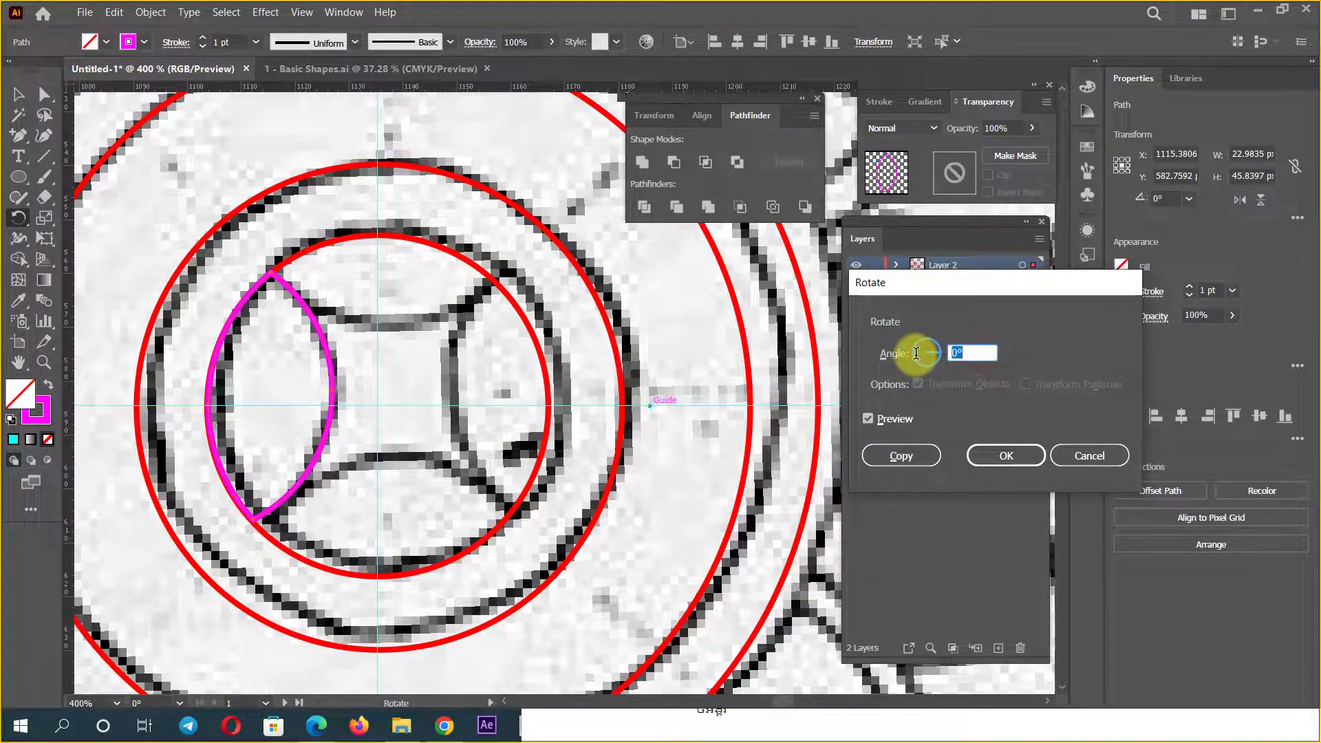
{"action": "type", "text": "18"}
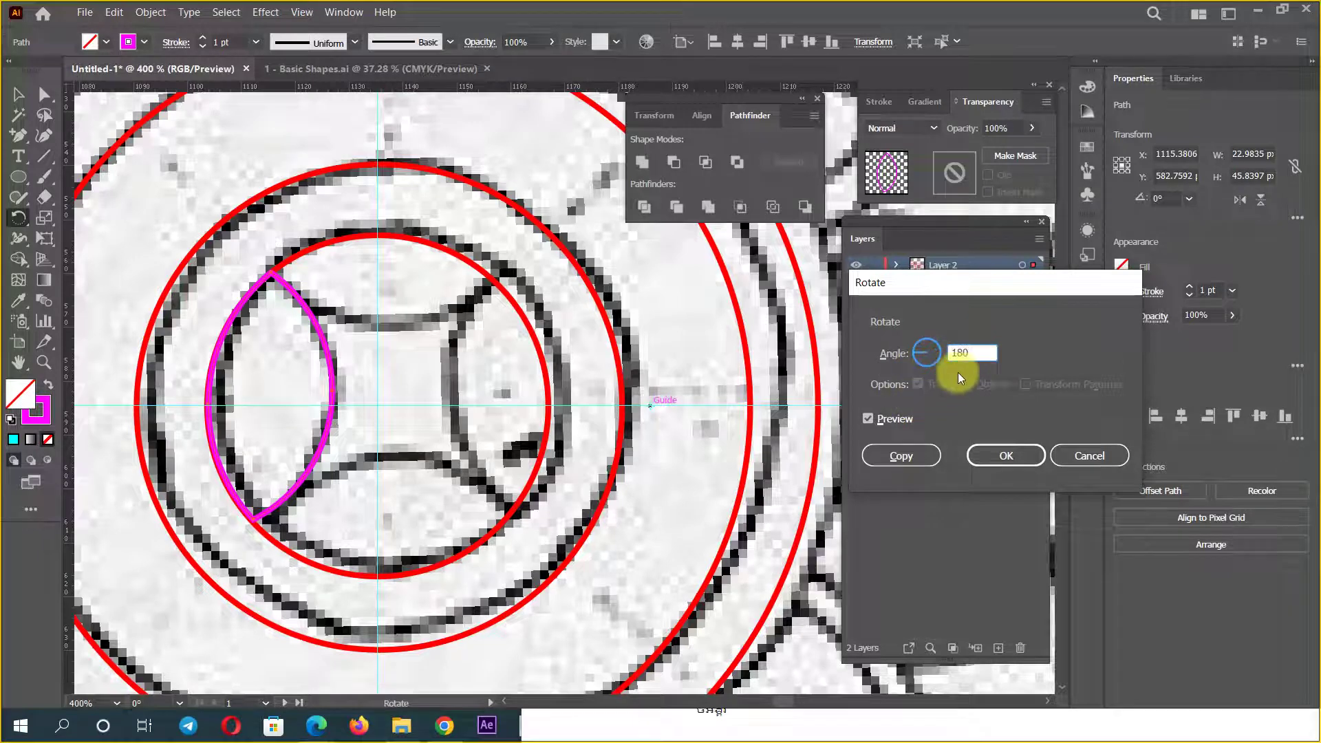
{"action": "left_click", "coordinate": [867, 418]}
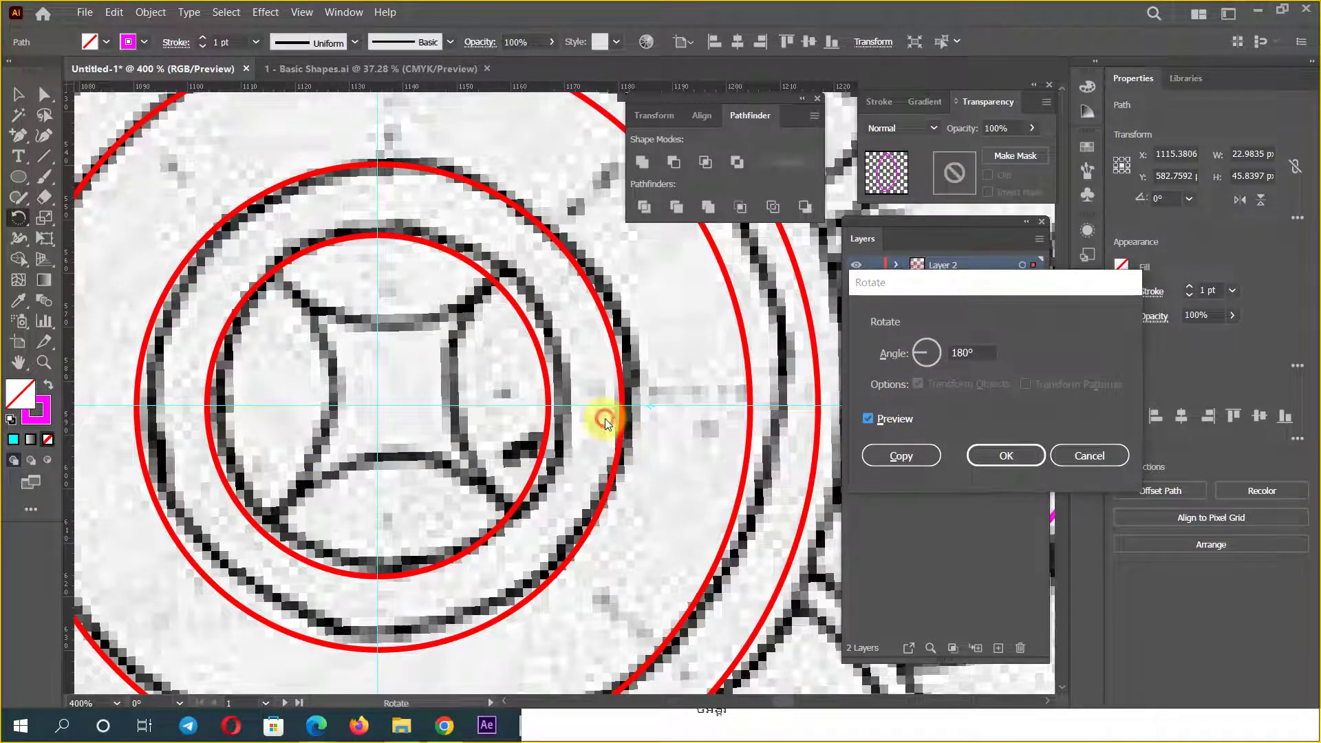
{"action": "left_click", "coordinate": [887, 454]}
Step: Zoom and pan out to locate the rotated lens copy
{"action": "left_click", "coordinate": [519, 436], "text": "ctrl+alt"}
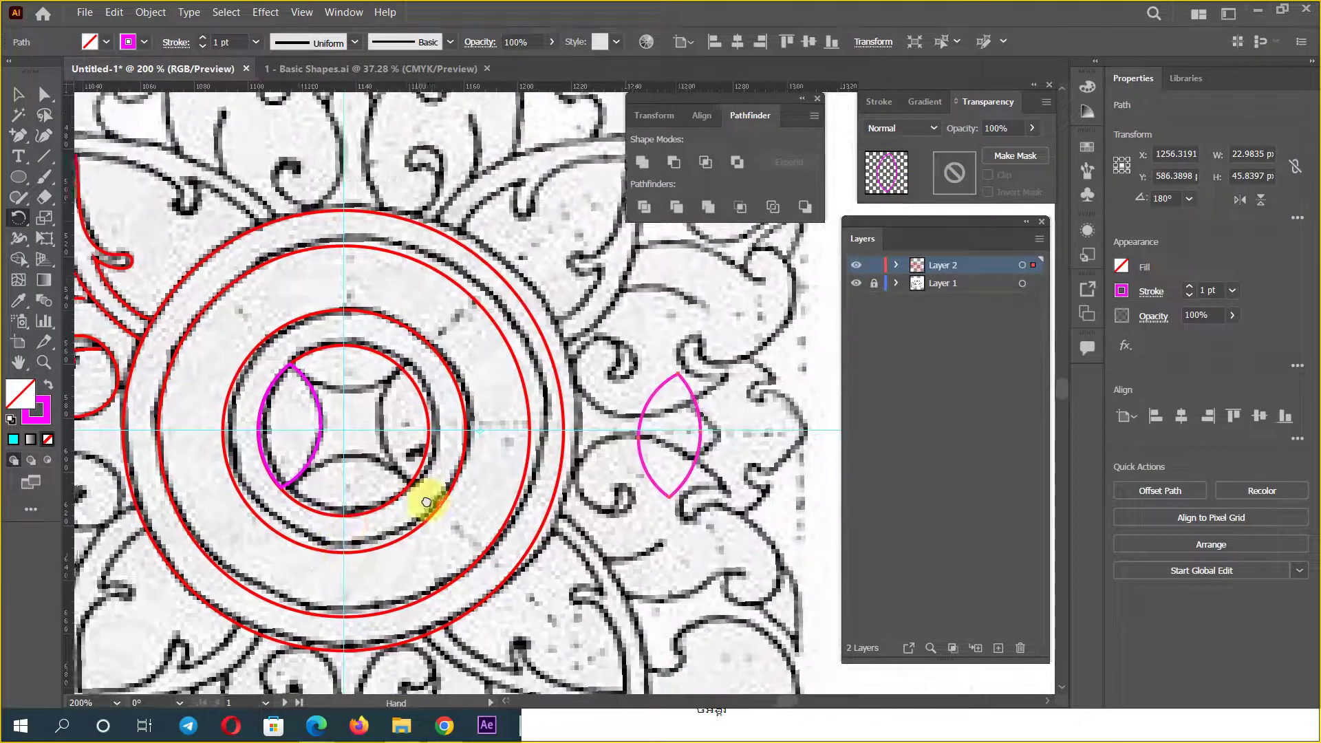
{"action": "left_click_drag", "start_coordinate": [485, 481], "coordinate": [463, 481]}
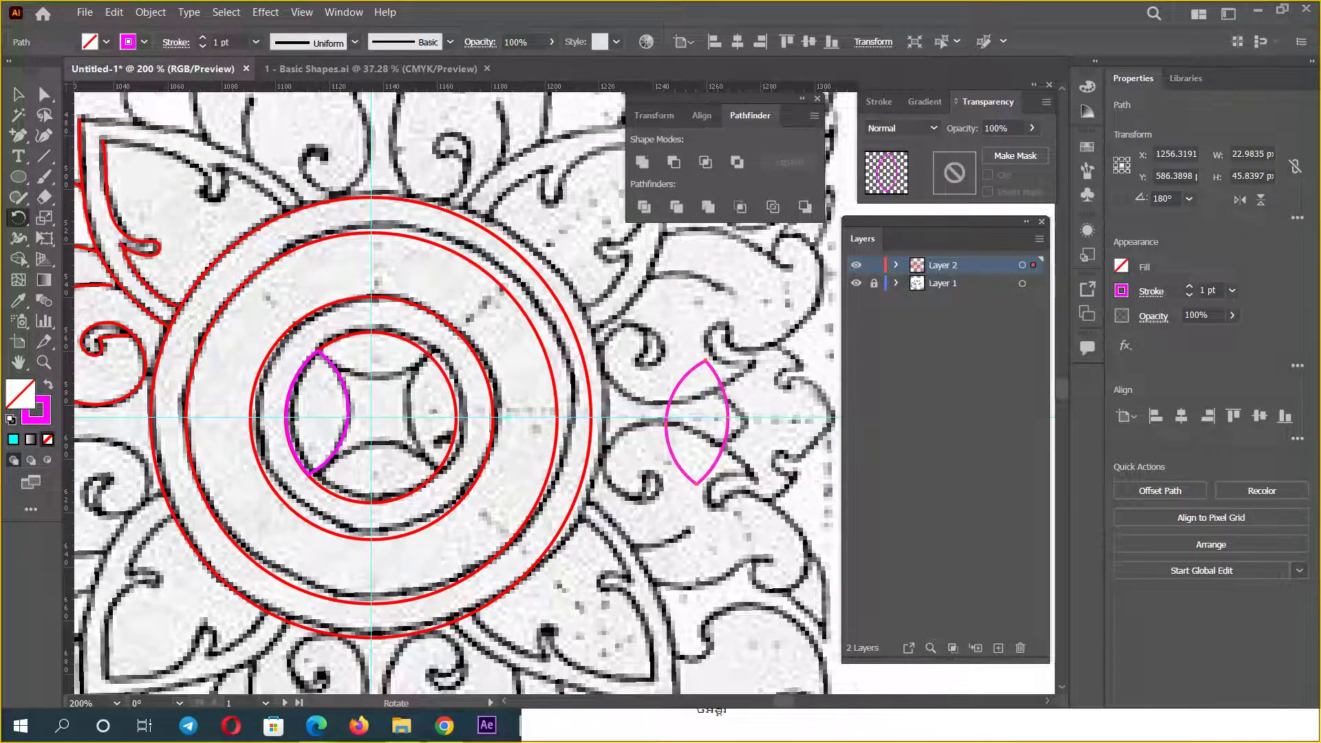
{"action": "mouse_move", "coordinate": [324, 341]}
{"action": "left_mouse_down"}
{"action": "mouse_move", "coordinate": [386, 365]}
{"action": "mouse_move", "coordinate": [361, 347]}
{"action": "left_mouse_up"}
{"action": "mouse_move", "coordinate": [29, 200]}
{"action": "left_mouse_down"}
{"action": "mouse_move", "coordinate": [15, 192]}
{"action": "mouse_move", "coordinate": [42, 241]}
{"action": "mouse_move", "coordinate": [42, 204]}
{"action": "left_mouse_up"}
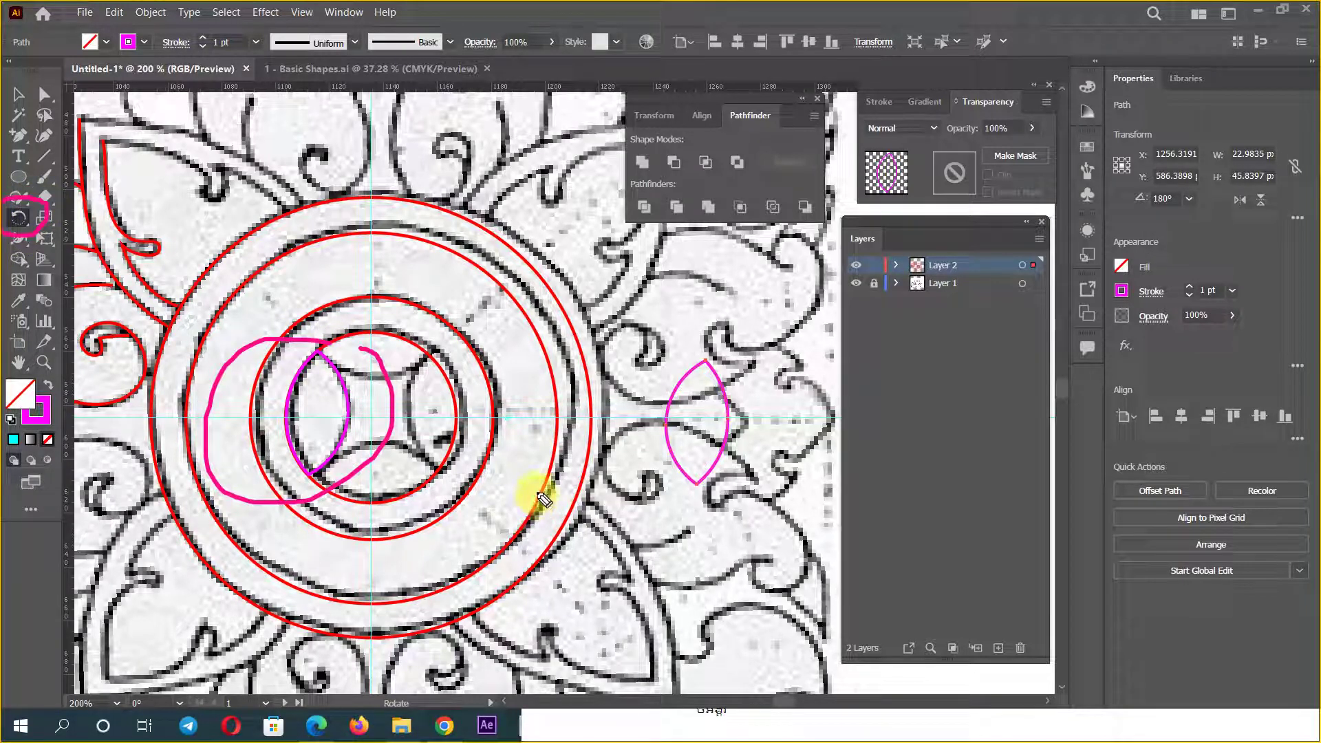
{"action": "mouse_move", "coordinate": [516, 421]}
{"action": "left_mouse_down"}
{"action": "mouse_move", "coordinate": [524, 440]}
{"action": "mouse_move", "coordinate": [507, 413]}
{"action": "left_mouse_up"}
{"action": "mouse_move", "coordinate": [348, 397]}
{"action": "left_mouse_down"}
{"action": "mouse_move", "coordinate": [698, 395]}
{"action": "mouse_move", "coordinate": [640, 439]}
{"action": "left_mouse_up"}
{"action": "left_click_drag", "start_coordinate": [361, 359], "coordinate": [433, 441]}
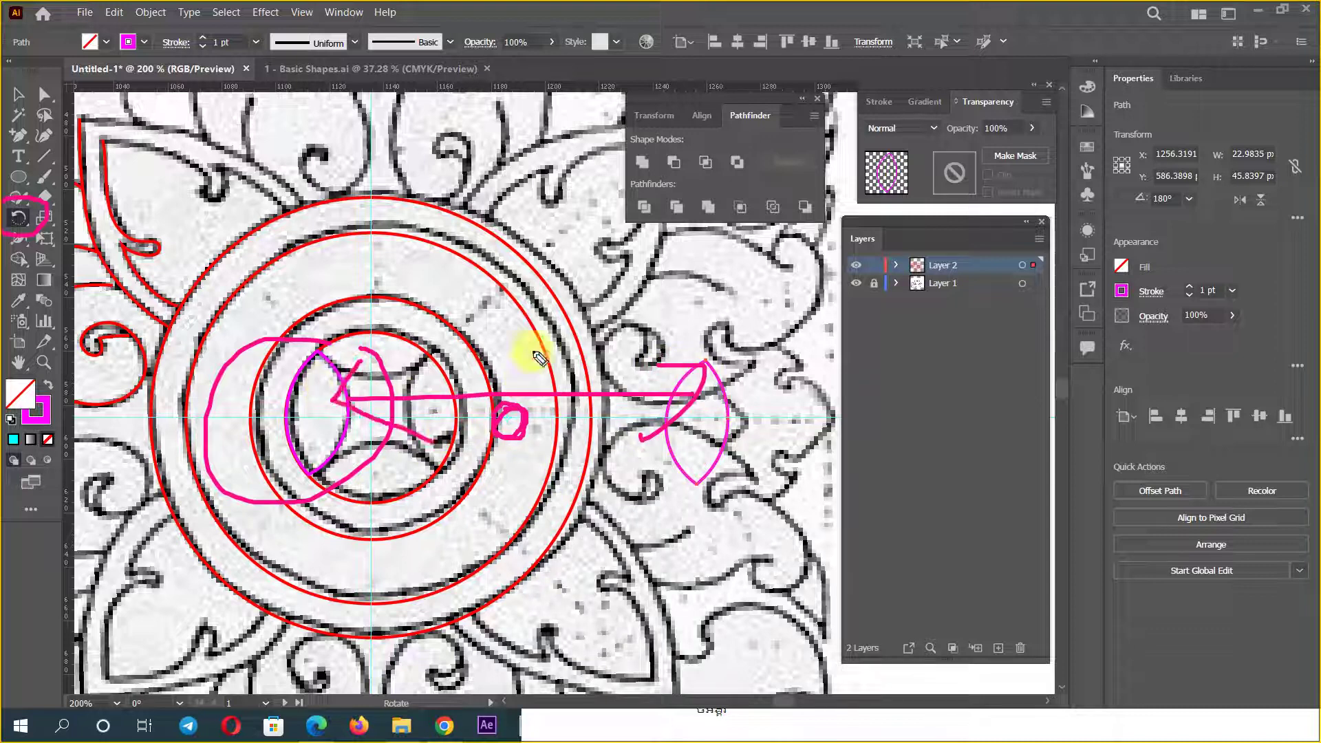
{"action": "left_click_drag", "start_coordinate": [524, 229], "coordinate": [527, 570]}
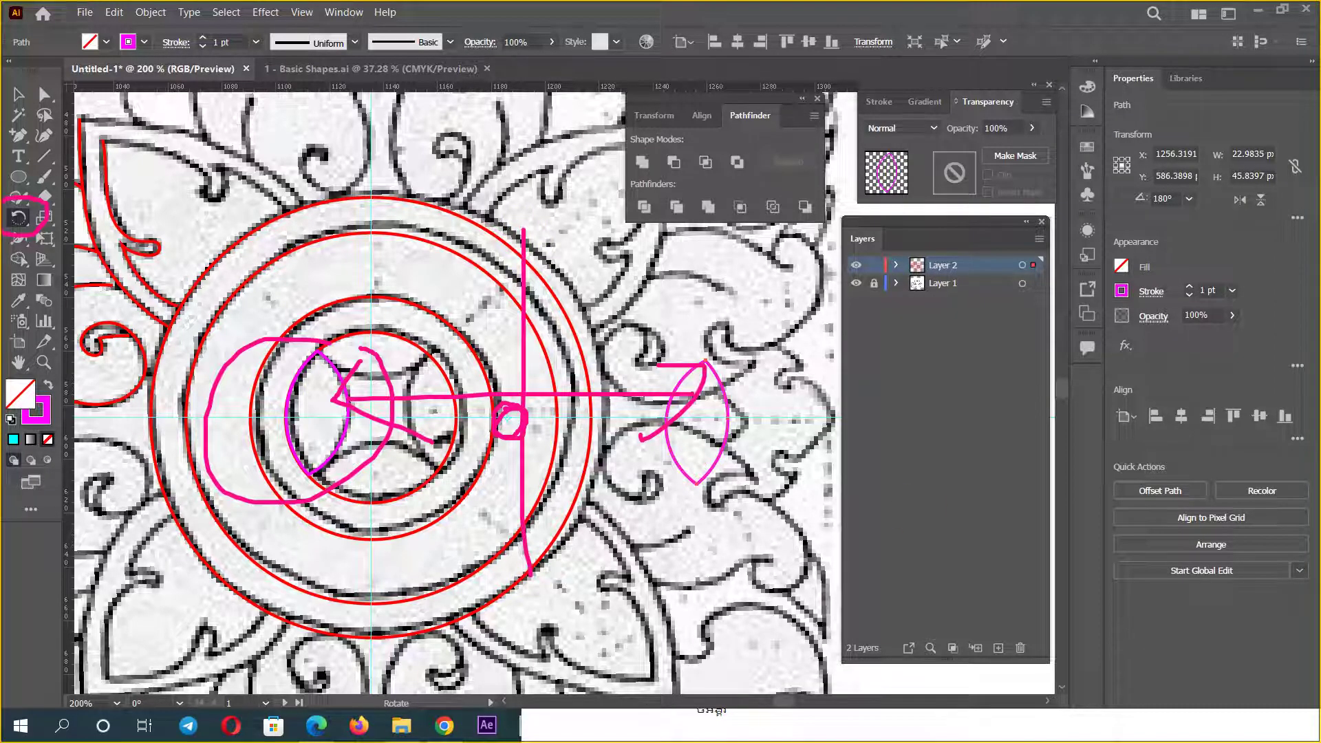
{"action": "scroll", "coordinate": [333, 360], "scroll_direction": "up", "scroll_amount": 1}
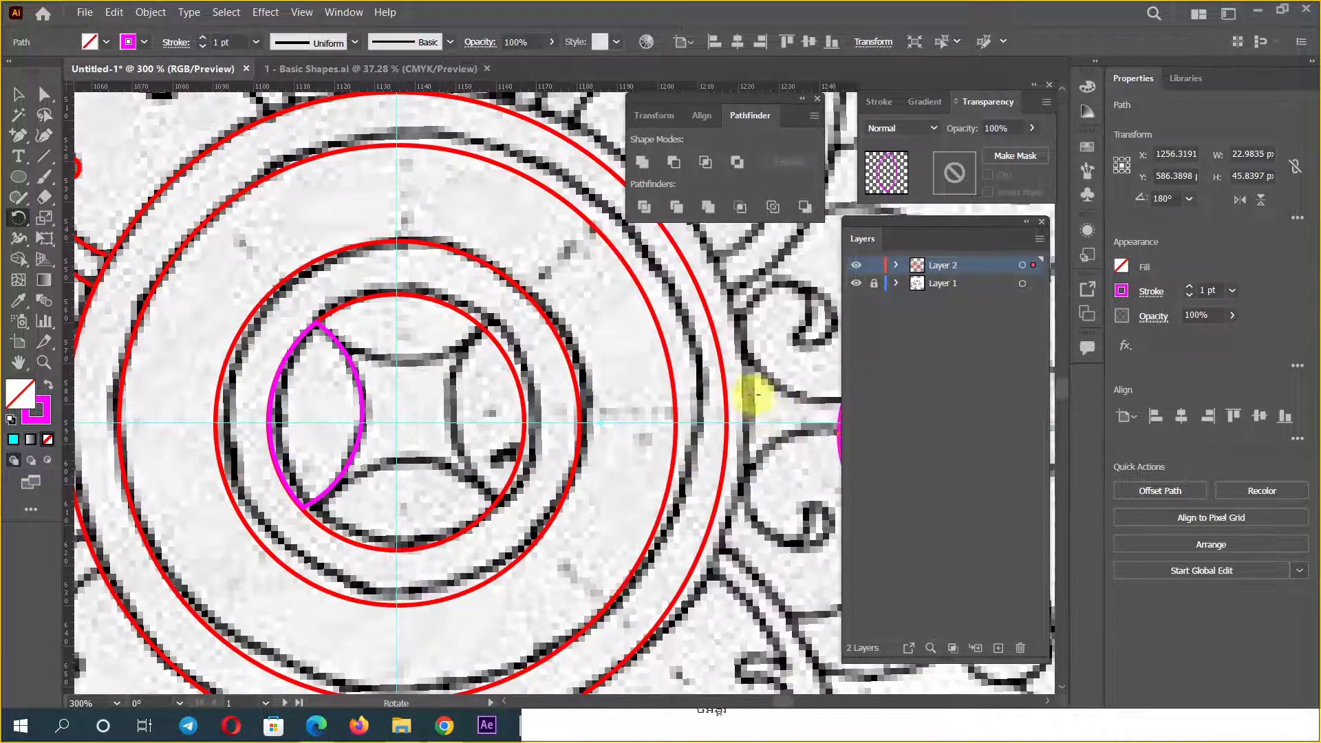
Step: Select the stray magenta lens copy and delete it
{"action": "left_click_drag", "start_coordinate": [749, 395], "coordinate": [557, 400]}
{"action": "key", "text": "v"}
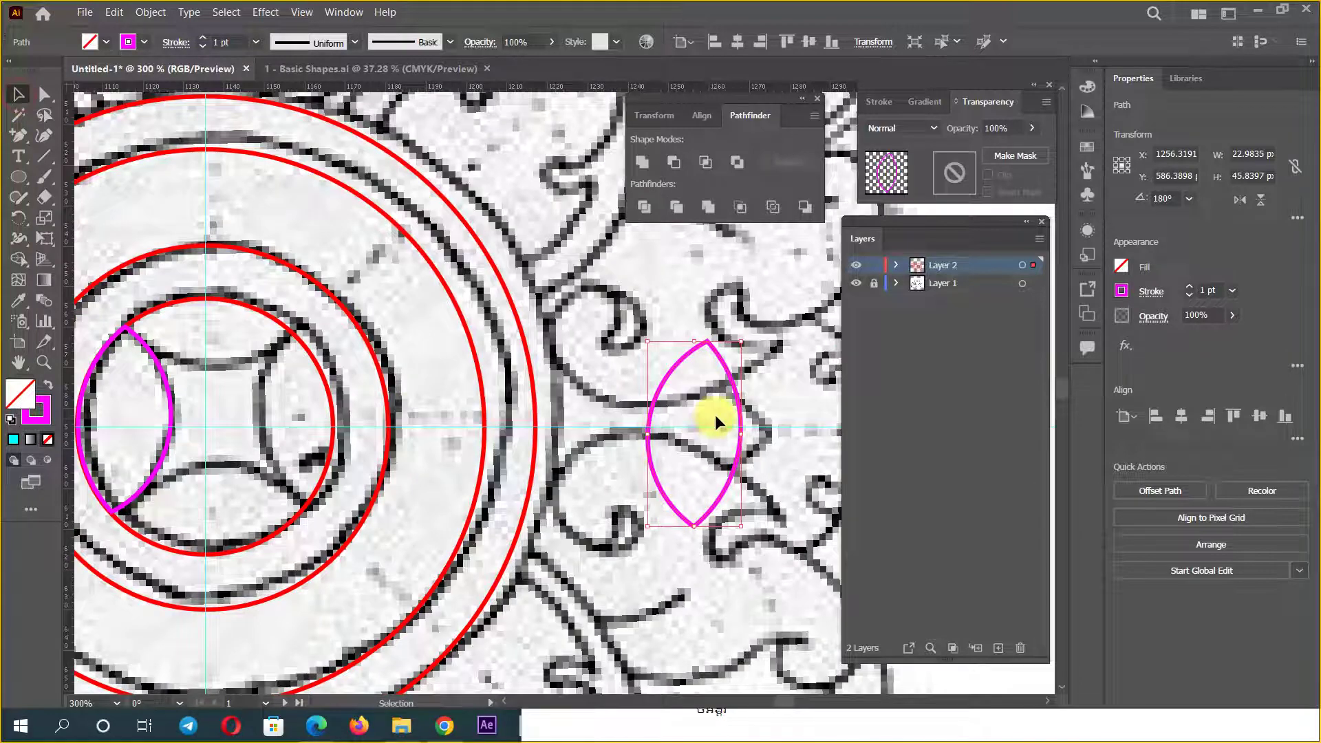
{"action": "key", "text": "Delete"}
{"action": "scroll", "coordinate": [316, 374], "scroll_direction": "up", "scroll_amount": 2}
{"action": "scroll", "coordinate": [229, 364], "scroll_direction": "up", "scroll_amount": 1}
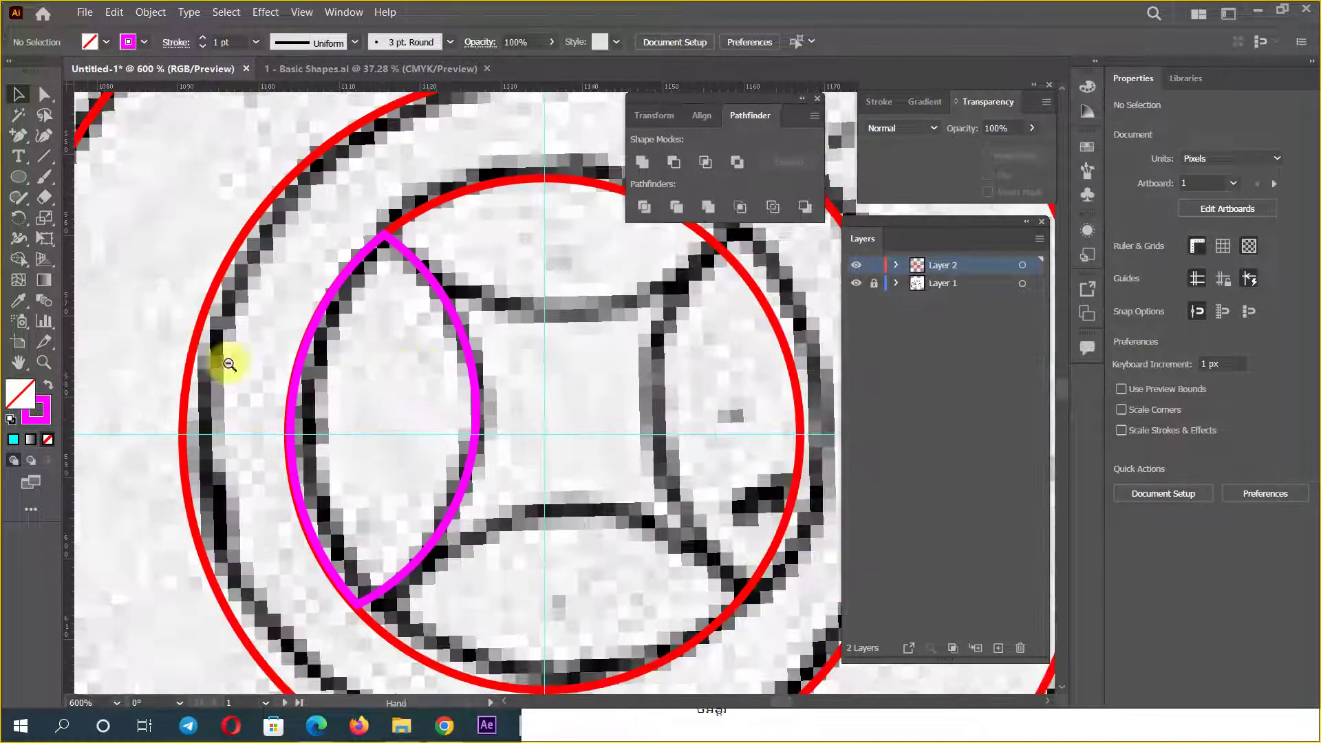
{"action": "scroll", "coordinate": [230, 364], "scroll_direction": "down", "scroll_amount": 2}
{"action": "scroll", "coordinate": [362, 347], "scroll_direction": "up", "scroll_amount": 2}
Step: Reselect the original magenta lens petal and switch to the Rotate tool
{"action": "left_click", "coordinate": [19, 218]}
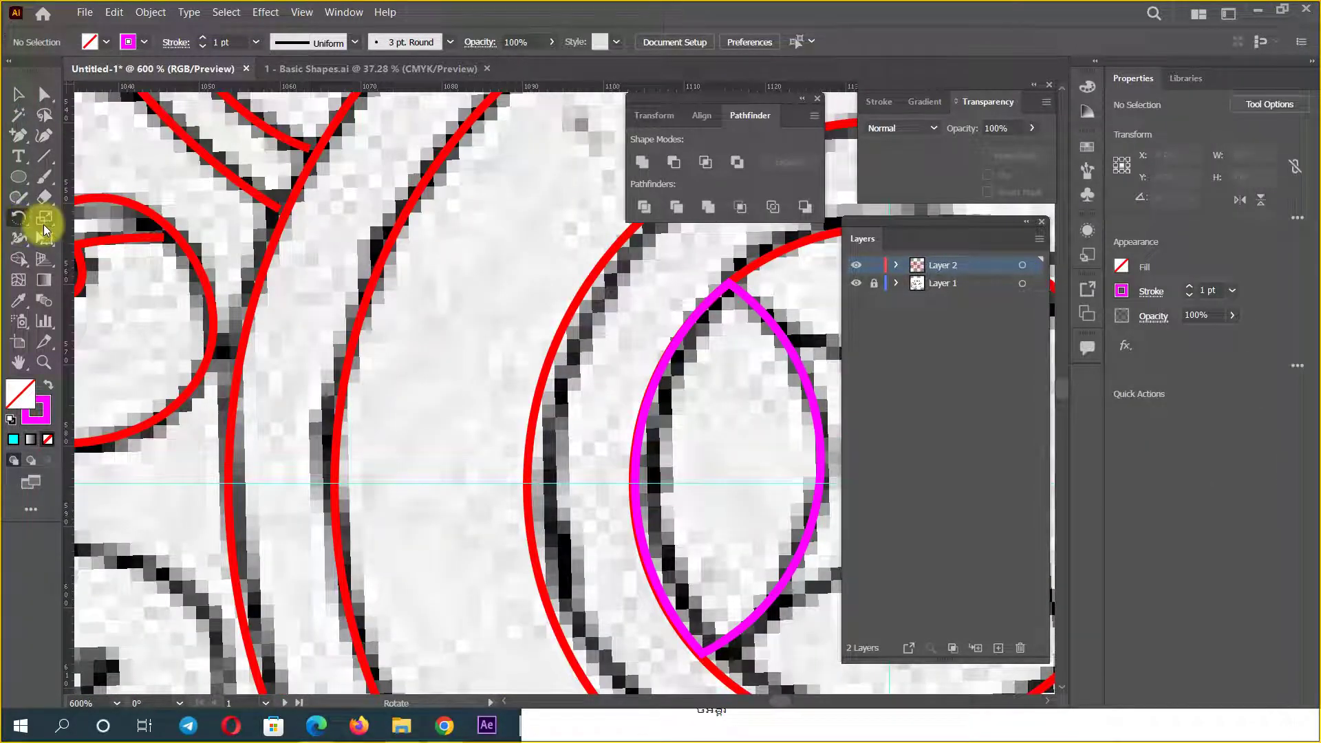
{"action": "scroll", "coordinate": [525, 359], "scroll_direction": "down", "scroll_amount": 2}
{"action": "scroll", "coordinate": [436, 378], "scroll_direction": "up", "scroll_amount": 1}
{"action": "scroll", "coordinate": [342, 360], "scroll_direction": "right", "scroll_amount": 3}
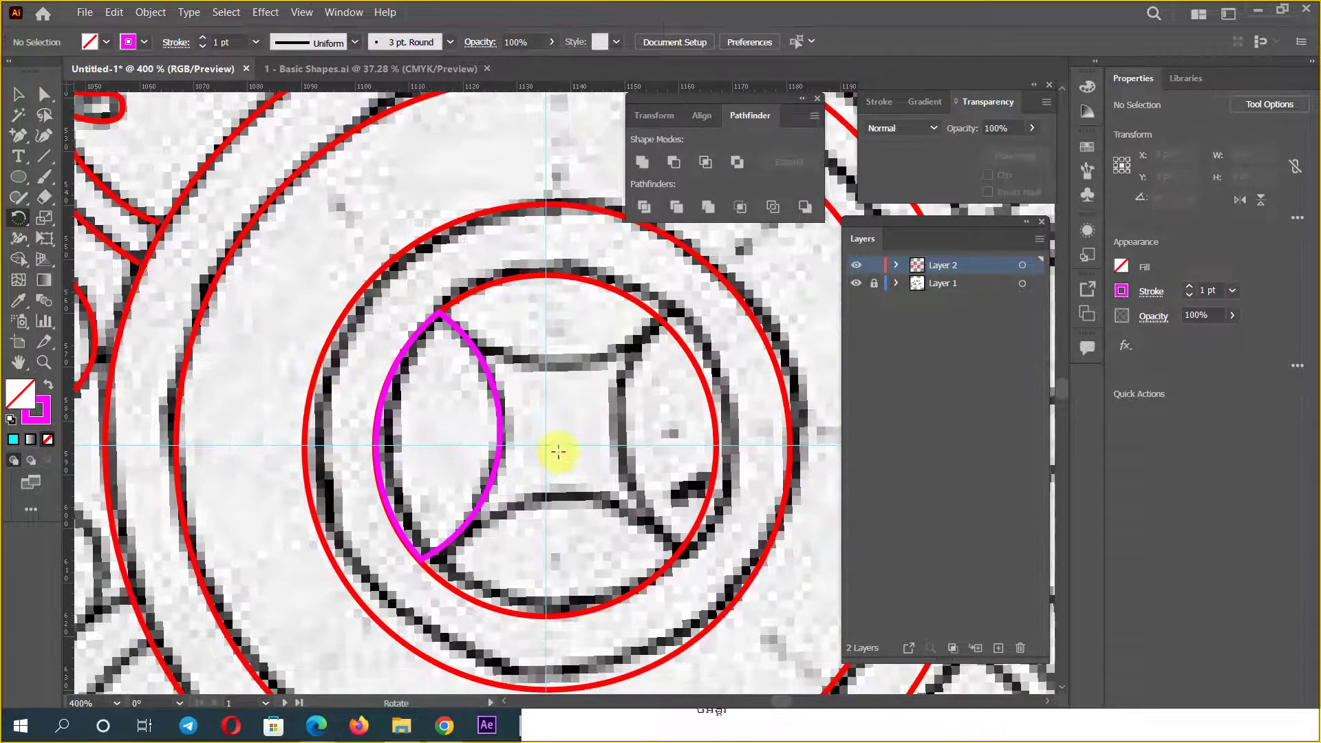
{"action": "left_click", "coordinate": [18, 94]}
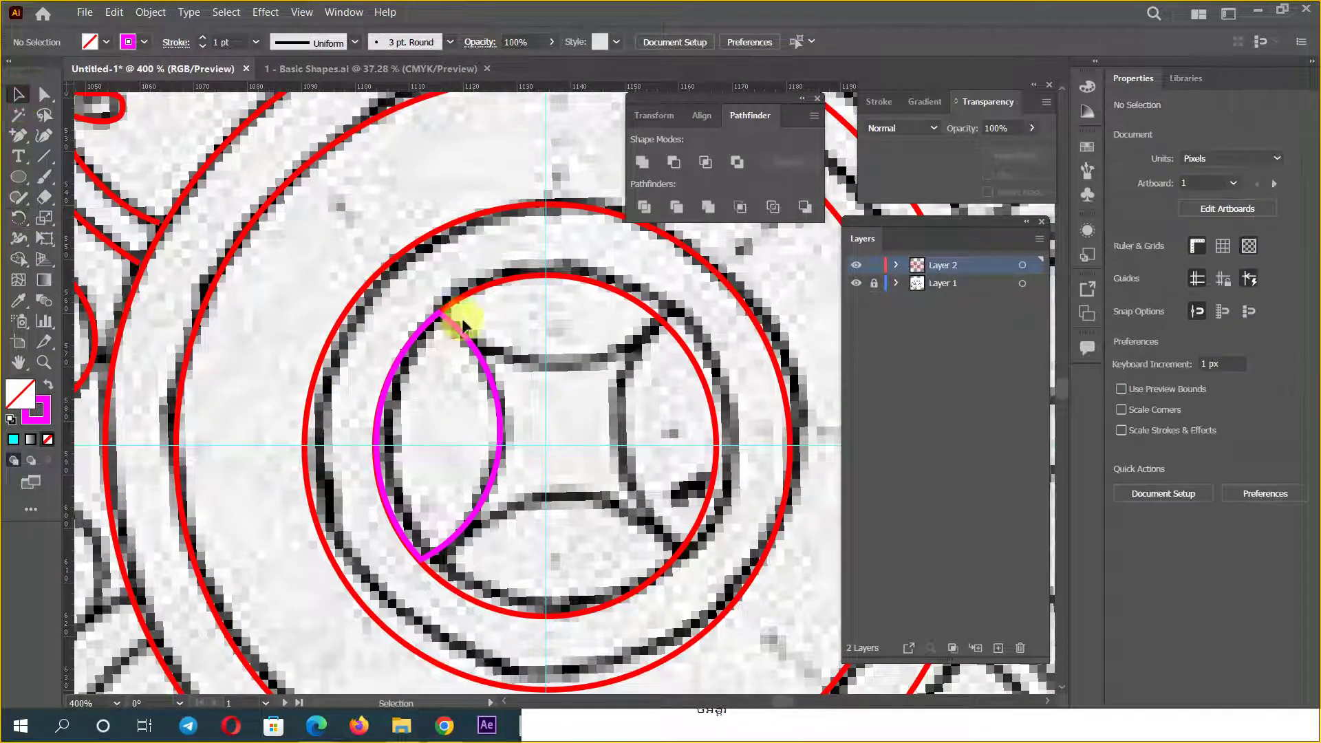
{"action": "left_click", "coordinate": [460, 335]}
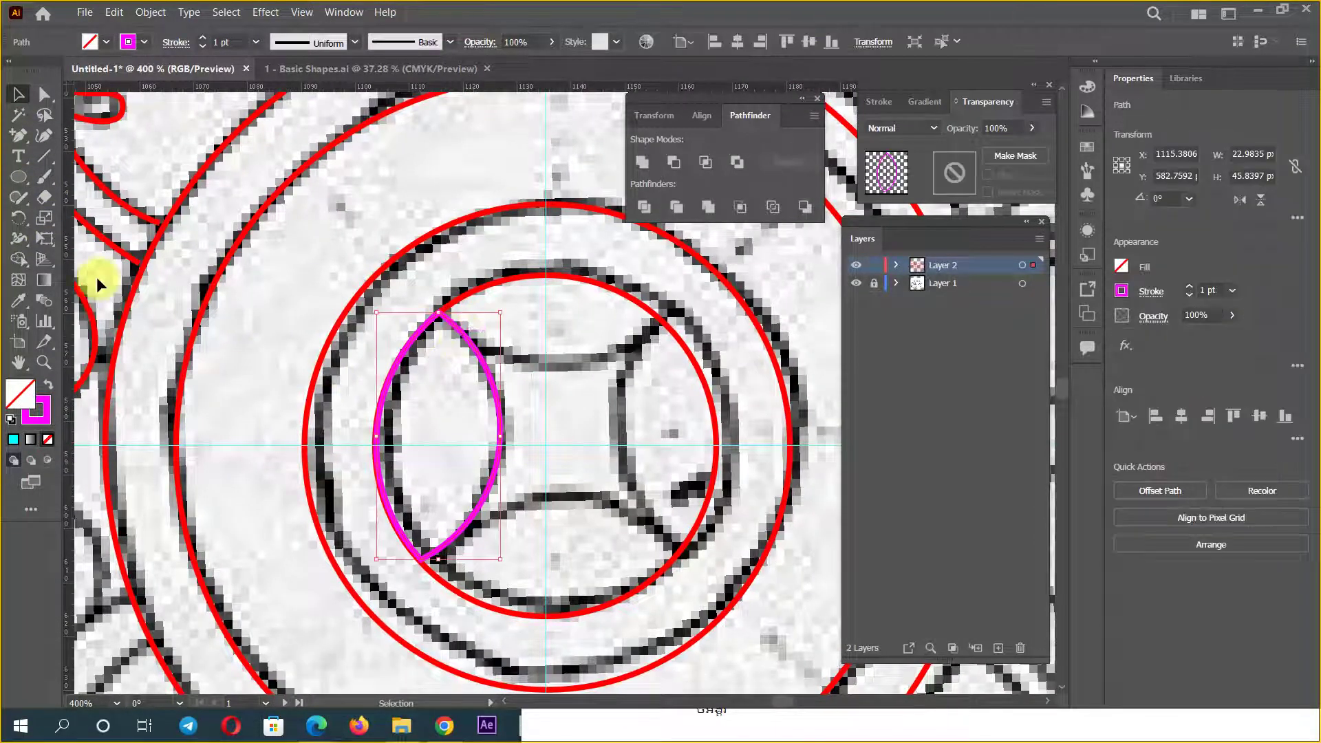
{"action": "left_click", "coordinate": [20, 221]}
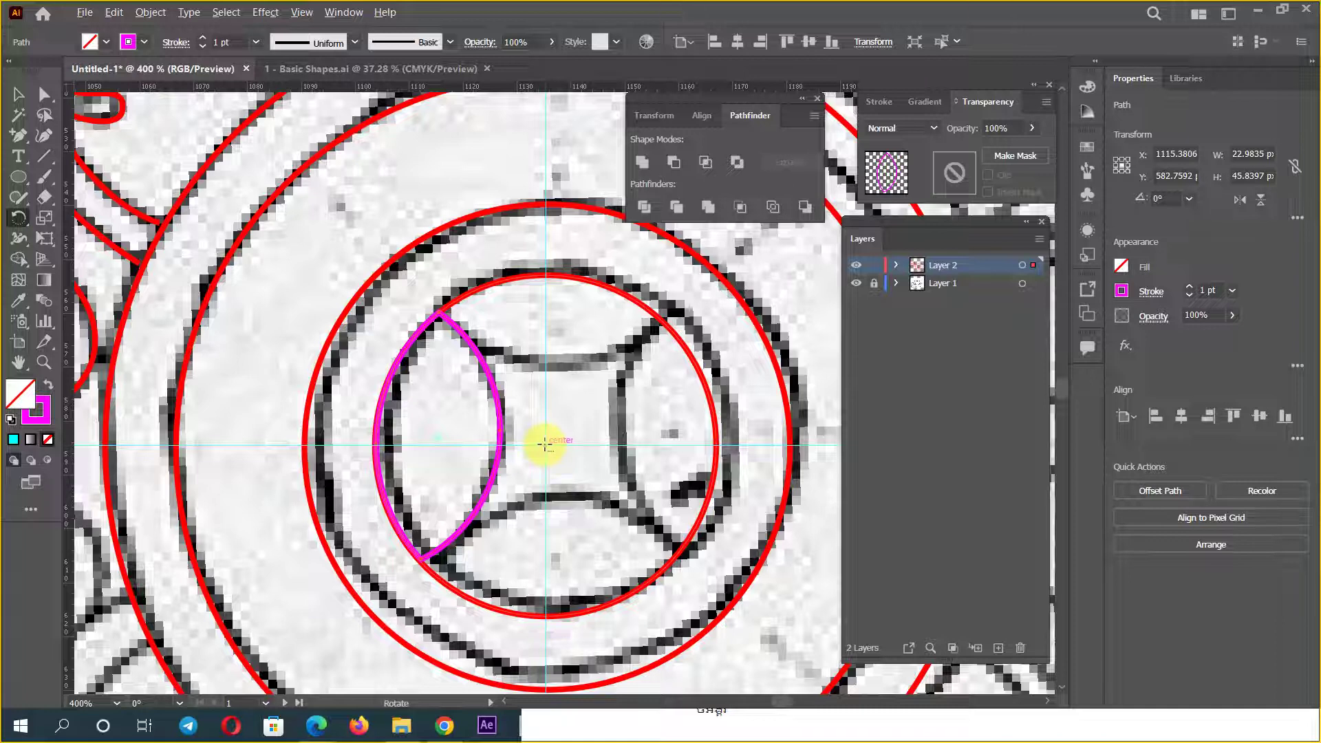
Step: Copy the lens 90° around the medallion centre, then copy both lenses 90° again
{"action": "left_click", "coordinate": [544, 444], "text": "alt"}
{"action": "type", "text": "90"}
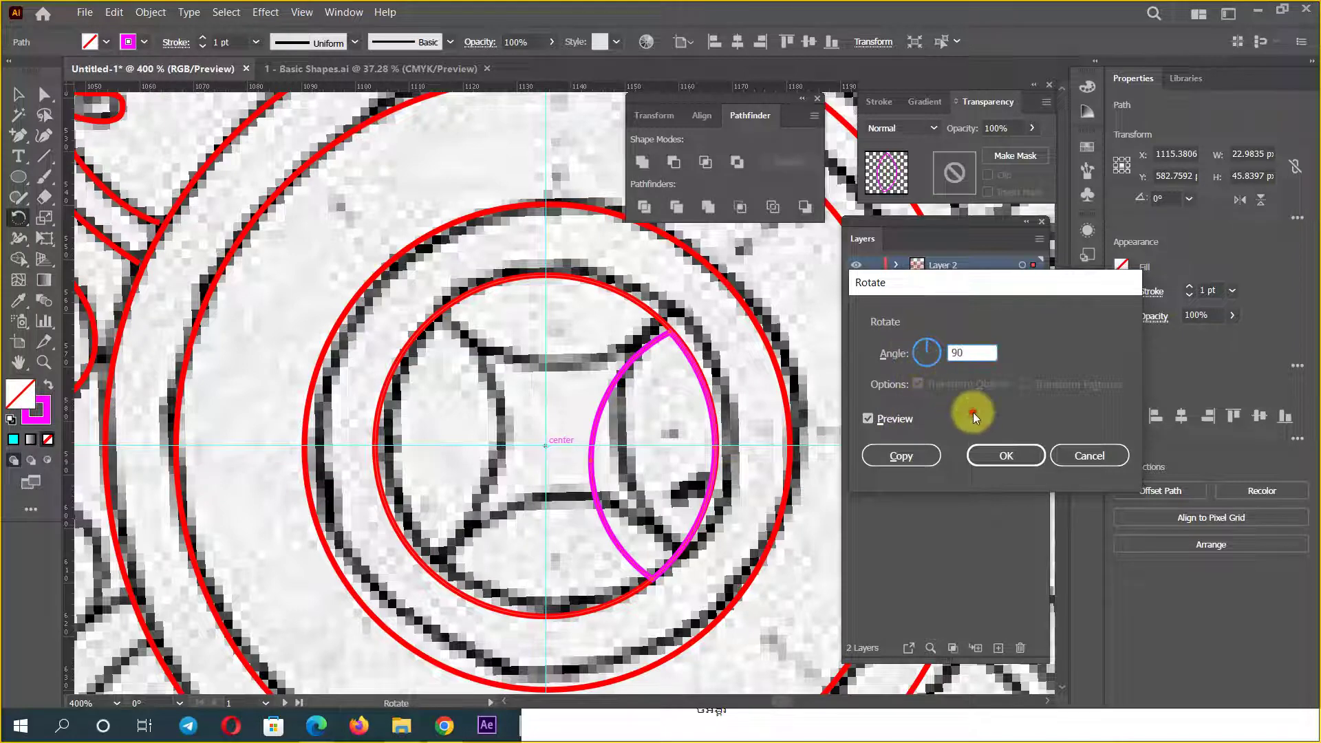
{"action": "left_click", "coordinate": [899, 457]}
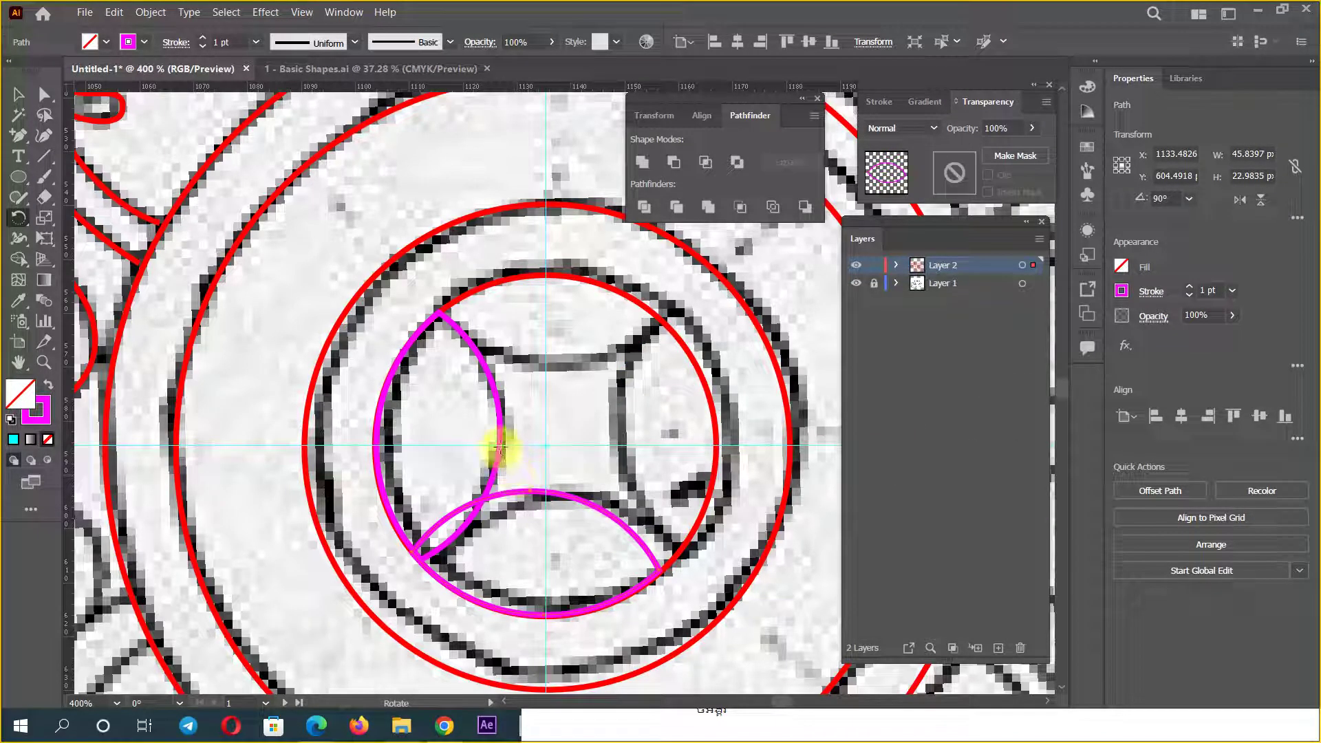
{"action": "left_click", "coordinate": [19, 94]}
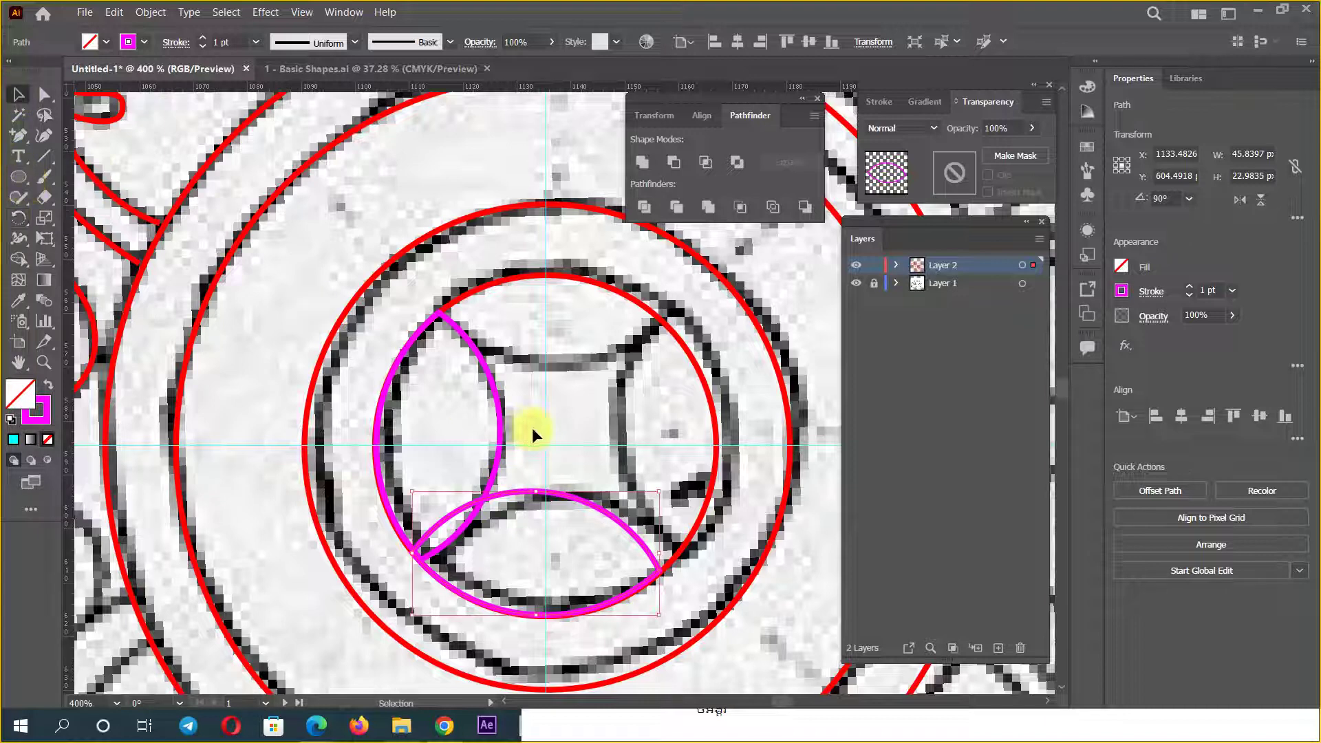
{"action": "left_click", "coordinate": [495, 419], "text": "shift"}
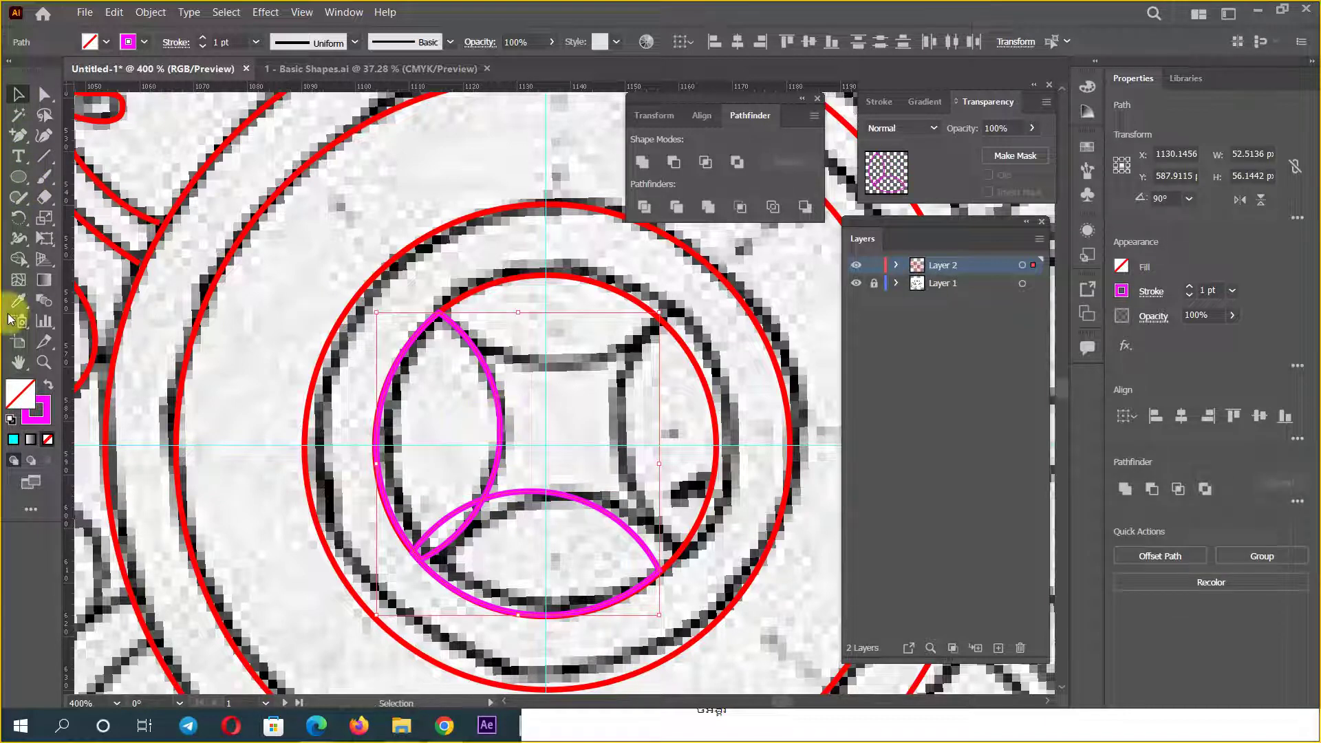
{"action": "left_click", "coordinate": [18, 218]}
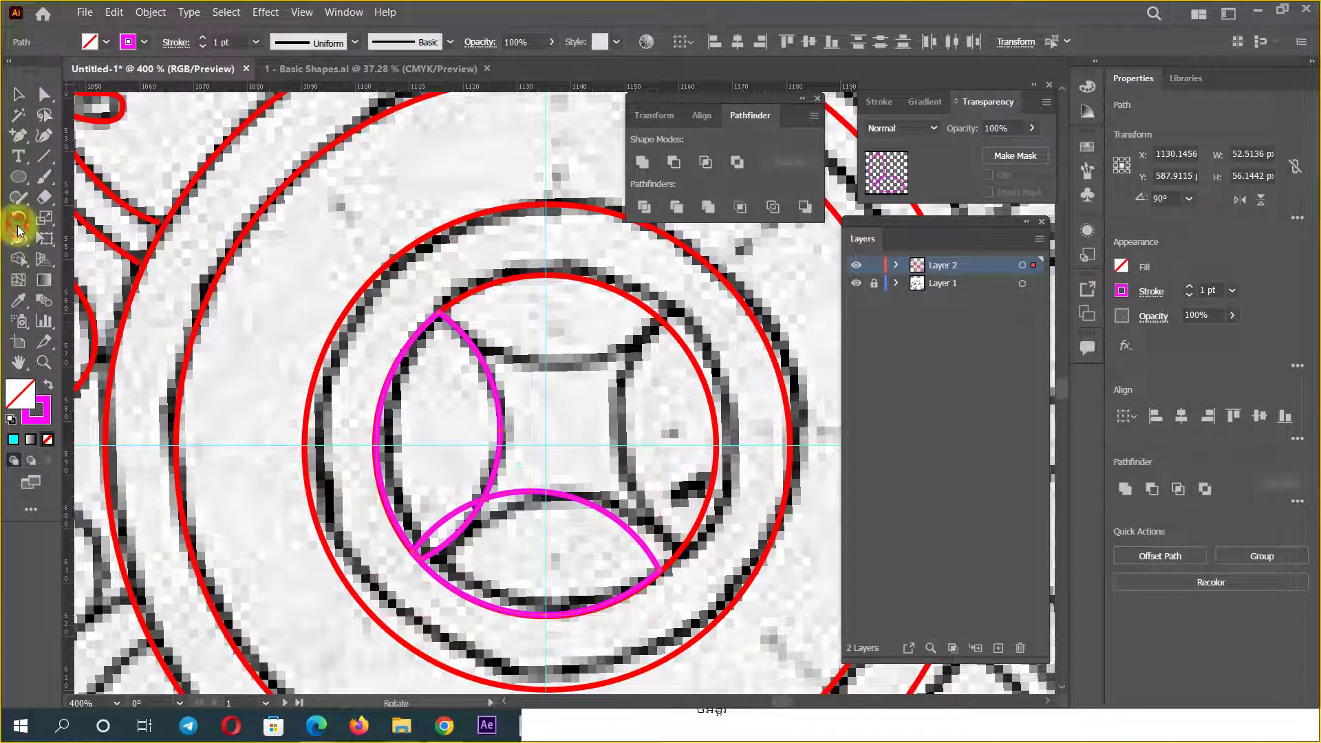
{"action": "left_click", "coordinate": [545, 444], "text": "alt"}
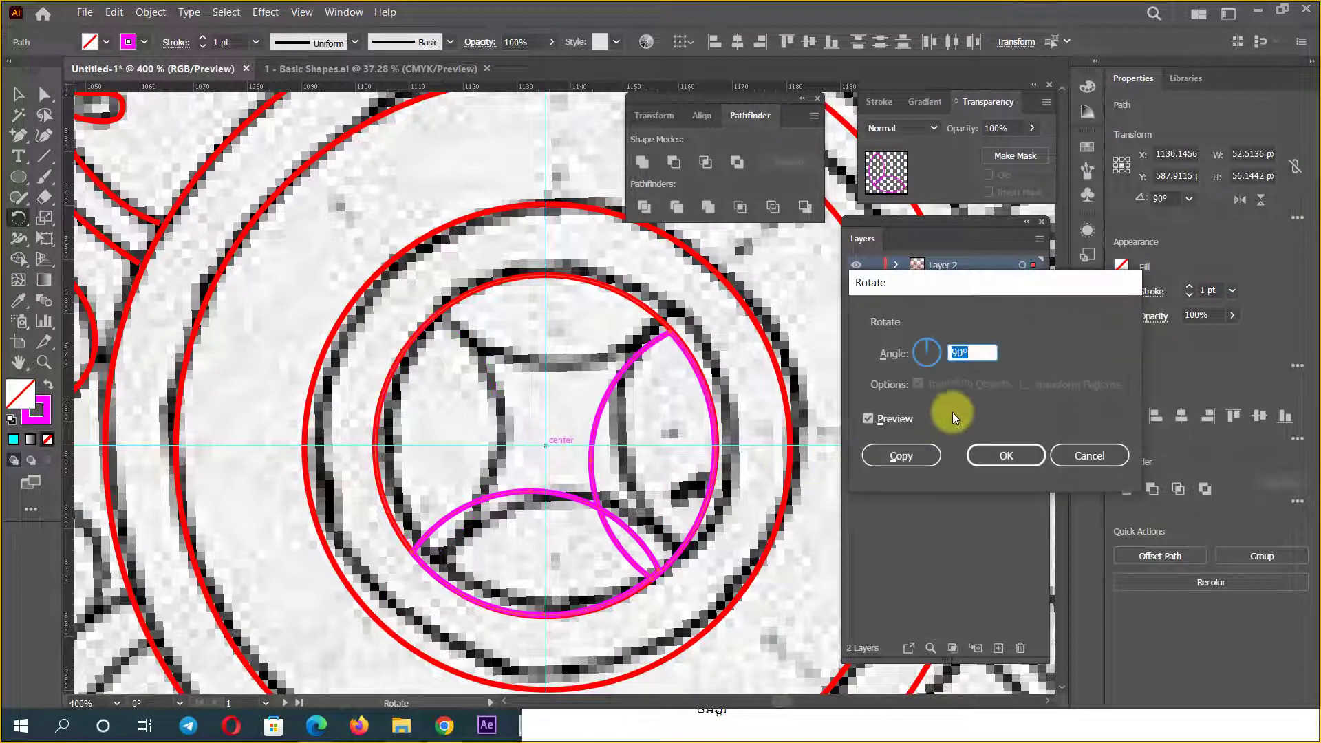
{"action": "left_click", "coordinate": [903, 454]}
Step: Add a final 90° rotated lens copy at the top to complete four petals
{"action": "left_click", "coordinate": [18, 94]}
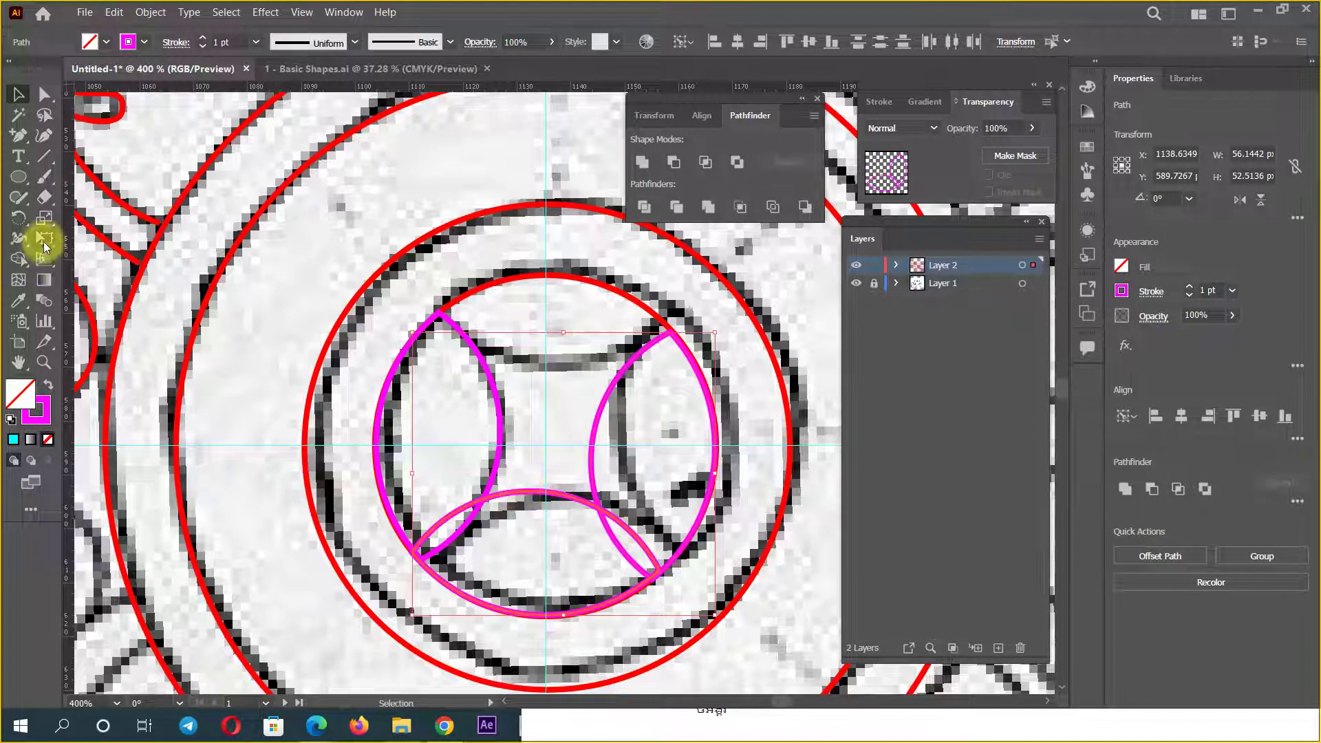
{"action": "left_click", "coordinate": [19, 217]}
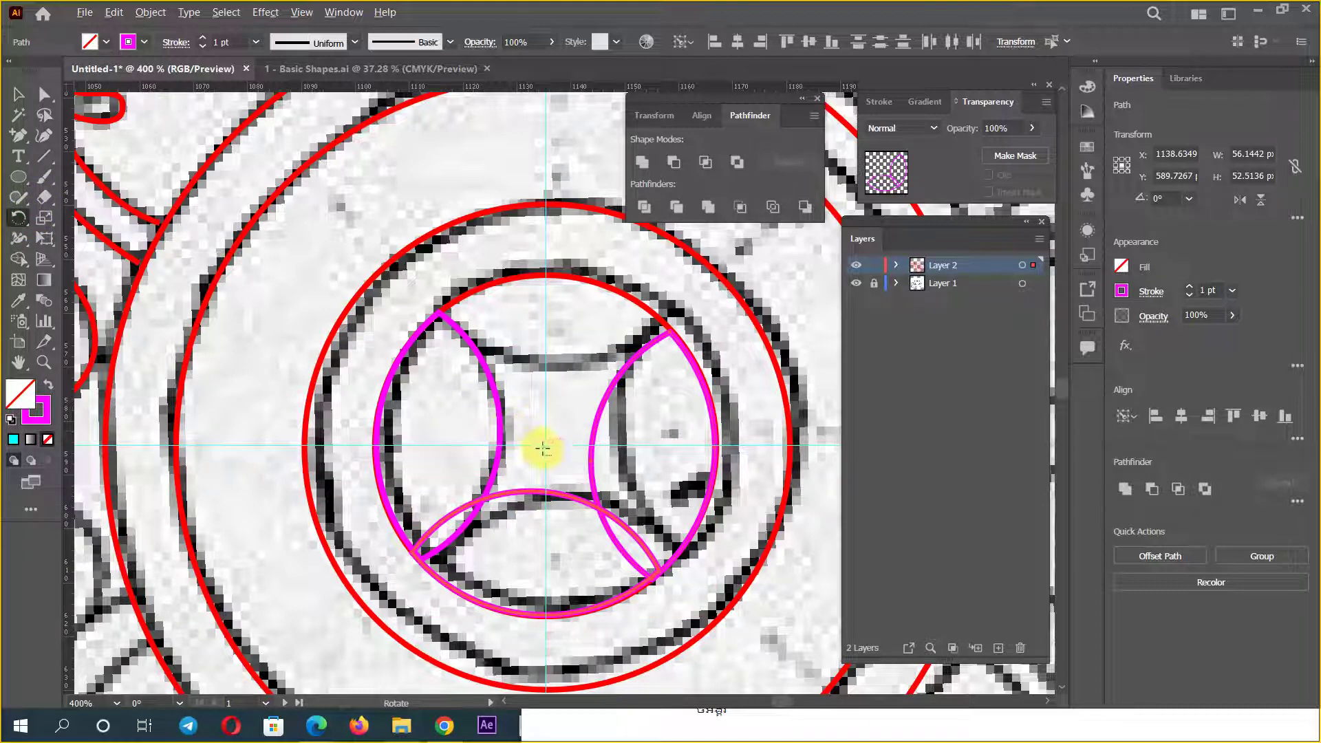
{"action": "left_click", "coordinate": [548, 447], "text": "alt"}
{"action": "type", "text": "90"}
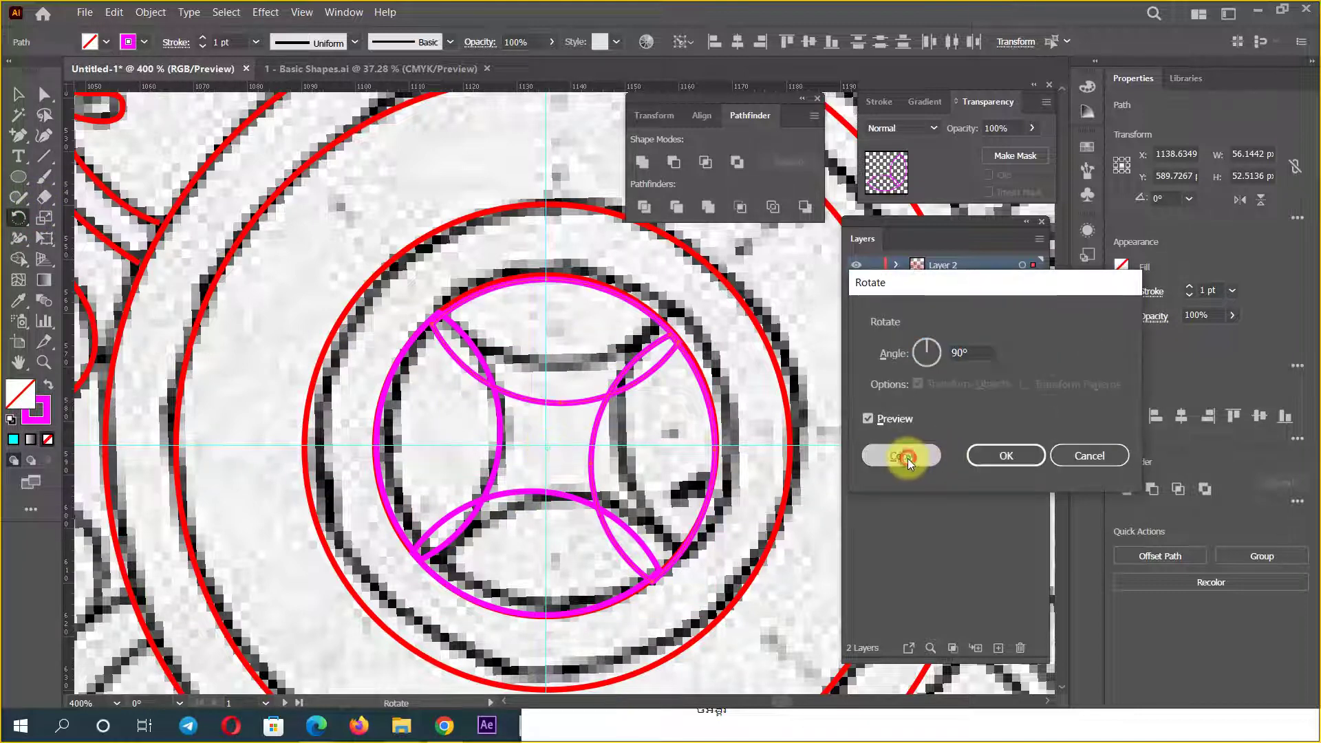
{"action": "left_click", "coordinate": [905, 456]}
{"action": "left_click", "coordinate": [18, 94]}
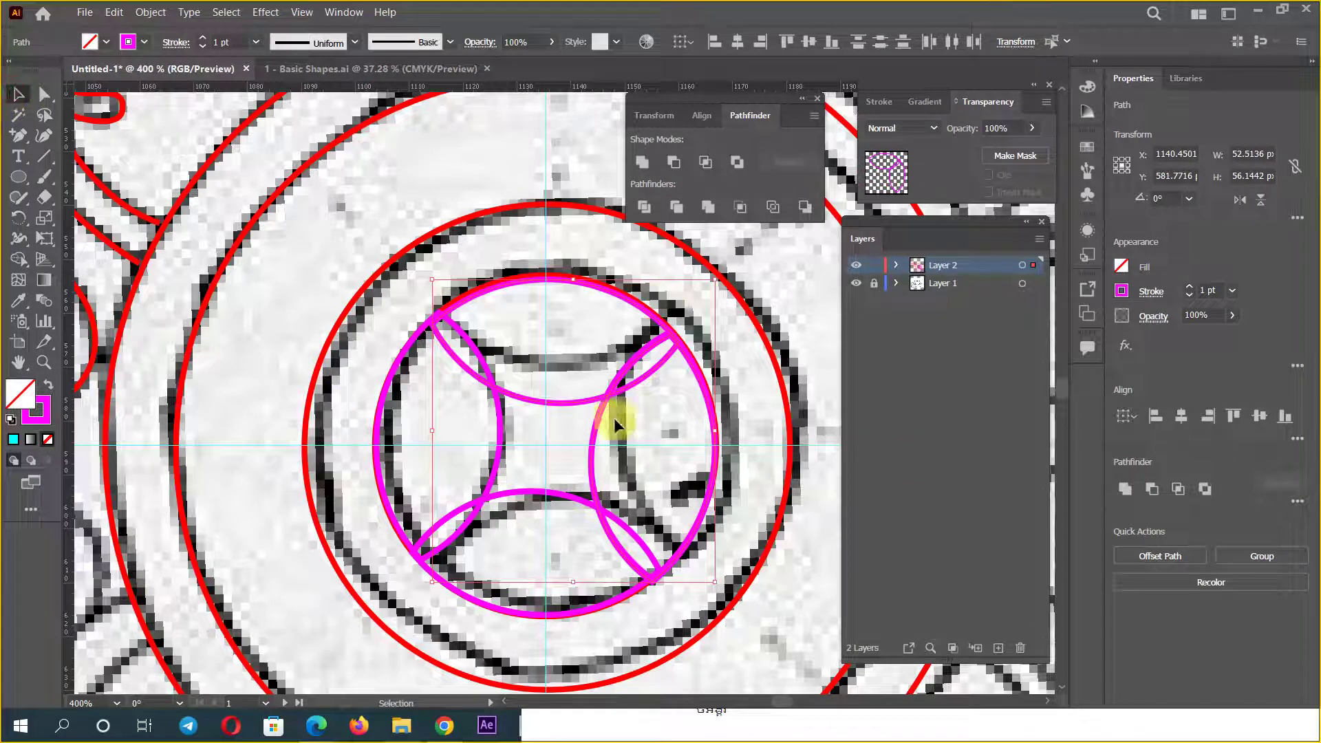
Step: Select all centre circles and petals, try Pathfinder Exclude, then reverse it
{"action": "left_click", "coordinate": [593, 416]}
{"action": "left_click", "coordinate": [48, 94]}
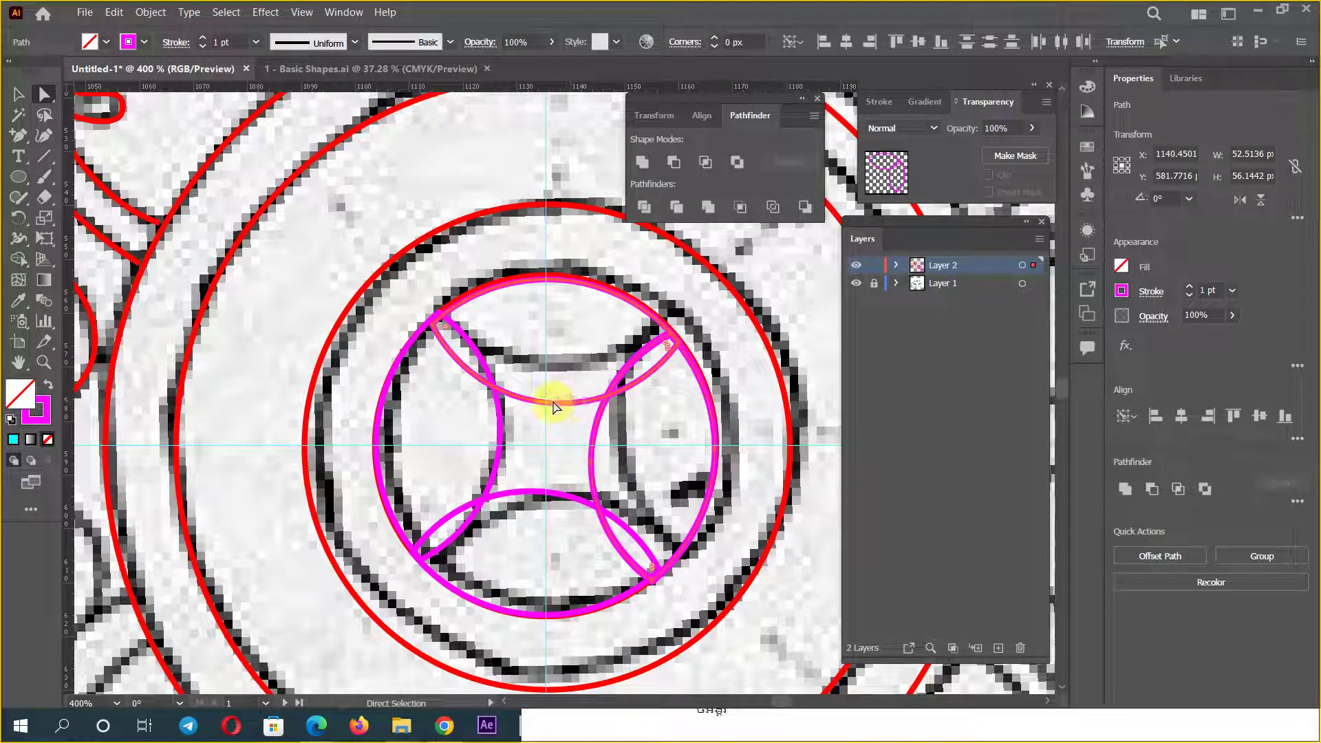
{"action": "left_click", "coordinate": [18, 94]}
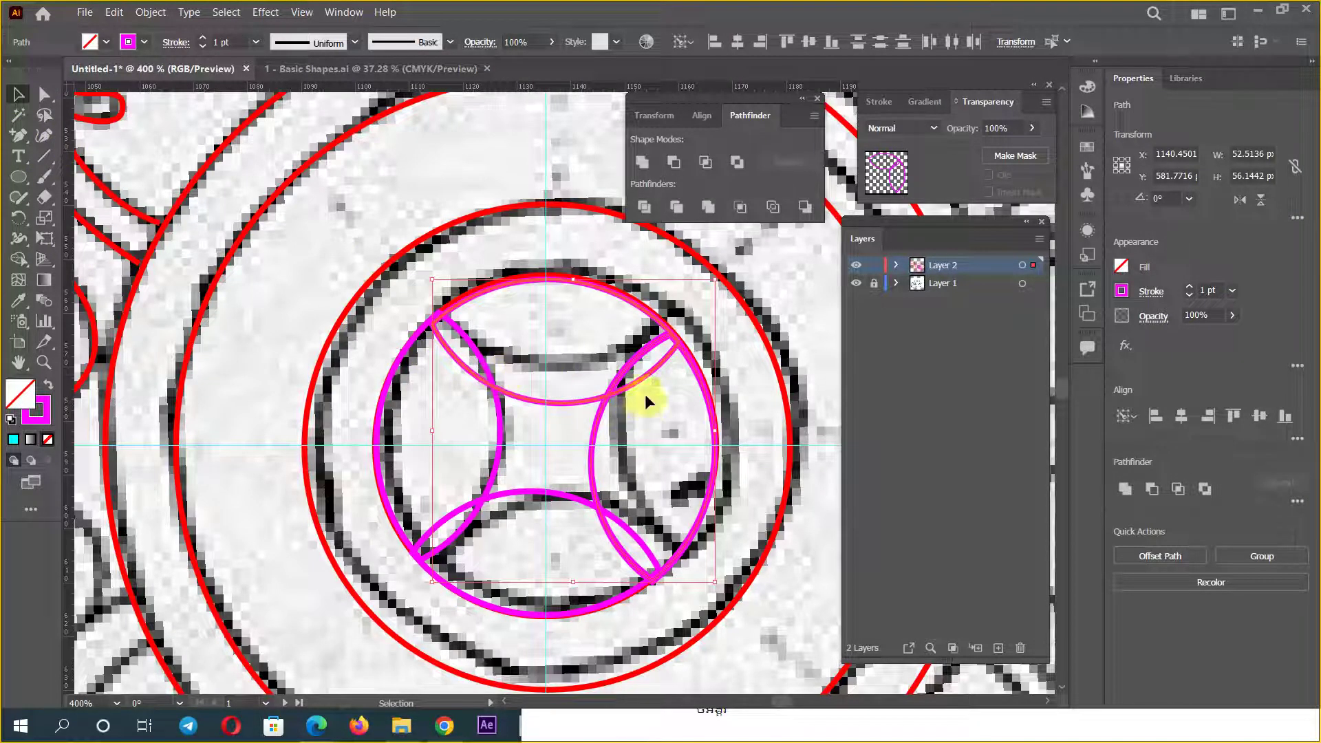
{"action": "left_click_drag", "start_coordinate": [646, 386], "coordinate": [468, 515]}
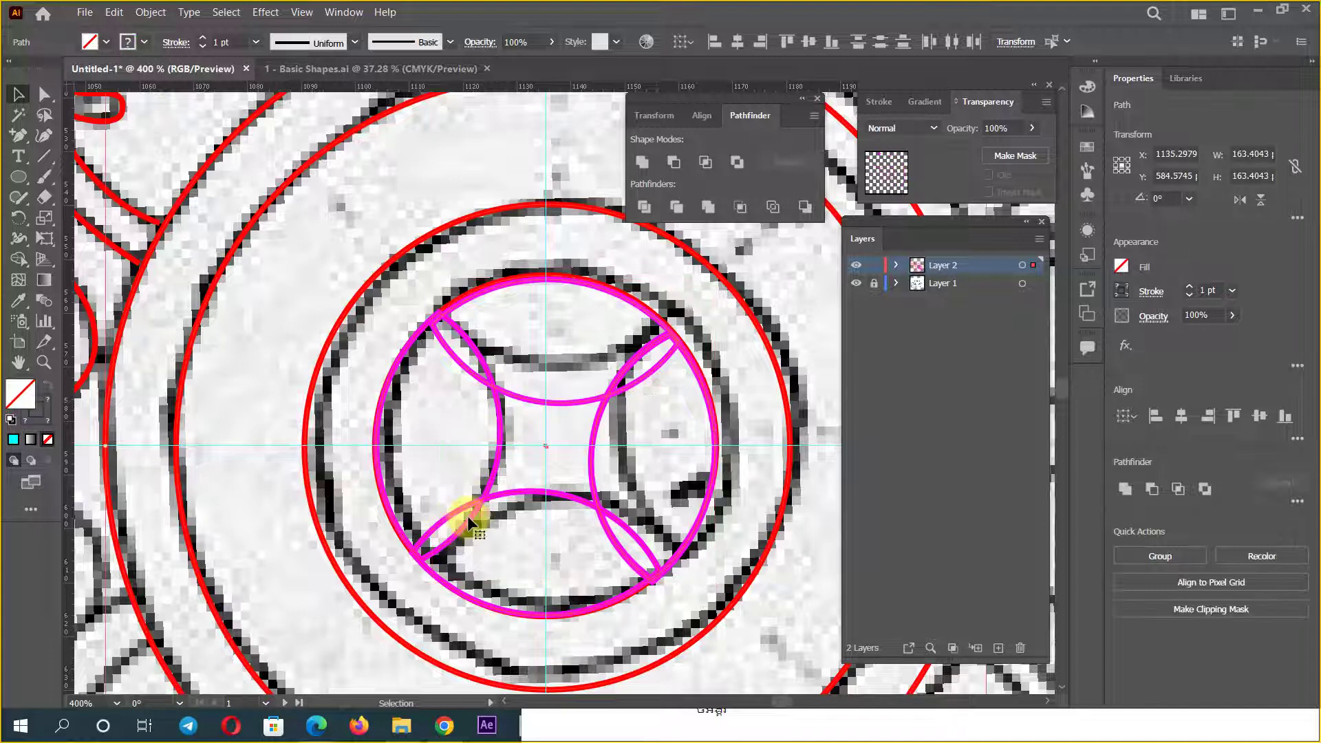
{"action": "left_click", "coordinate": [733, 161]}
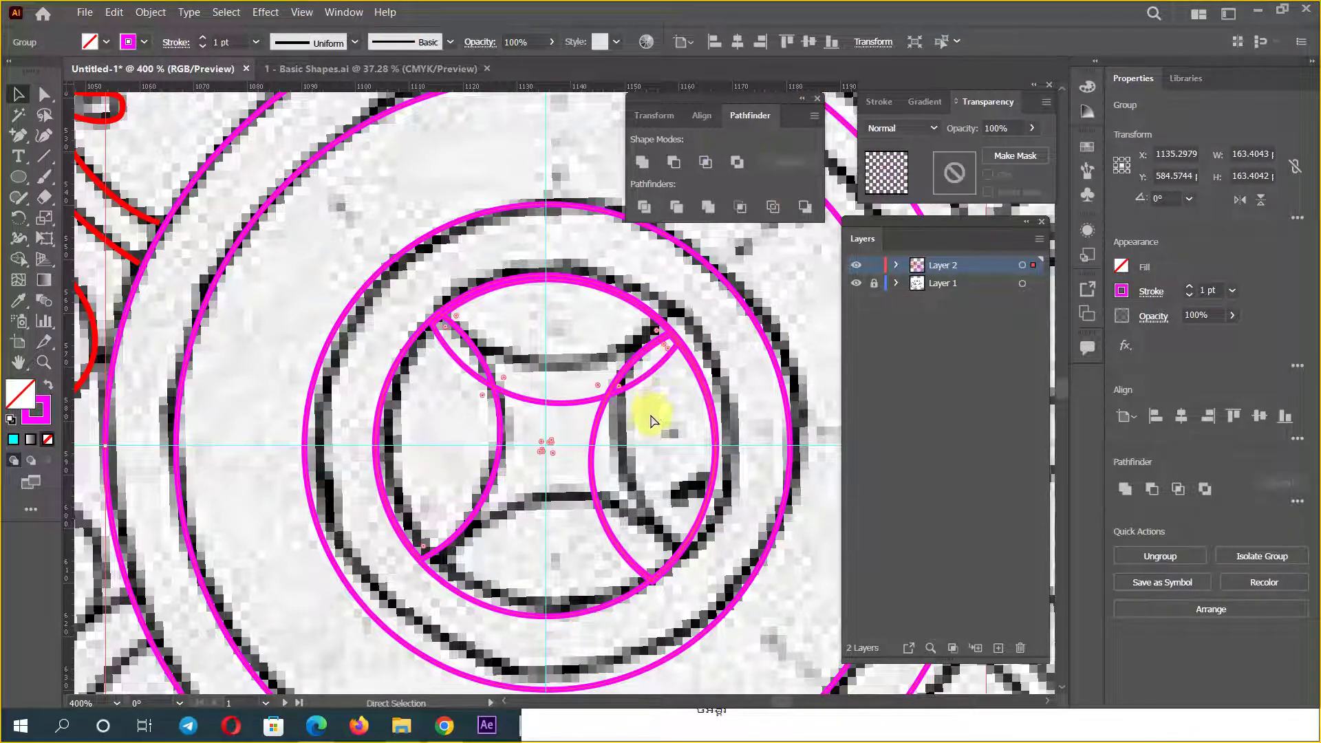
{"action": "key", "text": "ctrl+shift+g"}
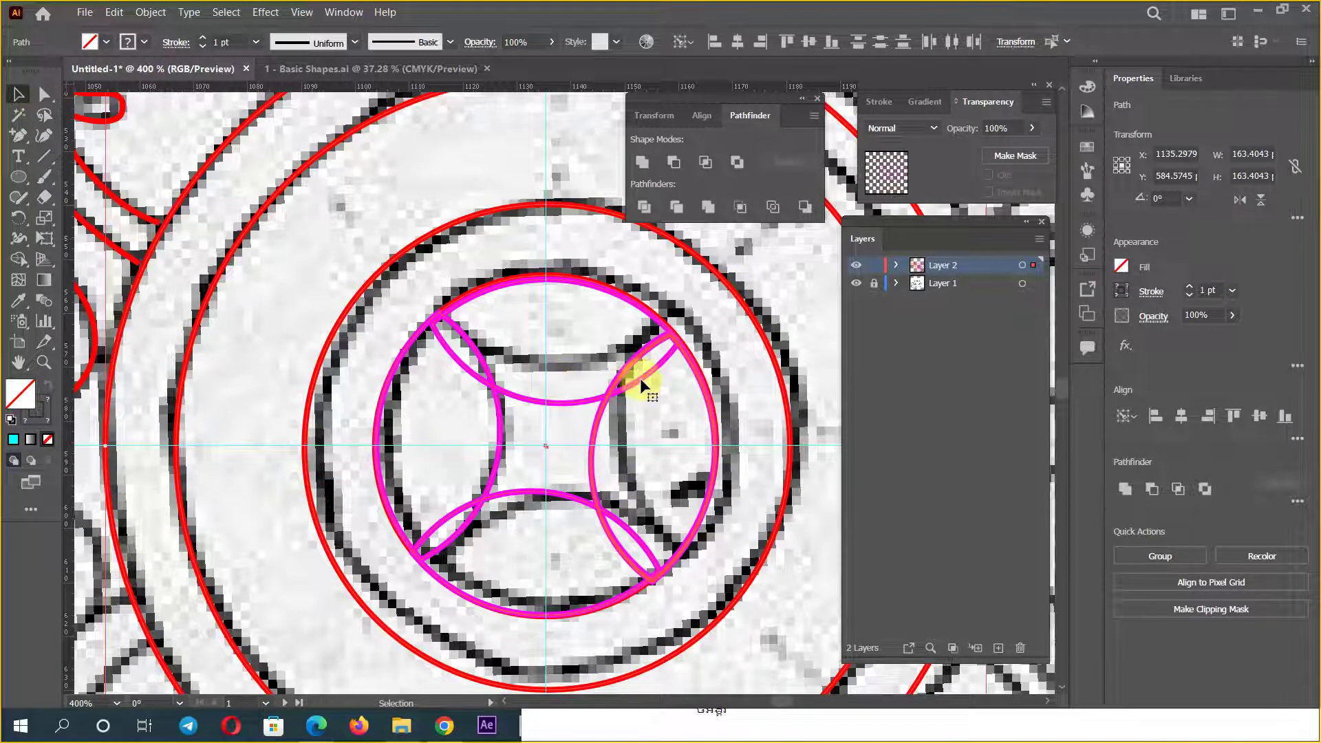
Step: Adjust the arc selection, undo a change, and deselect all artwork
{"action": "left_click", "coordinate": [888, 332]}
{"action": "key", "text": "ctrl+z"}
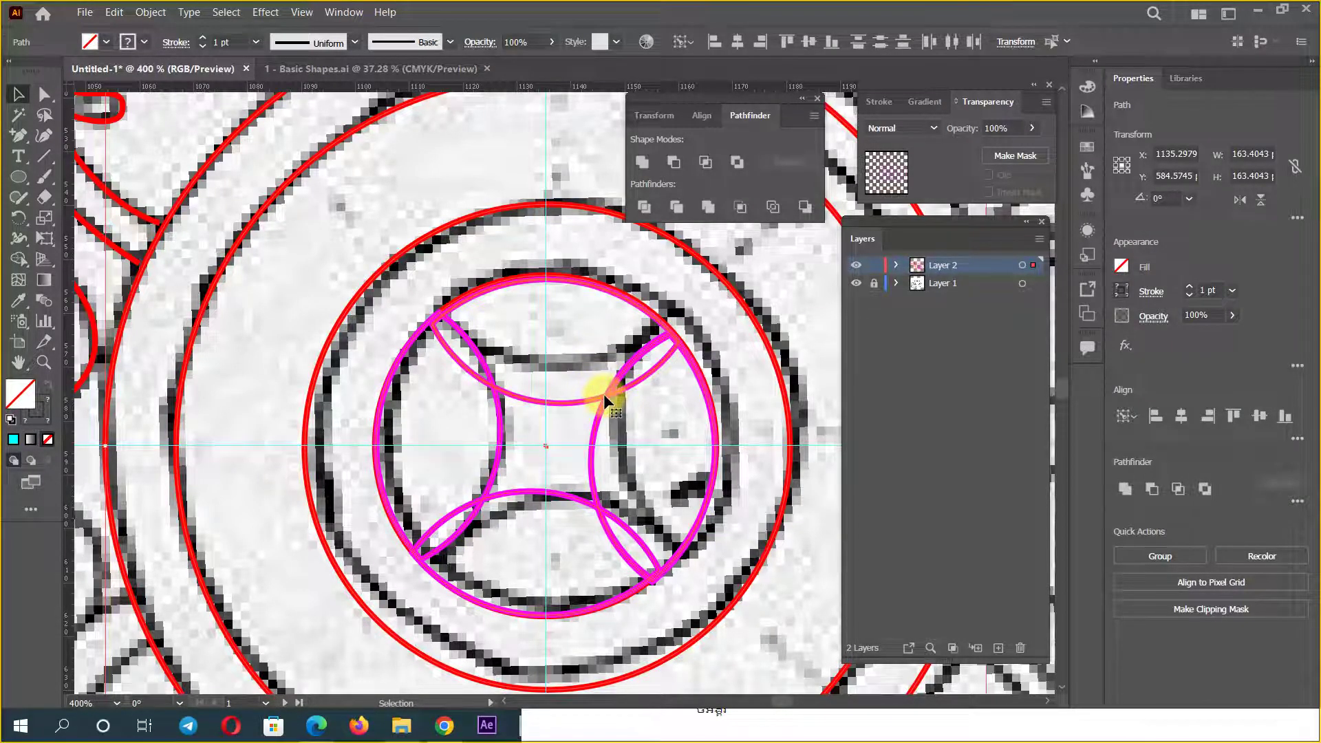
{"action": "left_click", "coordinate": [494, 407], "text": "shift"}
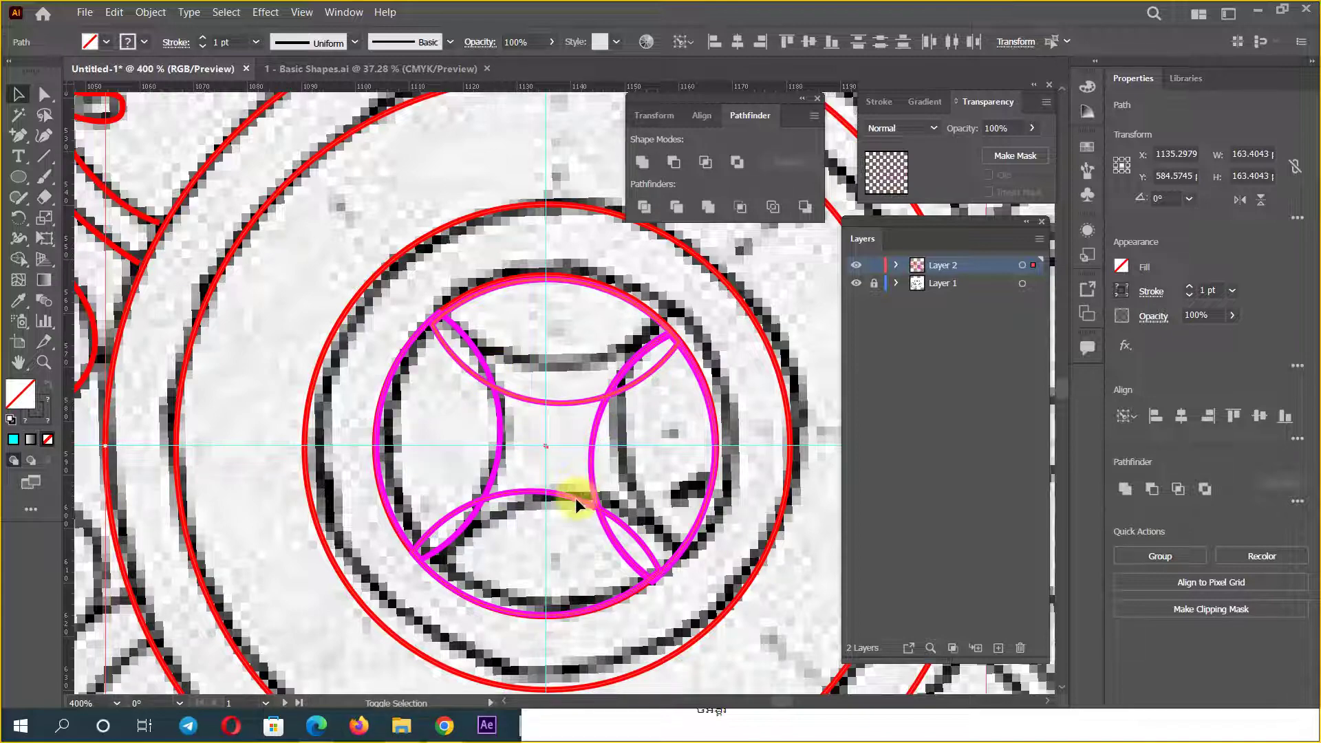
{"action": "left_click_drag", "start_coordinate": [579, 501], "coordinate": [550, 471]}
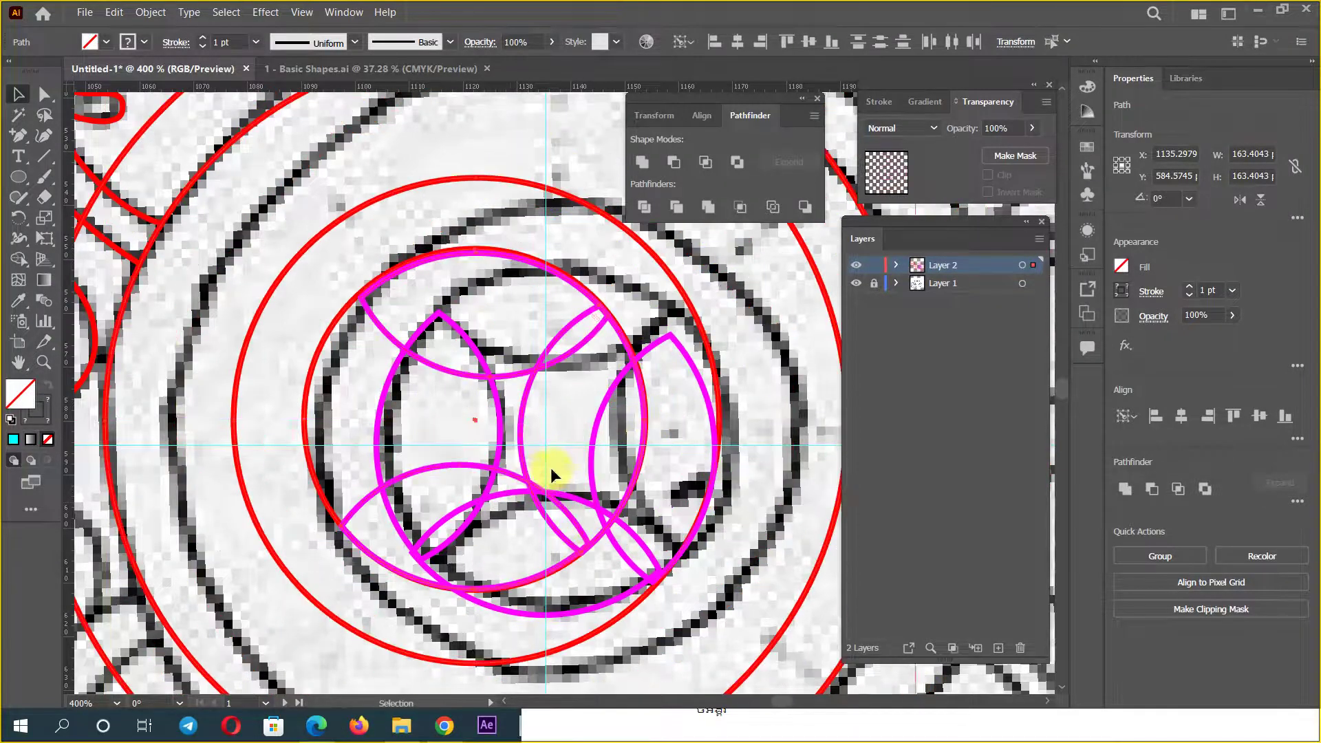
{"action": "left_click", "coordinate": [623, 396]}
{"action": "left_click", "coordinate": [912, 330]}
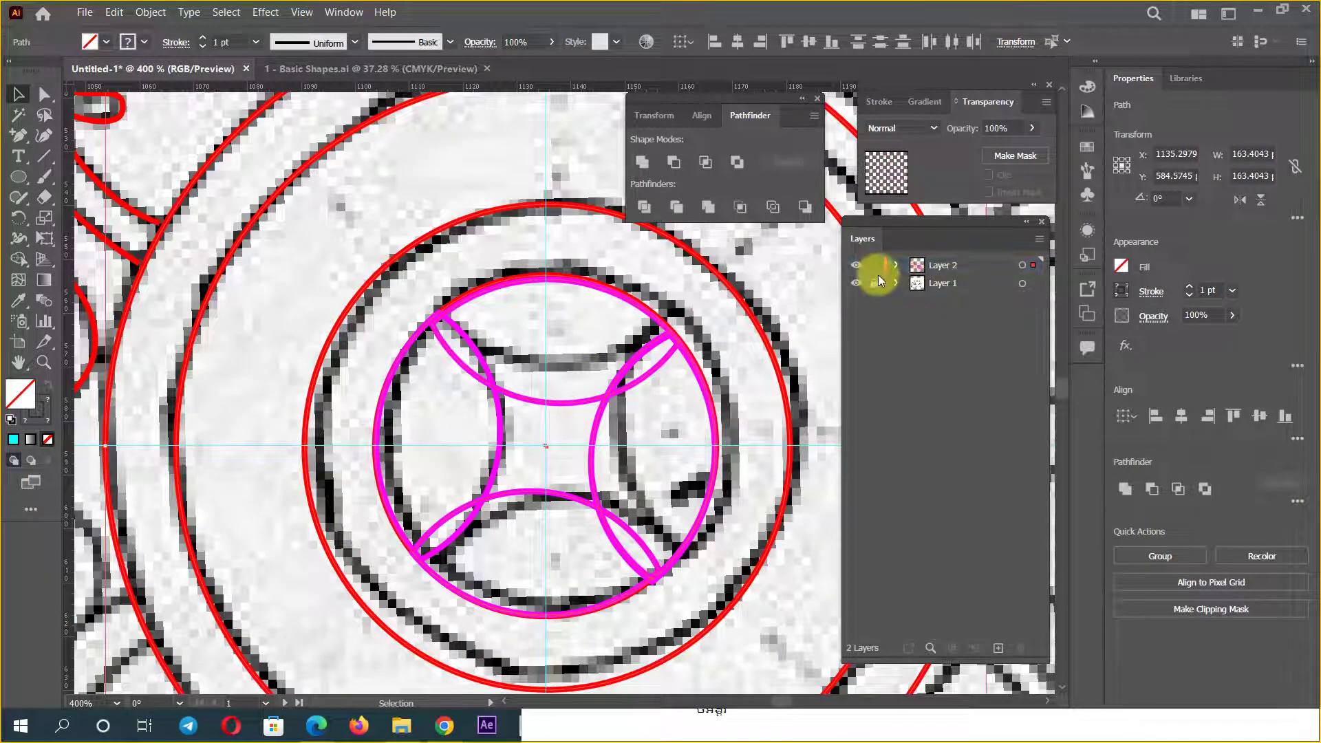
Step: Toggle Layer 2 and Layer 1 visibility so only the traced paths show, then select the petal arcs
{"action": "left_click", "coordinate": [856, 266]}
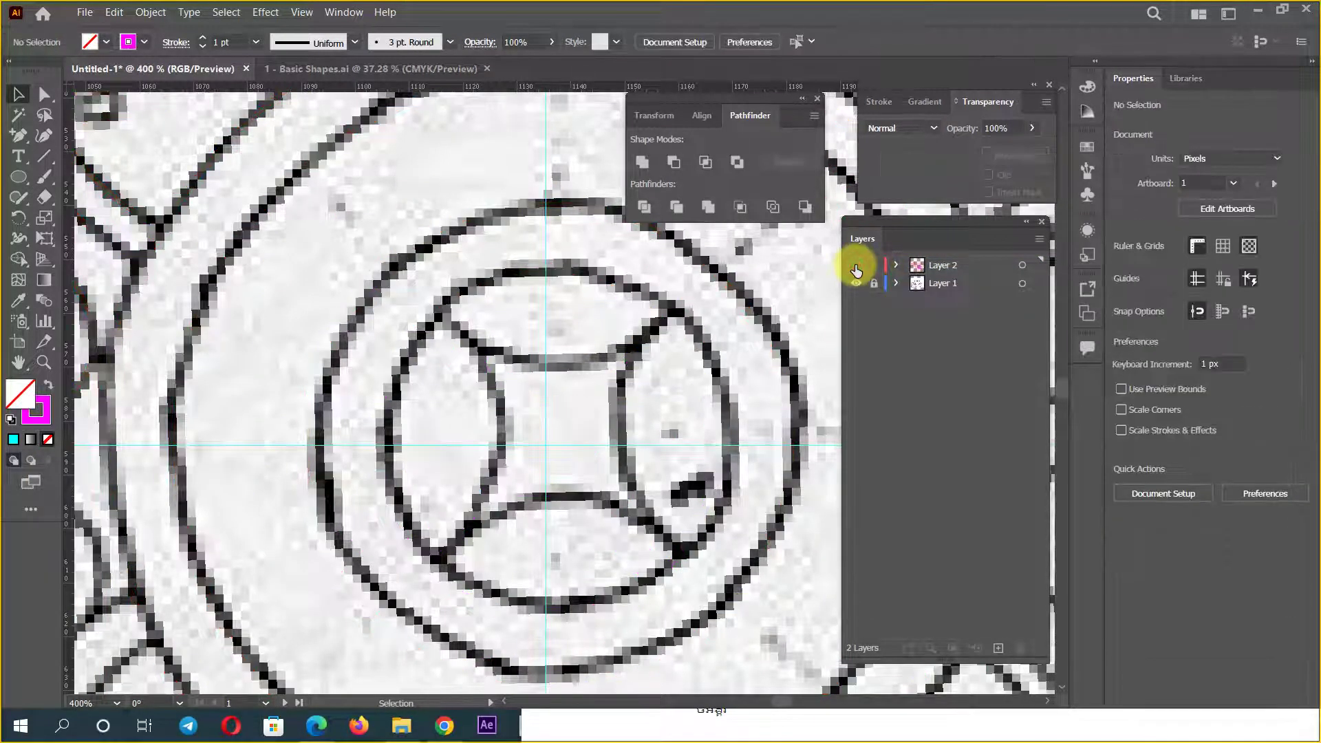
{"action": "left_click", "coordinate": [854, 283]}
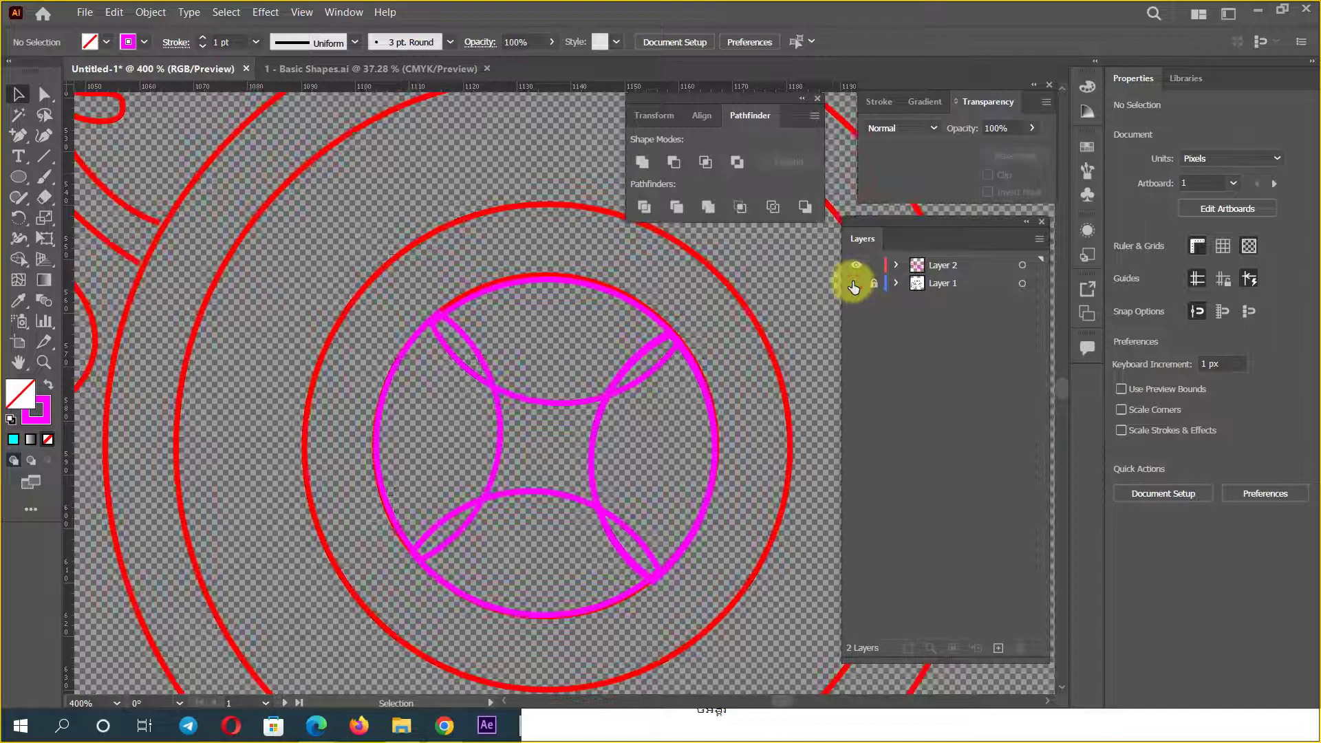
{"action": "left_click", "coordinate": [664, 328]}
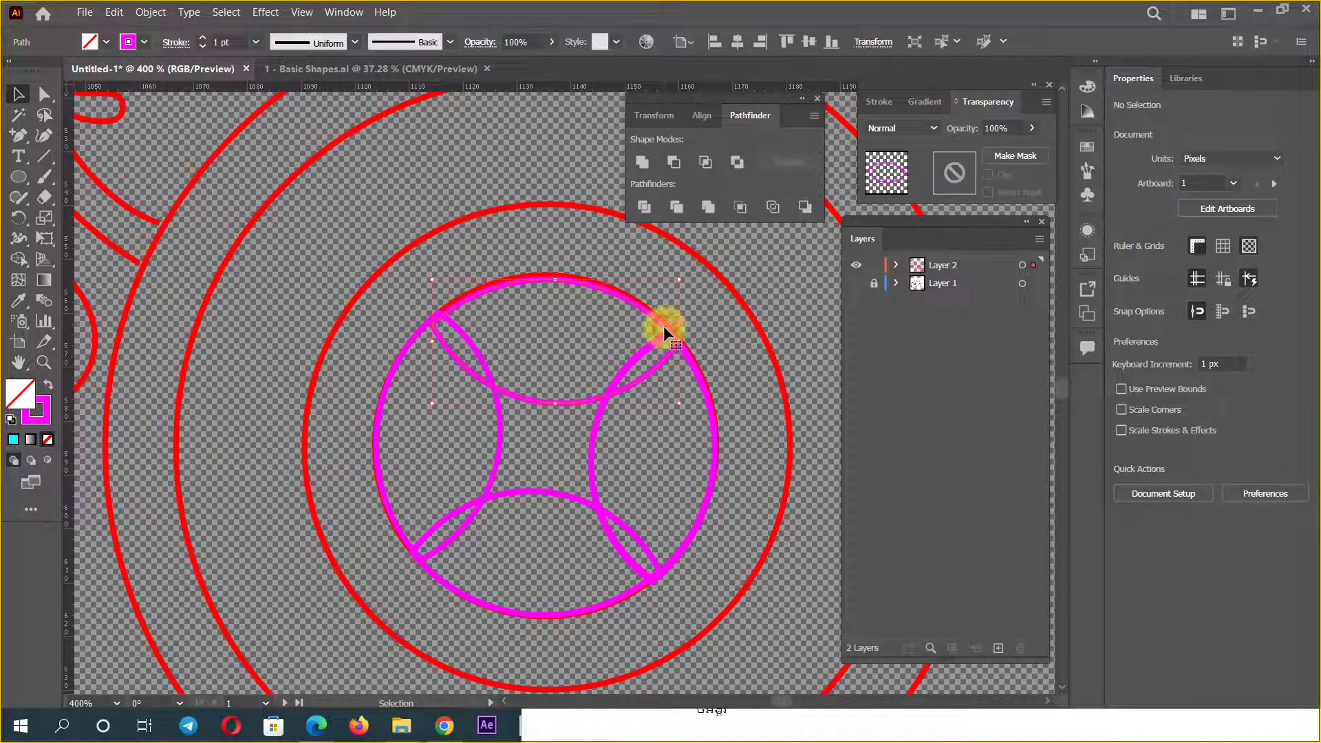
{"action": "left_click", "coordinate": [593, 432], "text": "shift"}
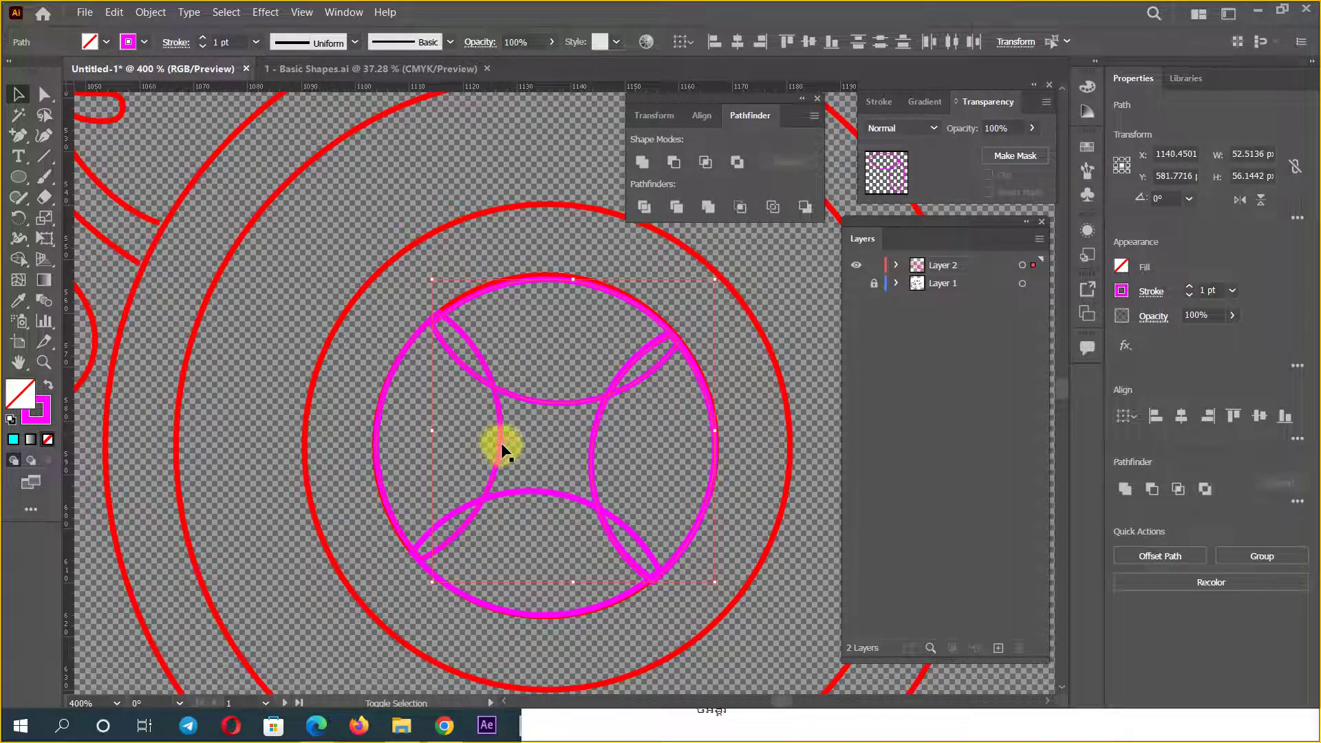
{"action": "left_click", "coordinate": [542, 399], "text": "shift"}
{"action": "left_click", "coordinate": [556, 402], "text": "shift"}
{"action": "left_click", "coordinate": [516, 610], "text": "shift"}
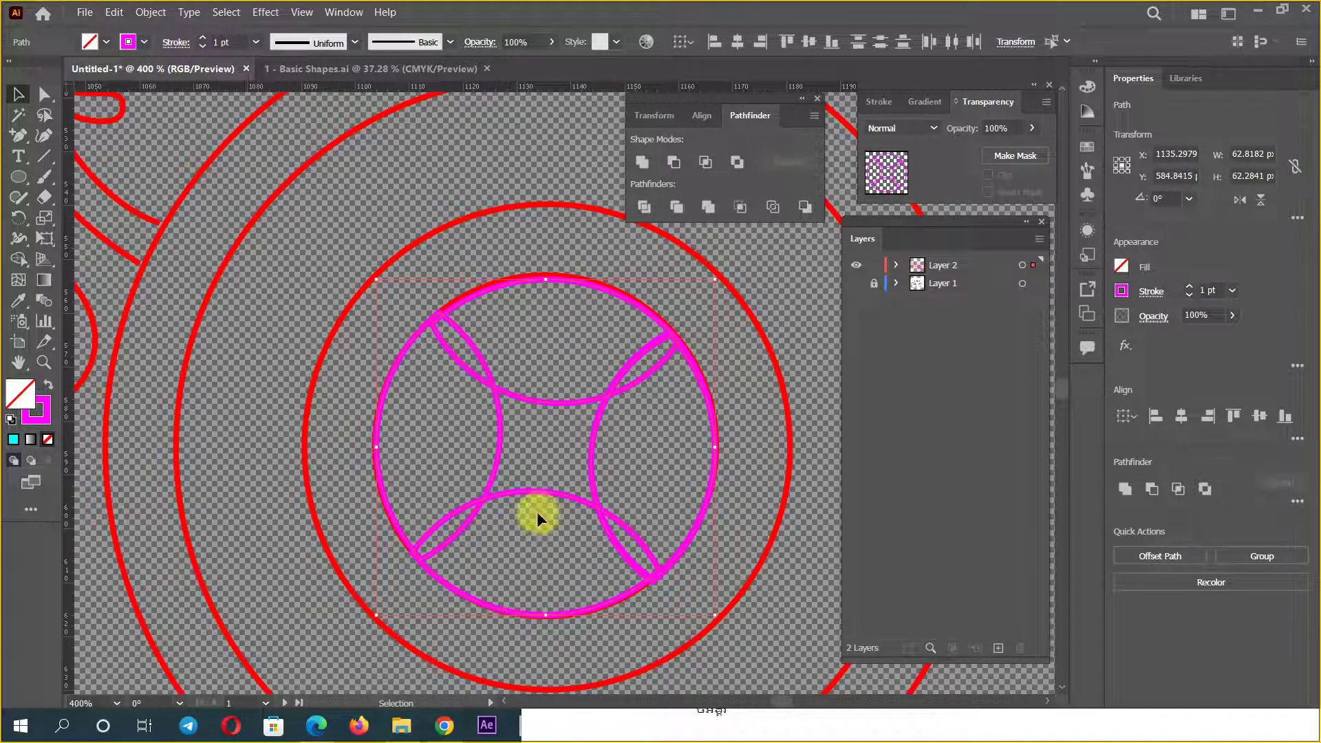
Step: Try moving the arcs, Pathfinder Minus Front and Unite, undoing each one
{"action": "left_click_drag", "start_coordinate": [550, 490], "coordinate": [484, 552]}
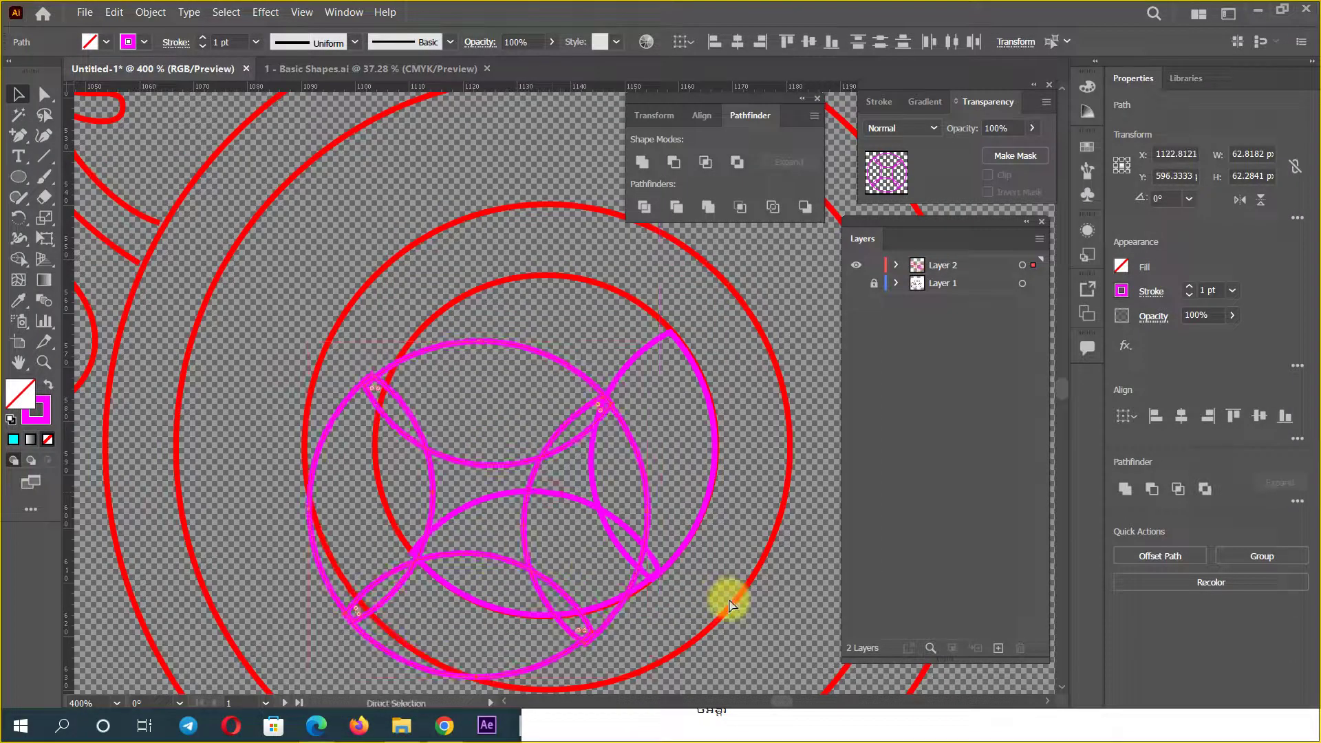
{"action": "key", "text": "ctrl+z"}
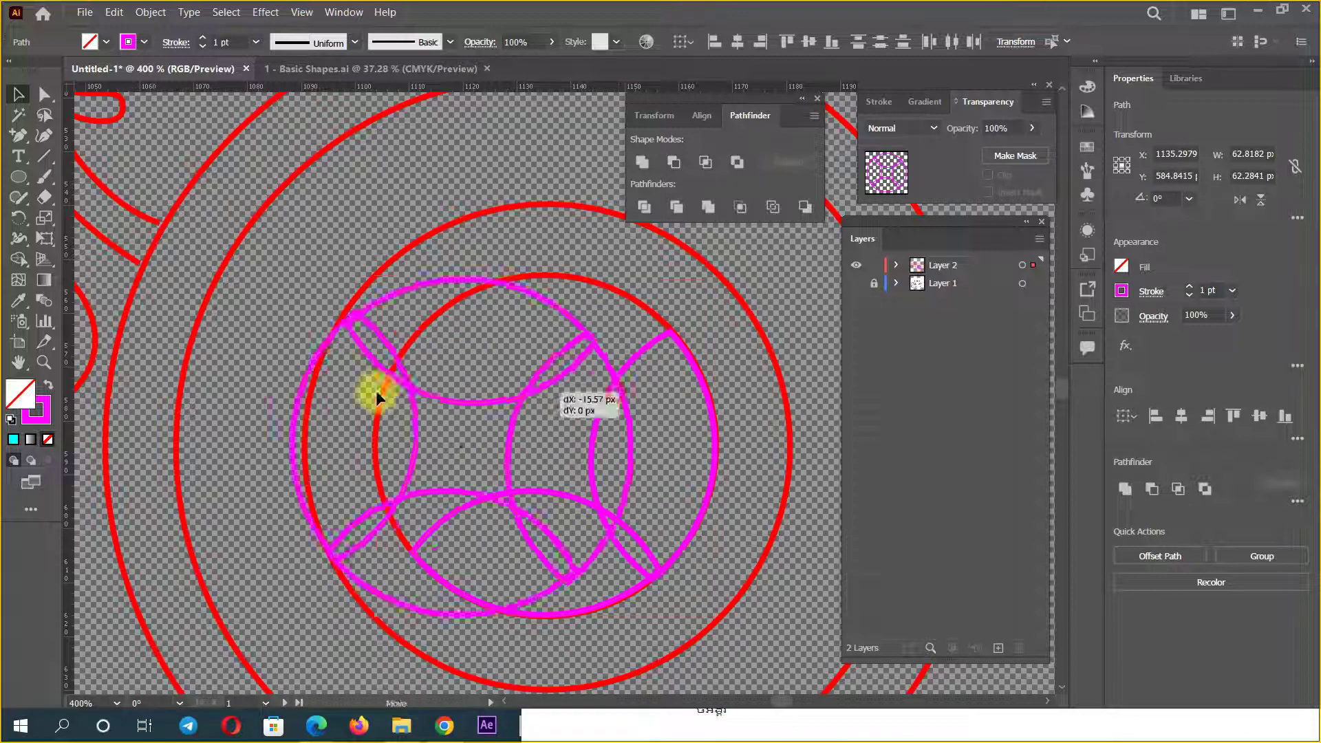
{"action": "left_click_drag", "start_coordinate": [616, 391], "coordinate": [383, 392]}
{"action": "key", "text": "ctrl+z"}
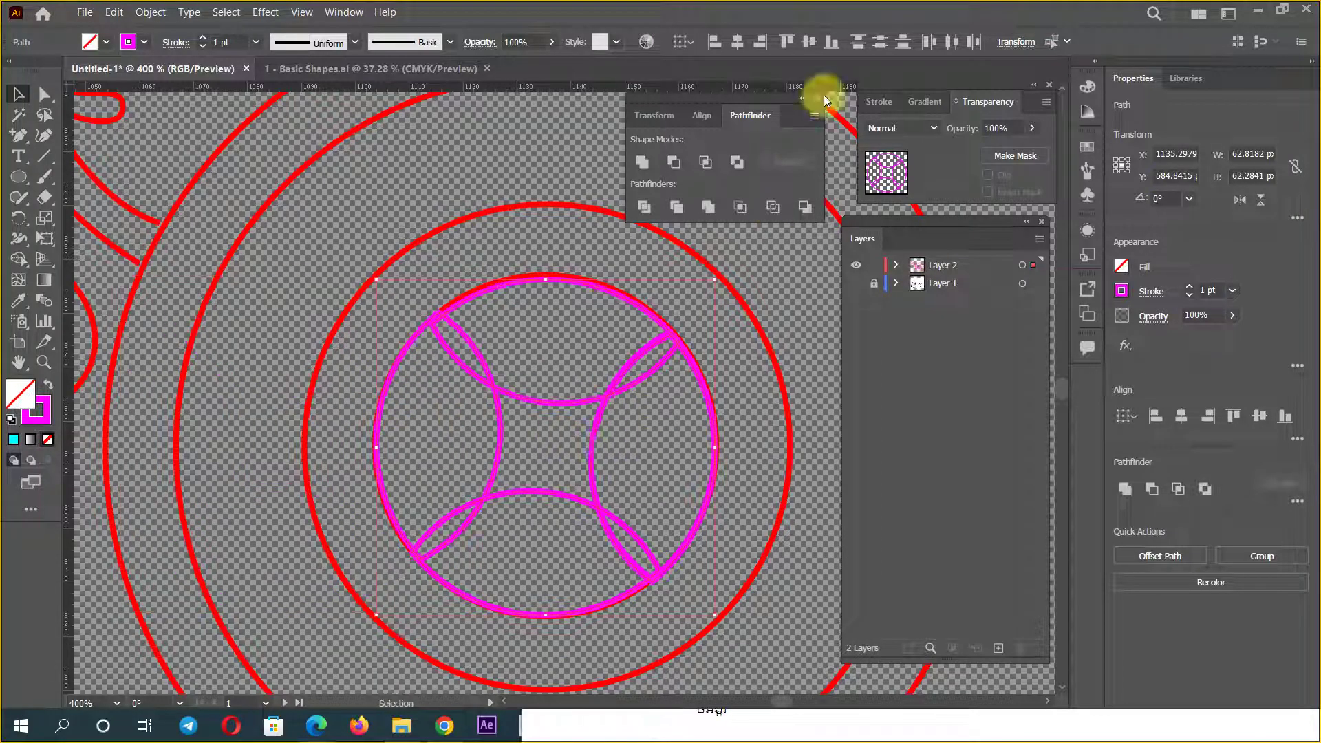
{"action": "left_click", "coordinate": [679, 167]}
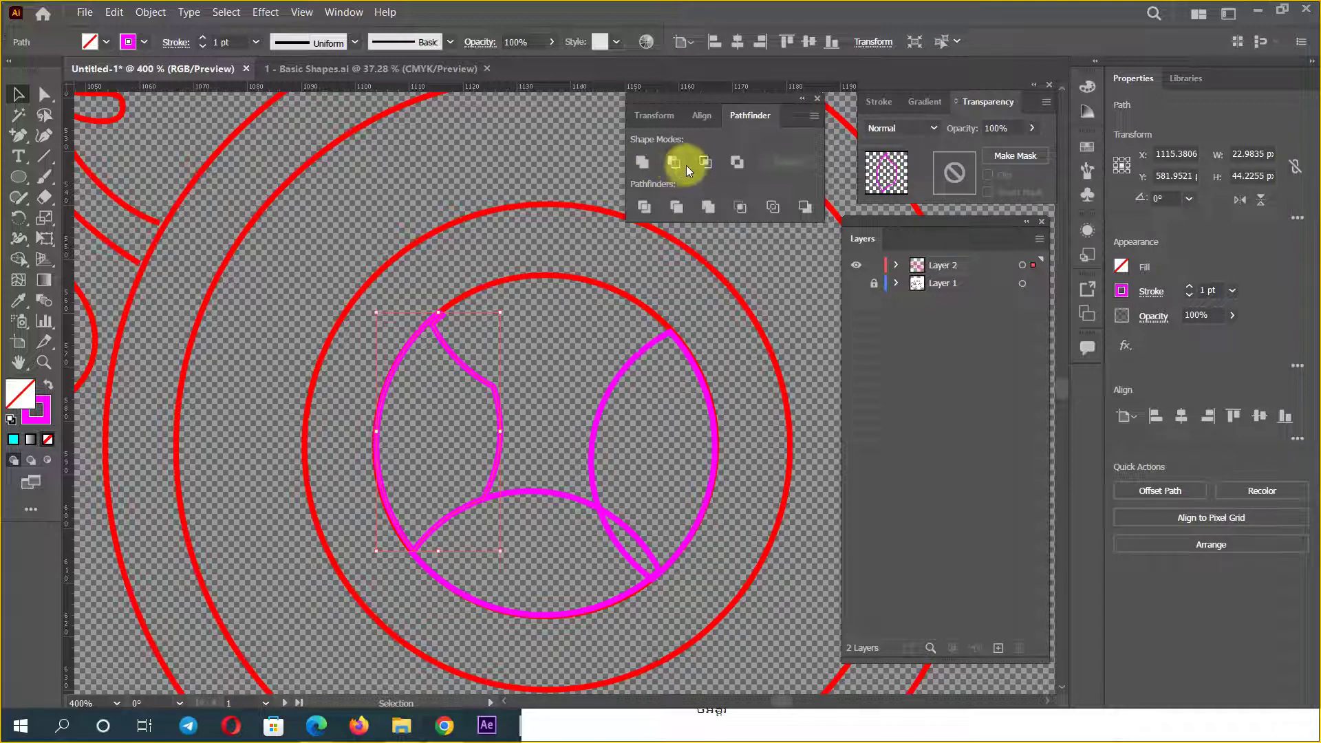
{"action": "key", "text": "ctrl+z"}
{"action": "left_click", "coordinate": [643, 165]}
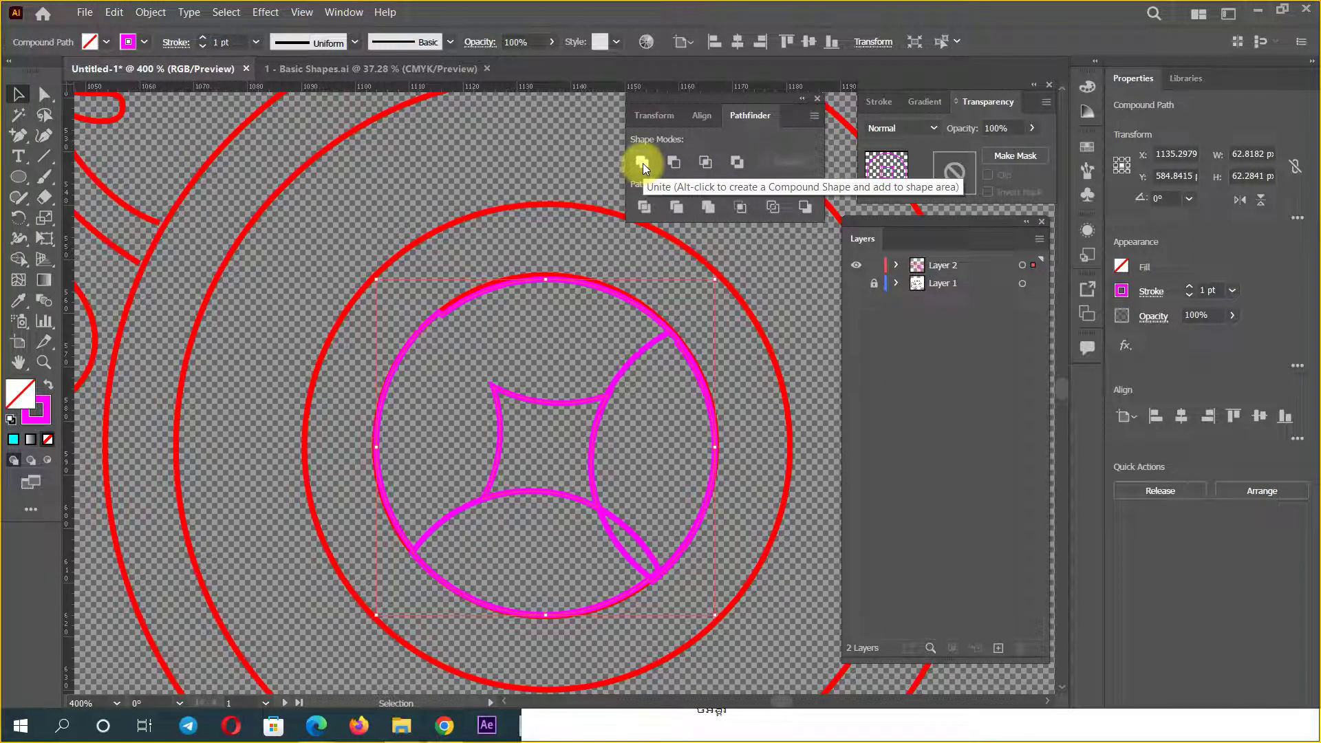
{"action": "key", "text": "ctrl+z"}
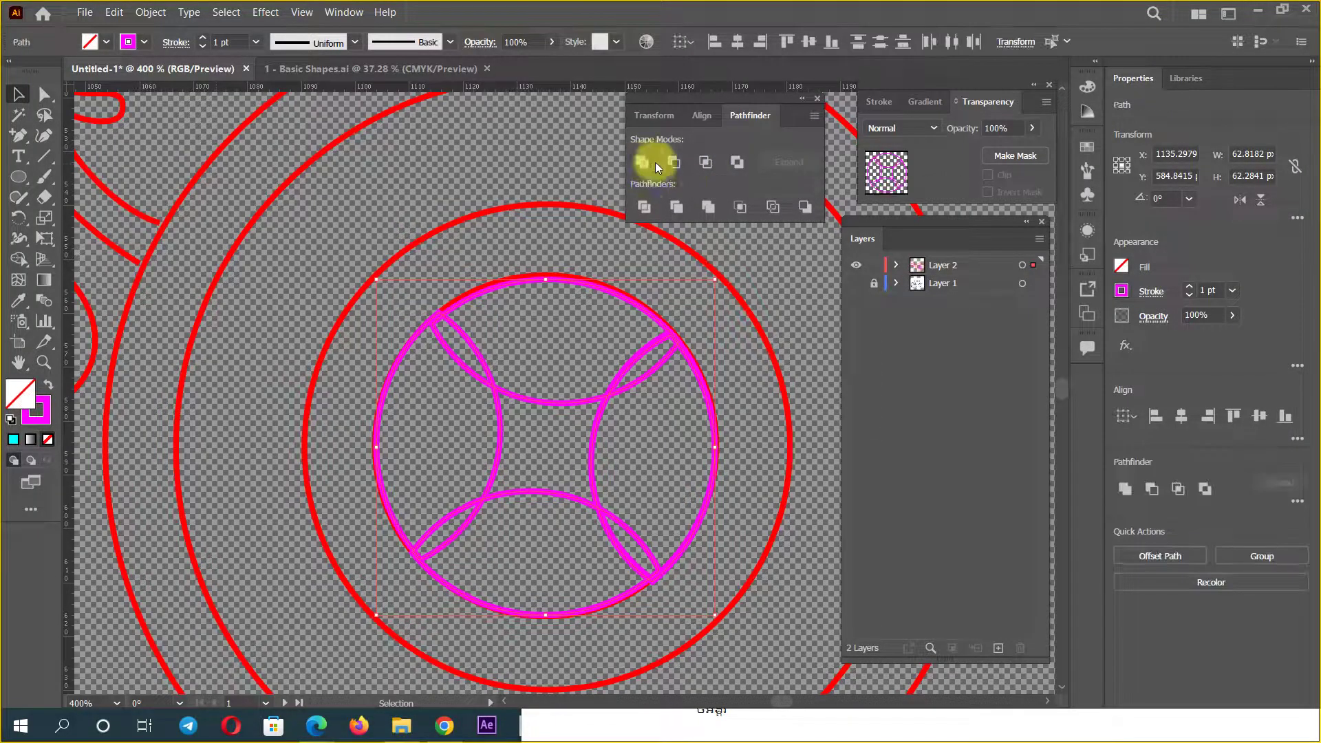
Step: Divide the overlapping magenta circles with Pathfinder and test-move the pieces, then undo
{"action": "left_click", "coordinate": [649, 208]}
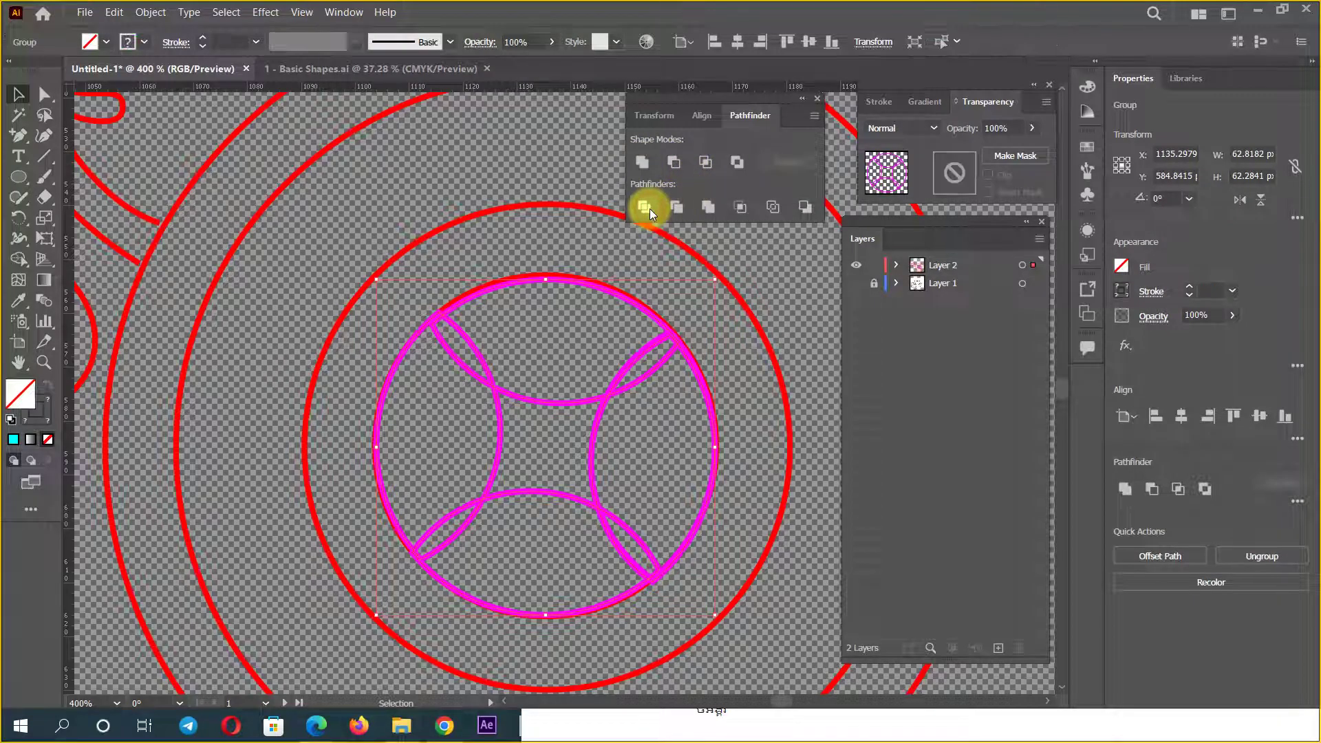
{"action": "left_click", "coordinate": [559, 357]}
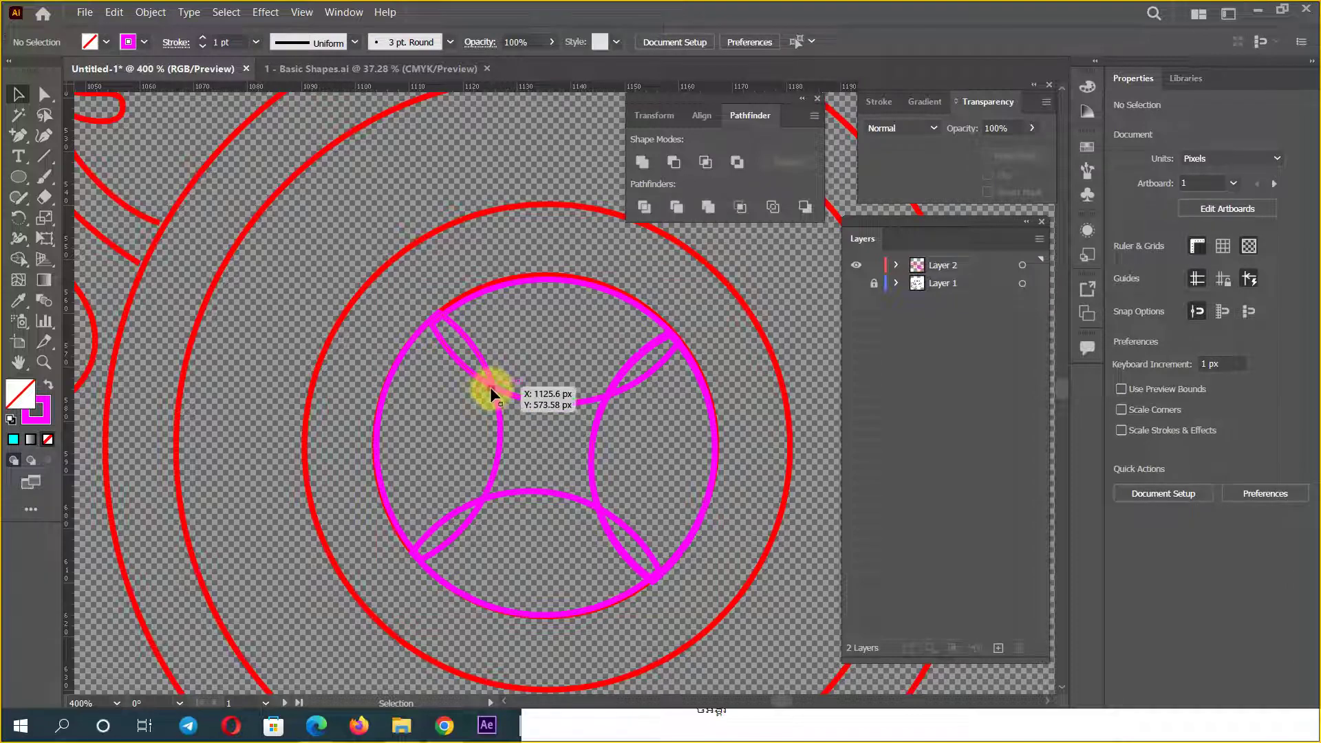
{"action": "left_click", "coordinate": [491, 386]}
{"action": "left_click", "coordinate": [46, 94]}
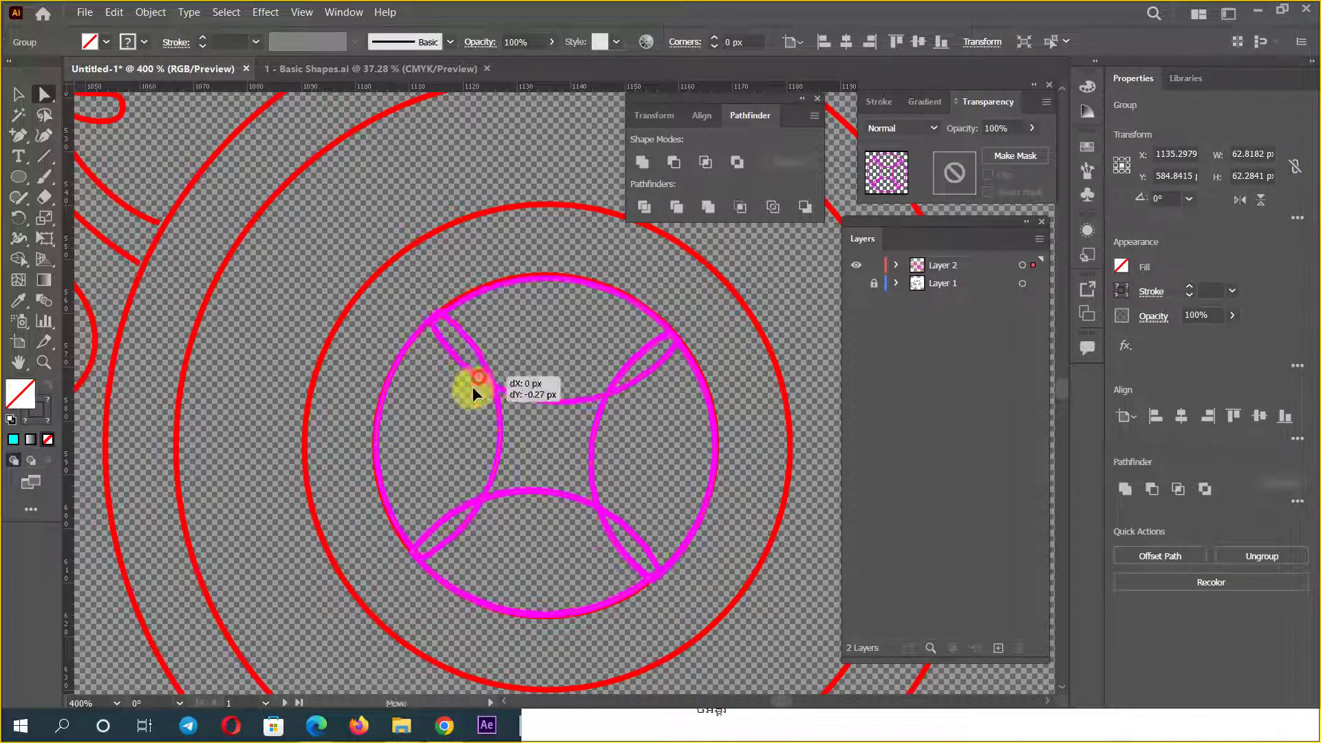
{"action": "left_click_drag", "start_coordinate": [472, 382], "coordinate": [456, 413]}
{"action": "key", "text": "ctrl+z"}
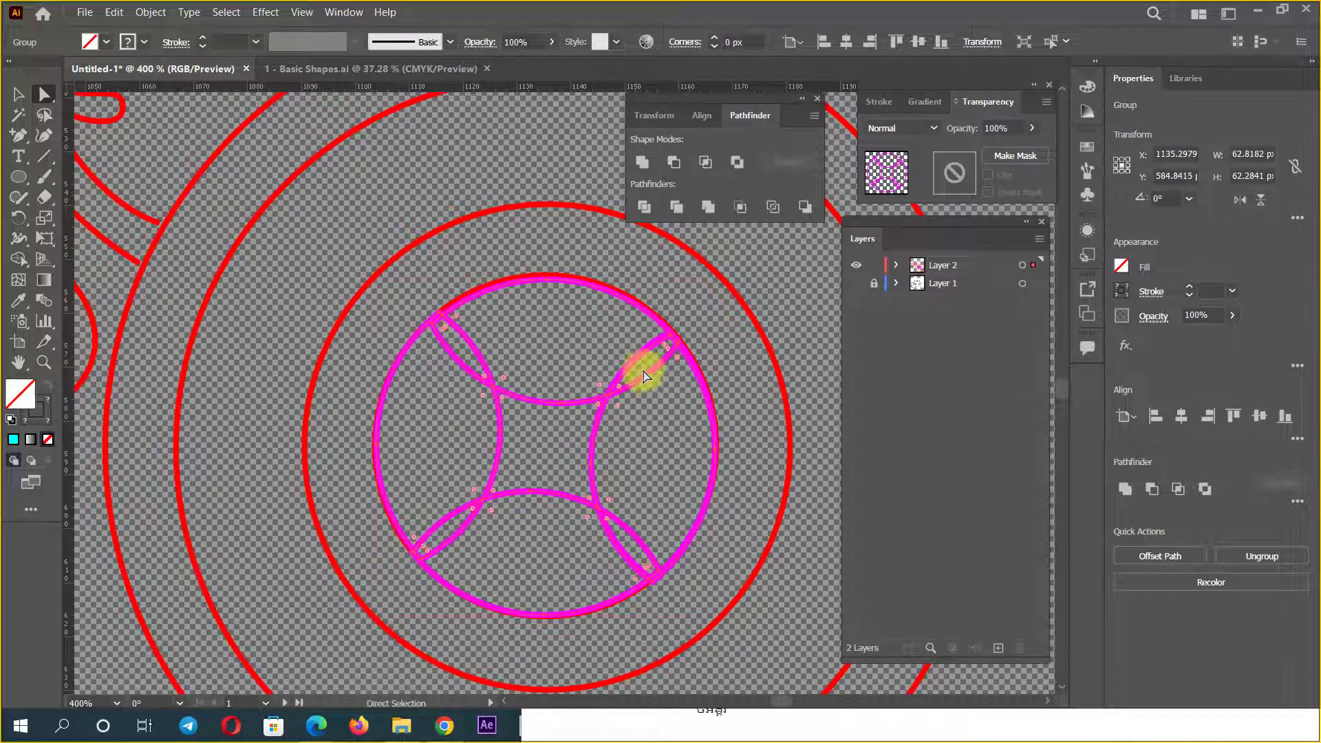
Step: Test the divided pieces by pulling an anchor and deleting an arc, undoing both
{"action": "left_click", "coordinate": [653, 402]}
{"action": "left_click", "coordinate": [639, 368]}
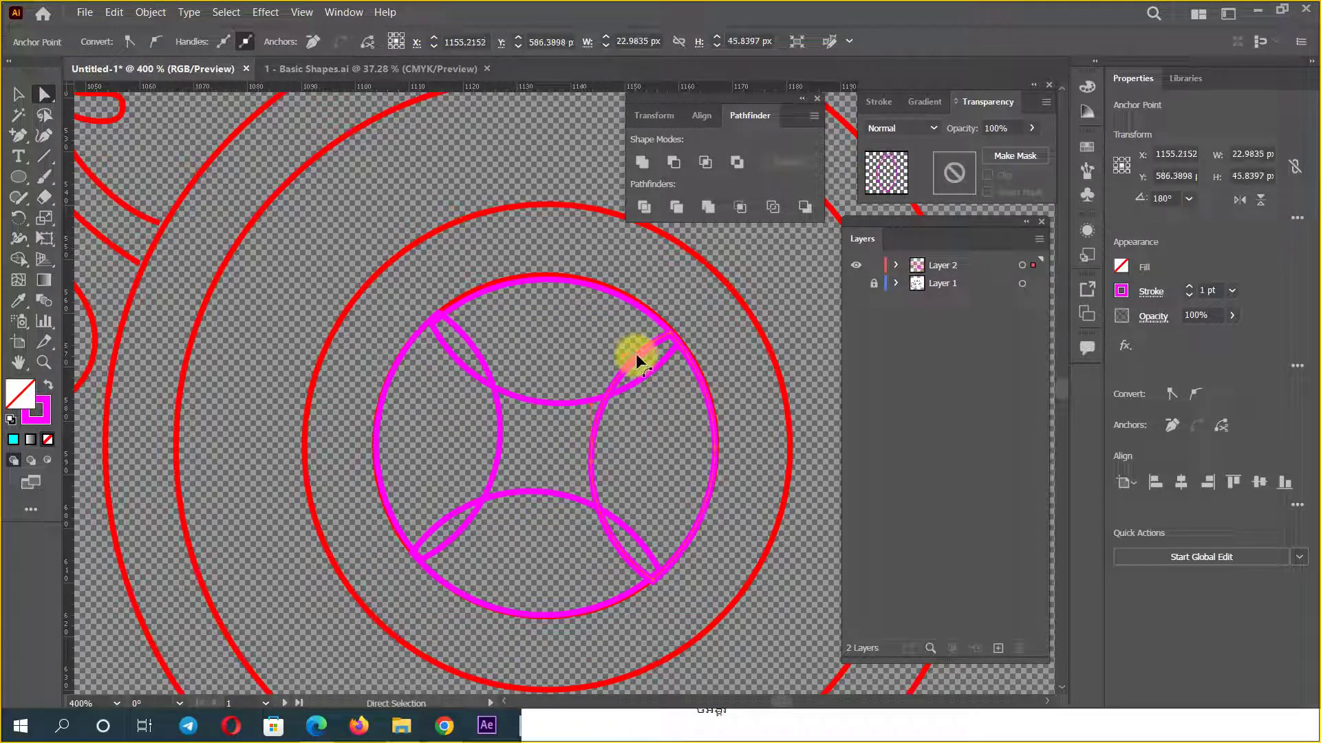
{"action": "left_click_drag", "start_coordinate": [631, 355], "coordinate": [551, 379]}
{"action": "key", "text": "ctrl+z"}
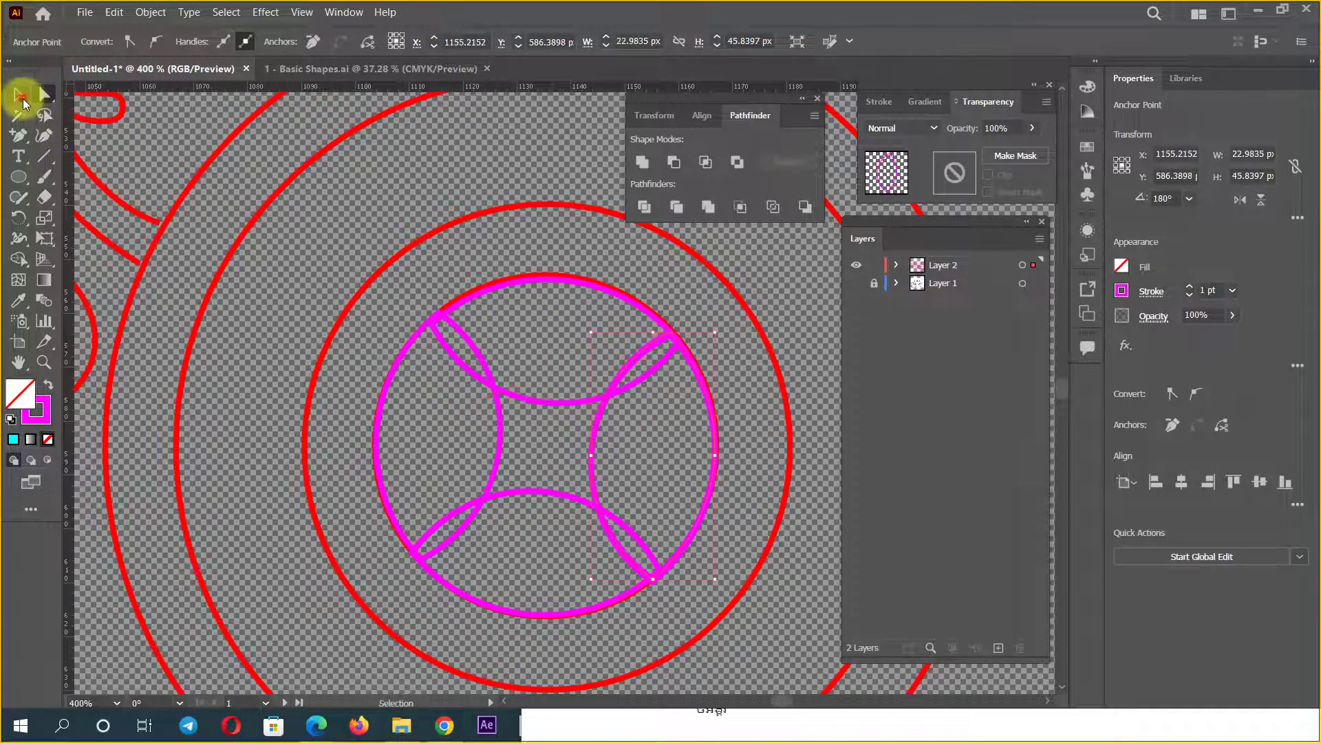
{"action": "left_click", "coordinate": [19, 94]}
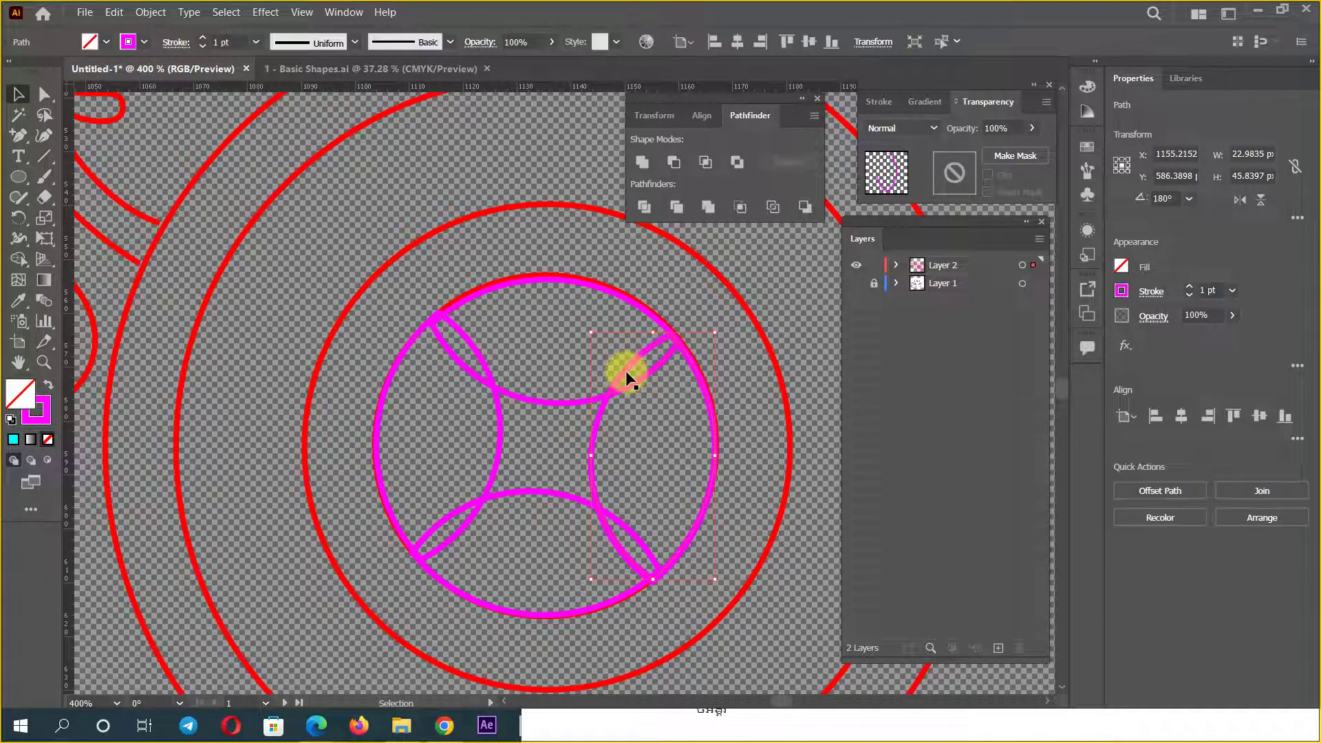
{"action": "left_click", "coordinate": [591, 425]}
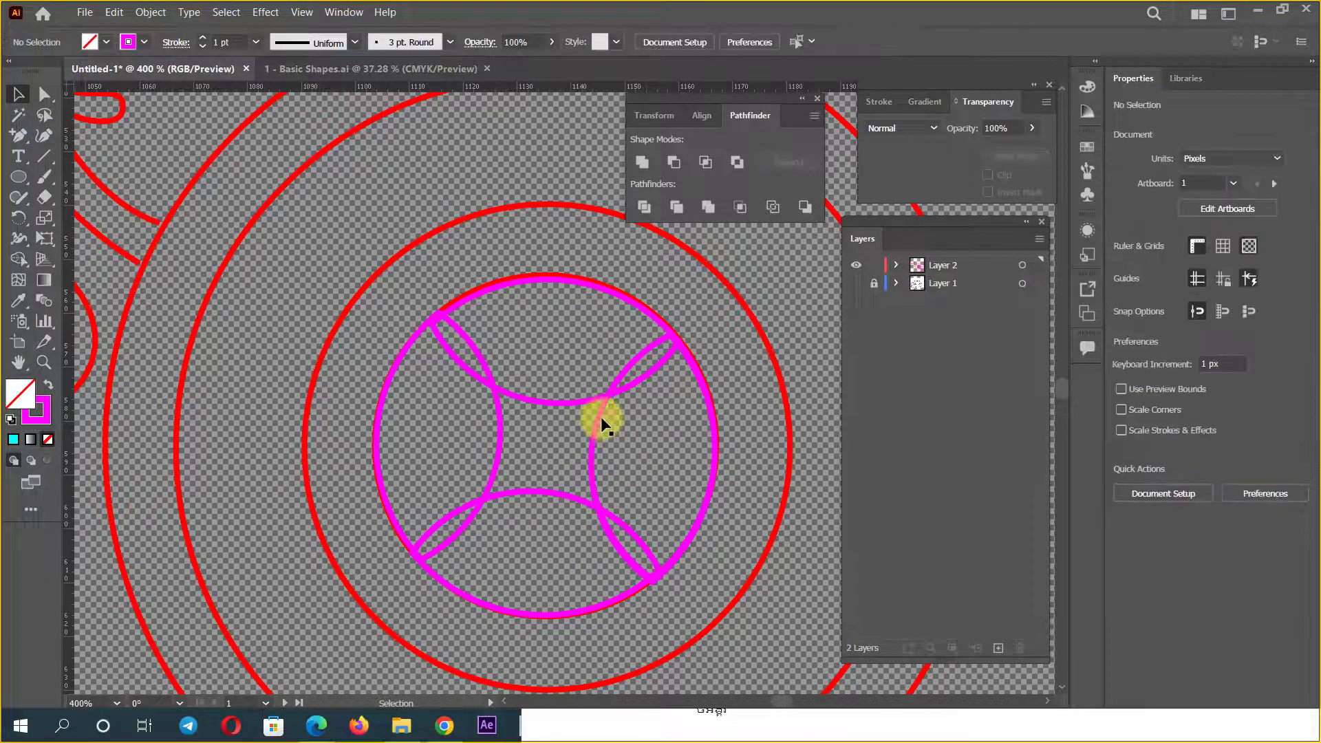
{"action": "left_click", "coordinate": [597, 418]}
{"action": "key", "text": "Delete"}
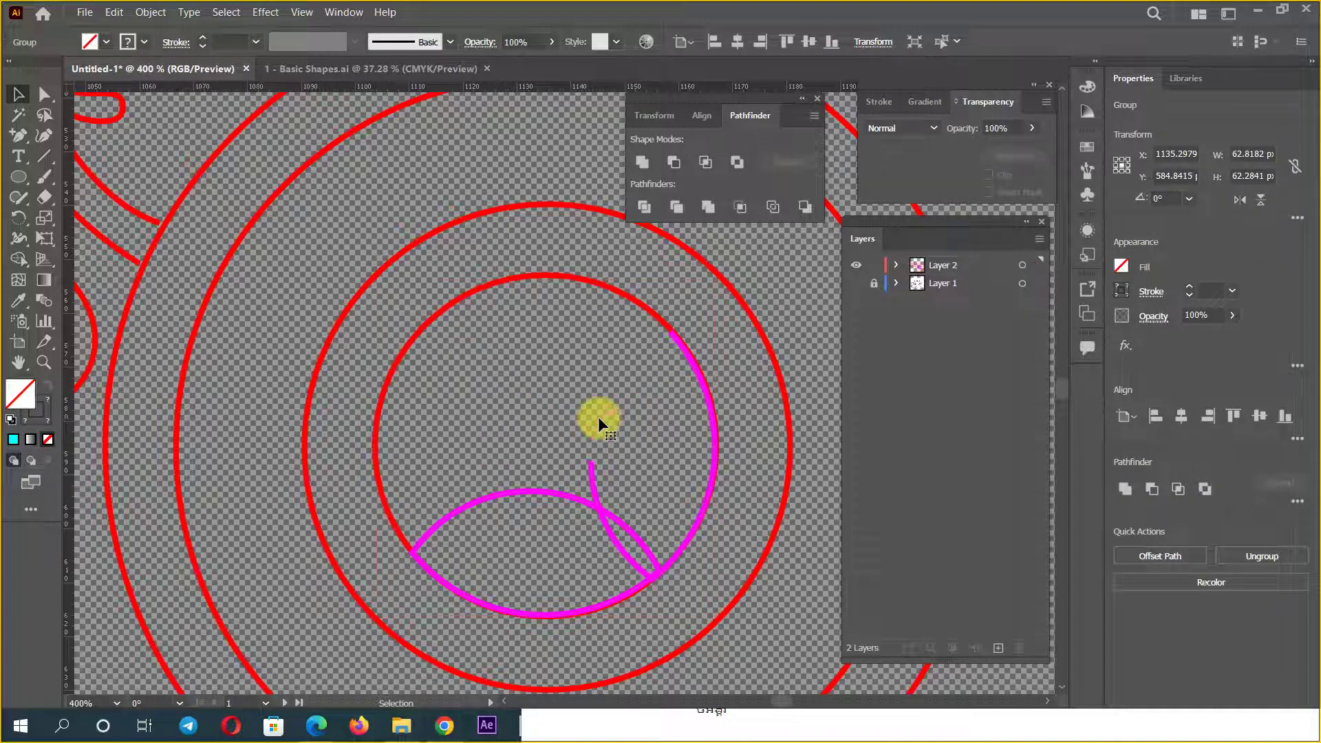
{"action": "key", "text": "ctrl+z"}
Step: Select all four petals together with the enclosing 163.4 px circle
{"action": "scroll", "coordinate": [597, 416], "scroll_direction": "up", "scroll_amount": 2}
{"action": "scroll", "coordinate": [605, 427], "scroll_direction": "up", "scroll_amount": 2}
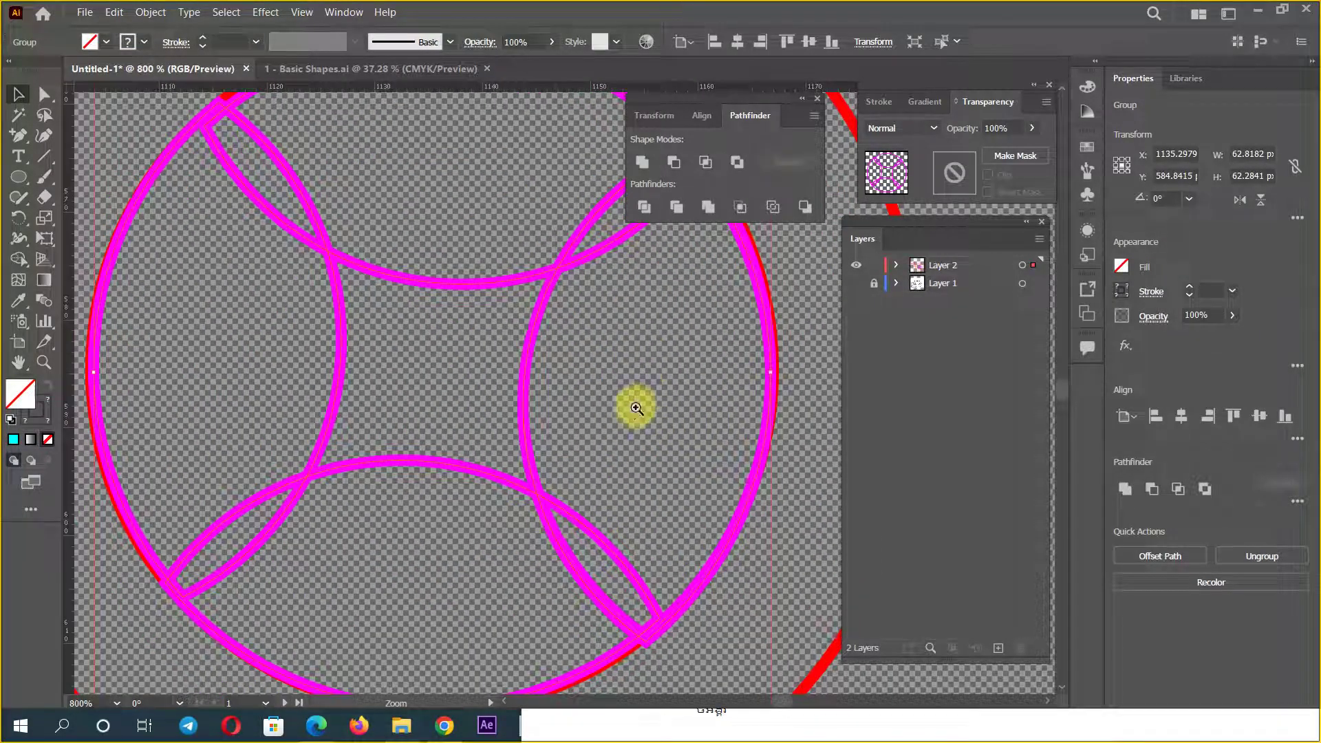
{"action": "scroll", "coordinate": [631, 409], "scroll_direction": "down", "scroll_amount": 1}
{"action": "key", "text": "ctrl+a"}
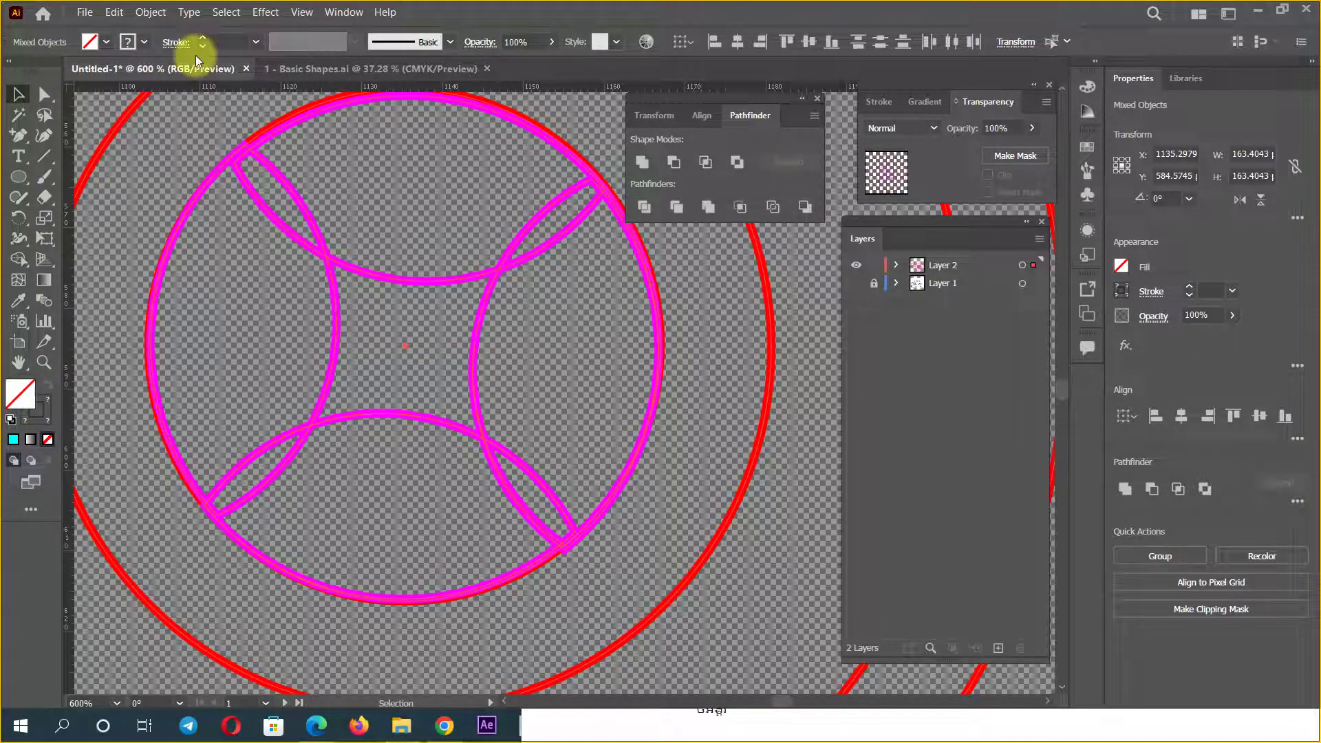
Step: Change the divided circles' stroke colour from magenta to red
{"action": "left_click", "coordinate": [142, 43]}
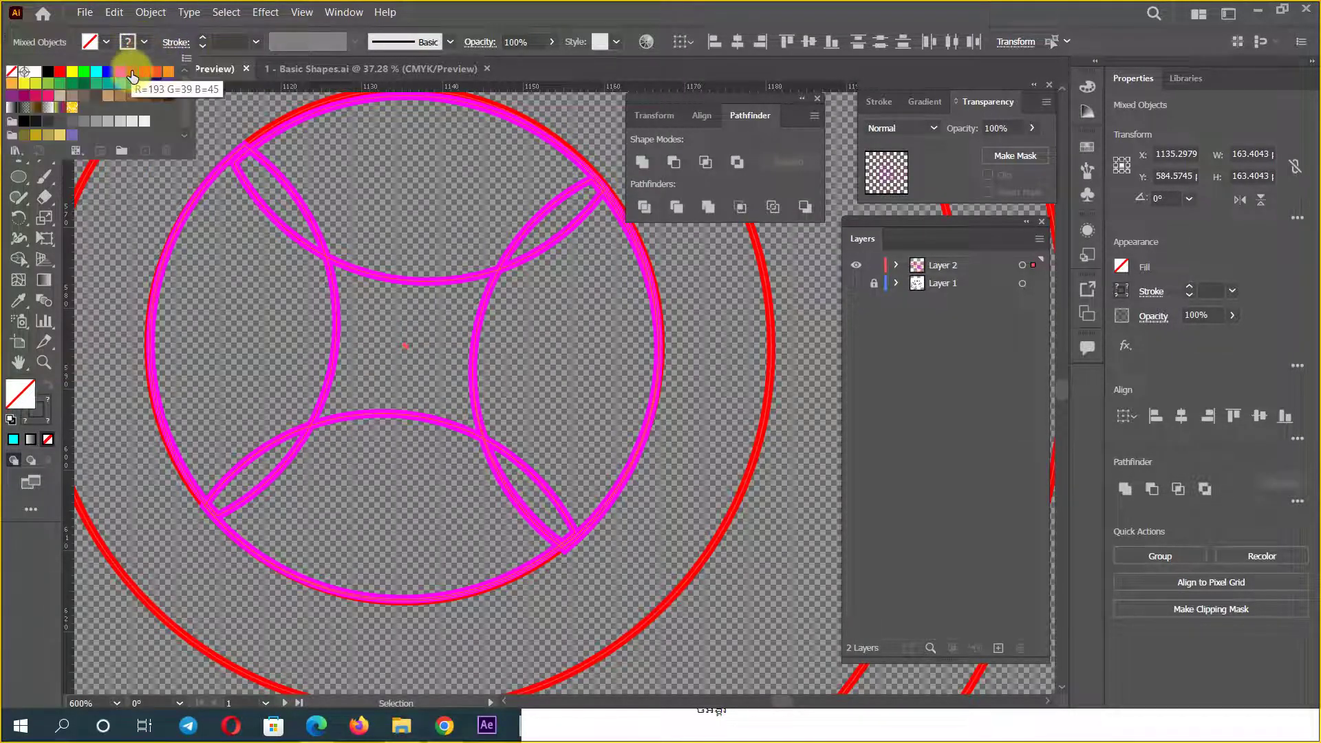
{"action": "left_click", "coordinate": [132, 71]}
{"action": "left_click", "coordinate": [725, 356]}
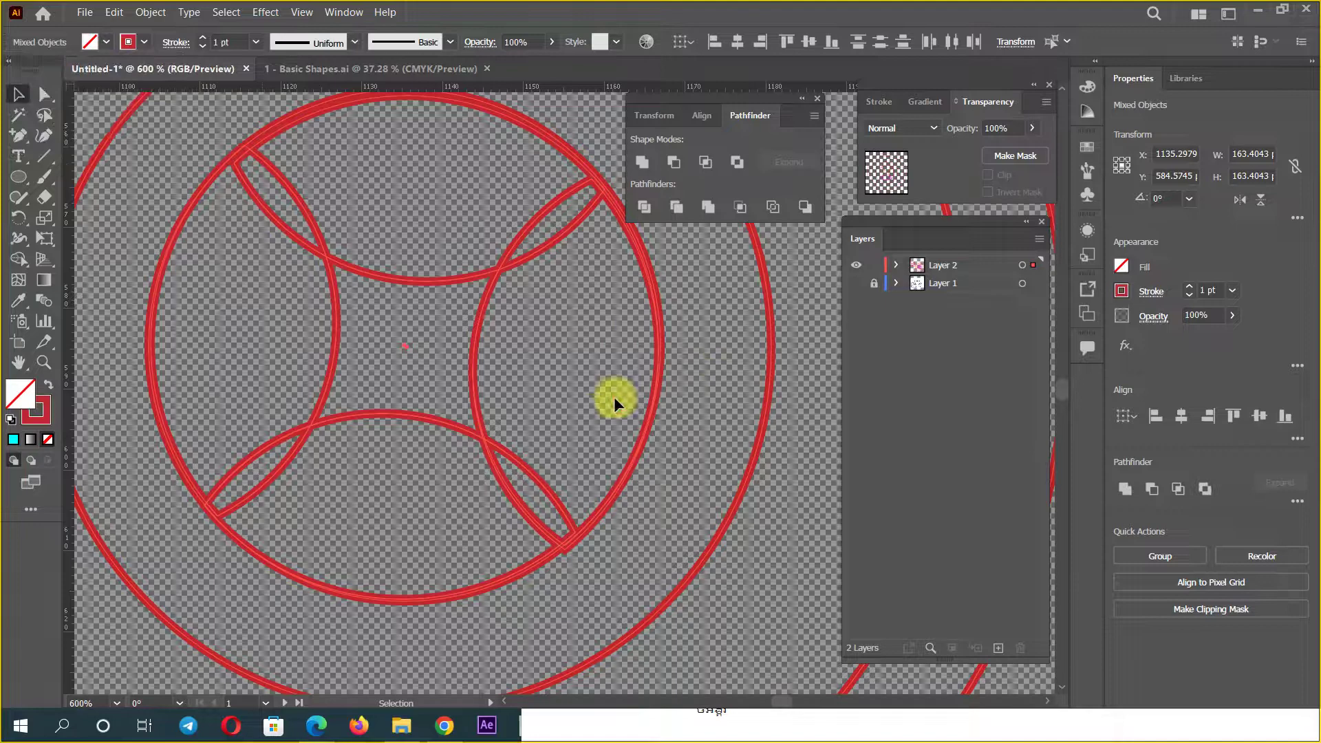
{"action": "left_click", "coordinate": [645, 481]}
Step: Test dragging and deleting arcs of the red circle group, then move it back and reselect it
{"action": "left_click", "coordinate": [564, 548]}
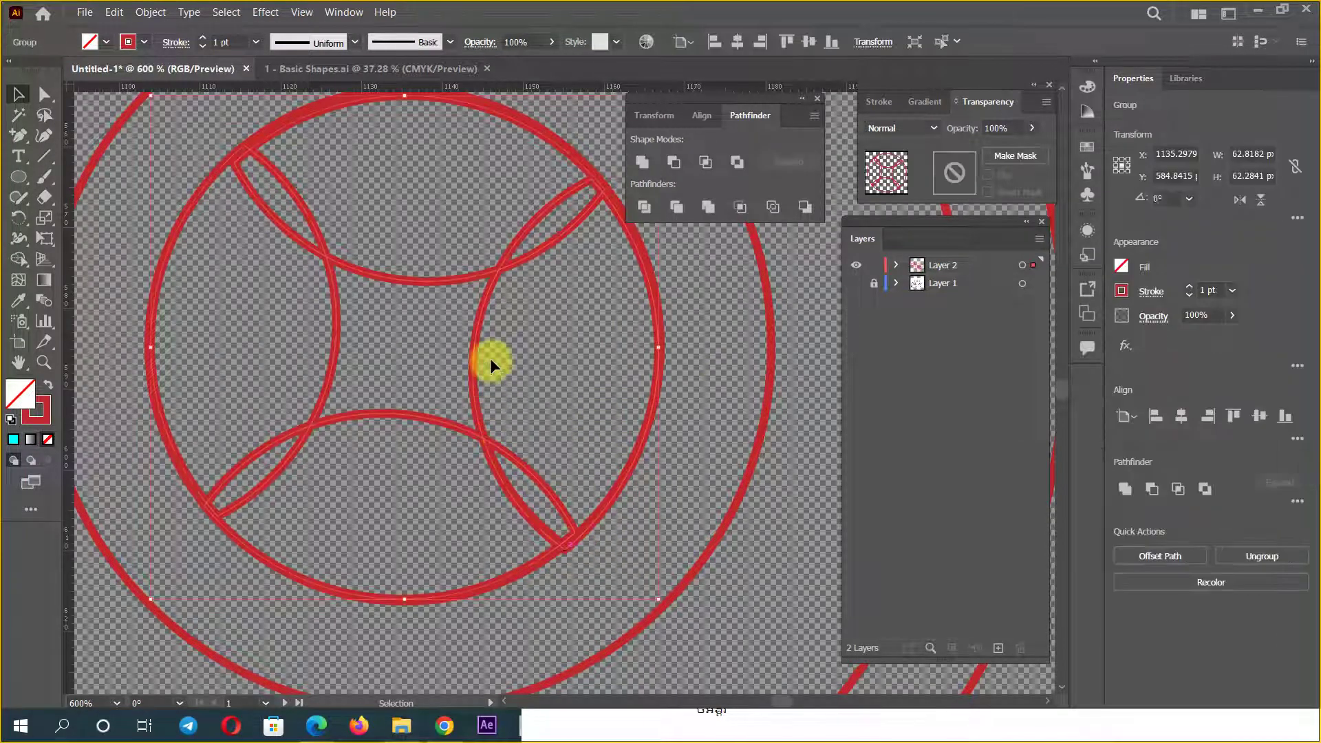
{"action": "left_click_drag", "start_coordinate": [482, 436], "coordinate": [394, 490]}
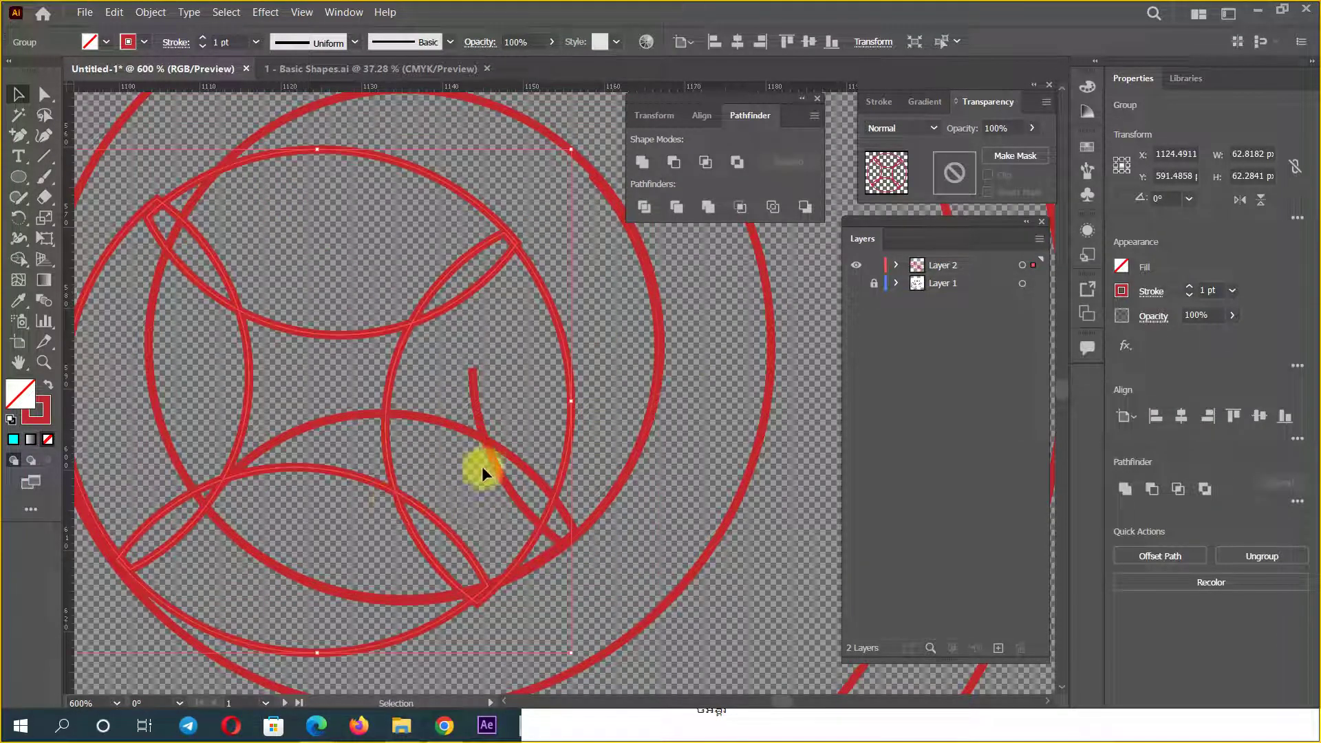
{"action": "left_click", "coordinate": [479, 435]}
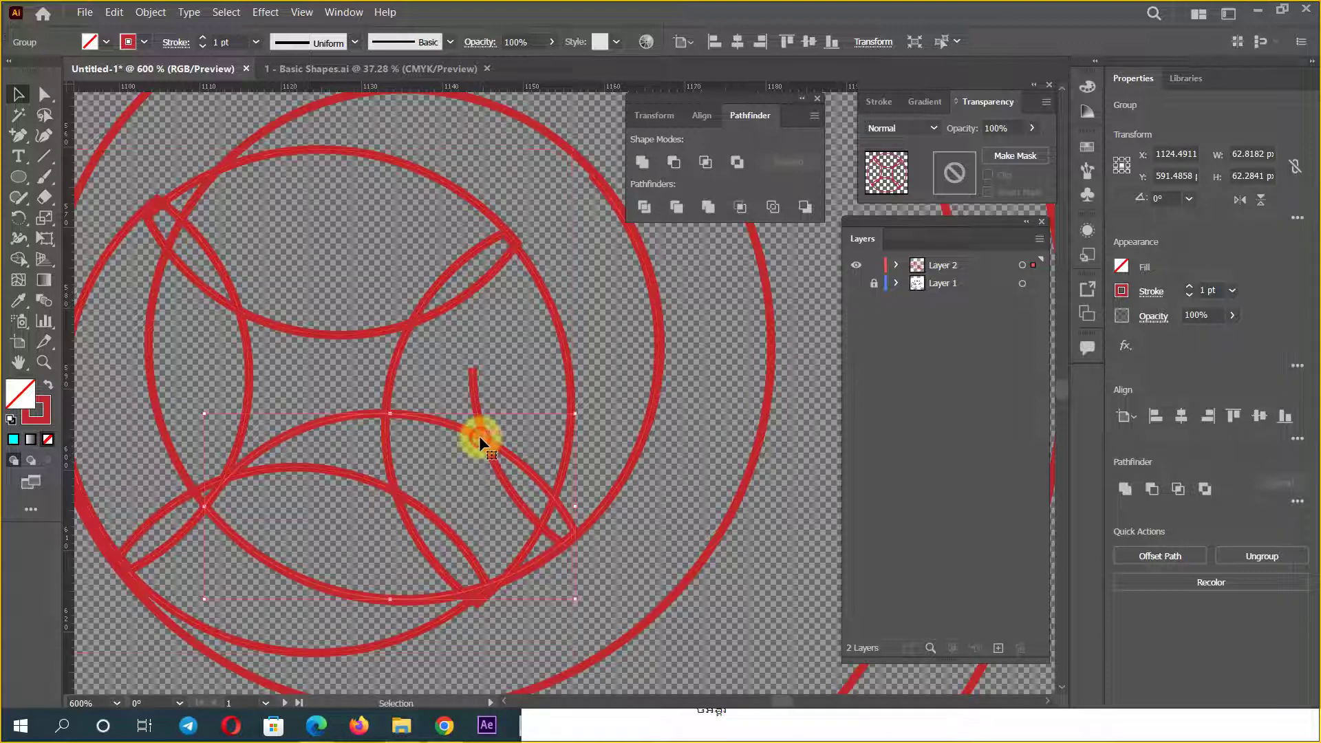
{"action": "key", "text": "Delete"}
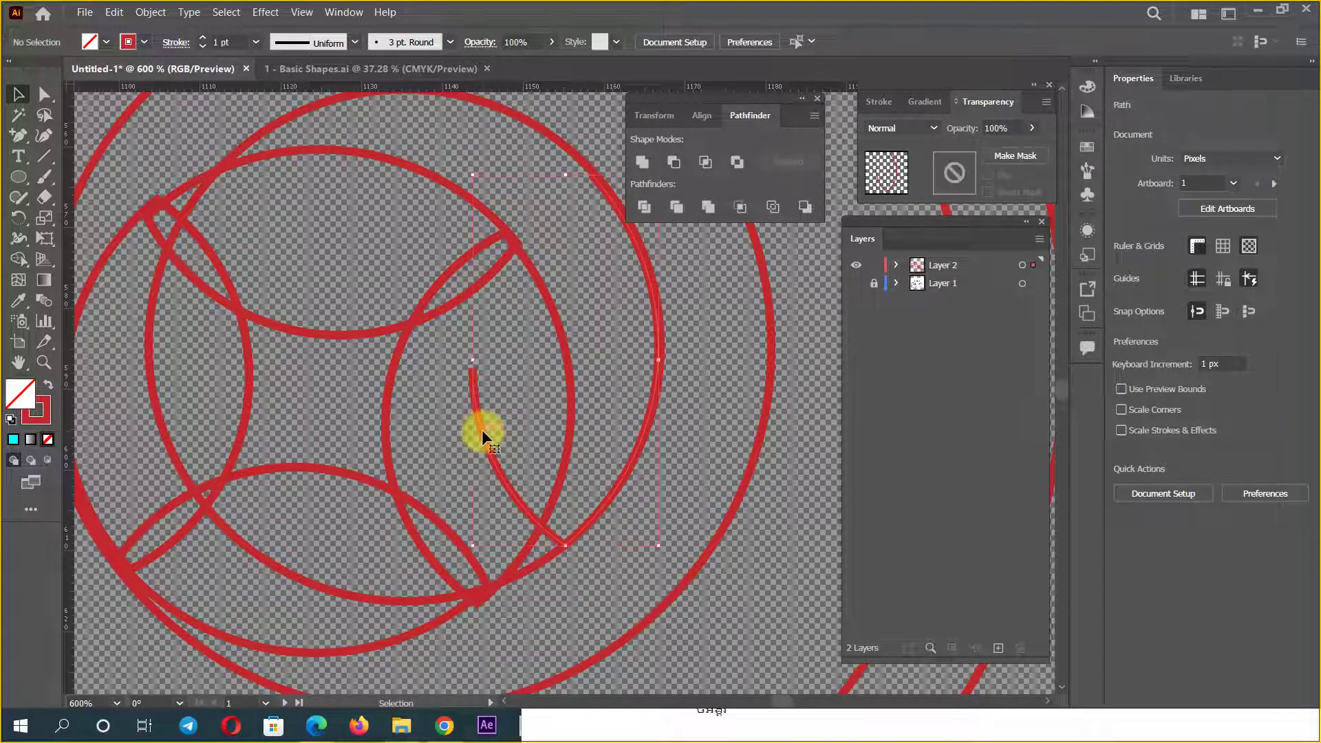
{"action": "left_click", "coordinate": [481, 429]}
{"action": "mouse_move", "coordinate": [394, 487]}
{"action": "left_mouse_down"}
{"action": "mouse_move", "coordinate": [492, 442]}
{"action": "mouse_move", "coordinate": [484, 429]}
{"action": "left_mouse_up"}
{"action": "left_click", "coordinate": [484, 429]}
{"action": "scroll", "coordinate": [523, 419], "scroll_direction": "down", "scroll_amount": 2}
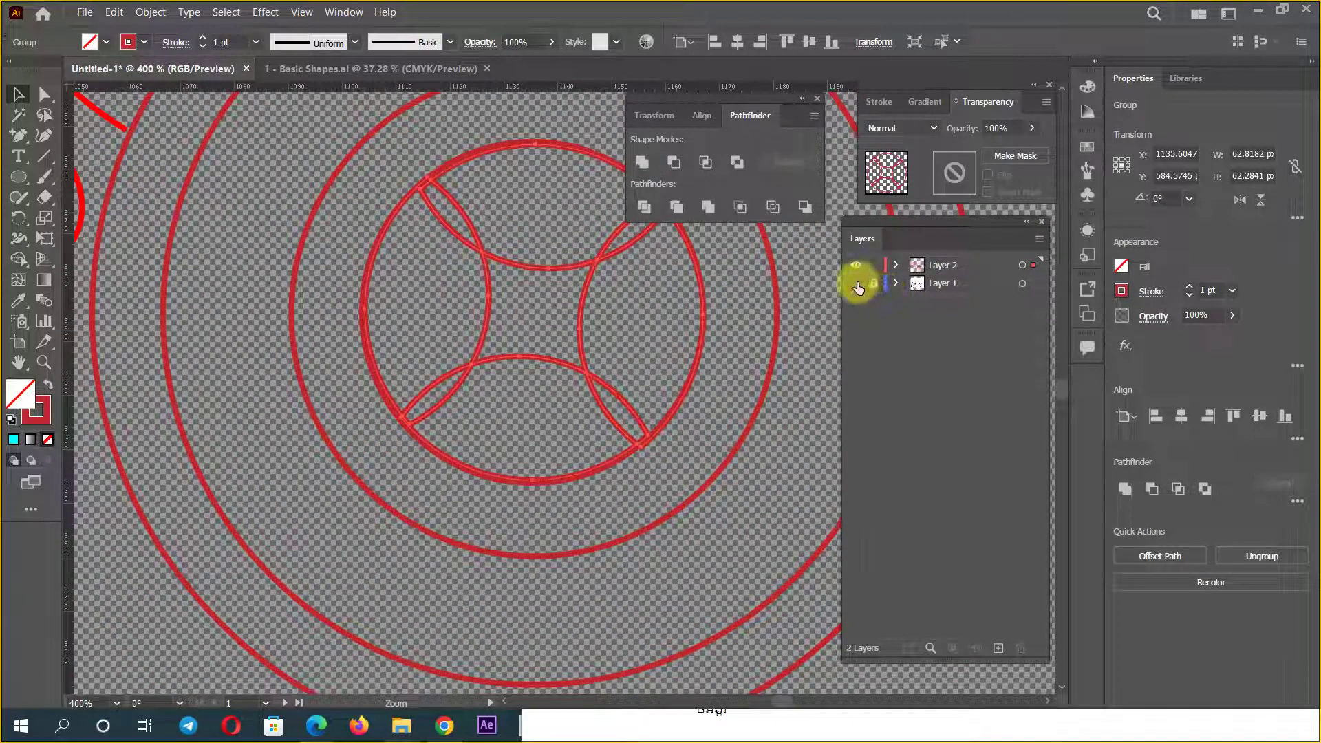
Step: Show Layer 1's scanned ornament again and zoom out to see the drawing
{"action": "left_click", "coordinate": [856, 283]}
{"action": "scroll", "coordinate": [565, 423], "scroll_direction": "down", "scroll_amount": 2}
{"action": "scroll", "coordinate": [565, 423], "scroll_direction": "down", "scroll_amount": 2}
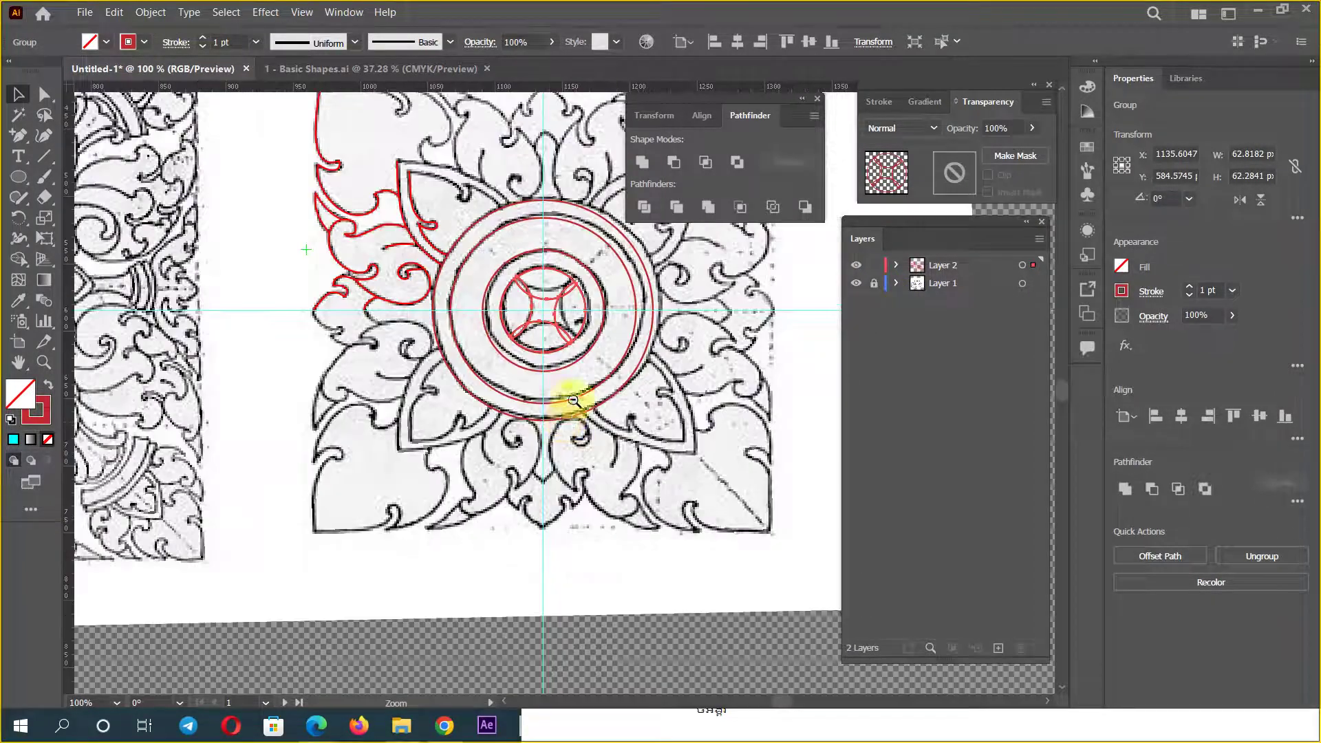
{"action": "scroll", "coordinate": [427, 345], "scroll_direction": "up", "scroll_amount": 3}
{"action": "left_click_drag", "start_coordinate": [427, 344], "coordinate": [267, 359]}
{"action": "scroll", "coordinate": [267, 359], "scroll_direction": "right", "scroll_amount": 5}
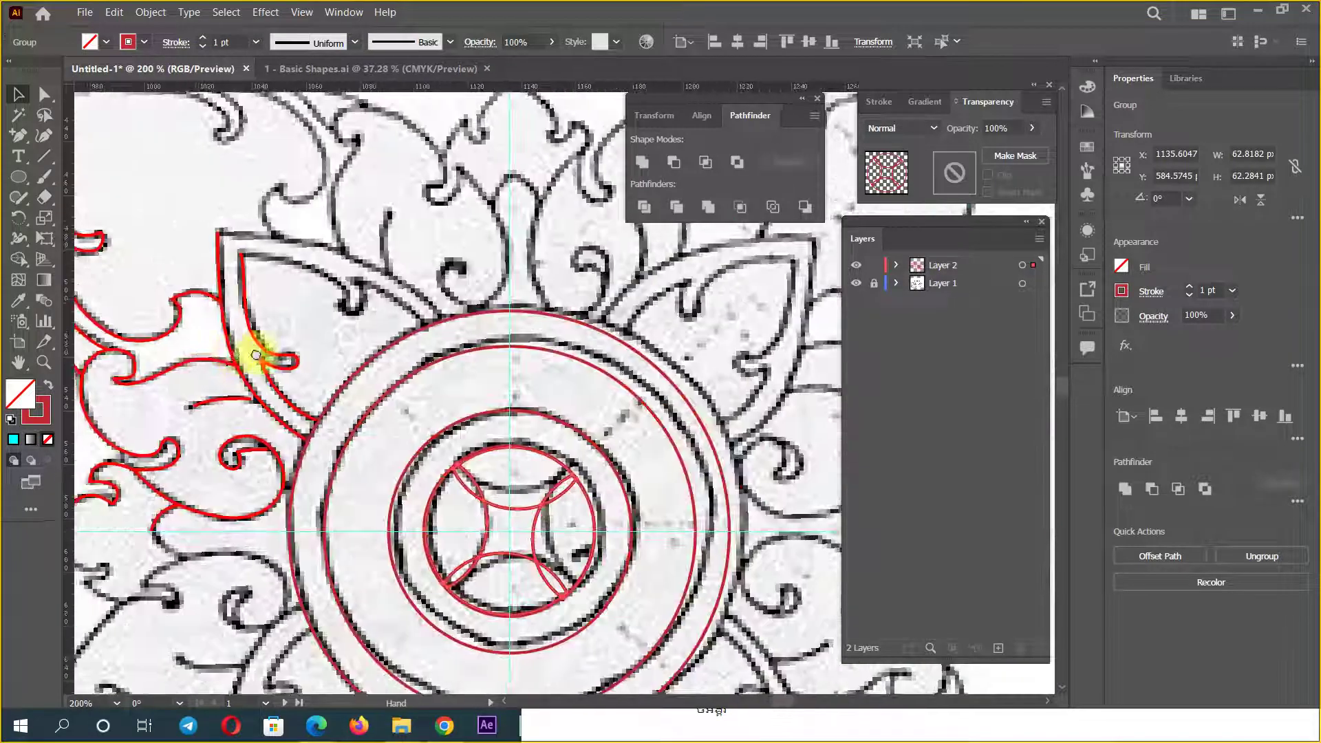
{"action": "left_click", "coordinate": [424, 411], "text": "ctrl+alt"}
{"action": "scroll", "coordinate": [413, 410], "scroll_direction": "right", "scroll_amount": 2}
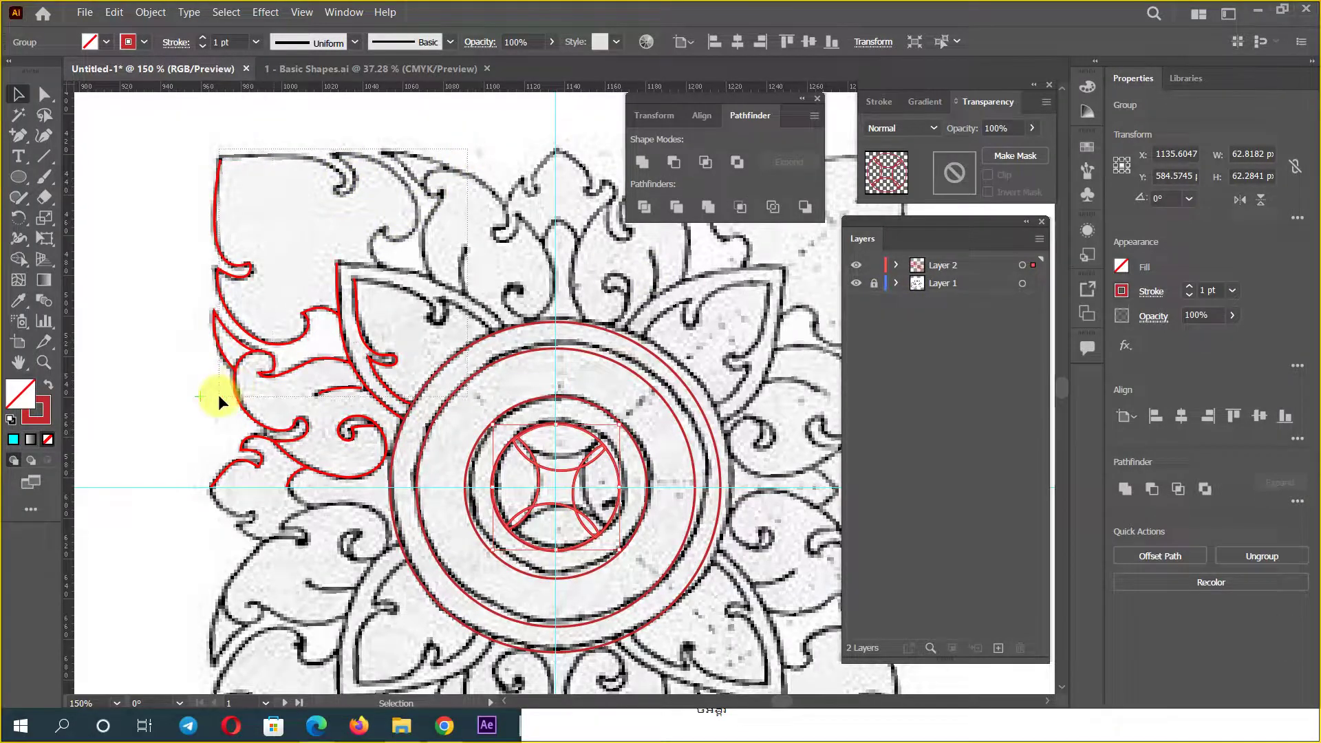
Step: Select the red left leaf-scroll tracing and bring up the Rotate/Reflect tool choices
{"action": "left_click_drag", "start_coordinate": [368, 126], "coordinate": [122, 480]}
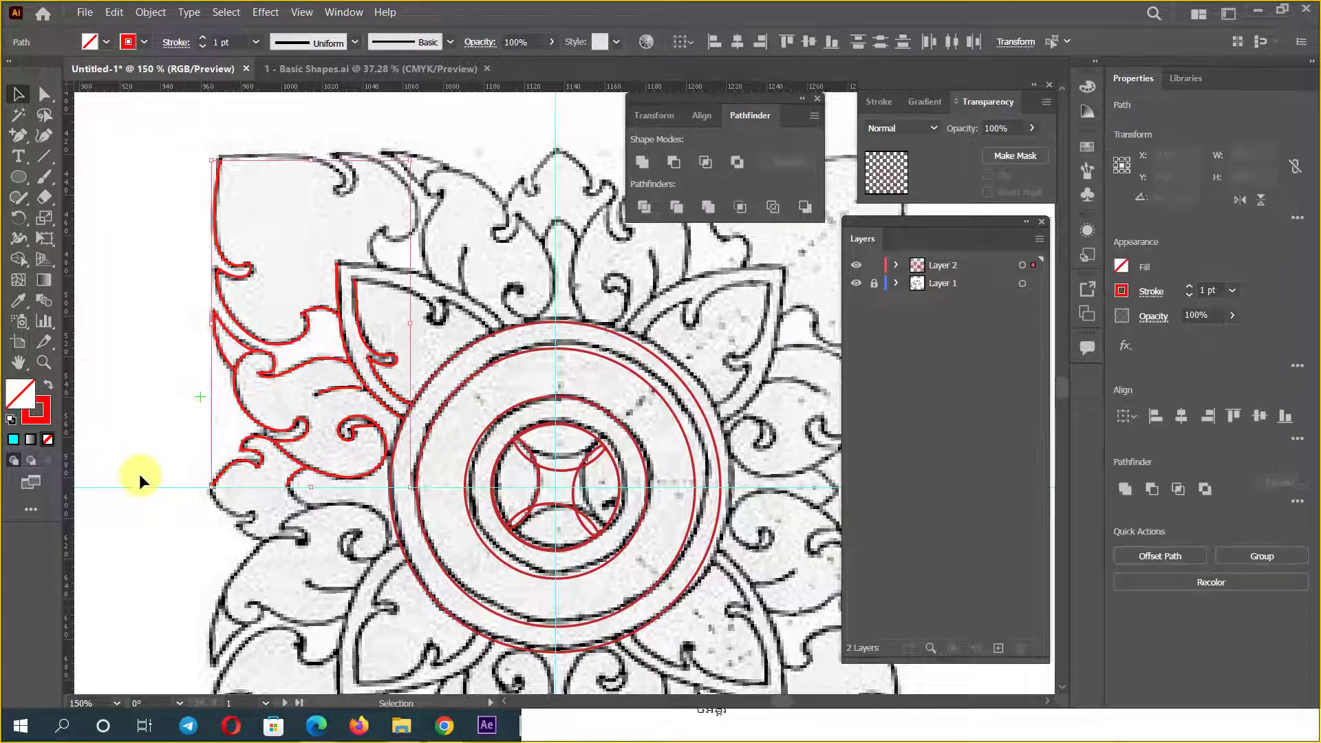
{"action": "left_click", "coordinate": [250, 428]}
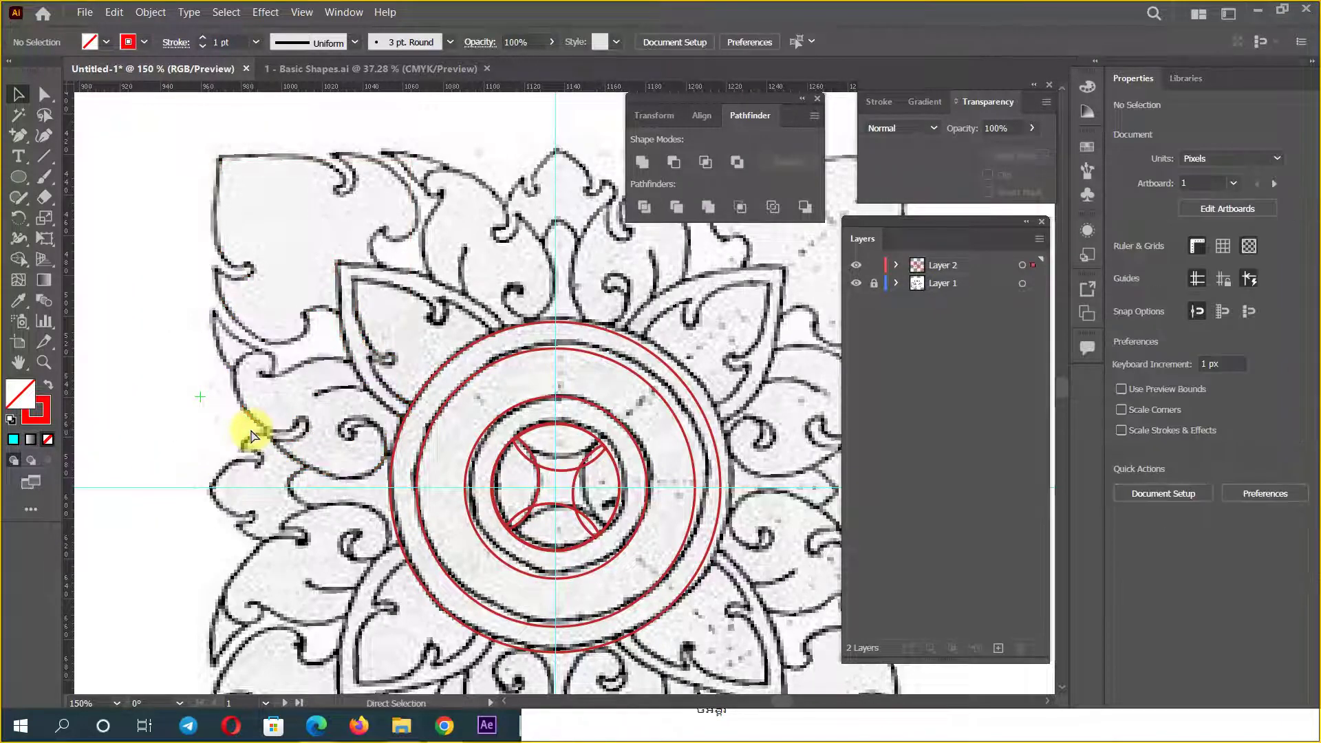
{"action": "left_click", "coordinate": [250, 428]}
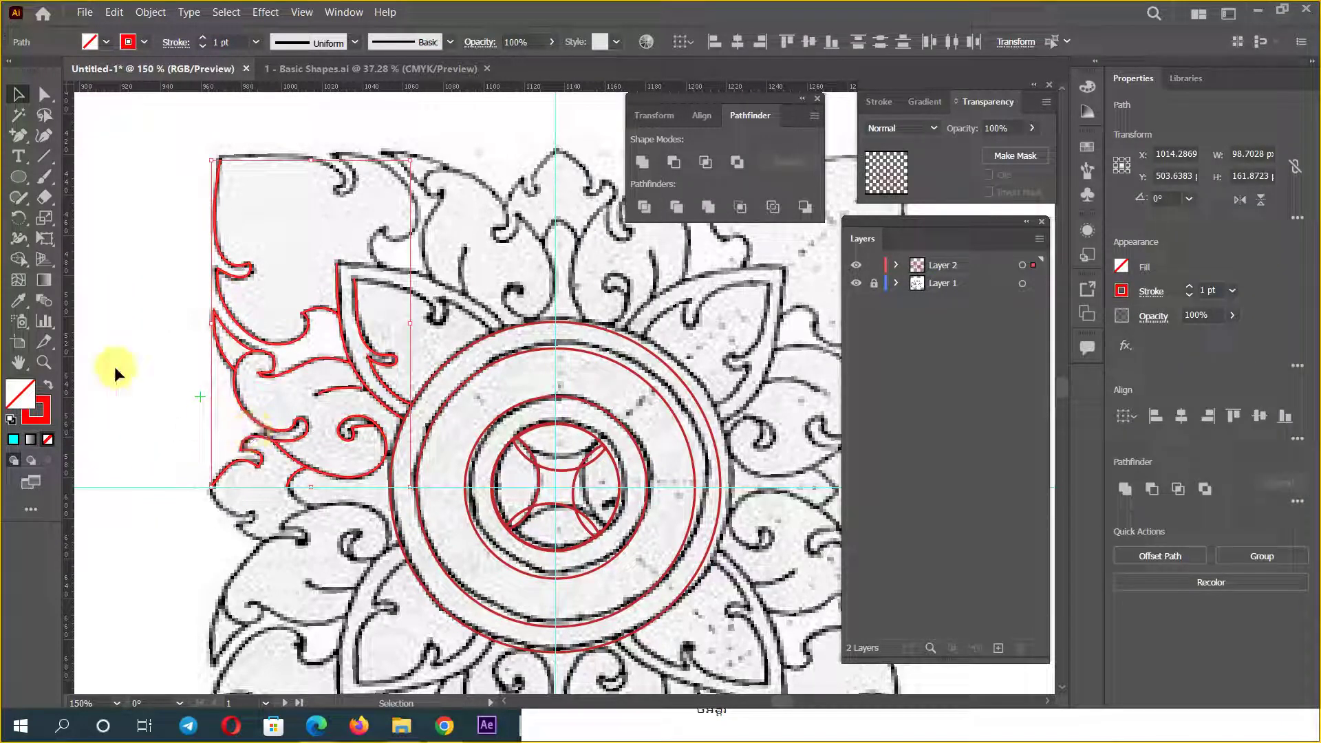
{"action": "left_click", "coordinate": [21, 222]}
{"action": "left_click", "coordinate": [20, 220]}
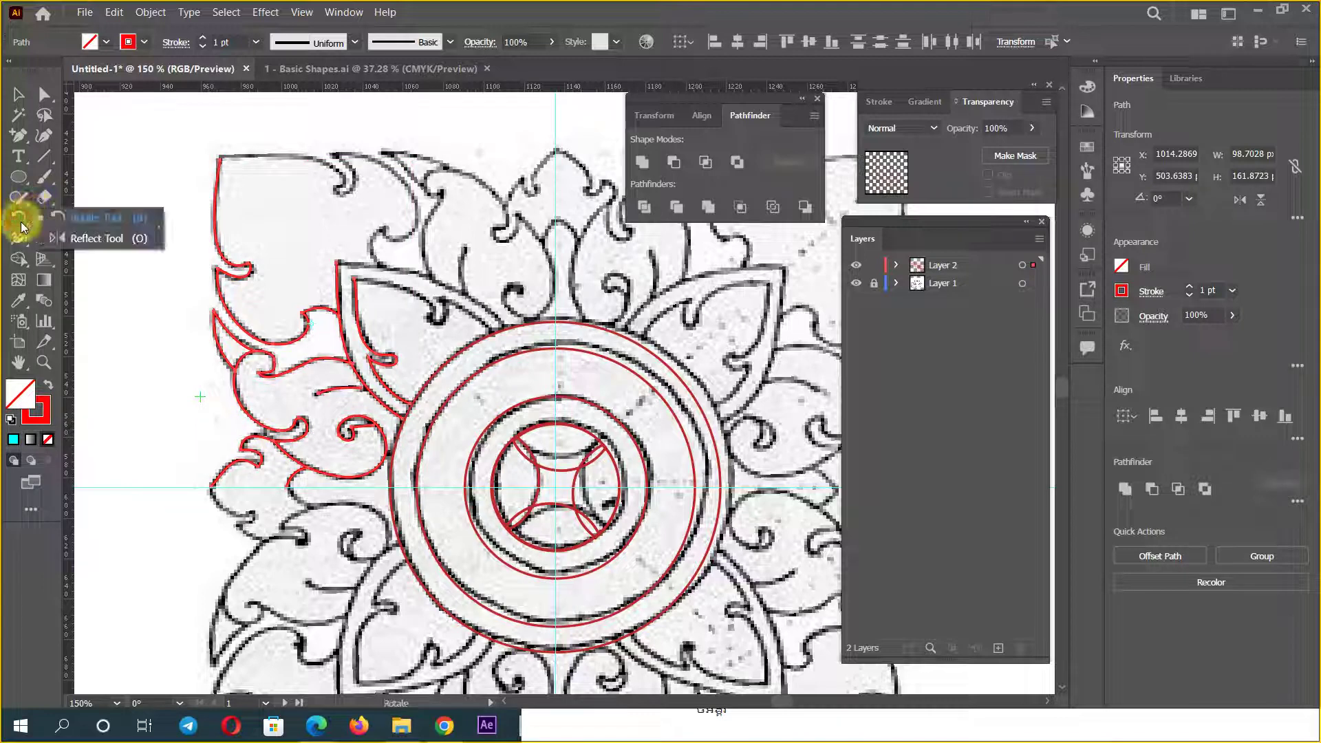
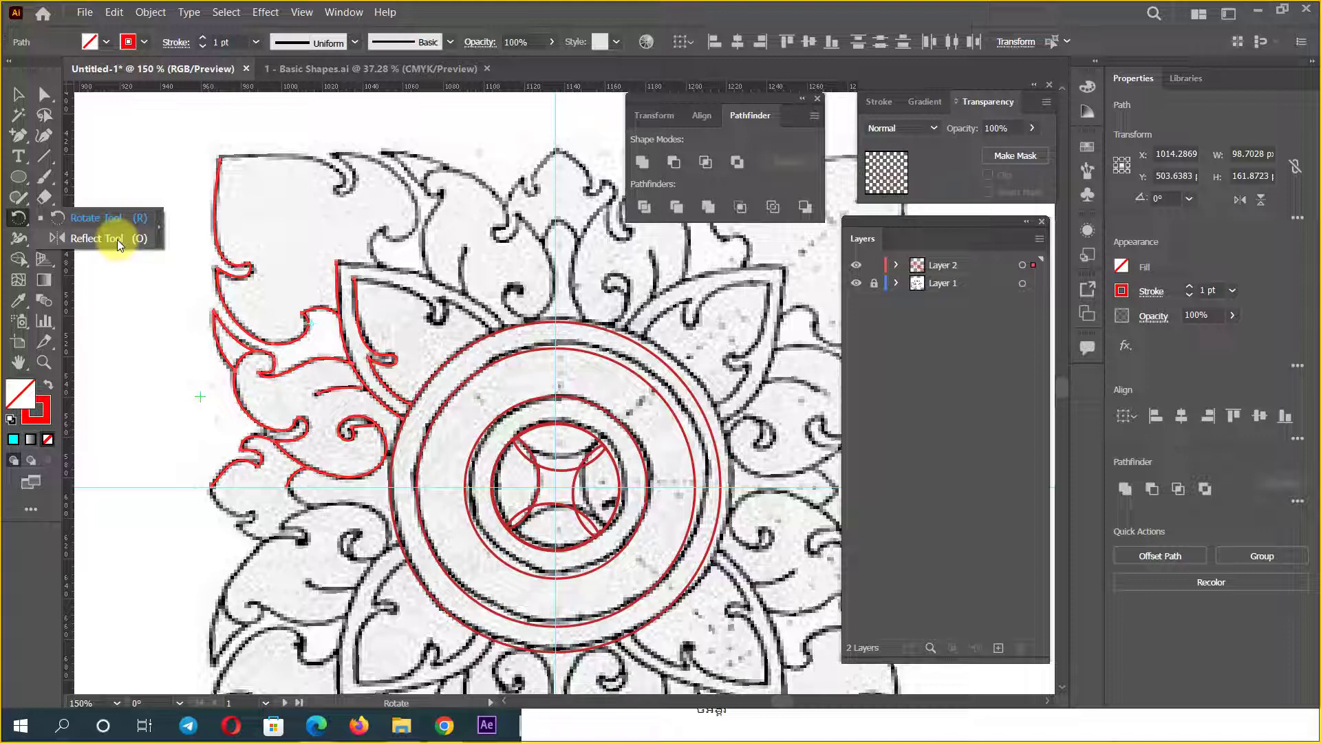
Step: Trial-mirror the red leaf path with the Reflect tool, undo, then open Reflect options at the centre
{"action": "left_click", "coordinate": [117, 239]}
{"action": "left_click", "coordinate": [556, 487]}
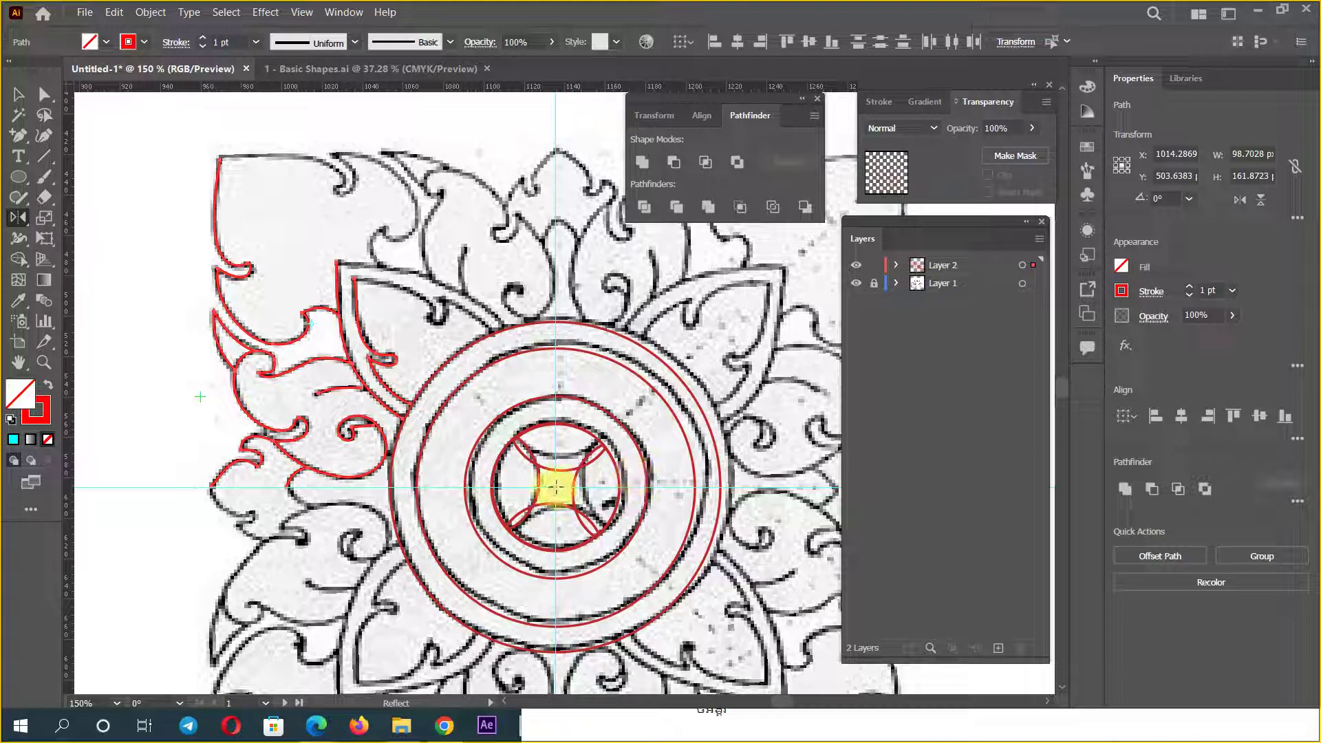
{"action": "left_click_drag", "start_coordinate": [220, 163], "coordinate": [252, 165]}
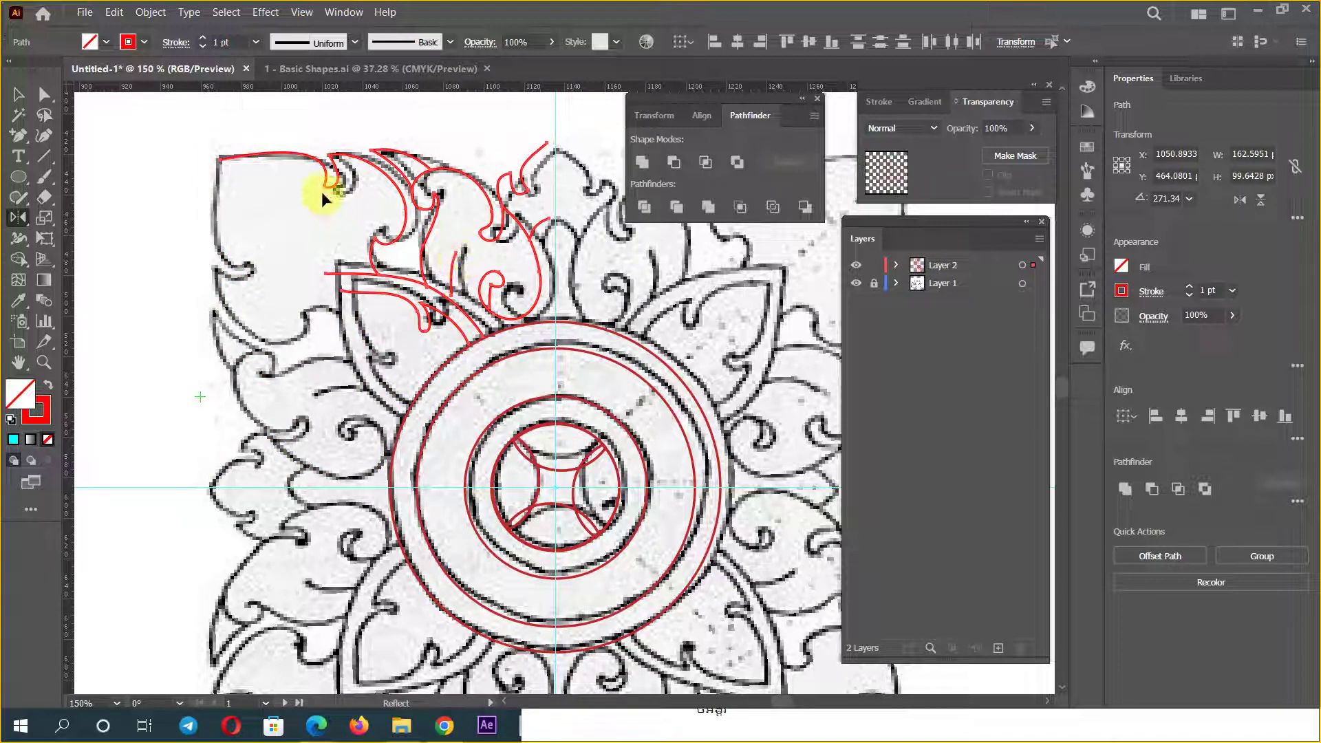
{"action": "key", "text": "ctrl+z"}
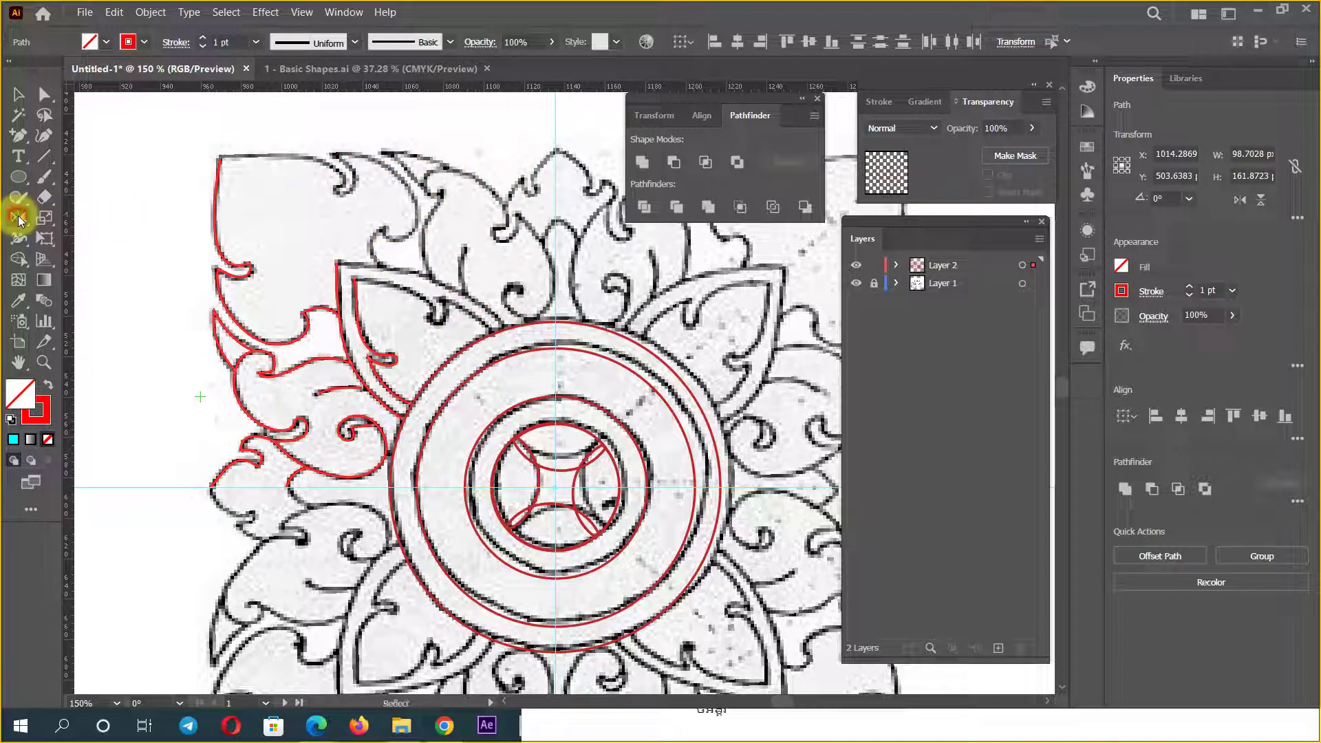
{"action": "left_click_drag", "start_coordinate": [18, 220], "coordinate": [96, 239]}
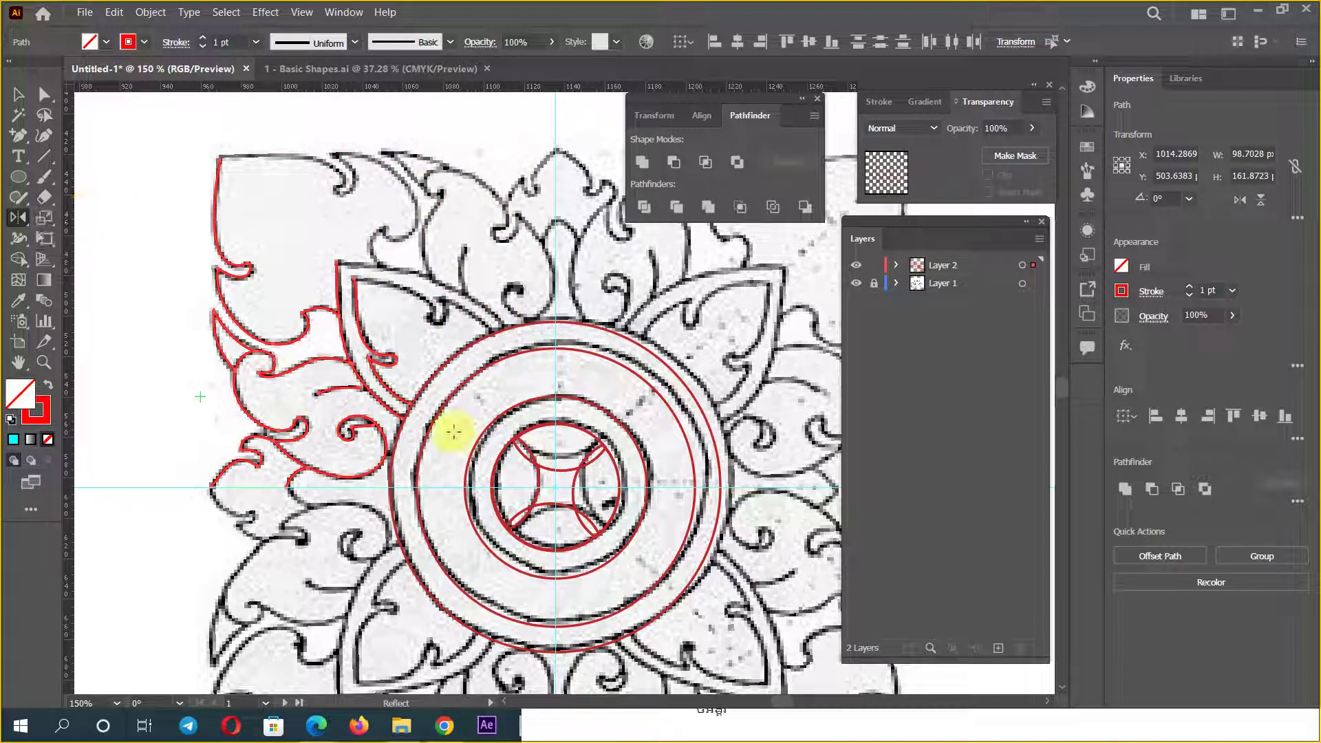
{"action": "left_click", "coordinate": [556, 488], "text": "alt"}
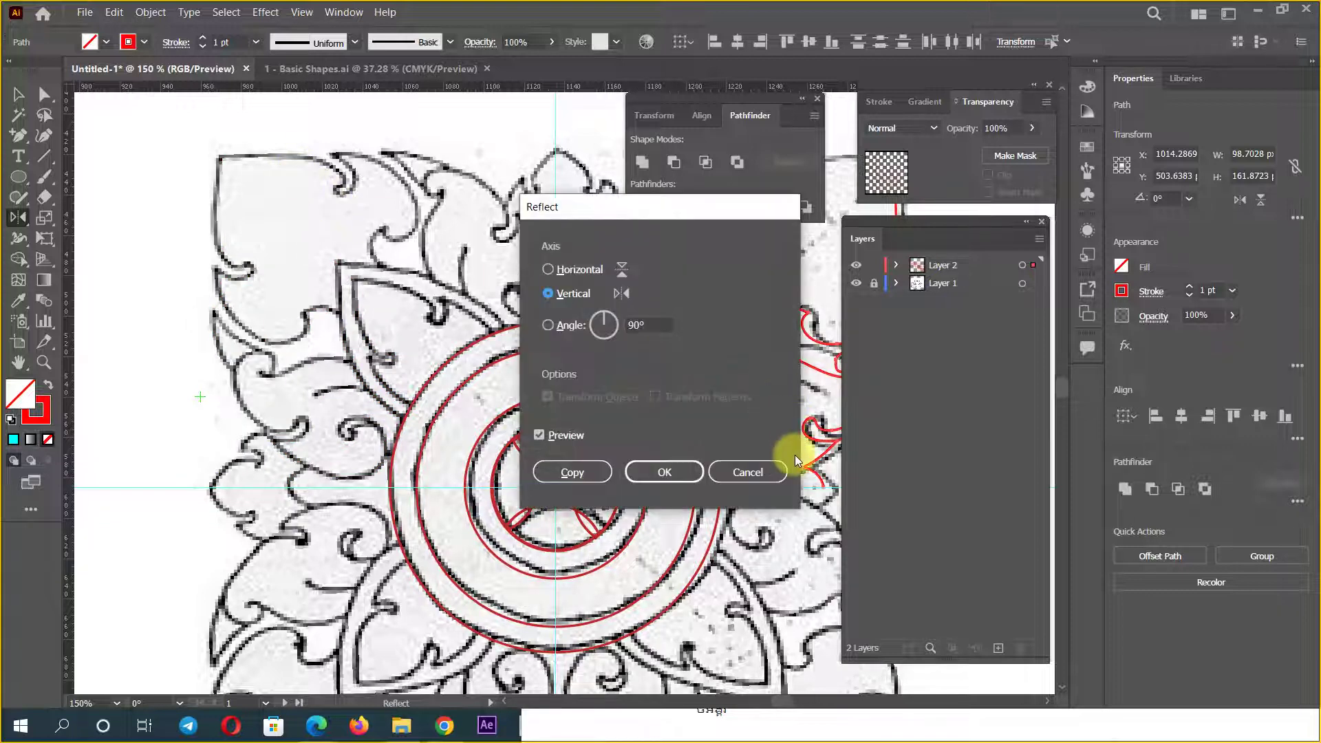
Step: Set the Reflect dialog to a custom 45° angle
{"action": "mouse_move", "coordinate": [621, 229]}
{"action": "left_mouse_down"}
{"action": "mouse_move", "coordinate": [311, 281]}
{"action": "mouse_move", "coordinate": [669, 364]}
{"action": "mouse_move", "coordinate": [937, 337]}
{"action": "left_mouse_up"}
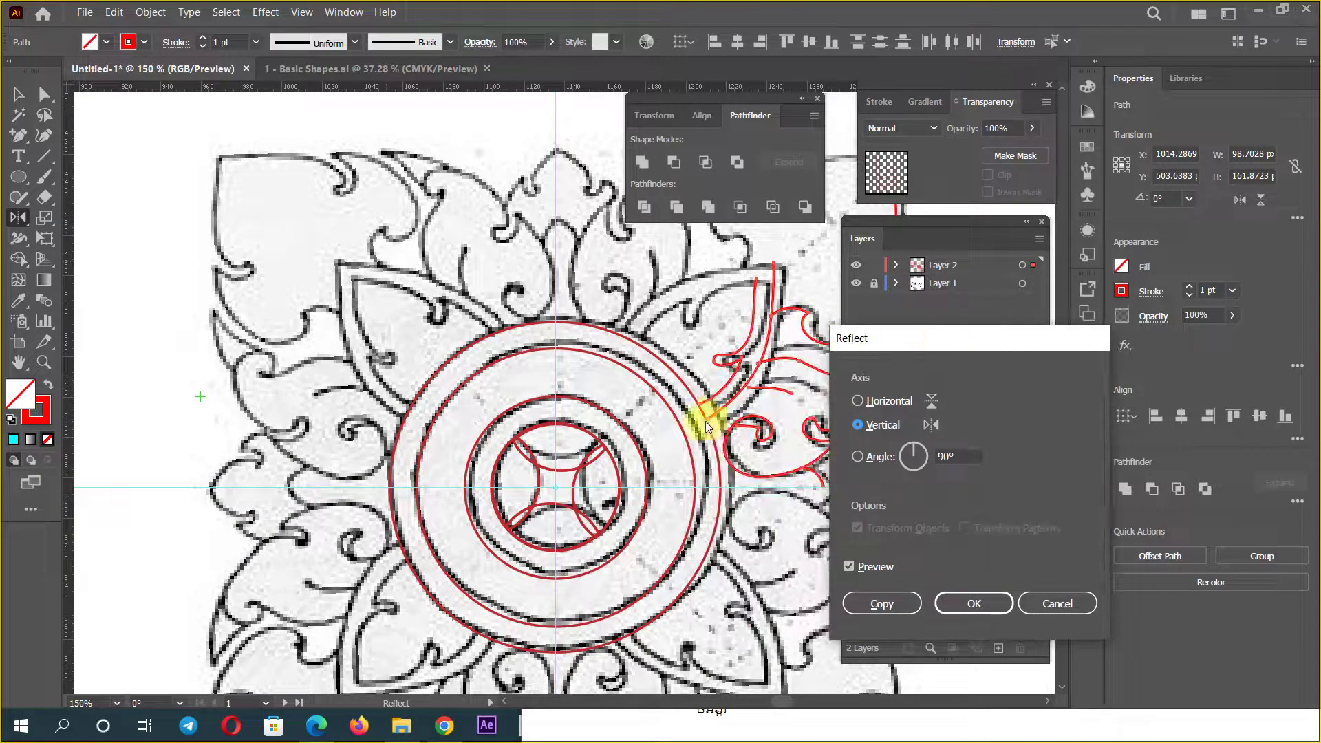
{"action": "left_click", "coordinate": [857, 457]}
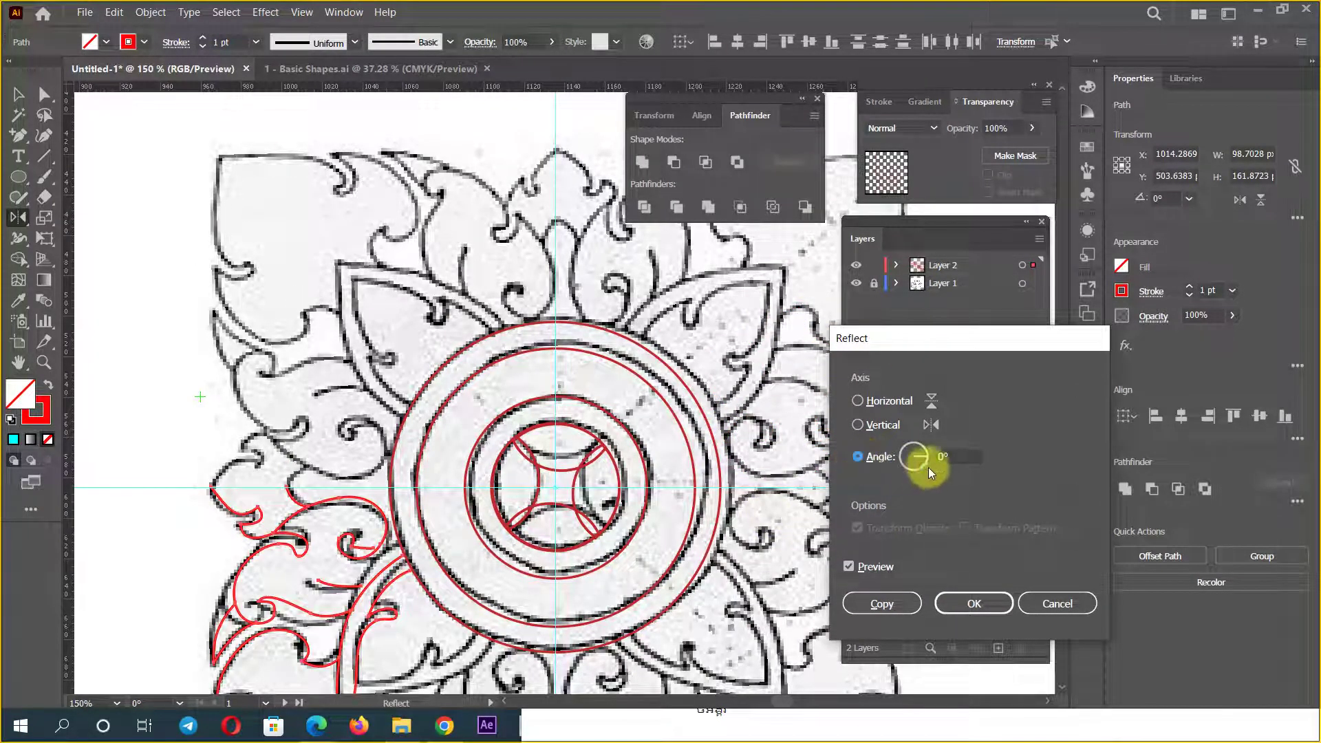
{"action": "double_click", "coordinate": [944, 457]}
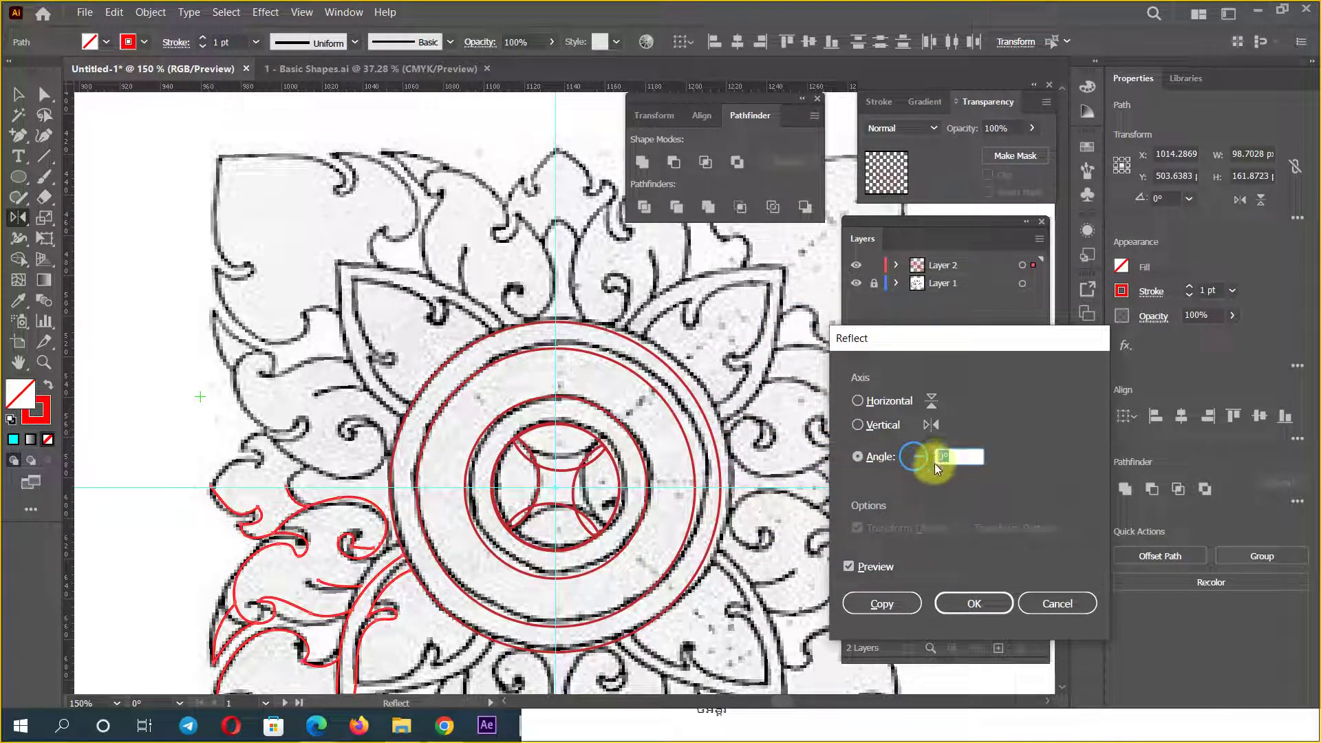
{"action": "double_click", "coordinate": [944, 457]}
{"action": "type", "text": "45"}
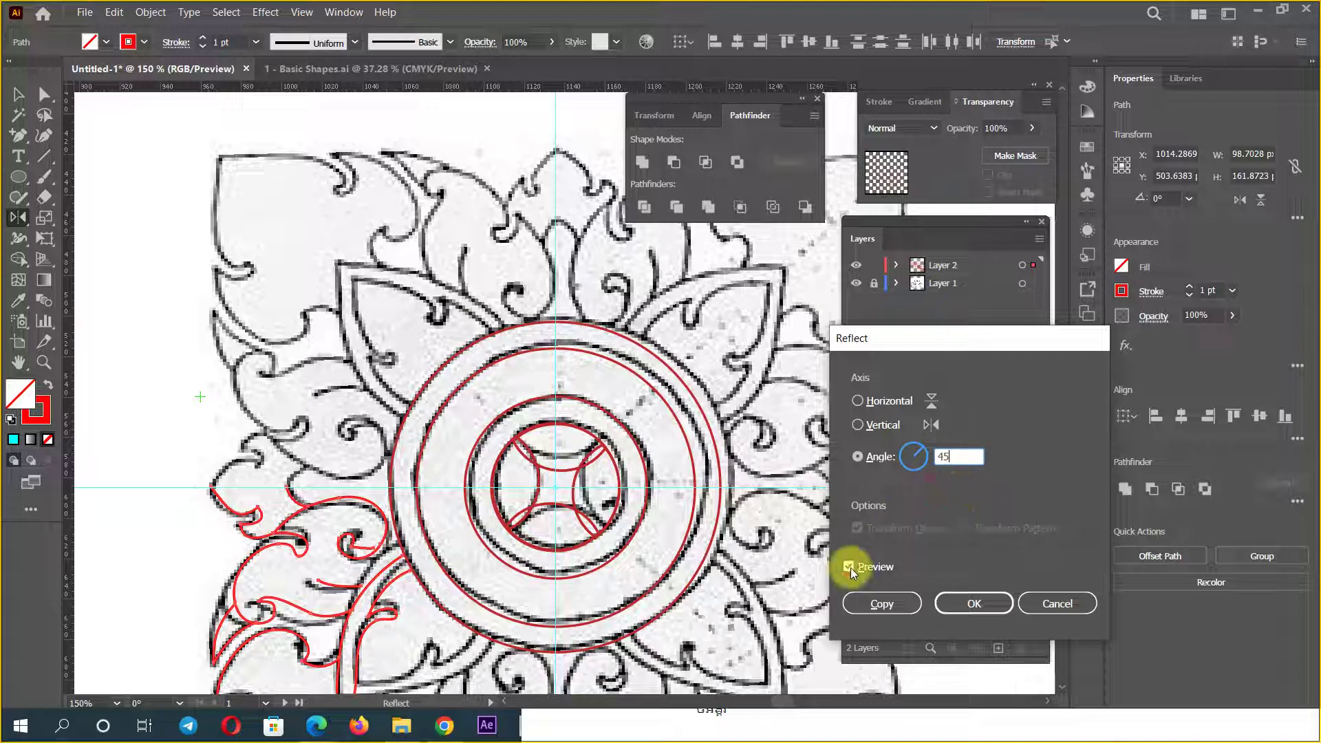
Step: Compare the preview, switch to a Horizontal axis, and cancel without reflecting
{"action": "left_click", "coordinate": [848, 566]}
{"action": "left_click", "coordinate": [848, 567]}
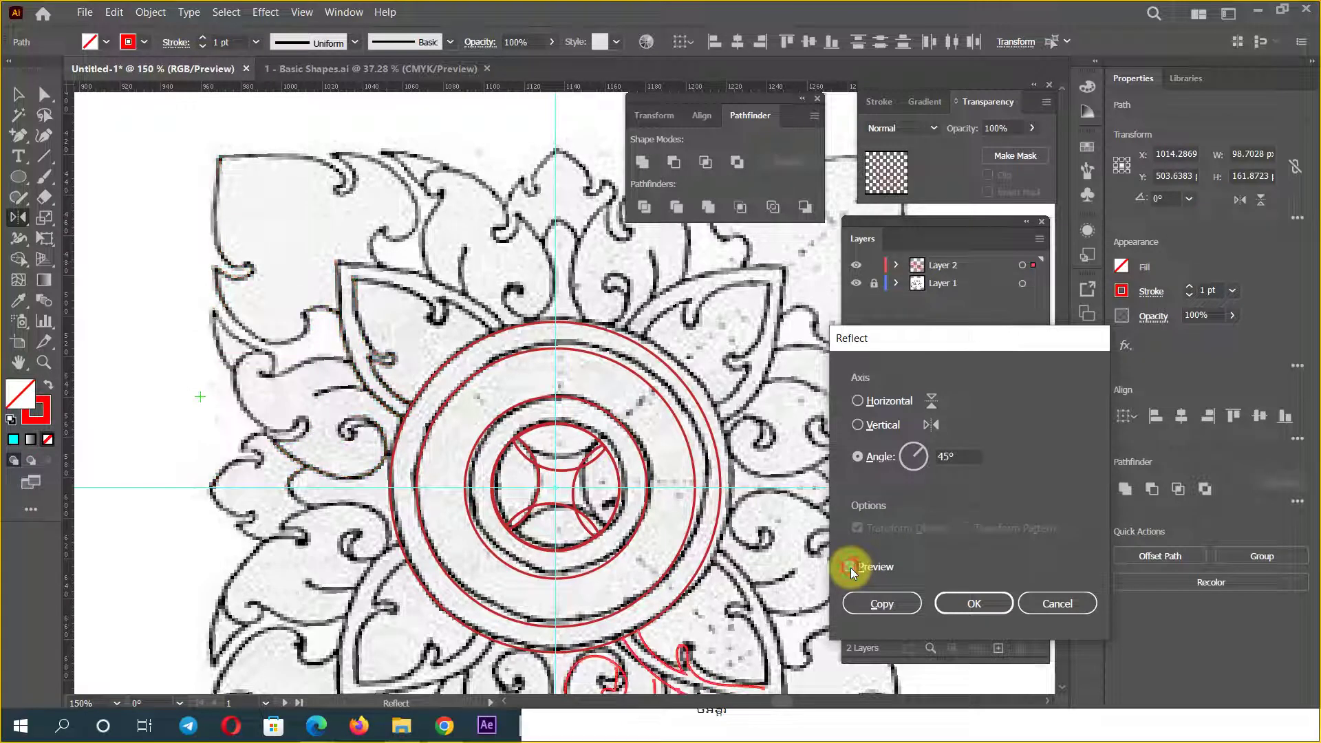
{"action": "left_click", "coordinate": [850, 567]}
{"action": "left_click", "coordinate": [850, 567]}
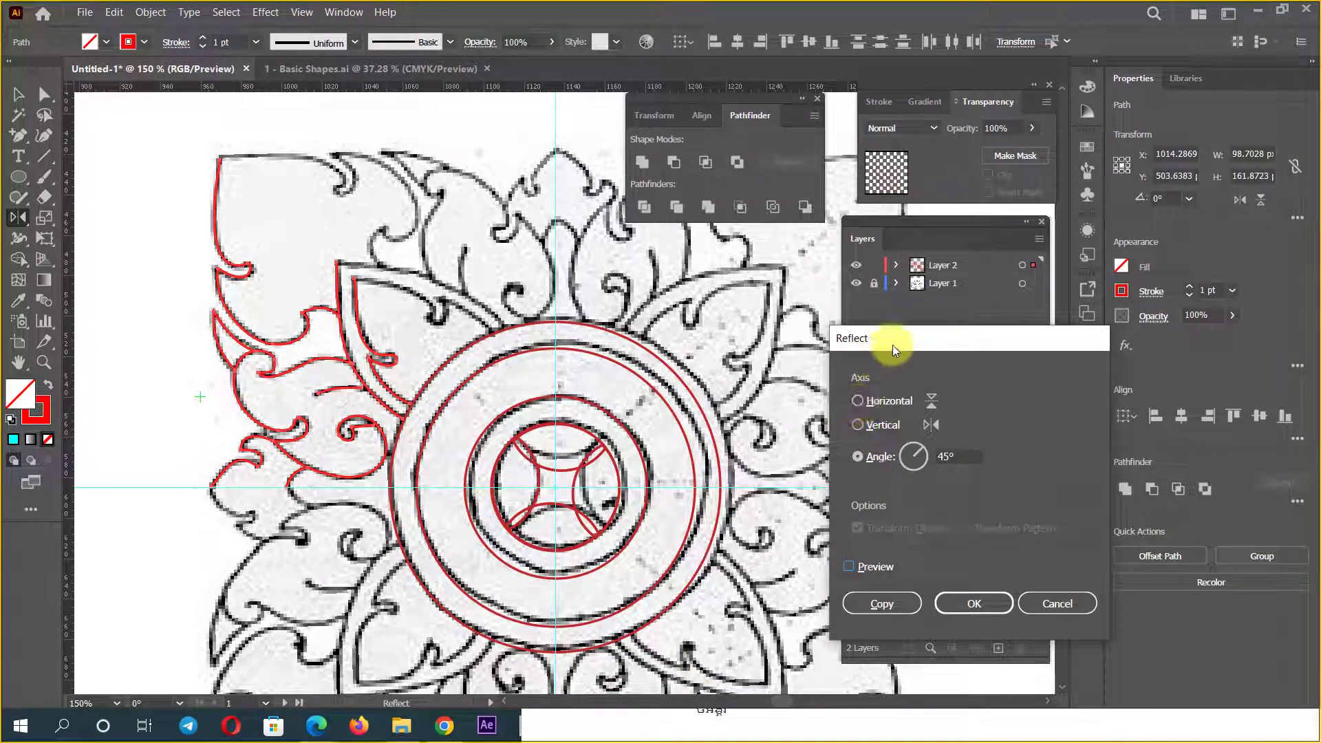
{"action": "left_click_drag", "start_coordinate": [893, 345], "coordinate": [744, 249]}
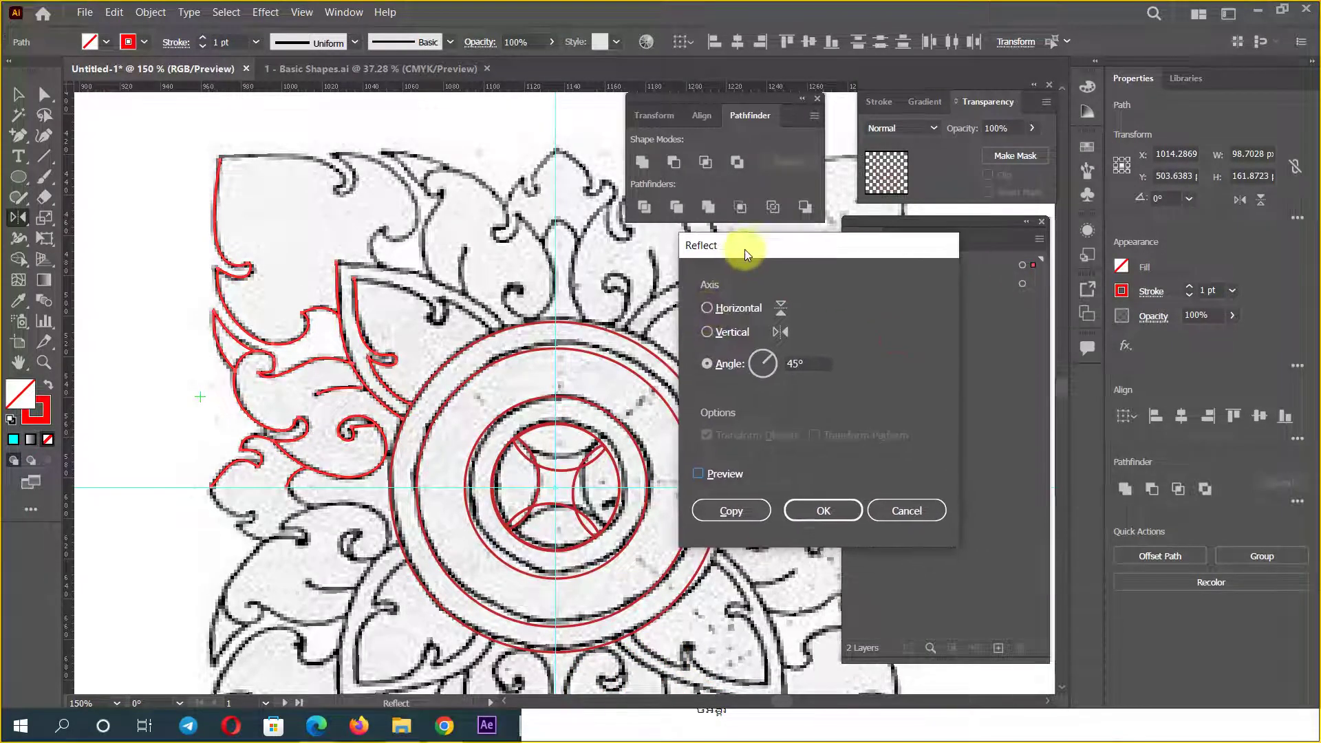
{"action": "left_click", "coordinate": [711, 307]}
{"action": "left_click", "coordinate": [901, 510]}
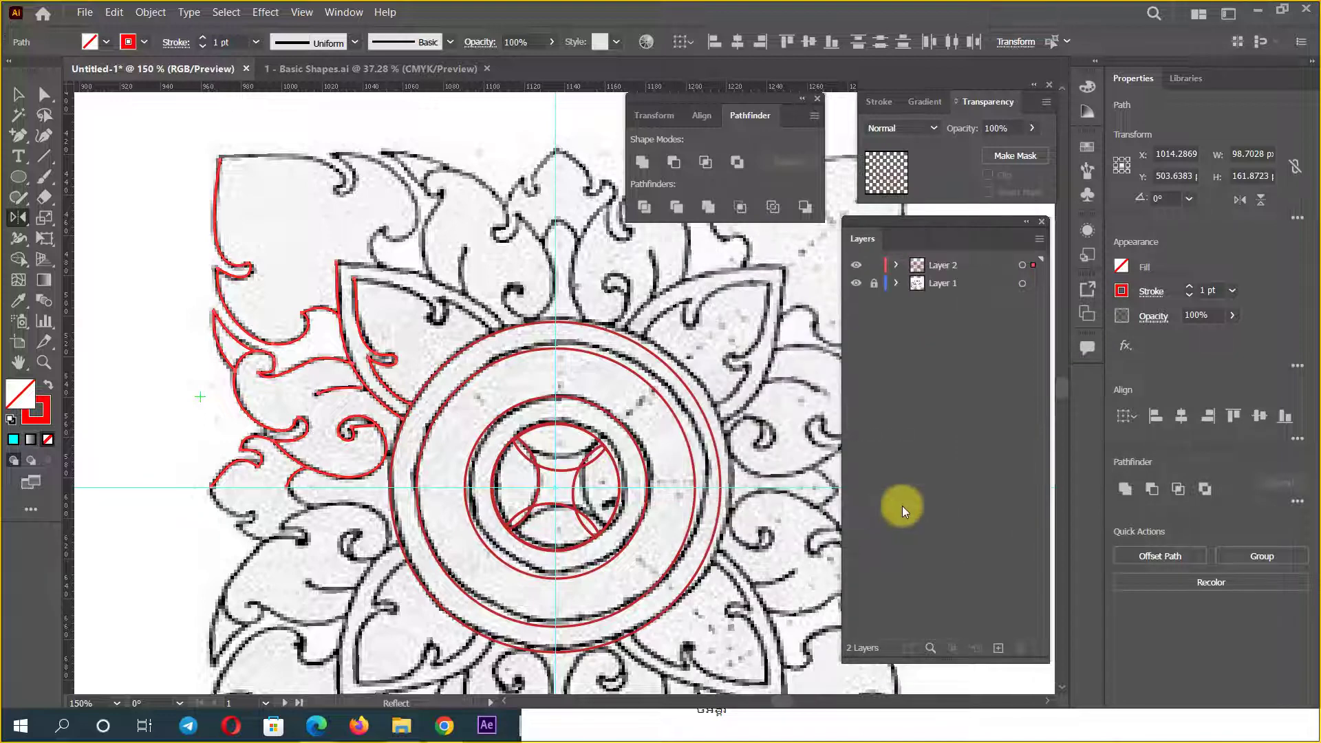
{"action": "left_click", "coordinate": [16, 217]}
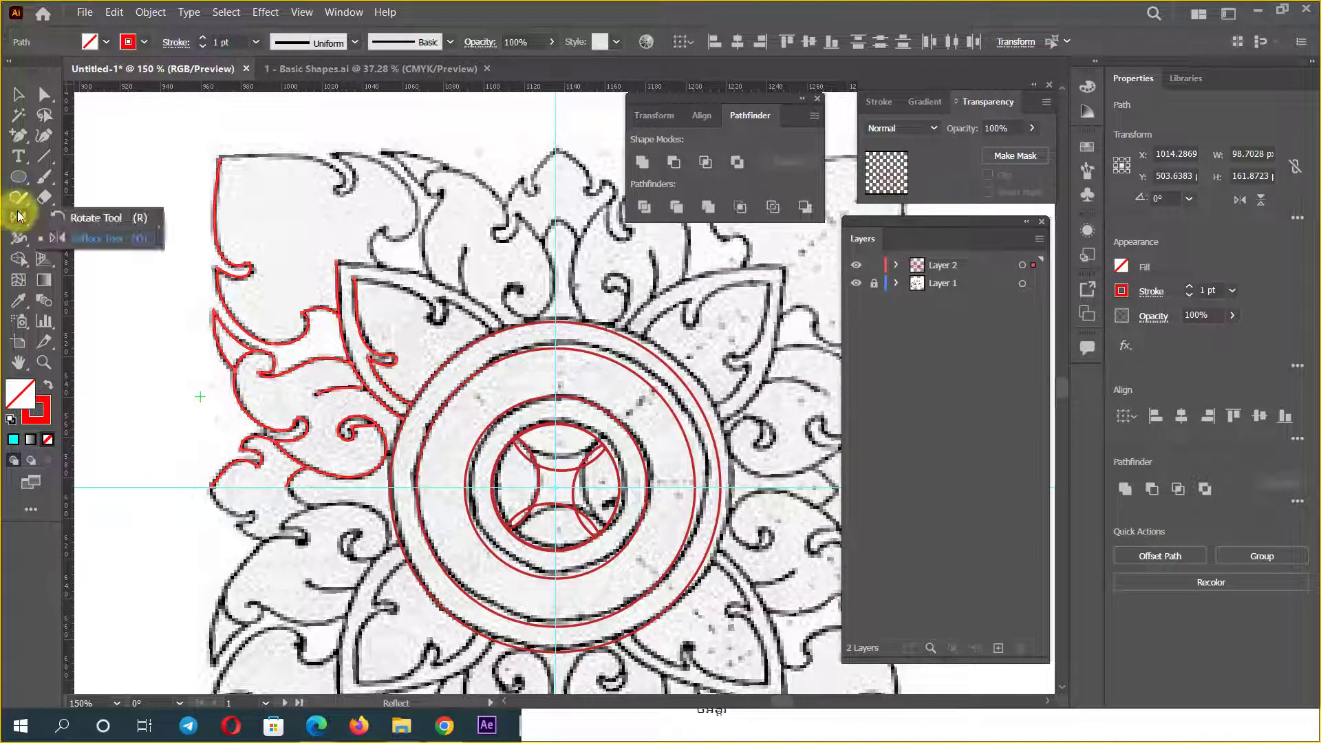
{"action": "left_click", "coordinate": [96, 217]}
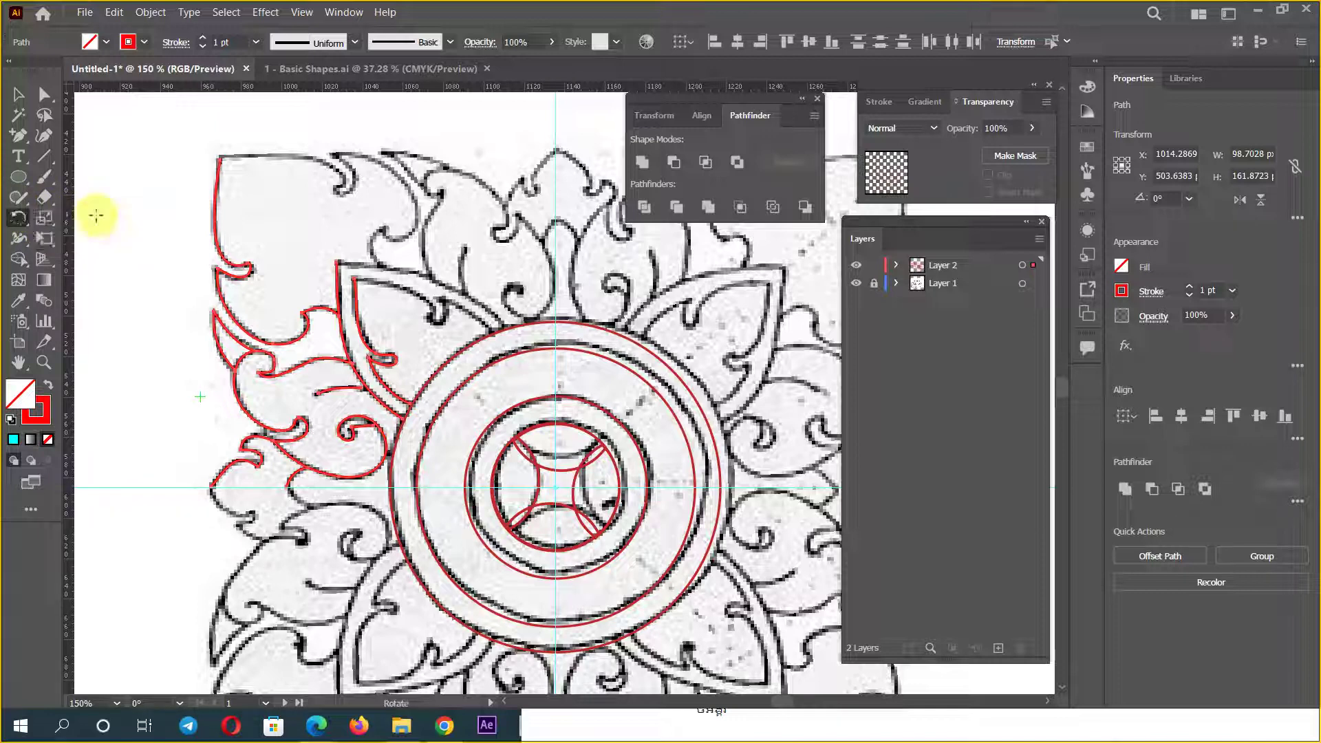
{"action": "left_click", "coordinate": [19, 227]}
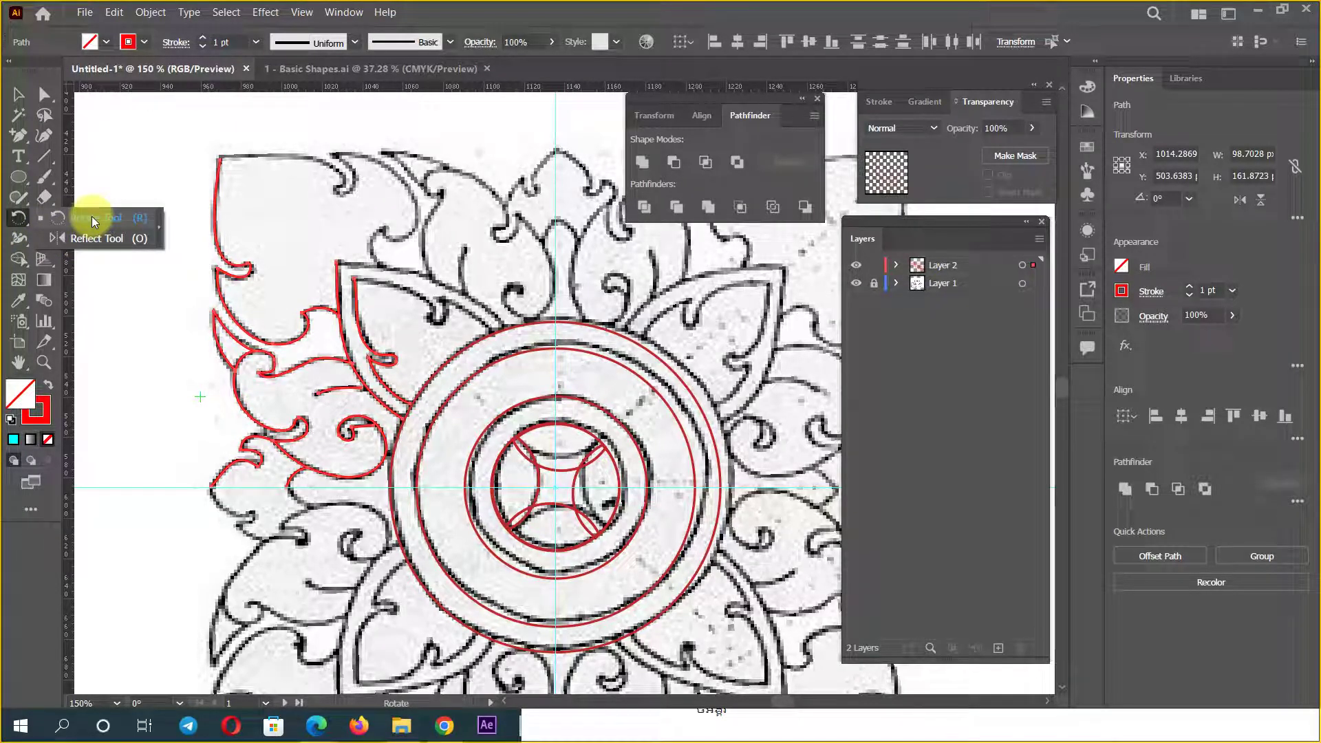
{"action": "left_click", "coordinate": [92, 216]}
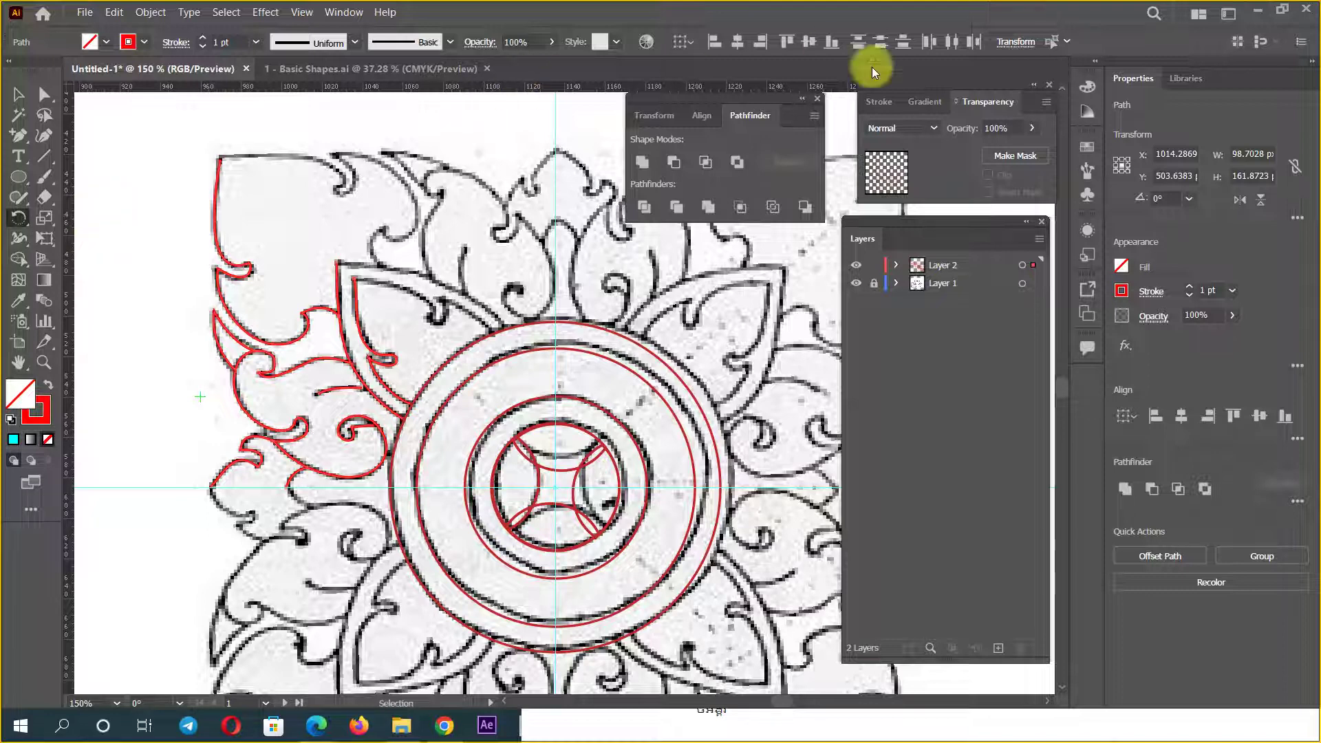
{"action": "left_click", "coordinate": [19, 95]}
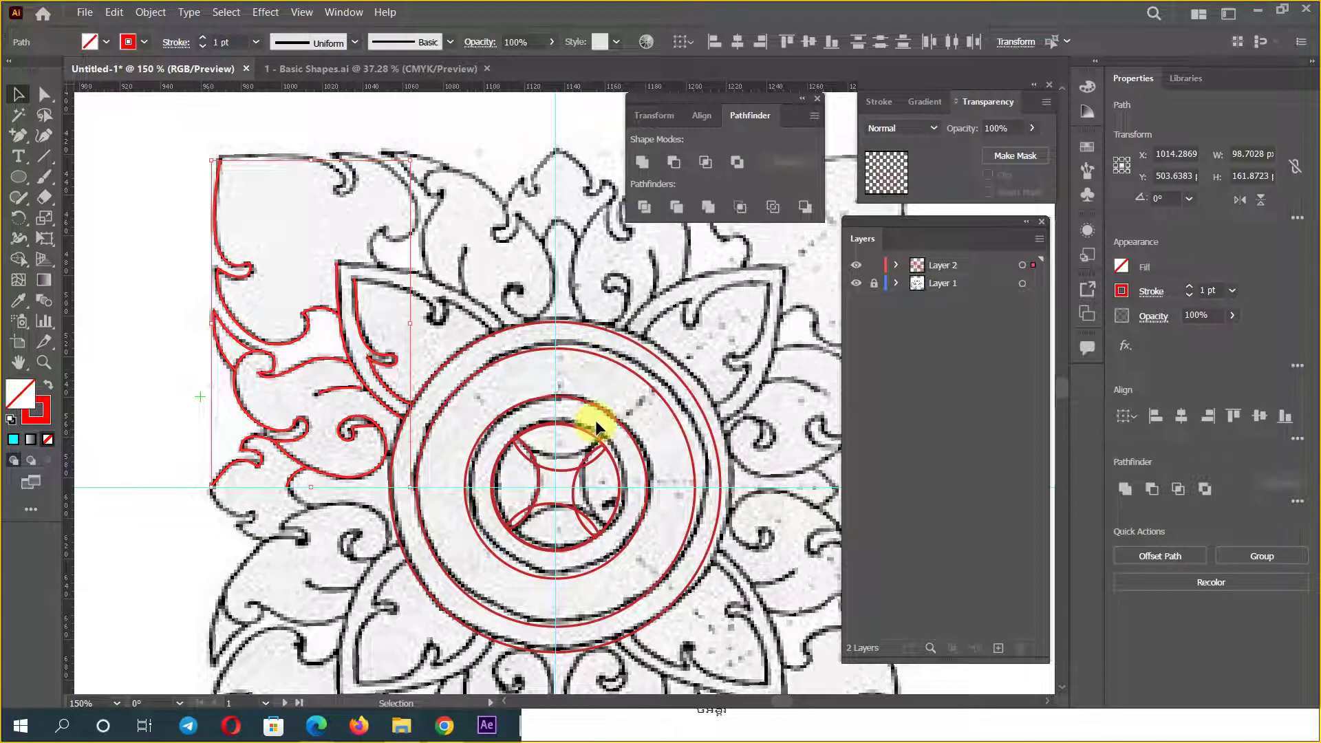
{"action": "left_click_drag", "start_coordinate": [599, 421], "coordinate": [339, 428]}
Step: Draw a red-filled rectangle in the empty area beside the artboard
{"action": "left_click_drag", "start_coordinate": [722, 433], "coordinate": [507, 436]}
{"action": "scroll", "coordinate": [659, 425], "scroll_direction": "down", "scroll_amount": 1}
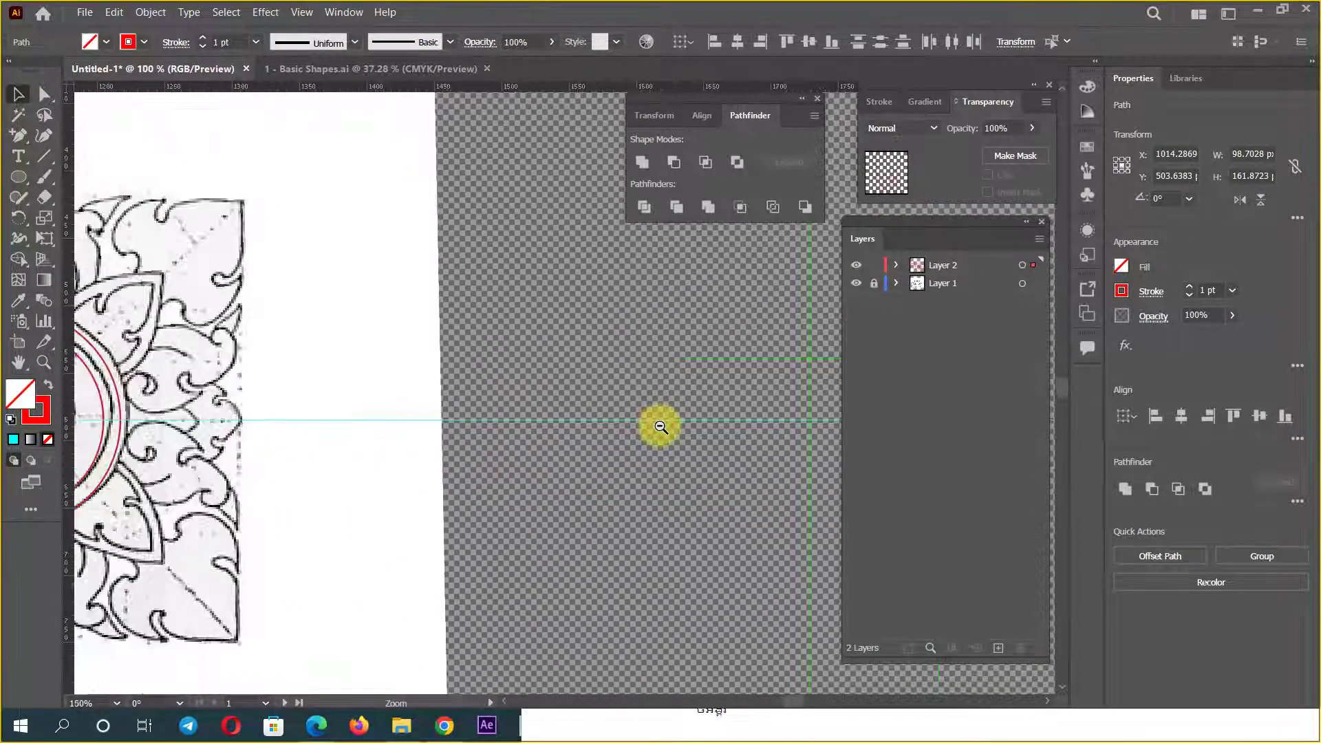
{"action": "scroll", "coordinate": [655, 421], "scroll_direction": "down", "scroll_amount": 1}
{"action": "scroll", "coordinate": [599, 375], "scroll_direction": "down", "scroll_amount": 1}
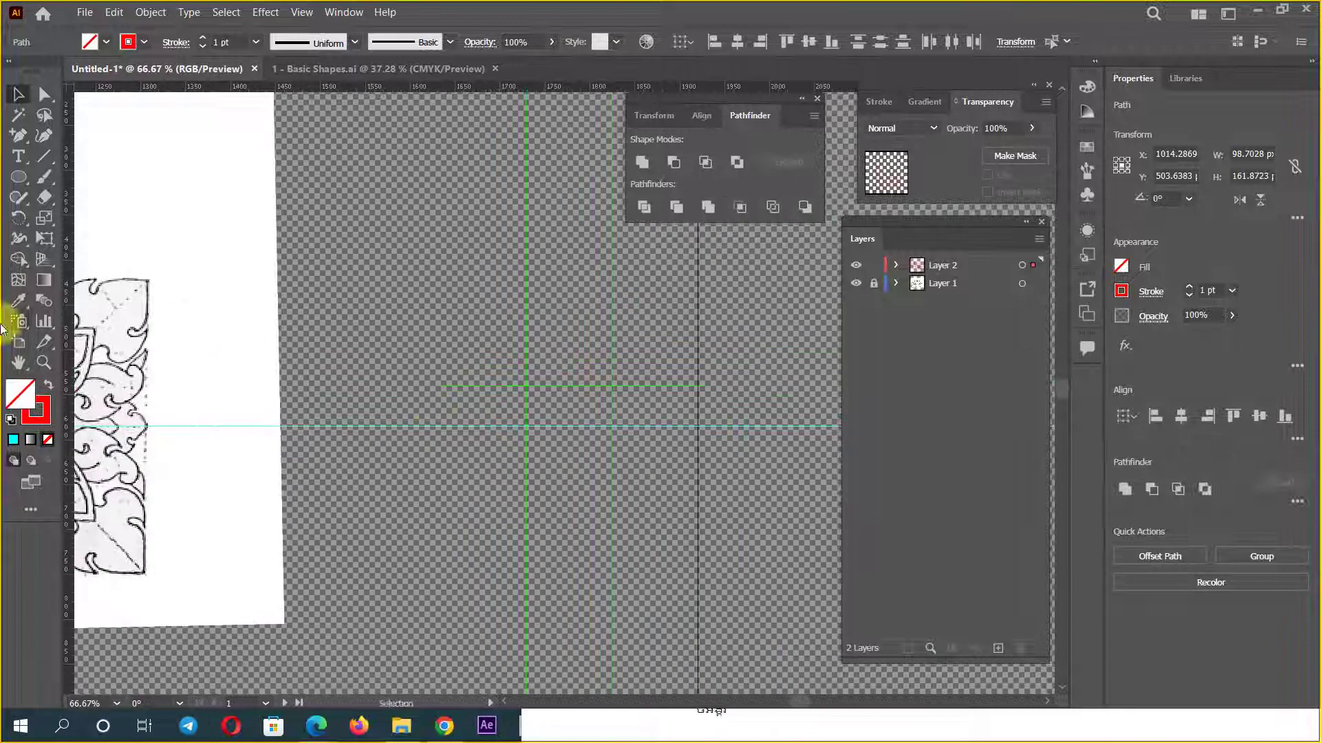
{"action": "left_click", "coordinate": [49, 387]}
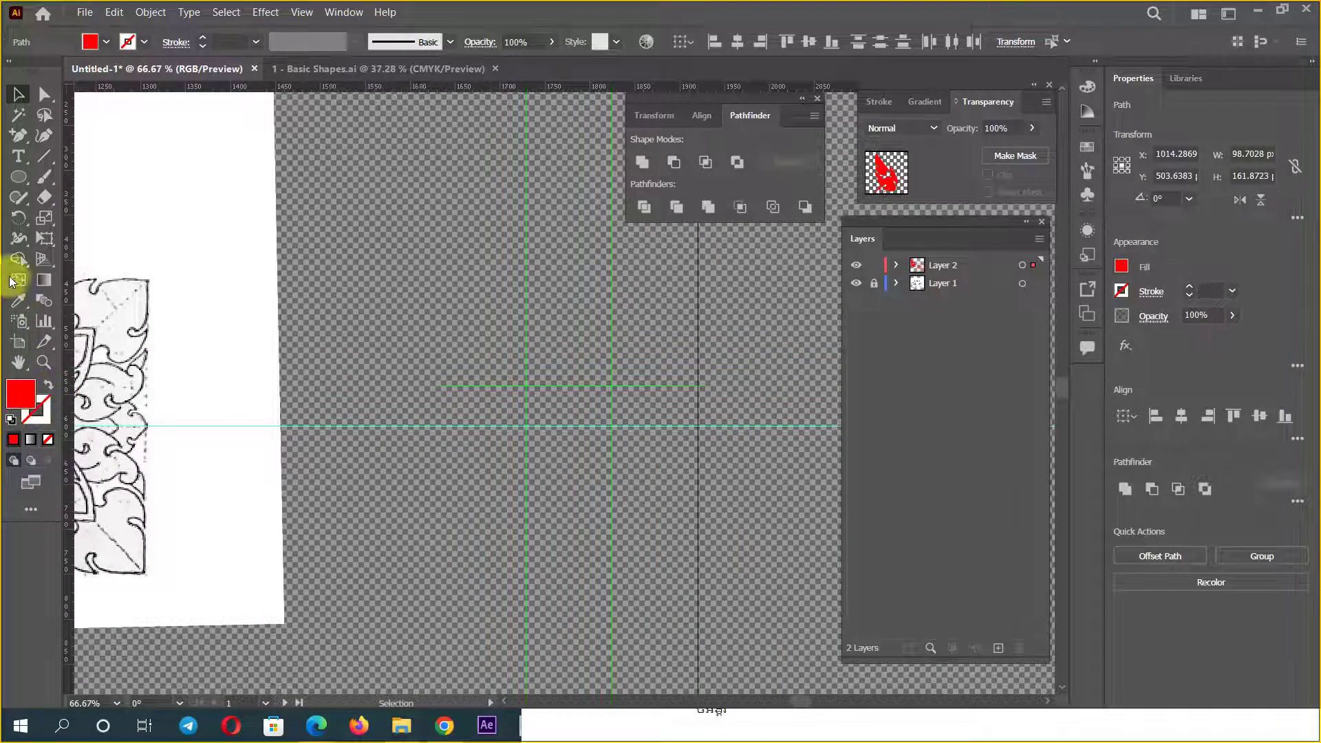
{"action": "left_click", "coordinate": [26, 178]}
{"action": "left_click", "coordinate": [103, 176]}
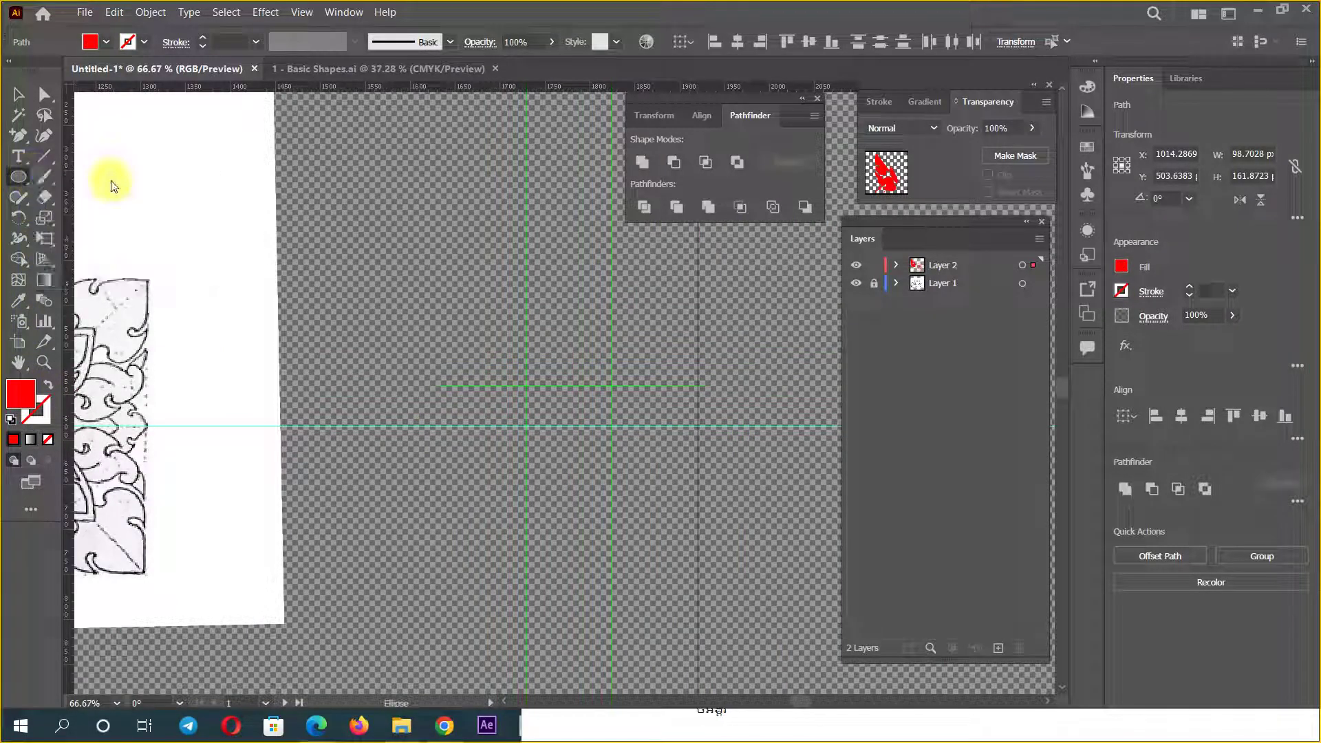
{"action": "left_click_drag", "start_coordinate": [555, 353], "coordinate": [132, 507]}
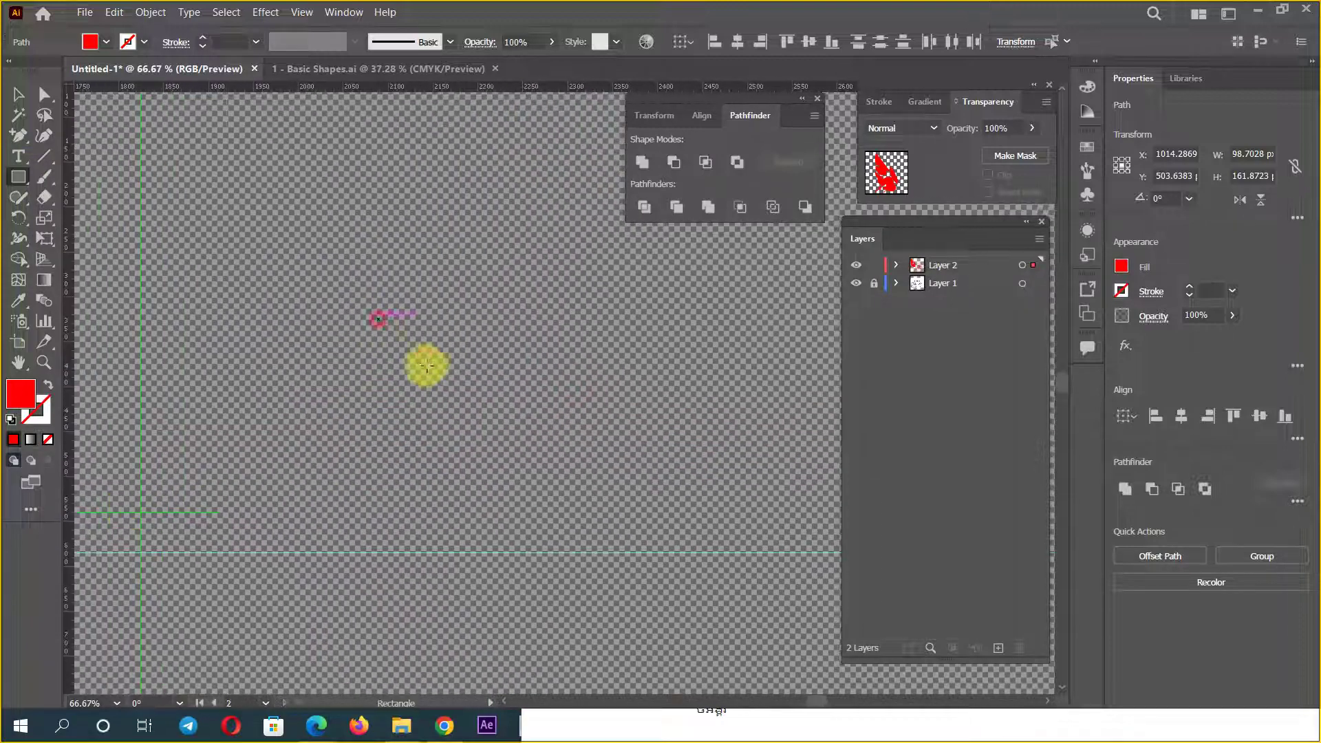
{"action": "left_click_drag", "start_coordinate": [378, 319], "coordinate": [534, 456]}
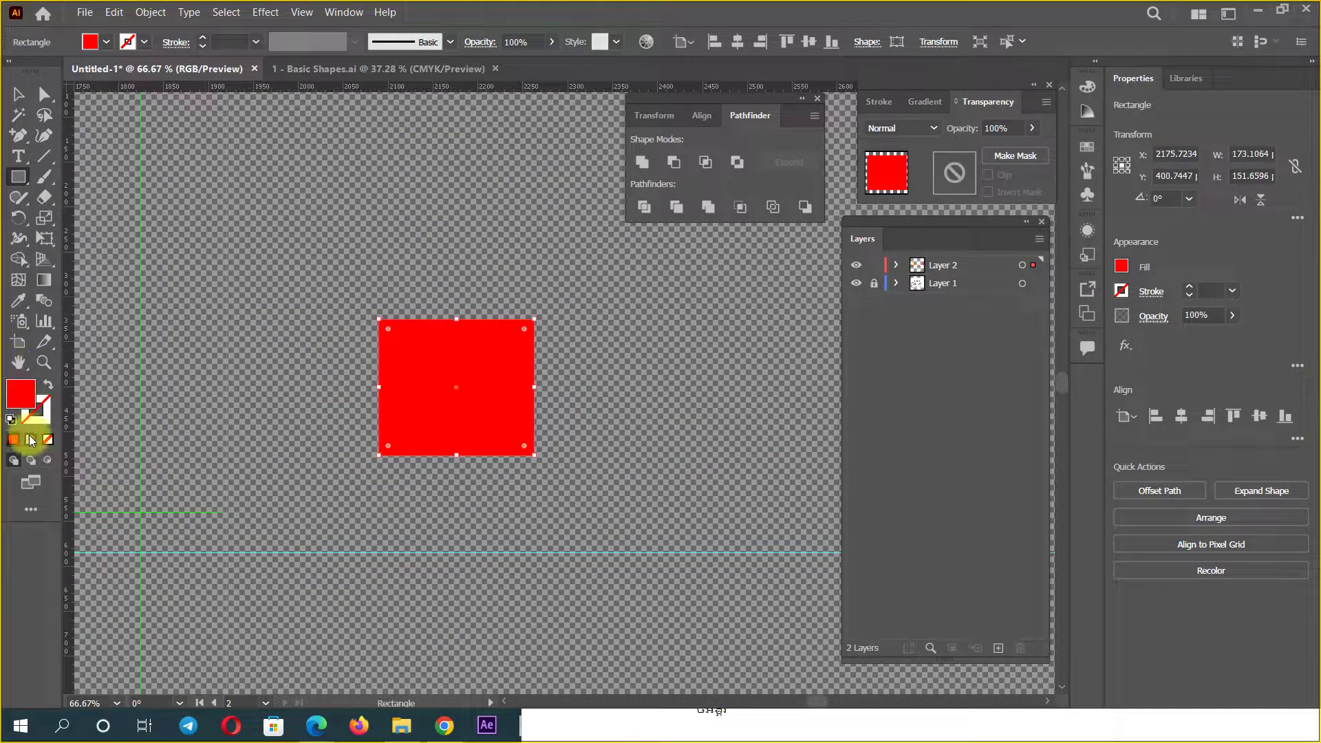
Step: Make the rectangle yellow and draw a cyan rectangle overlapping its top-right
{"action": "left_click", "coordinate": [89, 43]}
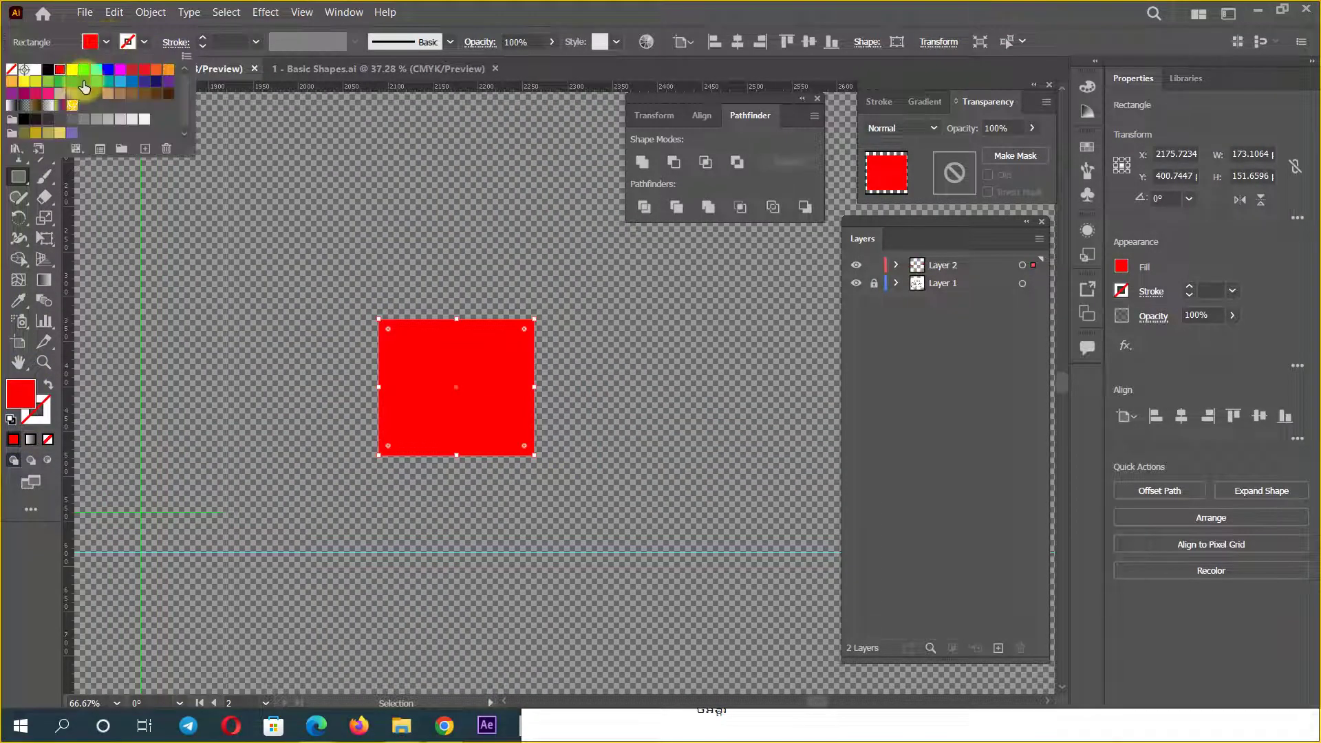
{"action": "left_click", "coordinate": [72, 69]}
{"action": "left_click", "coordinate": [585, 355]}
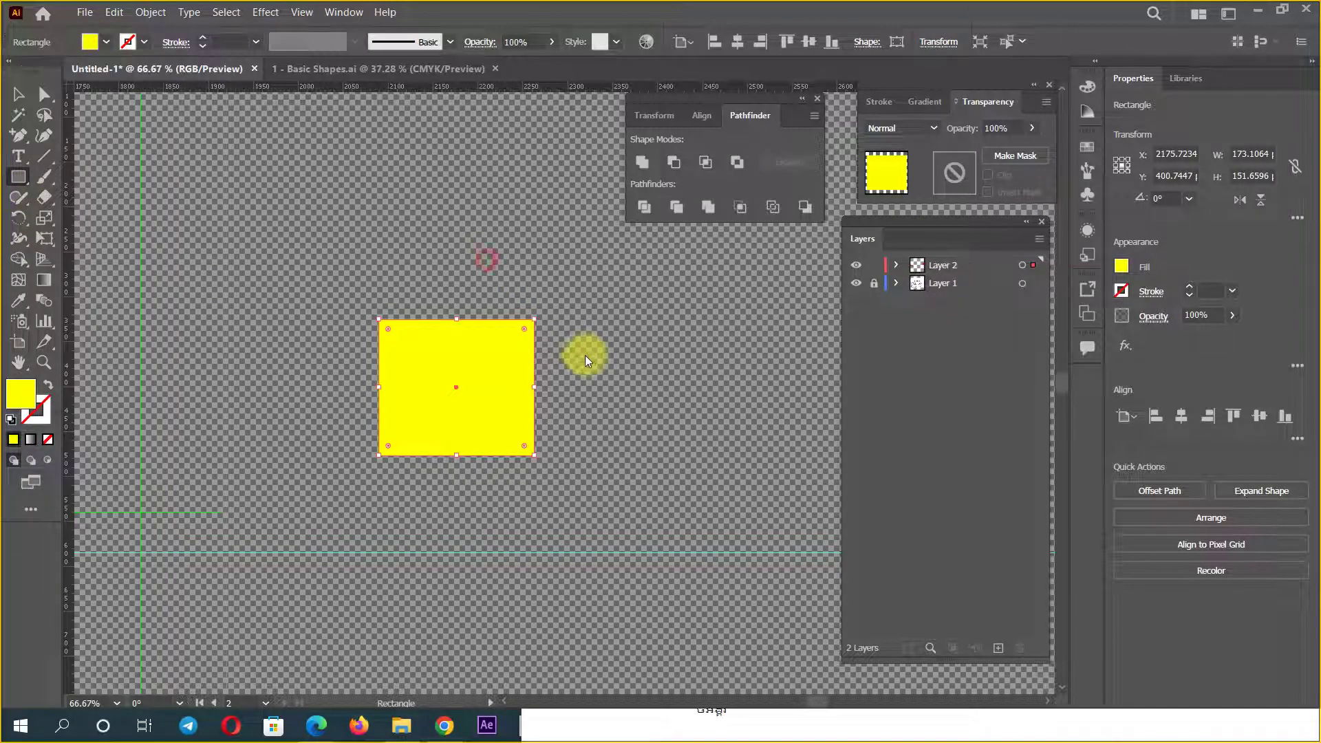
{"action": "left_click_drag", "start_coordinate": [461, 254], "coordinate": [611, 376]}
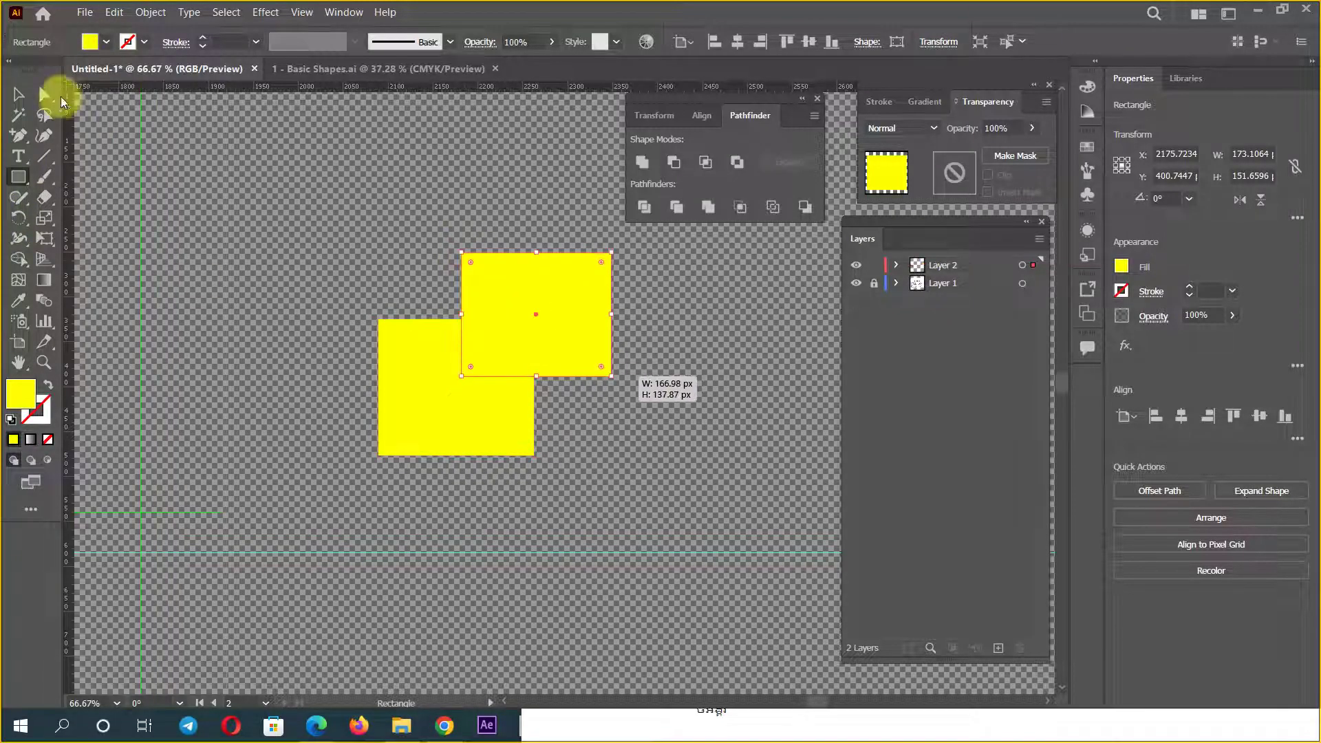
{"action": "left_click", "coordinate": [88, 42]}
{"action": "left_click", "coordinate": [96, 70]}
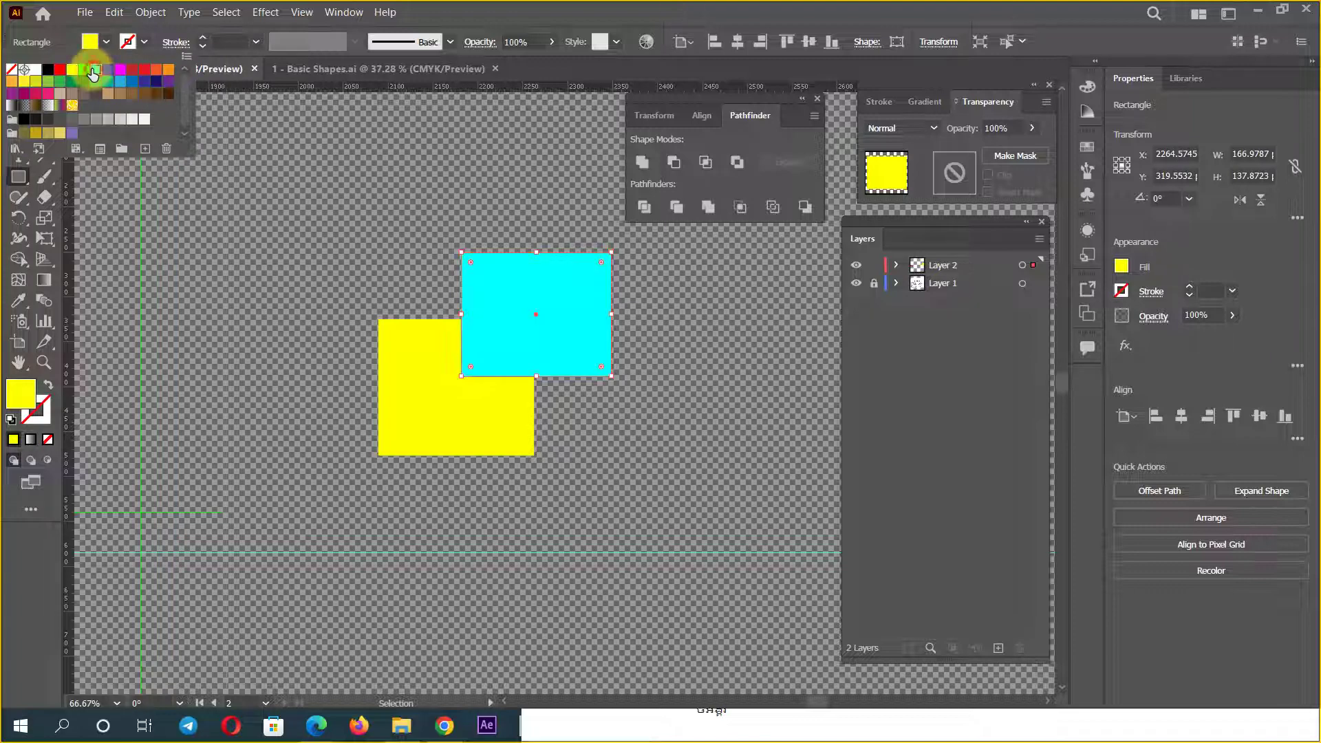
Step: Alt-drag a copy of the yellow-and-cyan pair to the right
{"action": "left_click", "coordinate": [21, 96]}
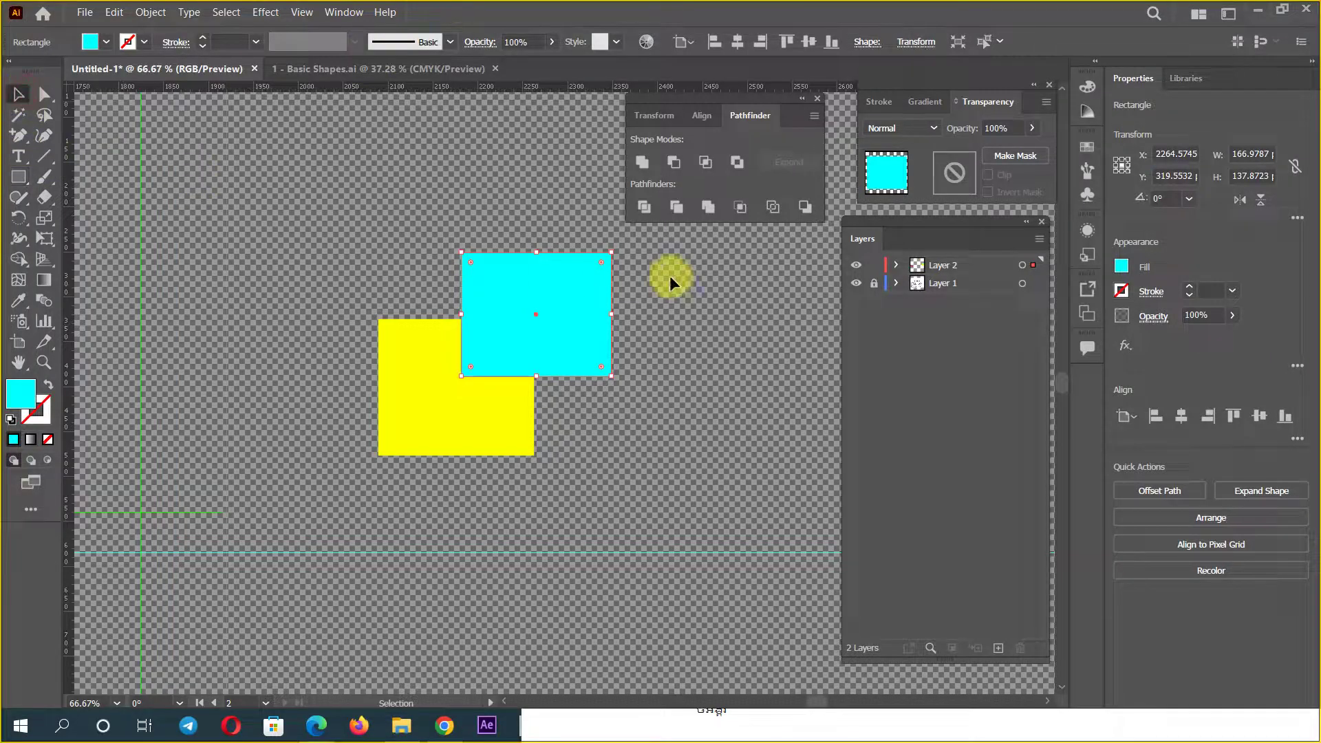
{"action": "mouse_move", "coordinate": [423, 470]}
{"action": "left_mouse_down"}
{"action": "mouse_move", "coordinate": [468, 367]}
{"action": "mouse_move", "coordinate": [700, 528]}
{"action": "left_mouse_up"}
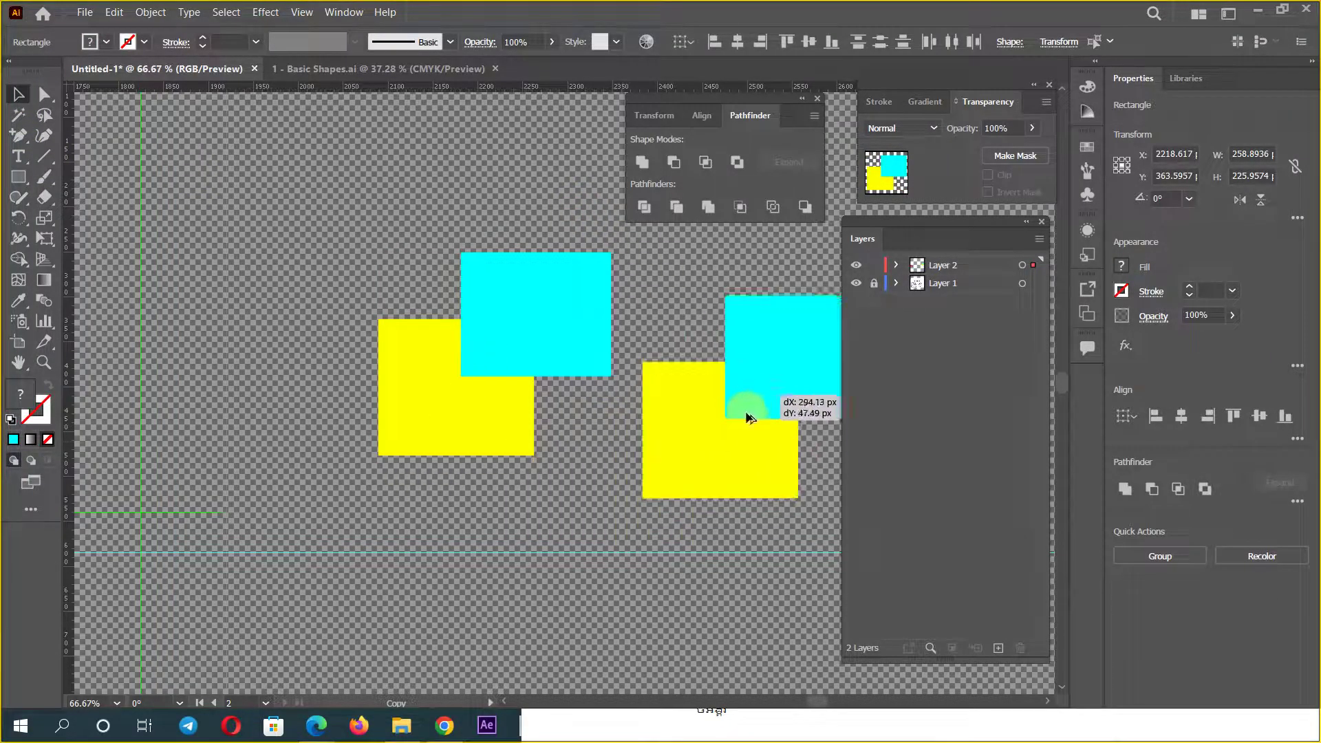
{"action": "left_click_drag", "start_coordinate": [604, 451], "coordinate": [363, 457]}
{"action": "mouse_move", "coordinate": [395, 500]}
{"action": "left_mouse_down"}
{"action": "mouse_move", "coordinate": [468, 357]}
{"action": "mouse_move", "coordinate": [791, 370]}
{"action": "left_mouse_up"}
{"action": "left_click_drag", "start_coordinate": [313, 374], "coordinate": [570, 413]}
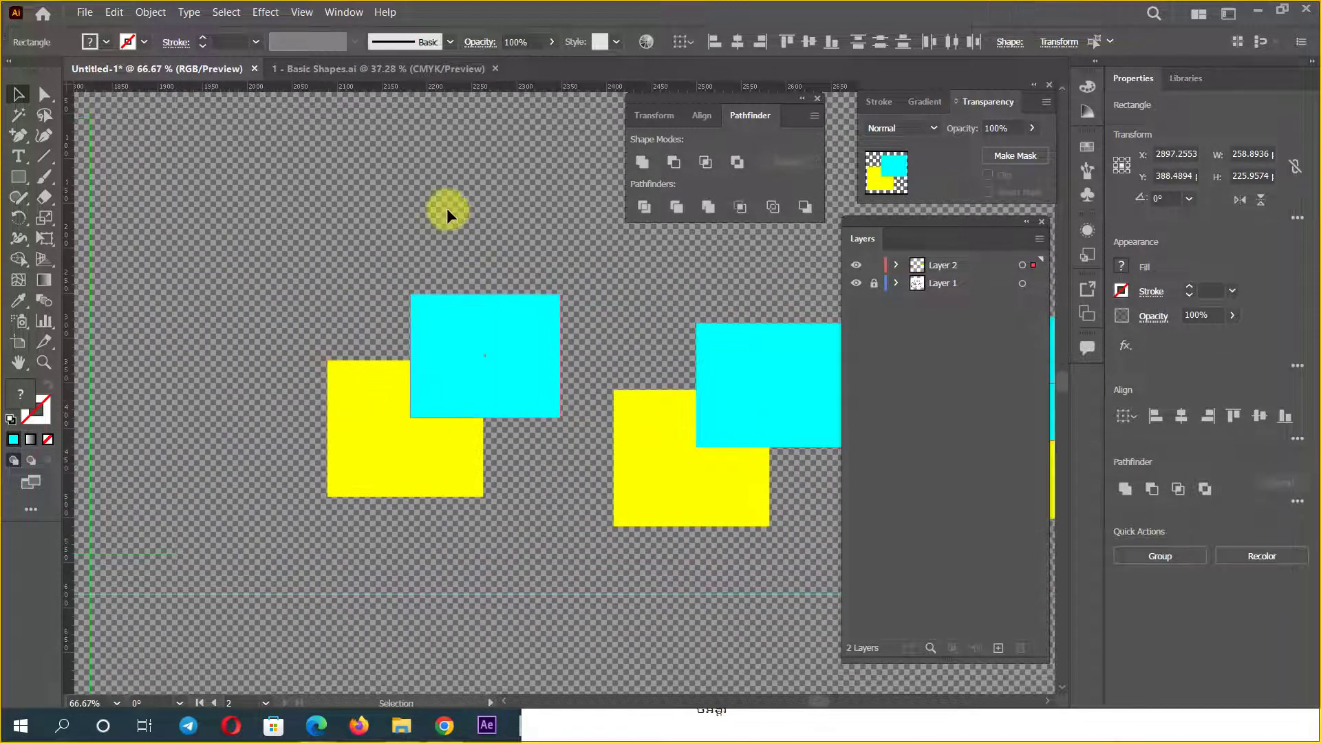
Step: Unite the left yellow-and-cyan pair into one merged shape and shift it left
{"action": "key", "text": "ctrl+z"}
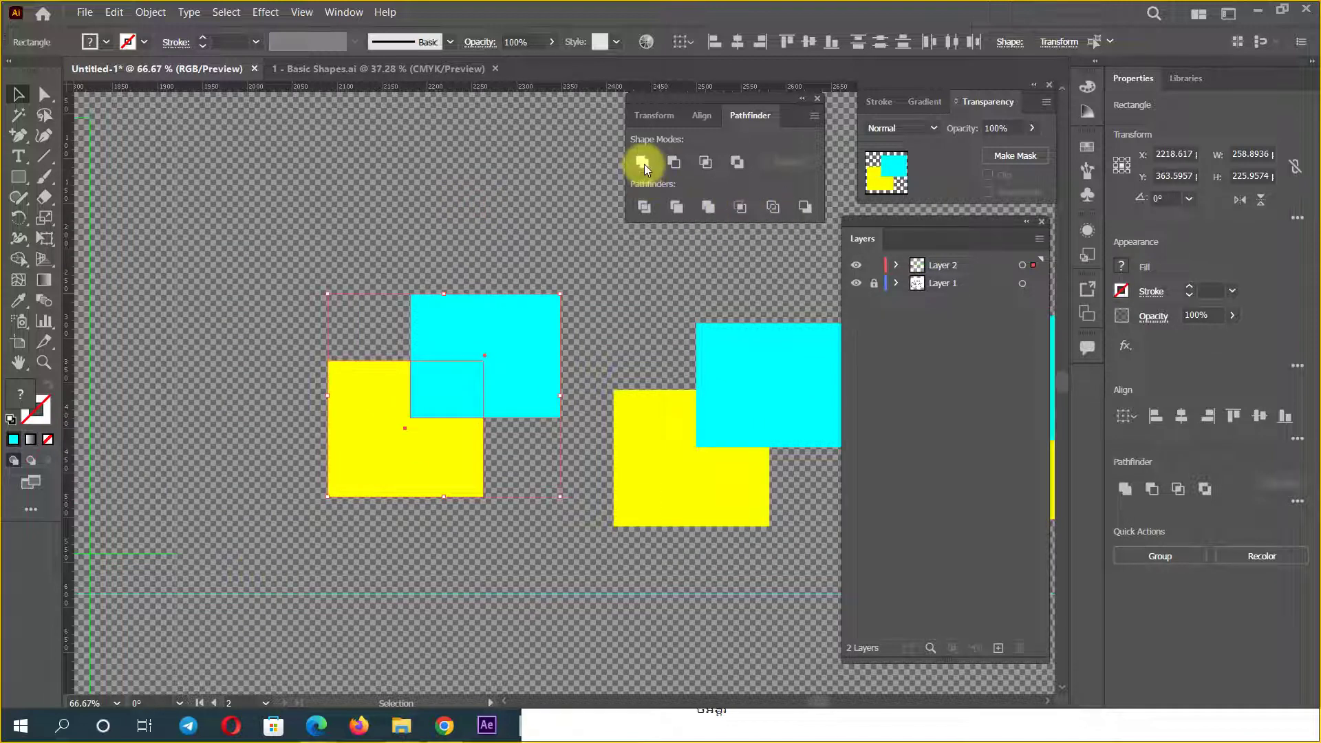
{"action": "left_click", "coordinate": [641, 163]}
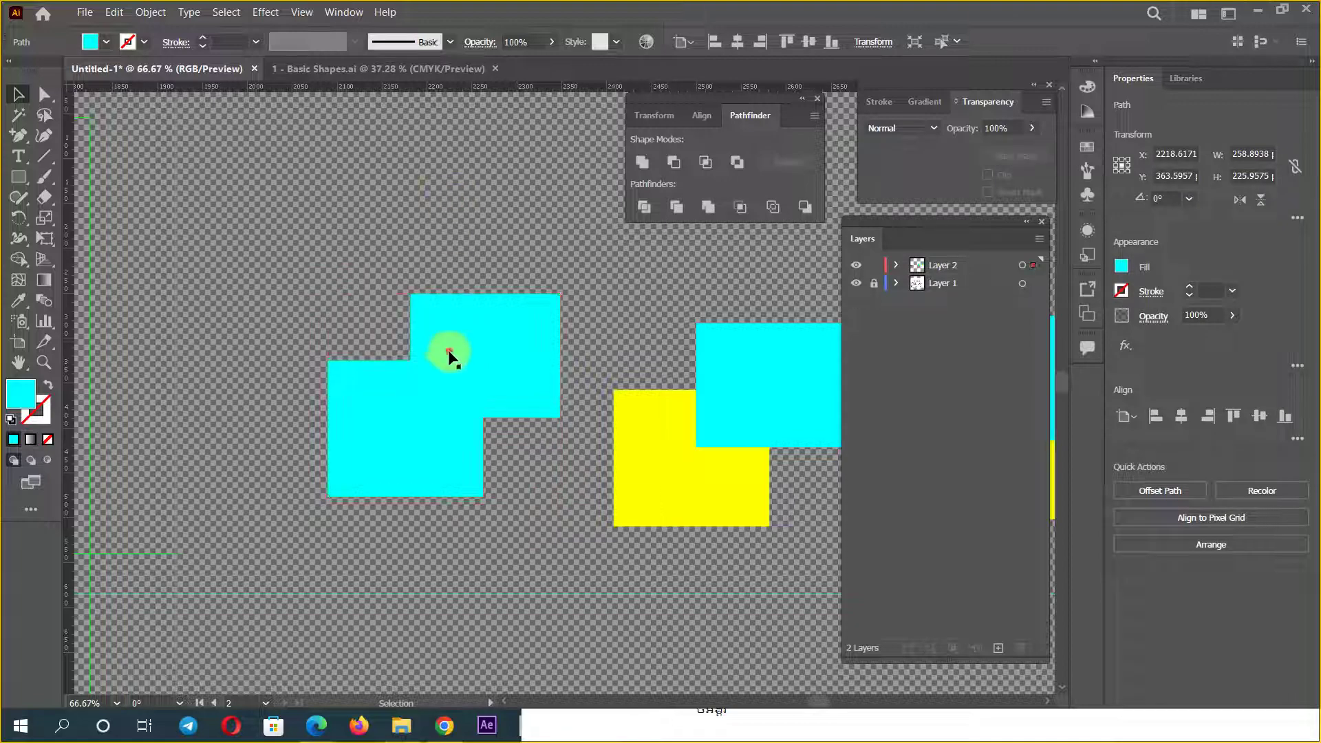
{"action": "left_click_drag", "start_coordinate": [496, 352], "coordinate": [397, 347]}
{"action": "scroll", "coordinate": [398, 347], "scroll_direction": "right", "scroll_amount": 5}
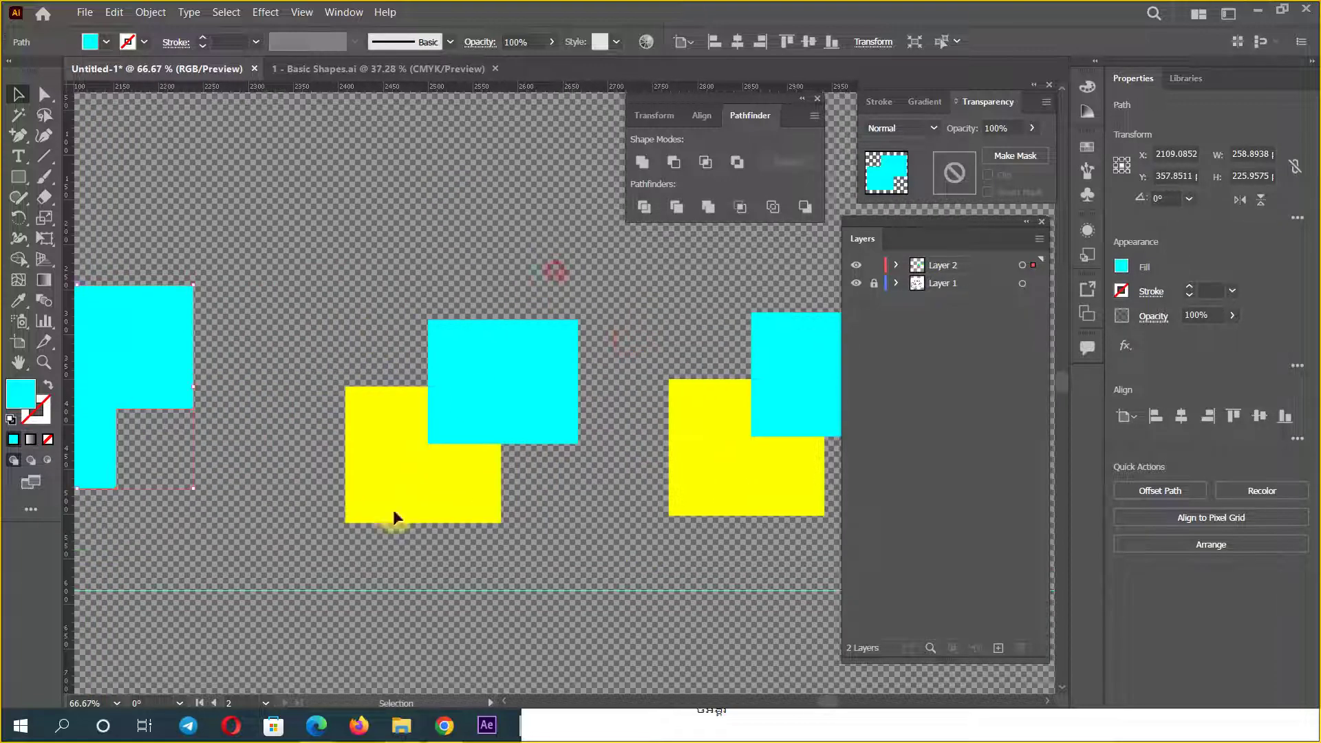
Step: Apply Minus Front to the middle pair, then redo it with yellow brought forward
{"action": "key", "text": "ctrl+z"}
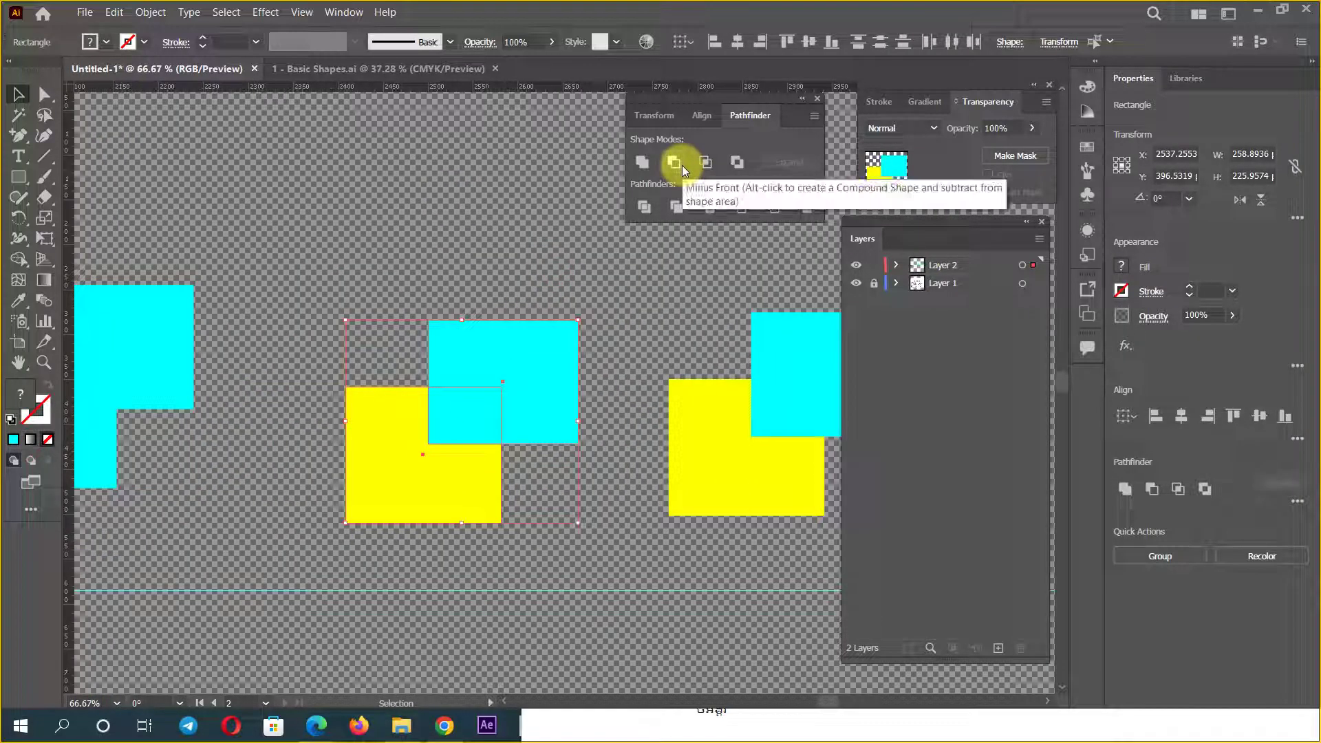
{"action": "left_click", "coordinate": [673, 162]}
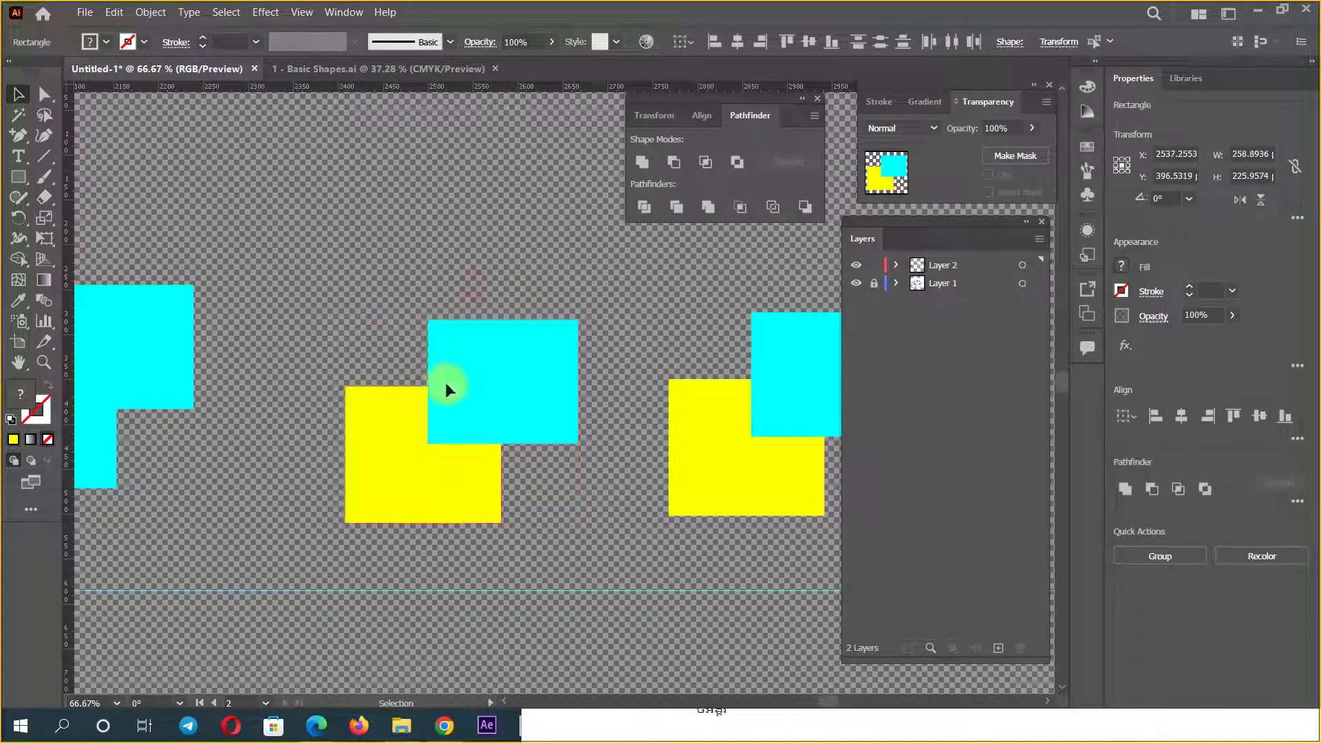
{"action": "key", "text": "ctrl+z"}
{"action": "right_click", "coordinate": [420, 476]}
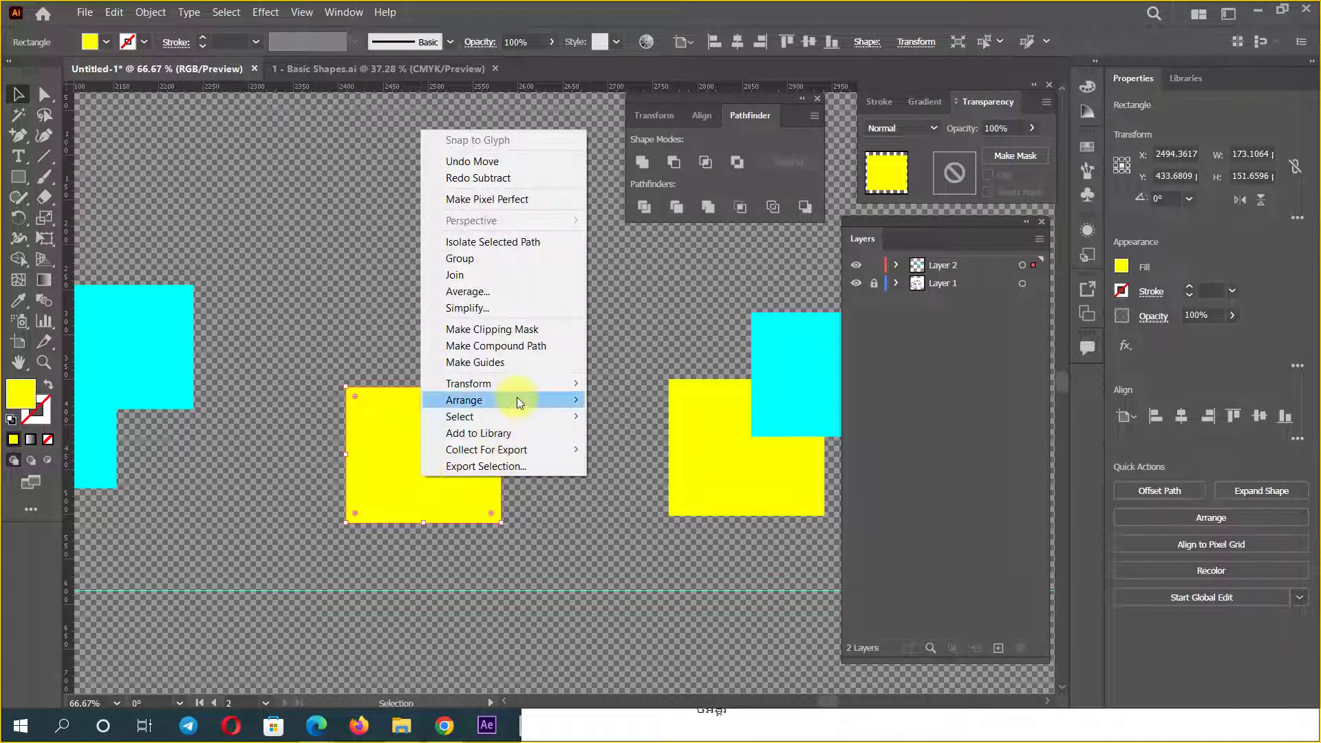
{"action": "left_click", "coordinate": [640, 398]}
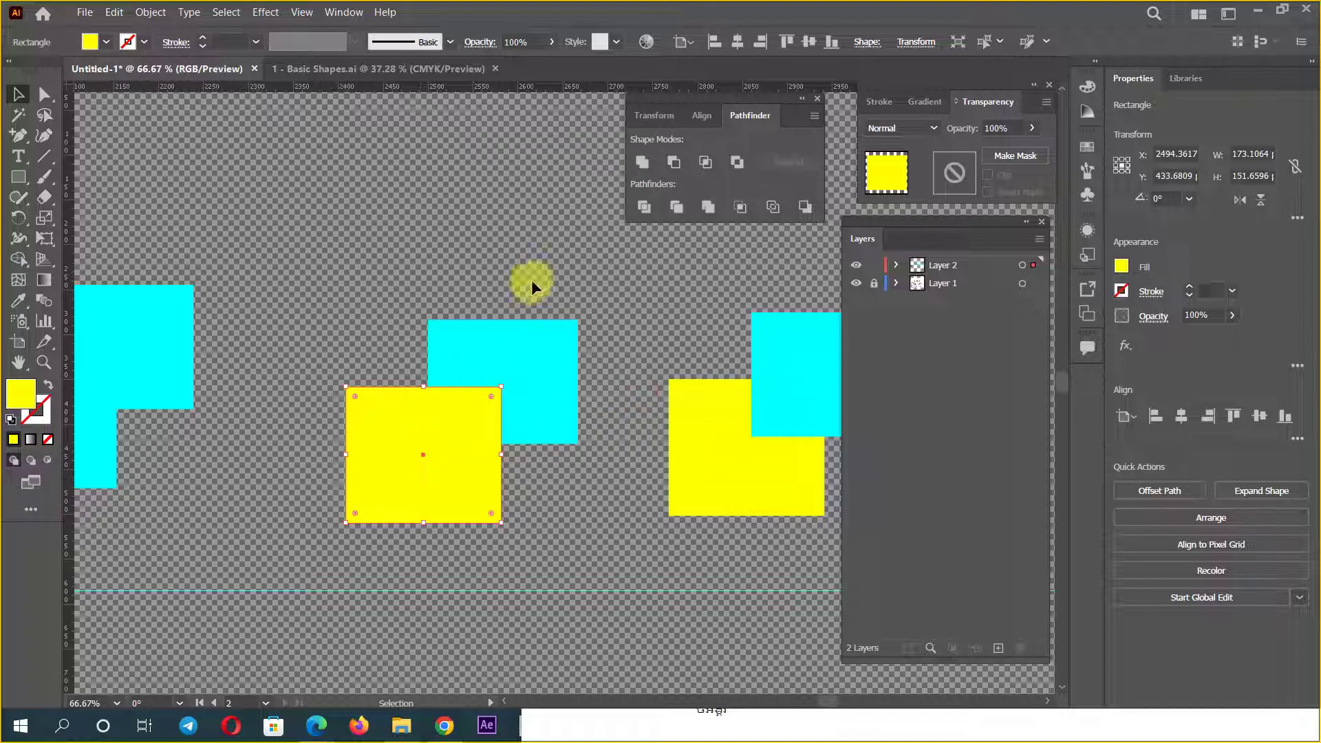
{"action": "left_click", "coordinate": [673, 163]}
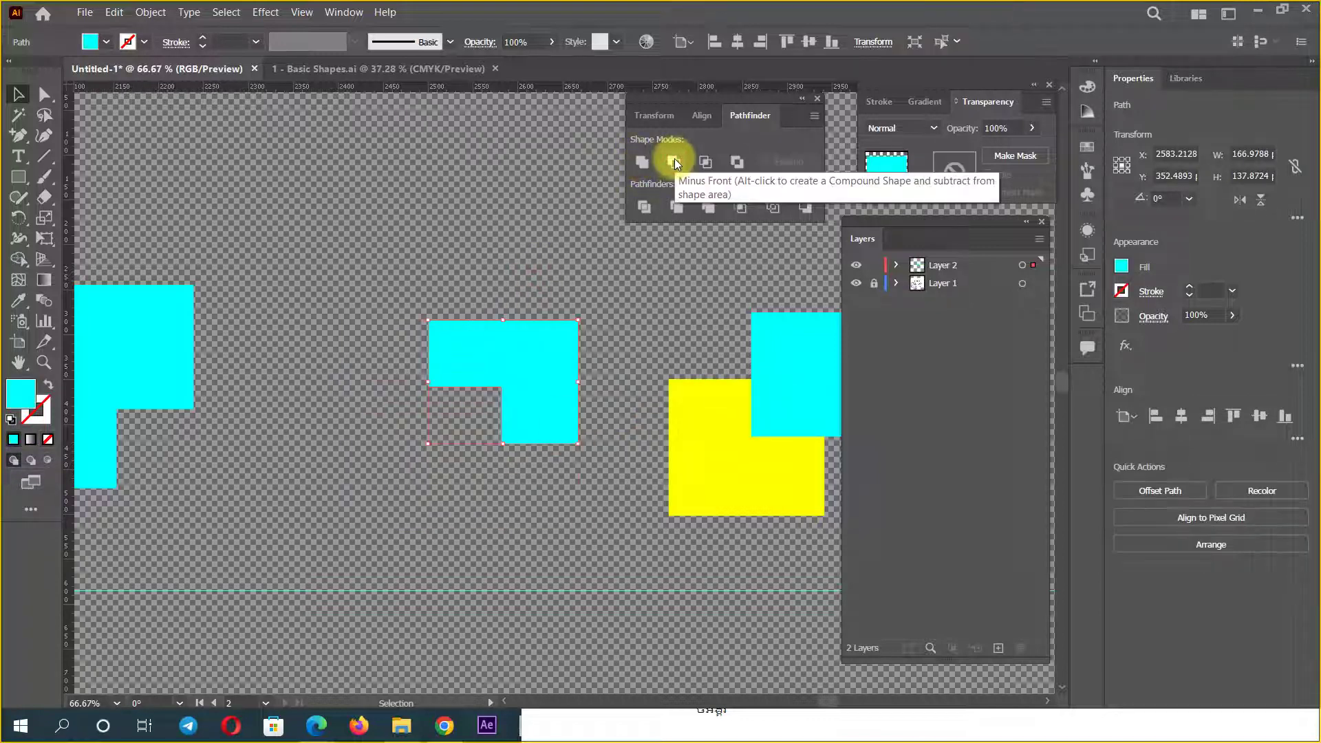
Step: Try Minus Front on the right pair, undo twice, and apply it to the left pair
{"action": "left_click", "coordinate": [710, 448]}
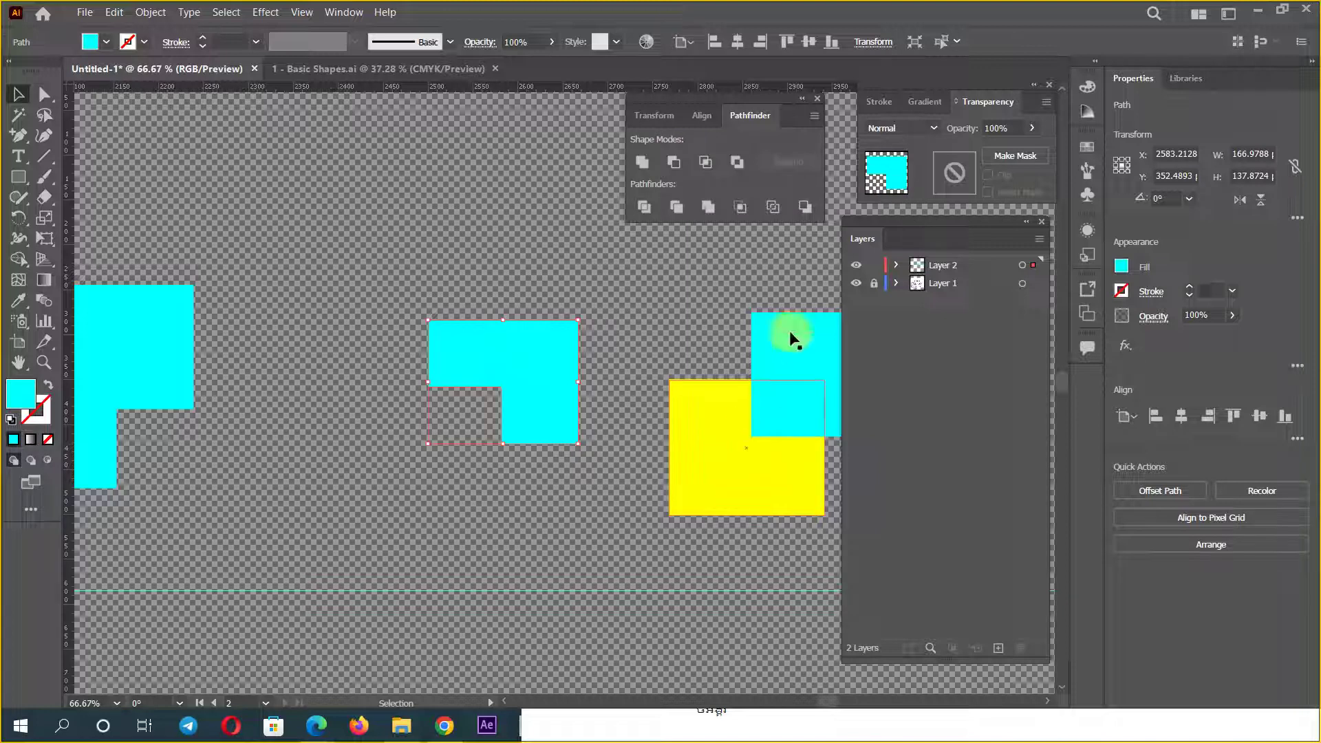
{"action": "left_click", "coordinate": [790, 333], "text": "shift"}
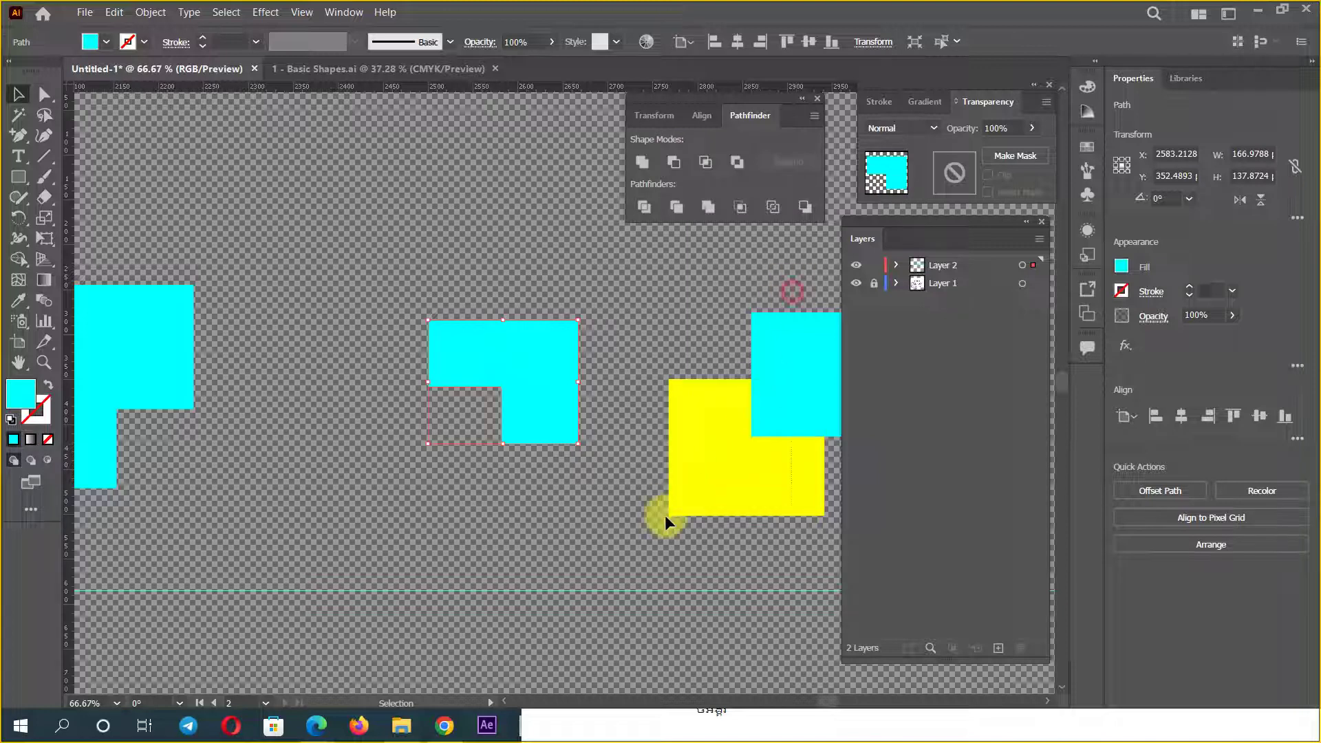
{"action": "left_click", "coordinate": [674, 166]}
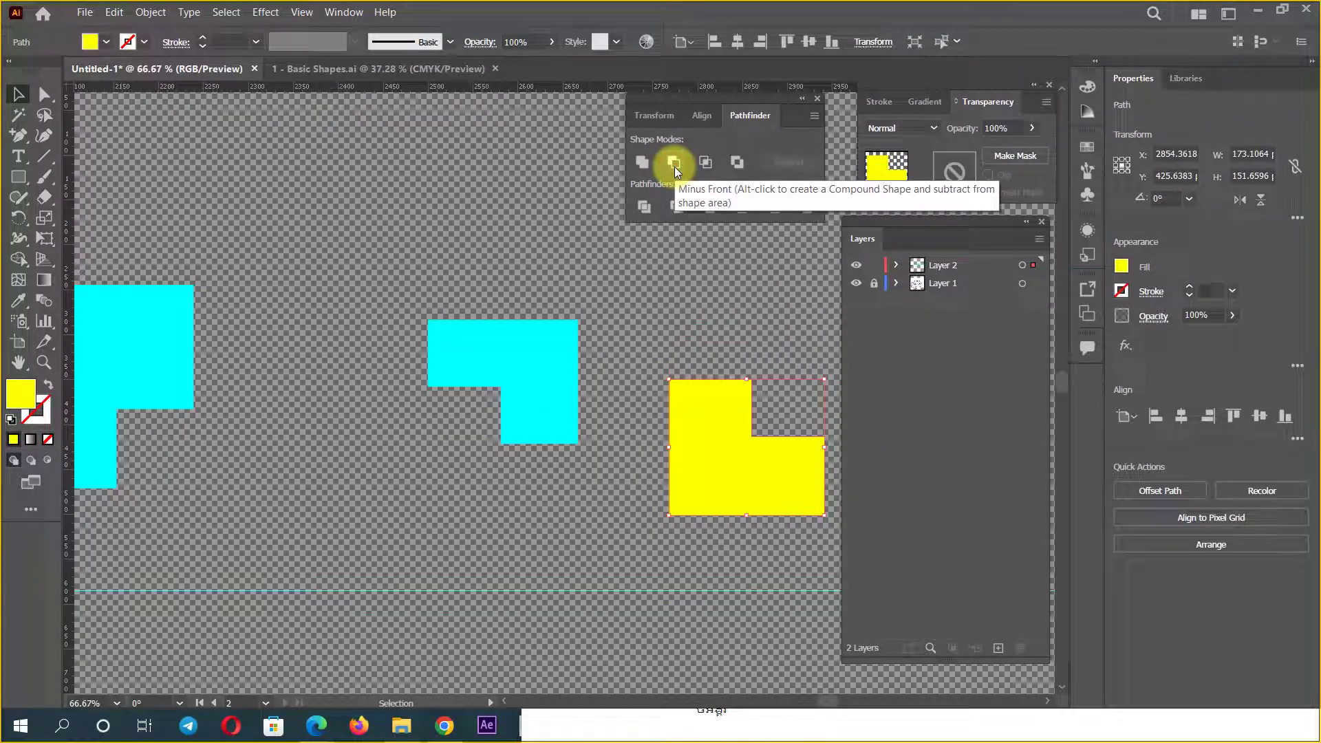
{"action": "key", "text": "ctrl+z"}
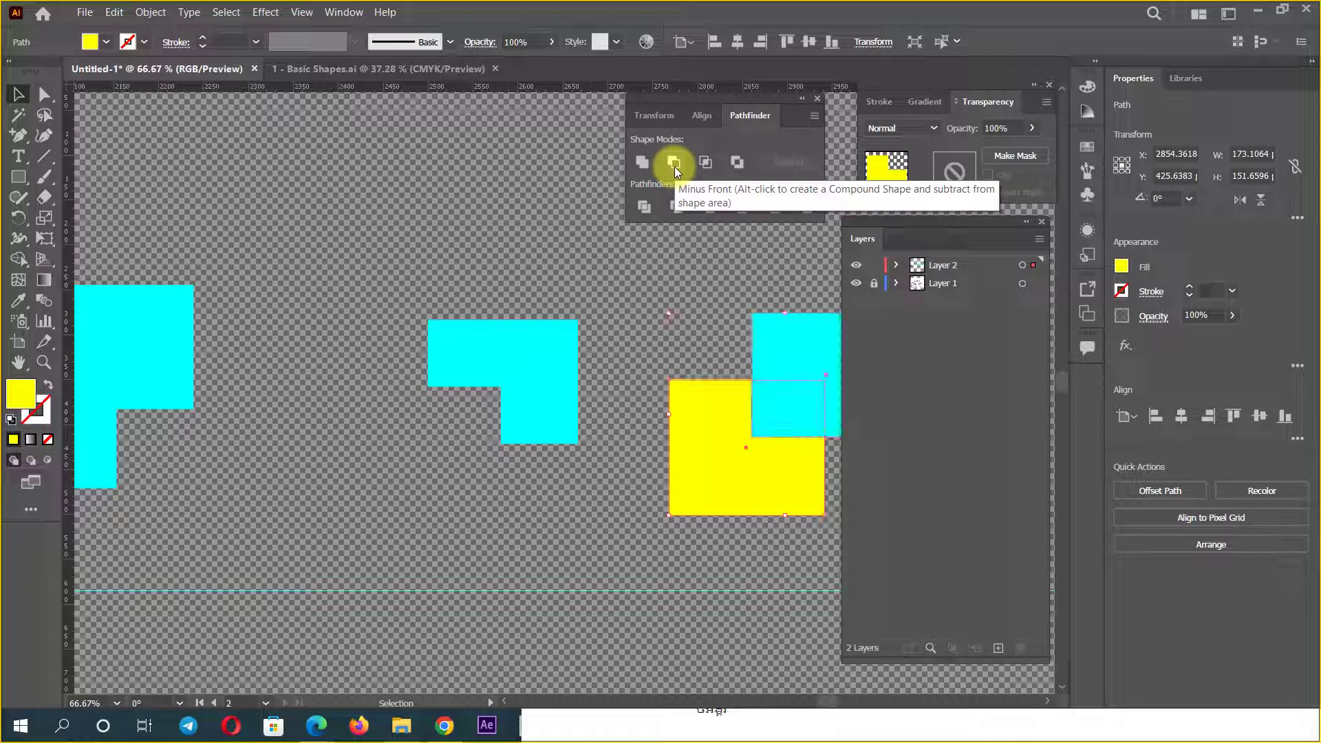
{"action": "key", "text": "ctrl+z"}
{"action": "left_click_drag", "start_coordinate": [628, 395], "coordinate": [511, 414]}
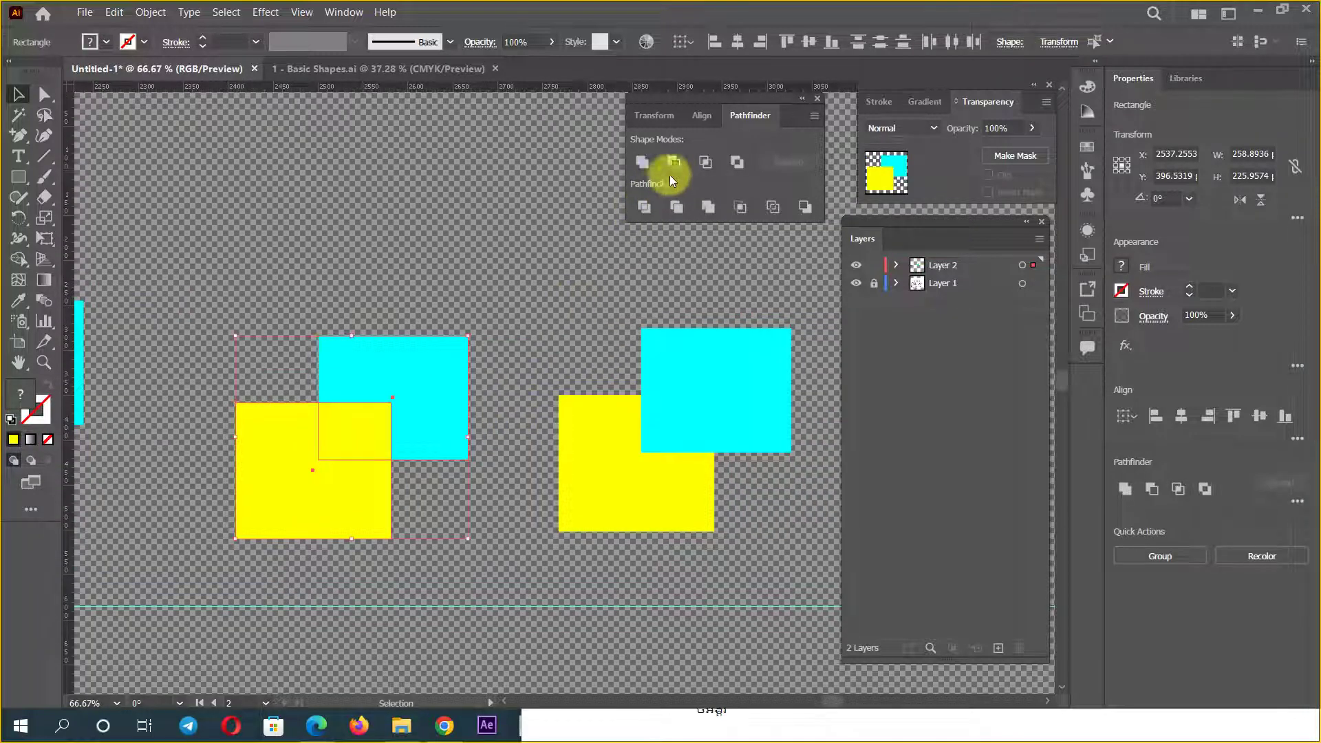
{"action": "left_click", "coordinate": [675, 163]}
Step: Intersect the right pair, undo, and Alt-drag a fresh copy of it rightward
{"action": "left_click", "coordinate": [590, 484]}
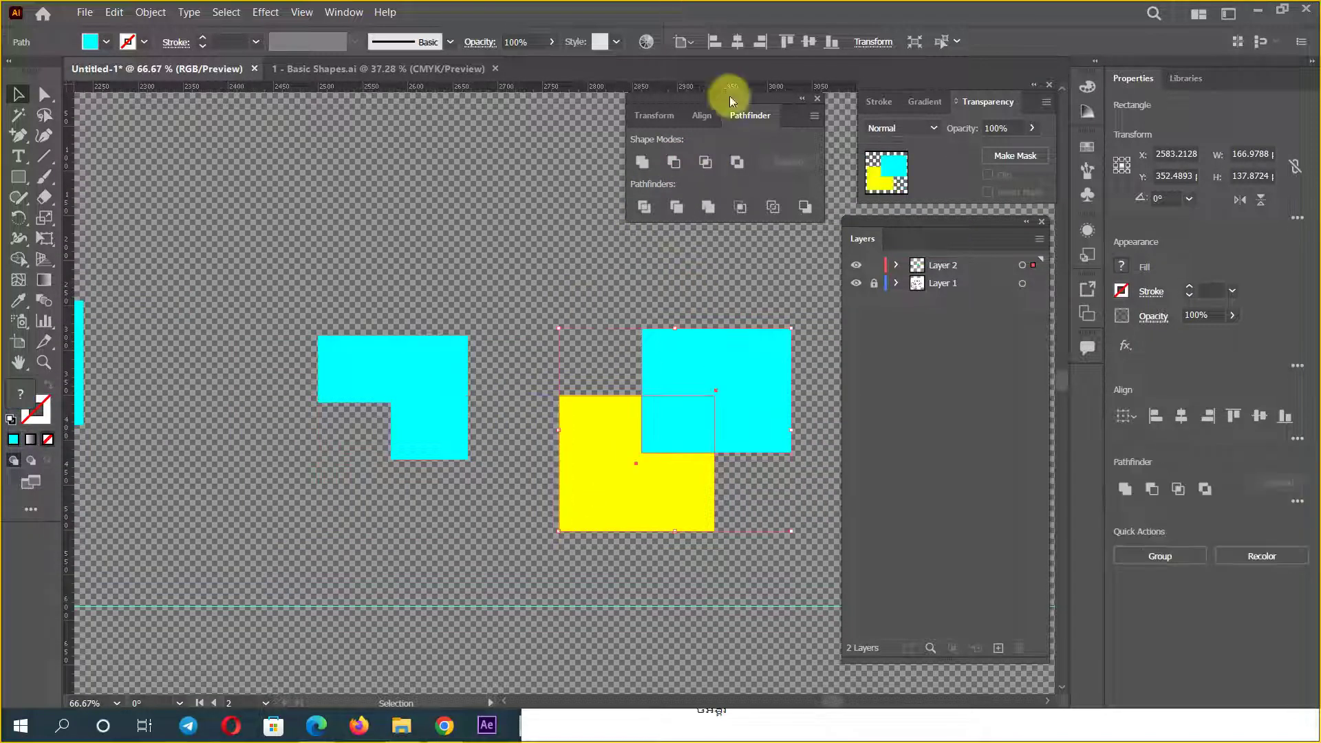
{"action": "left_click", "coordinate": [704, 162]}
{"action": "left_click_drag", "start_coordinate": [704, 409], "coordinate": [769, 399]}
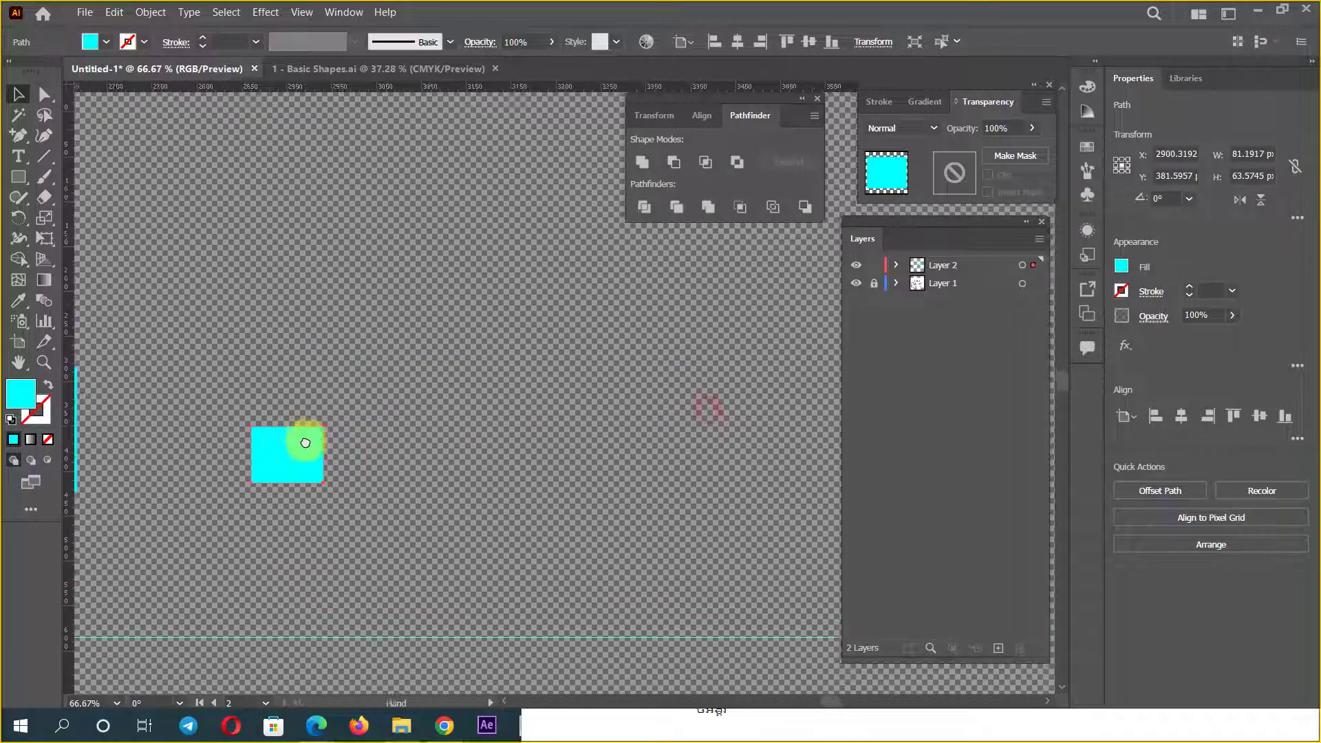
{"action": "key", "text": "ctrl+z"}
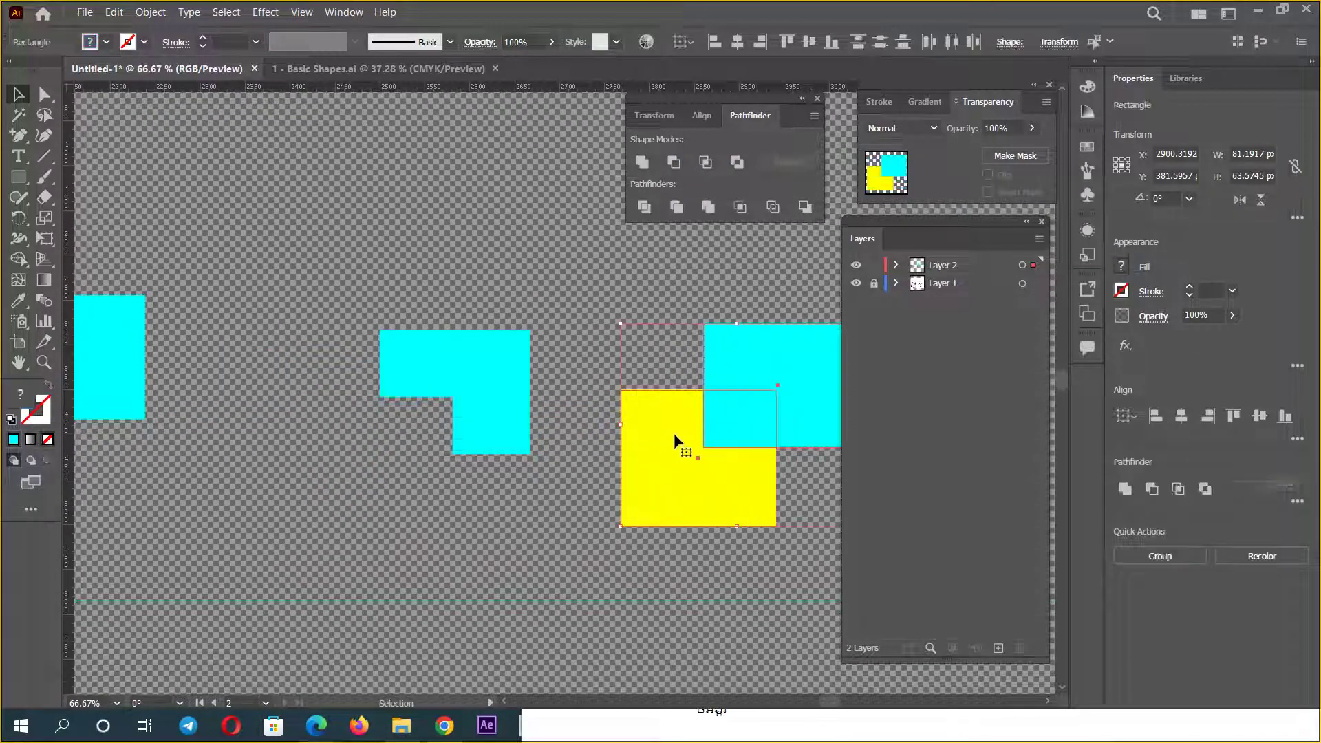
{"action": "mouse_move", "coordinate": [678, 440]}
{"action": "left_mouse_down"}
{"action": "mouse_move", "coordinate": [344, 461]}
{"action": "mouse_move", "coordinate": [739, 438]}
{"action": "left_mouse_up"}
Step: Intersect the left pair, try then undo Exclude on the right pair, and apply Divide
{"action": "left_click", "coordinate": [372, 421]}
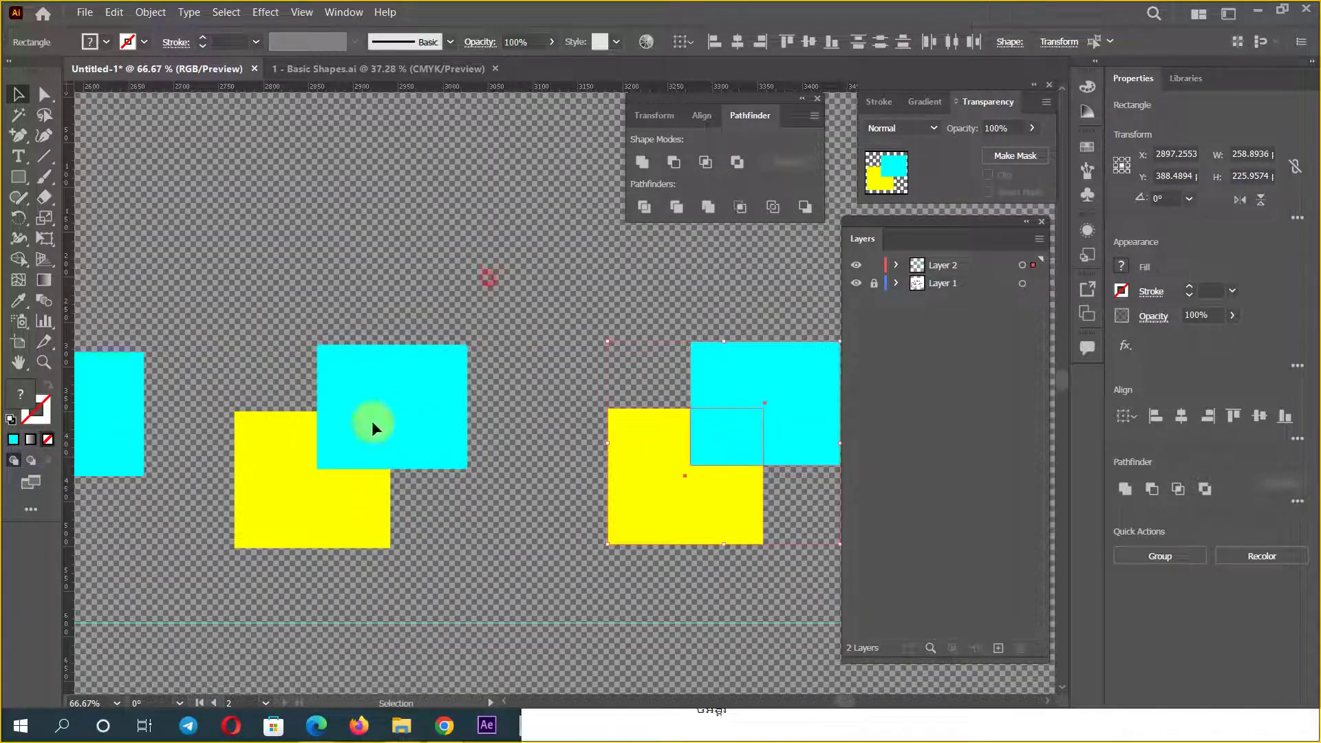
{"action": "left_click", "coordinate": [712, 167]}
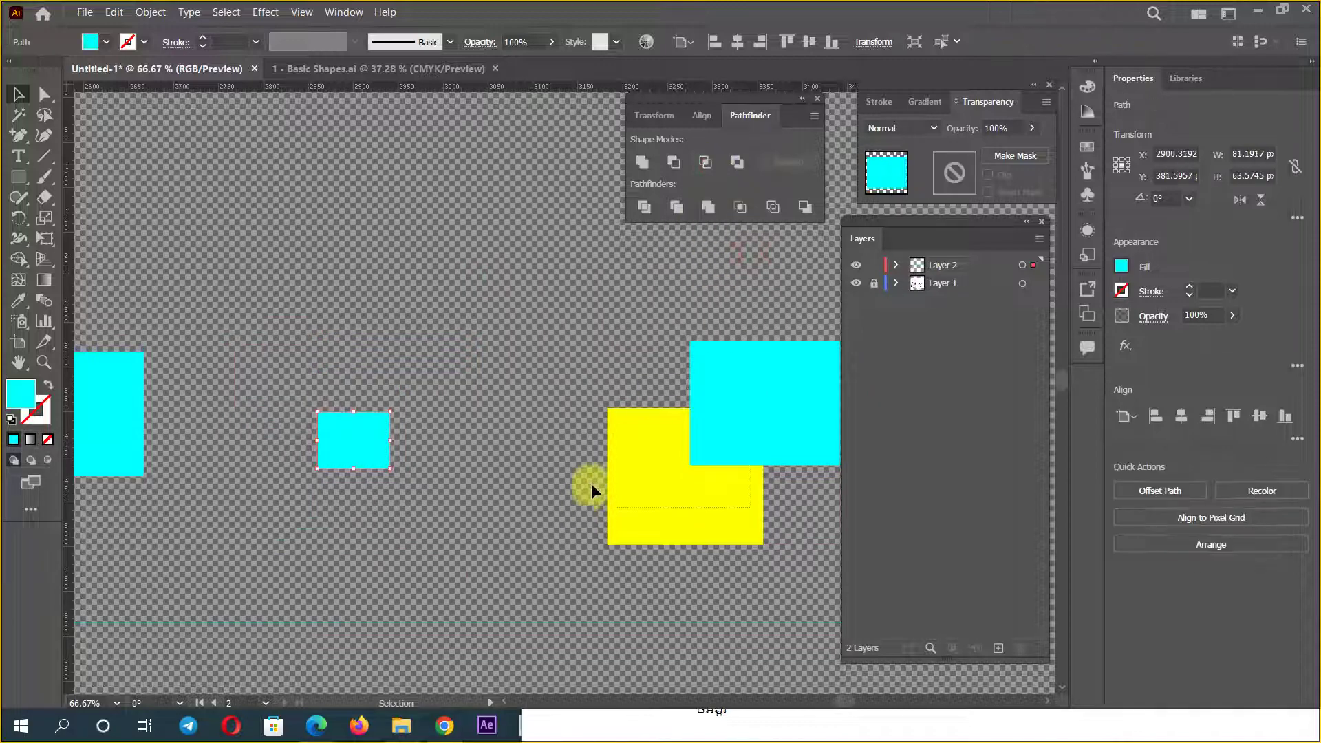
{"action": "left_click", "coordinate": [613, 482]}
{"action": "left_click", "coordinate": [737, 163]}
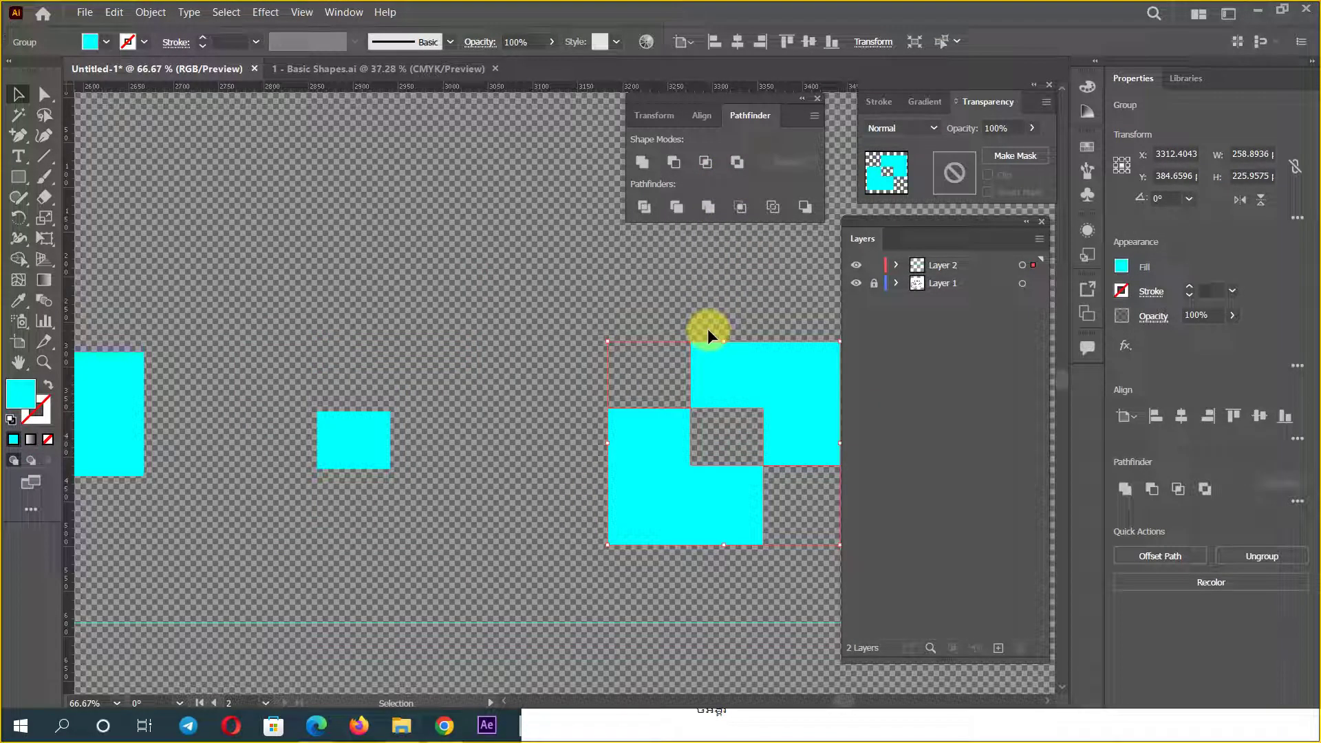
{"action": "key", "text": "ctrl+z"}
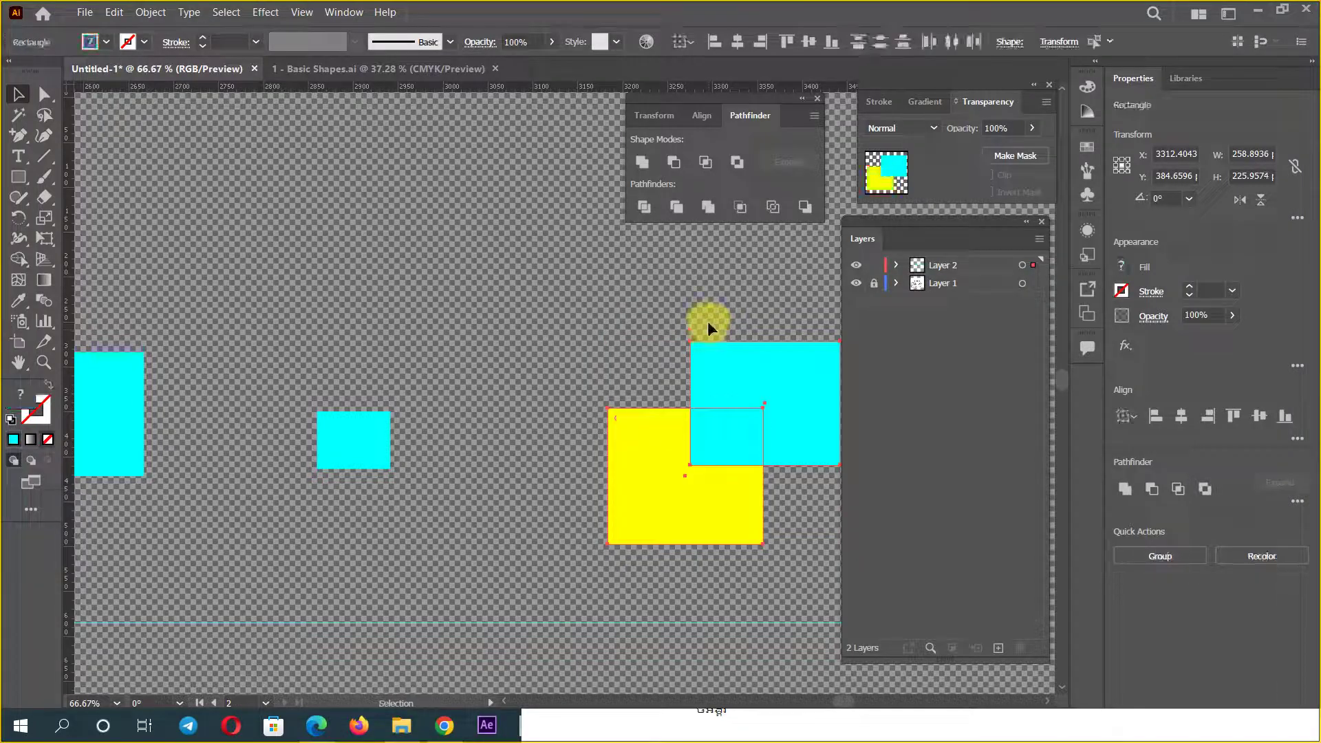
{"action": "left_click", "coordinate": [643, 207]}
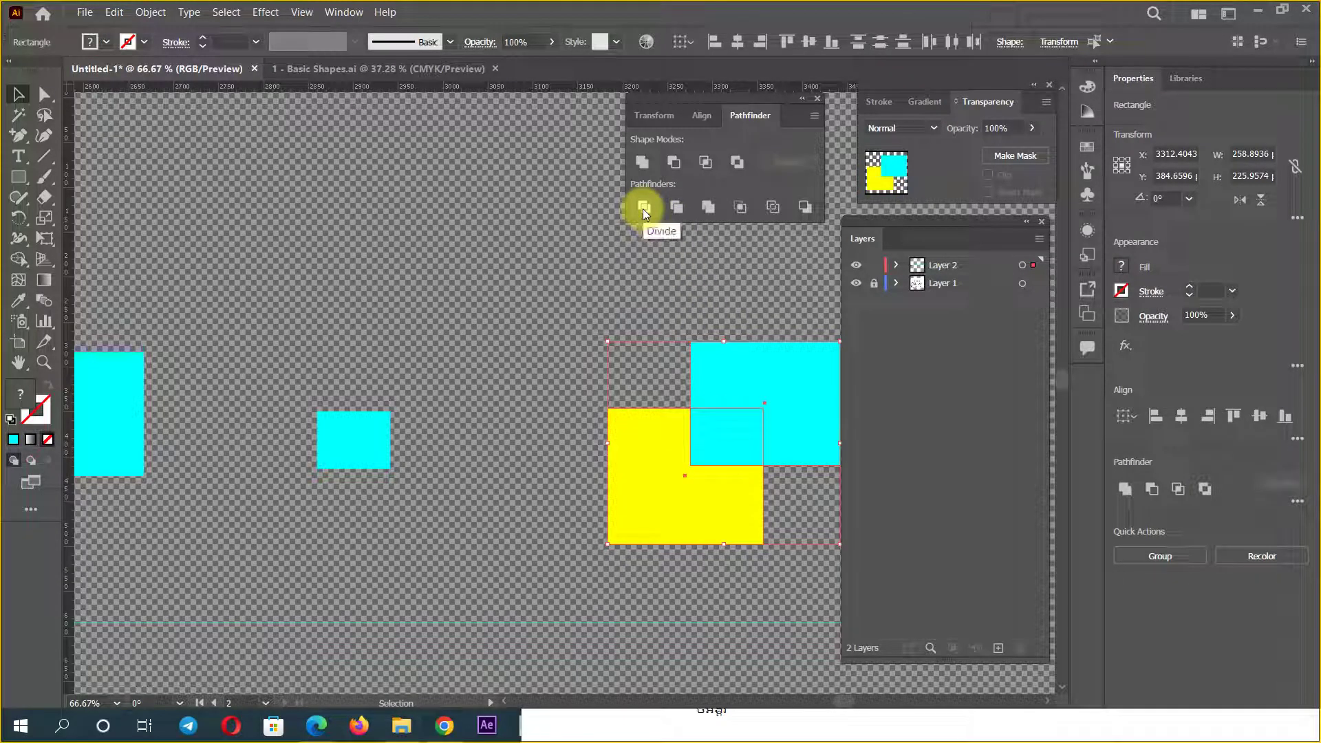
Step: Divide the right pair and move the divided group around to inspect it
{"action": "left_click", "coordinate": [643, 208]}
{"action": "left_click", "coordinate": [579, 304]}
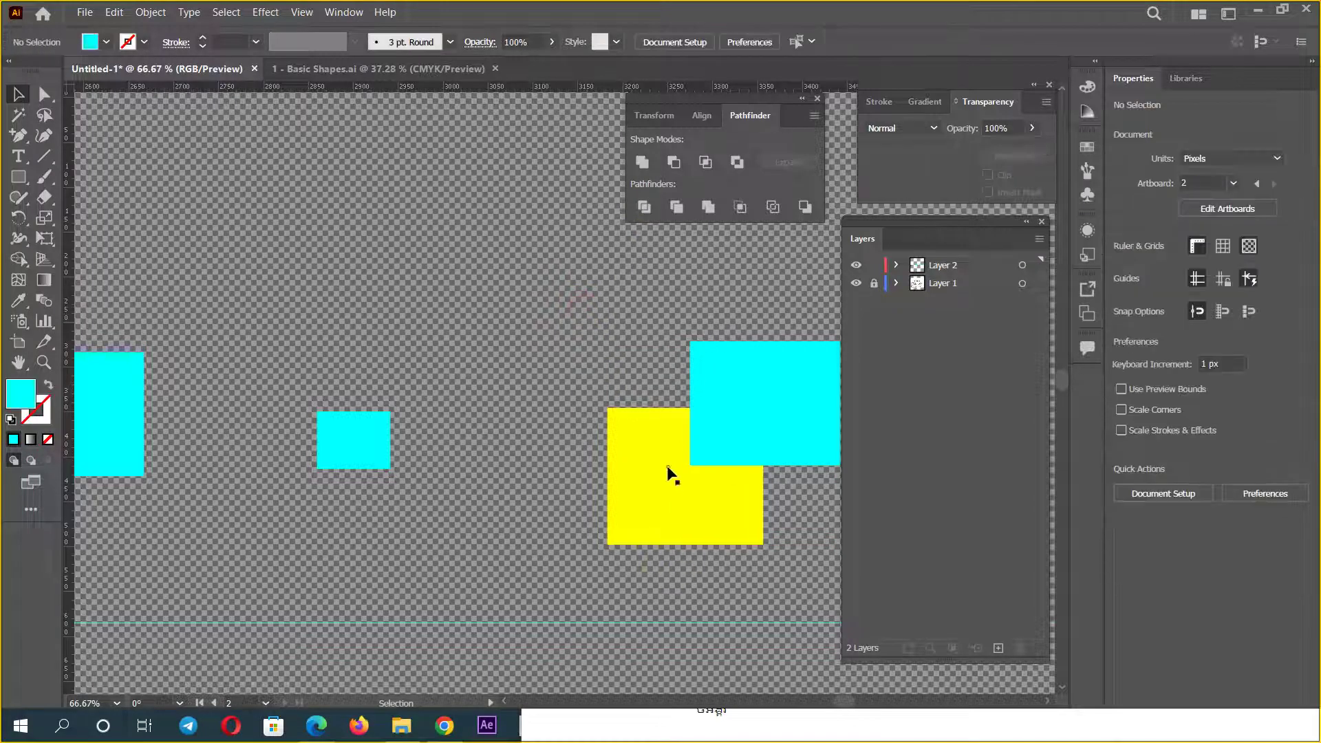
{"action": "left_click_drag", "start_coordinate": [662, 462], "coordinate": [537, 494]}
{"action": "left_click", "coordinate": [667, 309]}
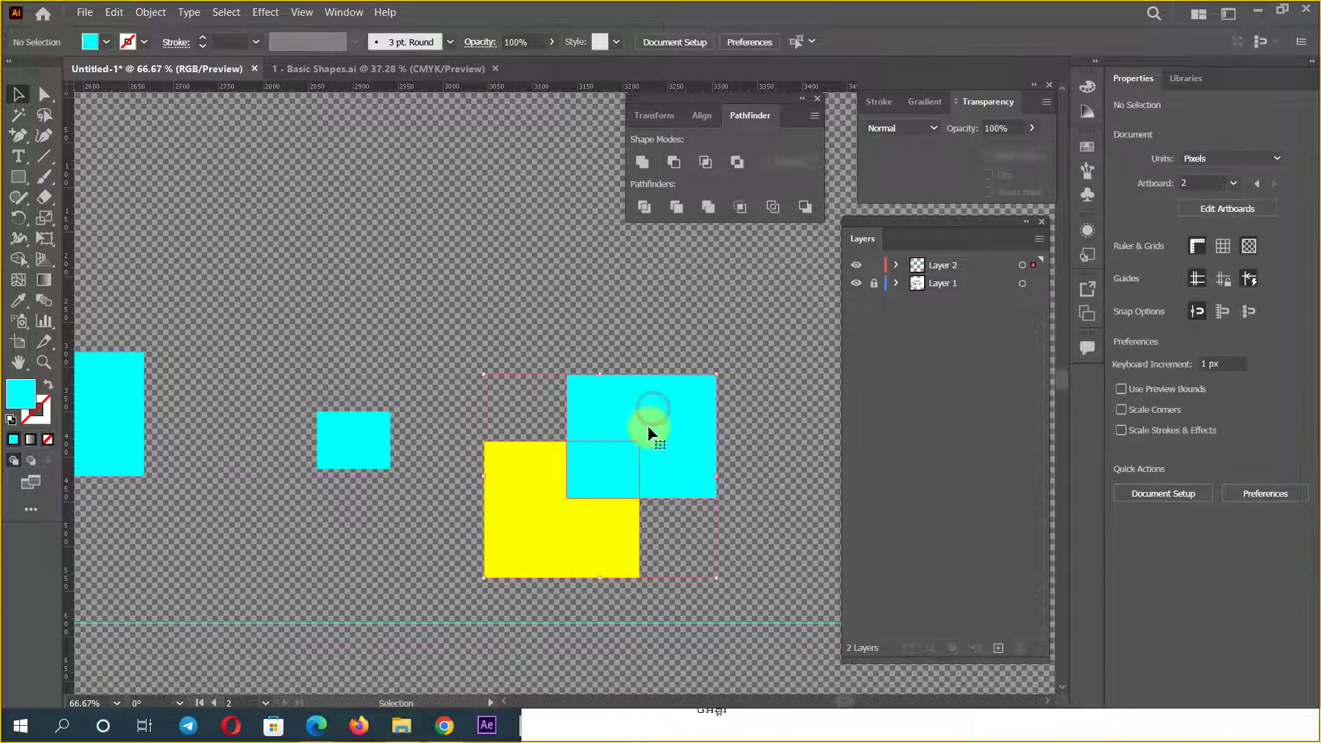
{"action": "left_click", "coordinate": [642, 423]}
{"action": "left_click_drag", "start_coordinate": [628, 392], "coordinate": [687, 377]}
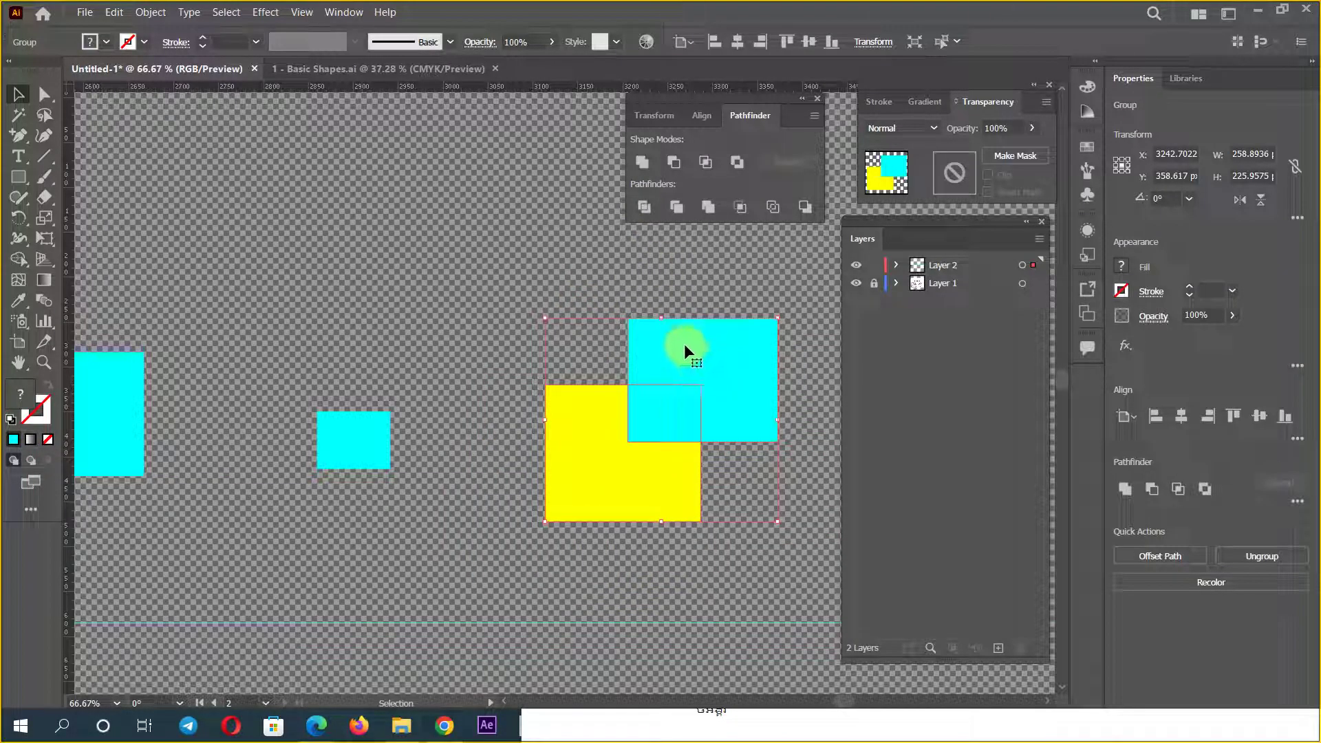
Step: Reshape the overlap piece's corner, pull the cyan and yellow pieces apart, then undo
{"action": "left_click", "coordinate": [44, 94]}
{"action": "left_click", "coordinate": [633, 398]}
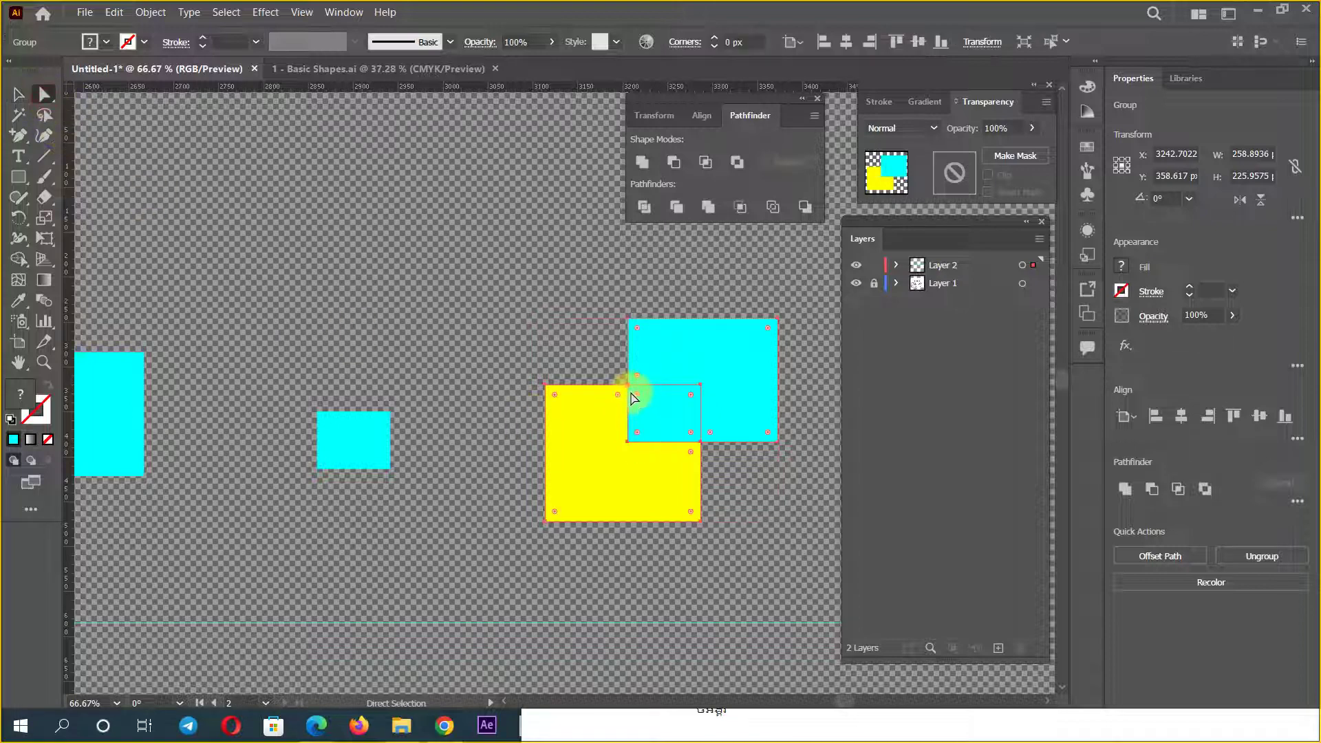
{"action": "left_click", "coordinate": [633, 398]}
{"action": "left_click_drag", "start_coordinate": [633, 398], "coordinate": [579, 349]}
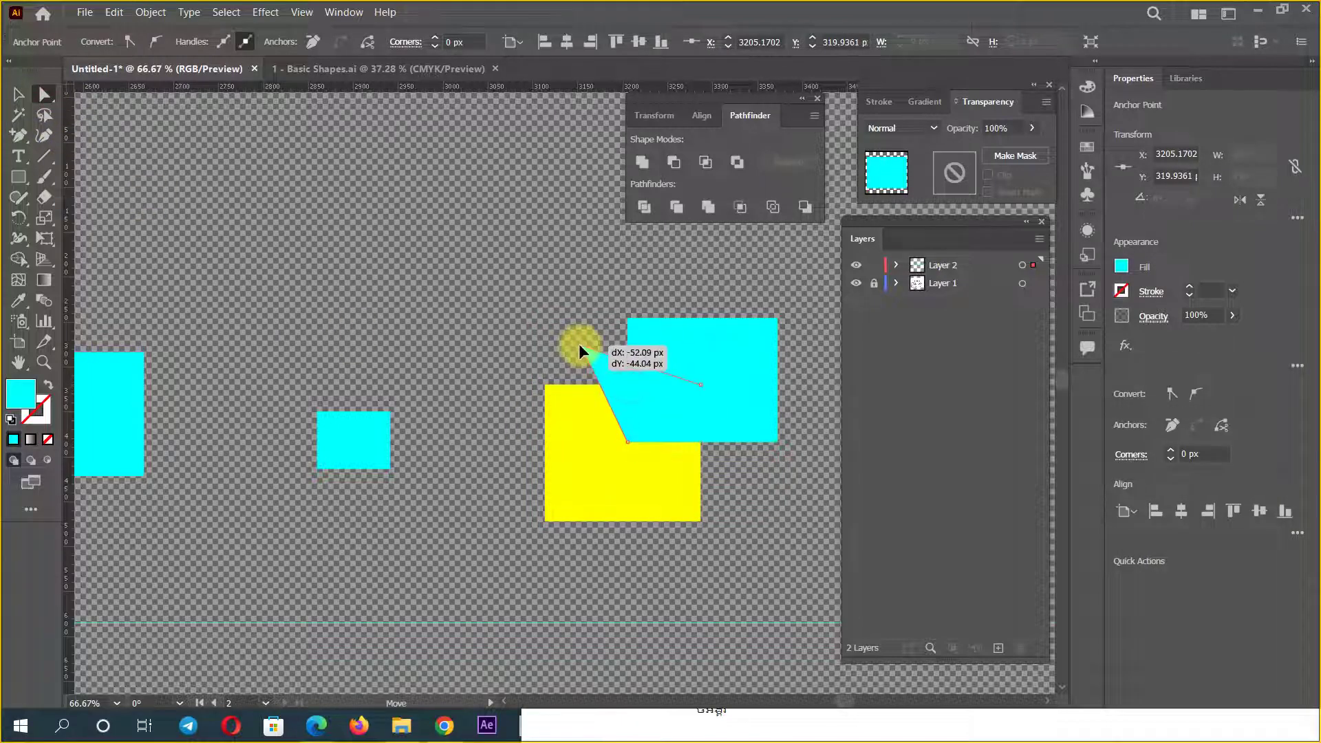
{"action": "left_click", "coordinate": [659, 432]}
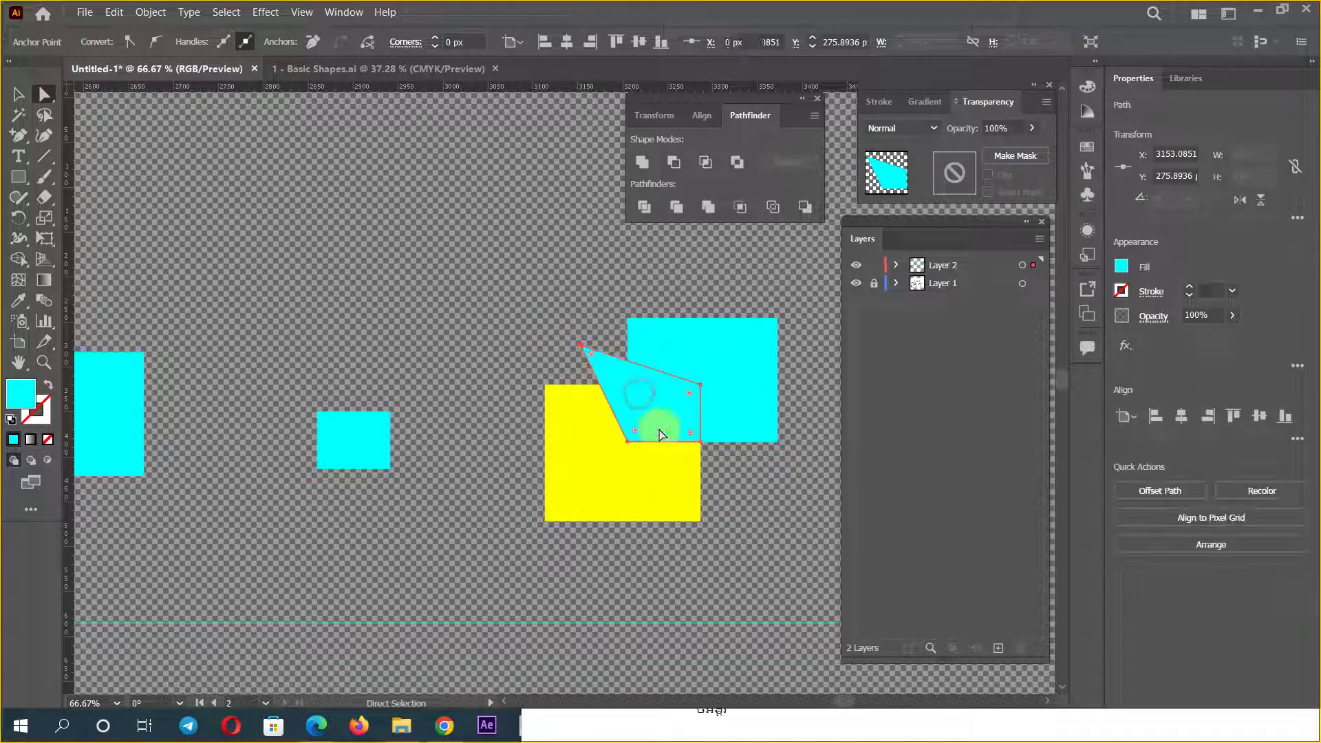
{"action": "left_click_drag", "start_coordinate": [659, 434], "coordinate": [506, 340]}
{"action": "left_click", "coordinate": [628, 392]}
{"action": "left_click_drag", "start_coordinate": [605, 448], "coordinate": [554, 522]}
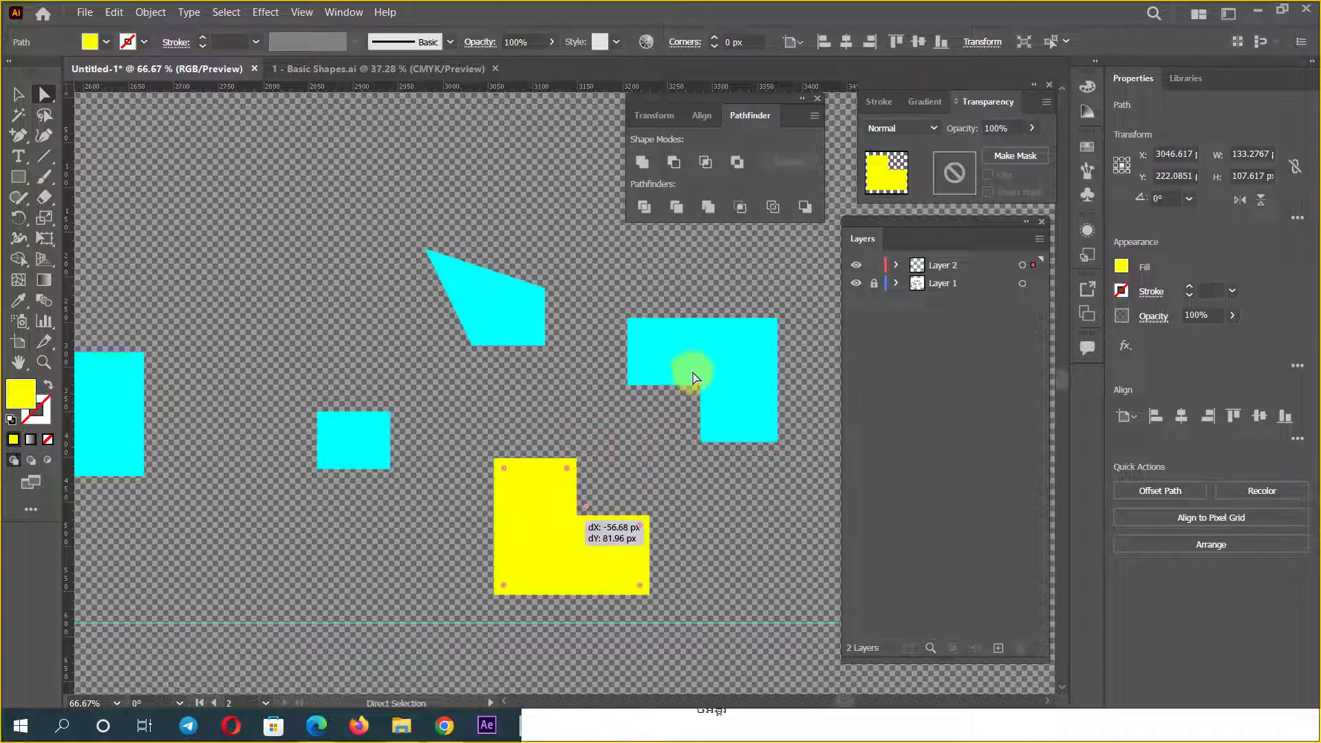
{"action": "left_click_drag", "start_coordinate": [694, 377], "coordinate": [716, 331]}
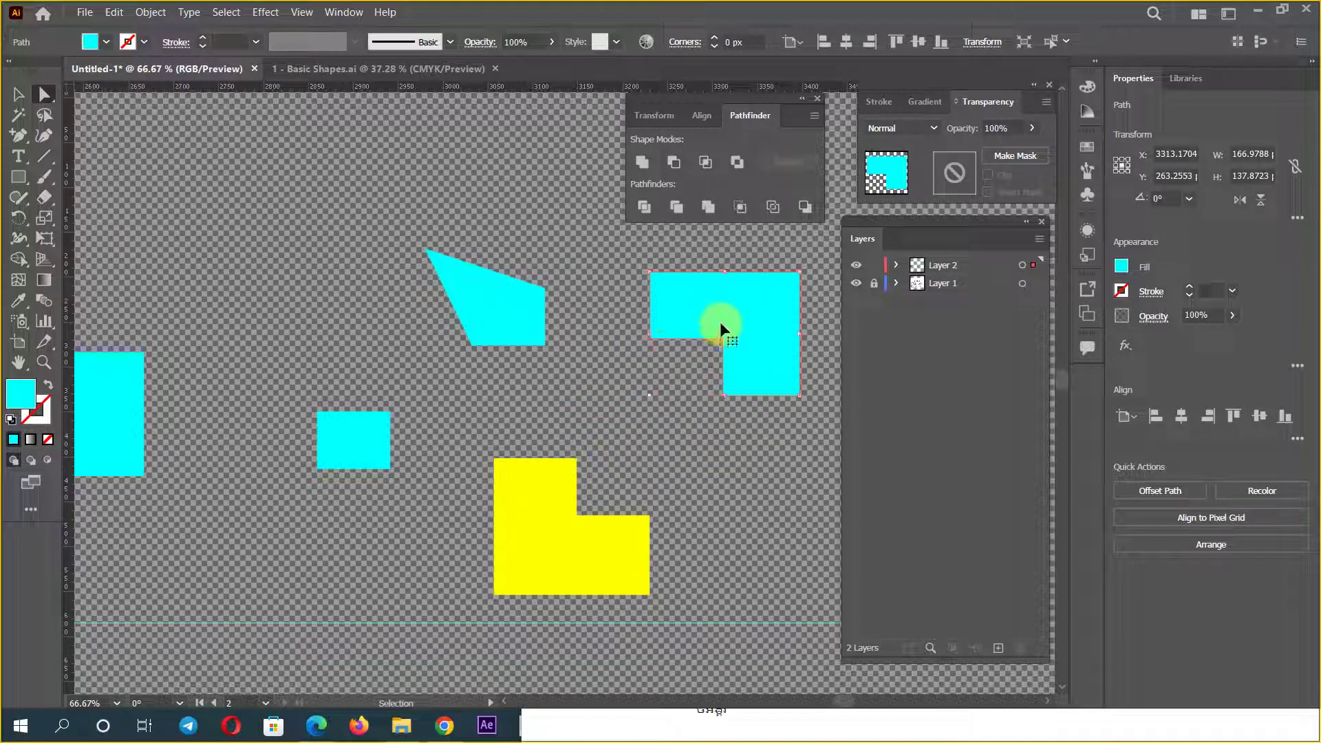
{"action": "key", "text": "ctrl+z"}
{"action": "key", "text": "ctrl+z"}
{"action": "key", "text": "ctrl+z"}
{"action": "key", "text": "ctrl+z"}
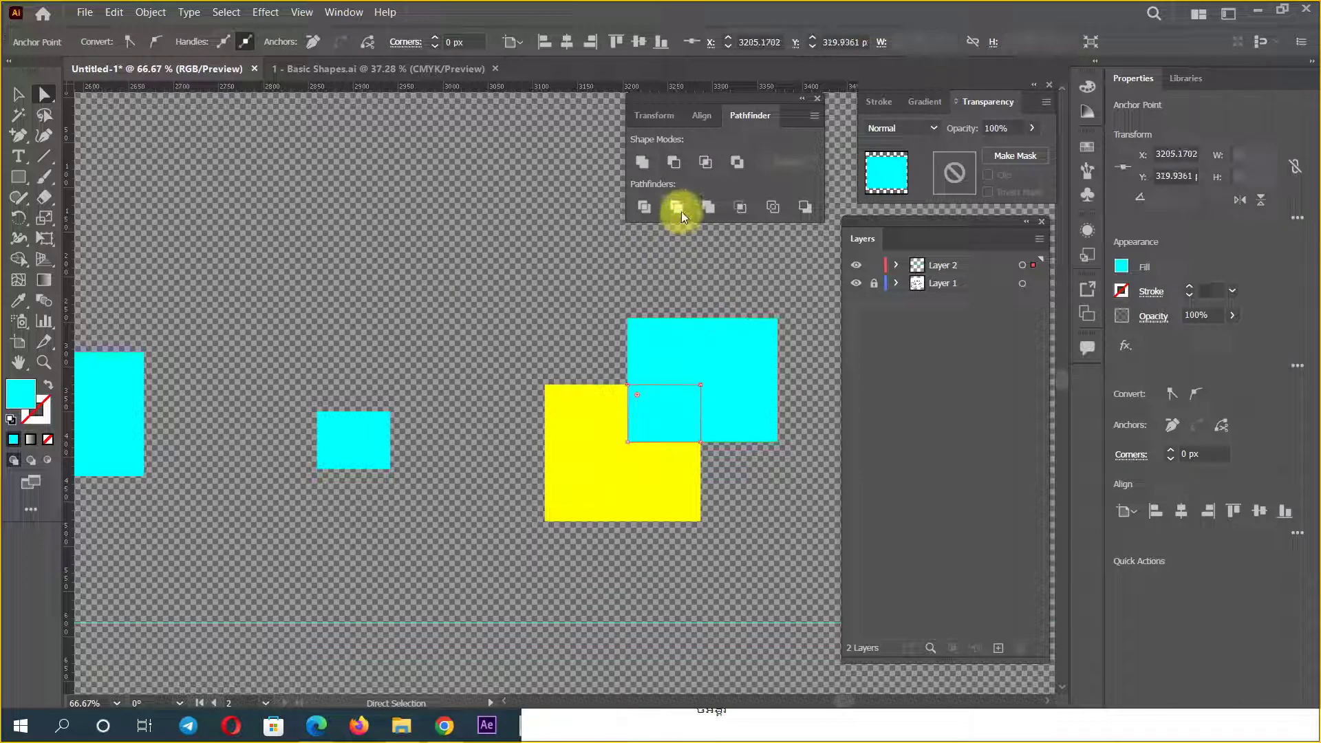
Step: Trim the cyan and yellow squares, drag the pieces apart to inspect, then undo back in place
{"action": "left_click", "coordinate": [681, 210]}
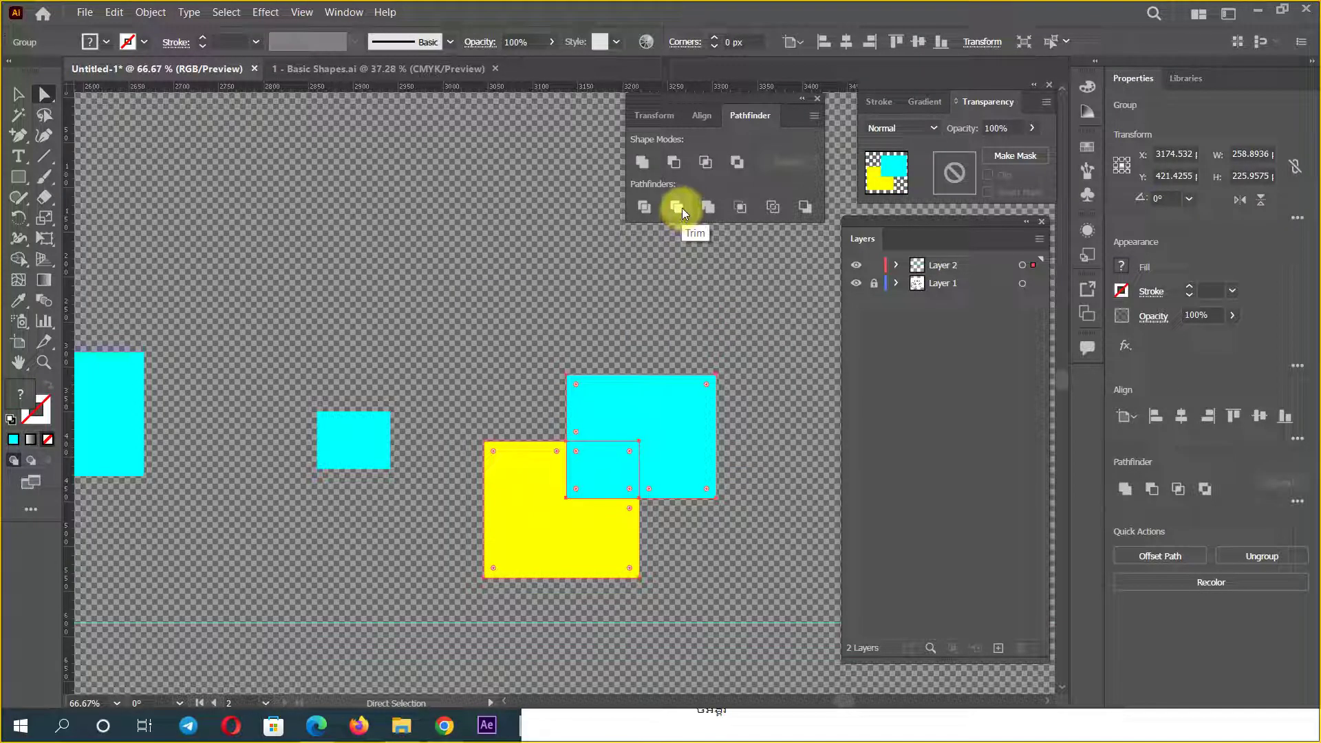
{"action": "key", "text": "ctrl+z"}
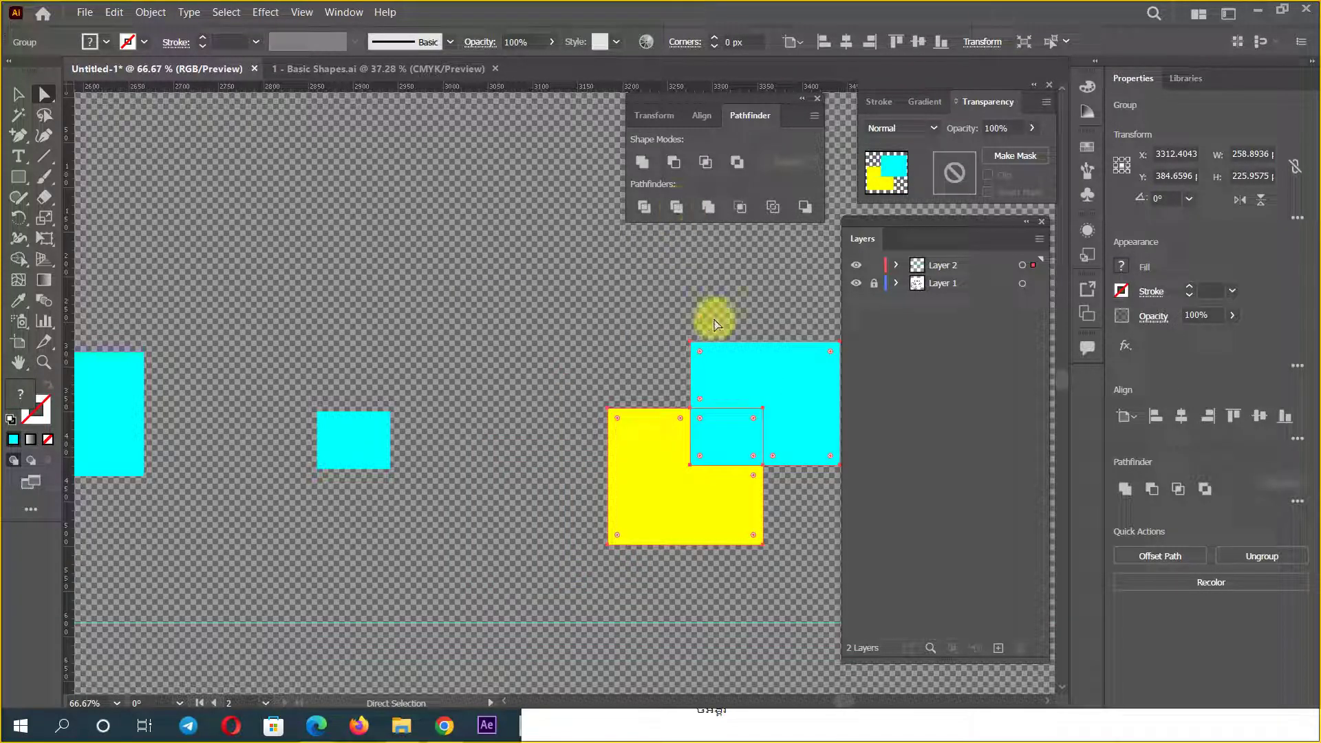
{"action": "left_click", "coordinate": [705, 432]}
{"action": "left_click_drag", "start_coordinate": [705, 432], "coordinate": [584, 328]}
{"action": "left_click_drag", "start_coordinate": [684, 475], "coordinate": [645, 507]}
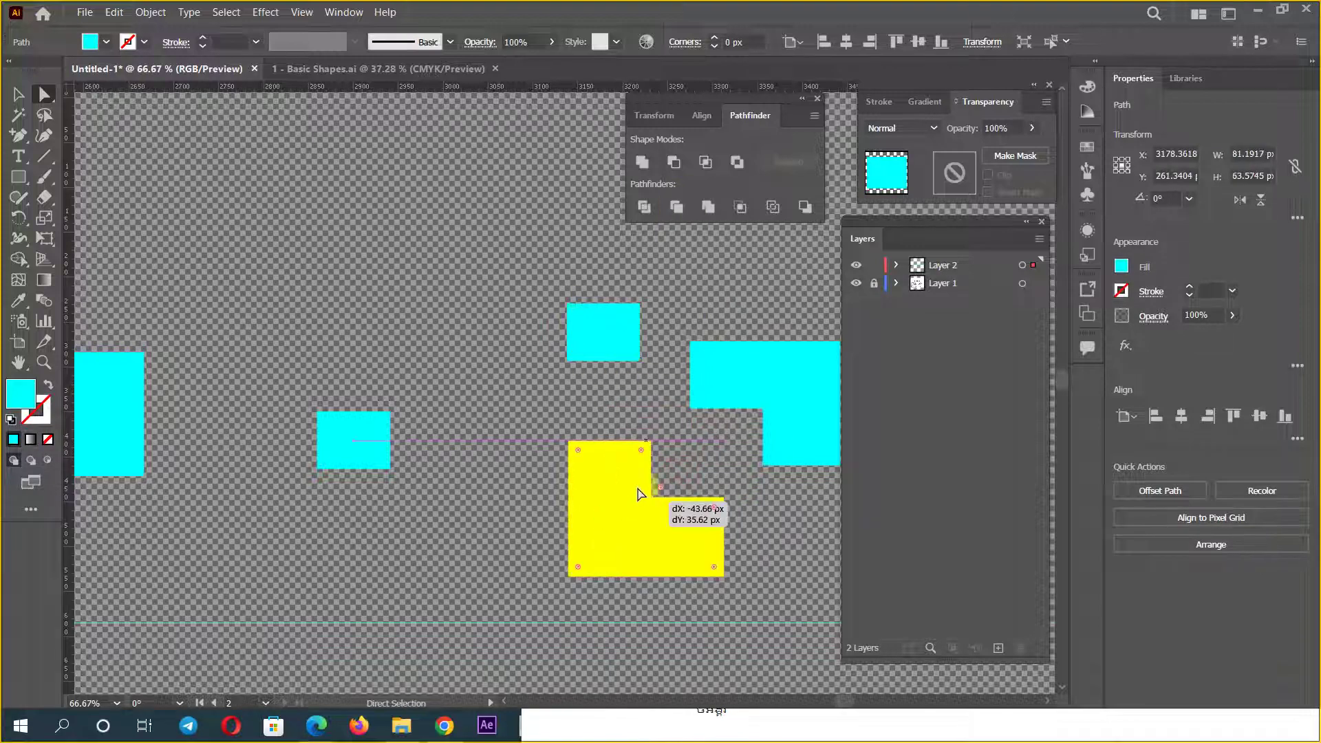
{"action": "key", "text": "ctrl+z"}
{"action": "key", "text": "ctrl+z"}
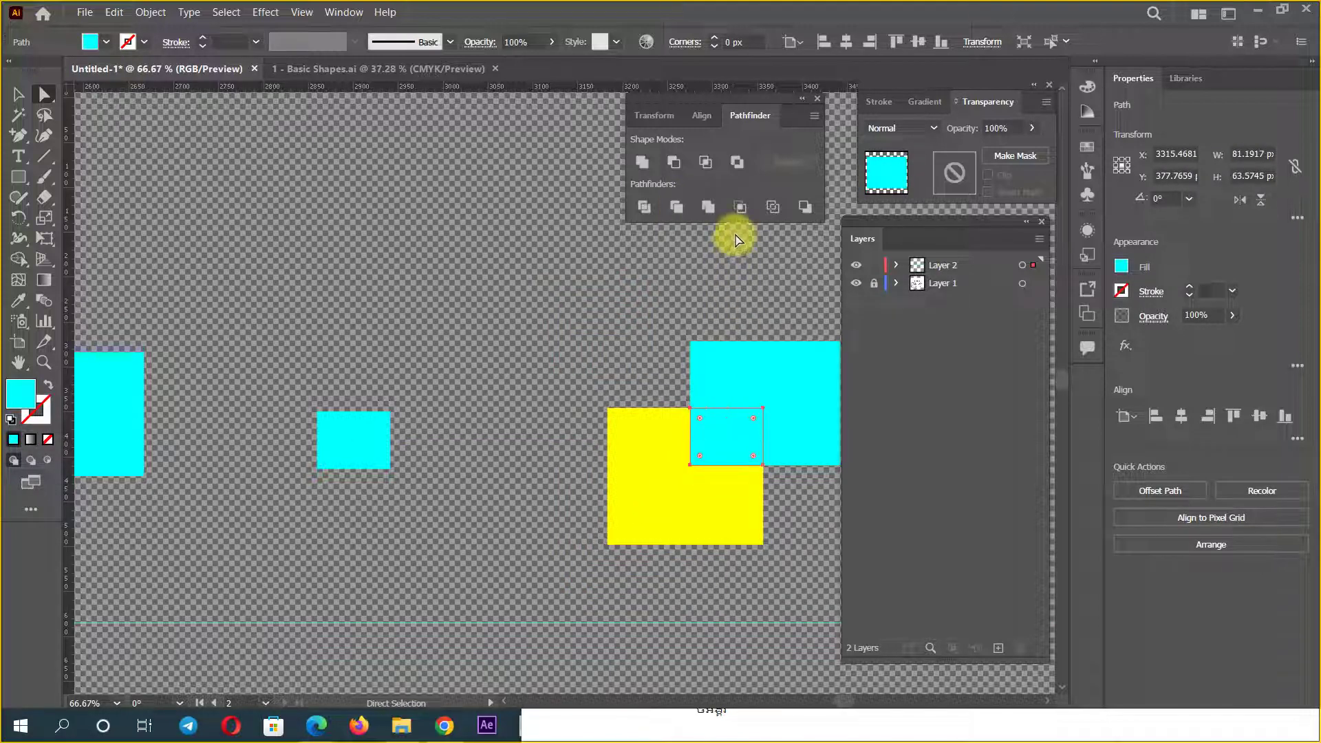
{"action": "left_click", "coordinate": [741, 208]}
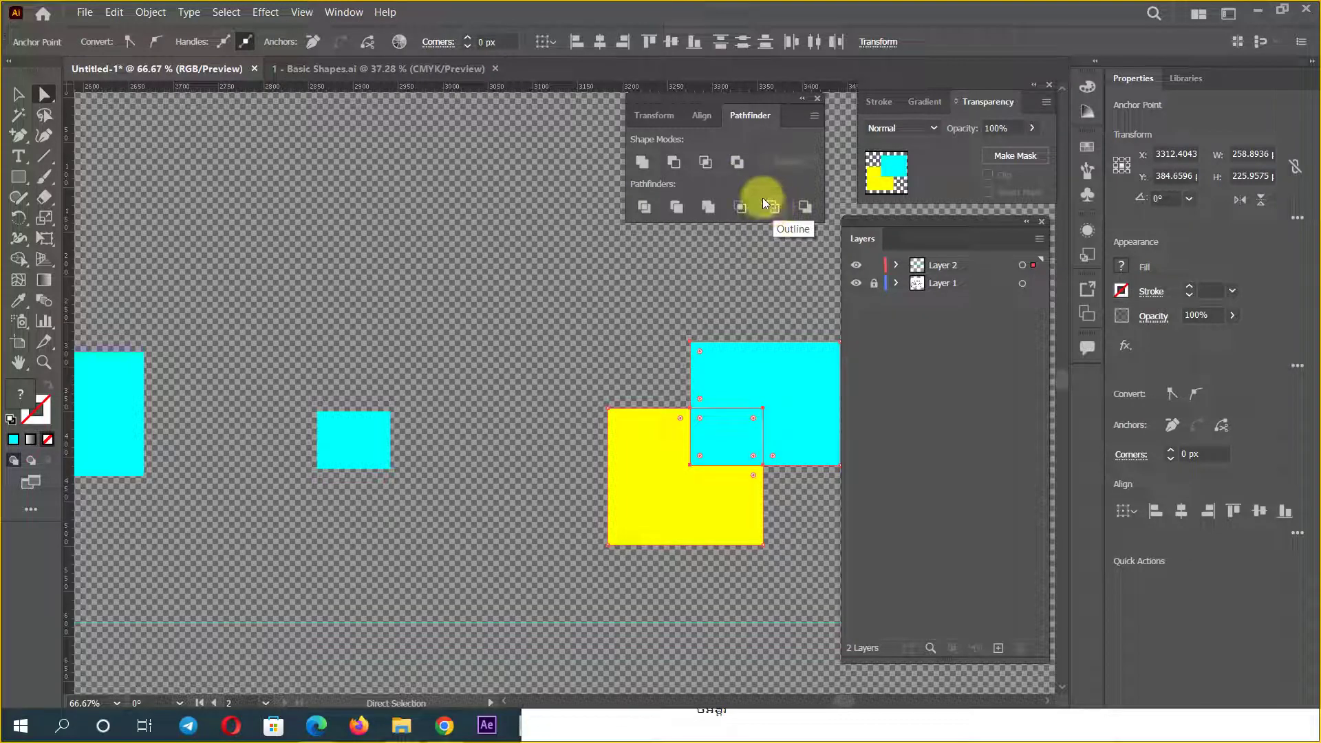
{"action": "left_click", "coordinate": [18, 96]}
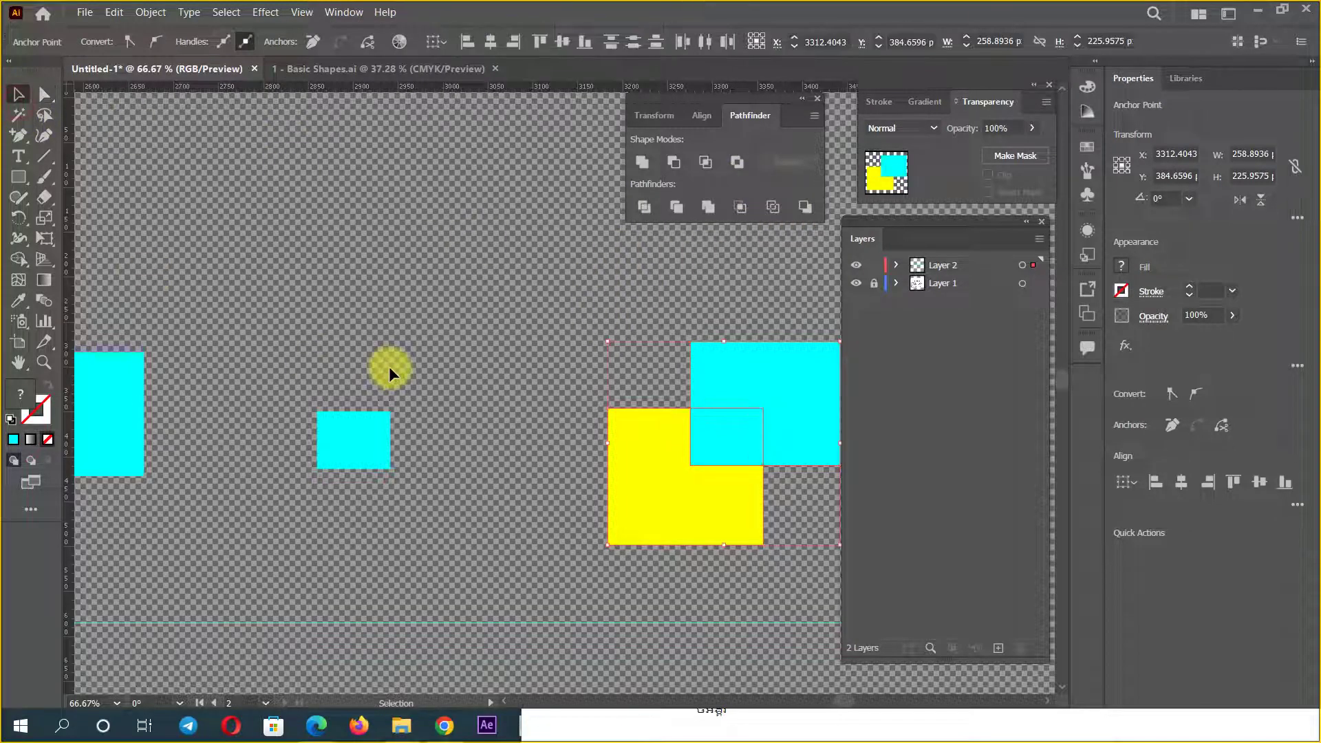
{"action": "left_click_drag", "start_coordinate": [147, 291], "coordinate": [736, 333]}
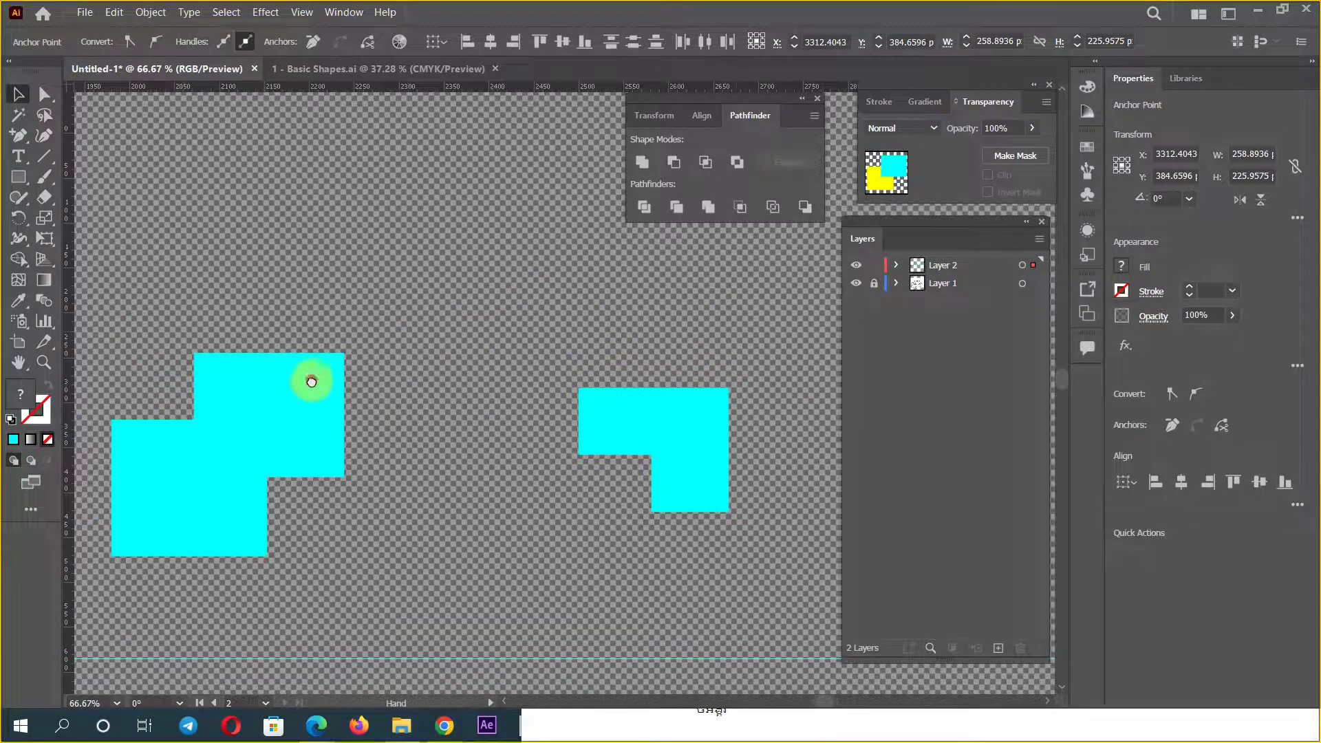
Step: Zoom in on the ornament, select the red leaf shapes, and swap their fill to a red stroke
{"action": "left_click_drag", "start_coordinate": [310, 377], "coordinate": [747, 351]}
{"action": "left_click_drag", "start_coordinate": [168, 428], "coordinate": [672, 427]}
{"action": "mouse_move", "coordinate": [309, 499]}
{"action": "left_mouse_down"}
{"action": "mouse_move", "coordinate": [690, 351]}
{"action": "mouse_move", "coordinate": [340, 448]}
{"action": "left_mouse_up"}
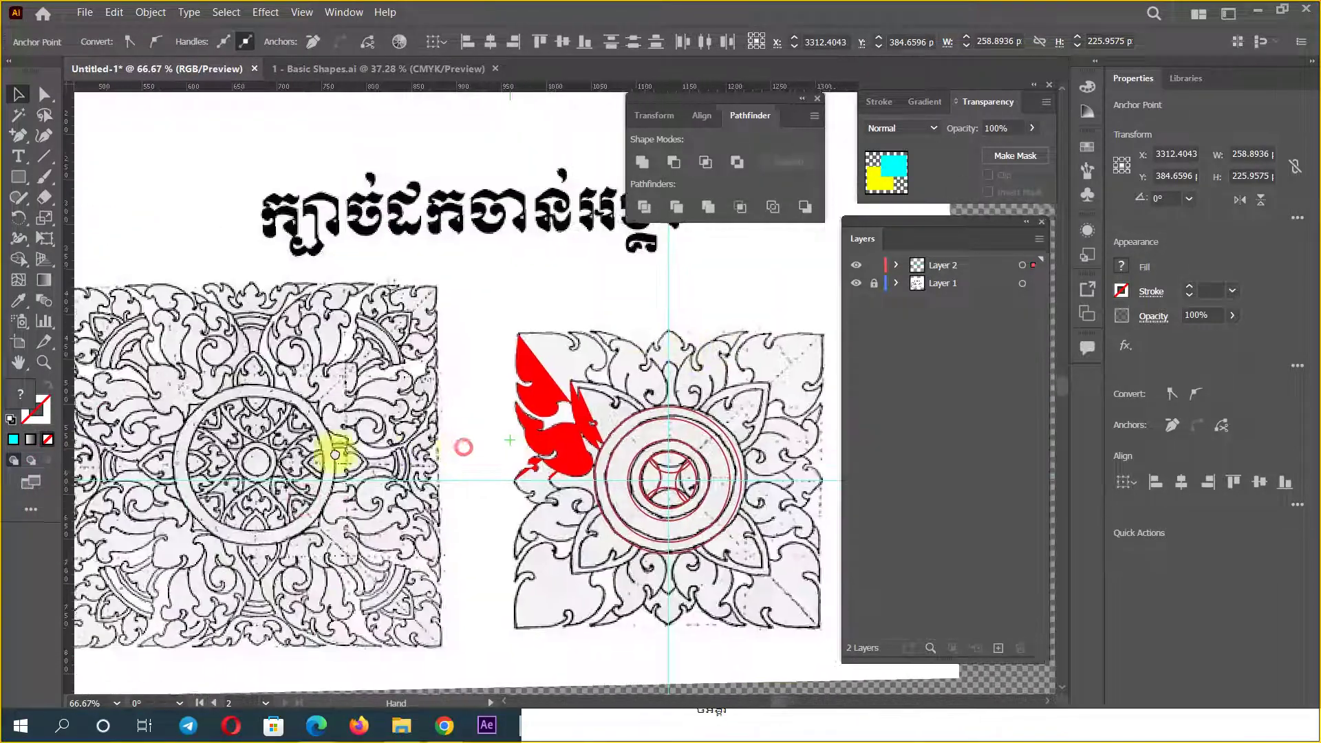
{"action": "scroll", "coordinate": [369, 442], "scroll_direction": "up", "scroll_amount": 1}
{"action": "scroll", "coordinate": [678, 463], "scroll_direction": "up", "scroll_amount": 1}
{"action": "mouse_move", "coordinate": [678, 463]}
{"action": "left_mouse_down"}
{"action": "mouse_move", "coordinate": [247, 575]}
{"action": "mouse_move", "coordinate": [174, 612]}
{"action": "left_mouse_up"}
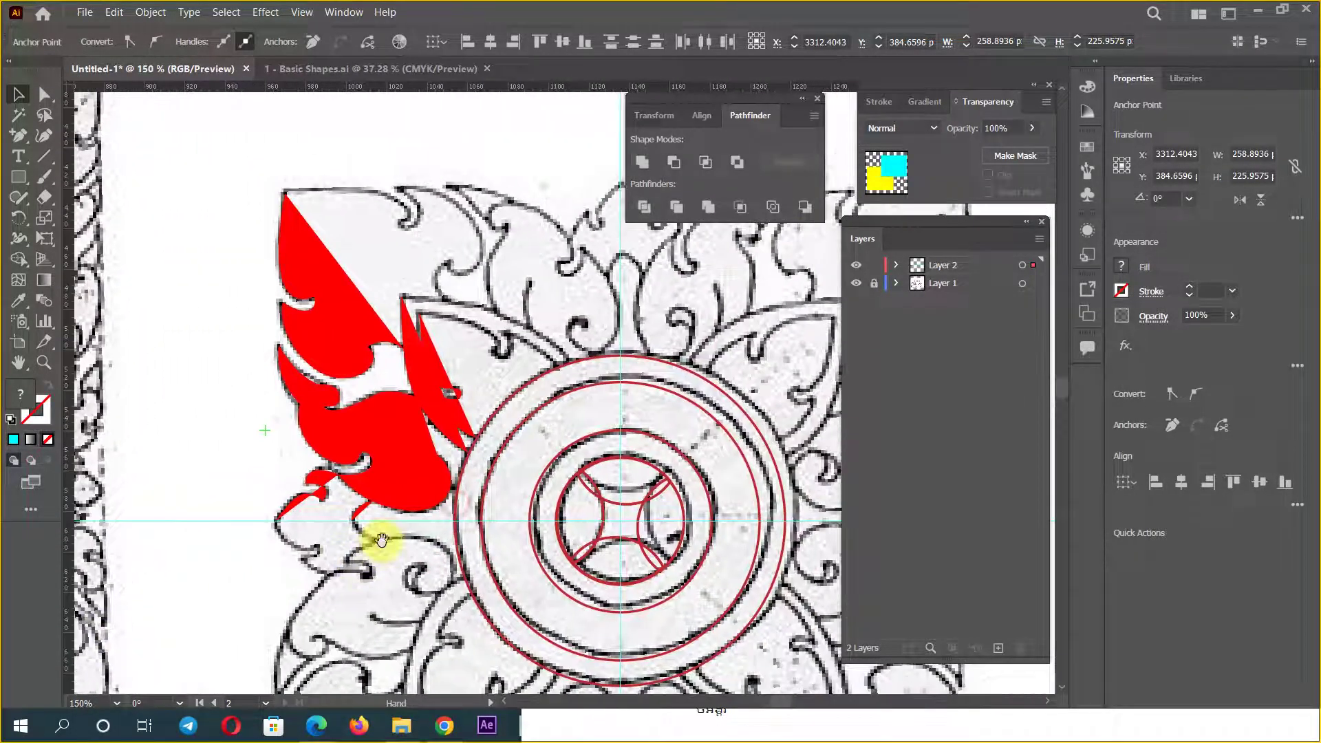
{"action": "left_click", "coordinate": [373, 435]}
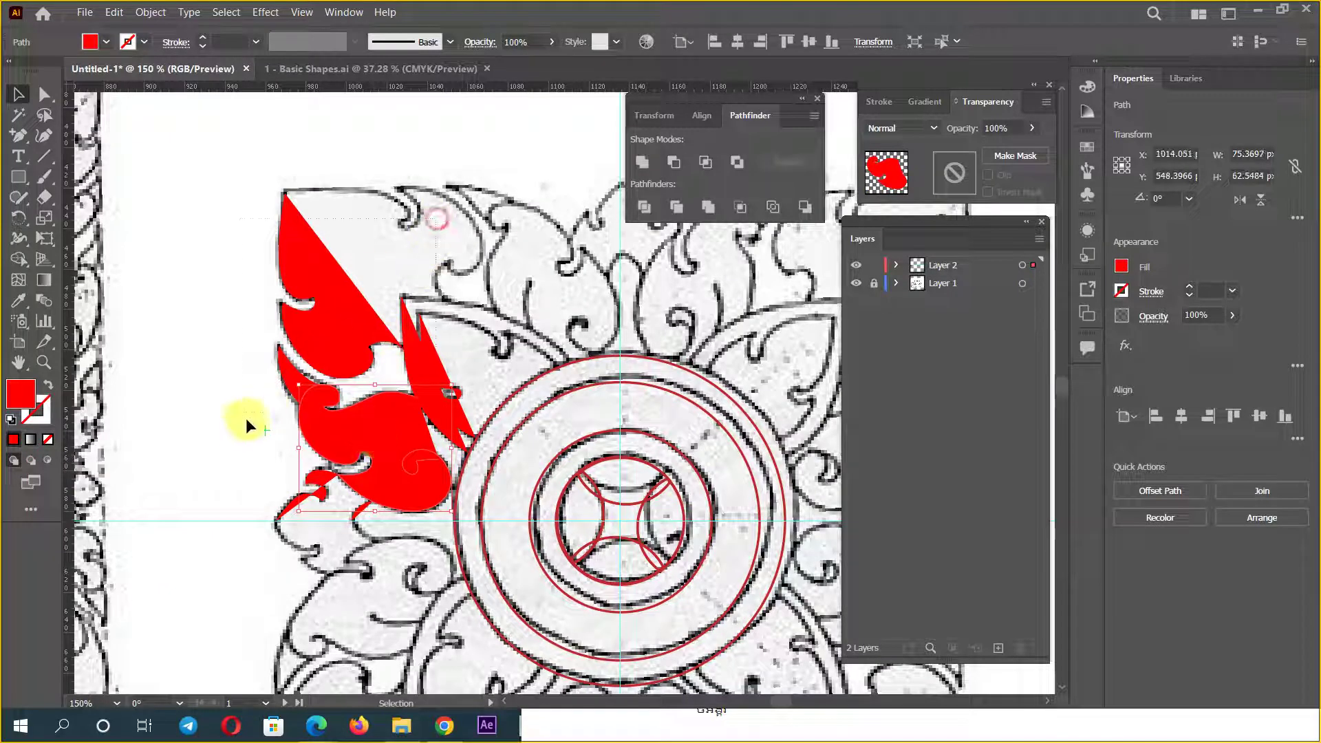
{"action": "left_click_drag", "start_coordinate": [245, 419], "coordinate": [201, 505]}
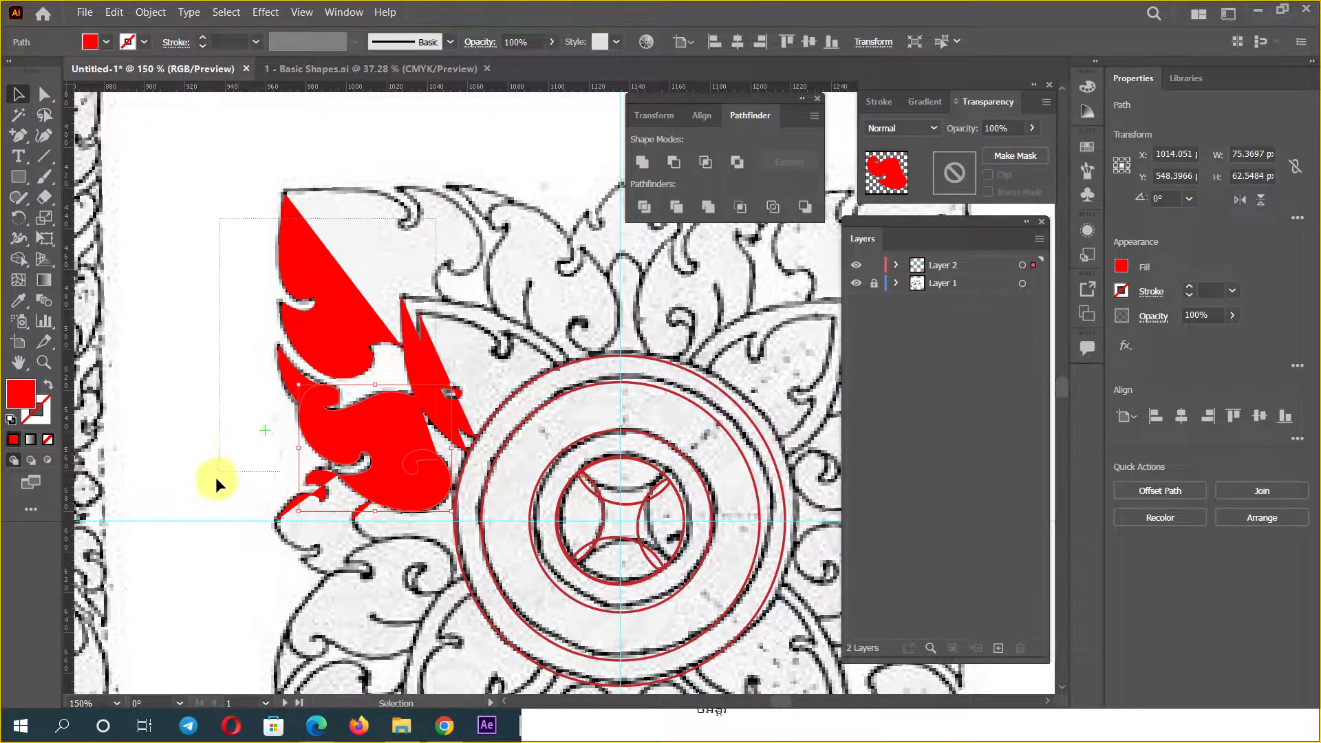
{"action": "left_click", "coordinate": [49, 386]}
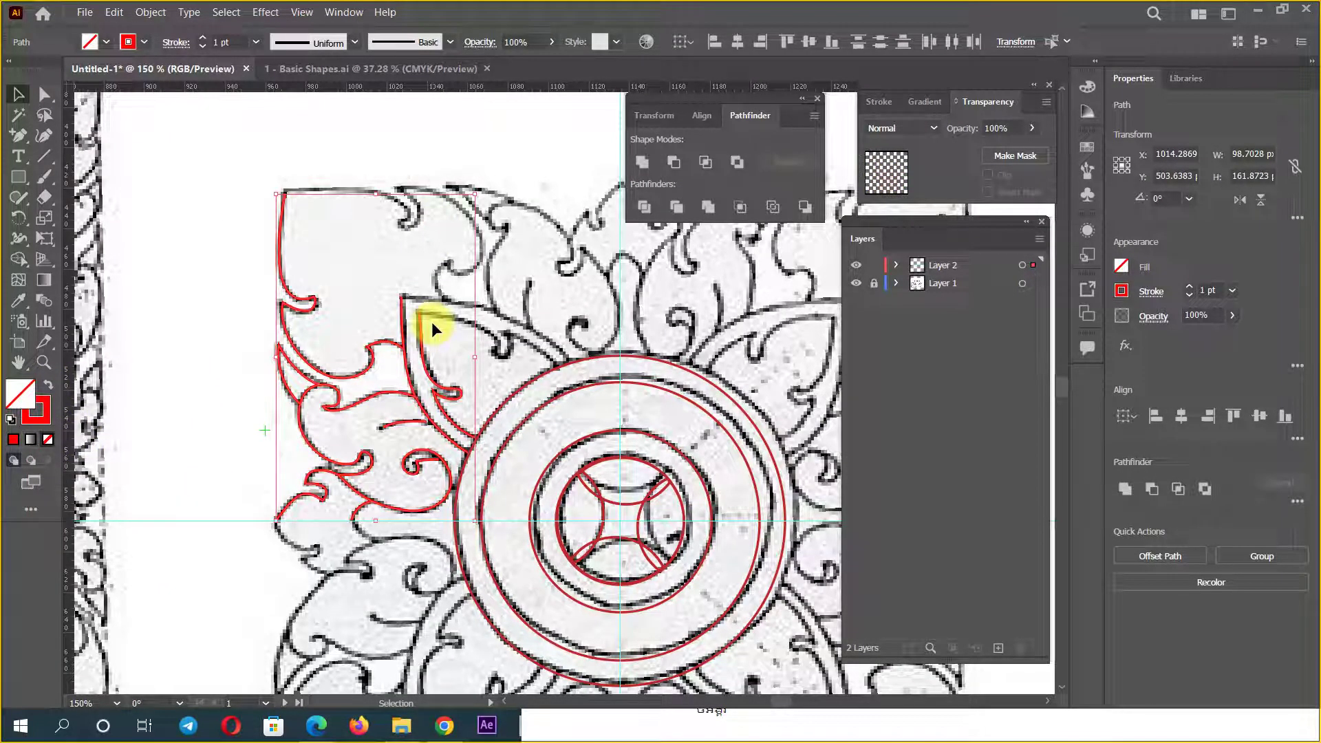
{"action": "left_click_drag", "start_coordinate": [481, 369], "coordinate": [383, 377]}
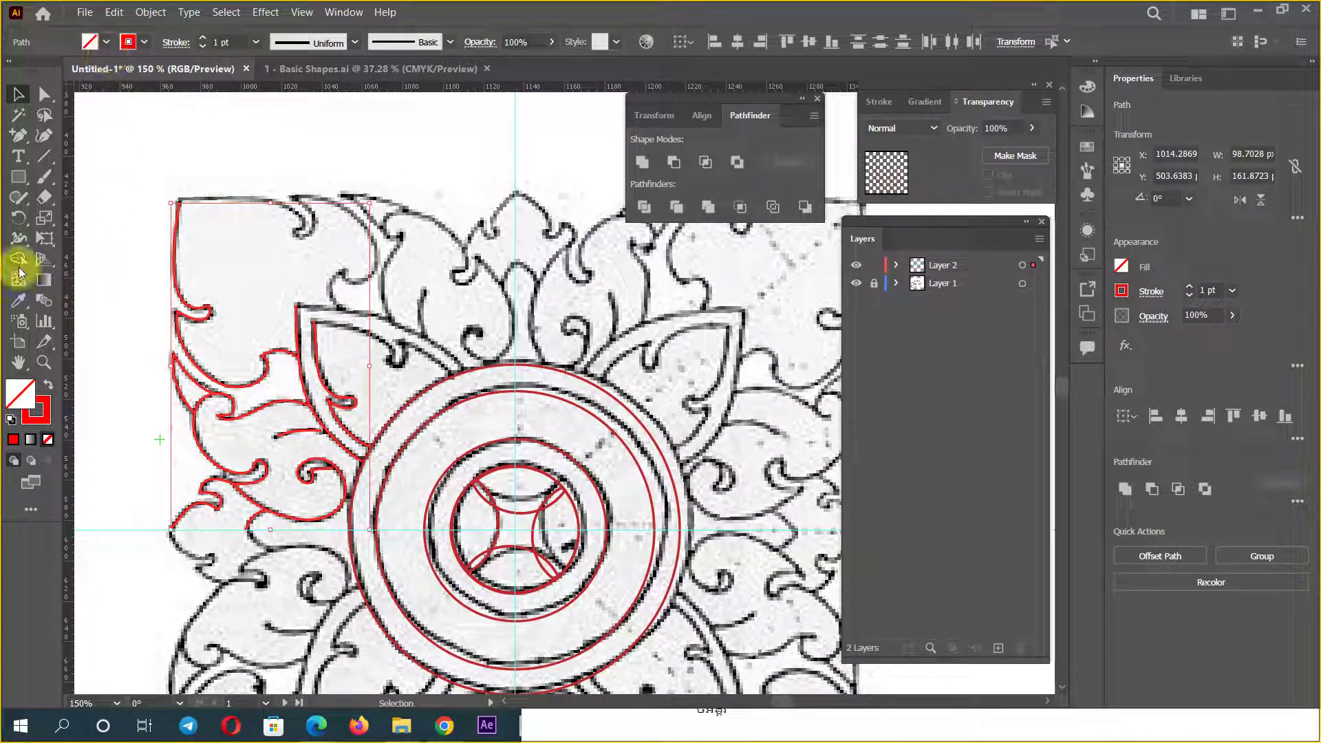
{"action": "left_click", "coordinate": [18, 227]}
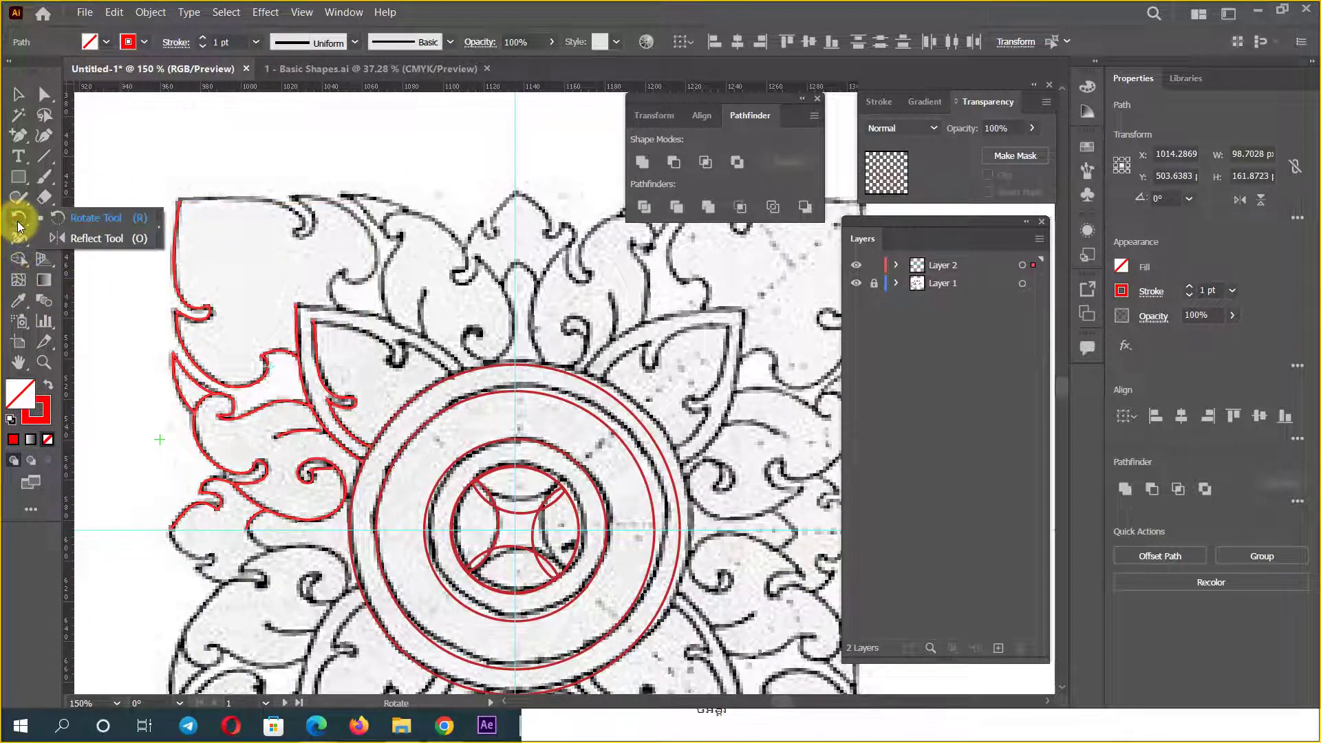
Step: Mirror the red leaf trace across the ornament centre with the Reflect tool, then undo
{"action": "left_click", "coordinate": [125, 238]}
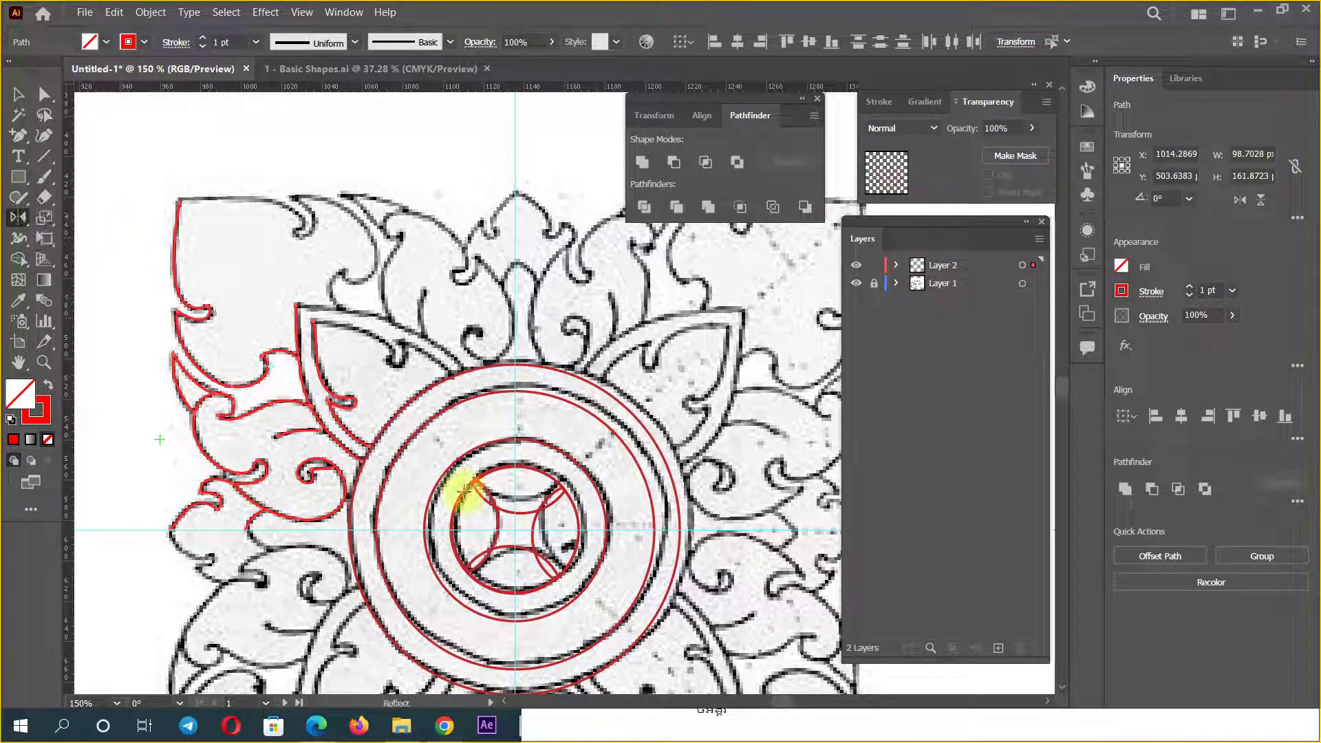
{"action": "left_click", "coordinate": [513, 527]}
{"action": "left_click_drag", "start_coordinate": [179, 199], "coordinate": [180, 204]}
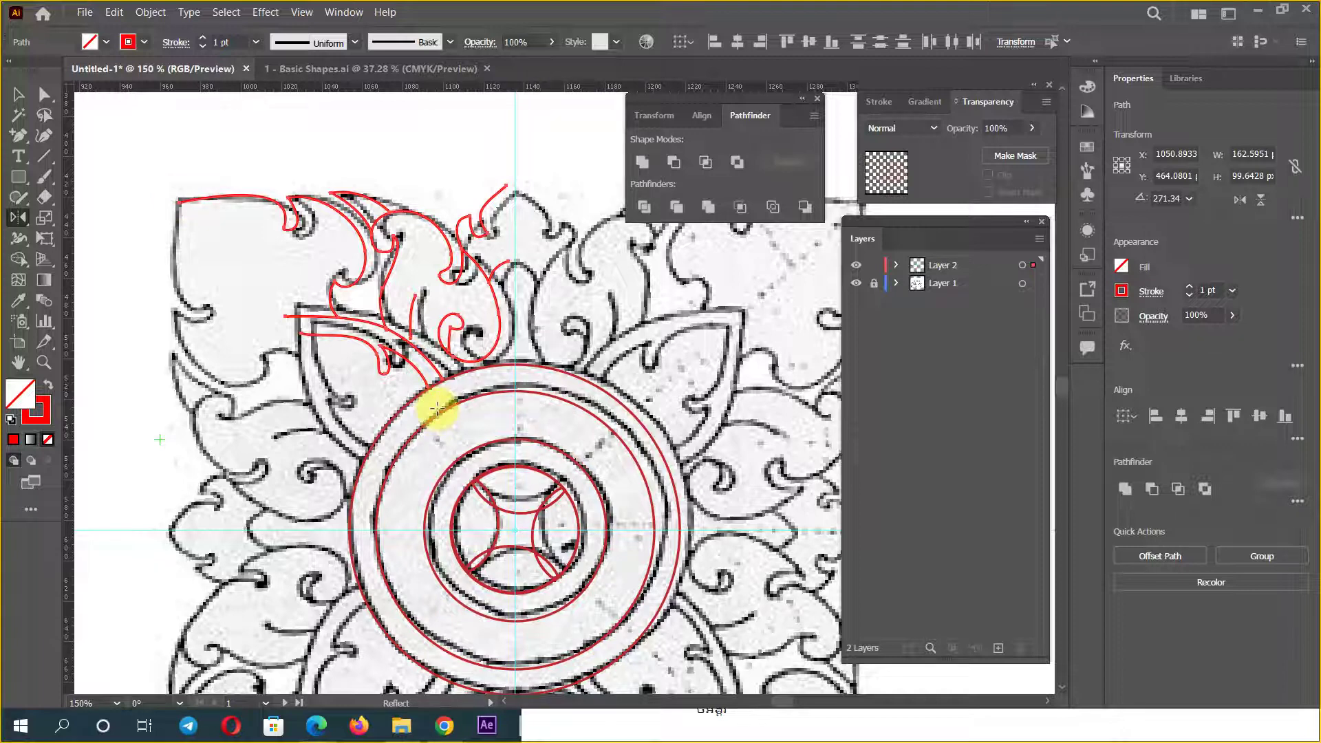
{"action": "key", "text": "ctrl+z"}
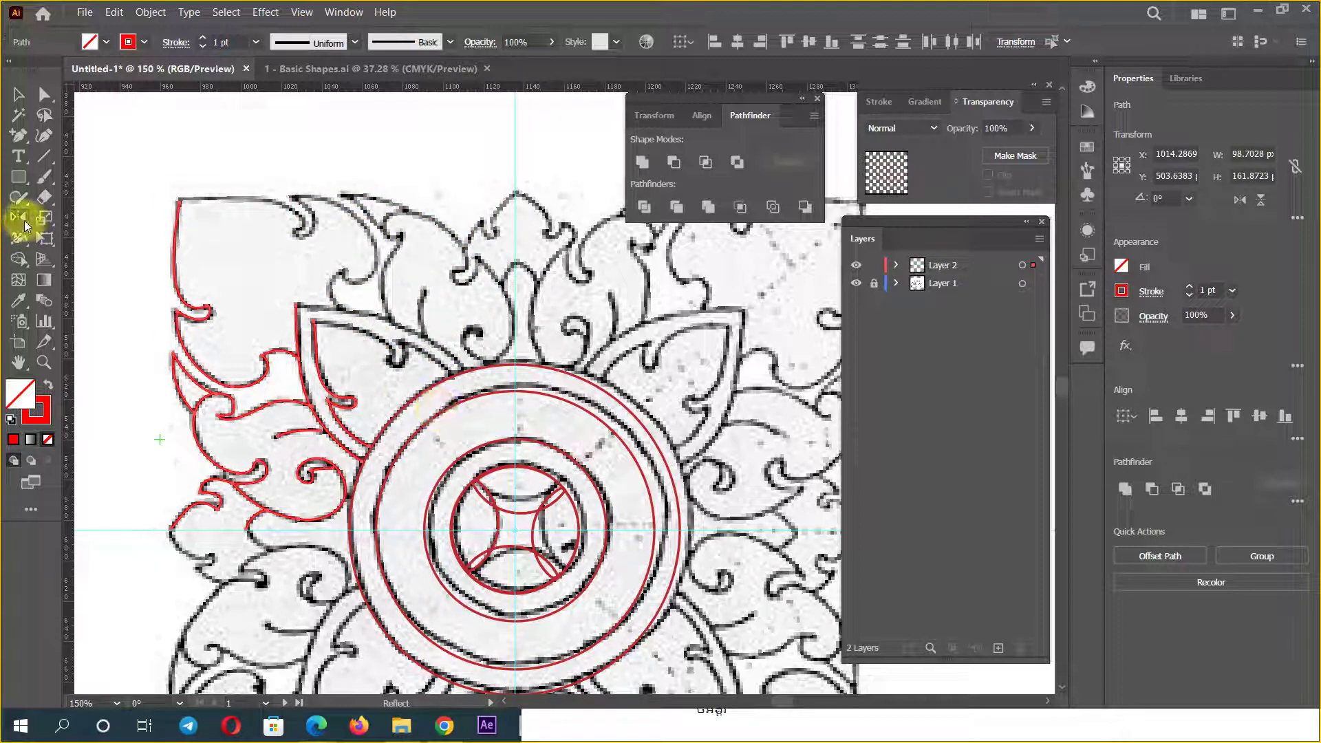
Step: Make a horizontally reflected copy of the leaf trace around the ornament centre
{"action": "left_click", "coordinate": [23, 220]}
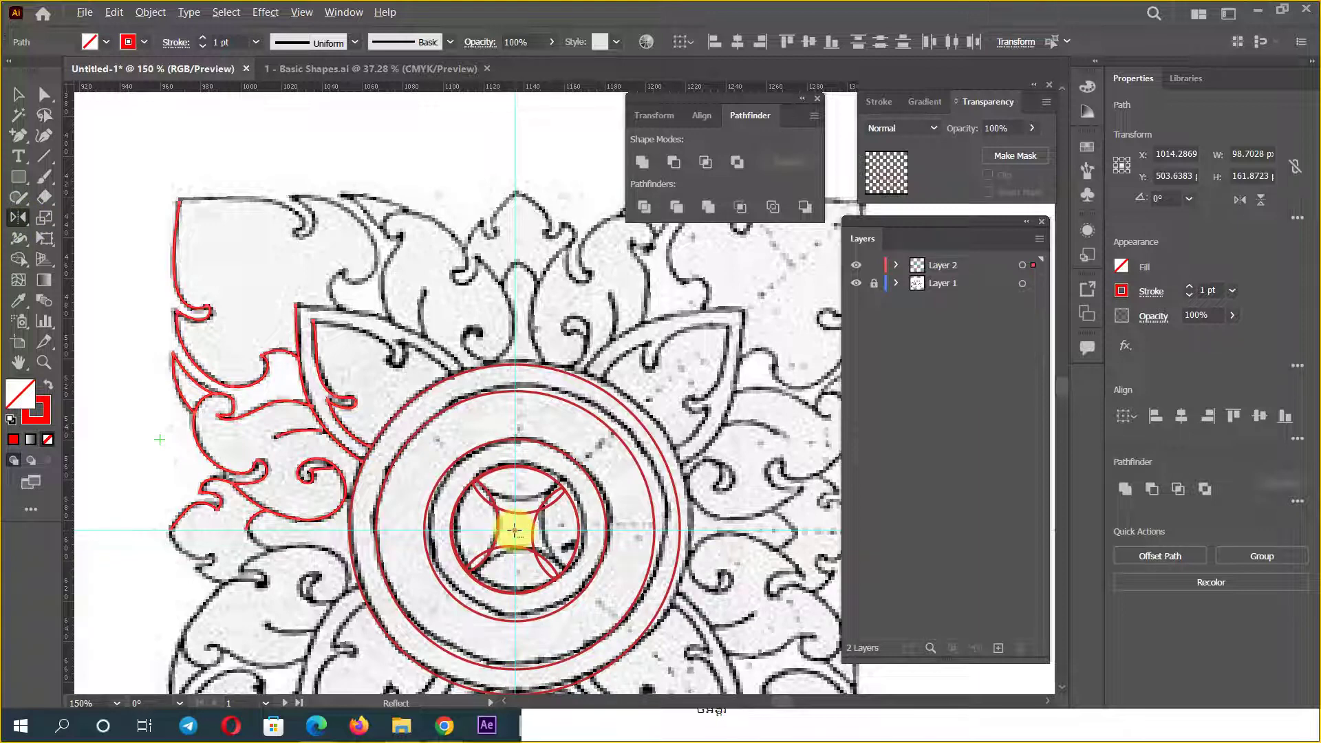
{"action": "left_click", "coordinate": [515, 530], "text": "alt"}
{"action": "left_click_drag", "start_coordinate": [721, 249], "coordinate": [925, 314]}
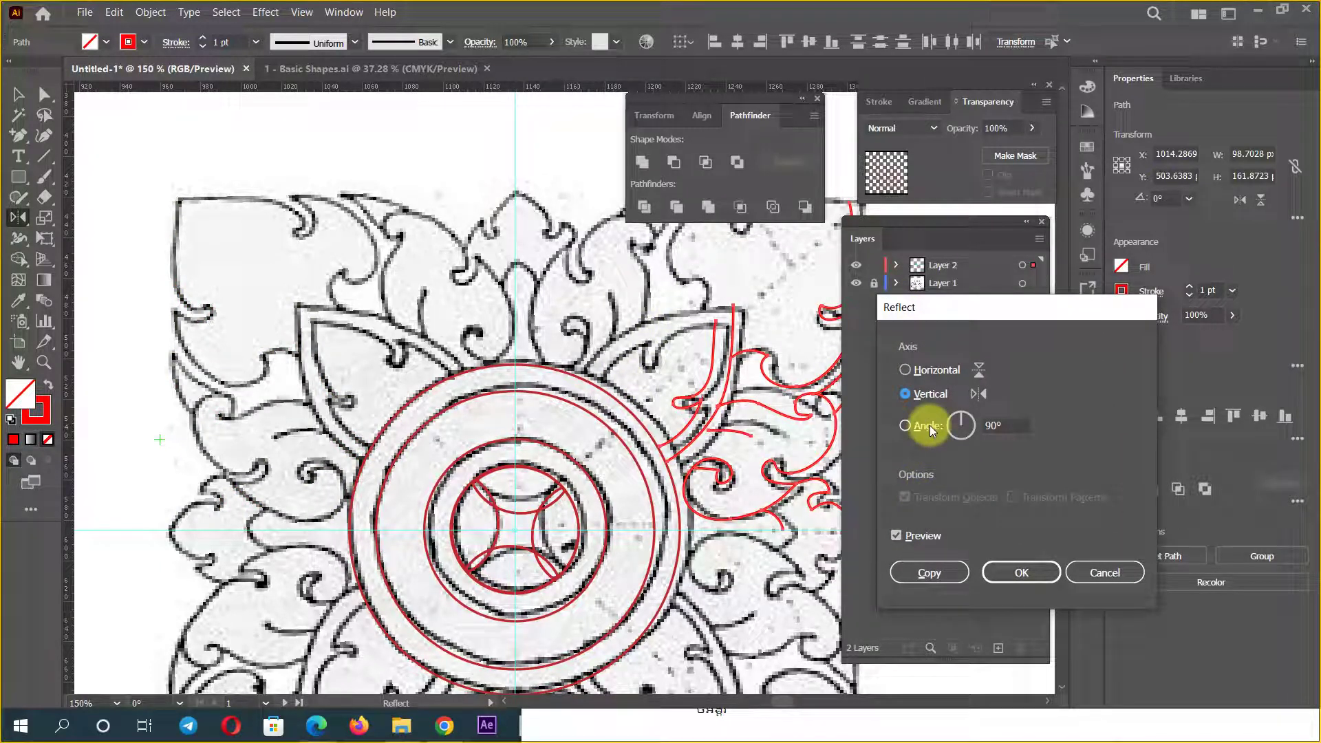
{"action": "left_click", "coordinate": [905, 370]}
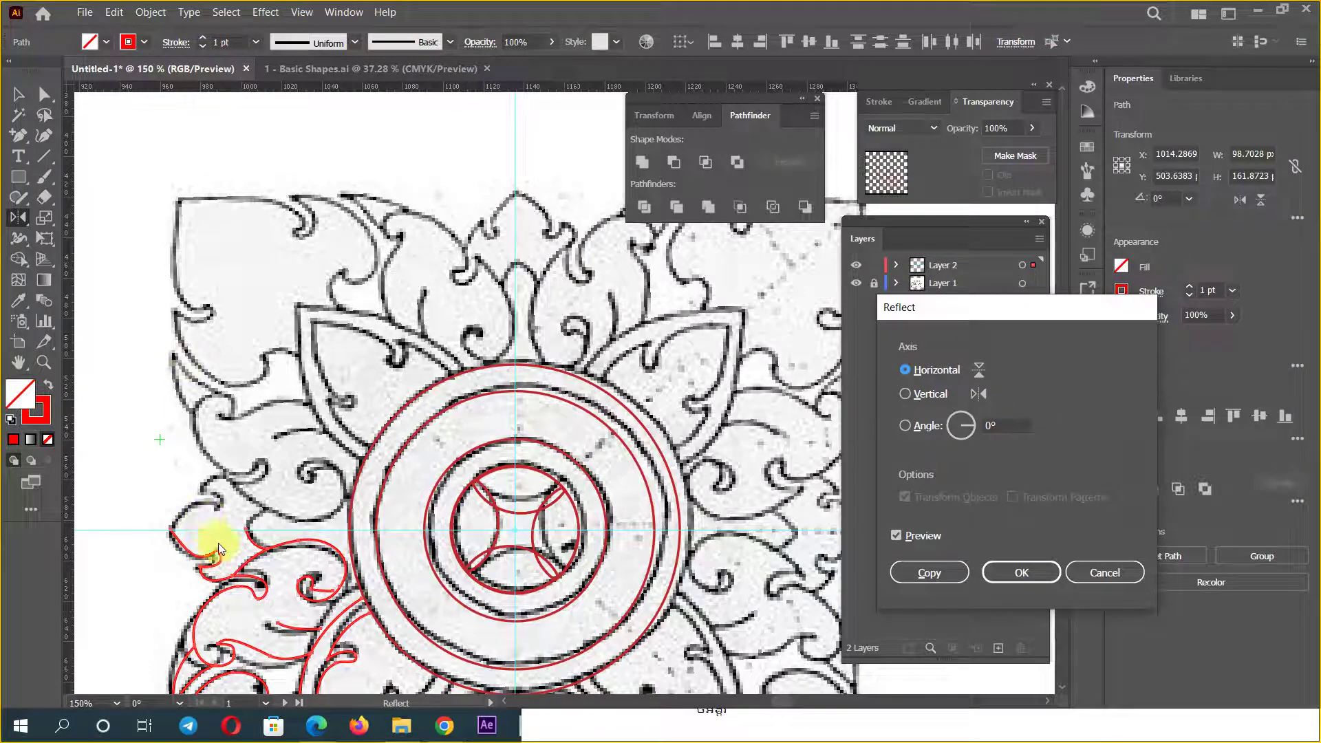
{"action": "left_click", "coordinate": [933, 574]}
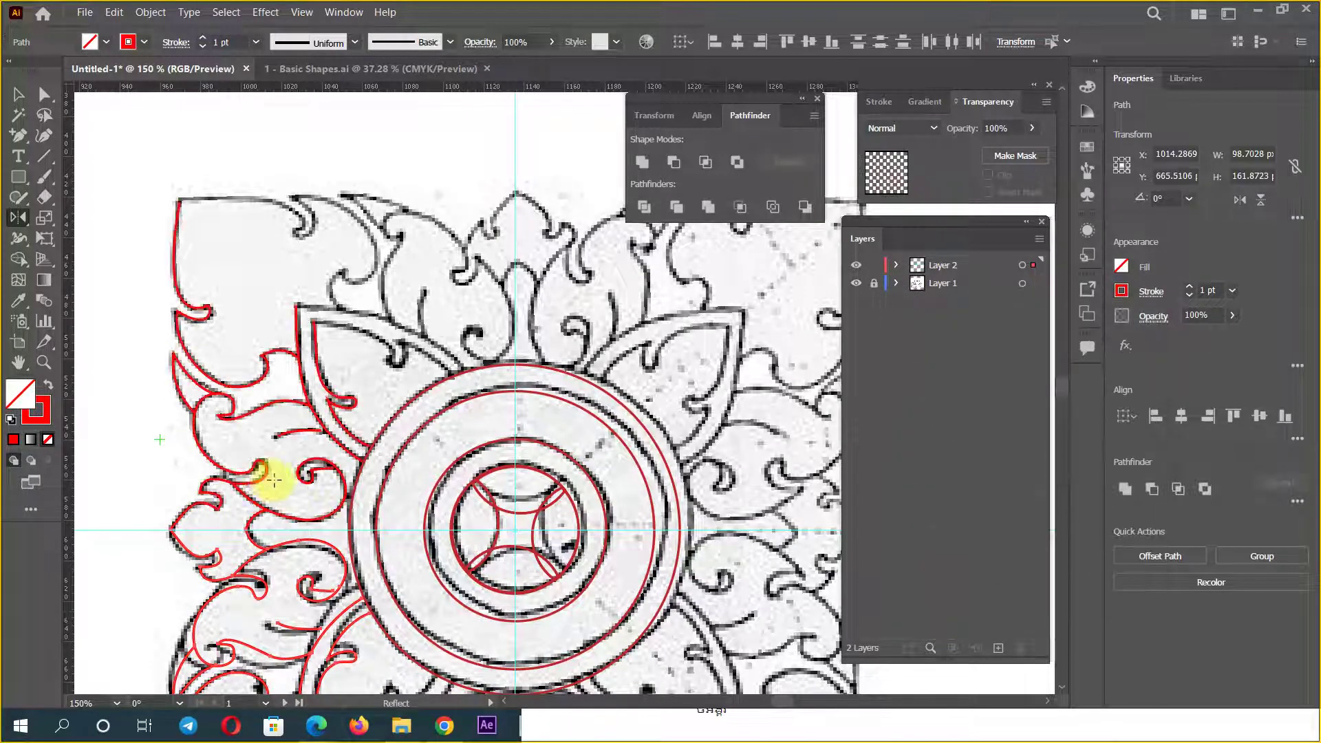
Step: Zoom out, remove the lower-left mirrored copy, and cancel a reopened Reflect dialog
{"action": "left_click_drag", "start_coordinate": [412, 489], "coordinate": [404, 319]}
{"action": "key", "text": "ctrl+minus"}
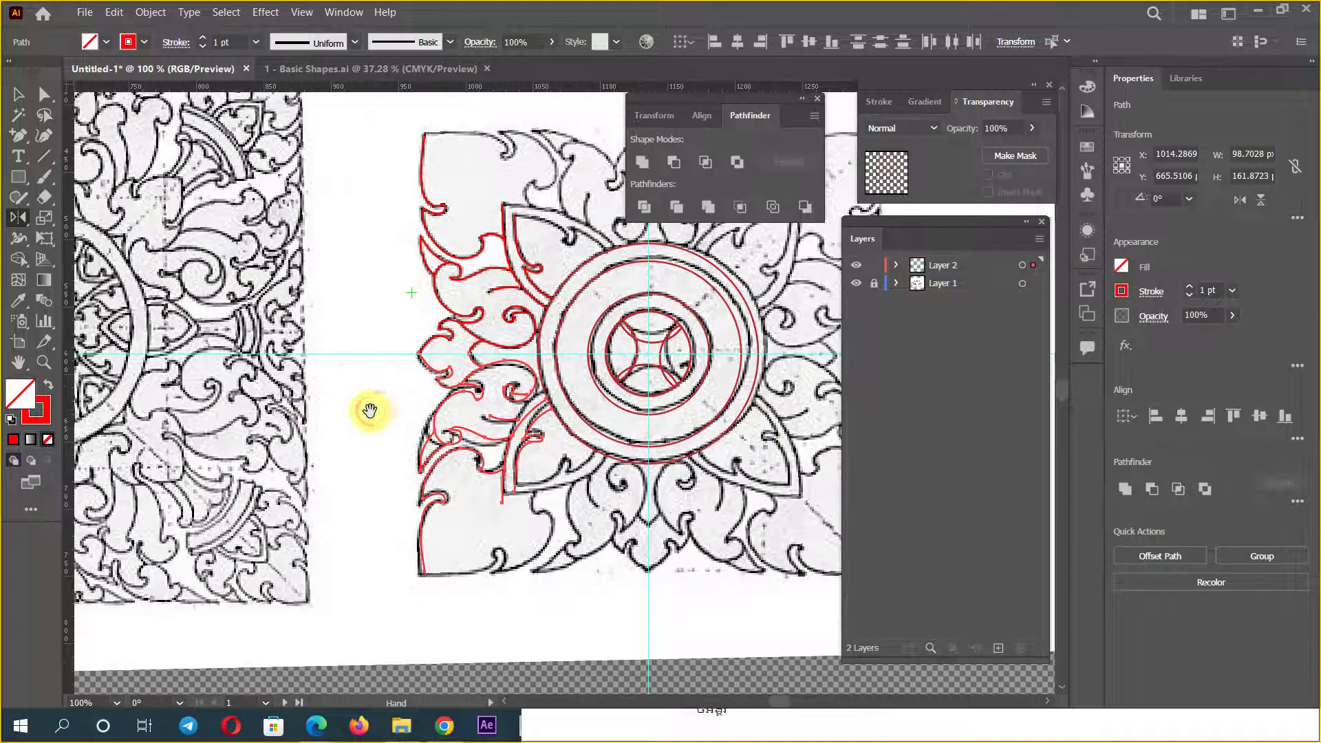
{"action": "mouse_move", "coordinate": [369, 407]}
{"action": "left_mouse_down"}
{"action": "mouse_move", "coordinate": [226, 485]}
{"action": "mouse_move", "coordinate": [141, 473]}
{"action": "left_mouse_up"}
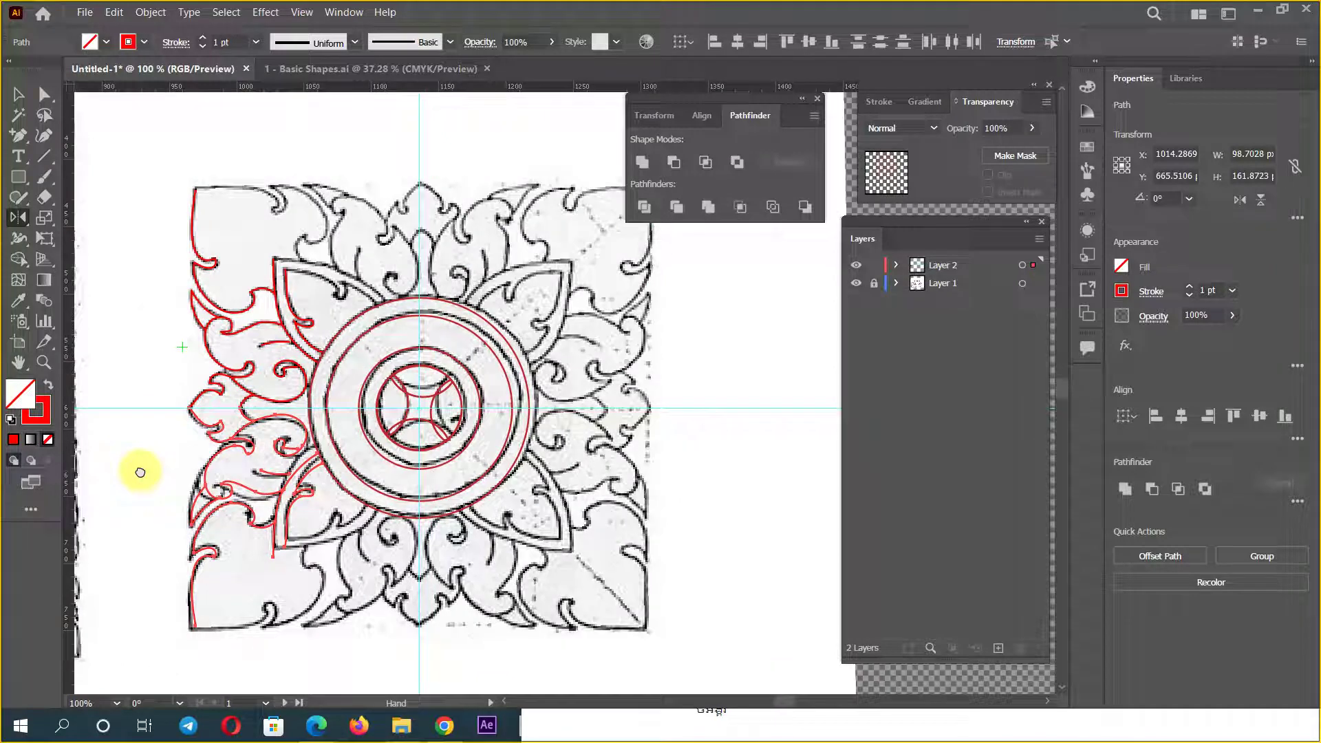
{"action": "left_click", "coordinate": [240, 438]}
{"action": "left_click", "coordinate": [17, 217]}
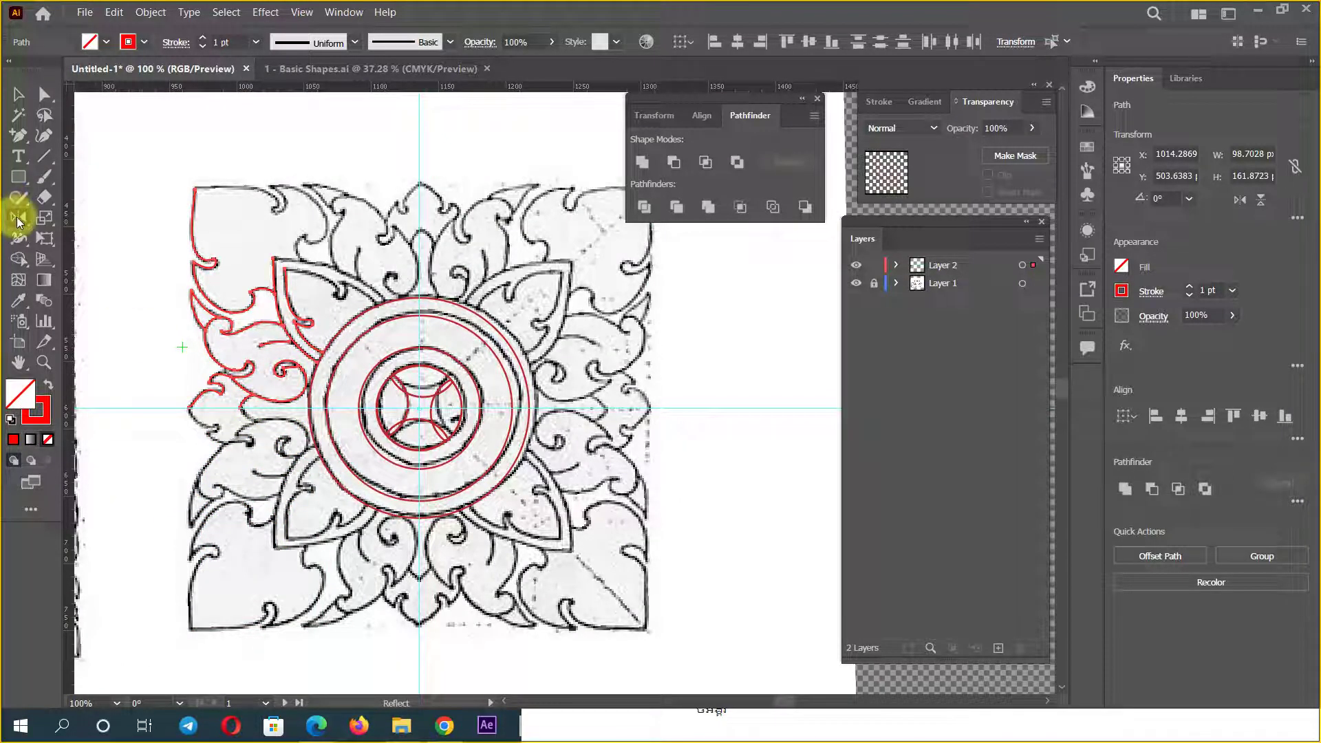
{"action": "double_click", "coordinate": [17, 217]}
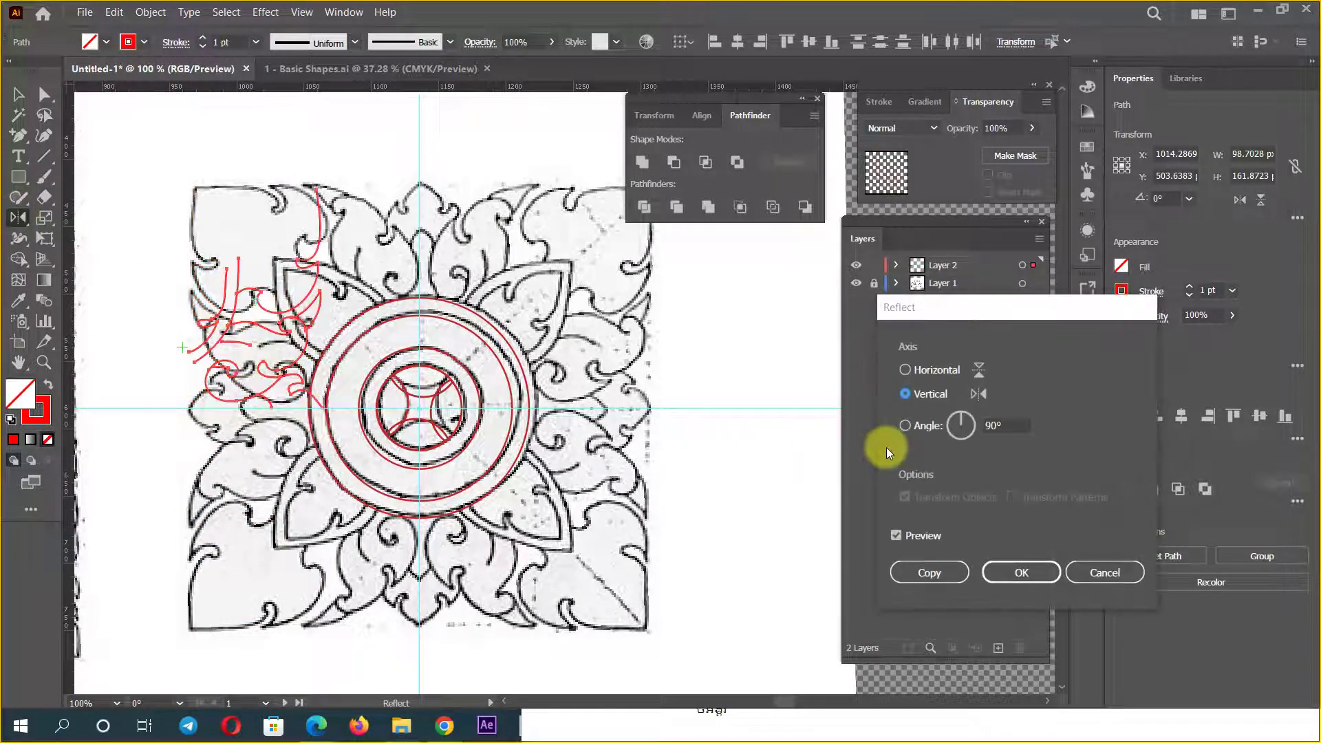
{"action": "left_click", "coordinate": [1105, 573]}
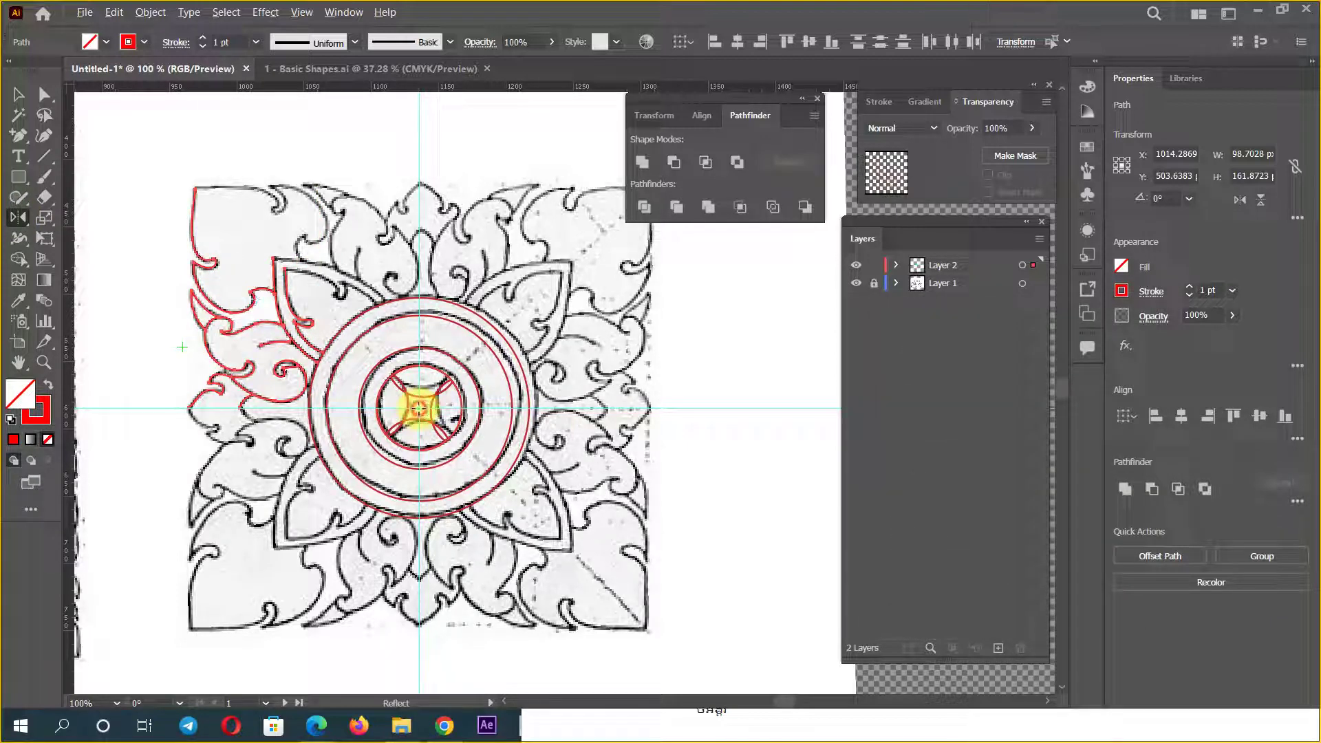
Step: Copy the leaf trace reflected at 90° around the centre, then hide the scanned reference layer
{"action": "left_click", "coordinate": [419, 409], "text": "alt"}
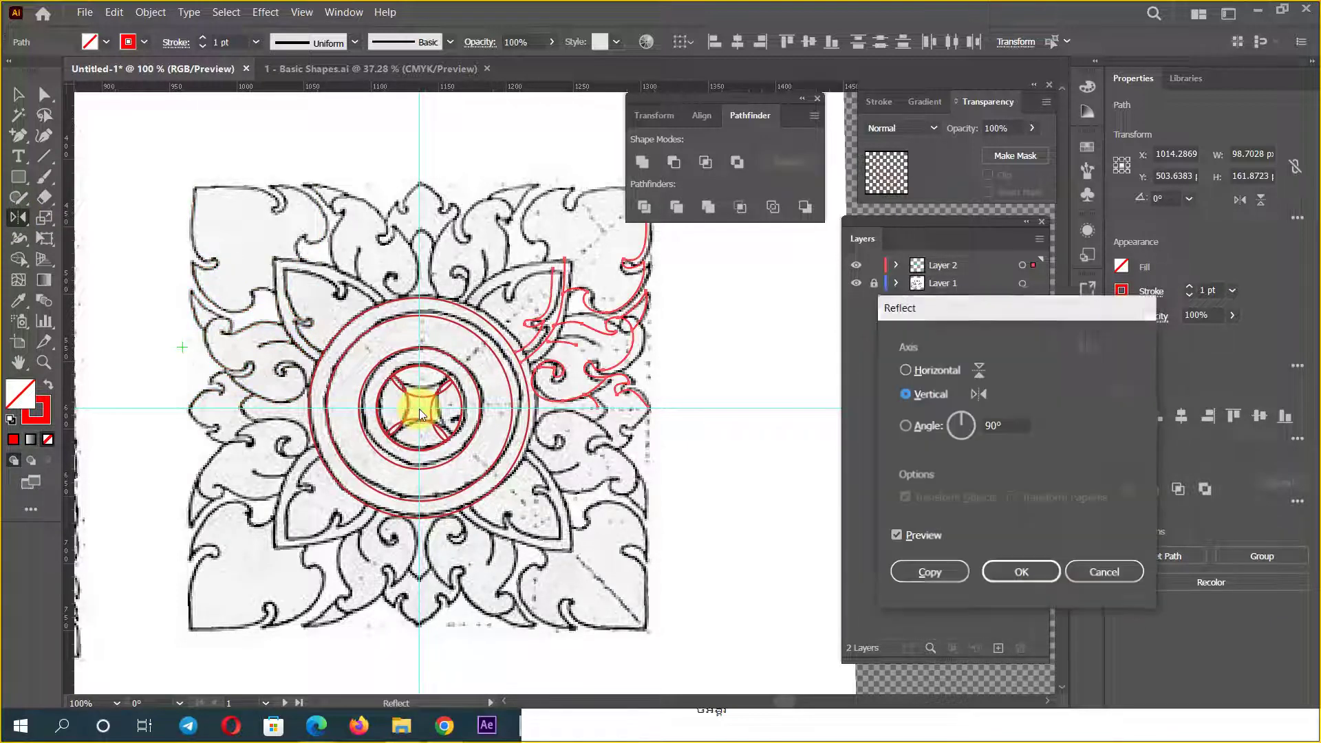
{"action": "left_click", "coordinate": [914, 428]}
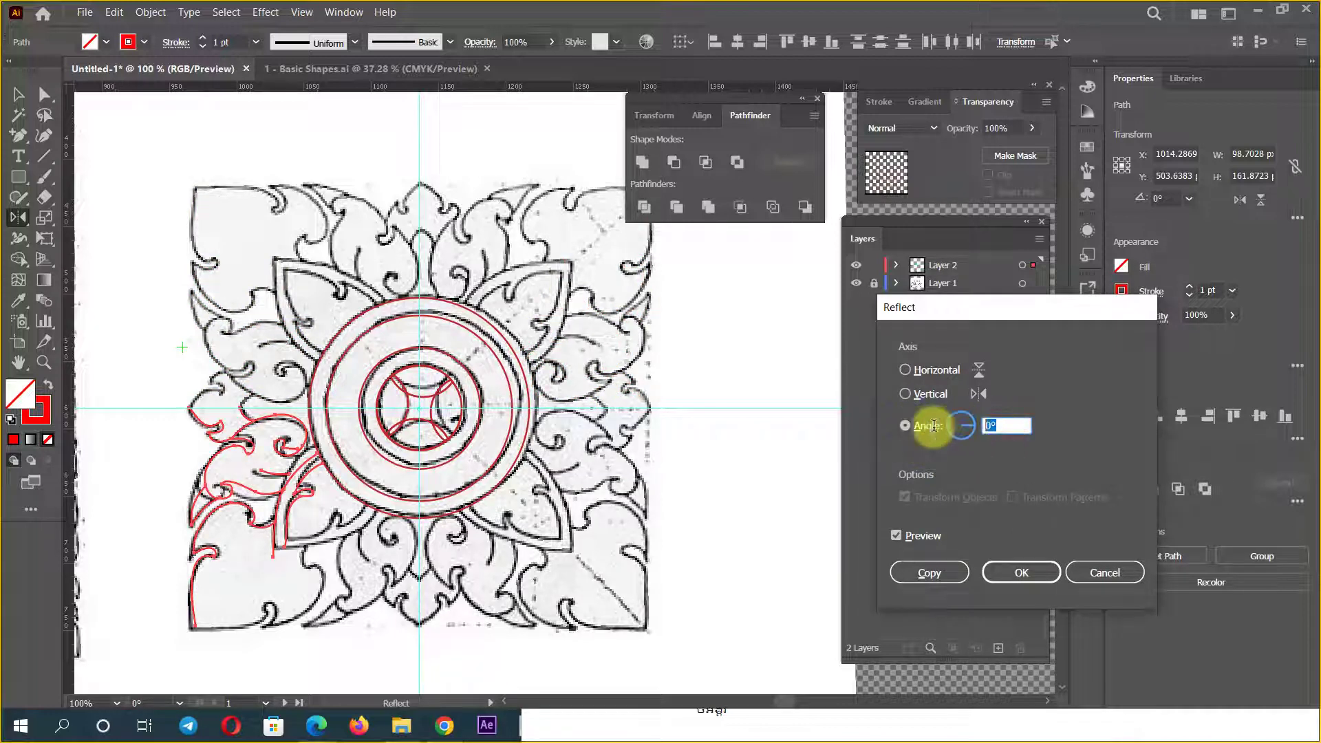
{"action": "left_click", "coordinate": [1011, 420]}
{"action": "type", "text": "90"}
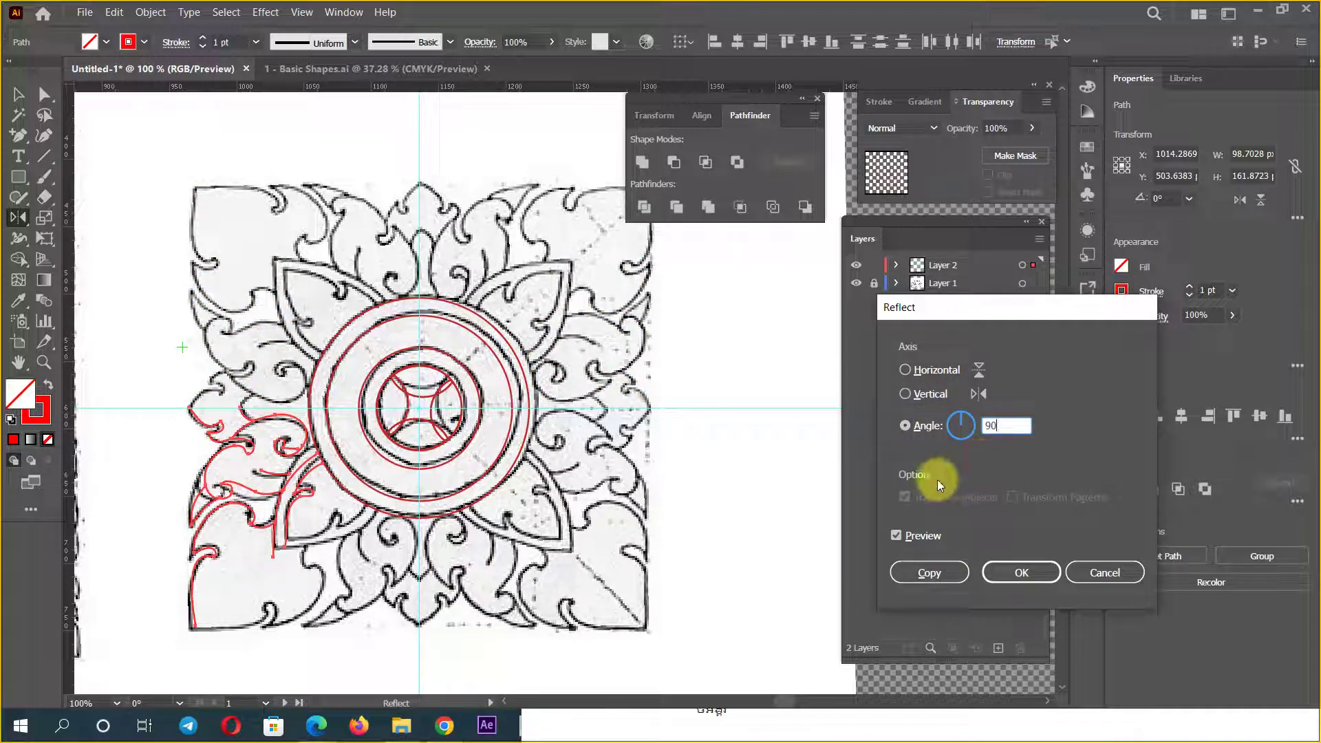
{"action": "left_click", "coordinate": [908, 424]}
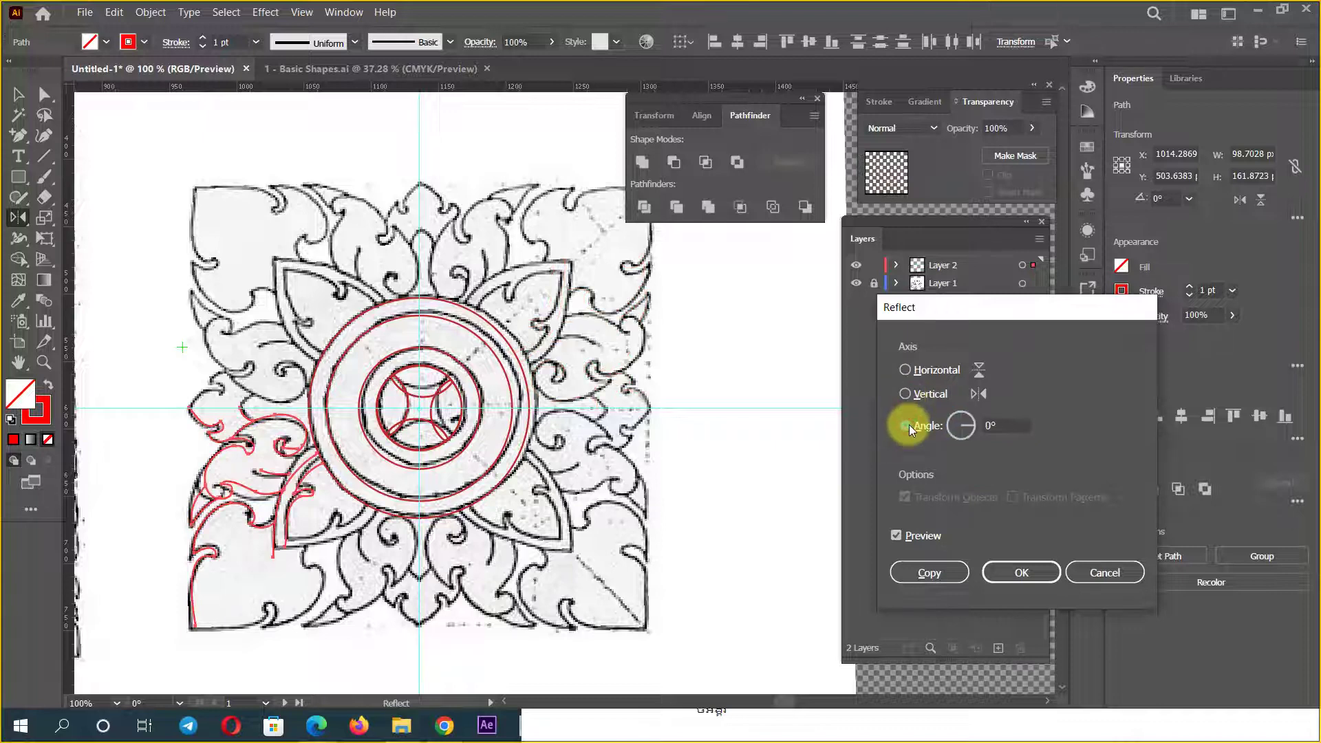
{"action": "left_click", "coordinate": [929, 570]}
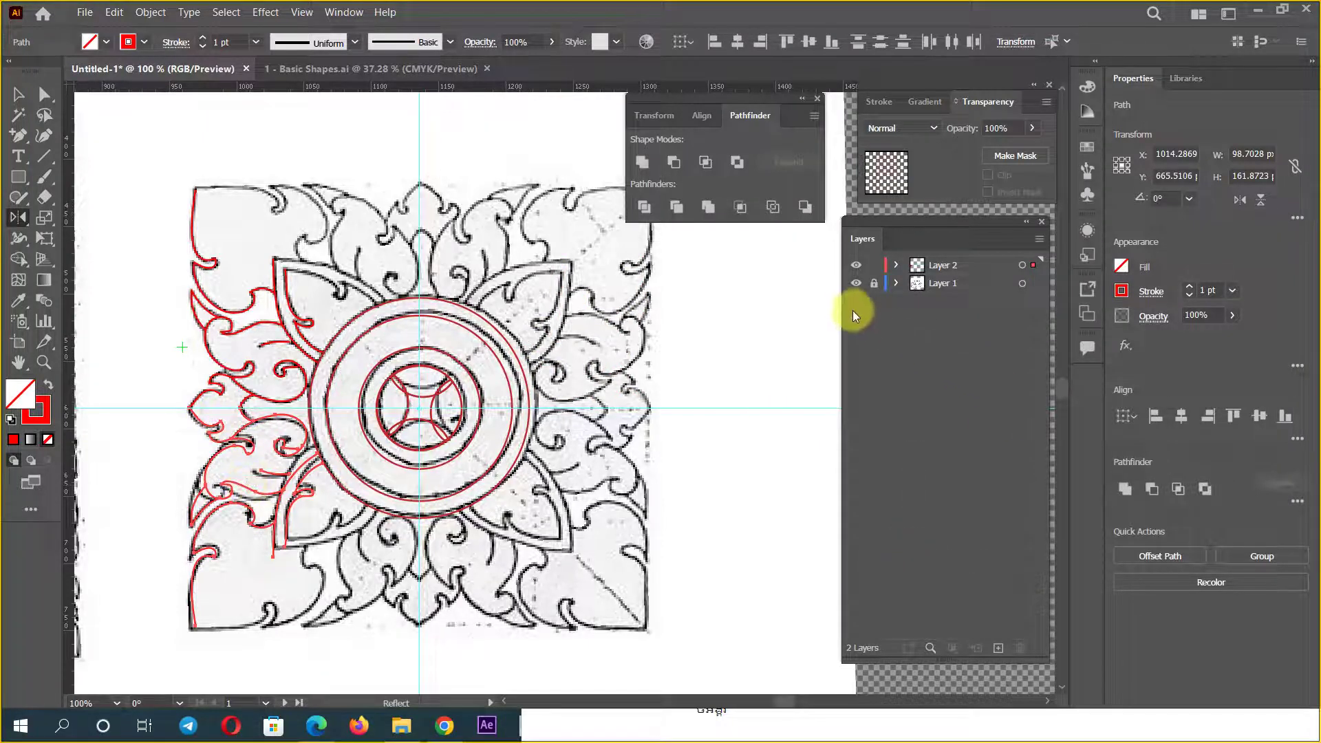
{"action": "left_click", "coordinate": [856, 283]}
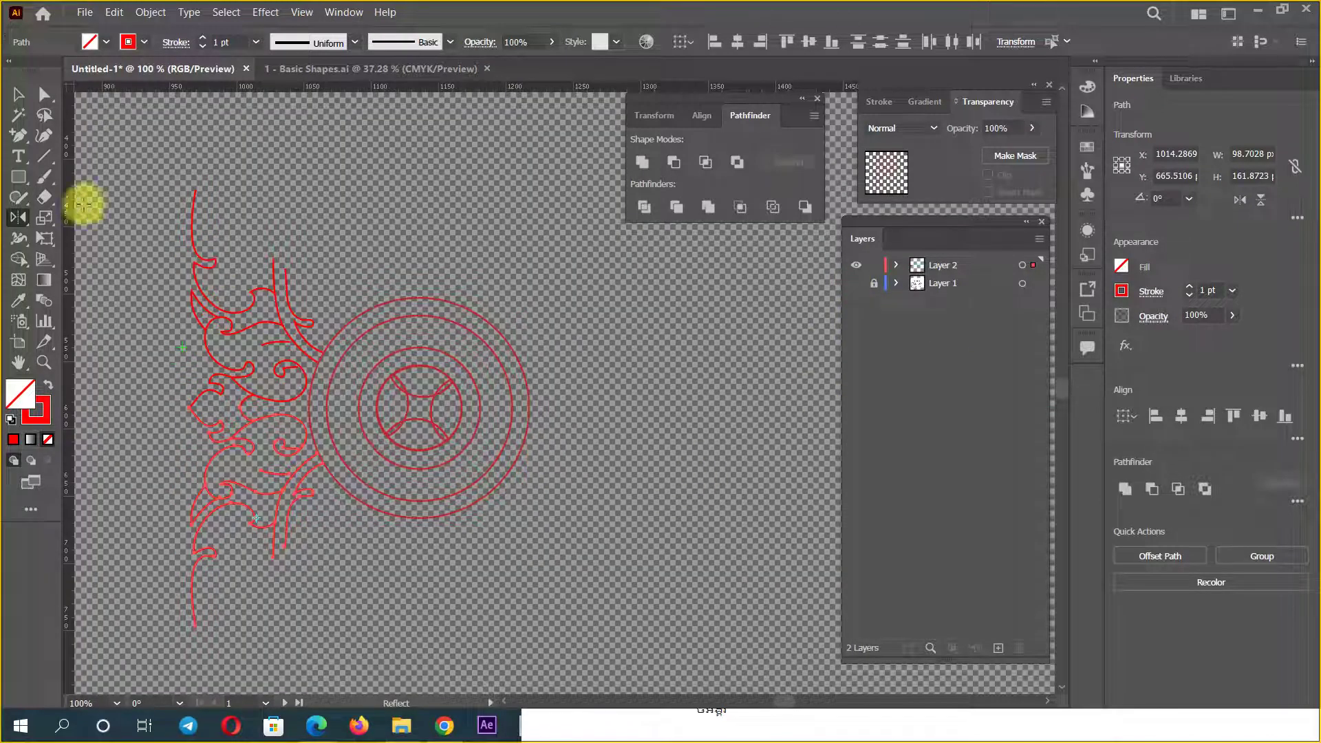
Step: Select all the traced artwork and set its stroke weight to 2 pt
{"action": "left_click", "coordinate": [17, 95]}
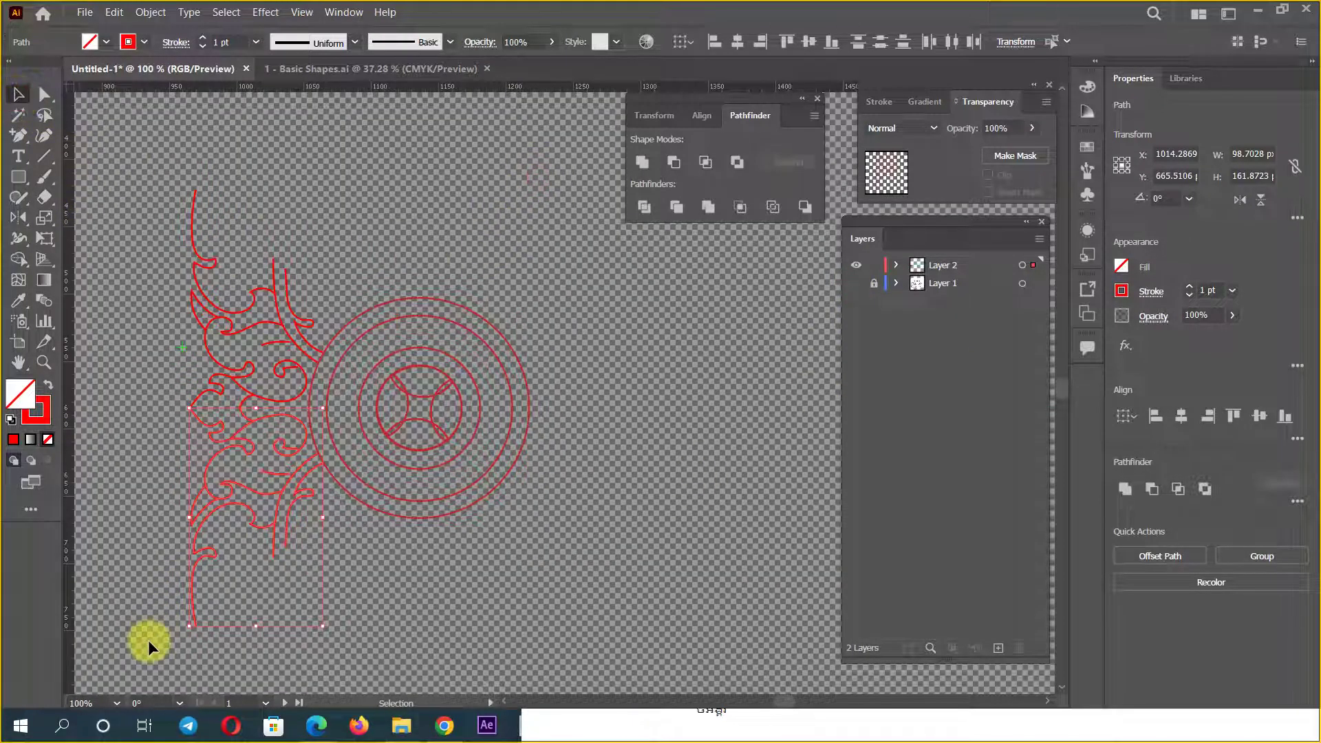
{"action": "key", "text": "ctrl+a"}
{"action": "left_click", "coordinate": [253, 44]}
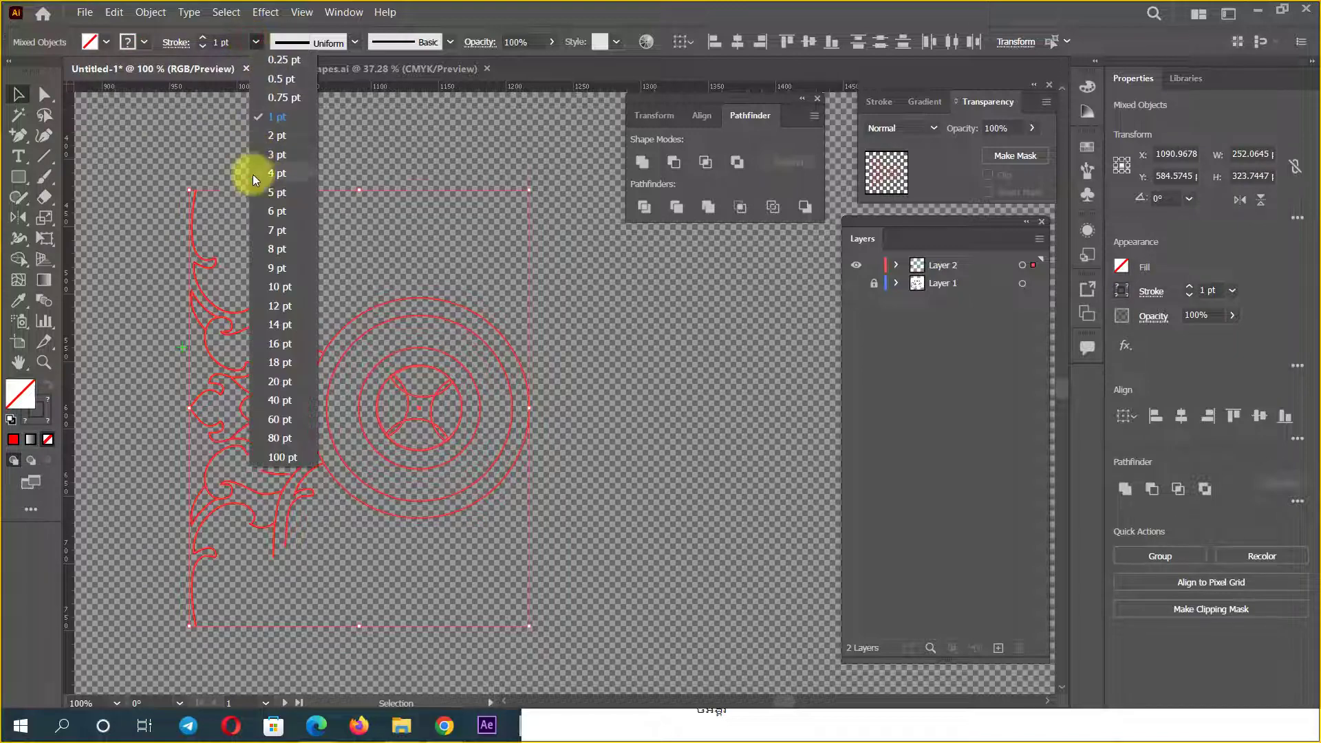
{"action": "left_click", "coordinate": [278, 173]}
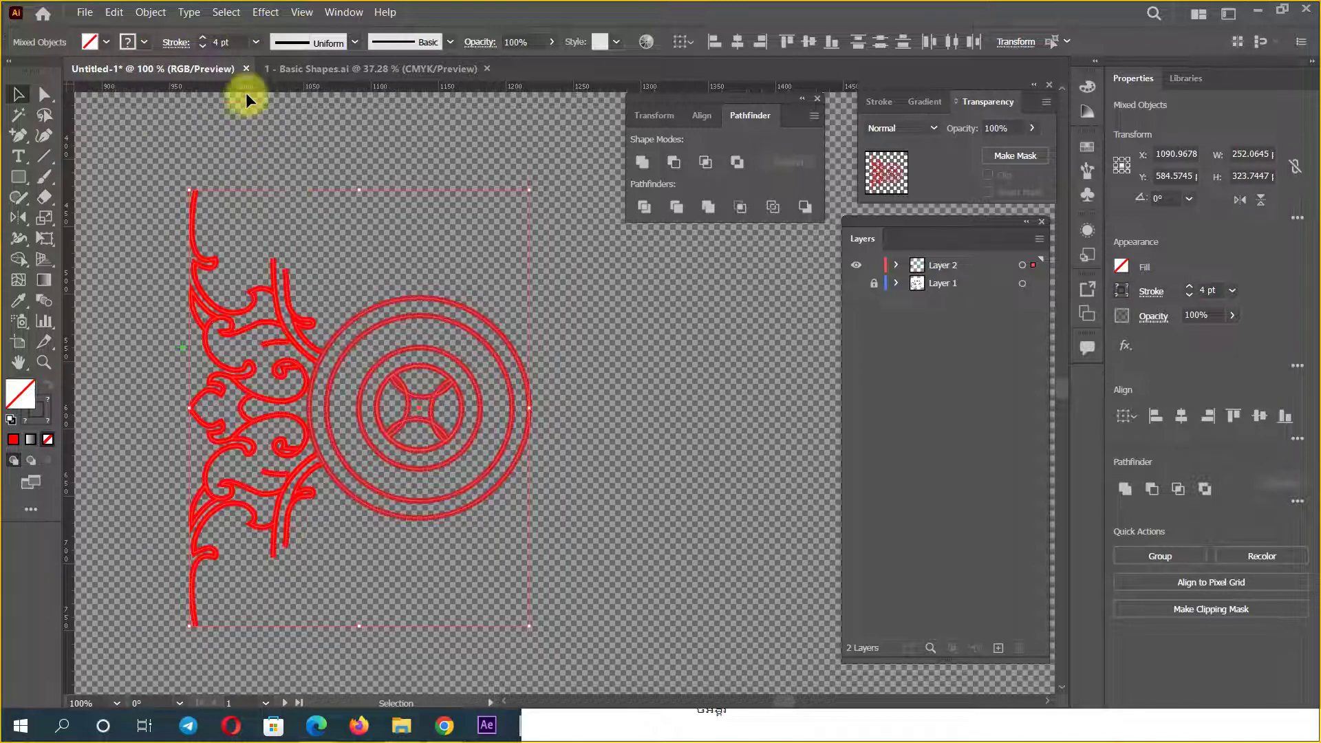
{"action": "left_click", "coordinate": [253, 43]}
{"action": "left_click", "coordinate": [273, 136]}
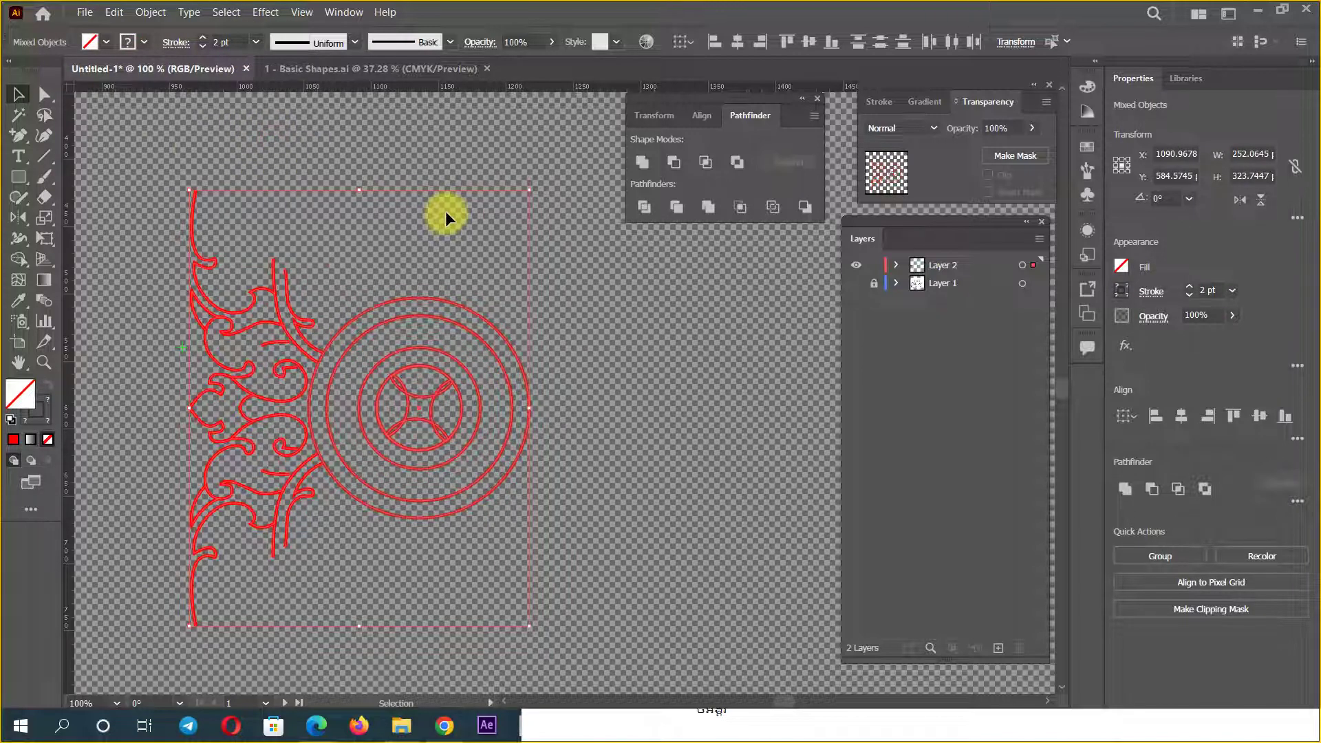
Step: Change the stroke colour to yellow and review the ornament
{"action": "left_click", "coordinate": [145, 42]}
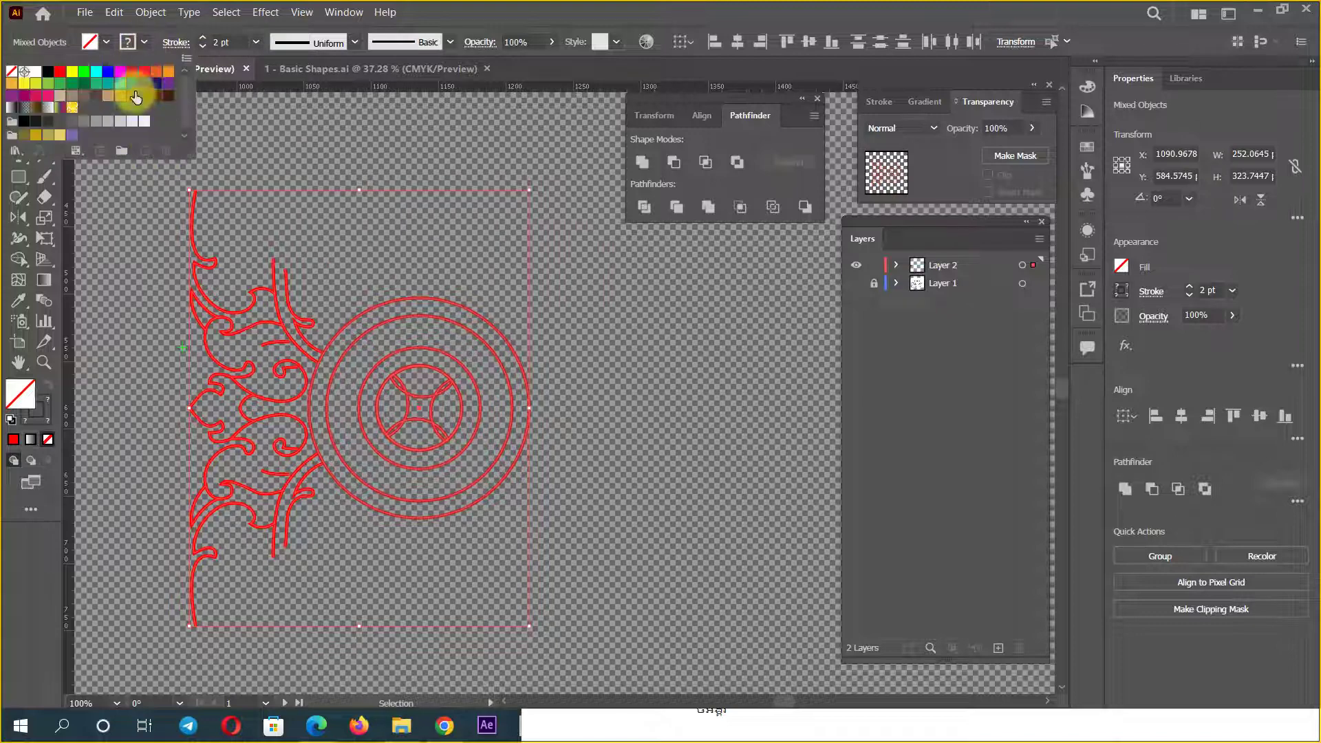
{"action": "left_click", "coordinate": [120, 72]}
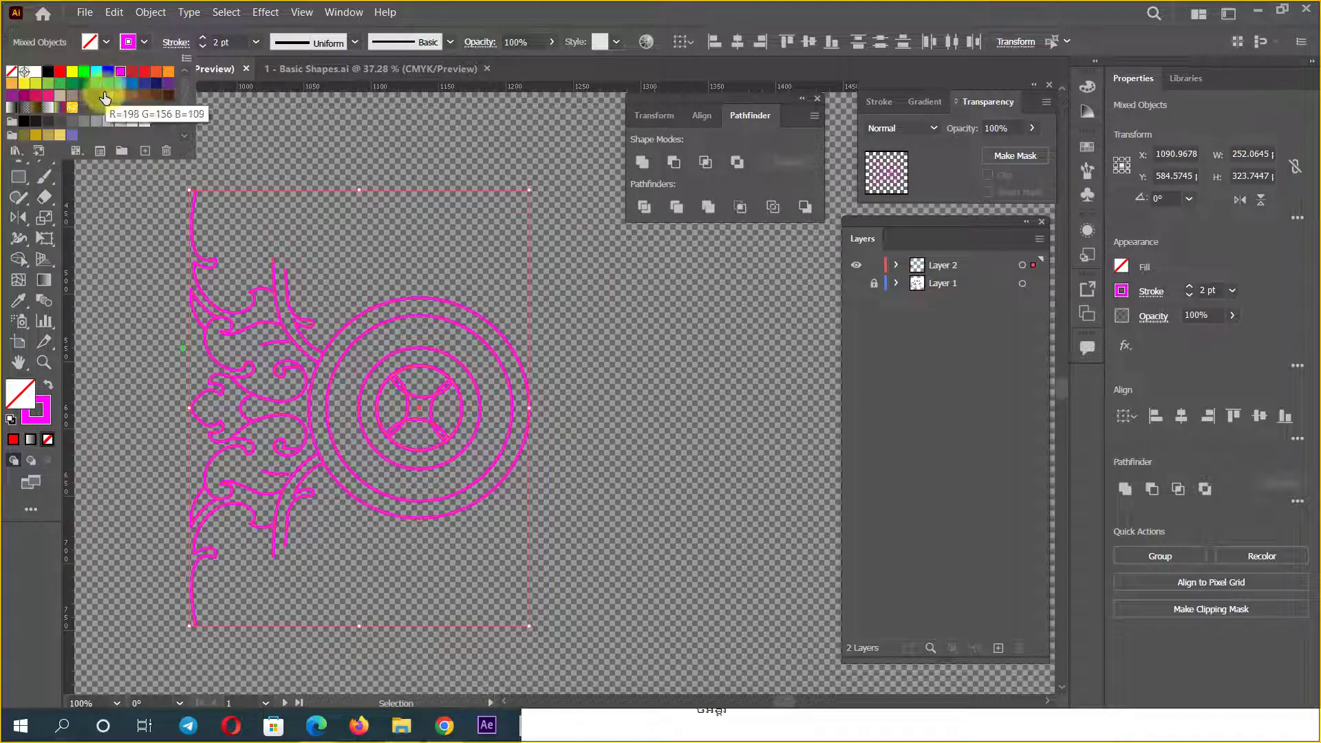
{"action": "left_click", "coordinate": [73, 73]}
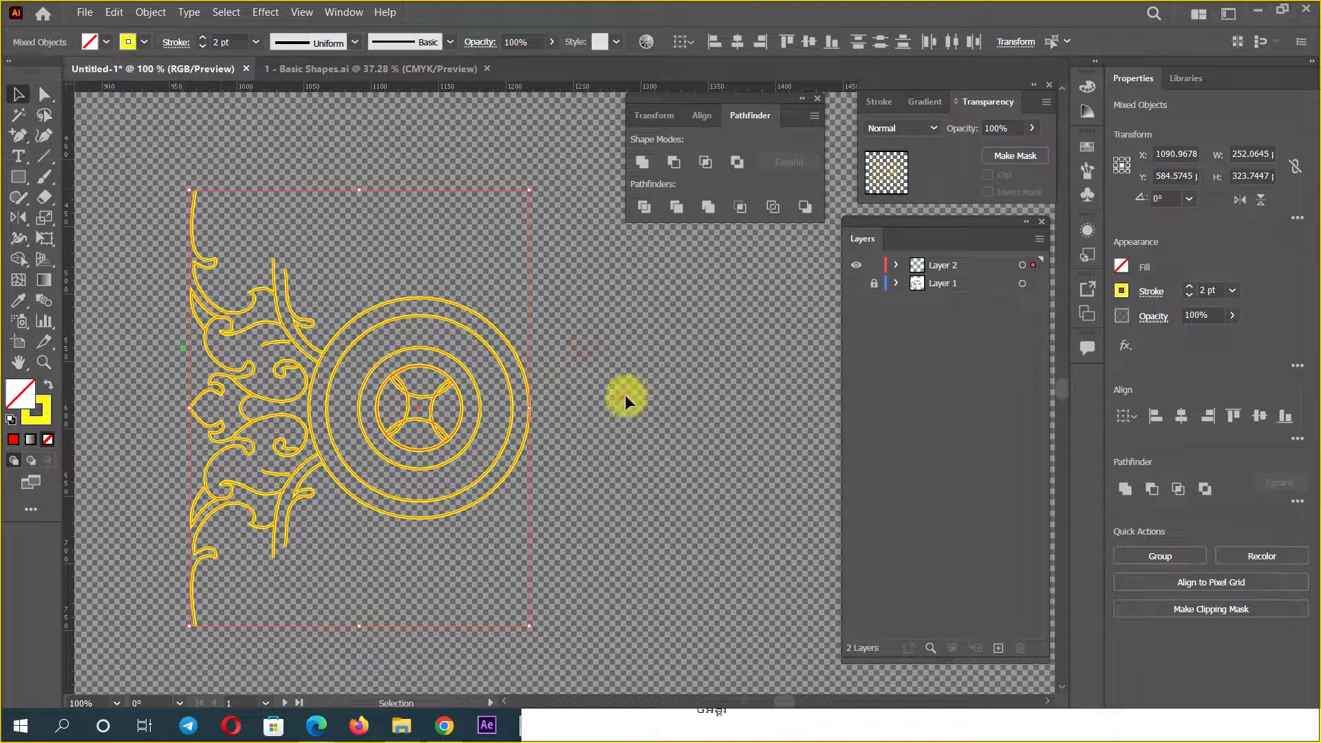
{"action": "left_click", "coordinate": [662, 422]}
{"action": "scroll", "coordinate": [447, 413], "scroll_direction": "left", "scroll_amount": 3}
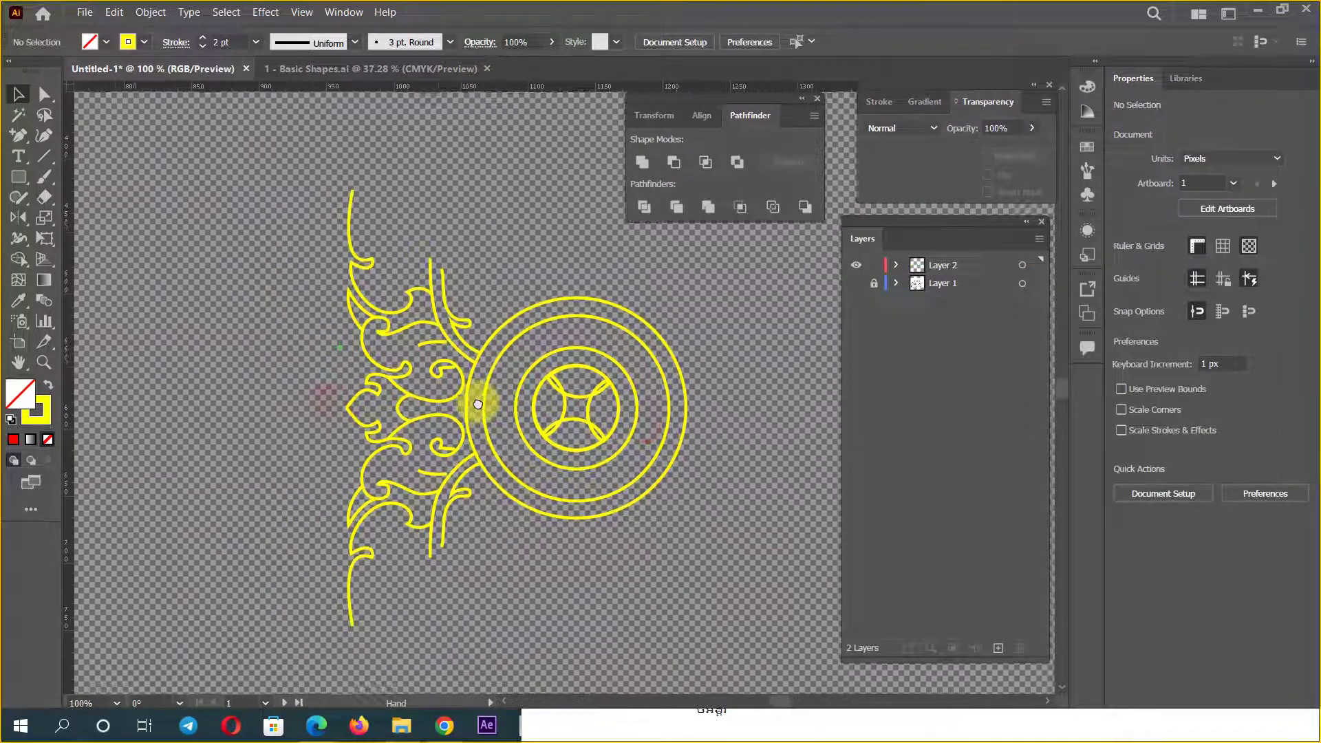
{"action": "key", "text": "ctrl+a"}
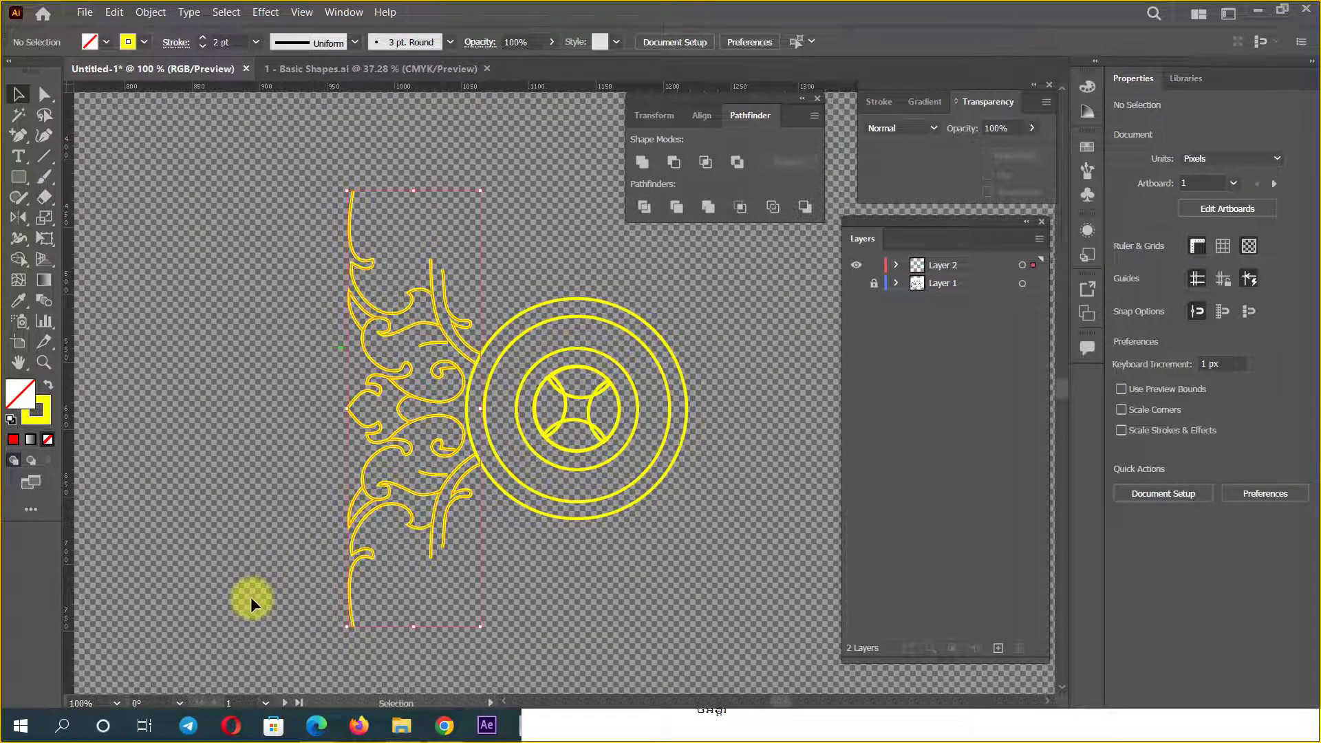
{"action": "left_click_drag", "start_coordinate": [430, 507], "coordinate": [297, 528]}
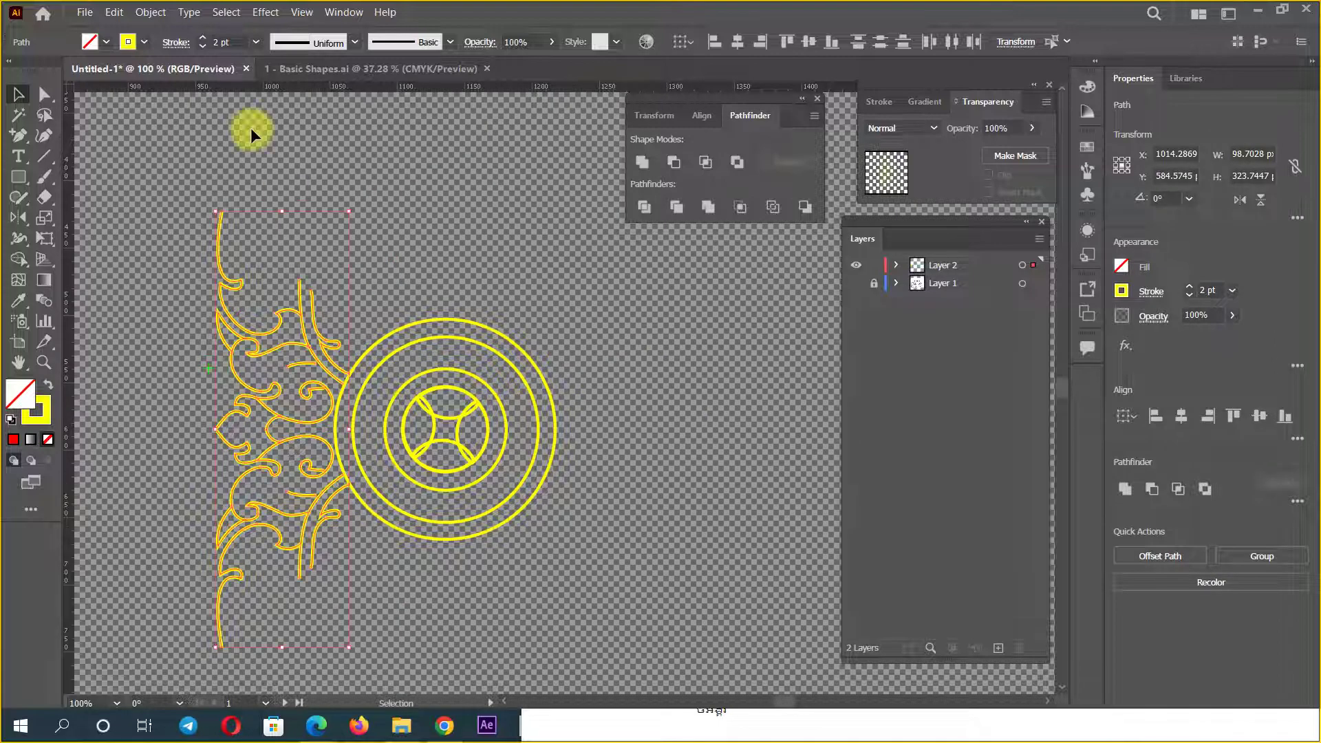
Step: Reflect a copy of the left scroll vertically about the circle centre to the right side
{"action": "left_click", "coordinate": [18, 218]}
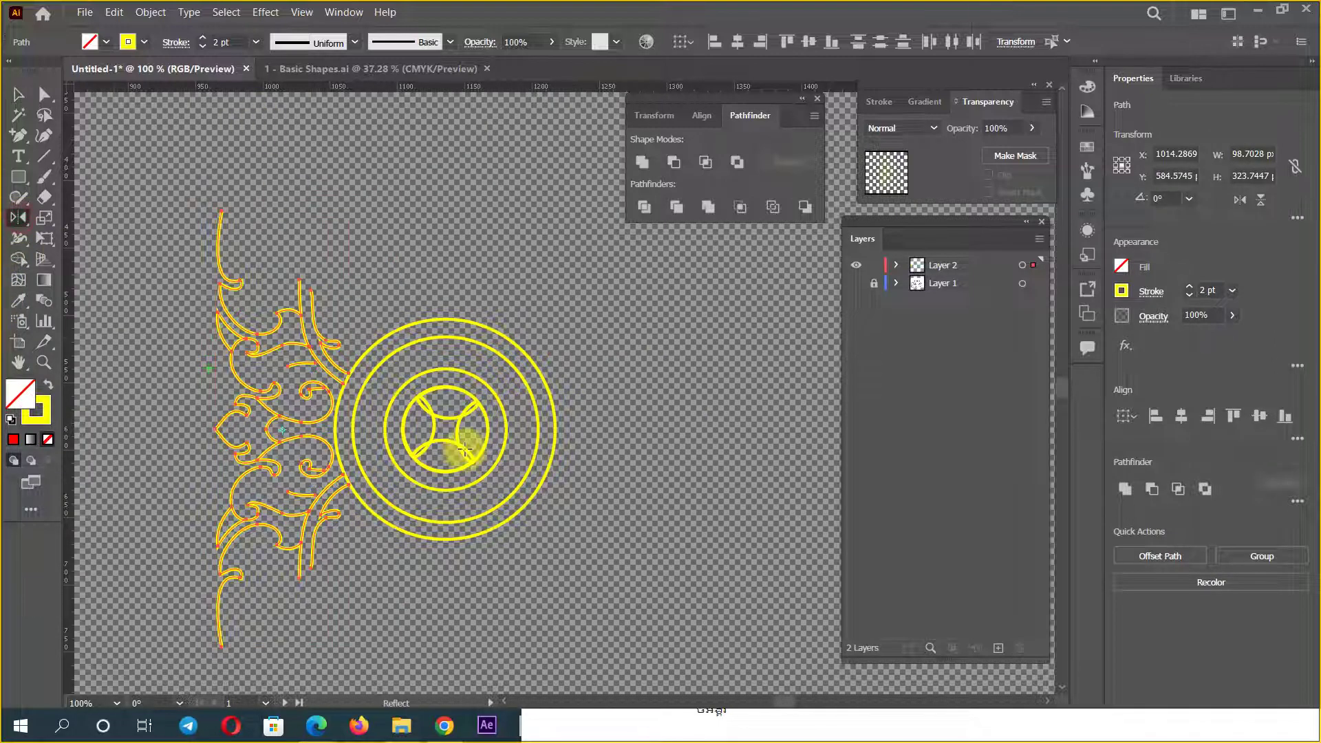
{"action": "left_click", "coordinate": [445, 430], "text": "alt"}
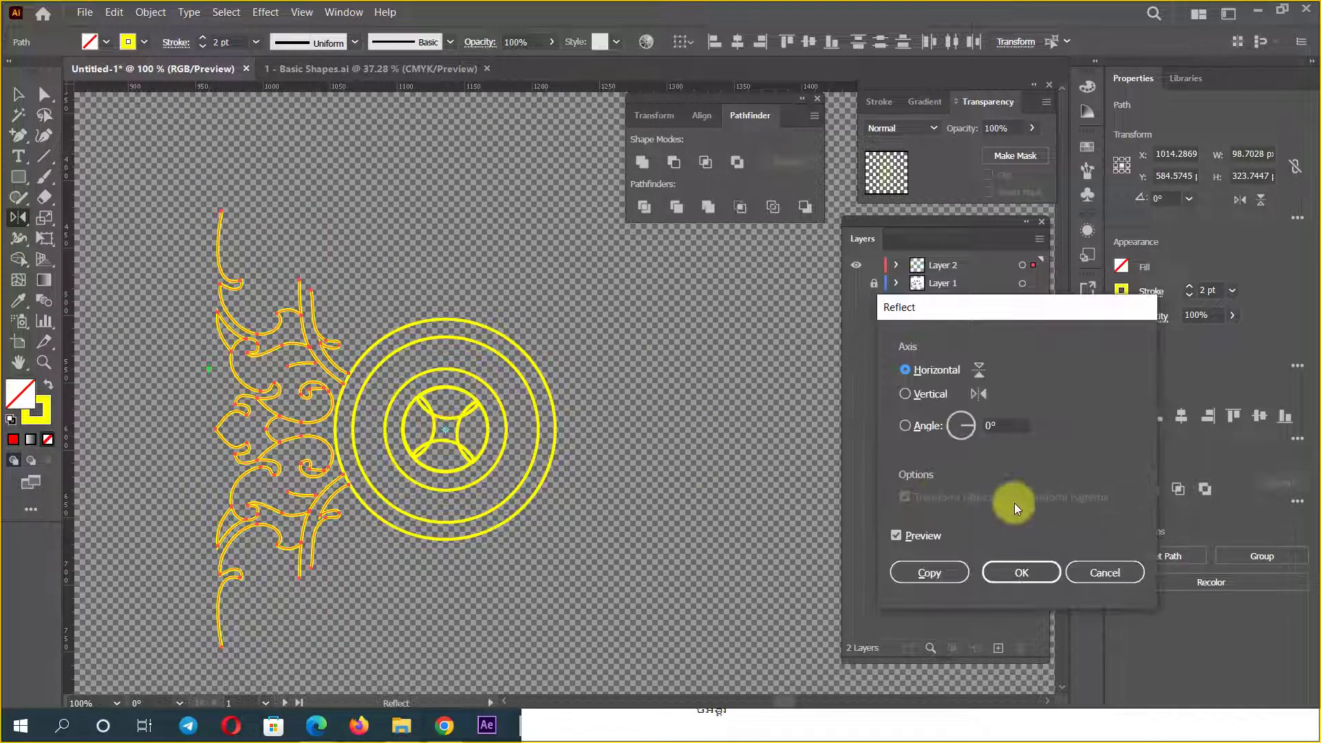
{"action": "left_click", "coordinate": [906, 394]}
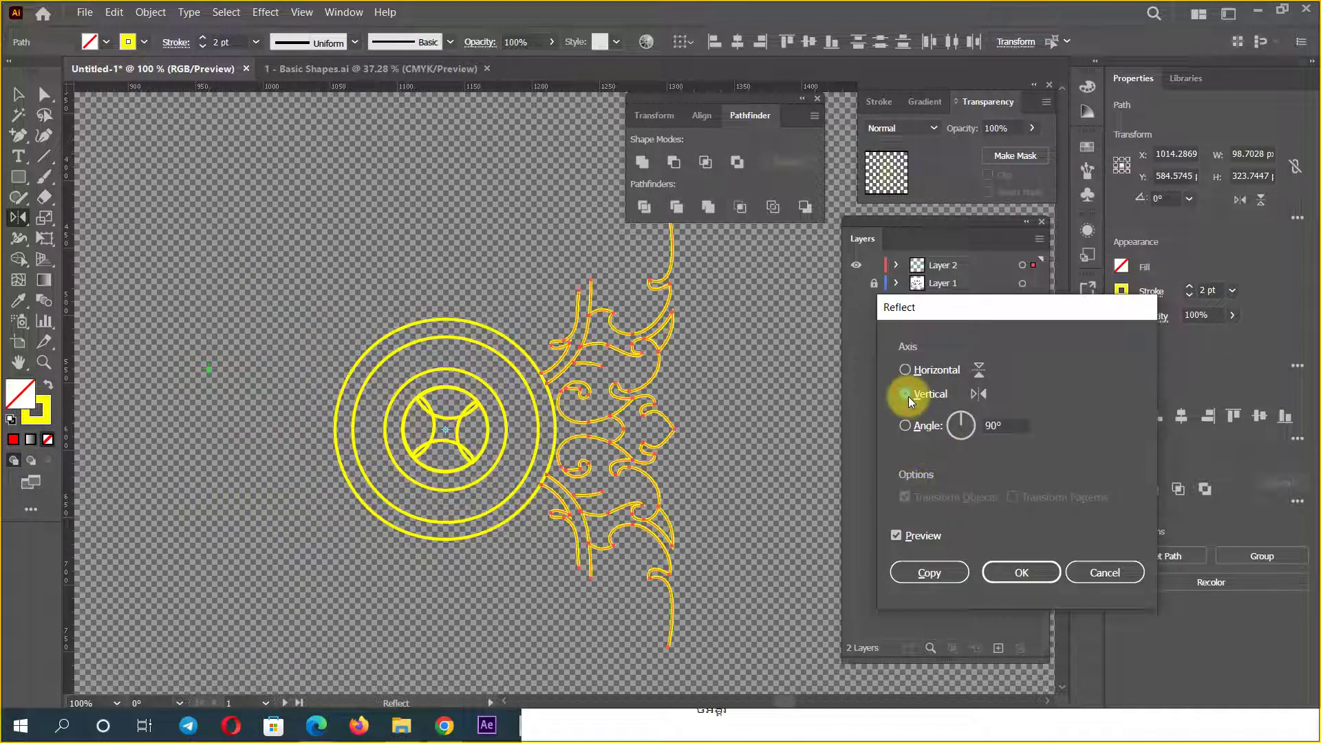
{"action": "left_click", "coordinate": [928, 572]}
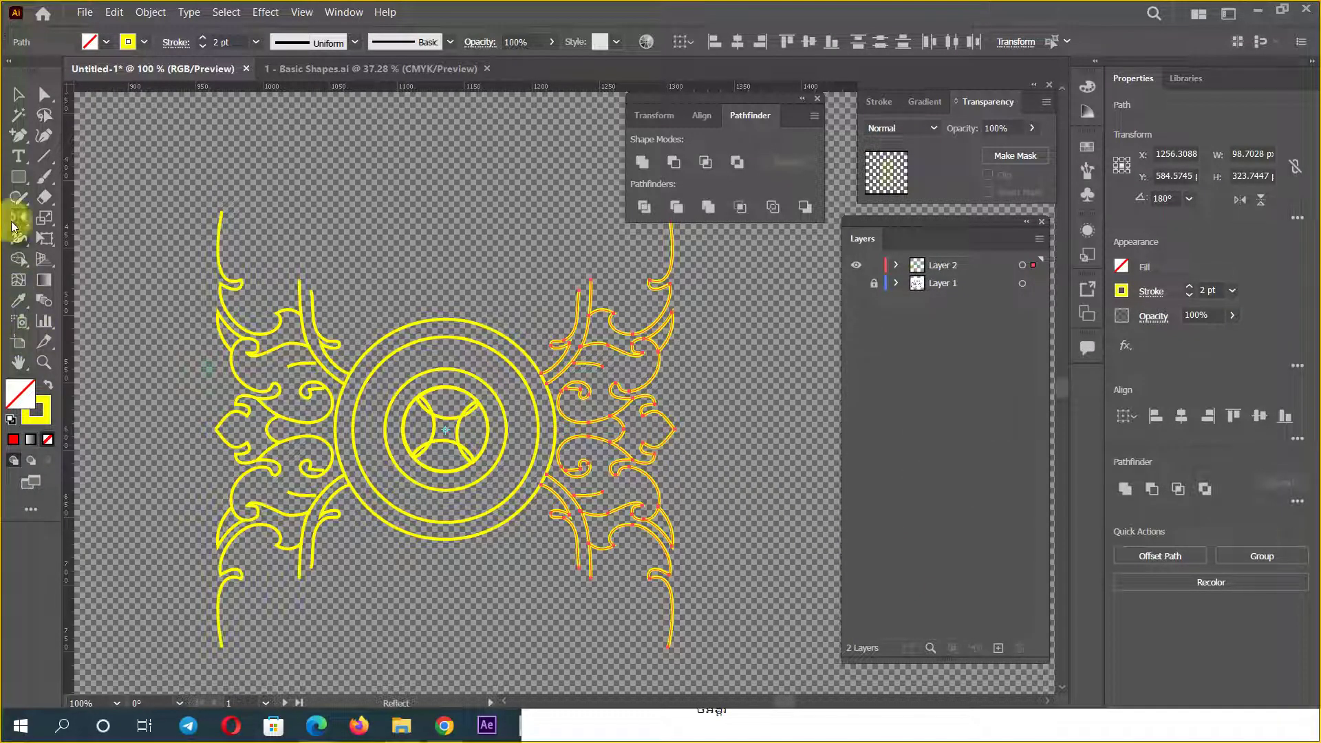
Step: Zoom in to inspect the left ornament's joins, then view the whole ornament again
{"action": "left_click", "coordinate": [8, 91]}
{"action": "scroll", "coordinate": [368, 368], "scroll_direction": "up", "scroll_amount": 2}
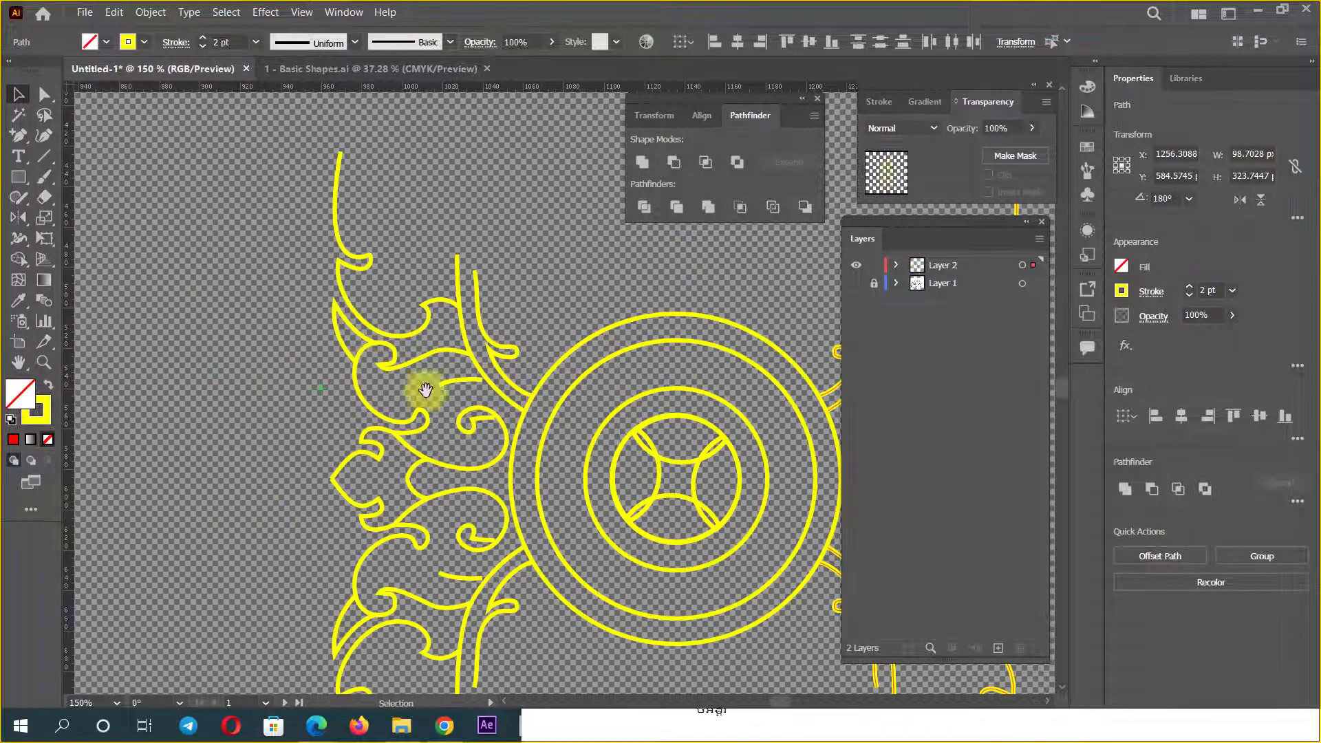
{"action": "left_click_drag", "start_coordinate": [428, 383], "coordinate": [210, 377]}
{"action": "scroll", "coordinate": [427, 413], "scroll_direction": "down", "scroll_amount": 1}
{"action": "left_click_drag", "start_coordinate": [498, 400], "coordinate": [466, 443]}
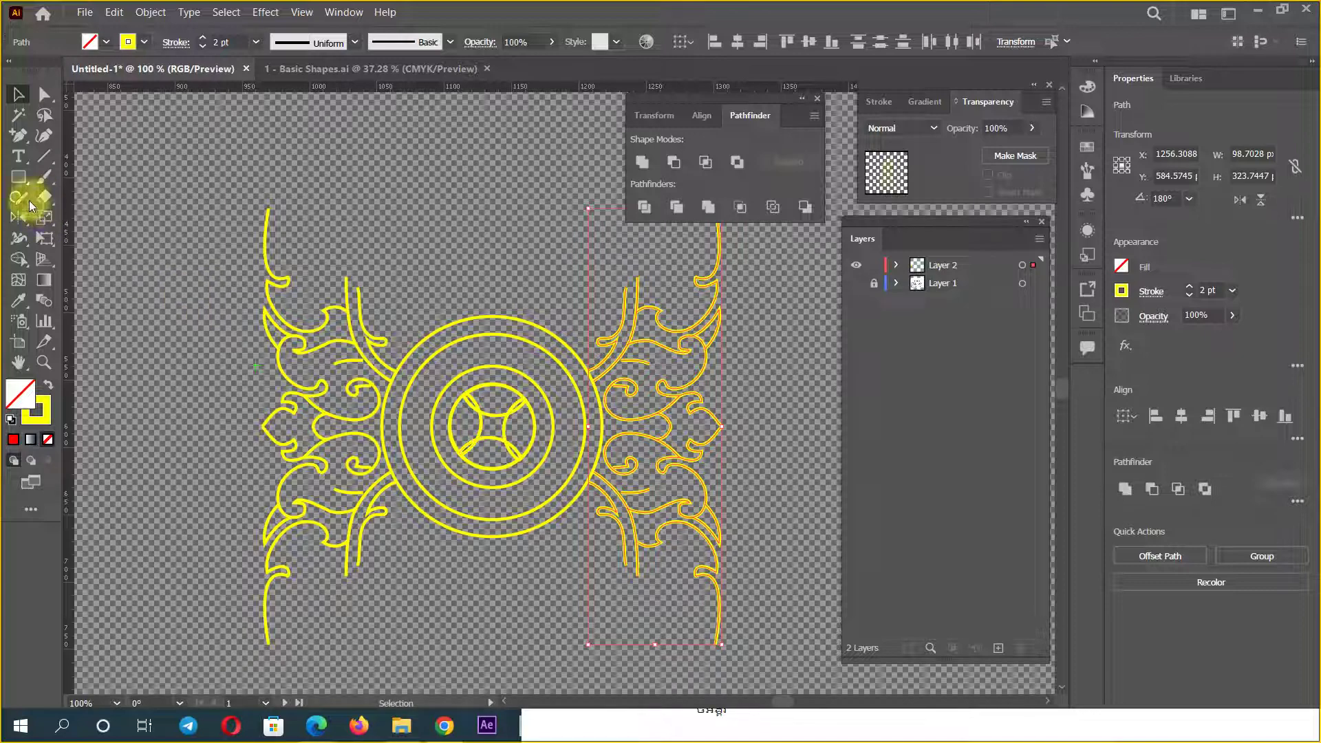
{"action": "left_click", "coordinate": [19, 218]}
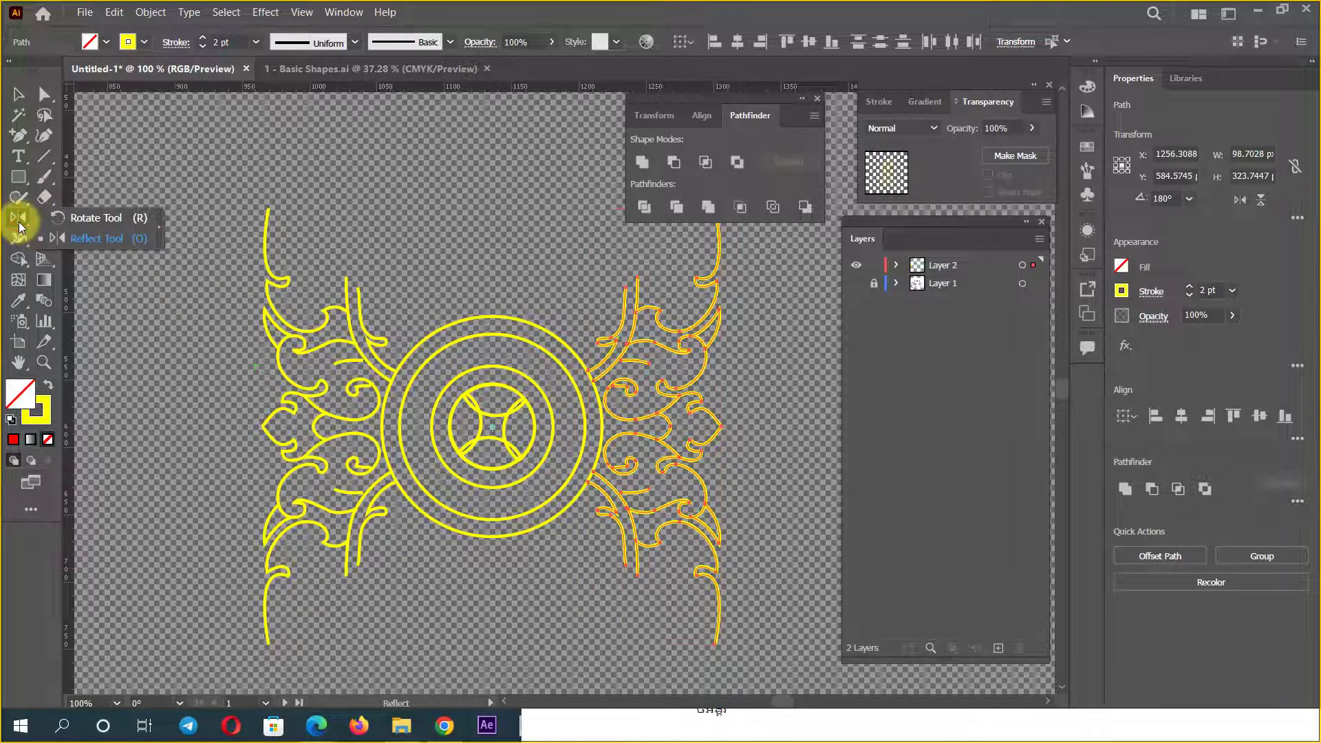
Step: Rotate a copy of the side ornament 90° about the centre to the top
{"action": "left_click", "coordinate": [96, 217]}
{"action": "left_click", "coordinate": [490, 426], "text": "alt"}
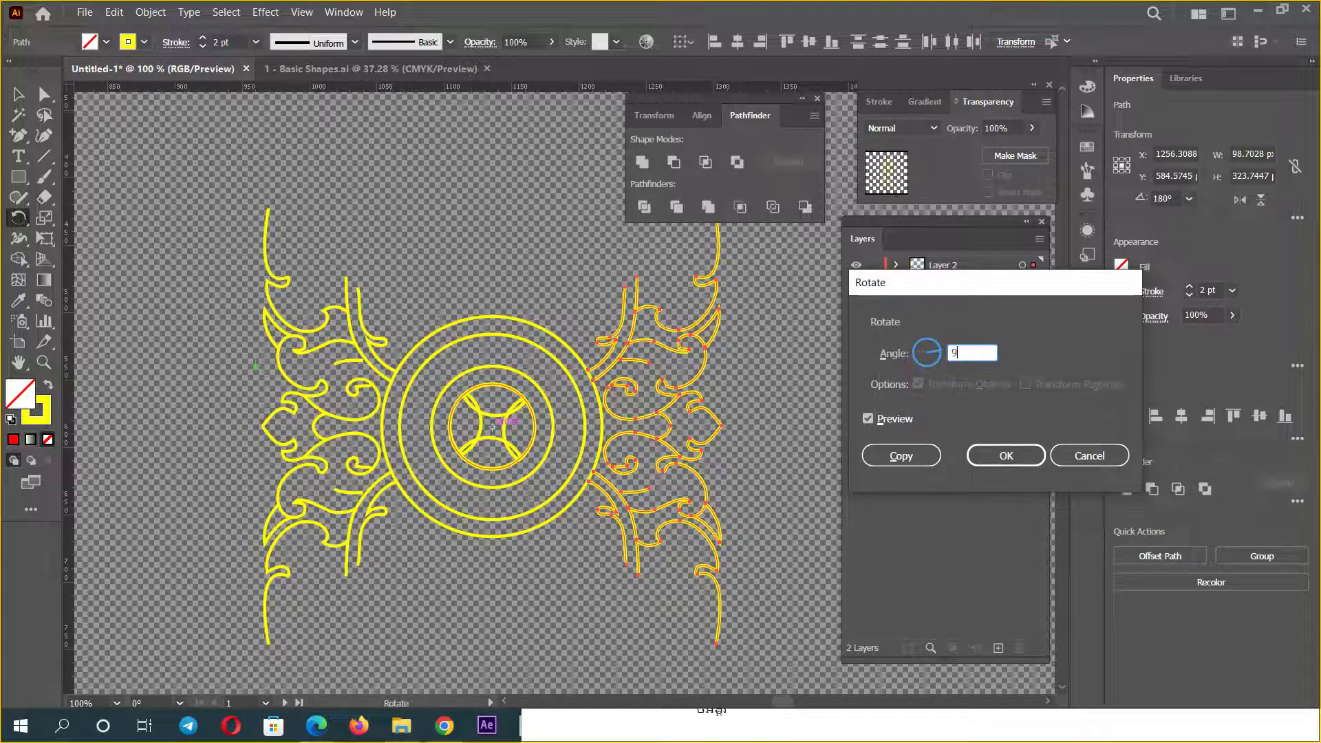
{"action": "type", "text": "0"}
{"action": "left_click", "coordinate": [880, 422]}
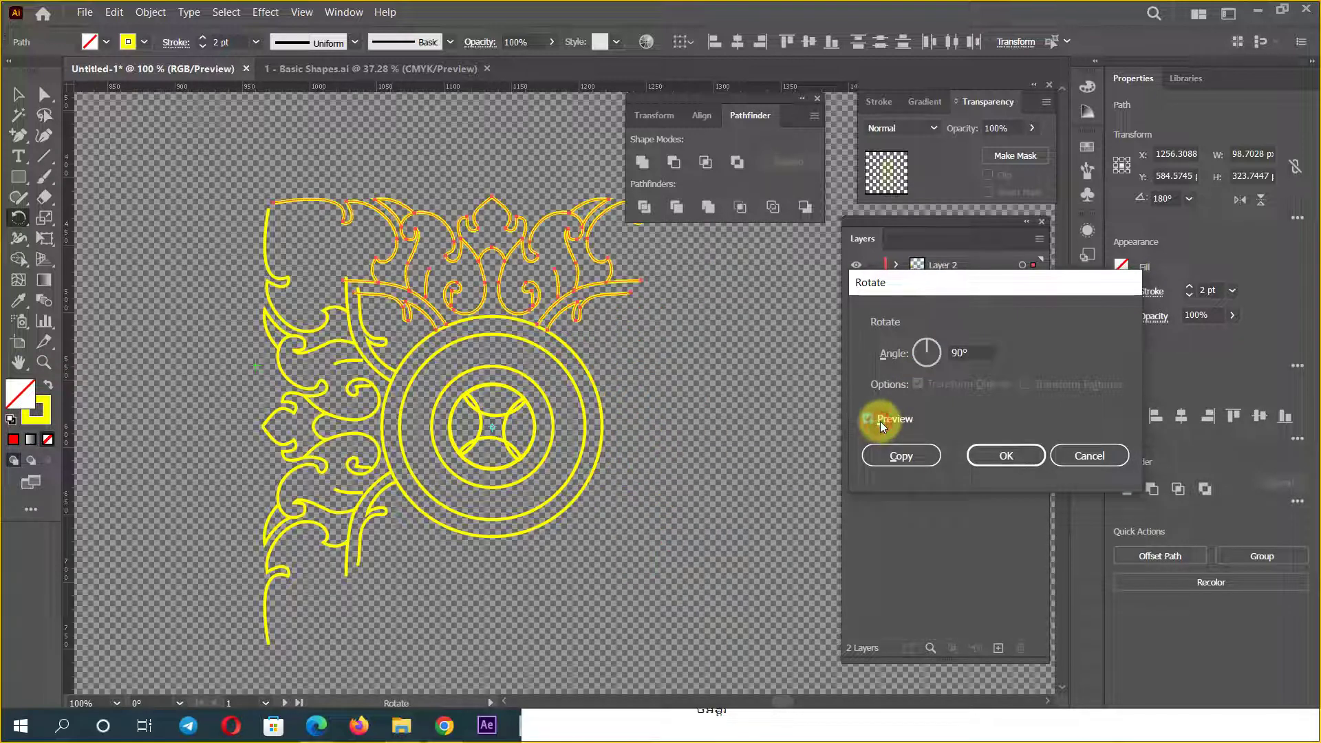
{"action": "left_click", "coordinate": [905, 448]}
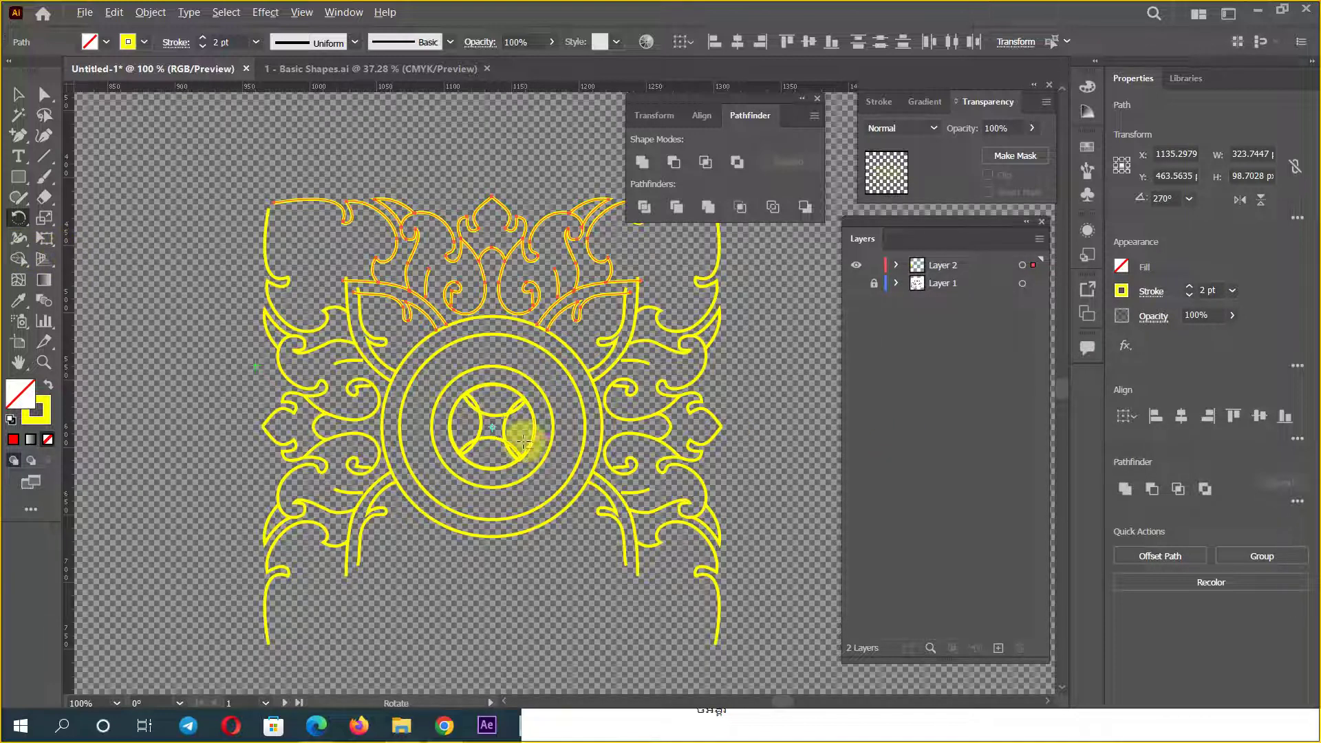
Step: Rotate a copy of the top piece 180° about the centre to the bottom, then deselect
{"action": "left_click", "coordinate": [491, 427], "text": "alt"}
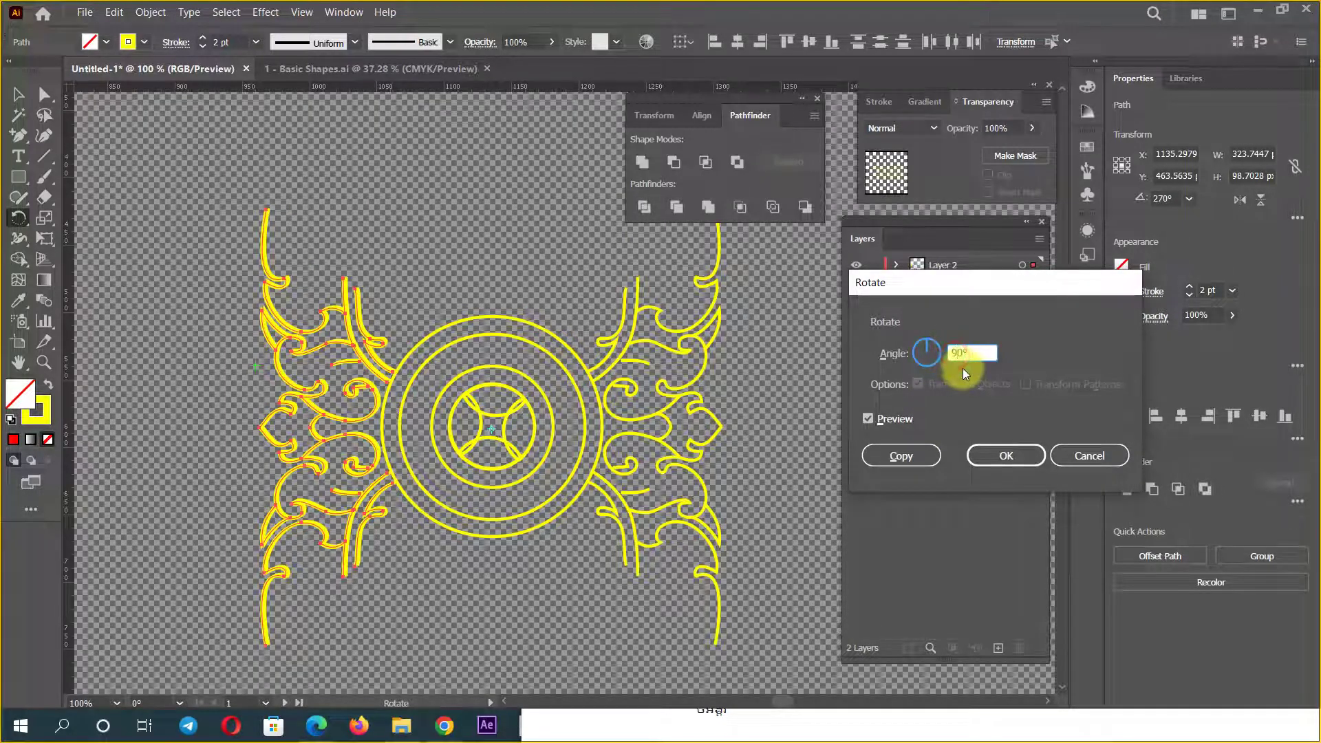
{"action": "type", "text": "-90"}
{"action": "left_click", "coordinate": [882, 418]}
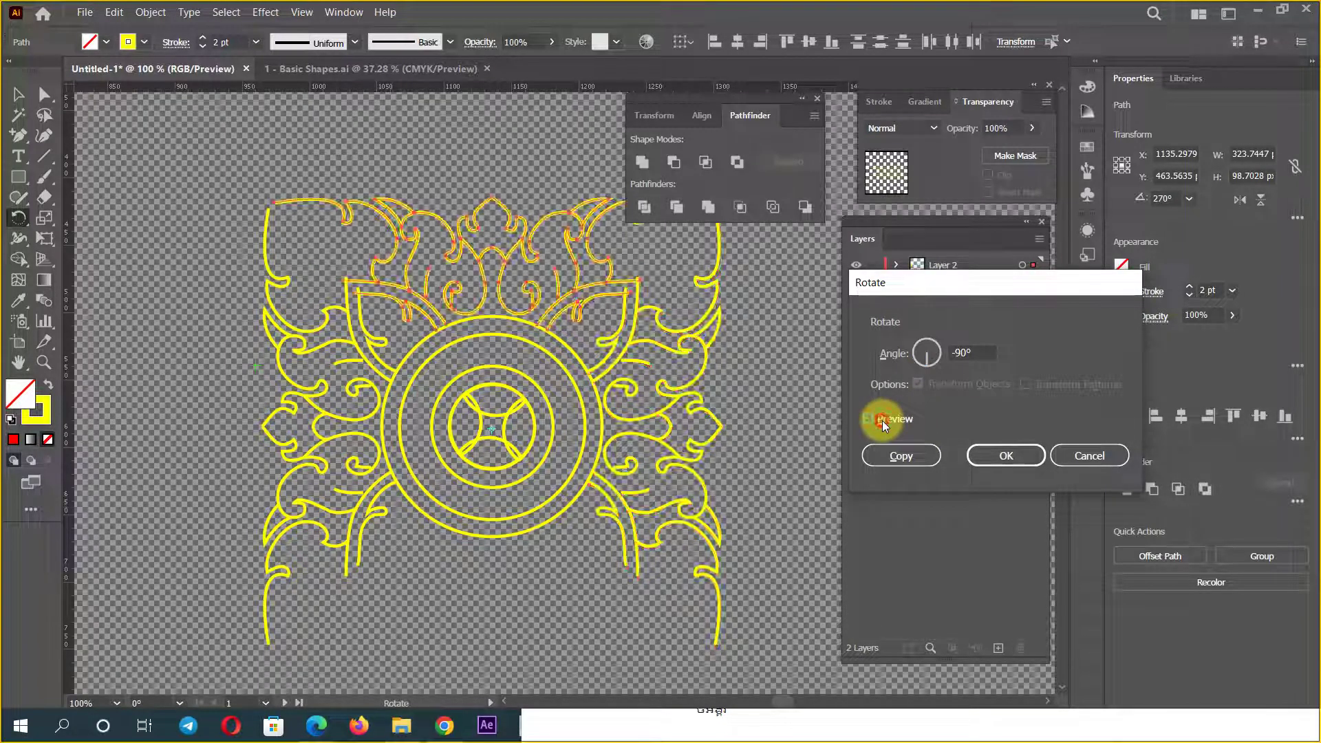
{"action": "double_click", "coordinate": [982, 353]}
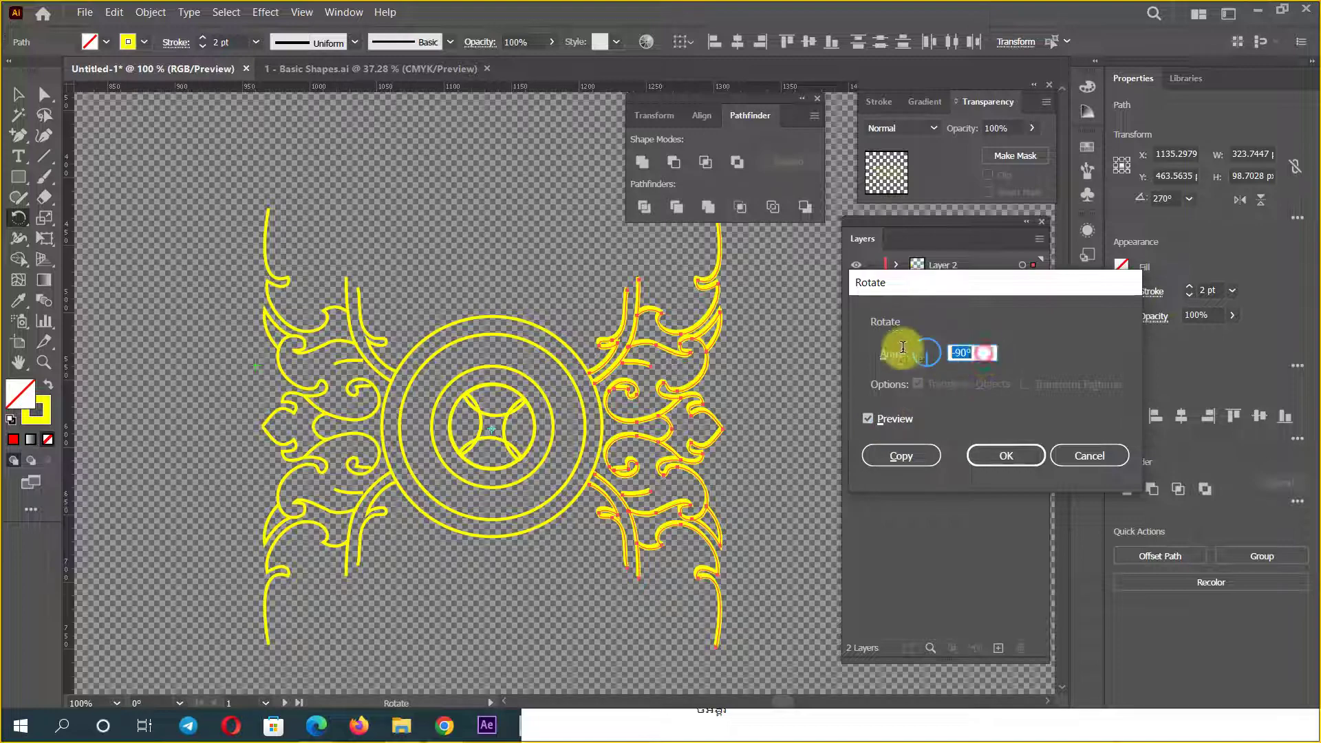
{"action": "type", "text": "180"}
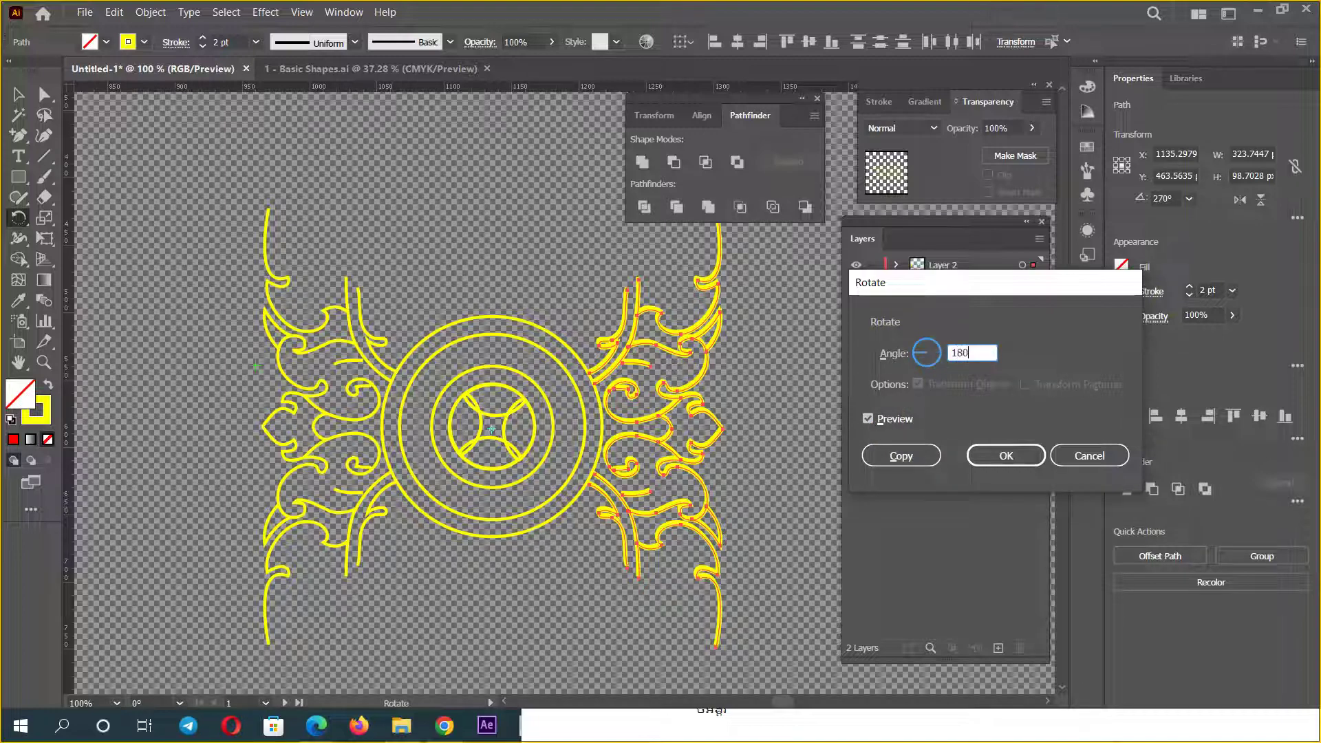
{"action": "left_click", "coordinate": [868, 419]}
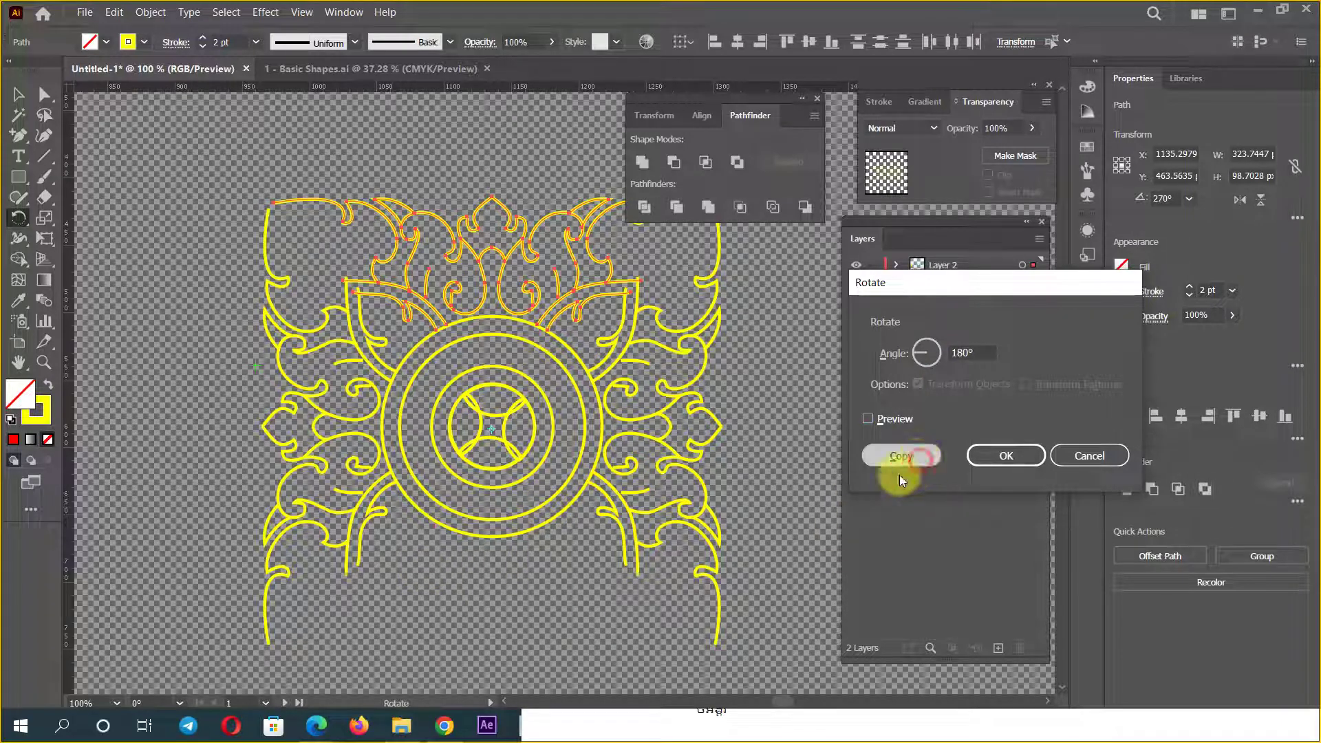
{"action": "left_click", "coordinate": [901, 457]}
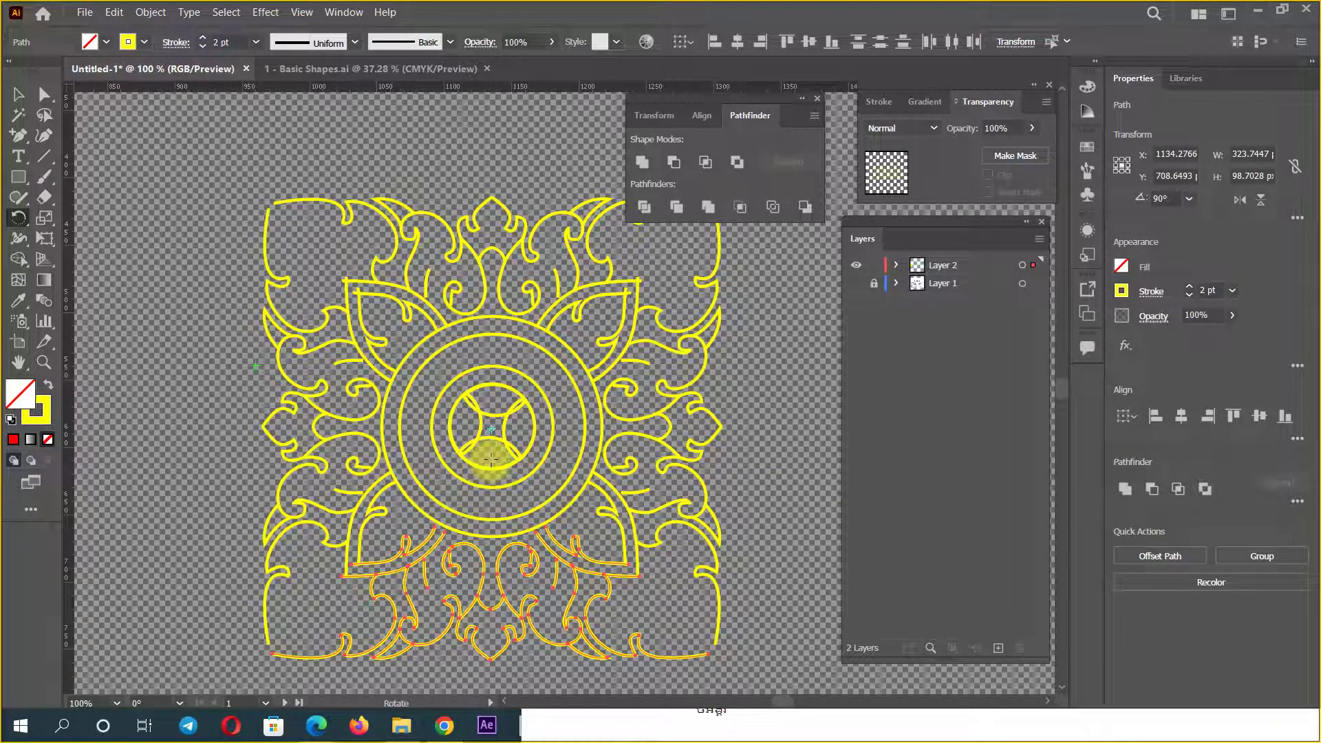
{"action": "left_click", "coordinate": [18, 94]}
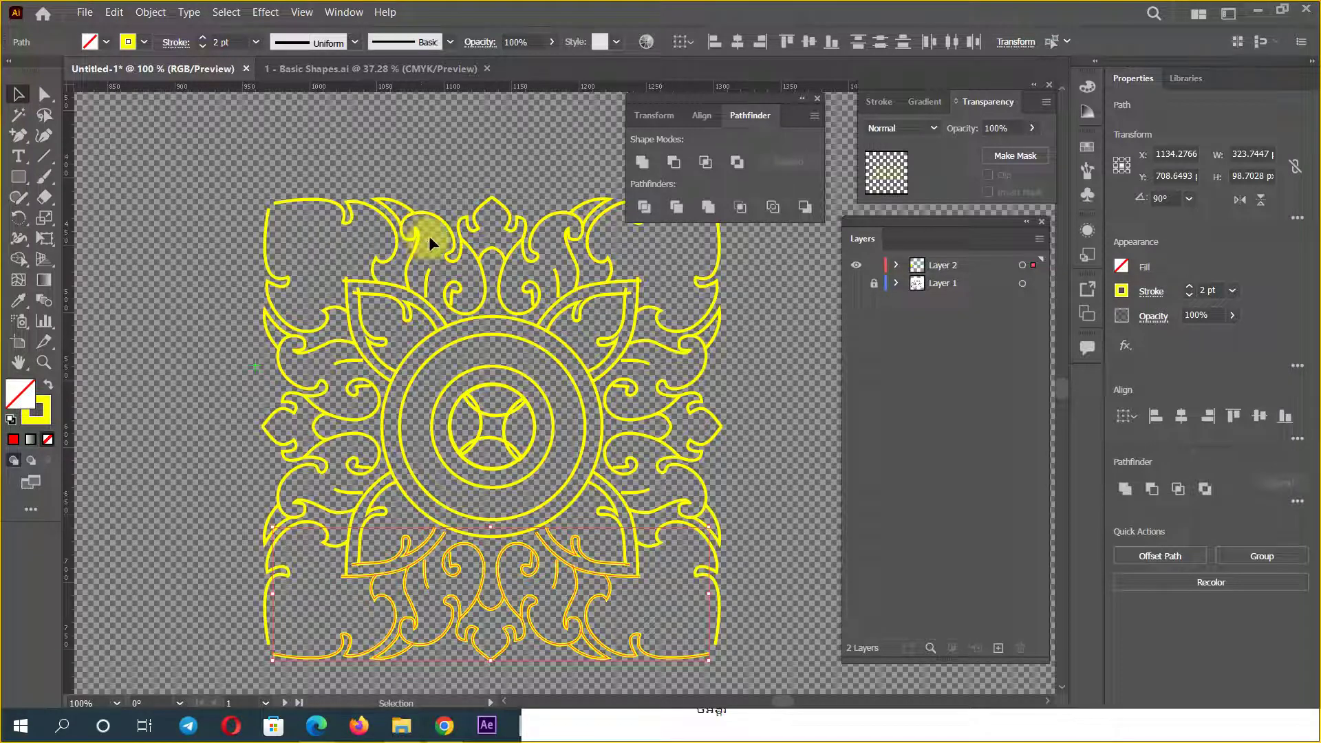
{"action": "left_click", "coordinate": [774, 514]}
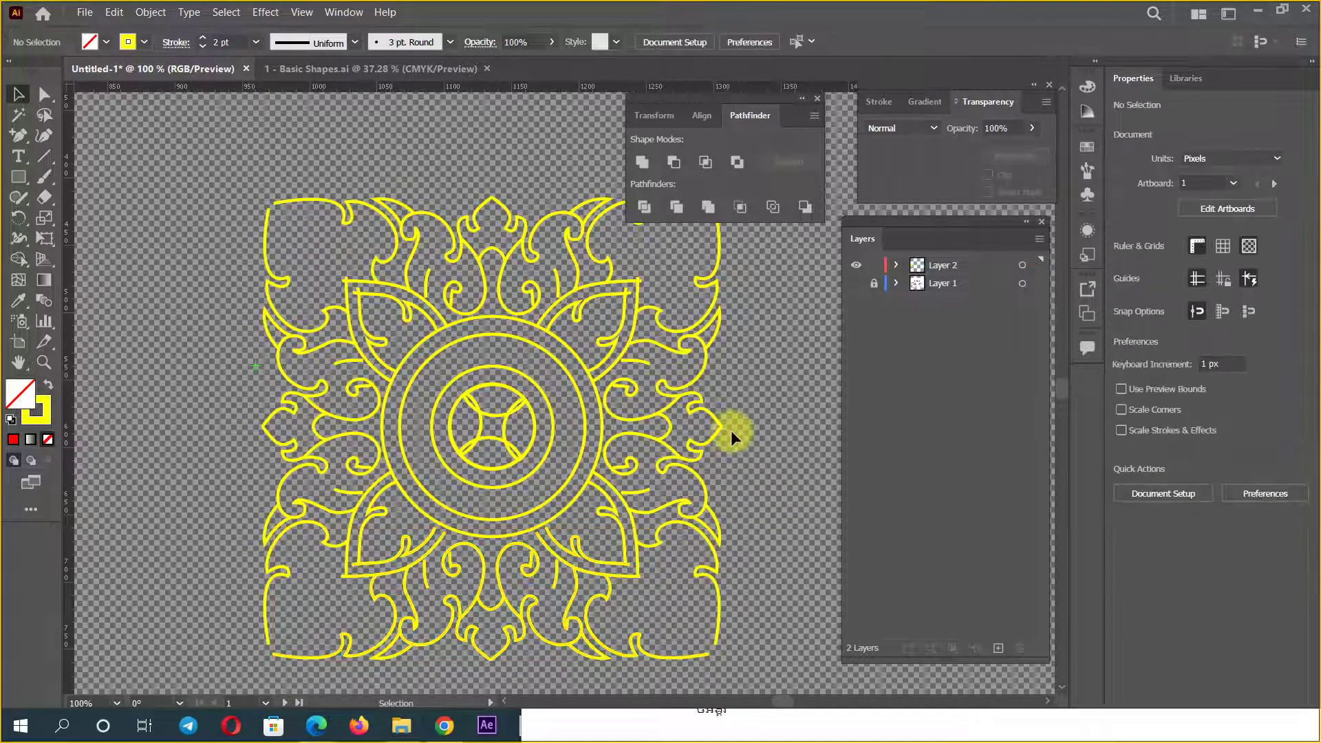
Step: Hide the scanned template layer (Layer 1) so only the yellow ornament shows
{"action": "left_click_drag", "start_coordinate": [310, 212], "coordinate": [851, 324]}
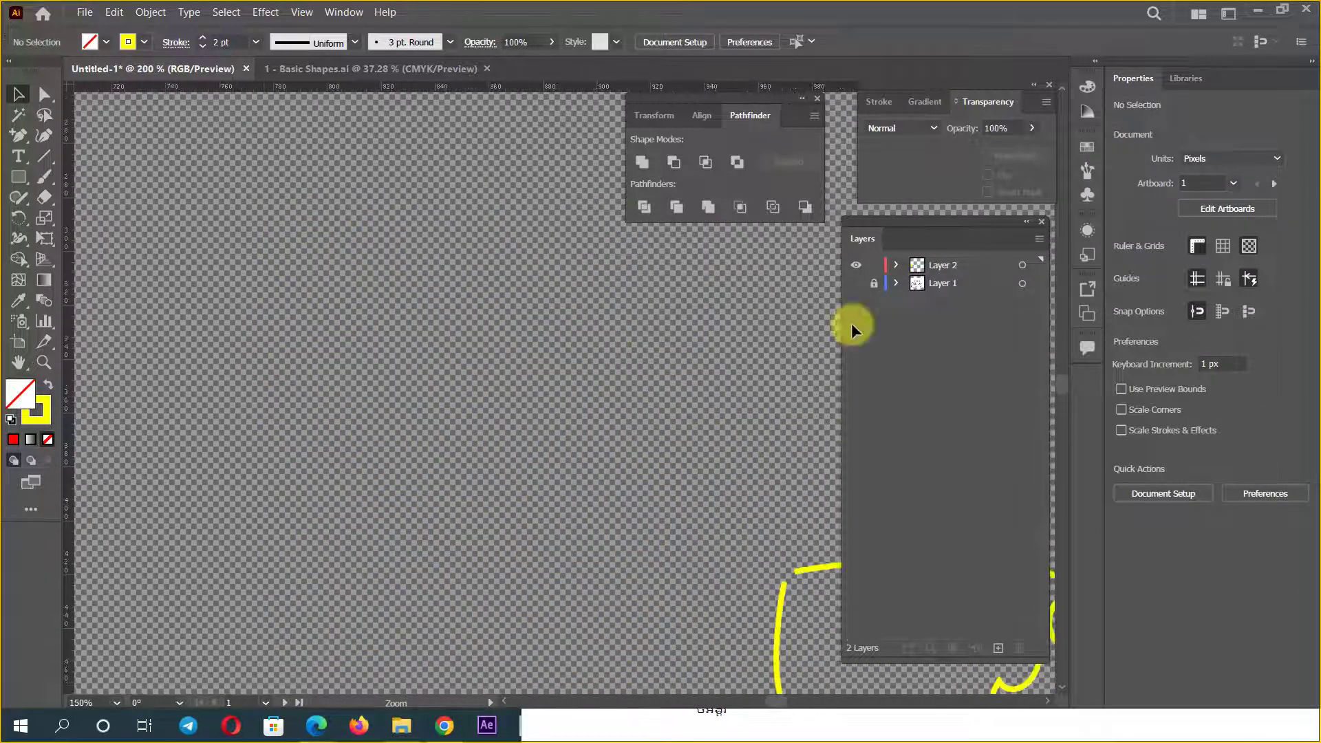
{"action": "left_click_drag", "start_coordinate": [644, 465], "coordinate": [378, 315]}
{"action": "left_click", "coordinate": [857, 283]}
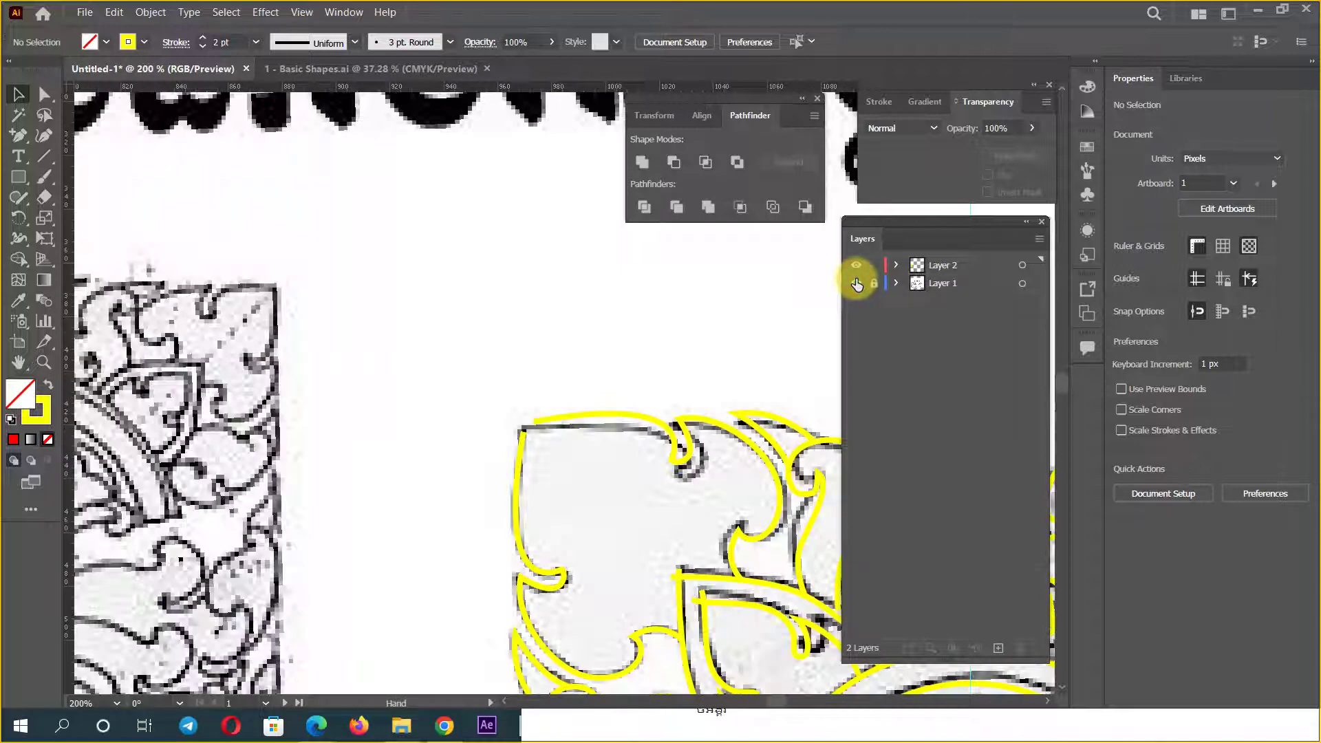
{"action": "left_click", "coordinate": [857, 283]}
Step: Zoom into the corner gap and select its two open path ends with Direct Selection
{"action": "scroll", "coordinate": [530, 486], "scroll_direction": "up", "scroll_amount": 3}
{"action": "mouse_move", "coordinate": [634, 442]}
{"action": "left_mouse_down"}
{"action": "mouse_move", "coordinate": [469, 579]}
{"action": "mouse_move", "coordinate": [354, 448]}
{"action": "mouse_move", "coordinate": [433, 449]}
{"action": "left_mouse_up"}
{"action": "scroll", "coordinate": [369, 448], "scroll_direction": "up", "scroll_amount": 1}
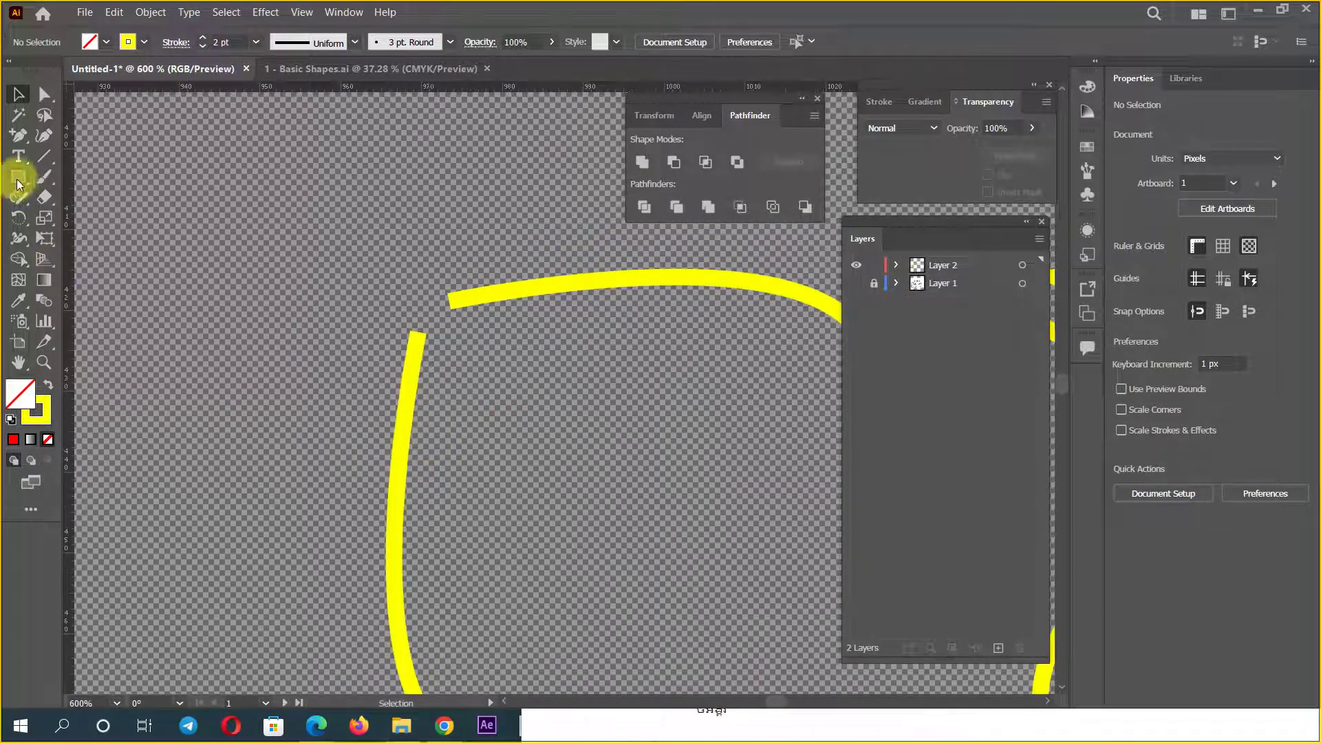
{"action": "left_click", "coordinate": [45, 98]}
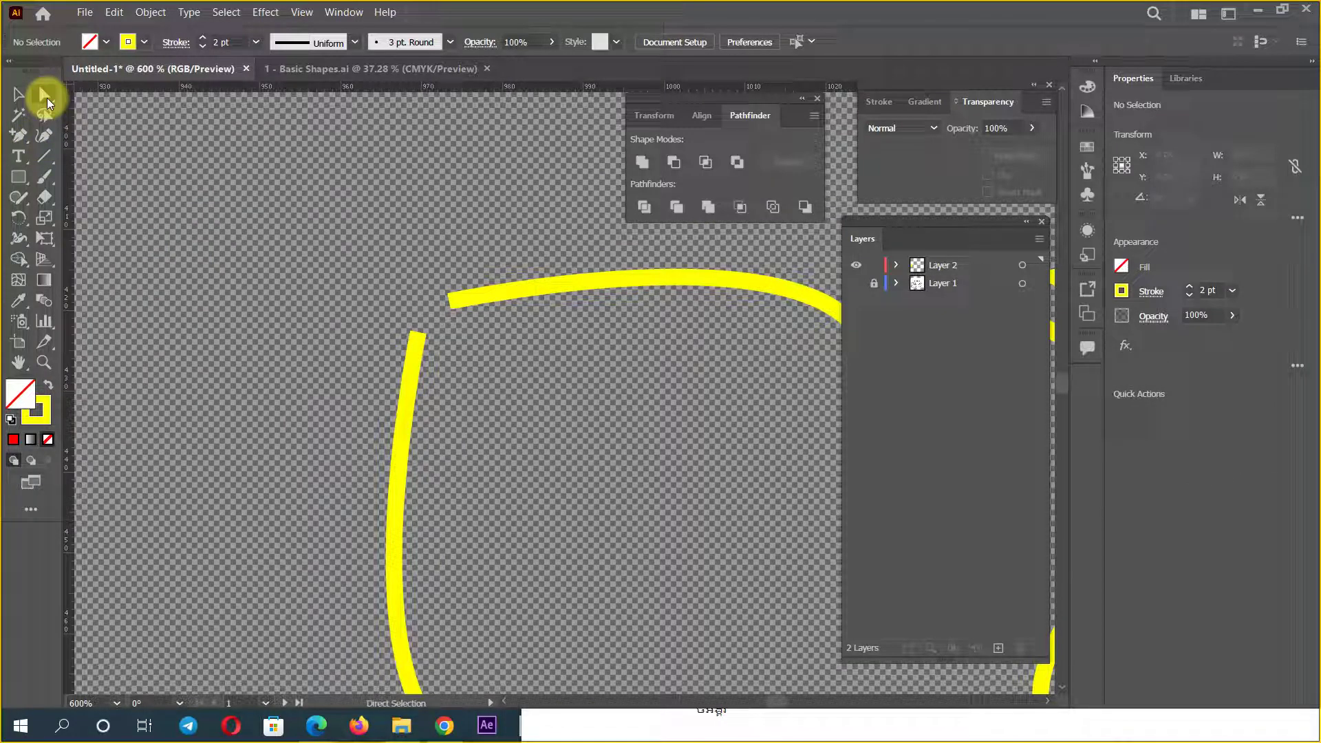
{"action": "left_click_drag", "start_coordinate": [447, 302], "coordinate": [417, 334]}
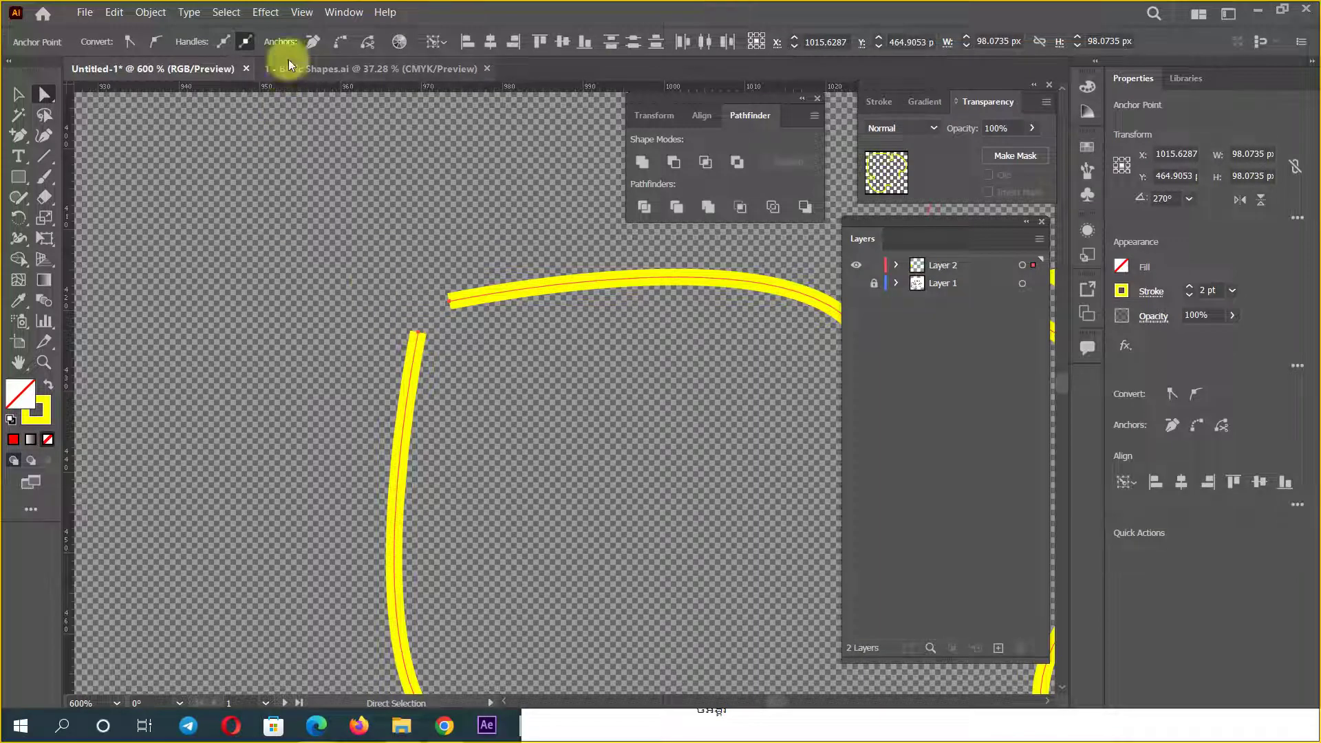
Step: Join the two open path ends at the corner gap
{"action": "right_click", "coordinate": [453, 310]}
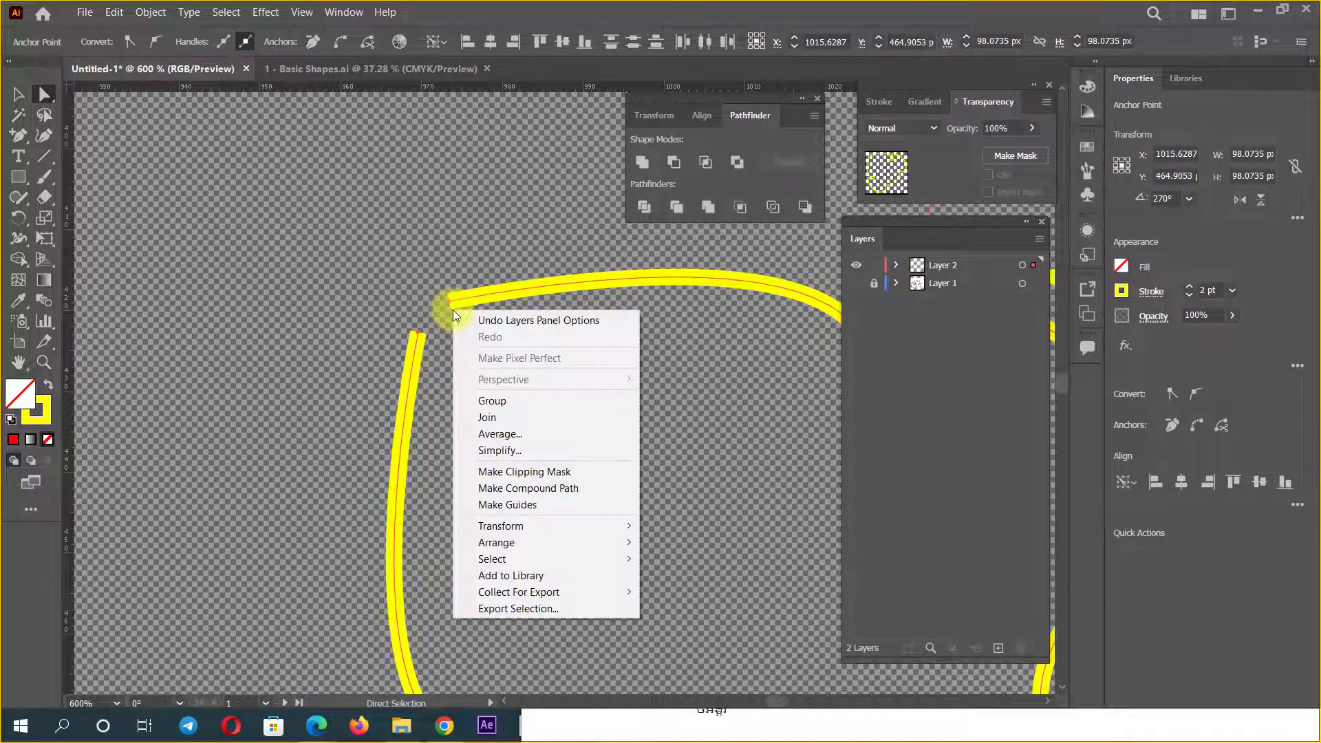
{"action": "left_click", "coordinate": [494, 418]}
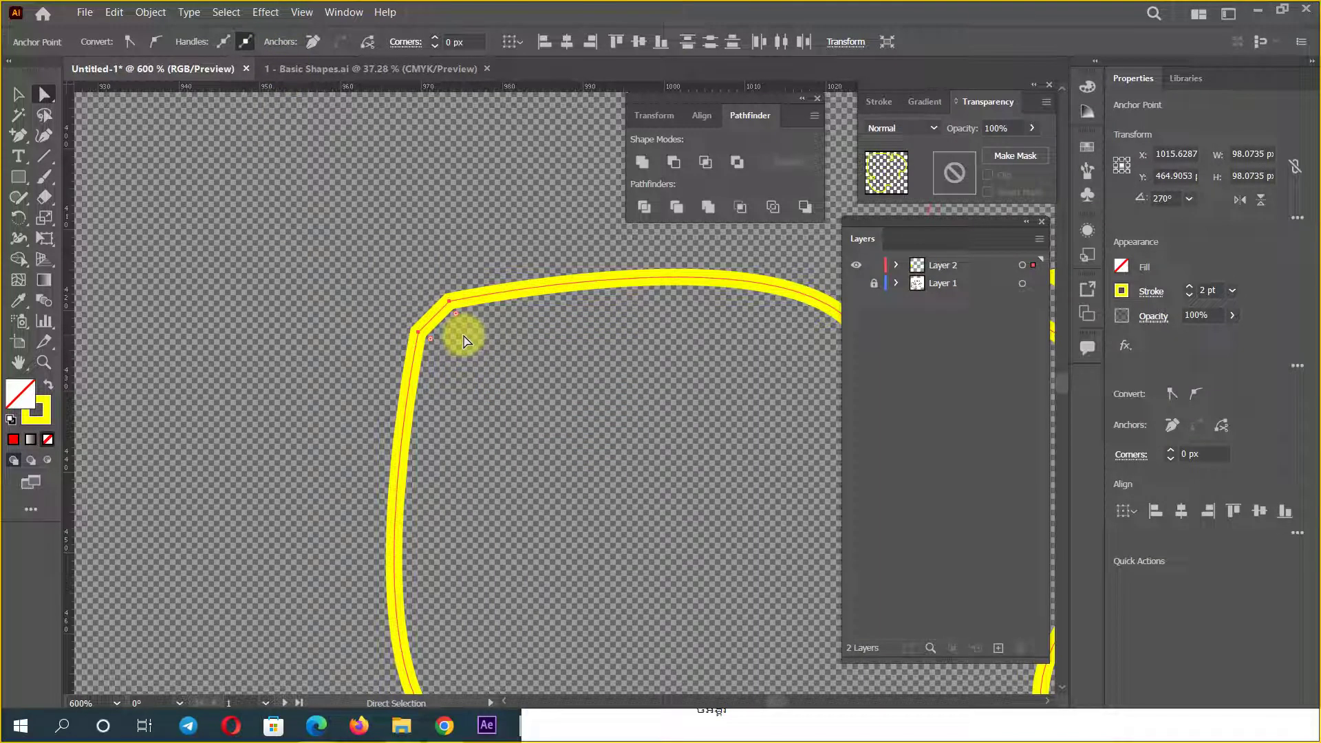
{"action": "left_click", "coordinate": [225, 13]}
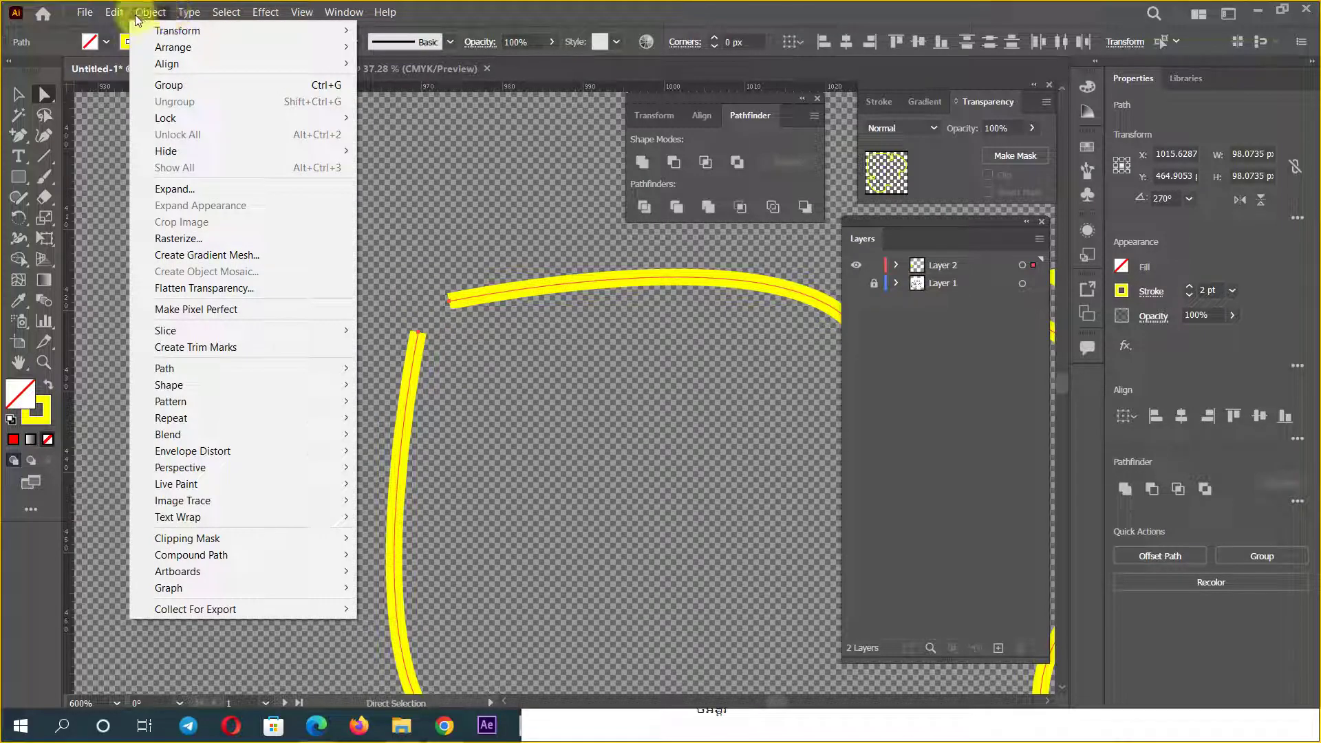
{"action": "mouse_move", "coordinate": [301, 12]}
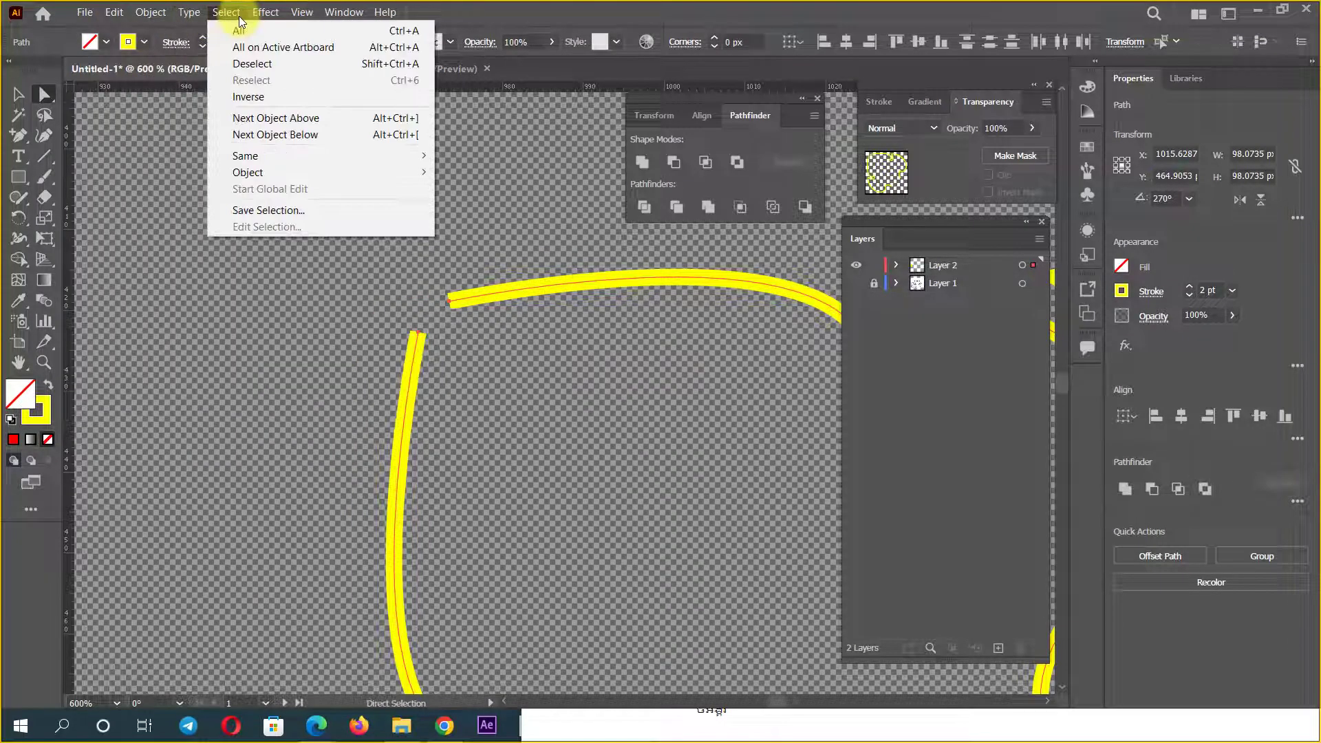
{"action": "left_click", "coordinate": [296, 12]}
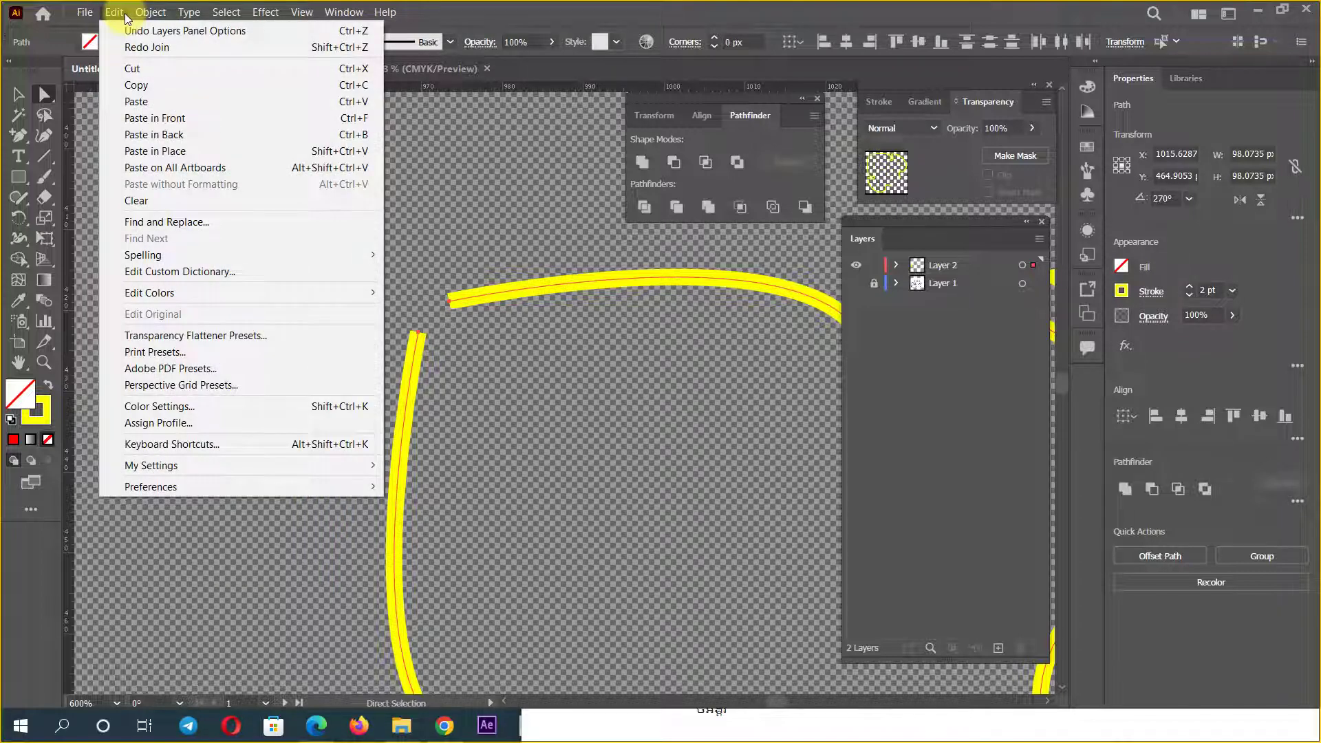
{"action": "left_click", "coordinate": [759, 14]}
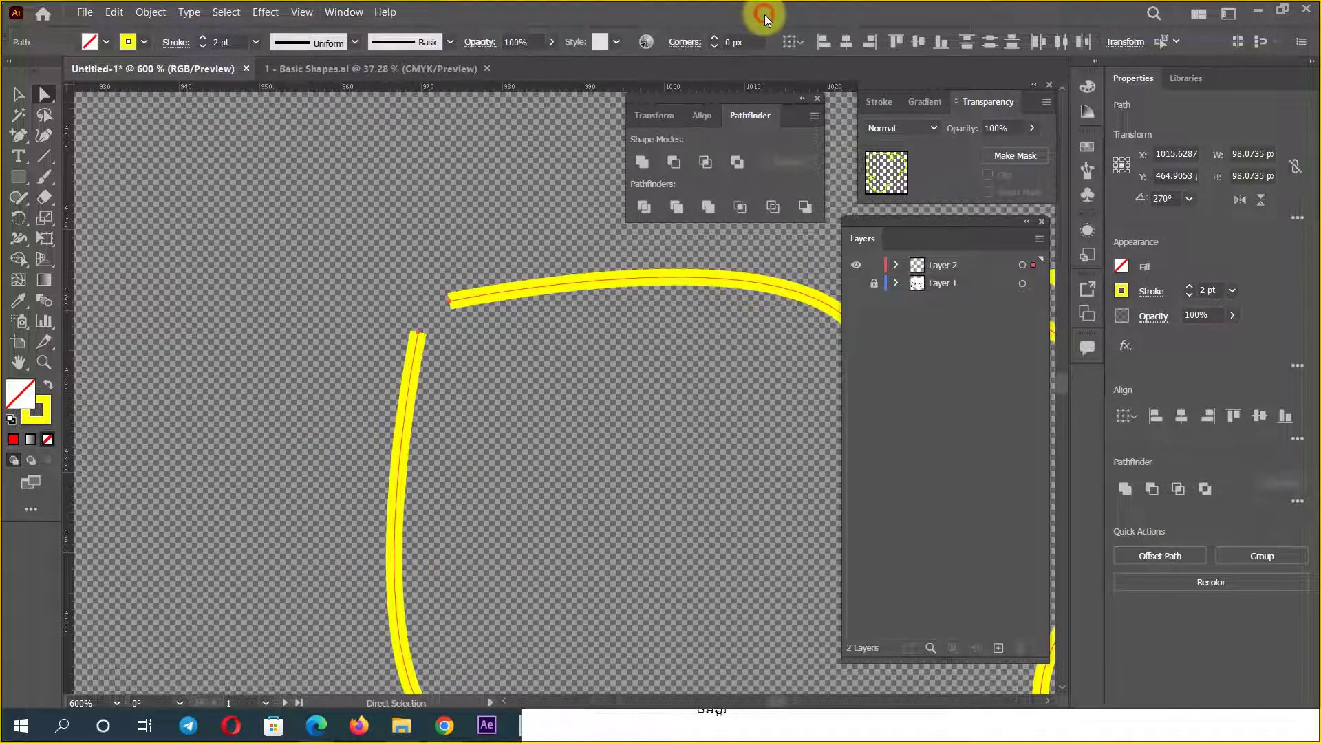
{"action": "right_click", "coordinate": [439, 324]}
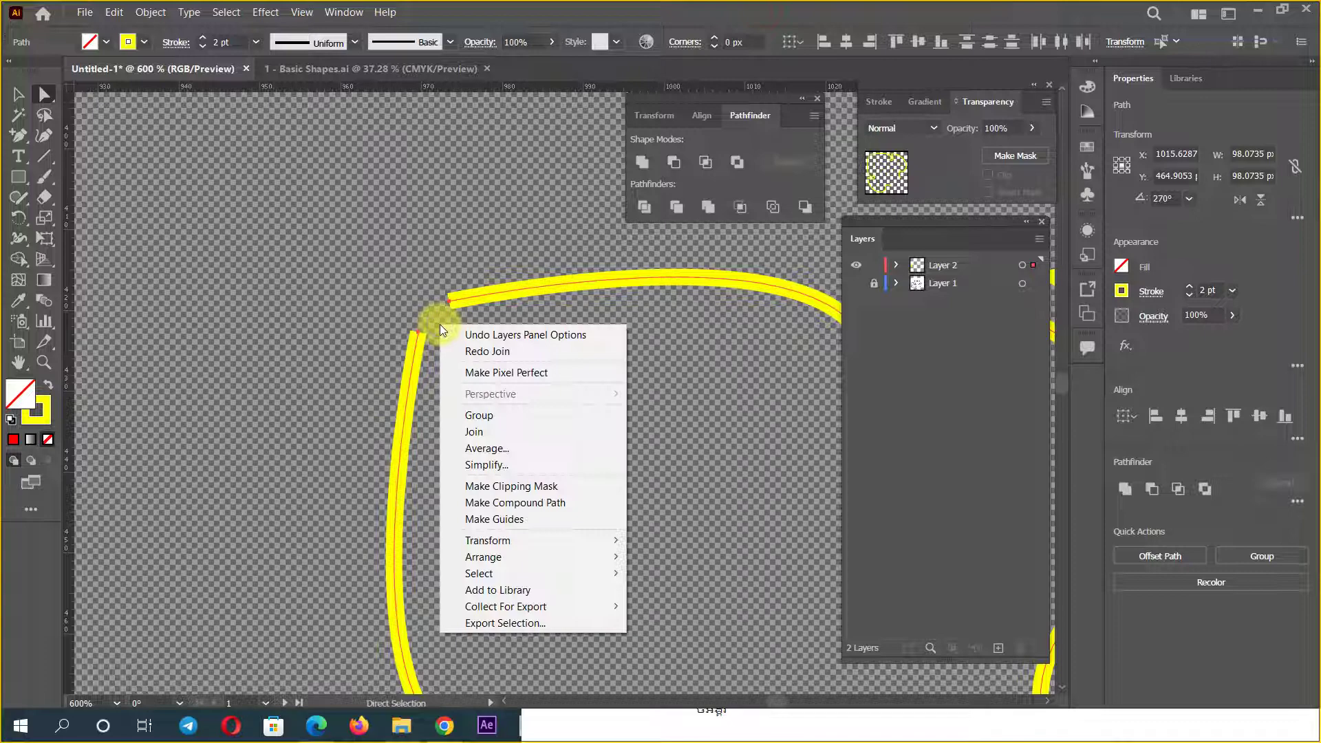
{"action": "left_click", "coordinate": [486, 432]}
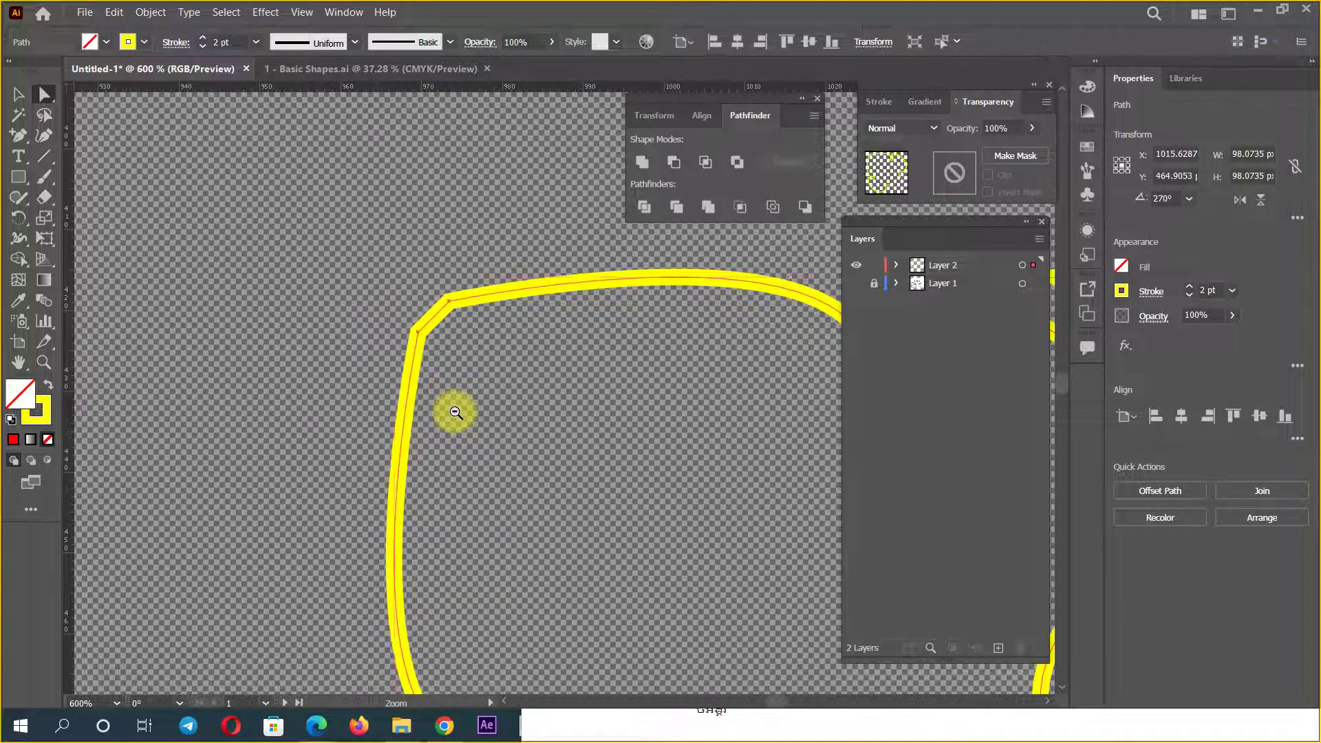
Step: Join the open ends at the top point of another ornament path
{"action": "scroll", "coordinate": [451, 410], "scroll_direction": "down", "scroll_amount": 5}
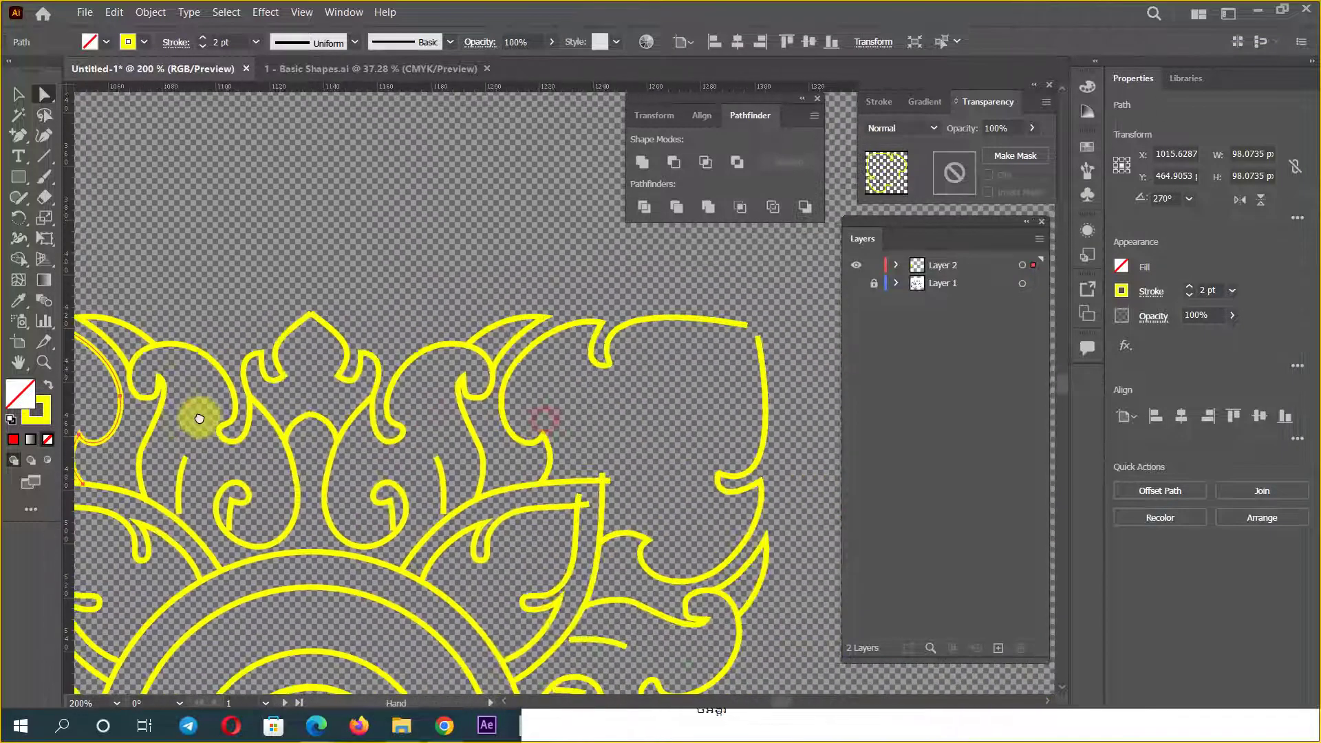
{"action": "left_click_drag", "start_coordinate": [199, 418], "coordinate": [268, 452]}
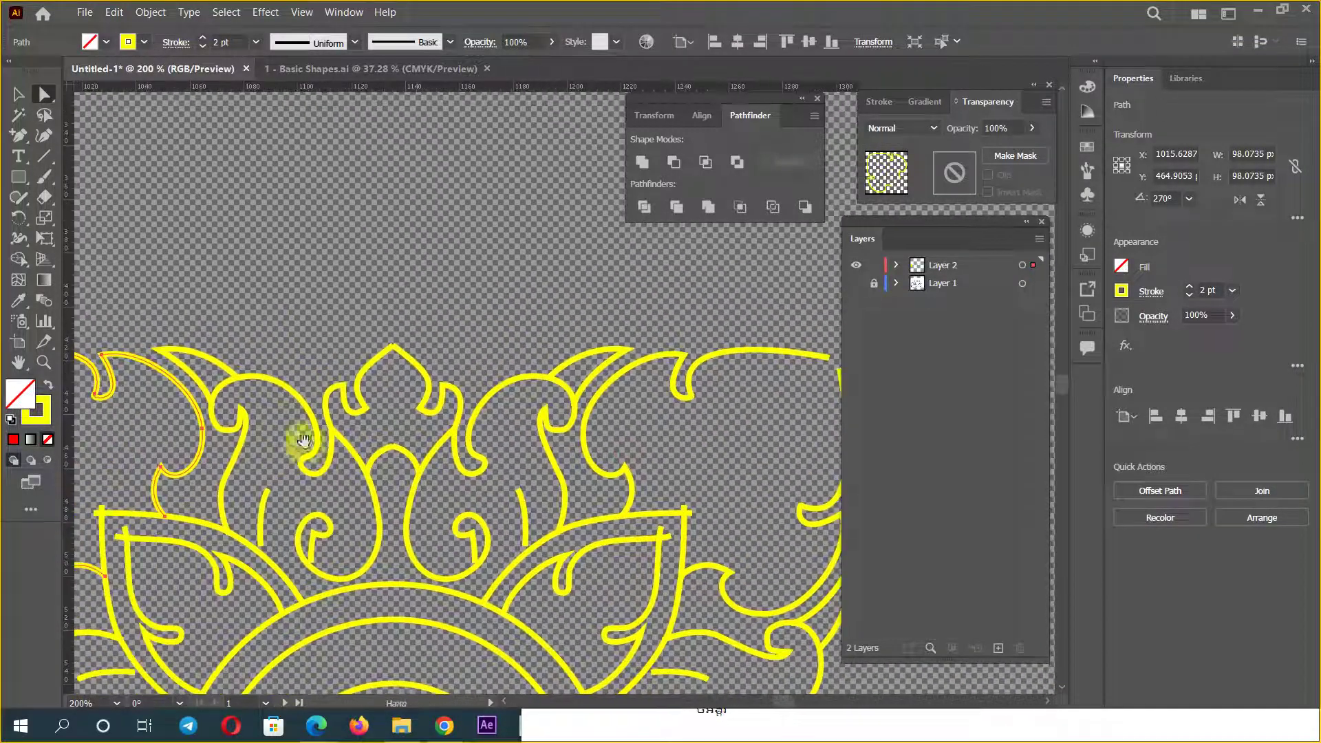
{"action": "scroll", "coordinate": [428, 362], "scroll_direction": "up", "scroll_amount": 2}
{"action": "scroll", "coordinate": [610, 413], "scroll_direction": "up", "scroll_amount": 2}
{"action": "scroll", "coordinate": [51, 384], "scroll_direction": "up", "scroll_amount": 2}
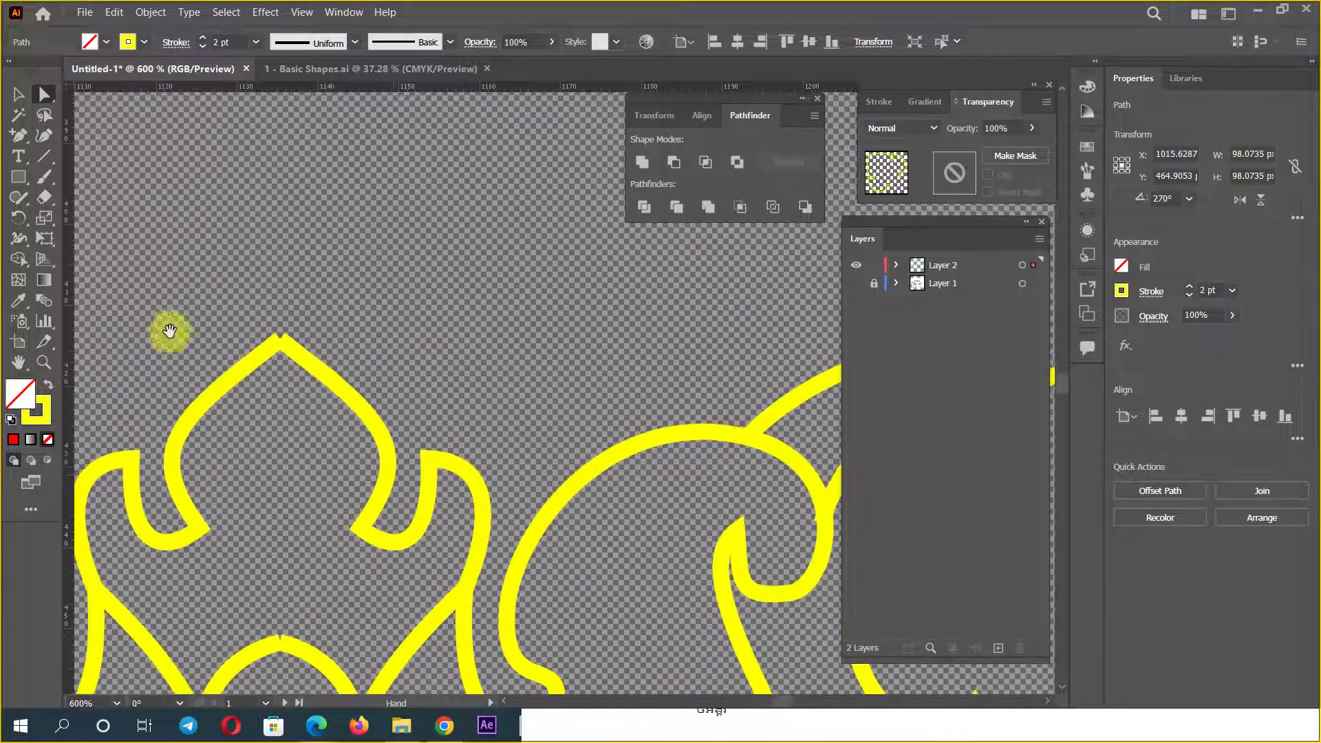
{"action": "left_click", "coordinate": [245, 370]}
{"action": "right_click", "coordinate": [283, 350]}
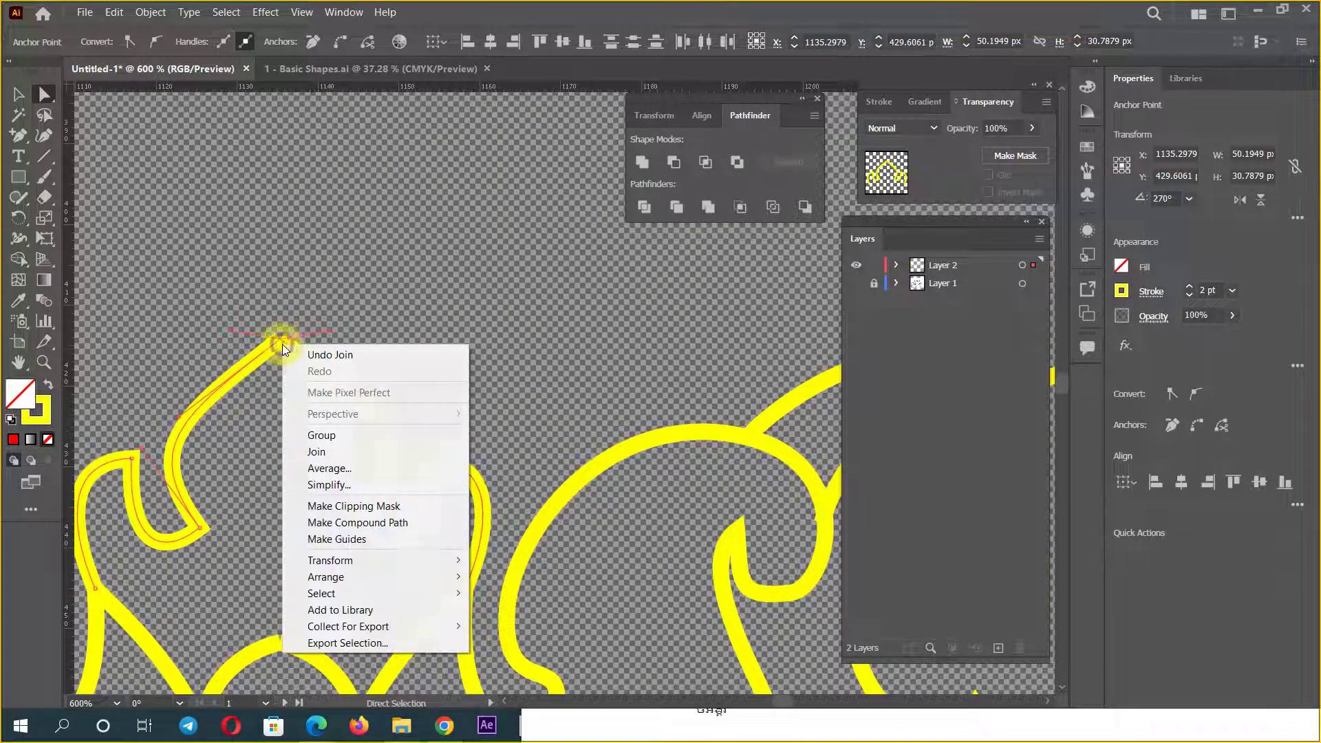
{"action": "left_click", "coordinate": [319, 449]}
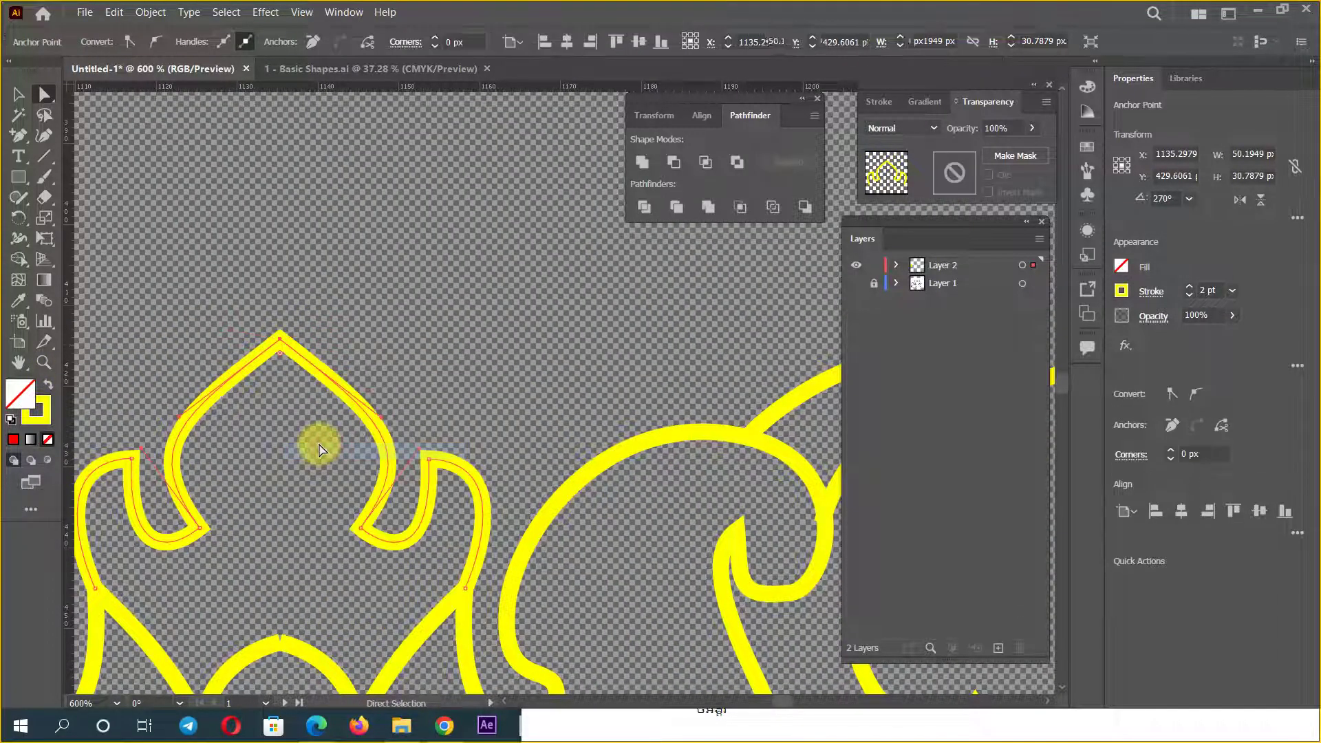
Step: Select the path's top anchor alone and join its two open ends
{"action": "left_click", "coordinate": [407, 339]}
{"action": "left_click", "coordinate": [279, 336]}
{"action": "scroll", "coordinate": [652, 408], "scroll_direction": "right", "scroll_amount": 3}
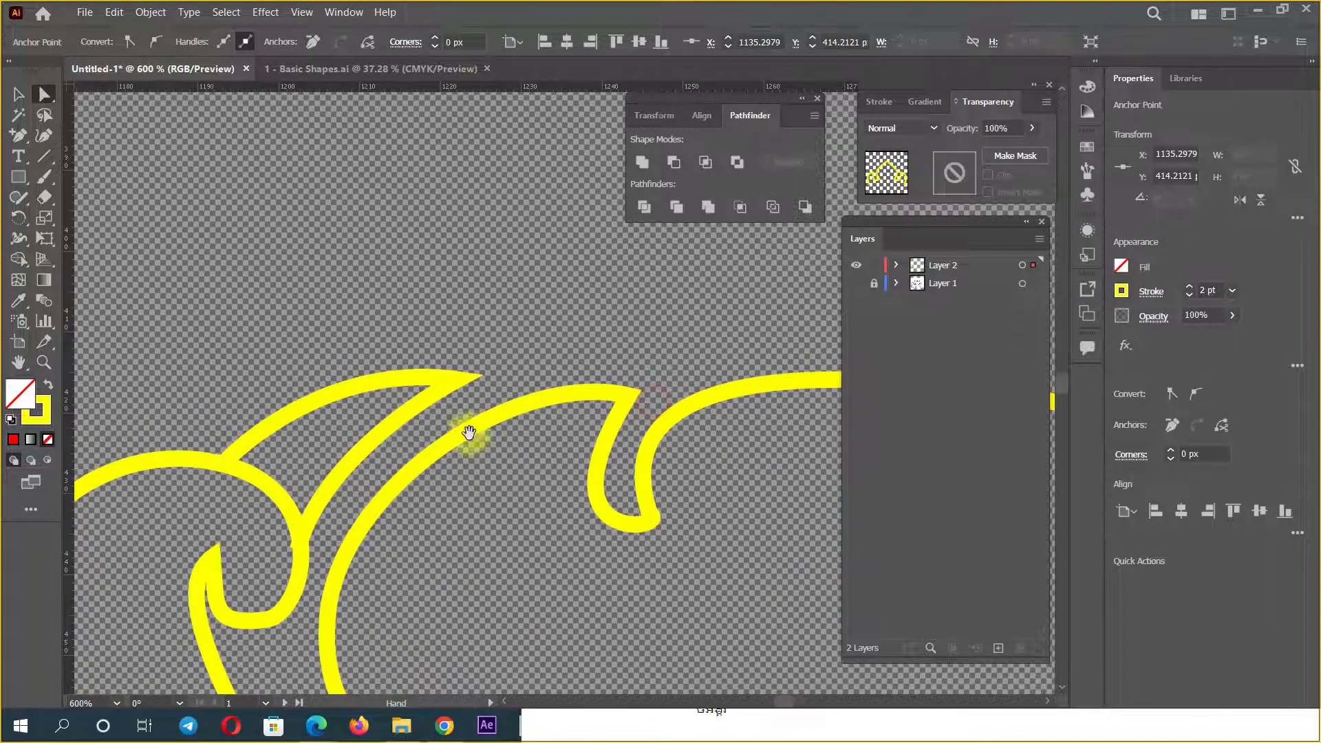
{"action": "scroll", "coordinate": [467, 436], "scroll_direction": "right", "scroll_amount": 3}
{"action": "scroll", "coordinate": [546, 413], "scroll_direction": "right", "scroll_amount": 3}
{"action": "scroll", "coordinate": [286, 413], "scroll_direction": "right", "scroll_amount": 2}
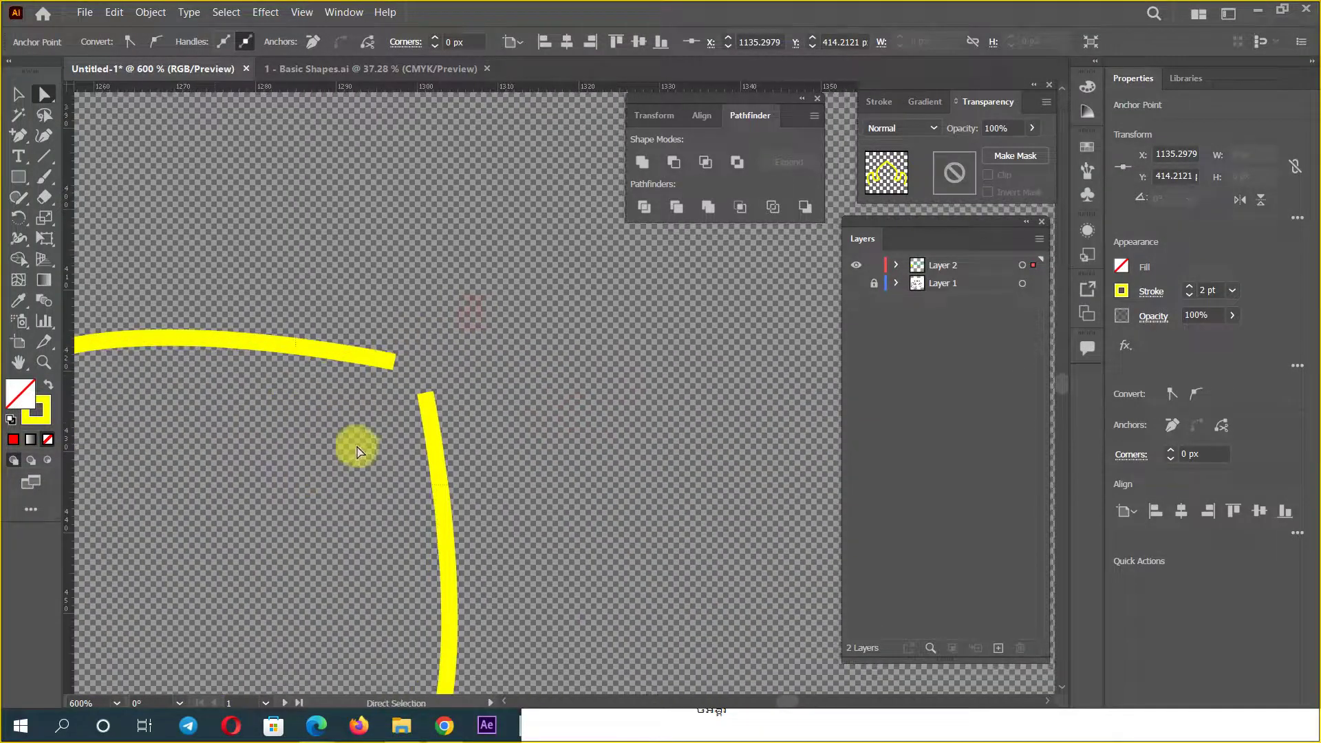
{"action": "right_click", "coordinate": [403, 426]}
{"action": "left_click", "coordinate": [473, 224]}
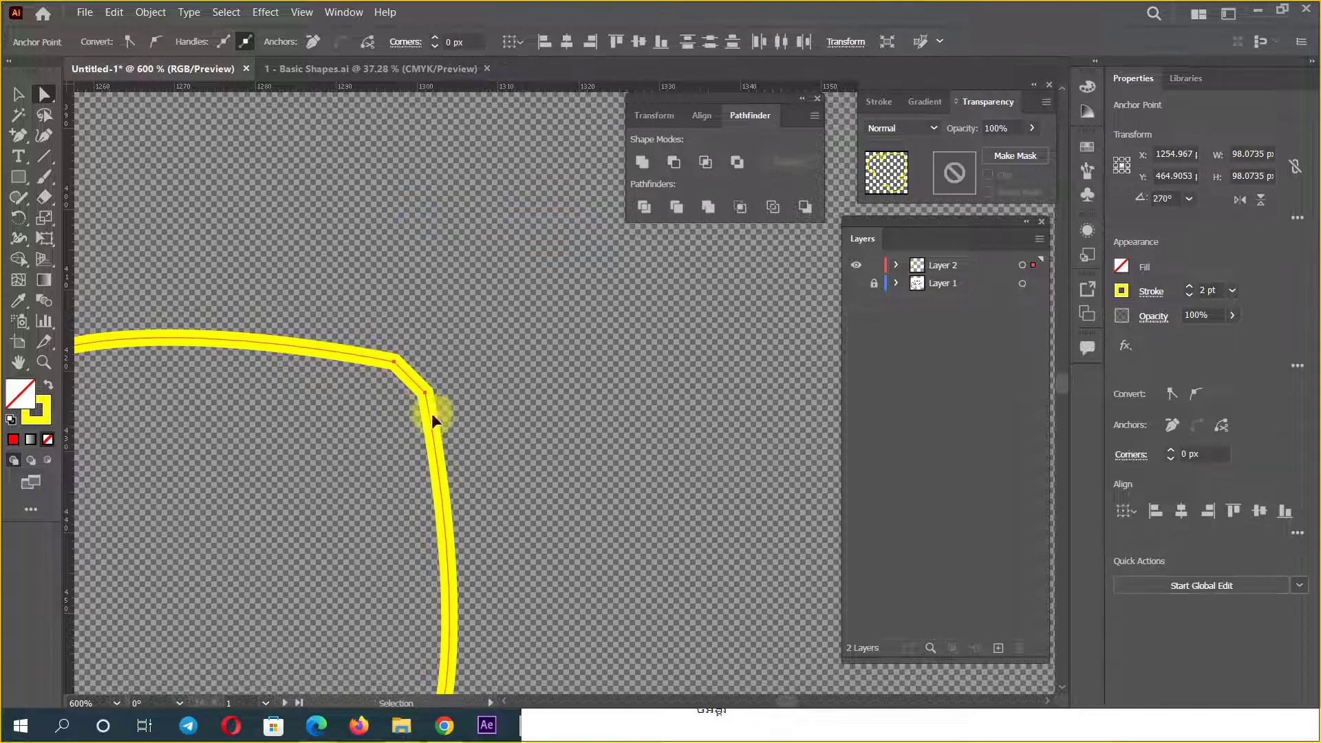
Step: Join the two open ends of the leaf outline
{"action": "scroll", "coordinate": [432, 412], "scroll_direction": "down", "scroll_amount": 2}
{"action": "scroll", "coordinate": [525, 418], "scroll_direction": "down", "scroll_amount": 2}
{"action": "scroll", "coordinate": [468, 320], "scroll_direction": "down", "scroll_amount": 1}
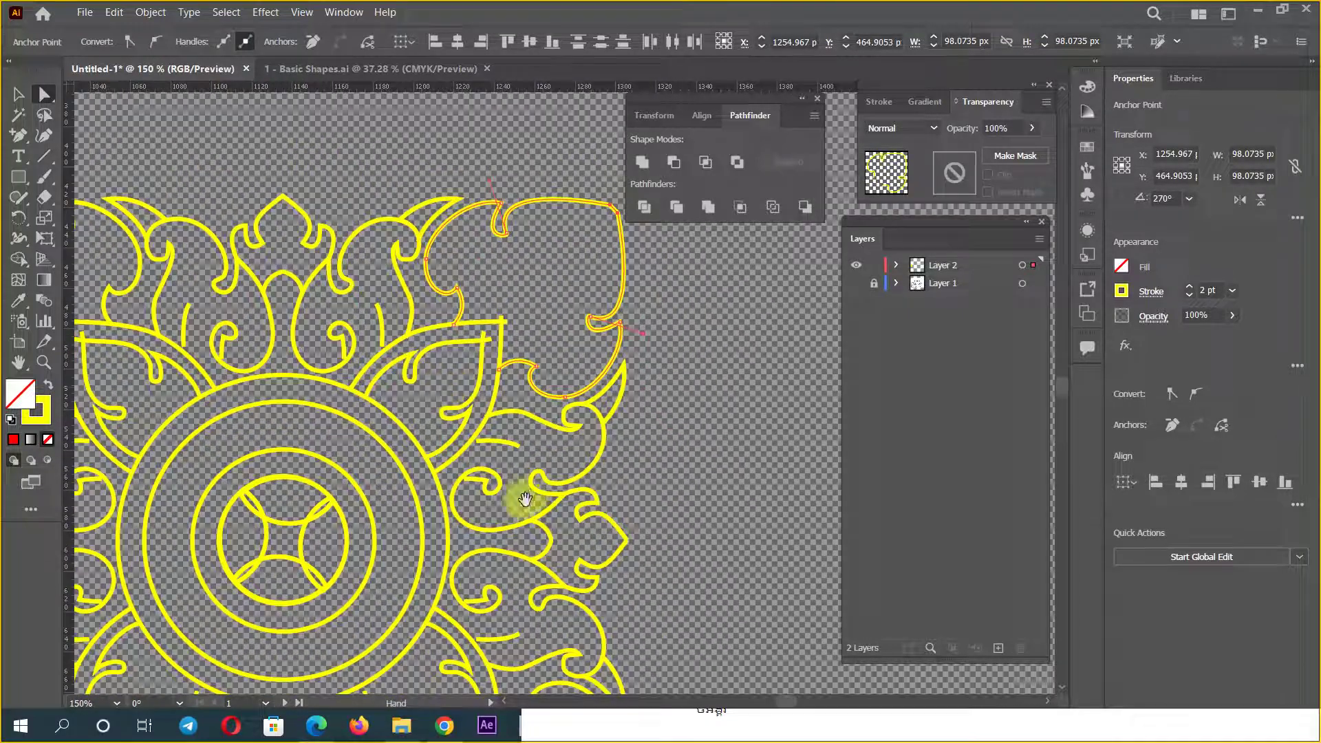
{"action": "scroll", "coordinate": [602, 533], "scroll_direction": "up", "scroll_amount": 2}
{"action": "mouse_move", "coordinate": [504, 503]}
{"action": "left_mouse_down"}
{"action": "mouse_move", "coordinate": [525, 552]}
{"action": "mouse_move", "coordinate": [578, 501]}
{"action": "left_mouse_up"}
{"action": "left_click", "coordinate": [578, 502]}
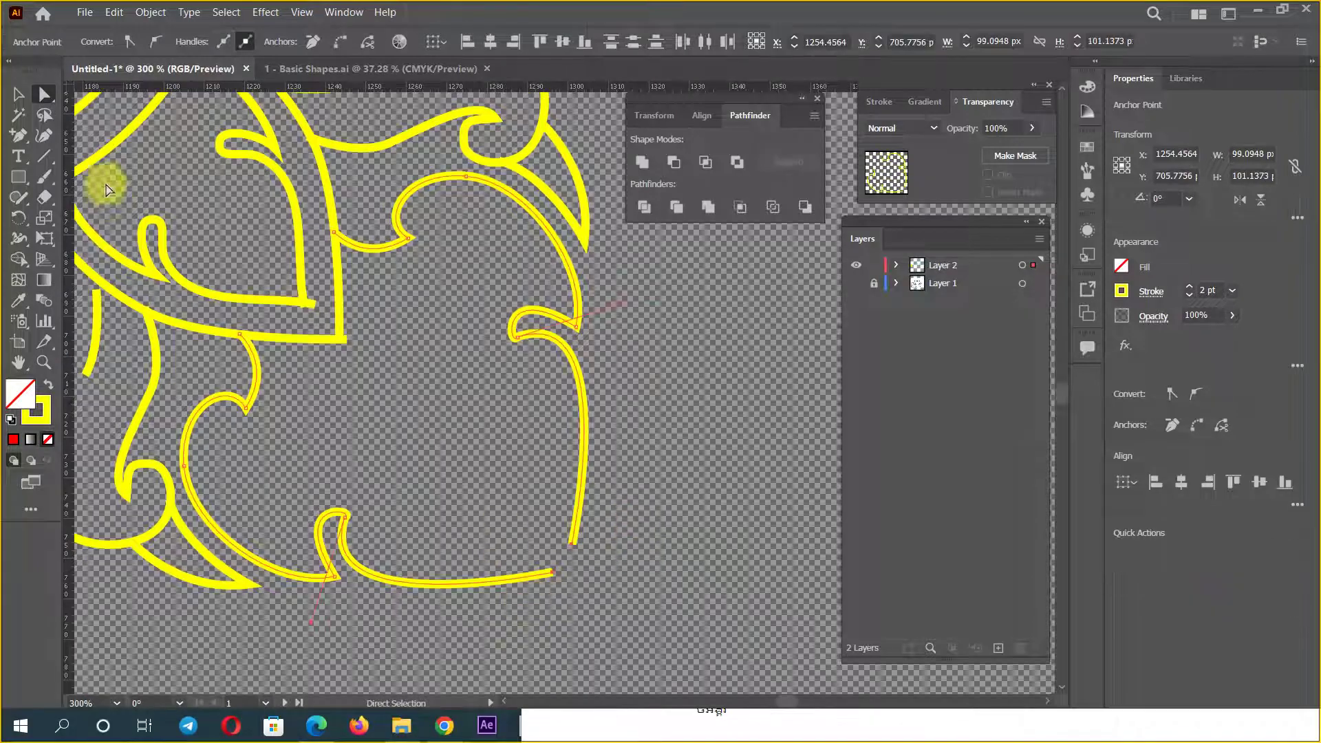
{"action": "right_click", "coordinate": [522, 487]}
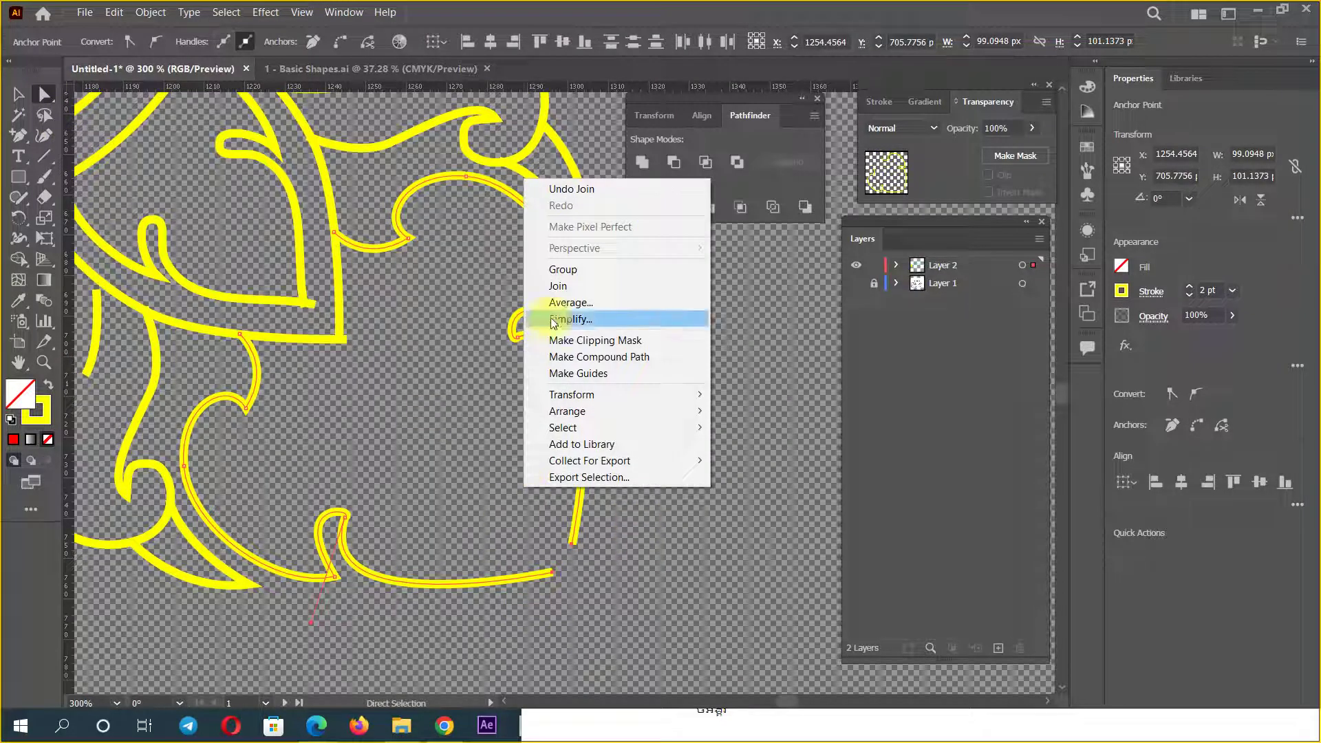
{"action": "left_click", "coordinate": [544, 286]}
Step: Join the open ends of another ornament path and of the lower leaf
{"action": "mouse_move", "coordinate": [339, 502]}
{"action": "left_mouse_down"}
{"action": "mouse_move", "coordinate": [358, 446]}
{"action": "mouse_move", "coordinate": [679, 470]}
{"action": "left_mouse_up"}
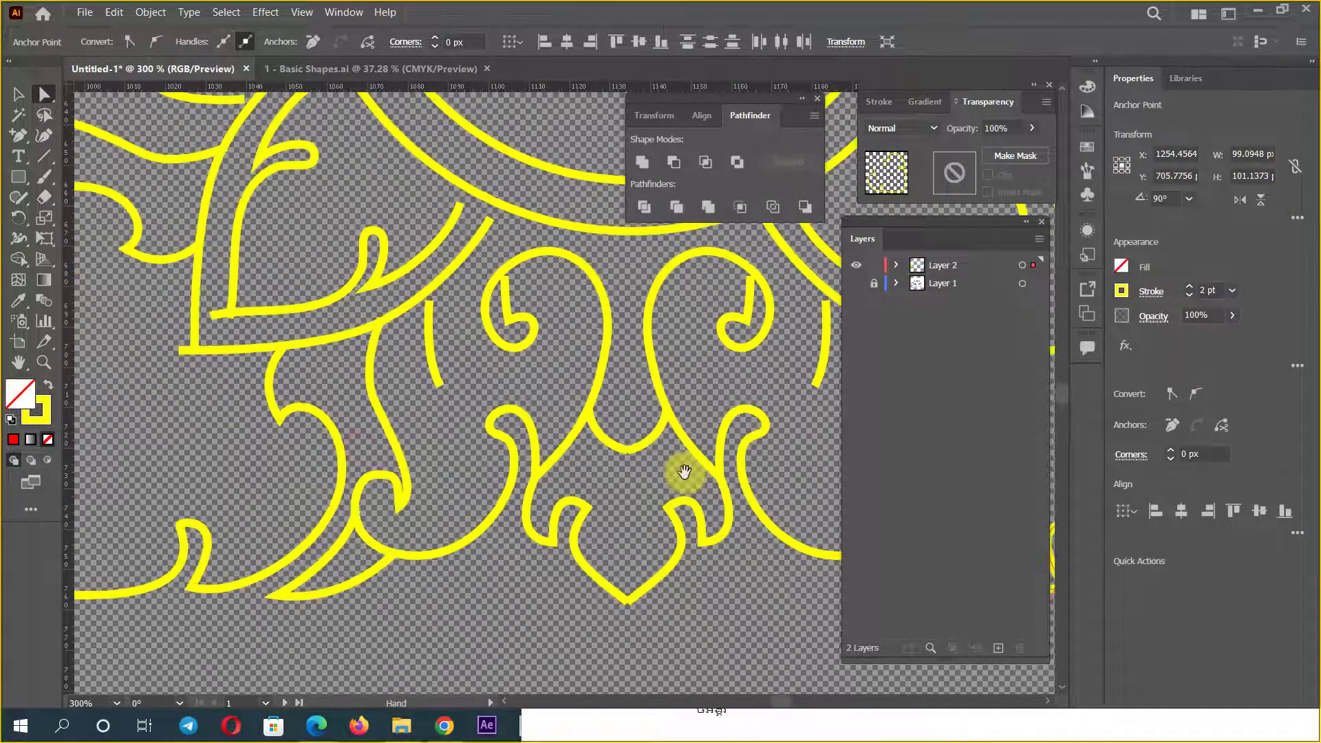
{"action": "left_click", "coordinate": [634, 607]}
{"action": "right_click", "coordinate": [642, 609]}
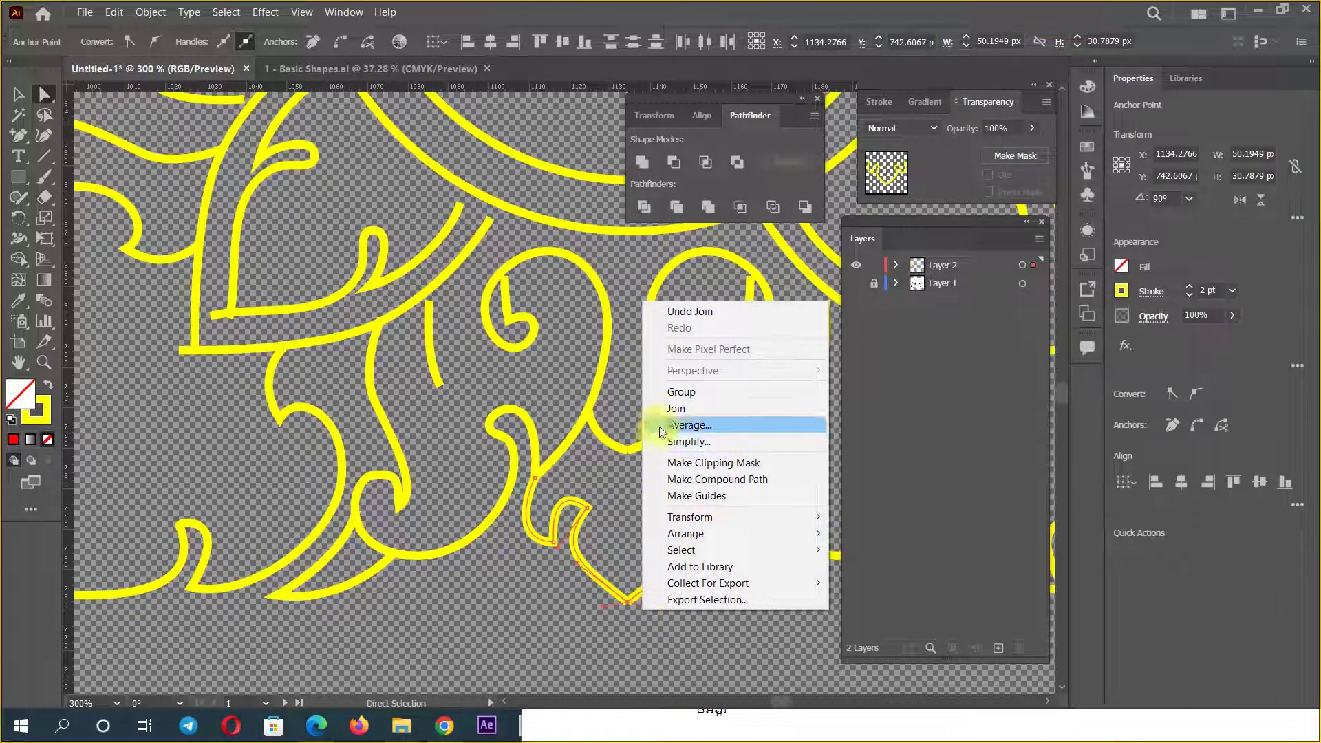
{"action": "left_click", "coordinate": [676, 408]}
{"action": "scroll", "coordinate": [490, 548], "scroll_direction": "left", "scroll_amount": 5}
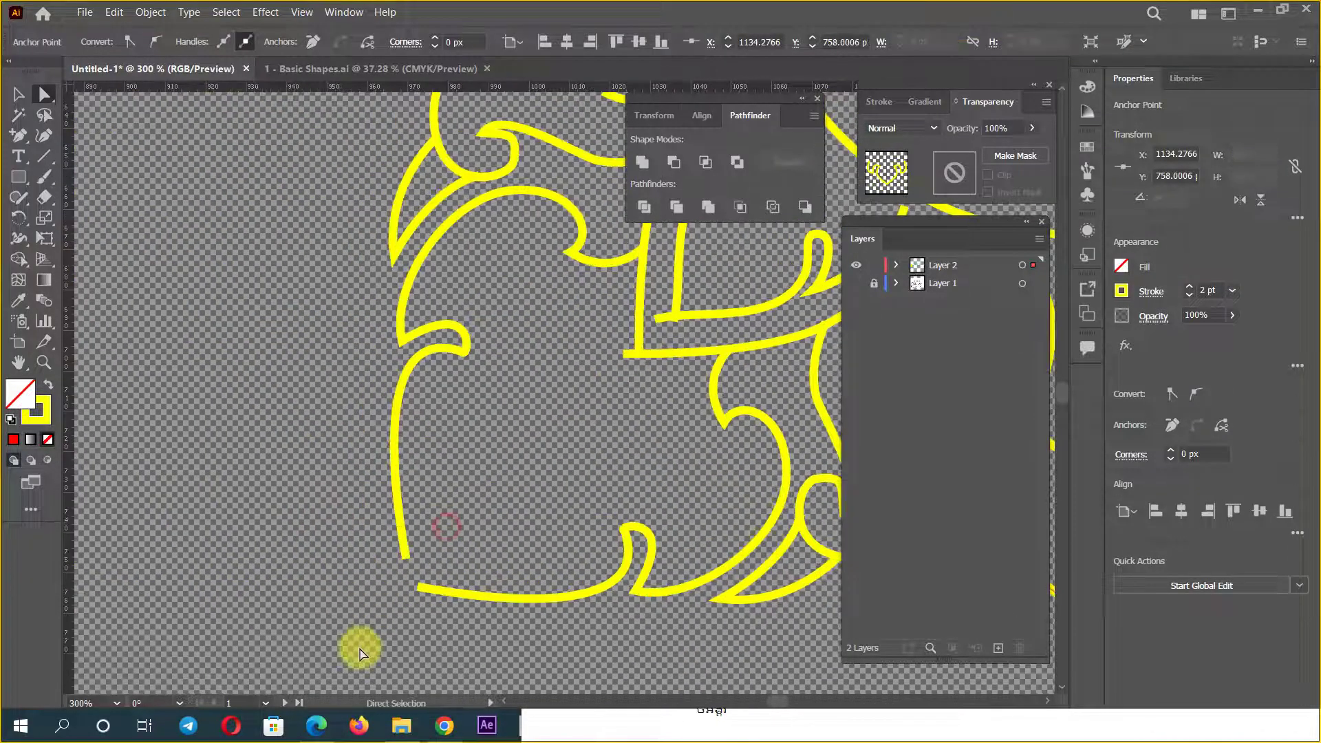
{"action": "left_click_drag", "start_coordinate": [354, 642], "coordinate": [404, 574]}
{"action": "right_click", "coordinate": [405, 574]}
{"action": "left_click", "coordinate": [435, 373]}
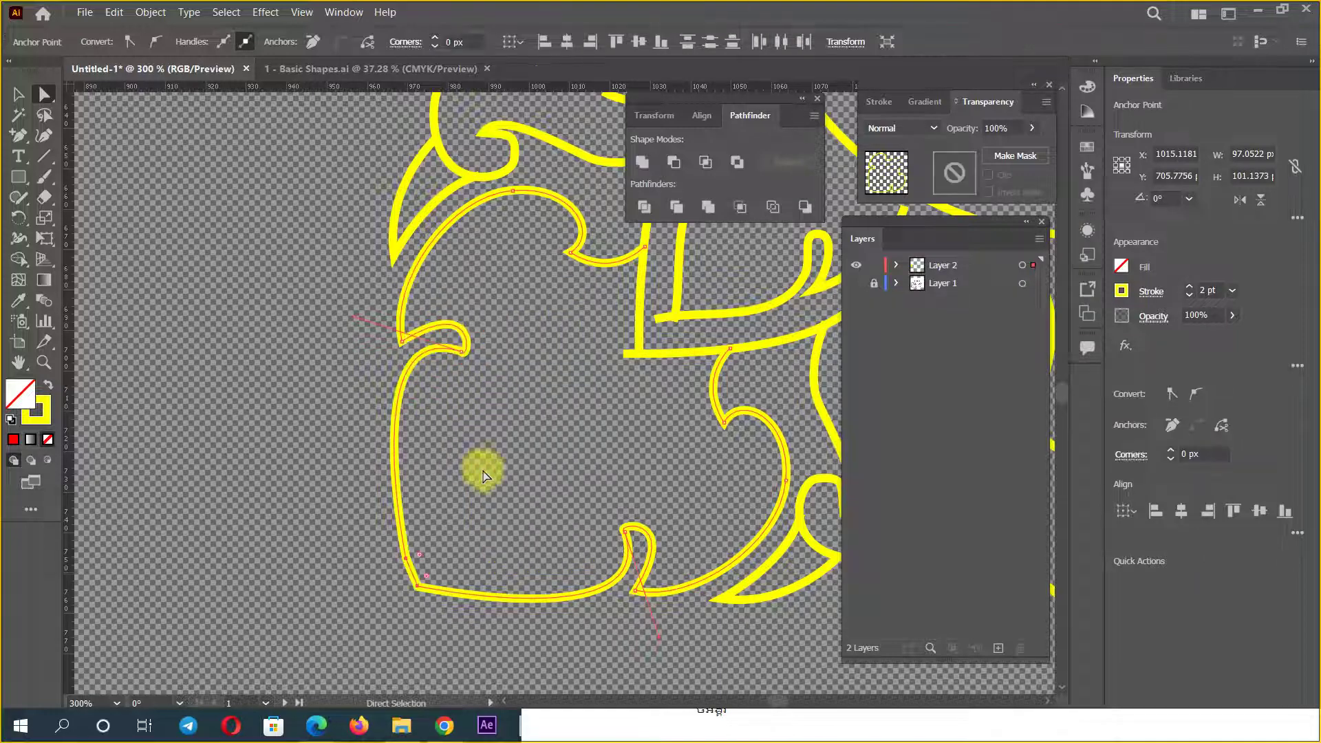
Step: Join the open ends of the remaining petal path
{"action": "left_click", "coordinate": [523, 482]}
{"action": "left_click", "coordinate": [560, 493], "text": "ctrl+alt"}
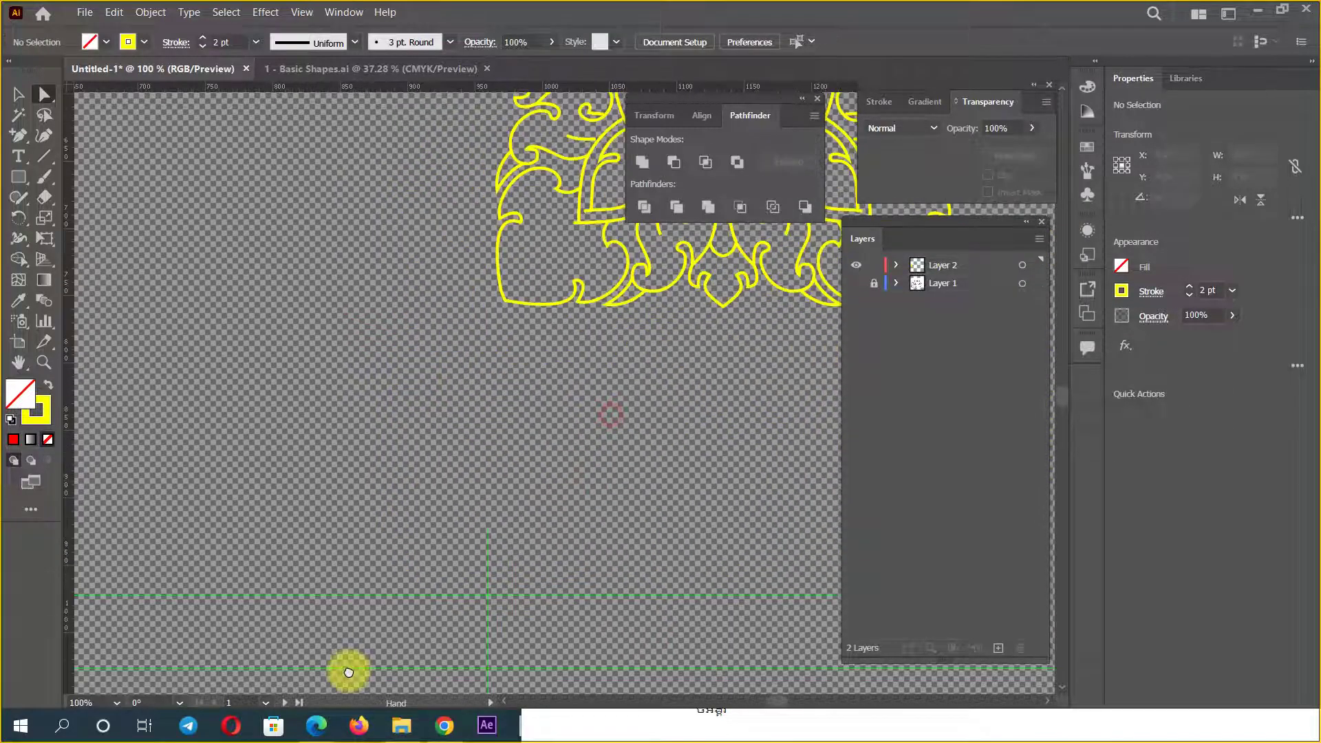
{"action": "left_click", "coordinate": [488, 460]}
{"action": "left_click", "coordinate": [428, 280]}
{"action": "mouse_move", "coordinate": [430, 279]}
{"action": "left_mouse_down"}
{"action": "mouse_move", "coordinate": [663, 460]}
{"action": "mouse_move", "coordinate": [88, 385]}
{"action": "left_mouse_up"}
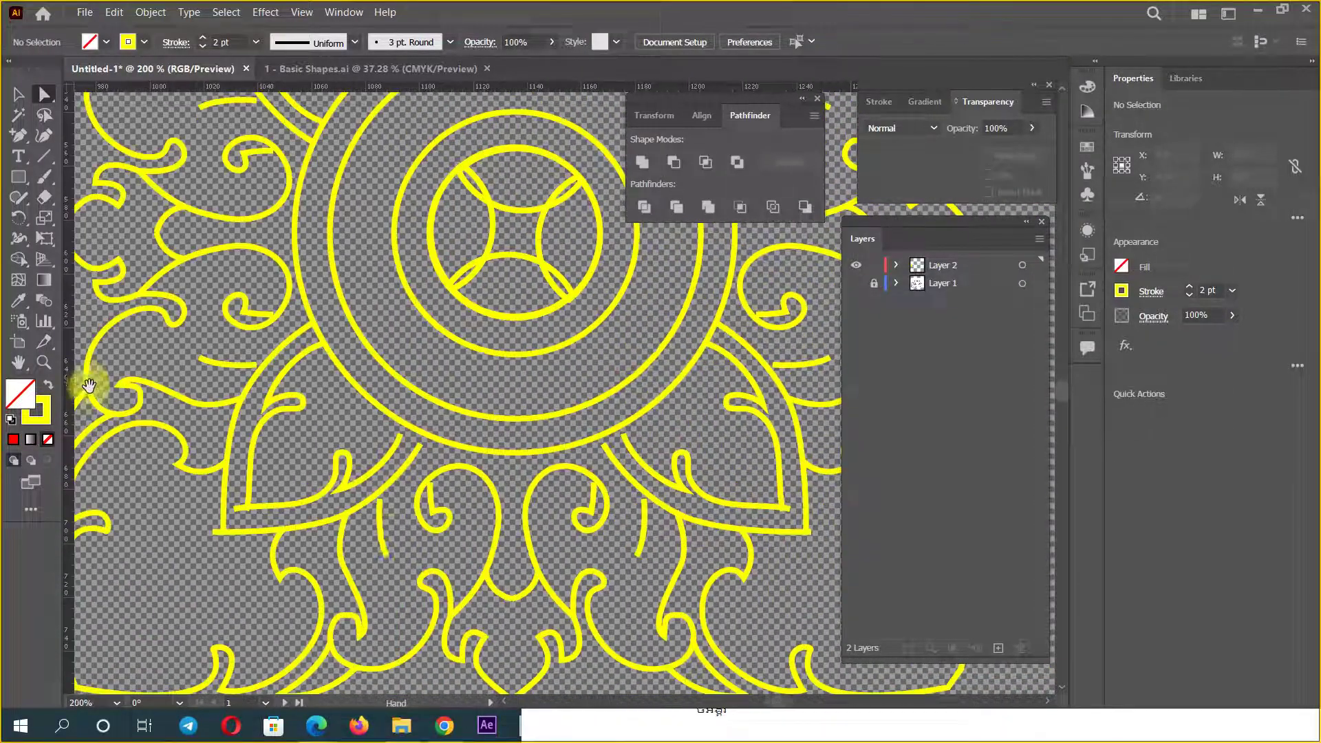
{"action": "left_click", "coordinate": [219, 530]}
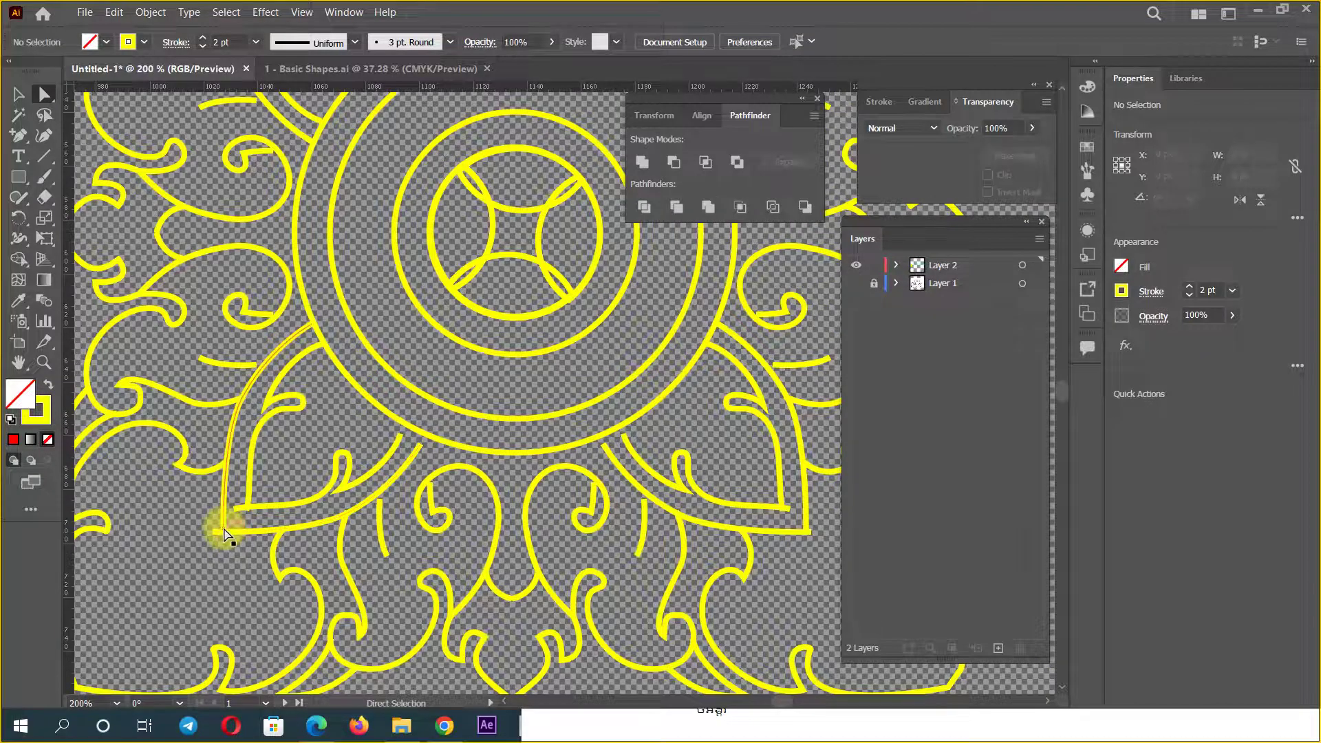
{"action": "right_click", "coordinate": [217, 547]}
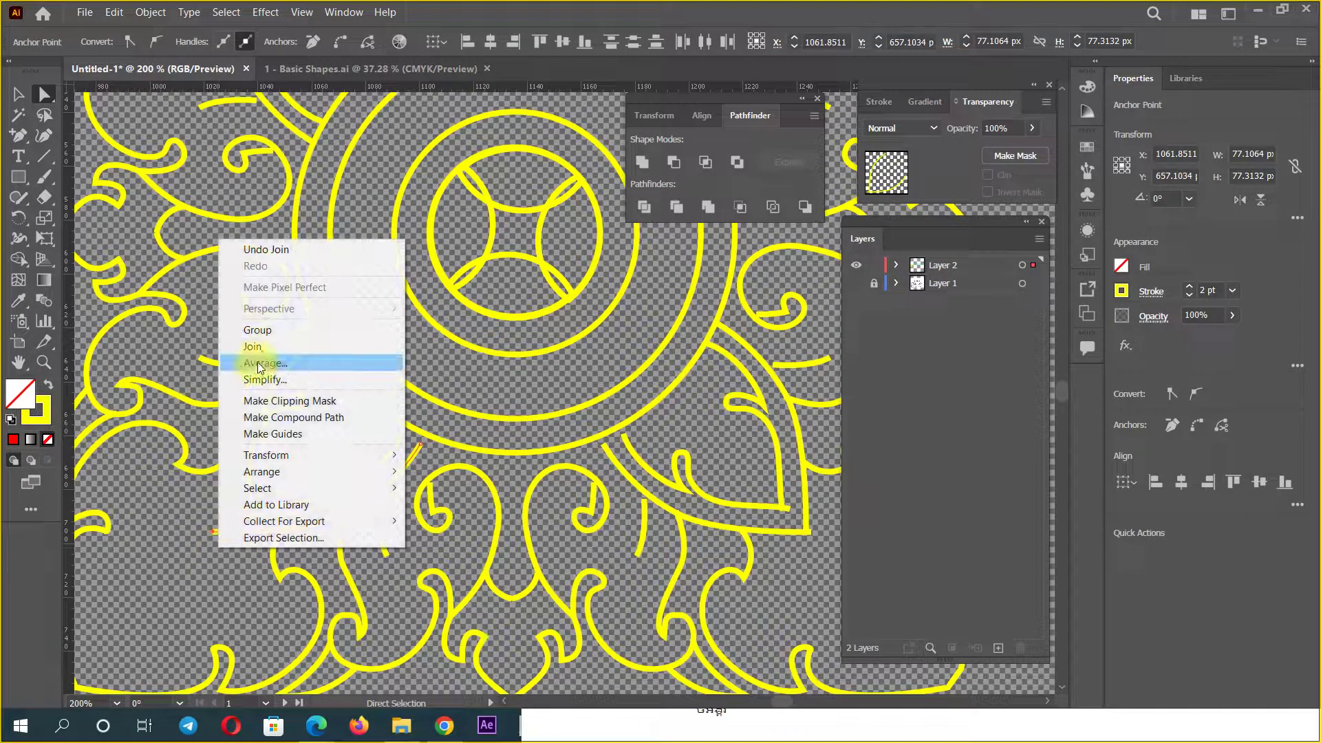
{"action": "left_click", "coordinate": [260, 351]}
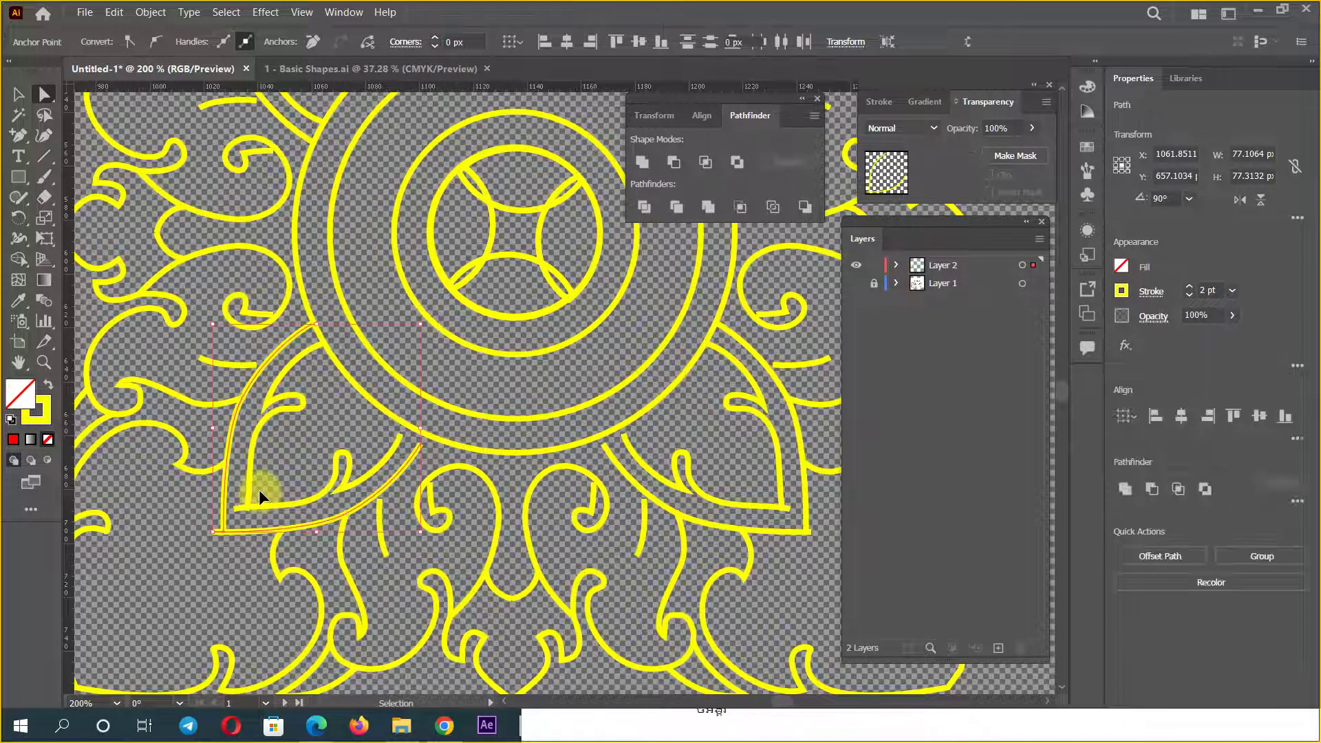
Step: Zoom out to view the whole completed ornament and deselect the path
{"action": "left_click", "coordinate": [432, 423], "text": "ctrl+alt"}
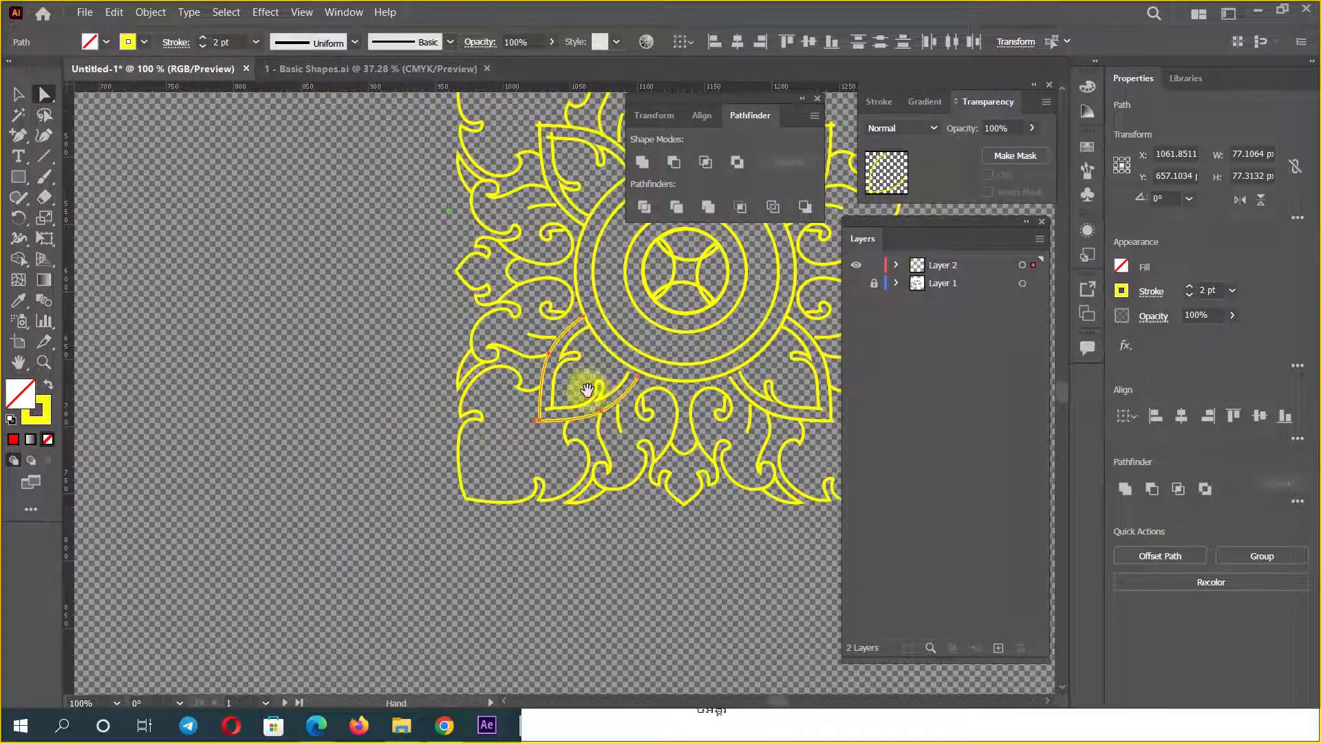
{"action": "left_click_drag", "start_coordinate": [599, 459], "coordinate": [319, 508]}
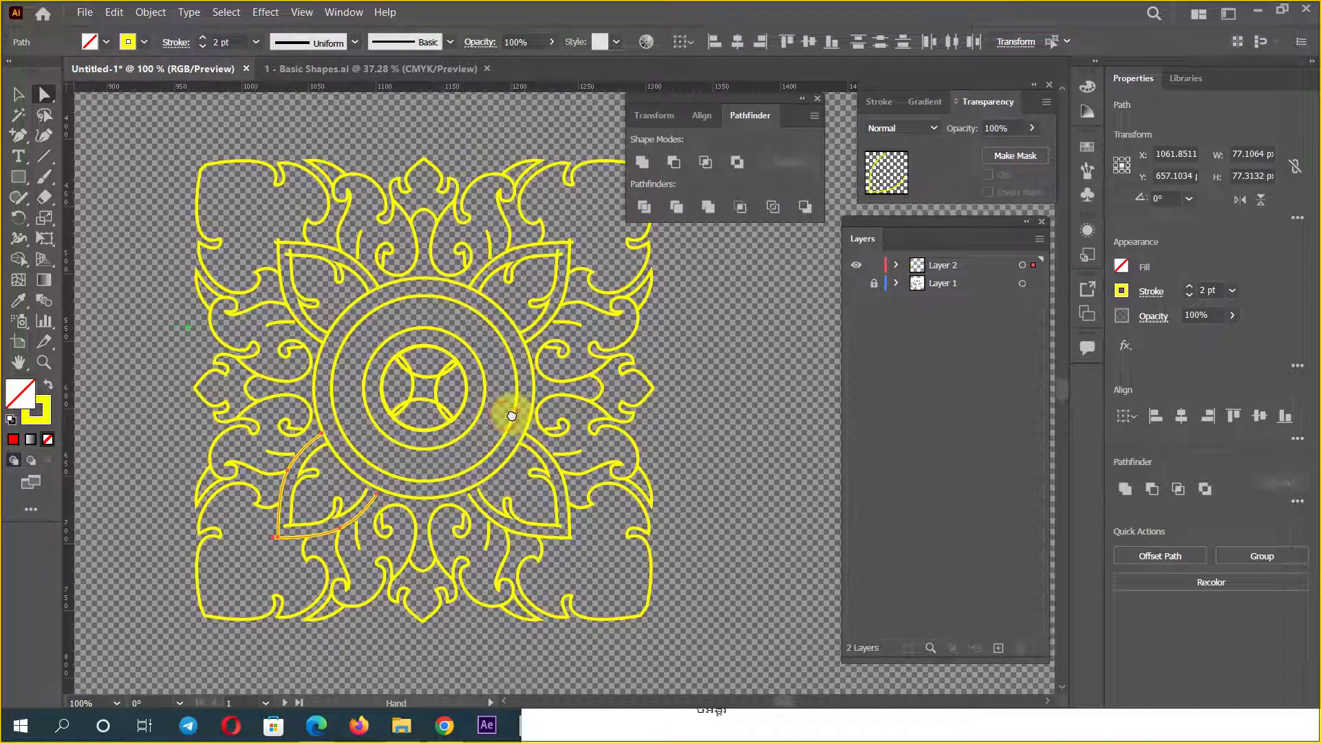
{"action": "left_click_drag", "start_coordinate": [511, 416], "coordinate": [536, 439]}
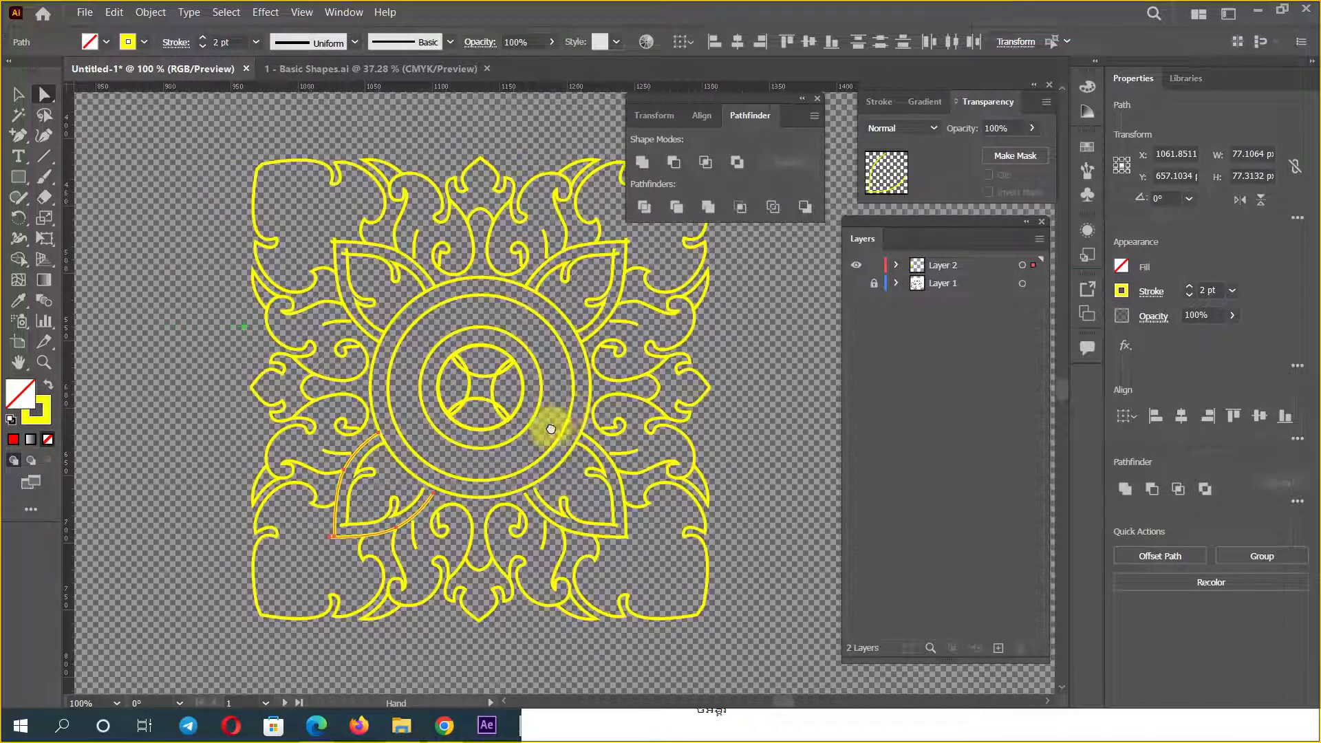
{"action": "left_click", "coordinate": [715, 375]}
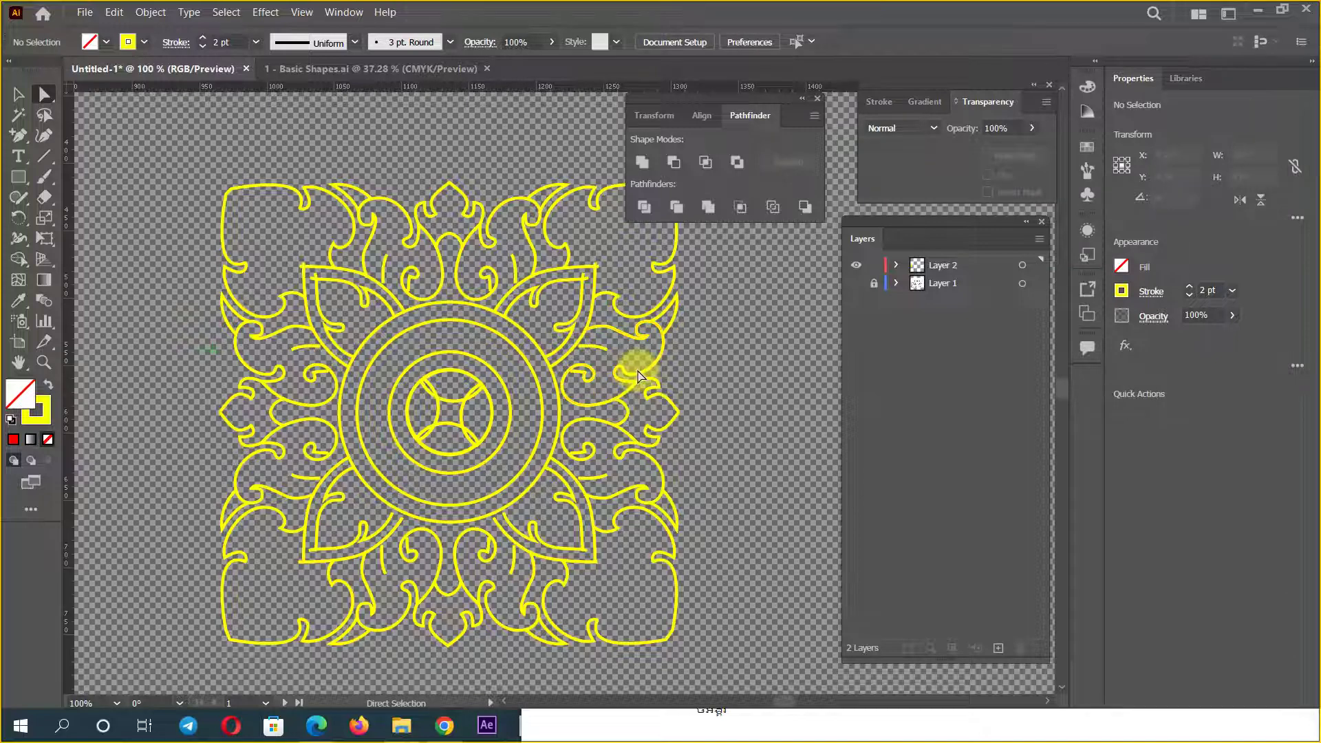
{"action": "left_click_drag", "start_coordinate": [679, 418], "coordinate": [647, 420]}
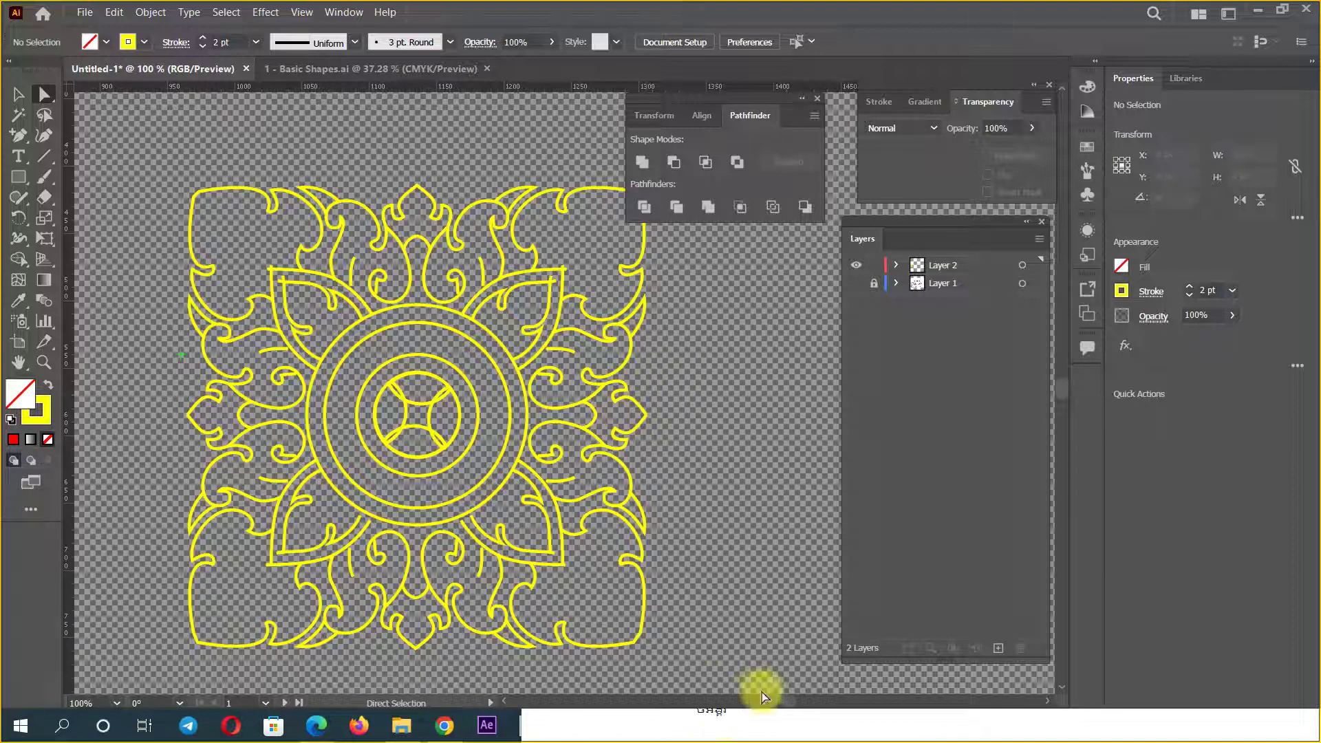
{"action": "left_click", "coordinate": [987, 725]}
{"action": "left_click", "coordinate": [1252, 253]}
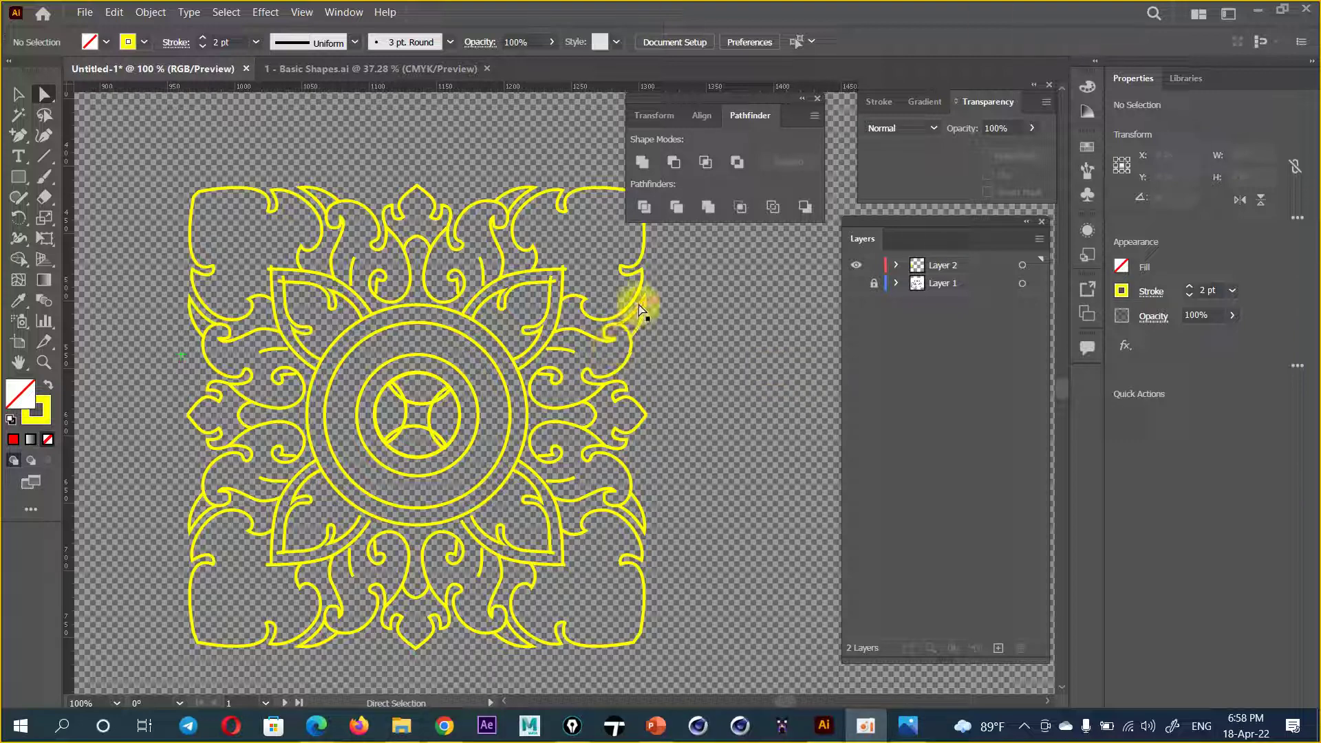
{"action": "left_click", "coordinate": [855, 286]}
{"action": "left_click", "coordinate": [855, 286]}
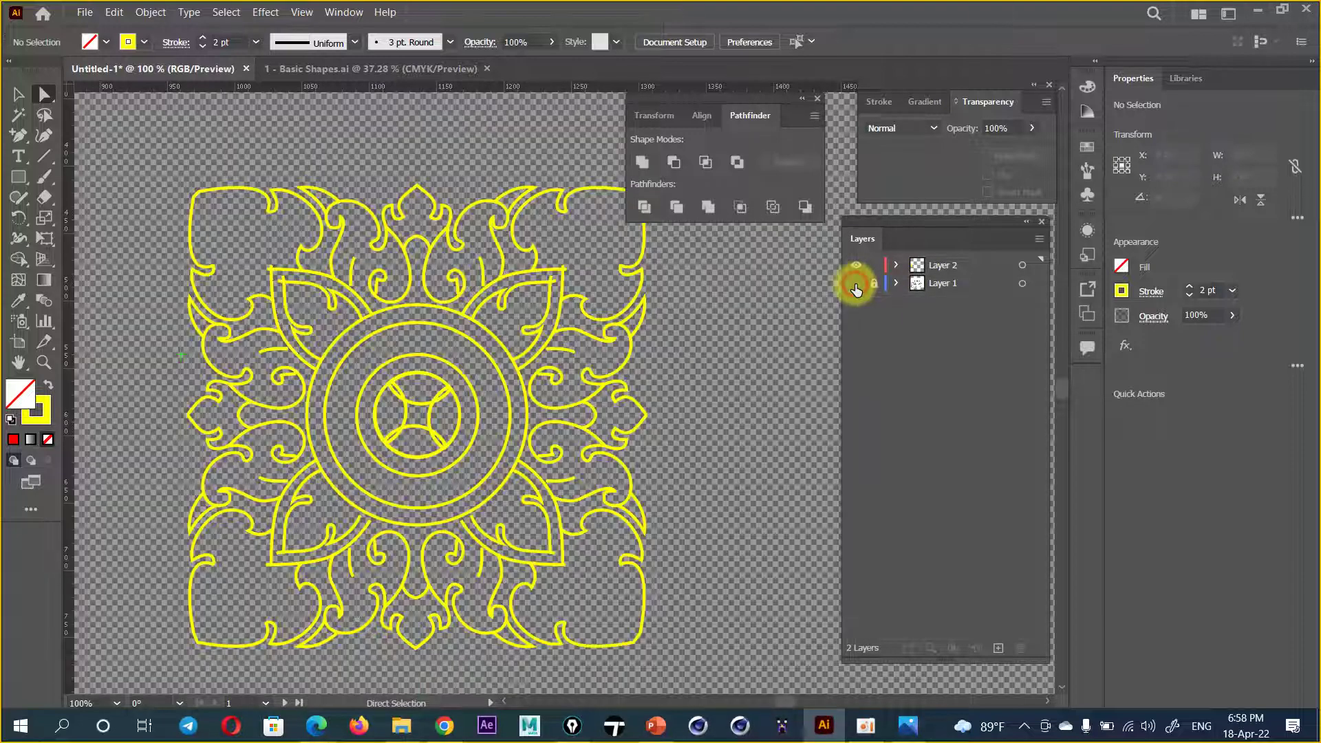
{"action": "left_click", "coordinate": [84, 12]}
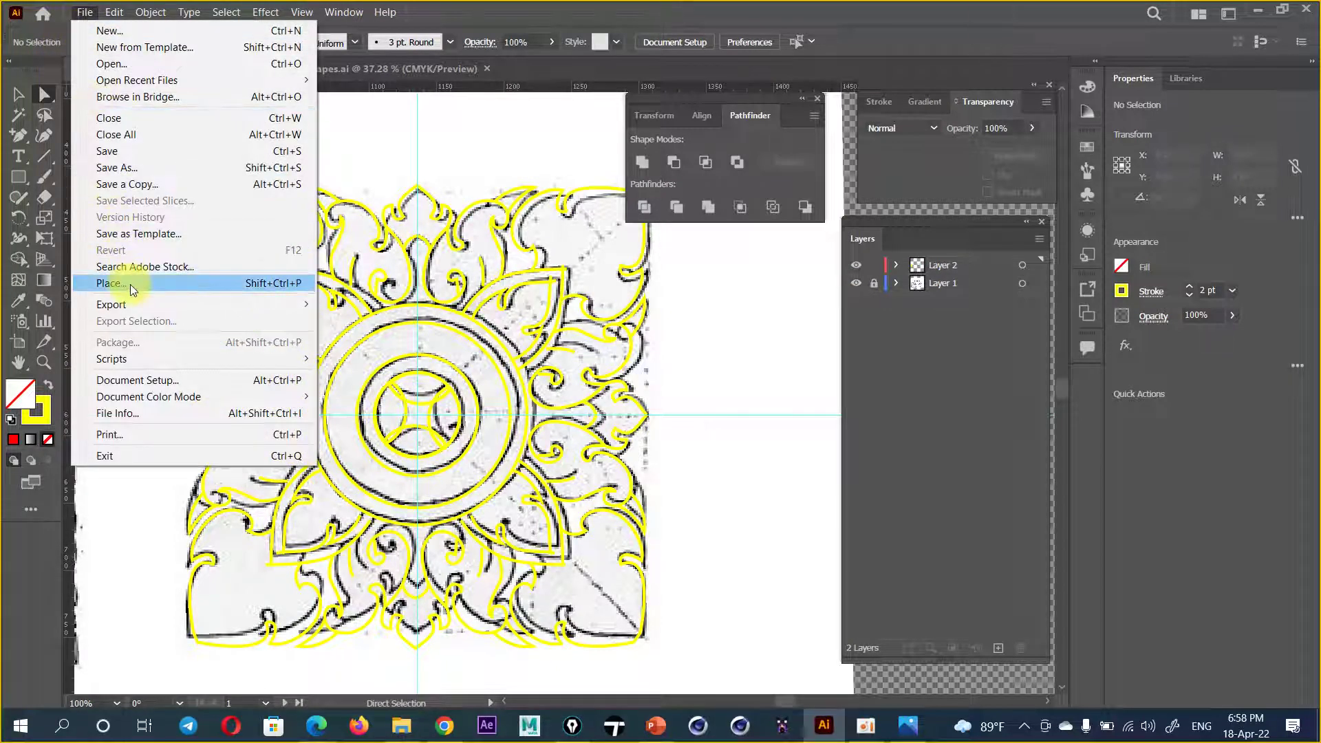
{"action": "left_click", "coordinate": [416, 727]}
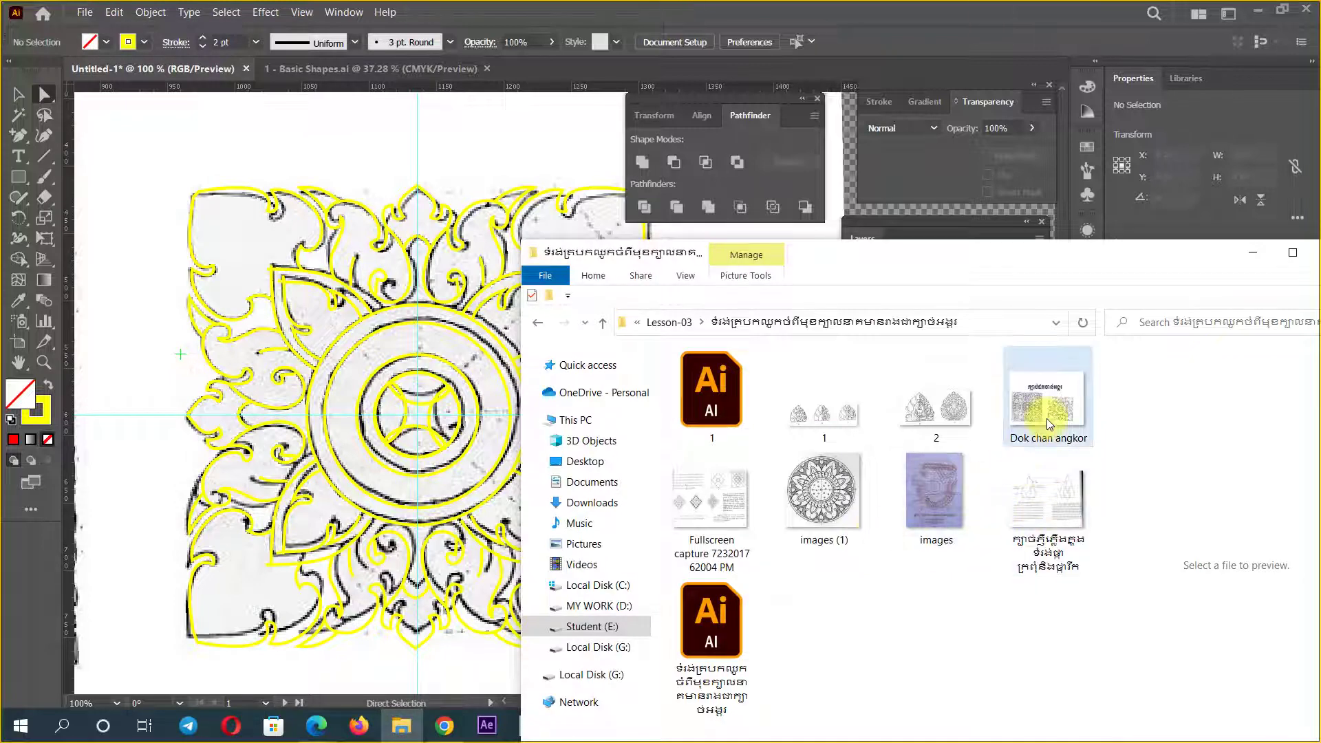
{"action": "left_click_drag", "start_coordinate": [1047, 418], "coordinate": [282, 329]}
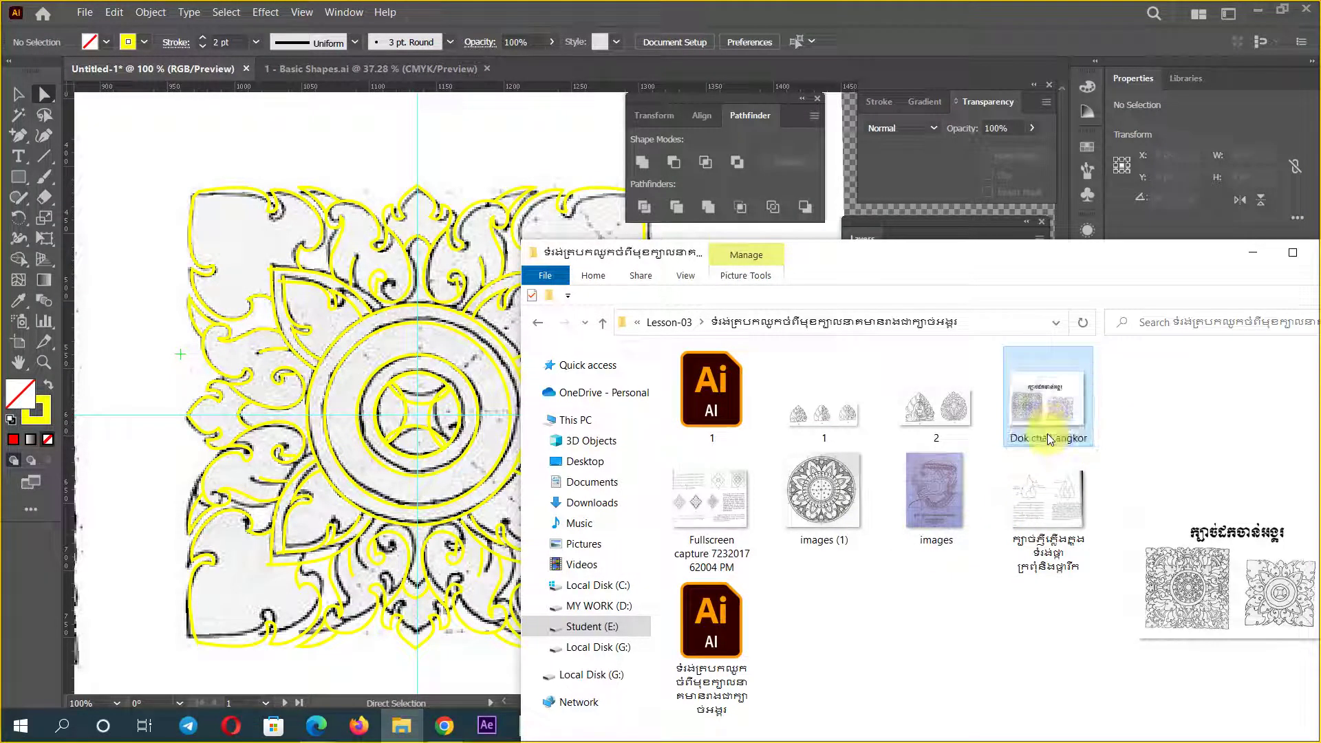
{"action": "mouse_move", "coordinate": [1057, 451]}
{"action": "left_mouse_down"}
{"action": "mouse_move", "coordinate": [527, 15]}
{"action": "mouse_move", "coordinate": [420, 242]}
{"action": "left_mouse_up"}
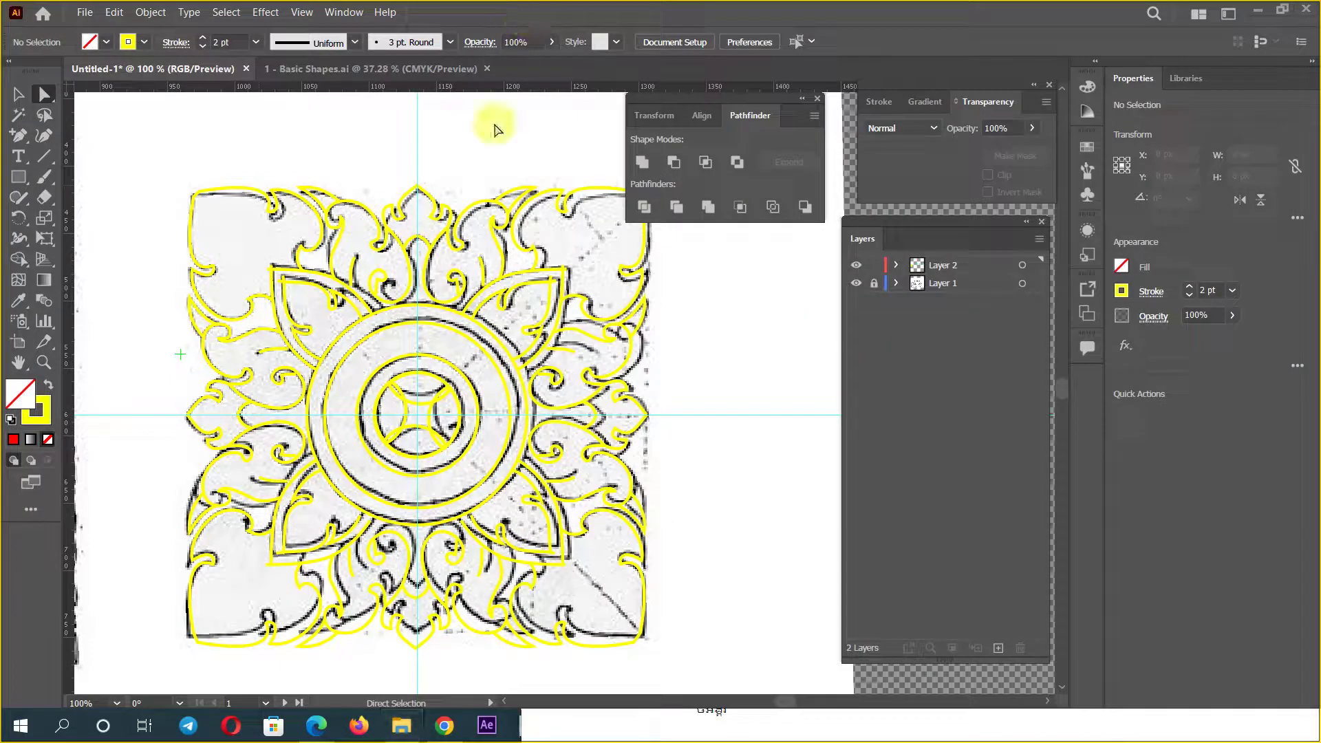
{"action": "left_click", "coordinate": [855, 283]}
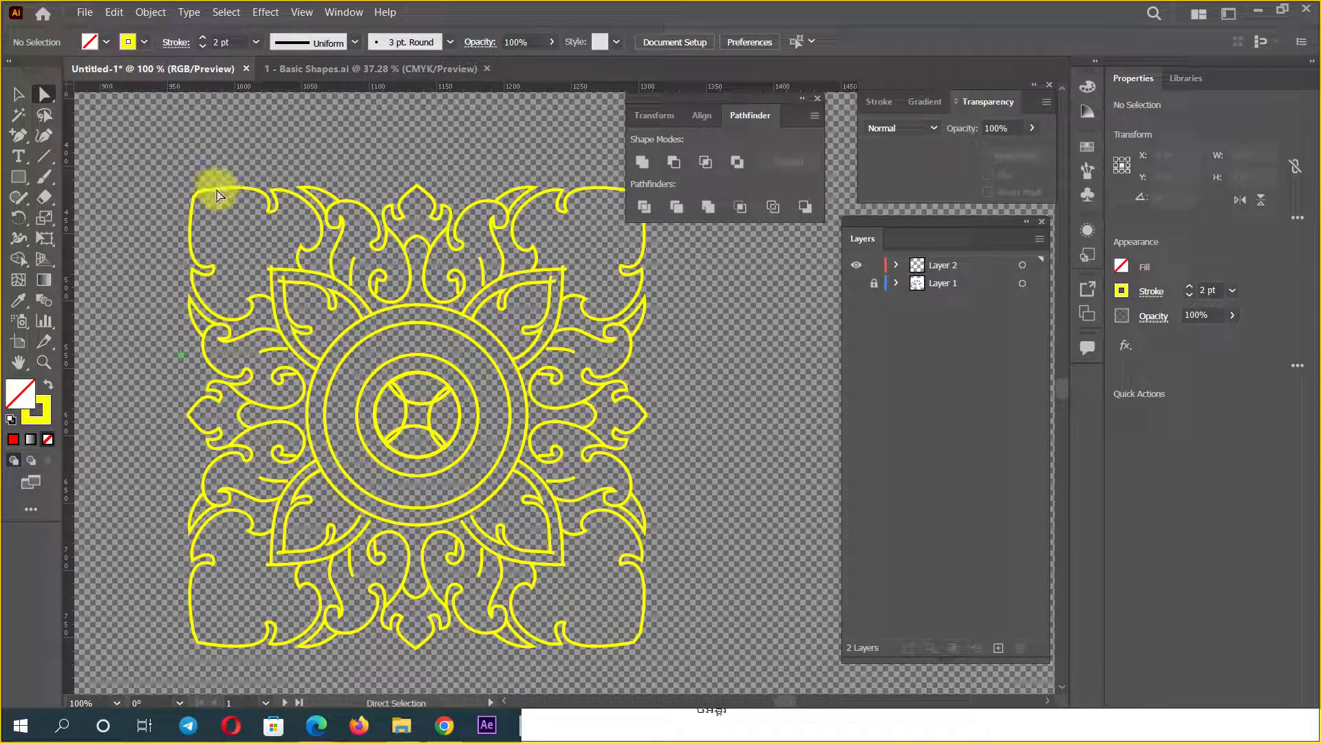
{"action": "key", "text": "ctrl+r"}
{"action": "key", "text": "ctrl+r"}
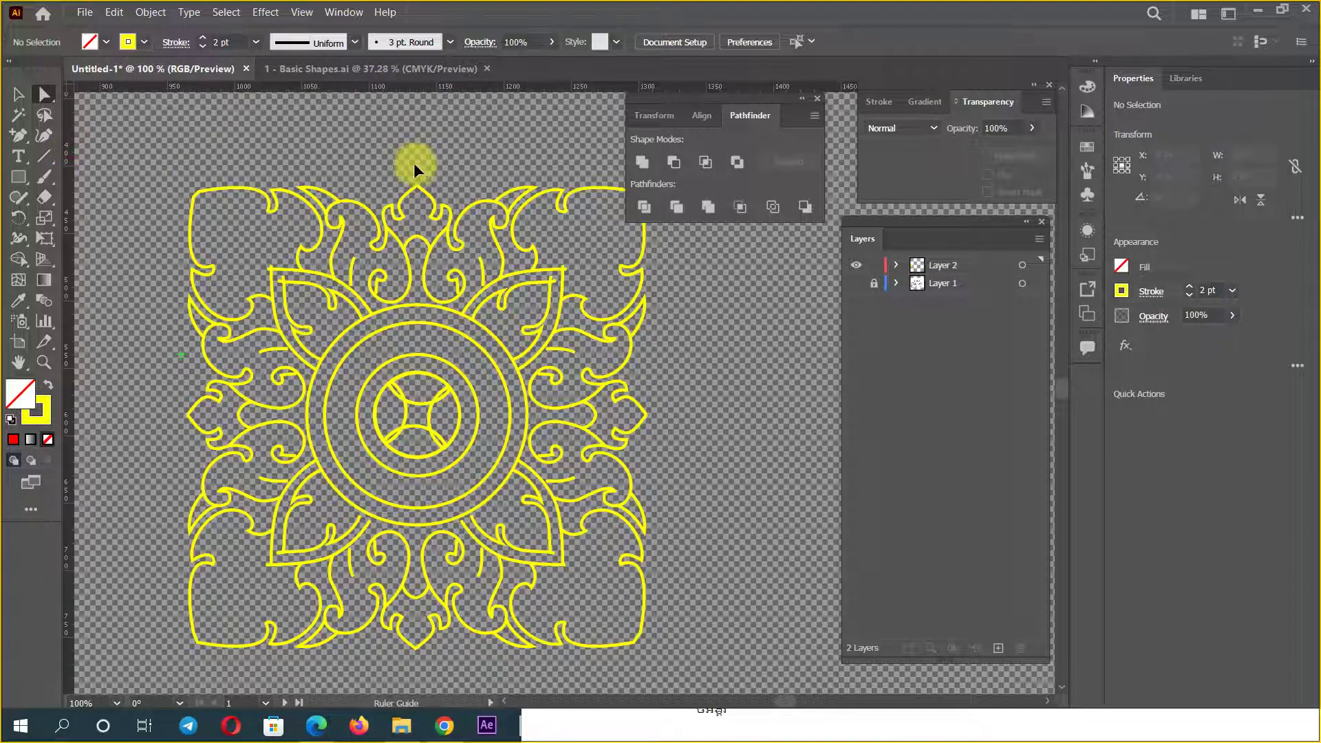
Step: Add a vertical guide through the ornament, hide Layer 2 and show Layer 1's sketch
{"action": "left_click_drag", "start_coordinate": [428, 169], "coordinate": [432, 165]}
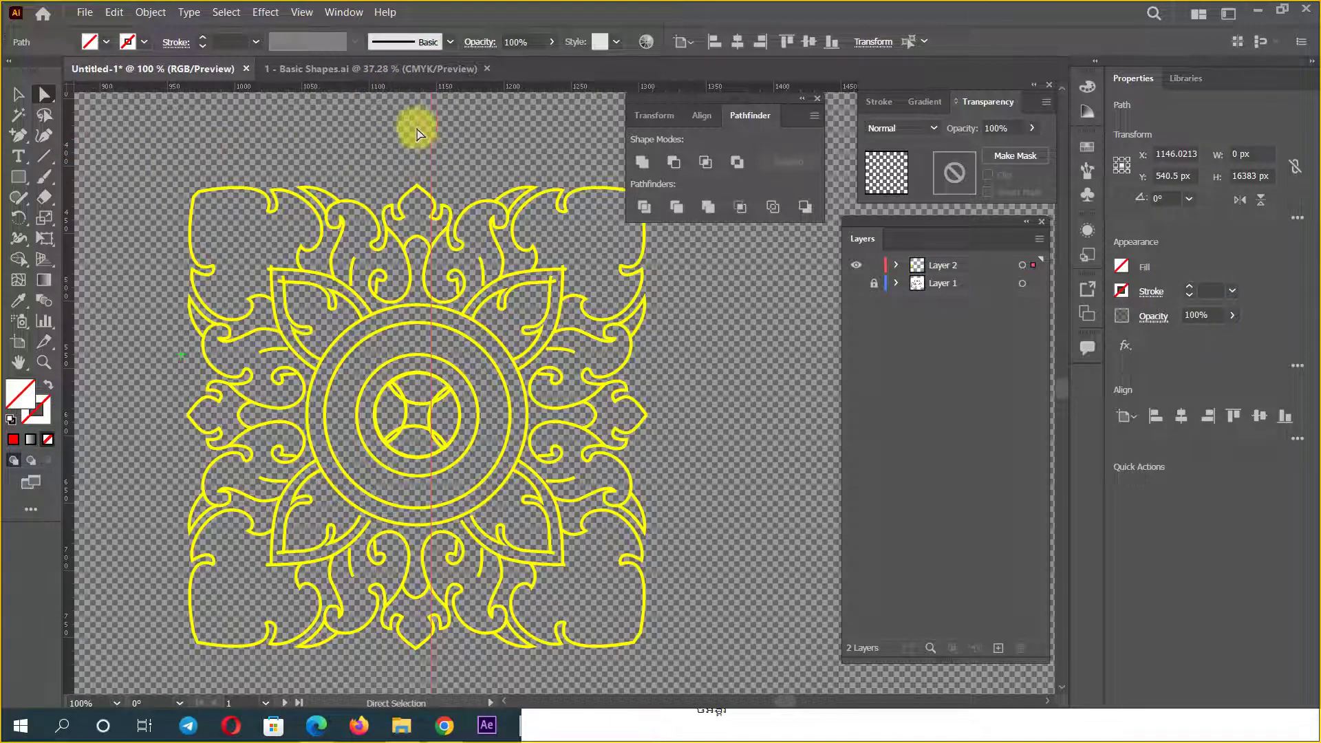
{"action": "left_click", "coordinate": [854, 273]}
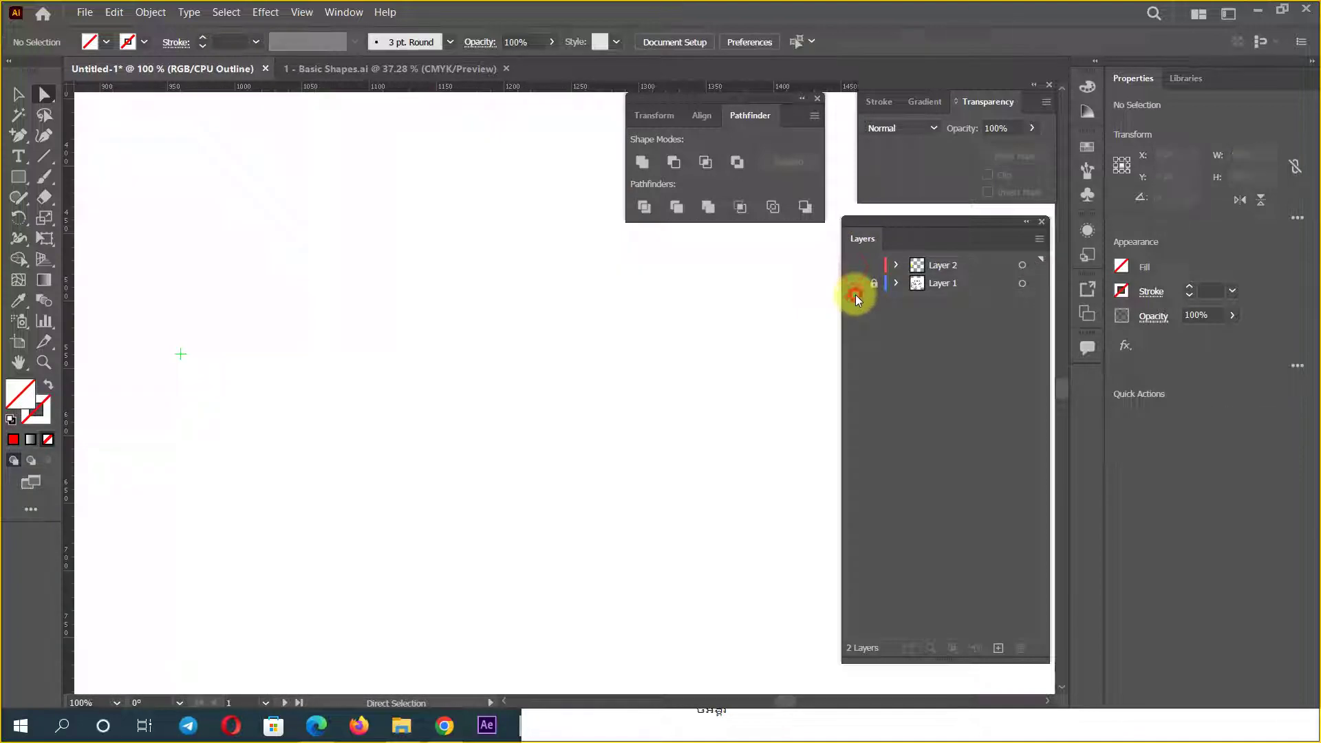
{"action": "left_click", "coordinate": [856, 284], "text": "ctrl"}
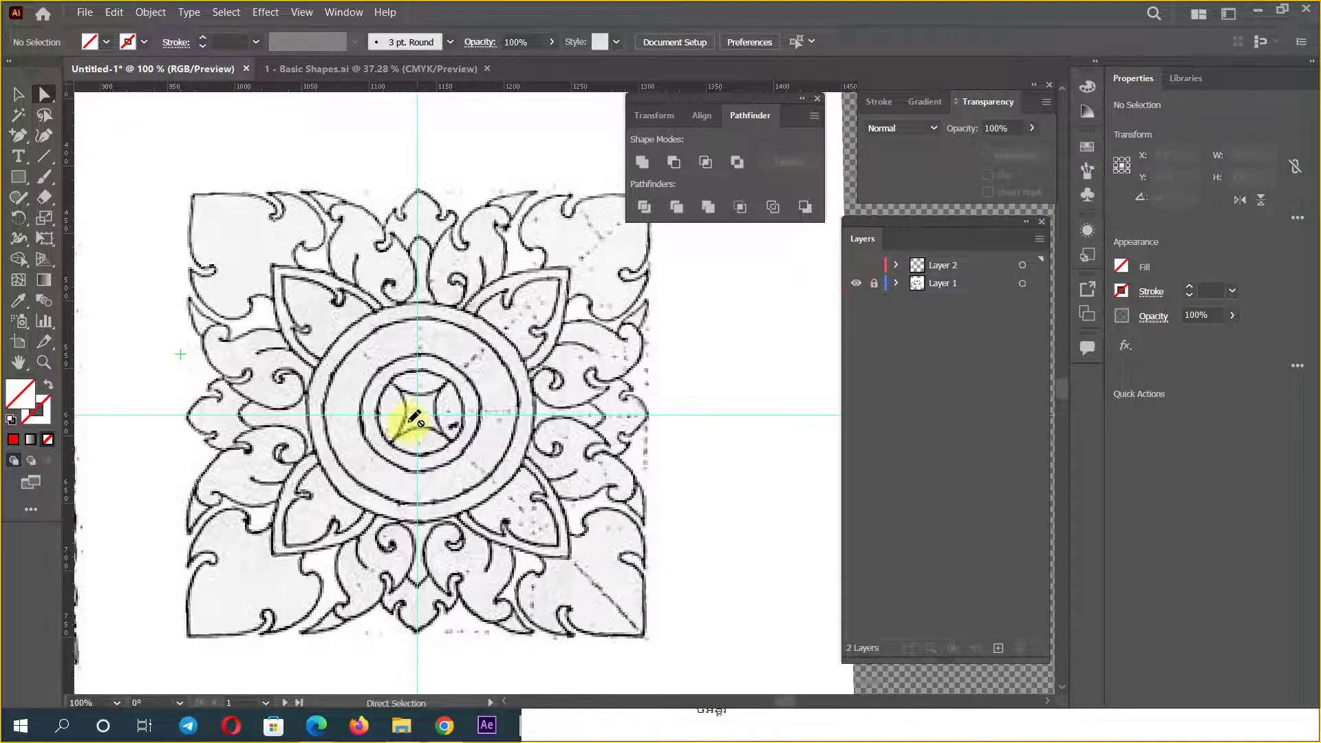
{"action": "left_click", "coordinate": [18, 95]}
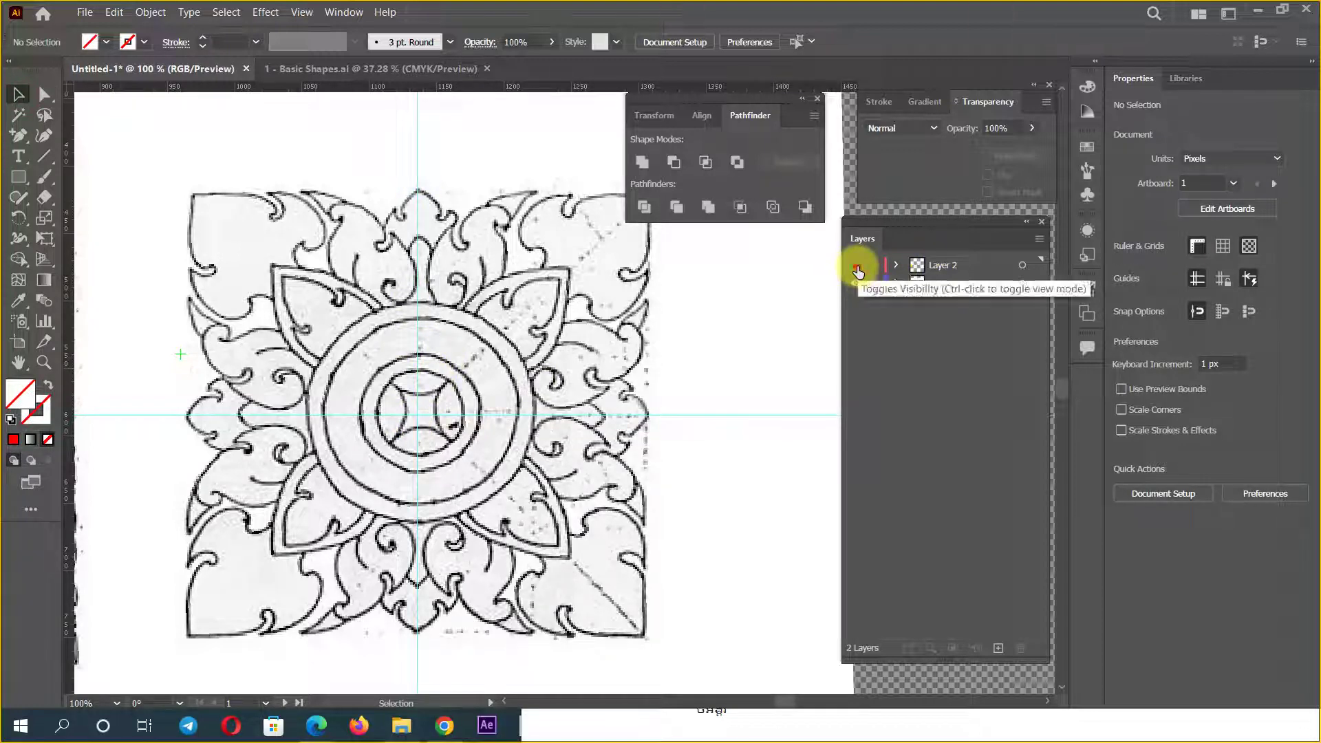
Step: Briefly overlay the yellow trace on the sketch, hide it again, and make Layer 2 active
{"action": "left_click", "coordinate": [856, 265]}
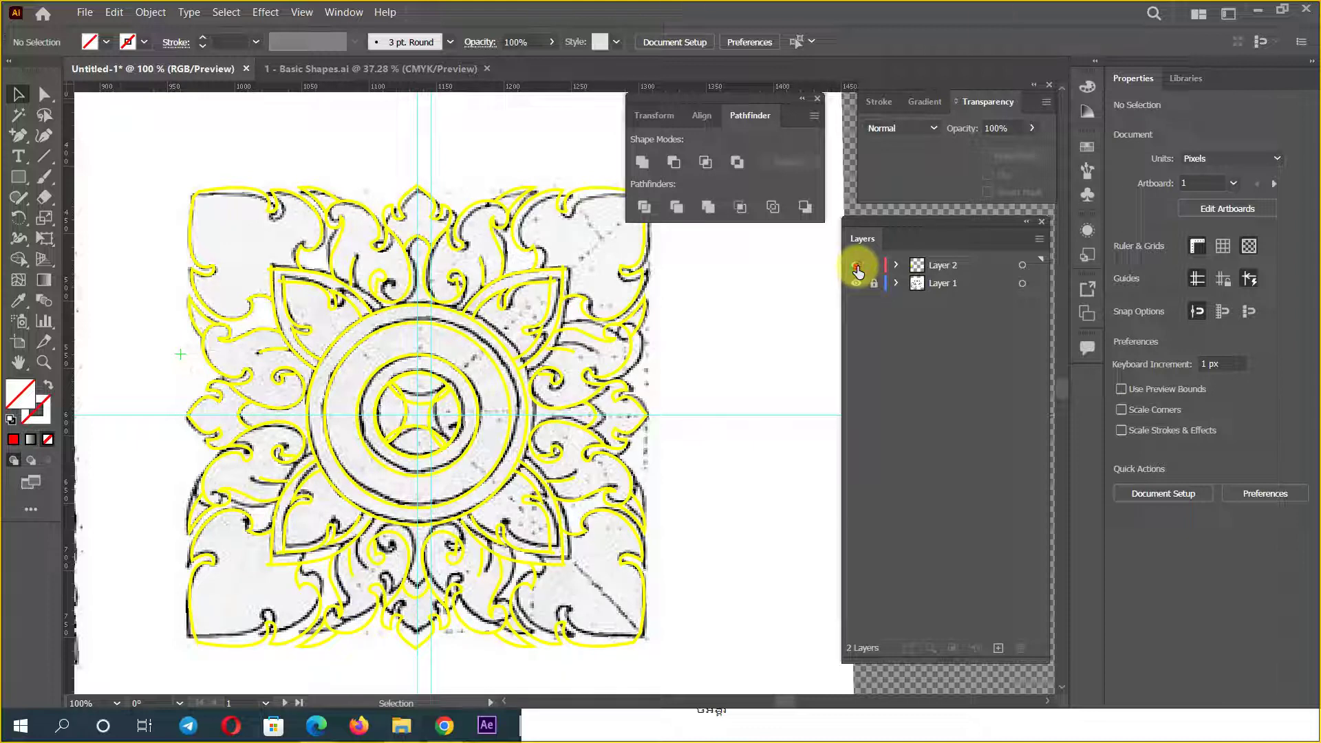
{"action": "left_click", "coordinate": [856, 266]}
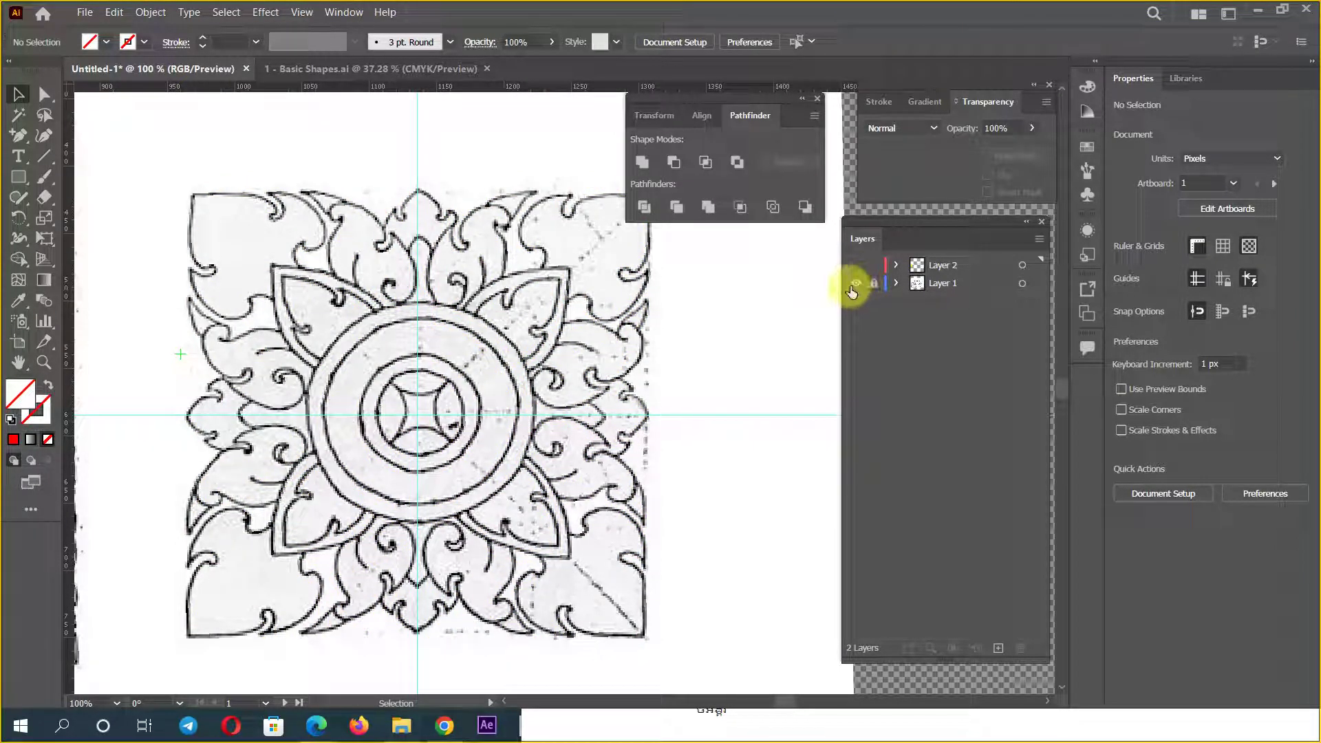
{"action": "left_click", "coordinate": [856, 282]}
{"action": "left_click", "coordinate": [855, 284]}
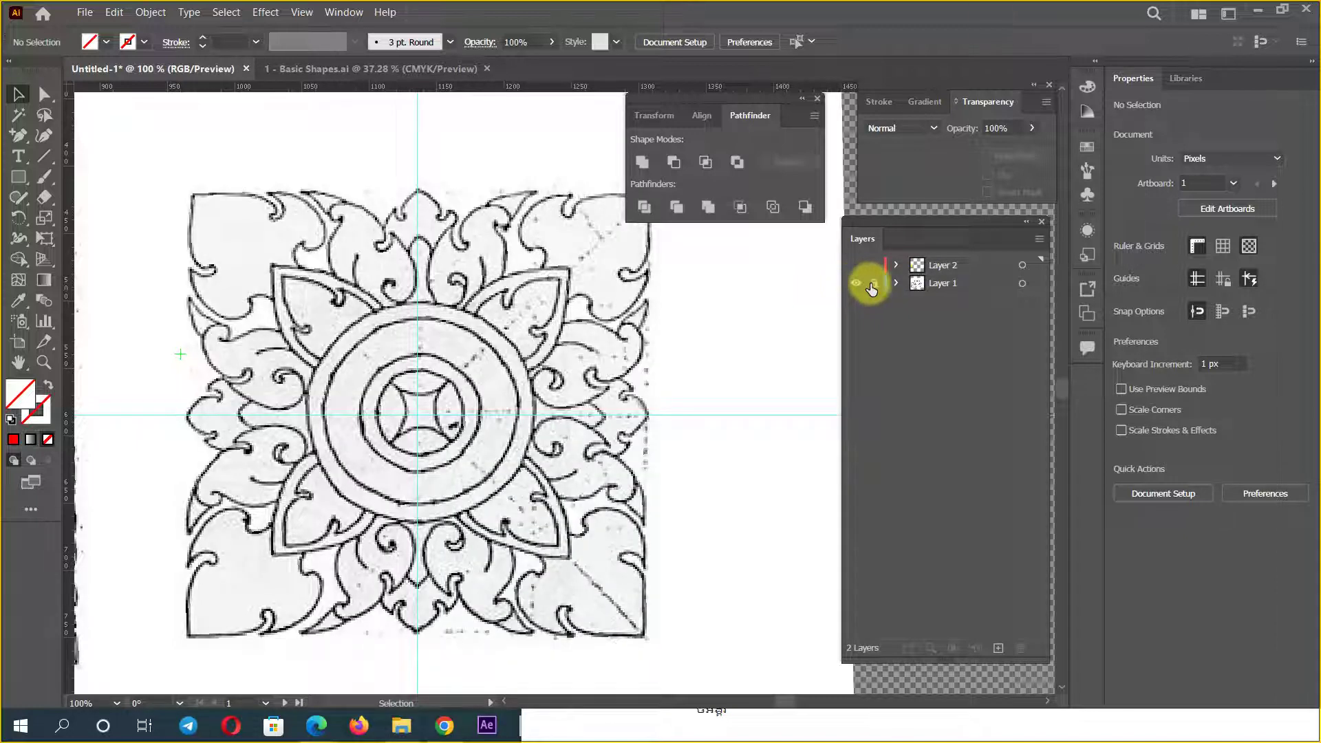
{"action": "left_click", "coordinate": [929, 267]}
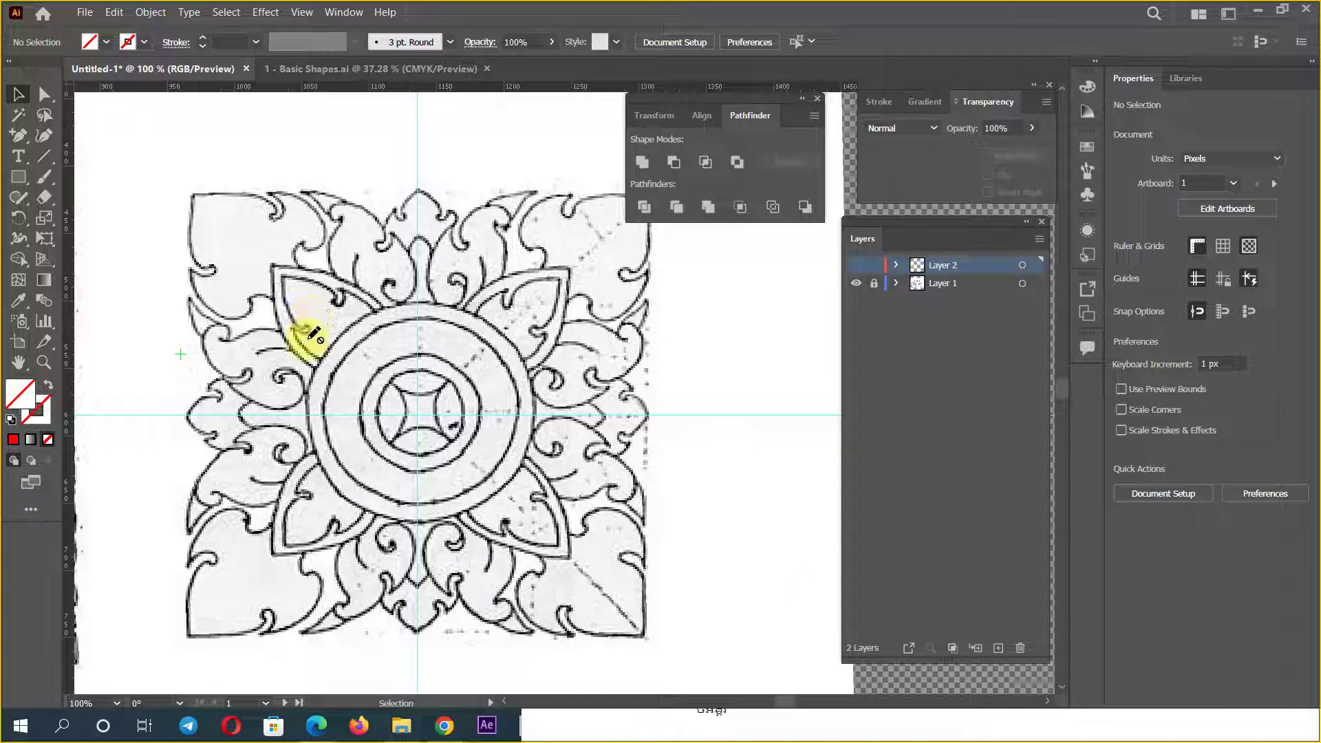
Step: Show the yellow traced layer and hide the scanned sketch layer, after browsing pen tools
{"action": "left_click", "coordinate": [17, 137]}
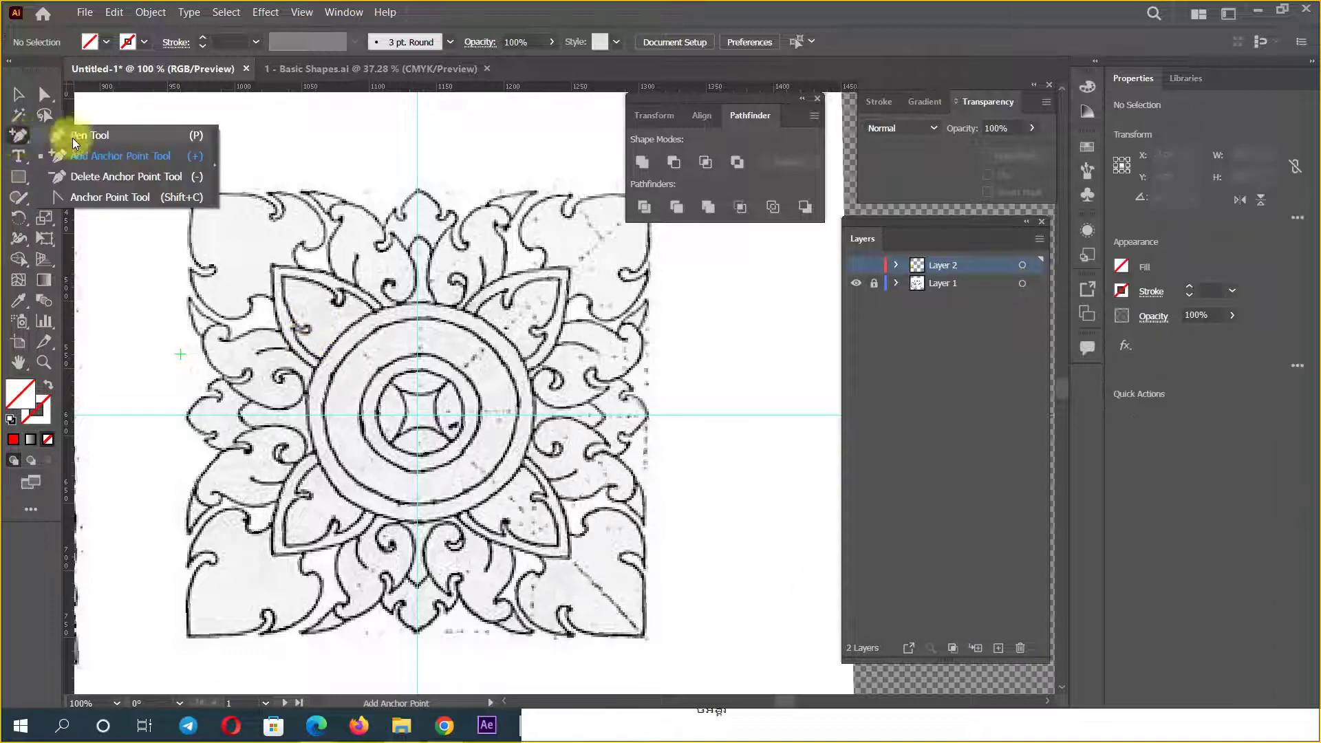
{"action": "left_click", "coordinate": [101, 157]}
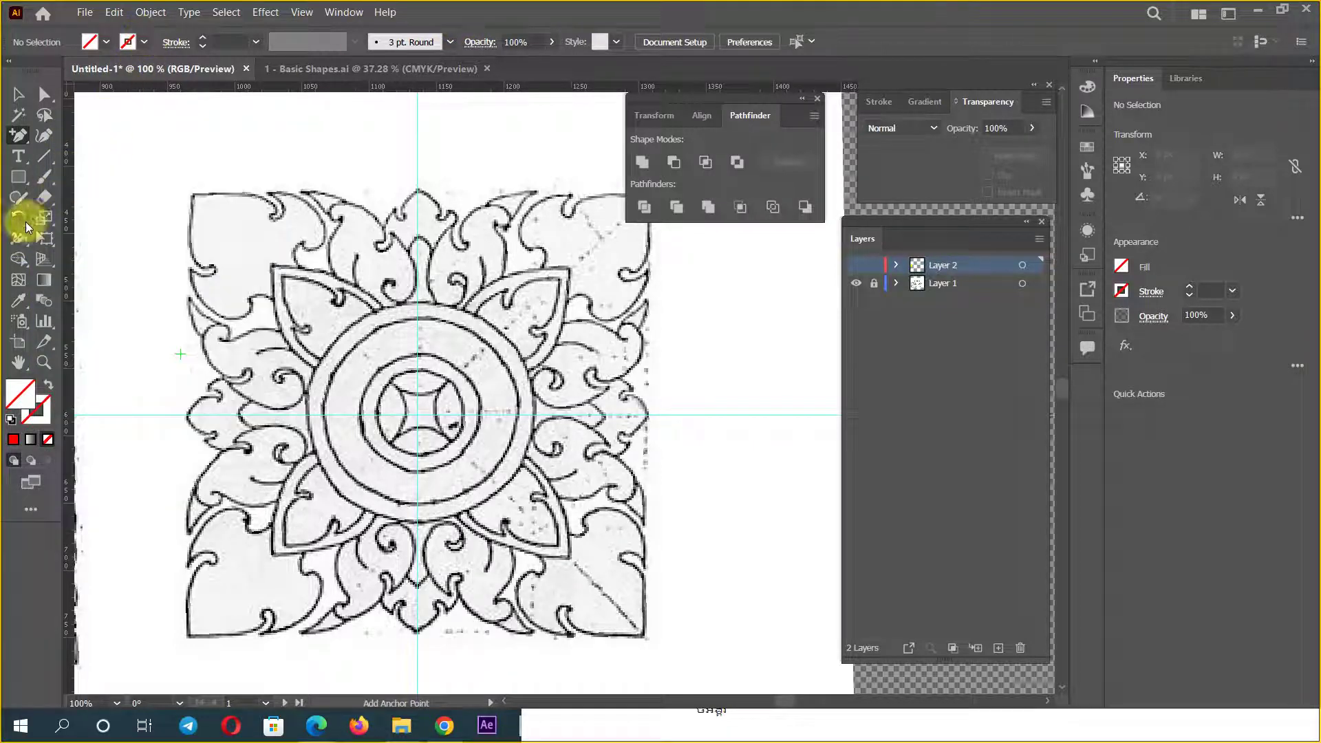
{"action": "left_click", "coordinate": [26, 221]}
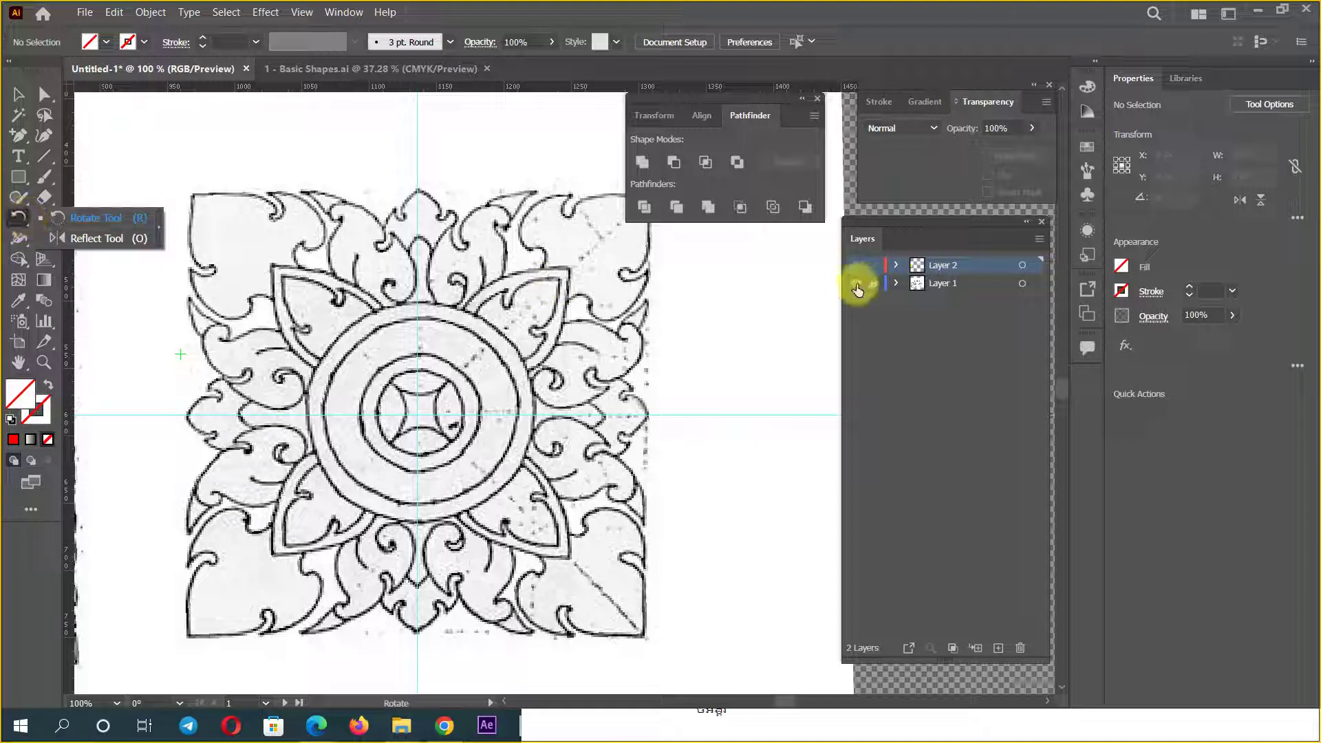
{"action": "left_click", "coordinate": [856, 265]}
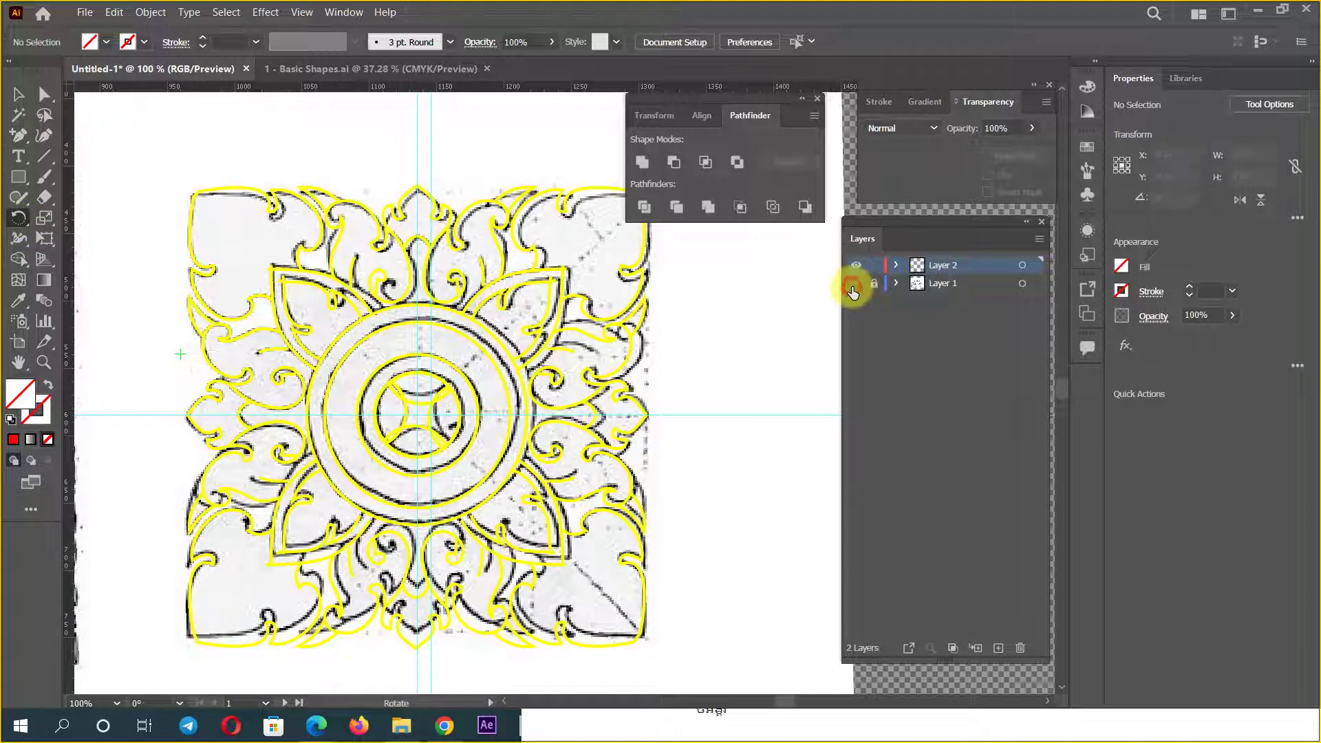
{"action": "left_click", "coordinate": [855, 282]}
Step: Browse the rotate/reflect tools, return to Selection, and briefly view the Lesson-03 folder
{"action": "left_click_drag", "start_coordinate": [16, 218], "coordinate": [101, 248]}
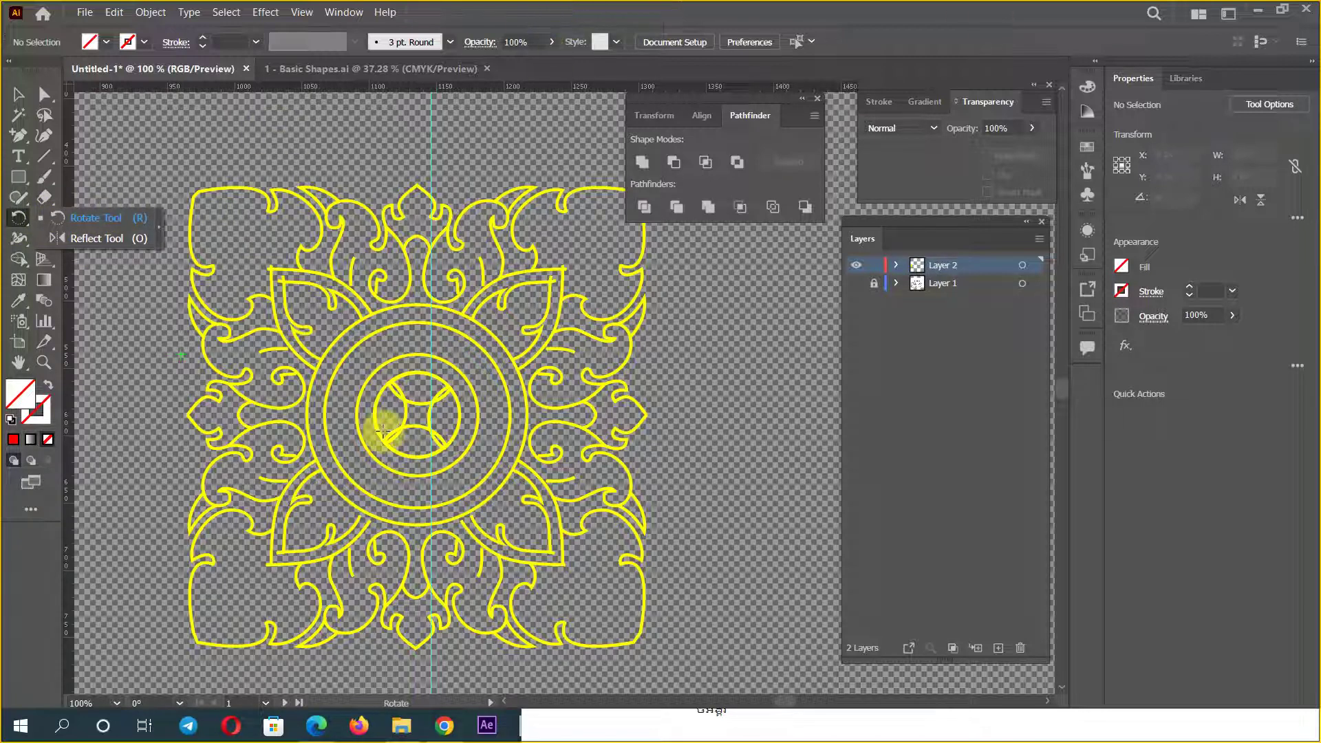
{"action": "key", "text": "alt"}
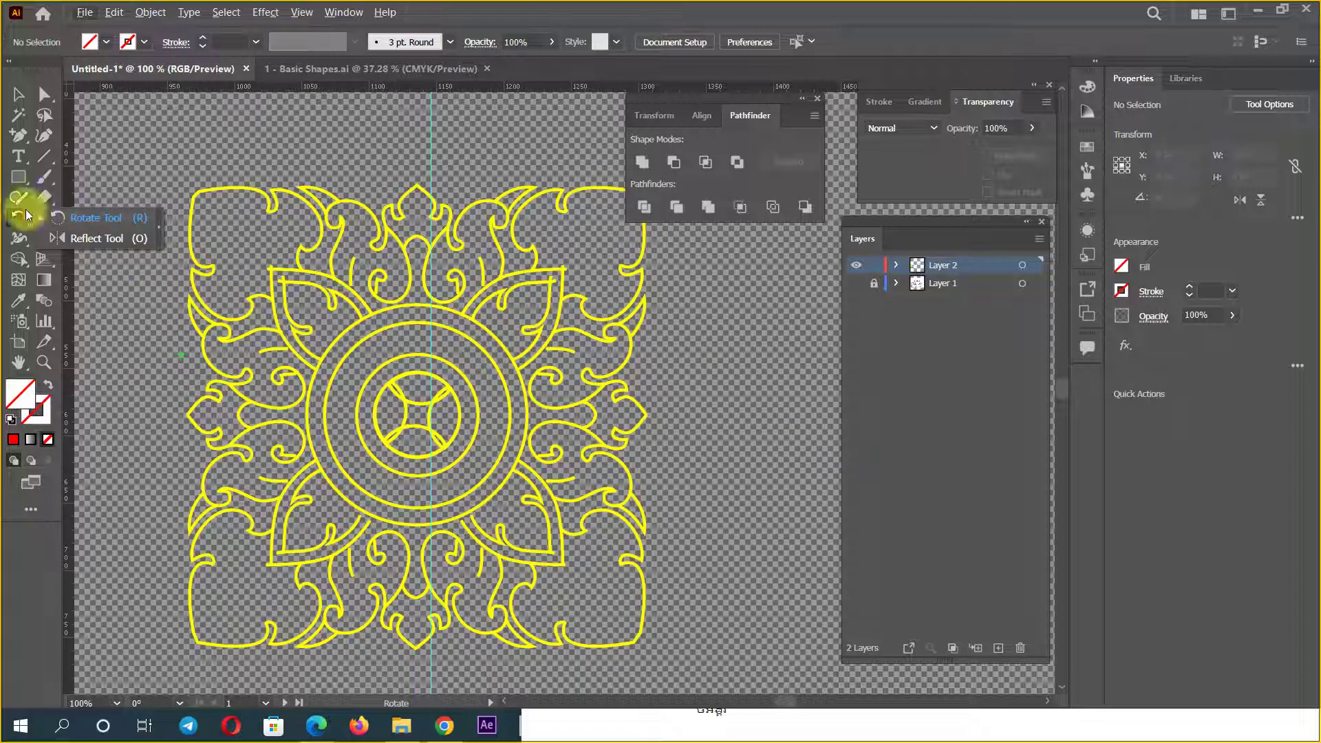
{"action": "left_click", "coordinate": [18, 94]}
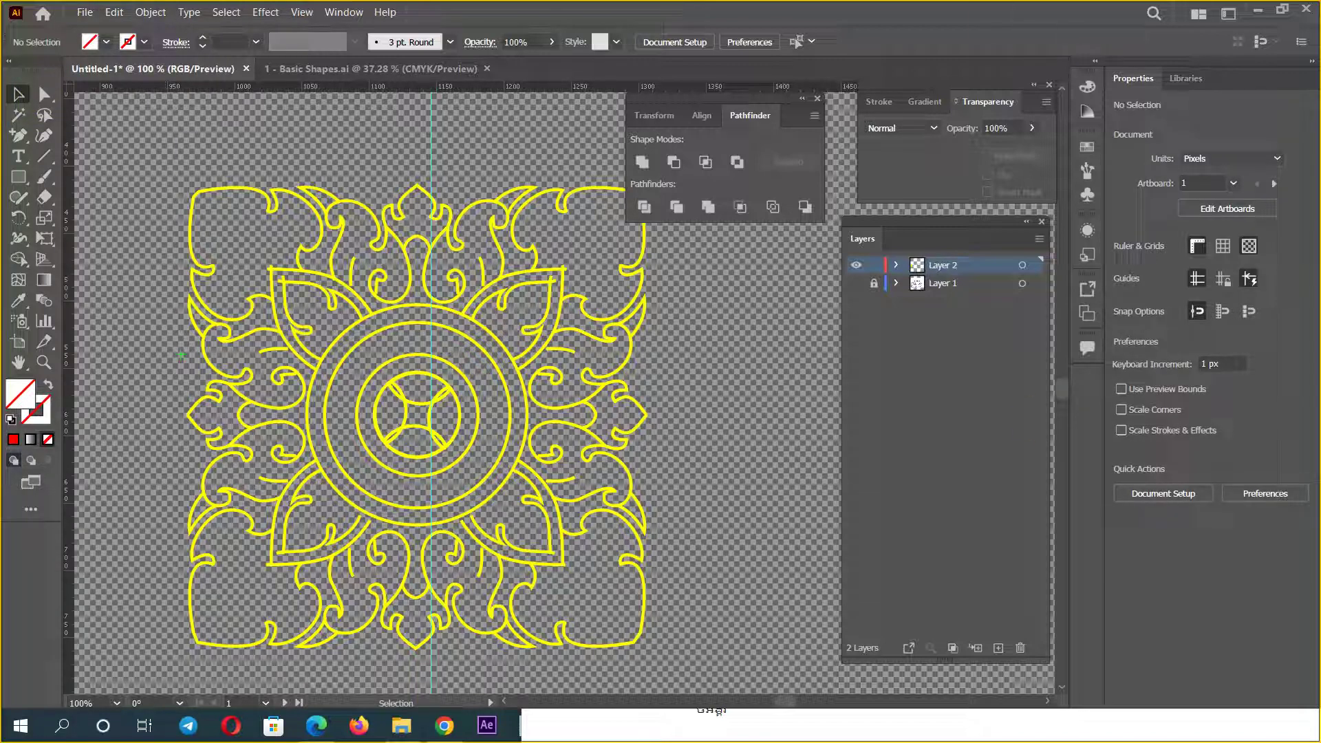
{"action": "left_click", "coordinate": [1276, 725]}
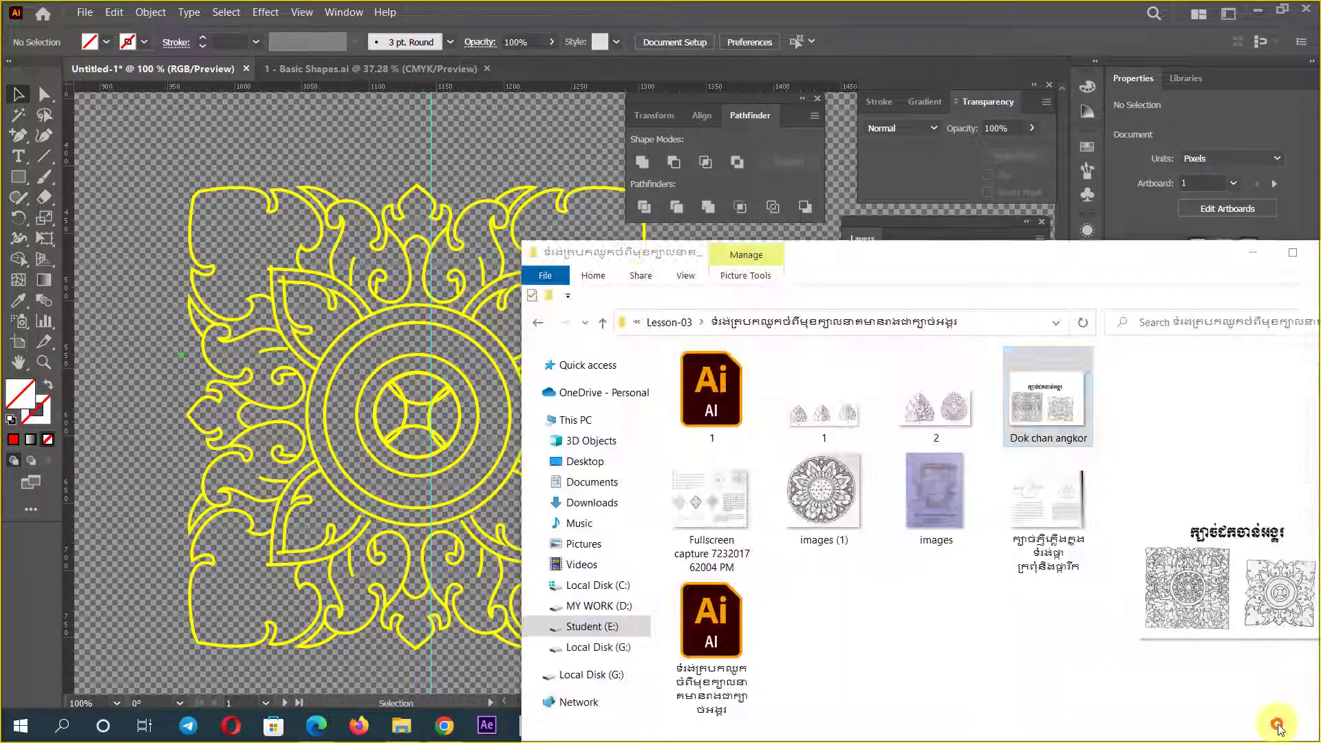
{"action": "left_click", "coordinate": [1250, 259]}
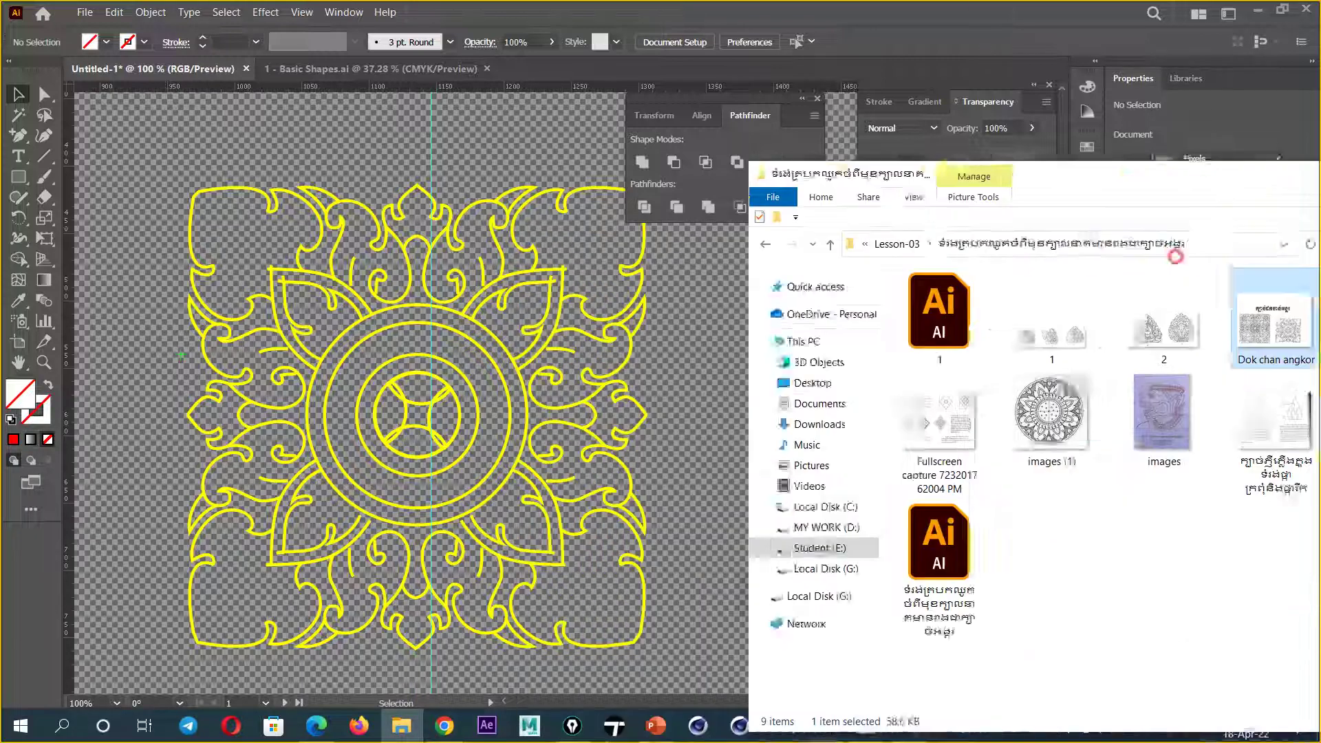